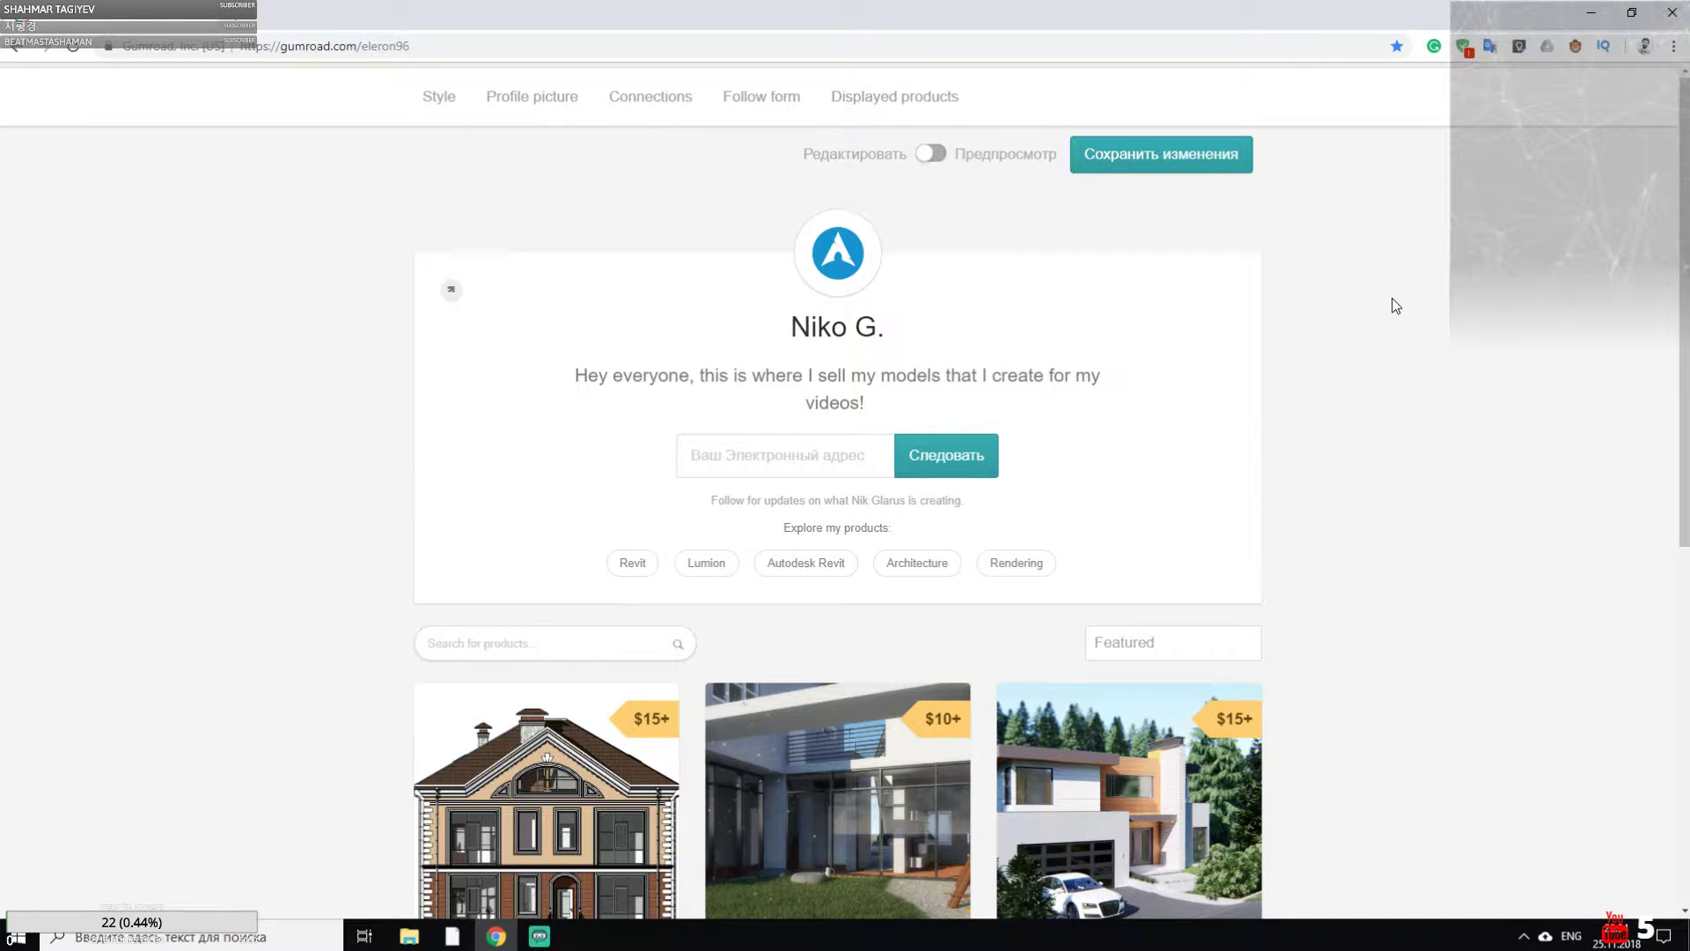
Switch from the browser to Revit and open the reflected ceiling plan of Under Ground Floor 2
scroll(1324, 532, down, 2)
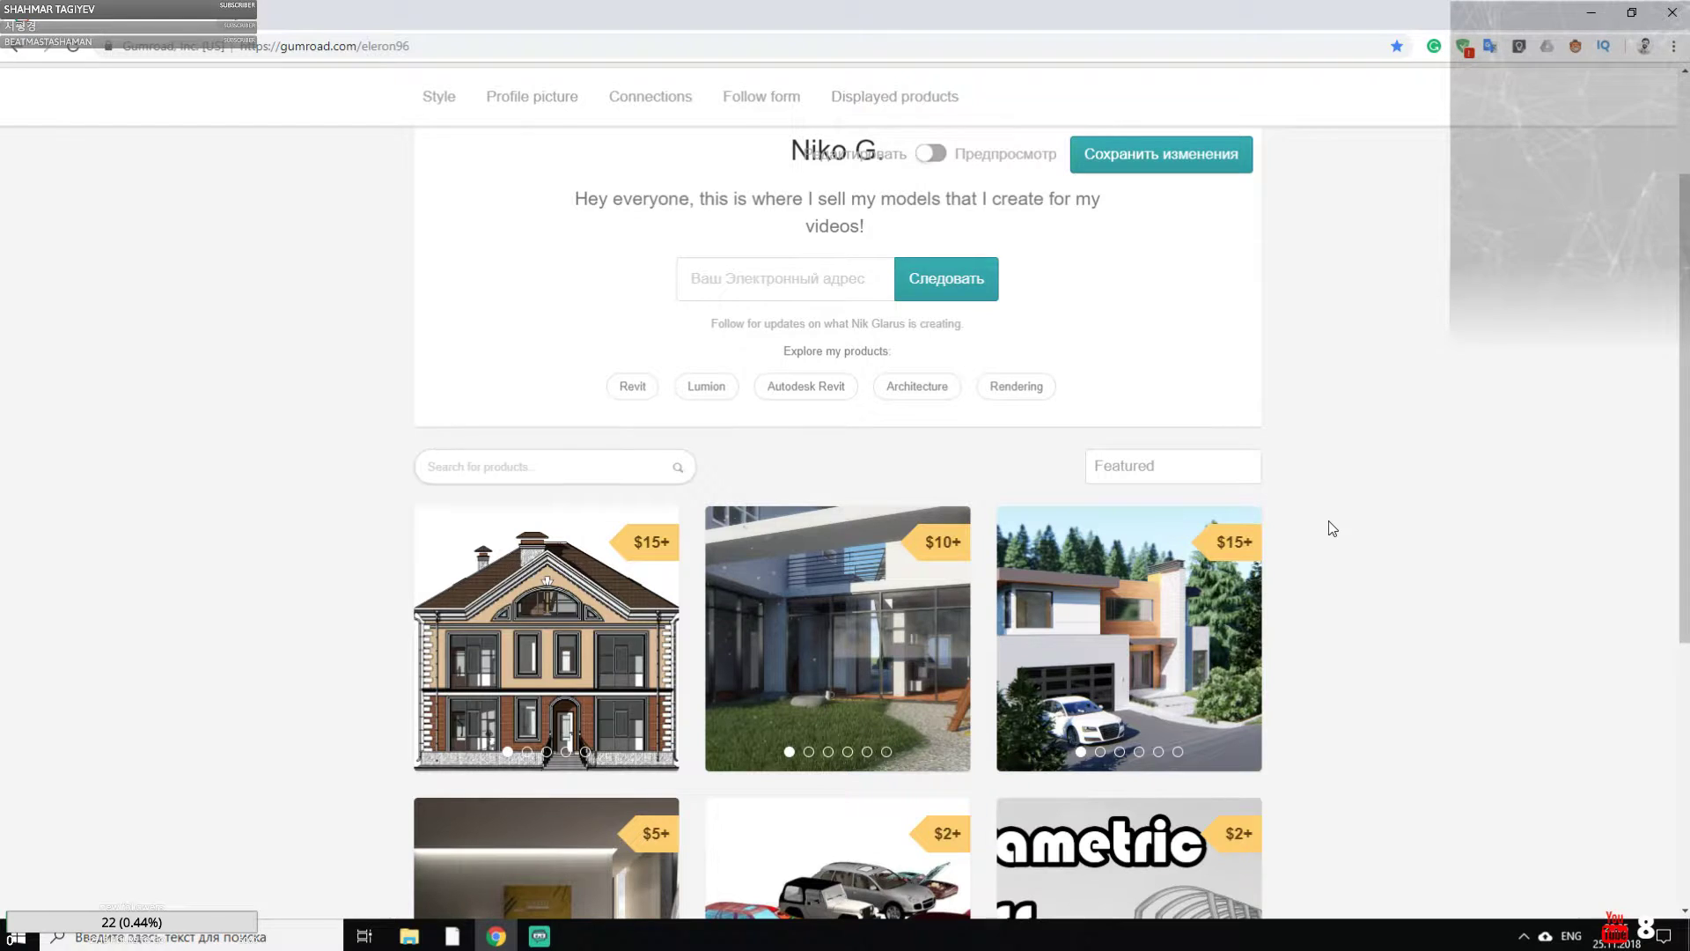
click(1595, 11)
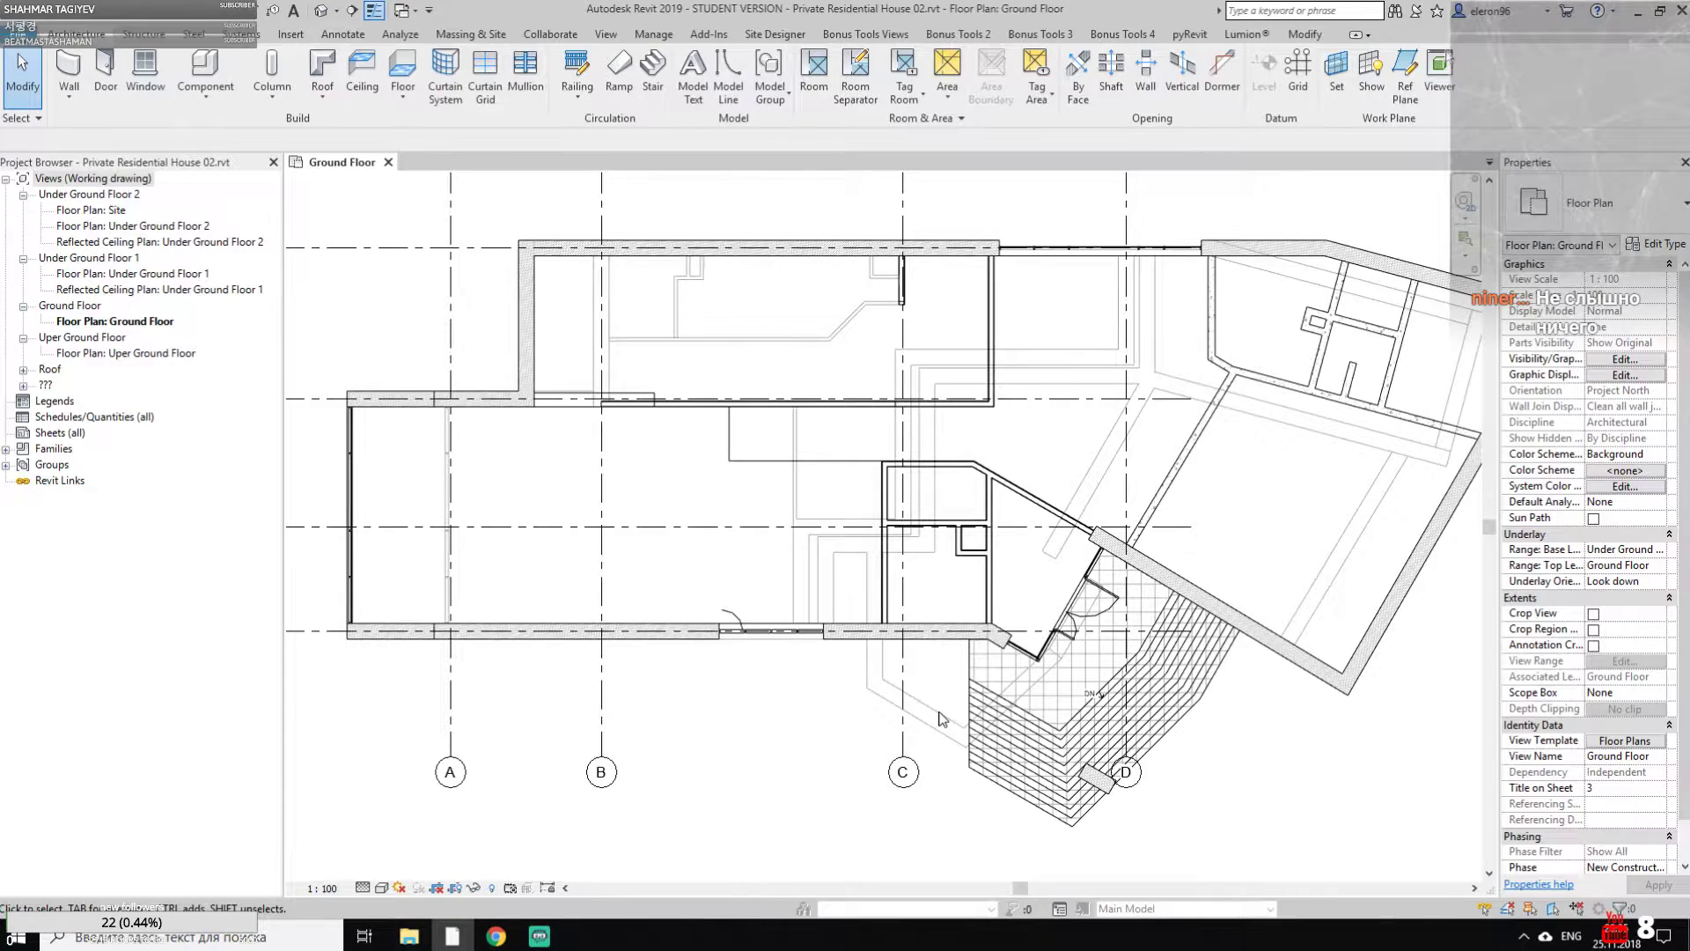
middle_drag(1013, 704, 945, 714)
middle_drag(683, 703, 792, 711)
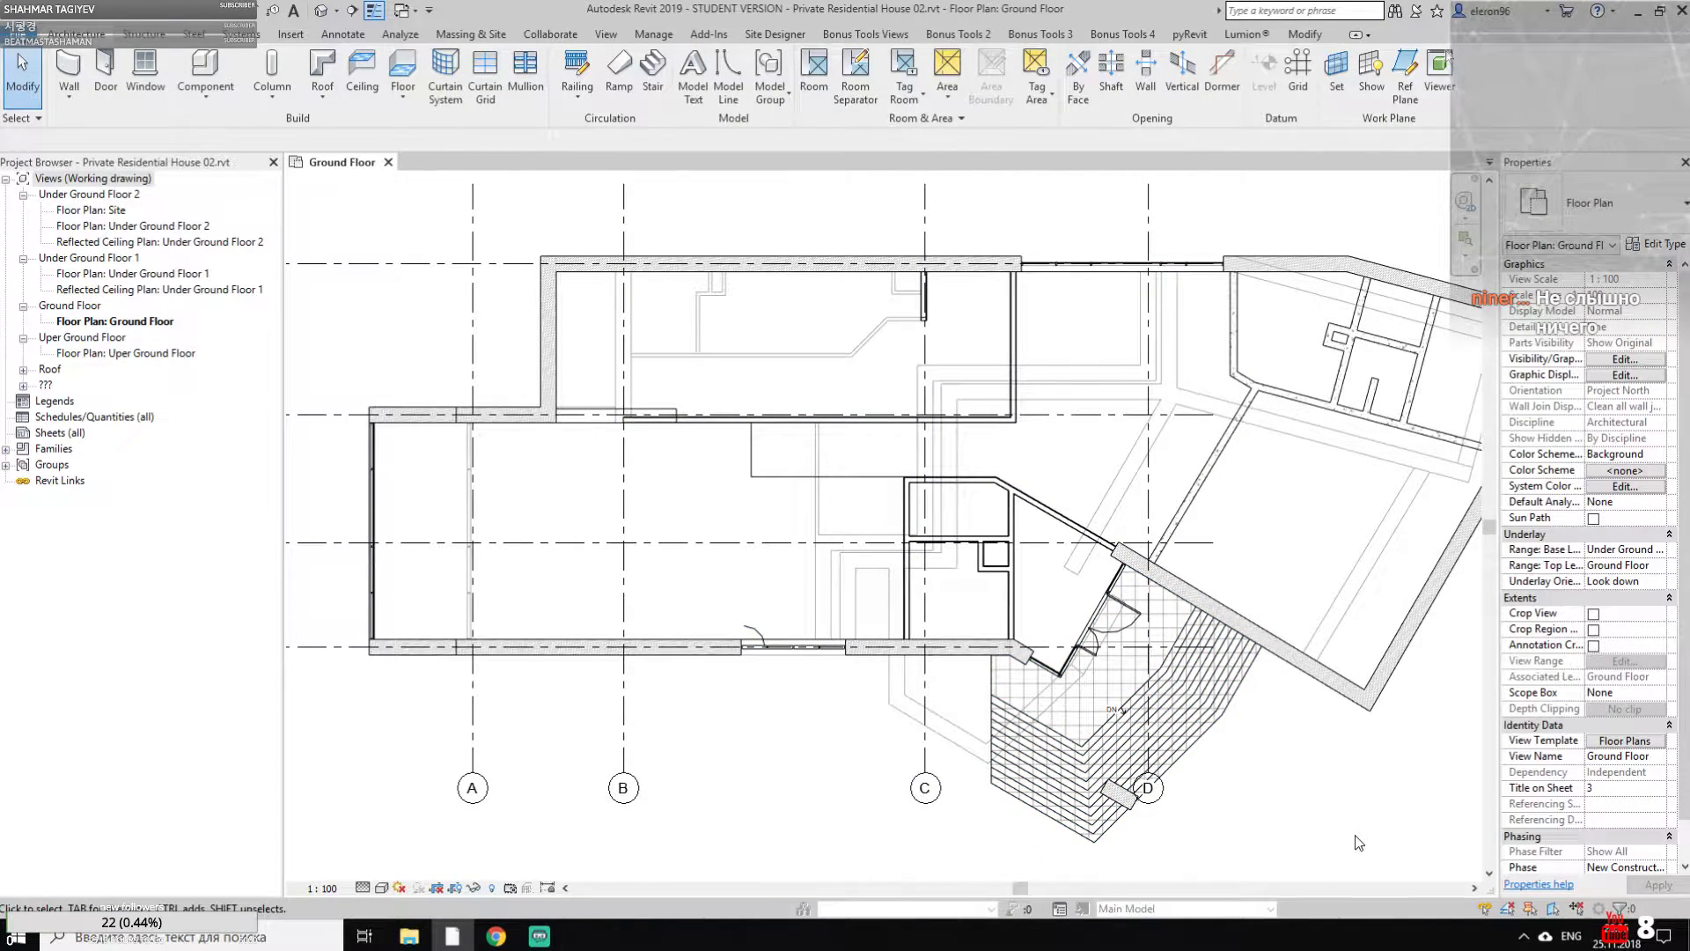
drag(1682, 616, 1685, 648)
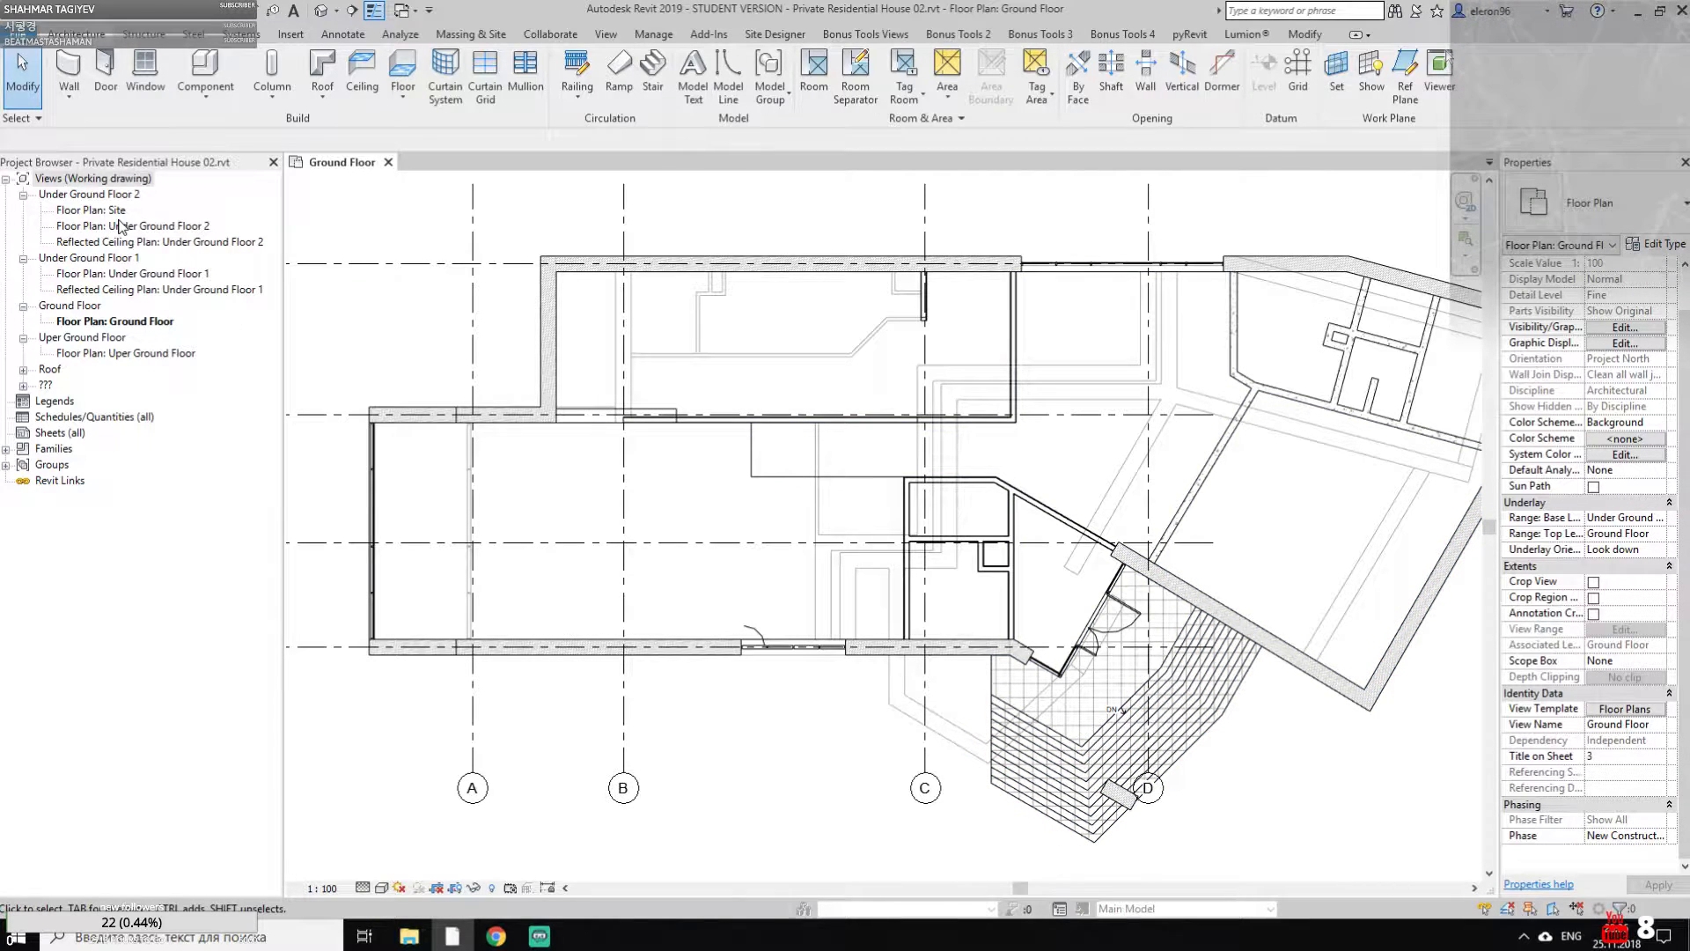
double_click(101, 242)
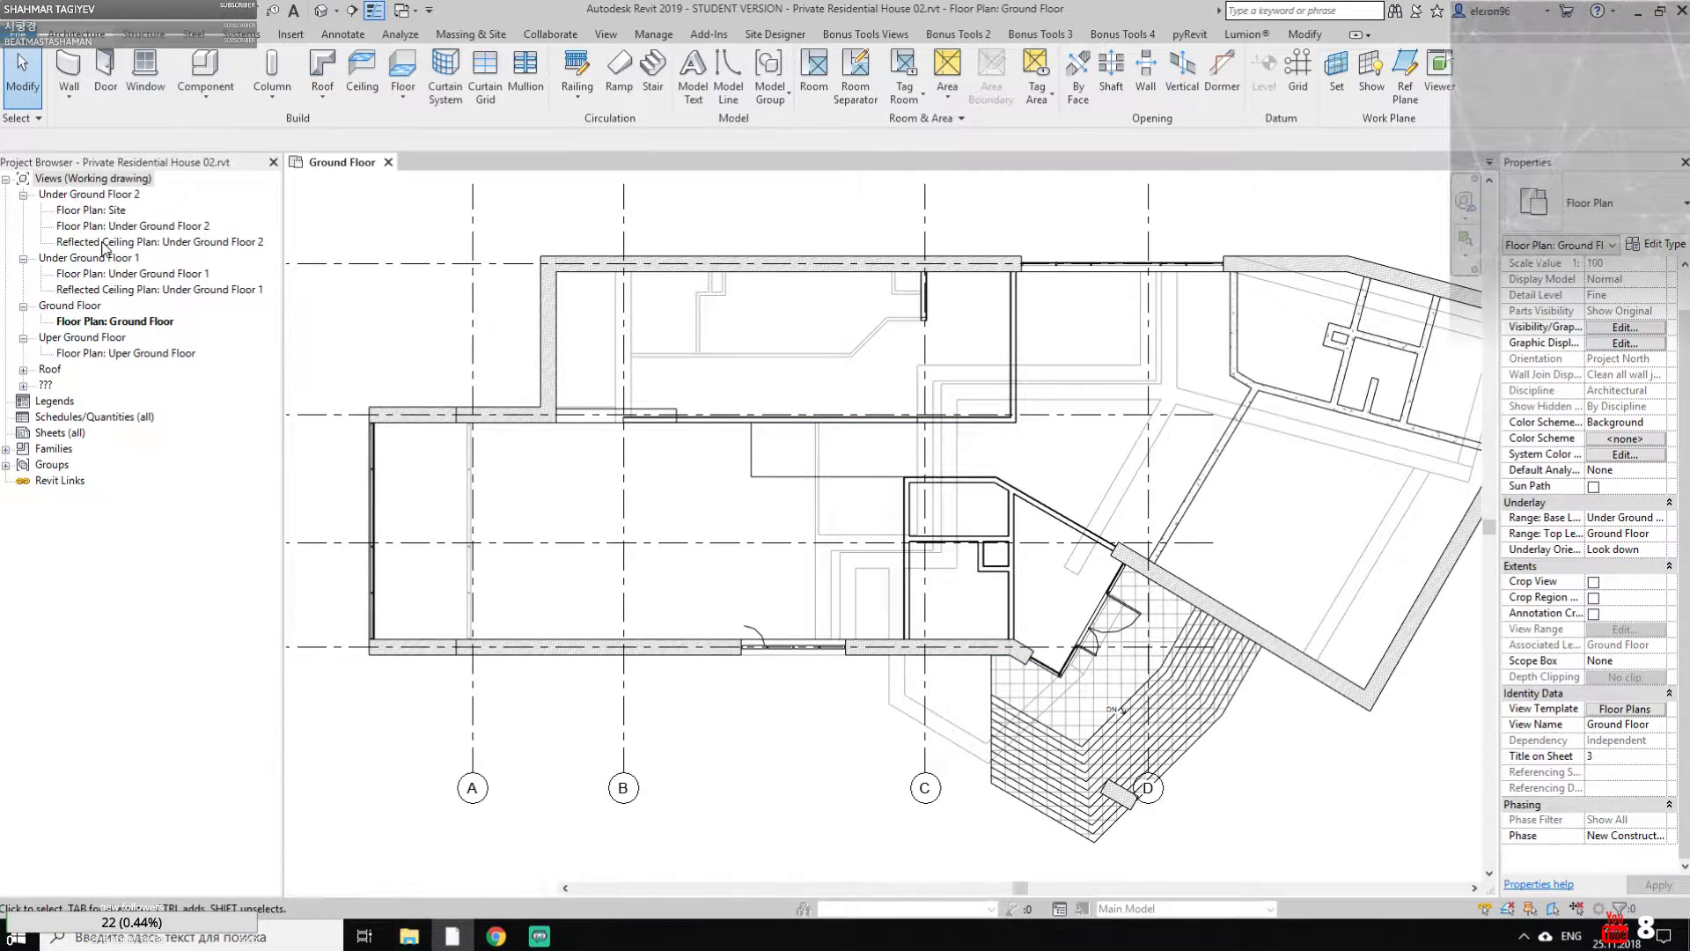
middle_drag(600, 518, 672, 531)
middle_drag(788, 518, 799, 526)
scroll(792, 513, up, 1)
scroll(790, 516, up, 1)
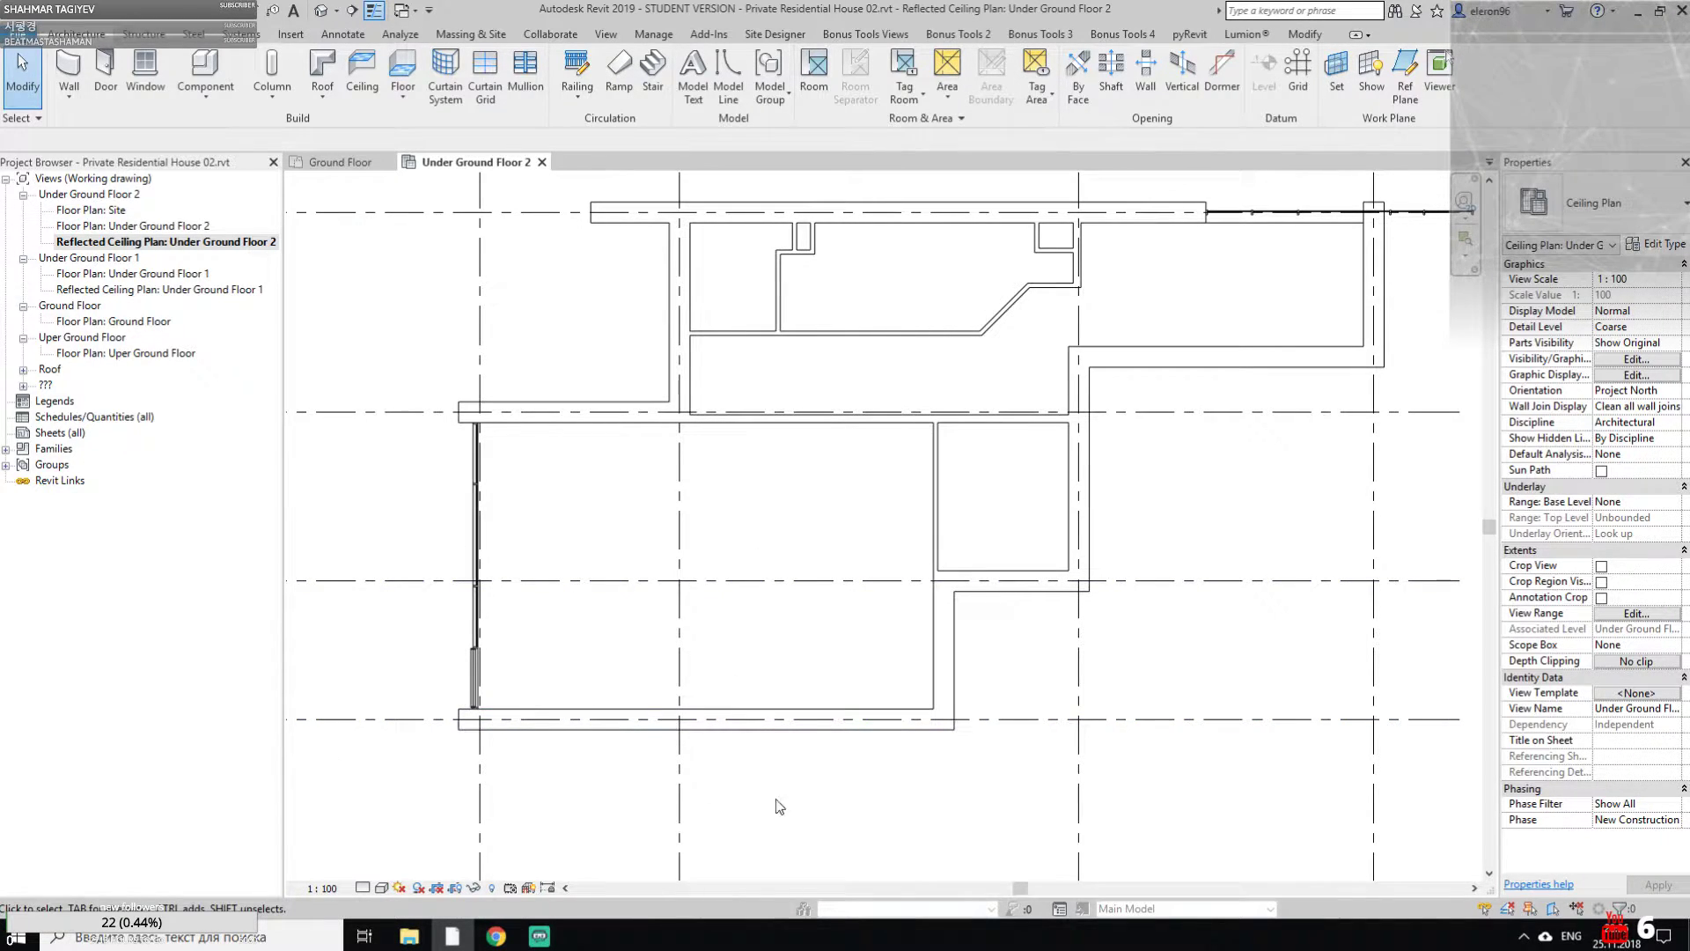
Switch to the streaming software, set the Mic/Aux level to 0.0 dB, unmute it and return to Revit
click(540, 936)
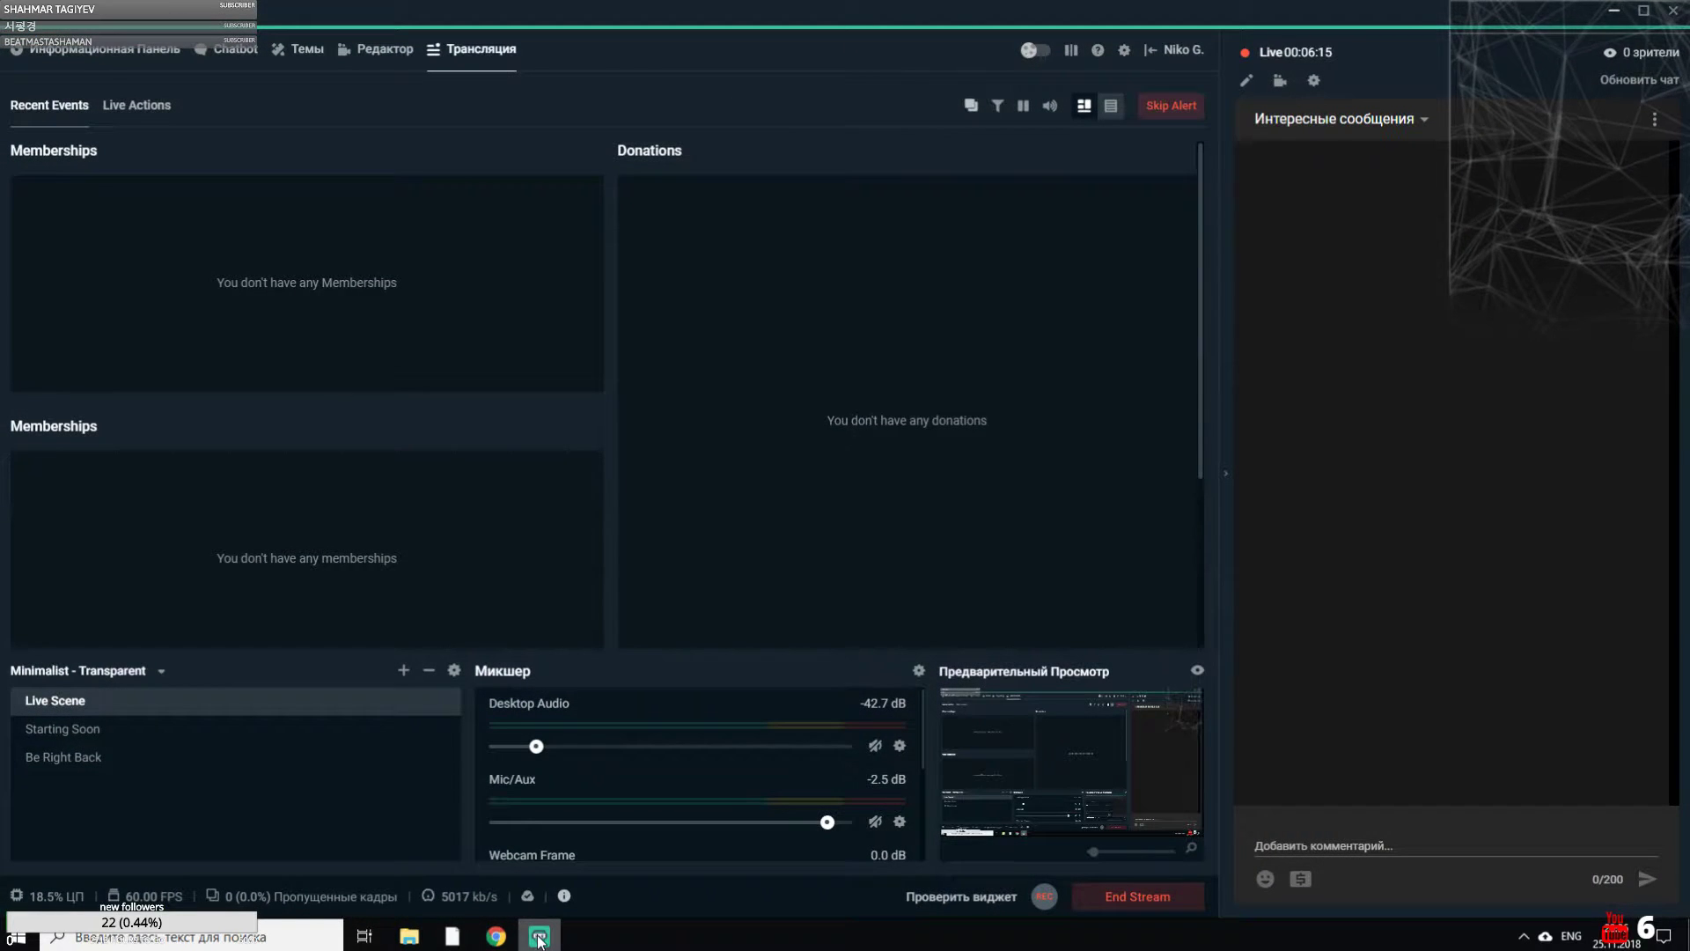
drag(828, 822, 853, 823)
click(551, 935)
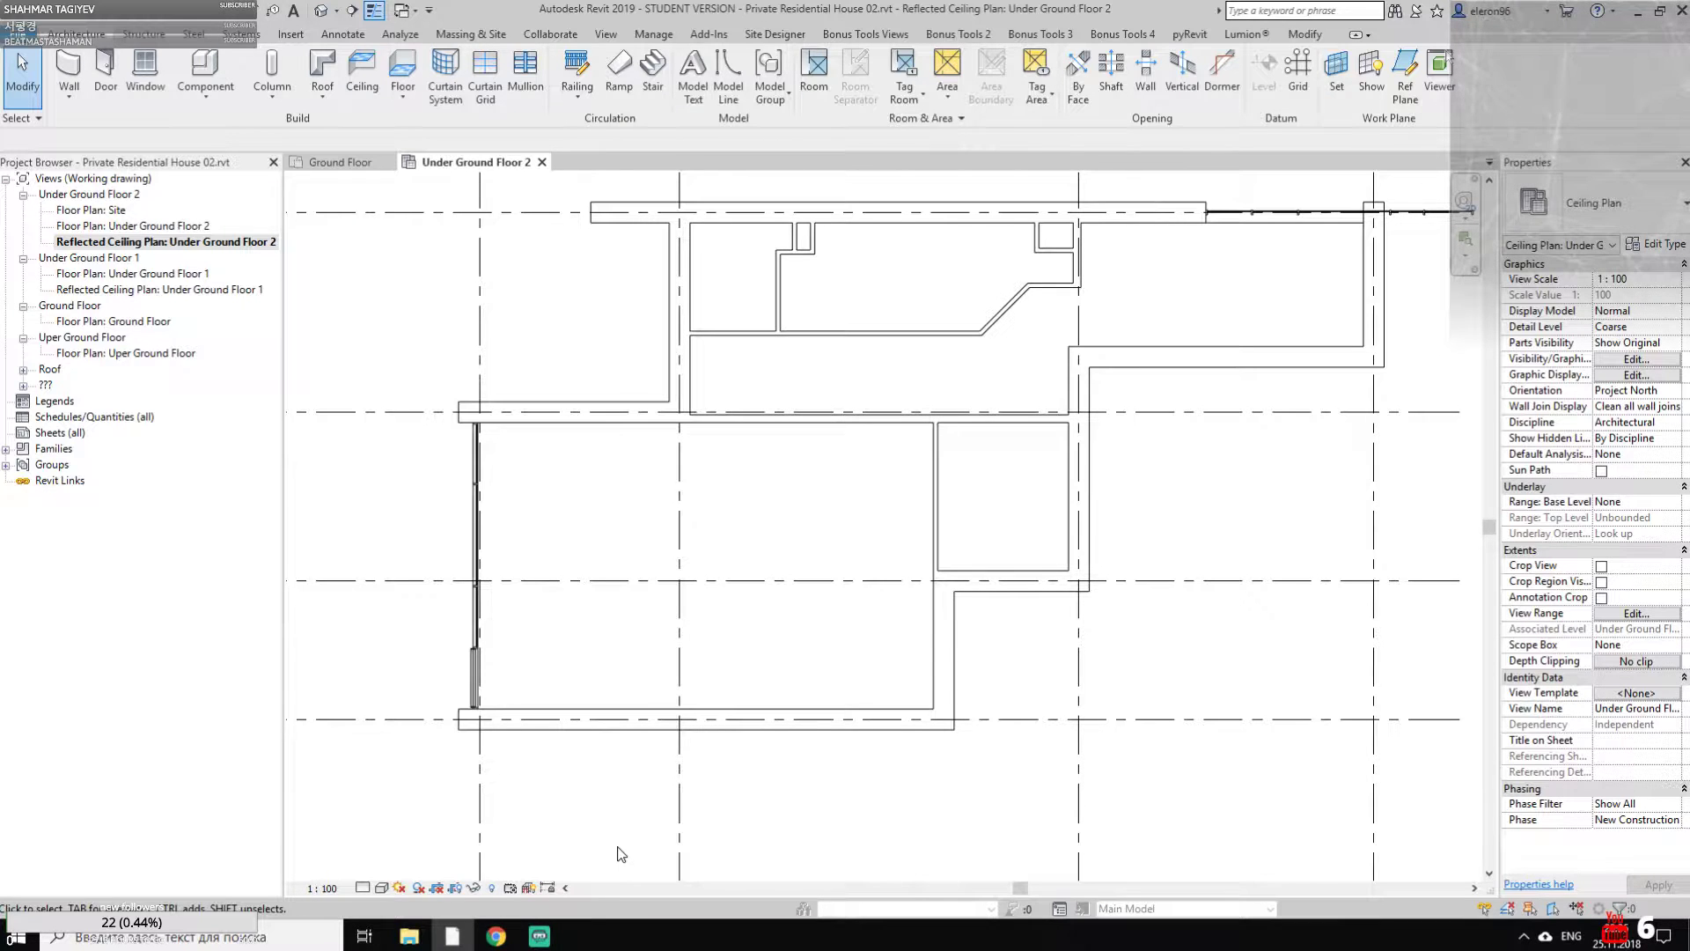
click(544, 937)
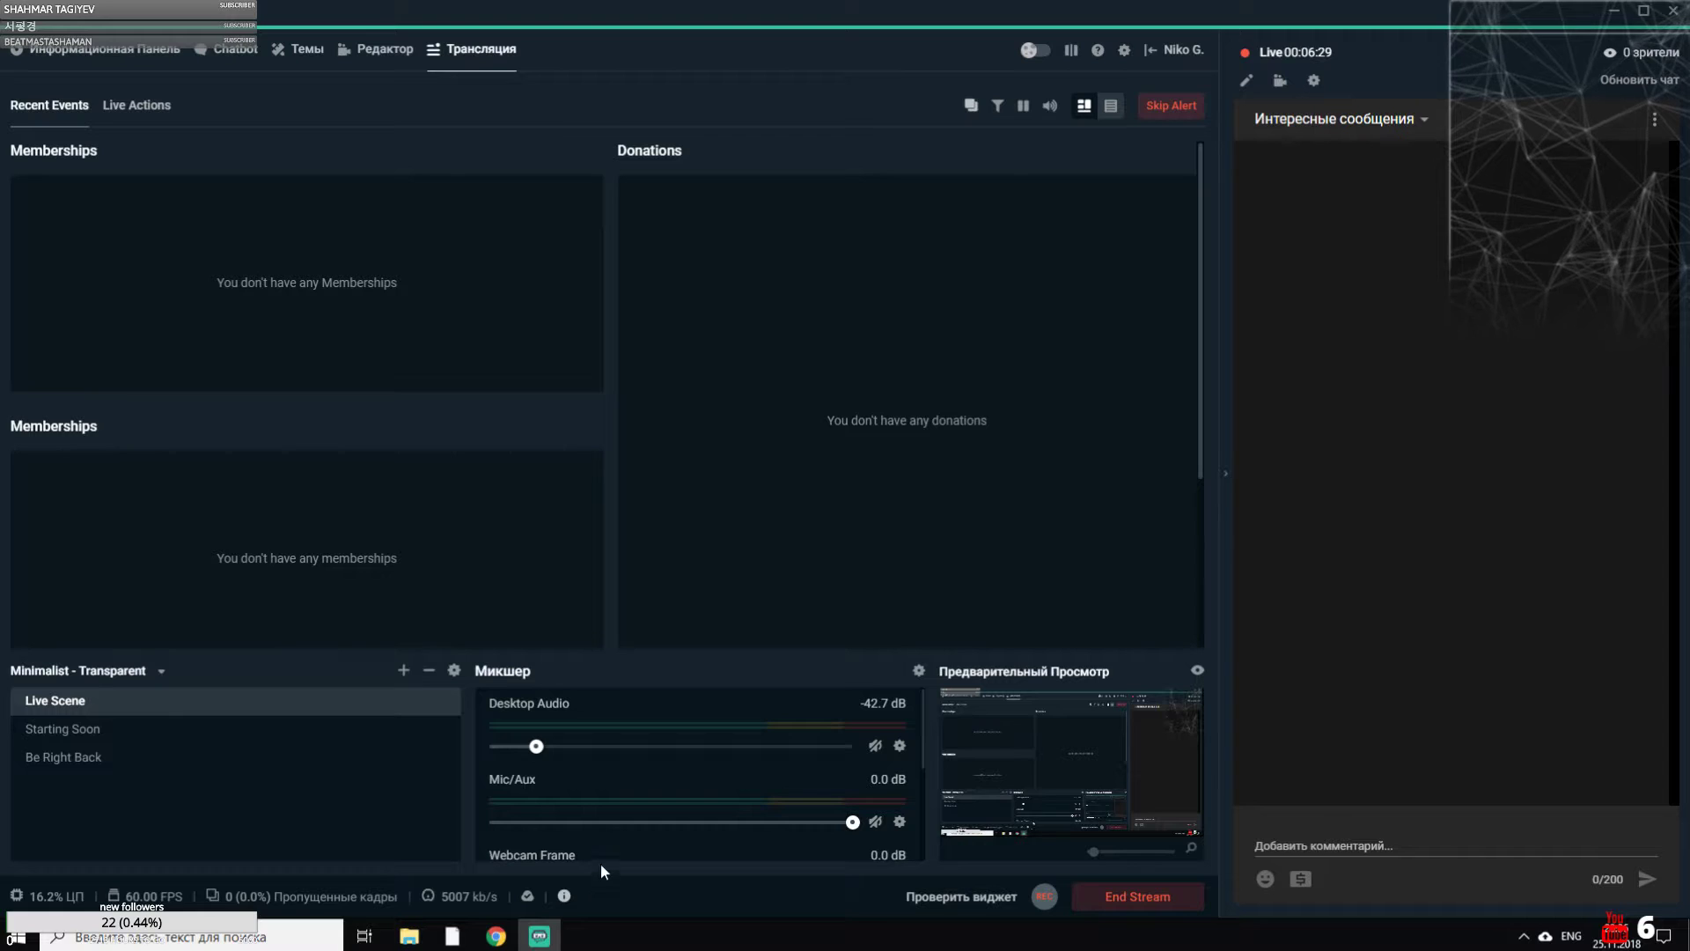
click(875, 821)
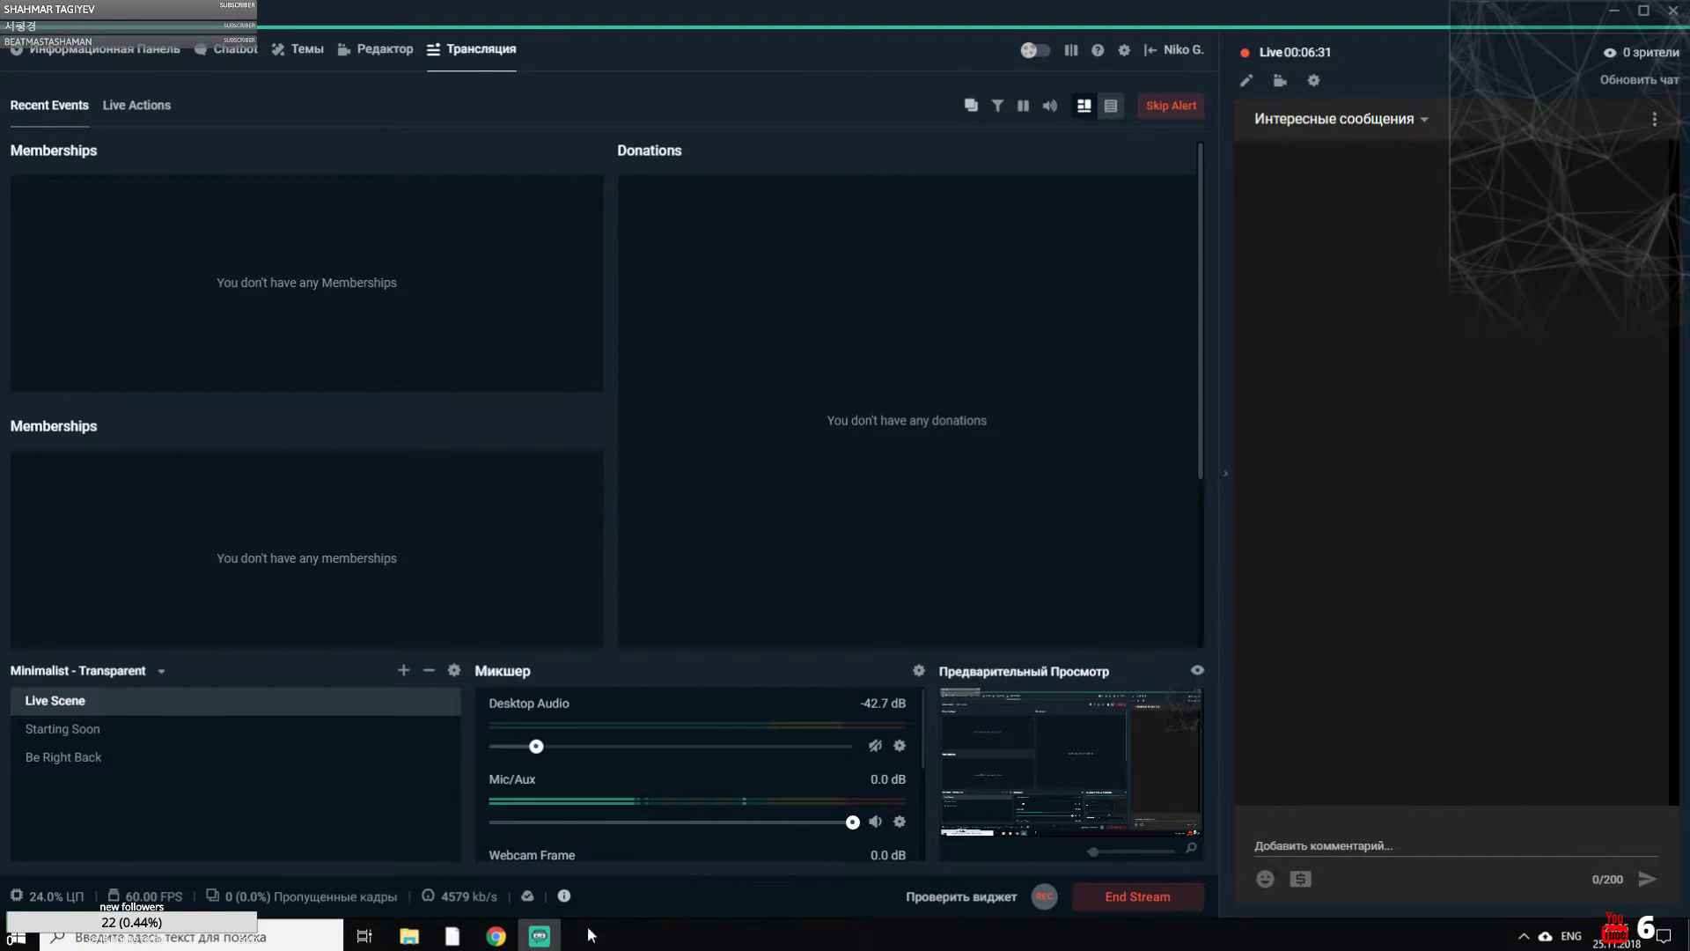
key(alt+Tab)
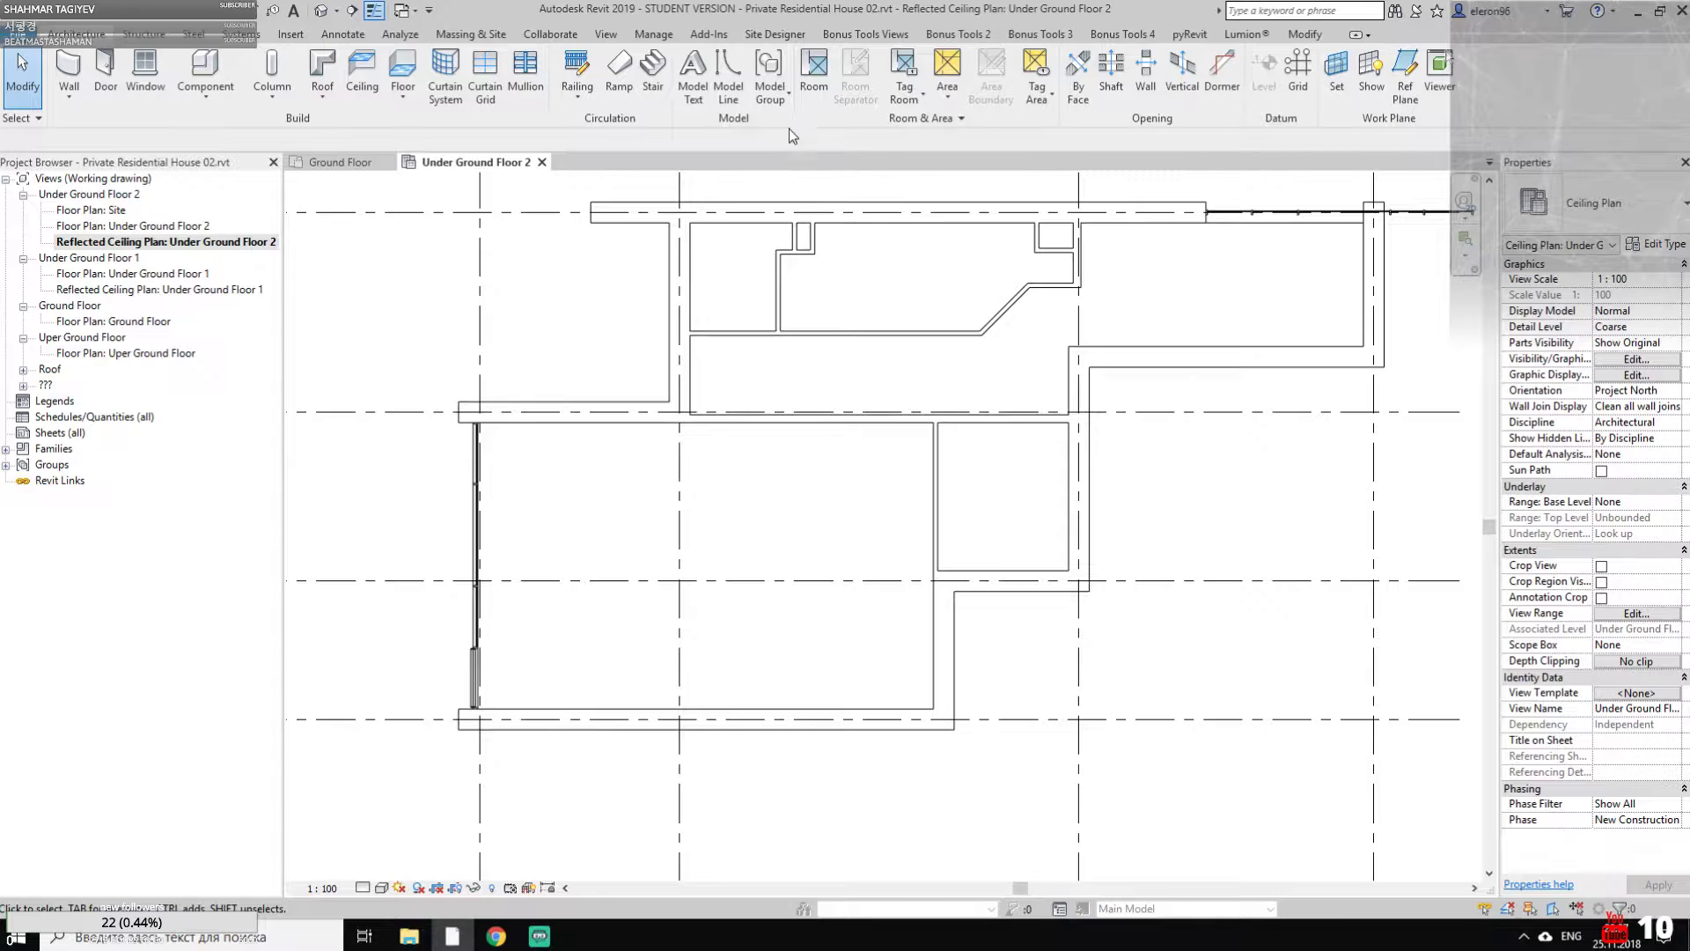
Place a tagged room in the large enclosed space between the lower two horizontal wall runs of the plan
click(814, 70)
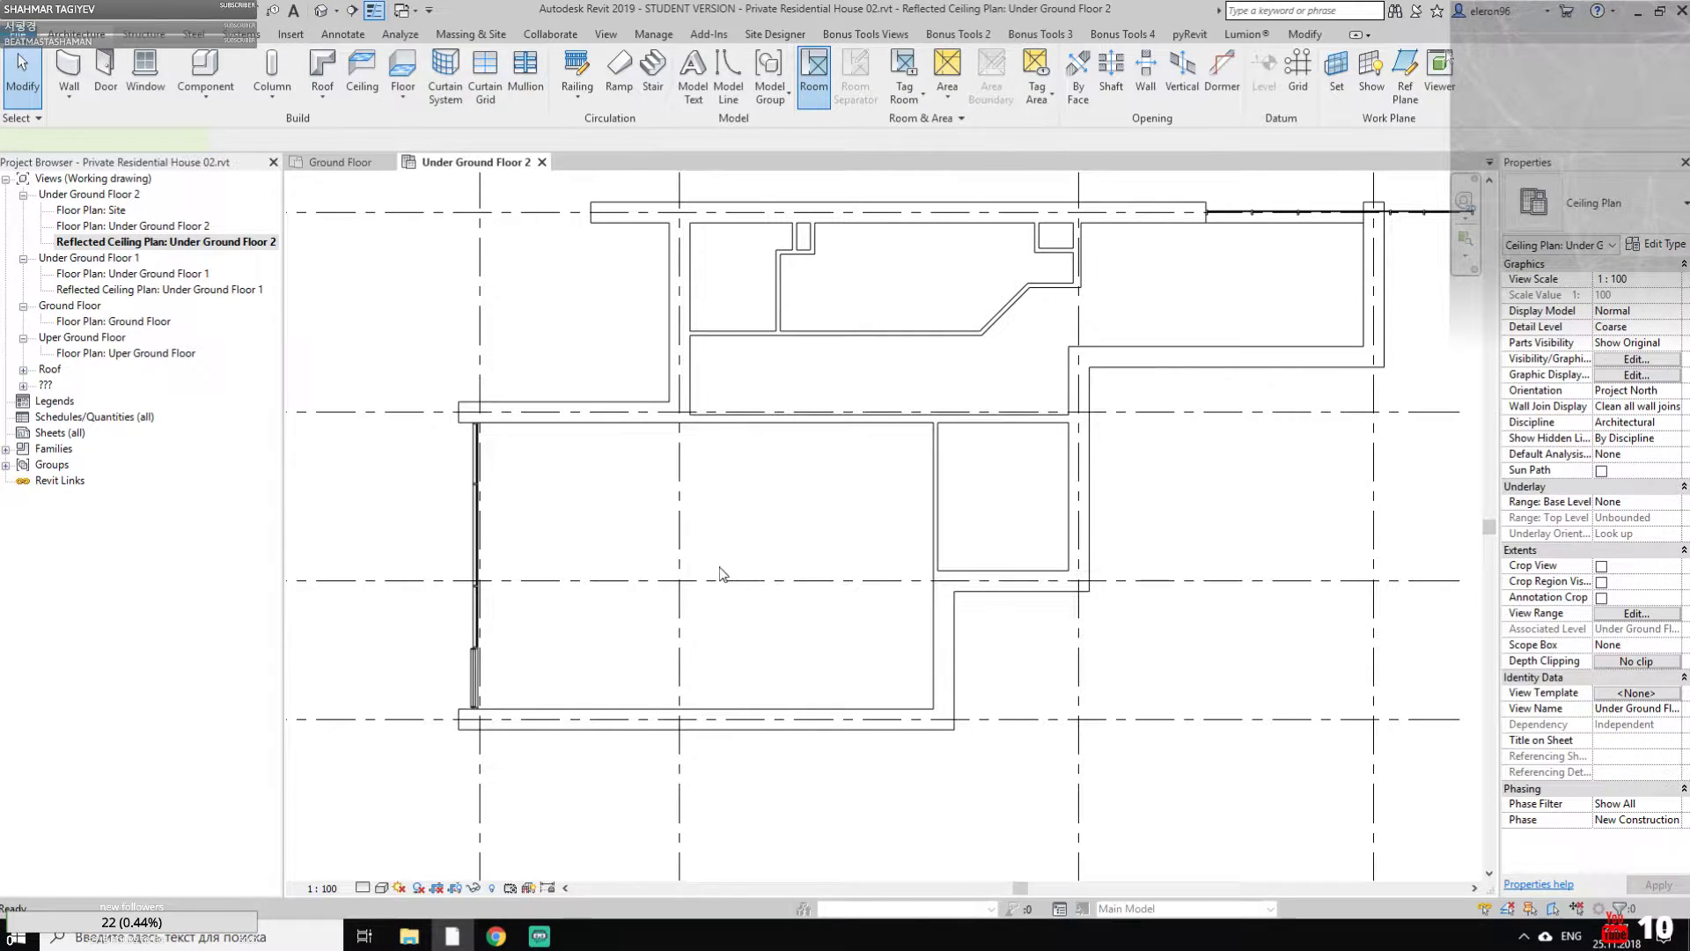
click(736, 546)
key(Escape)
key(Escape)
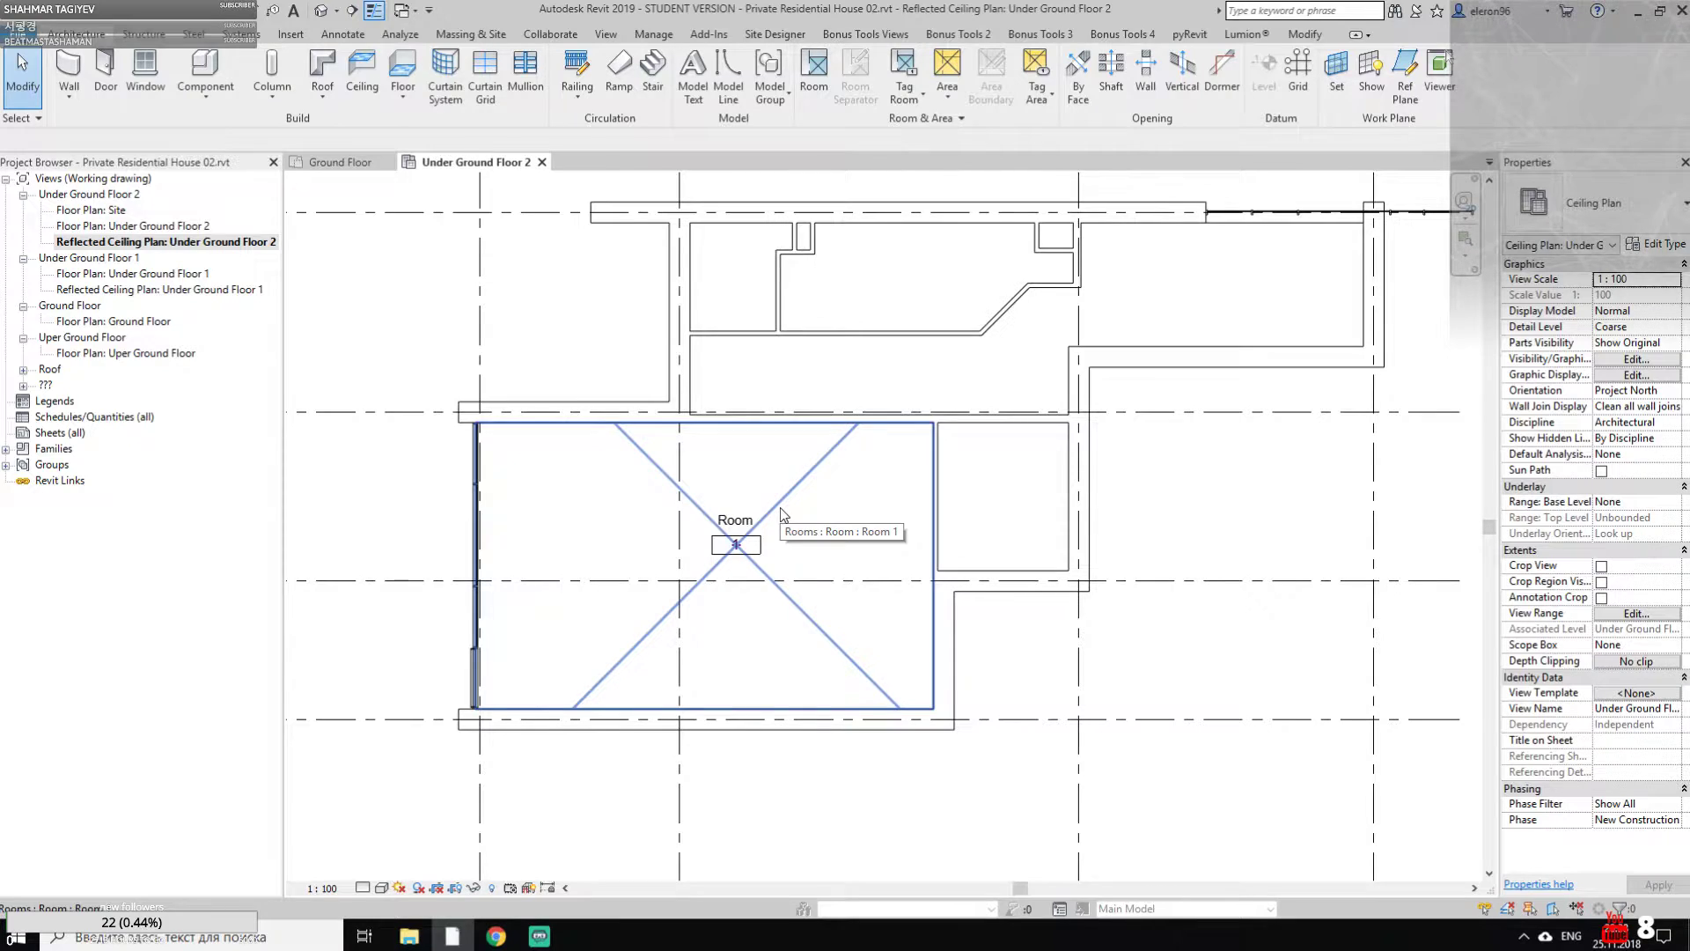
Switch the room tag's type to Room Tag With Volume and after that to Room Tag With Area
click(738, 546)
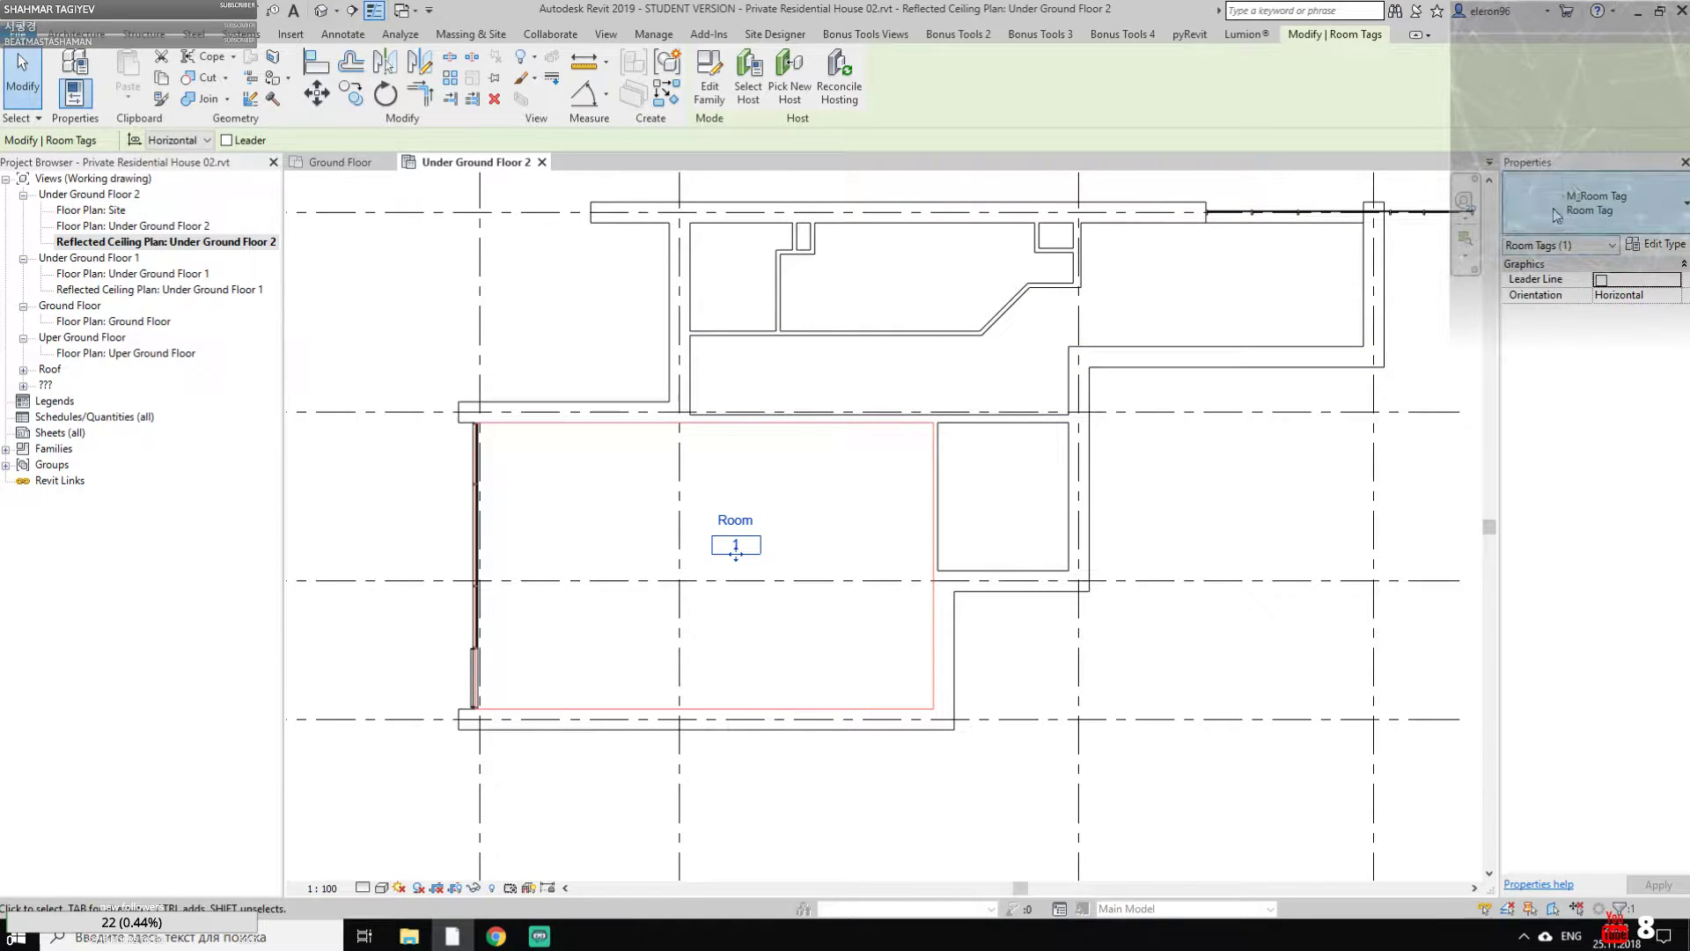
drag(1497, 317, 1428, 317)
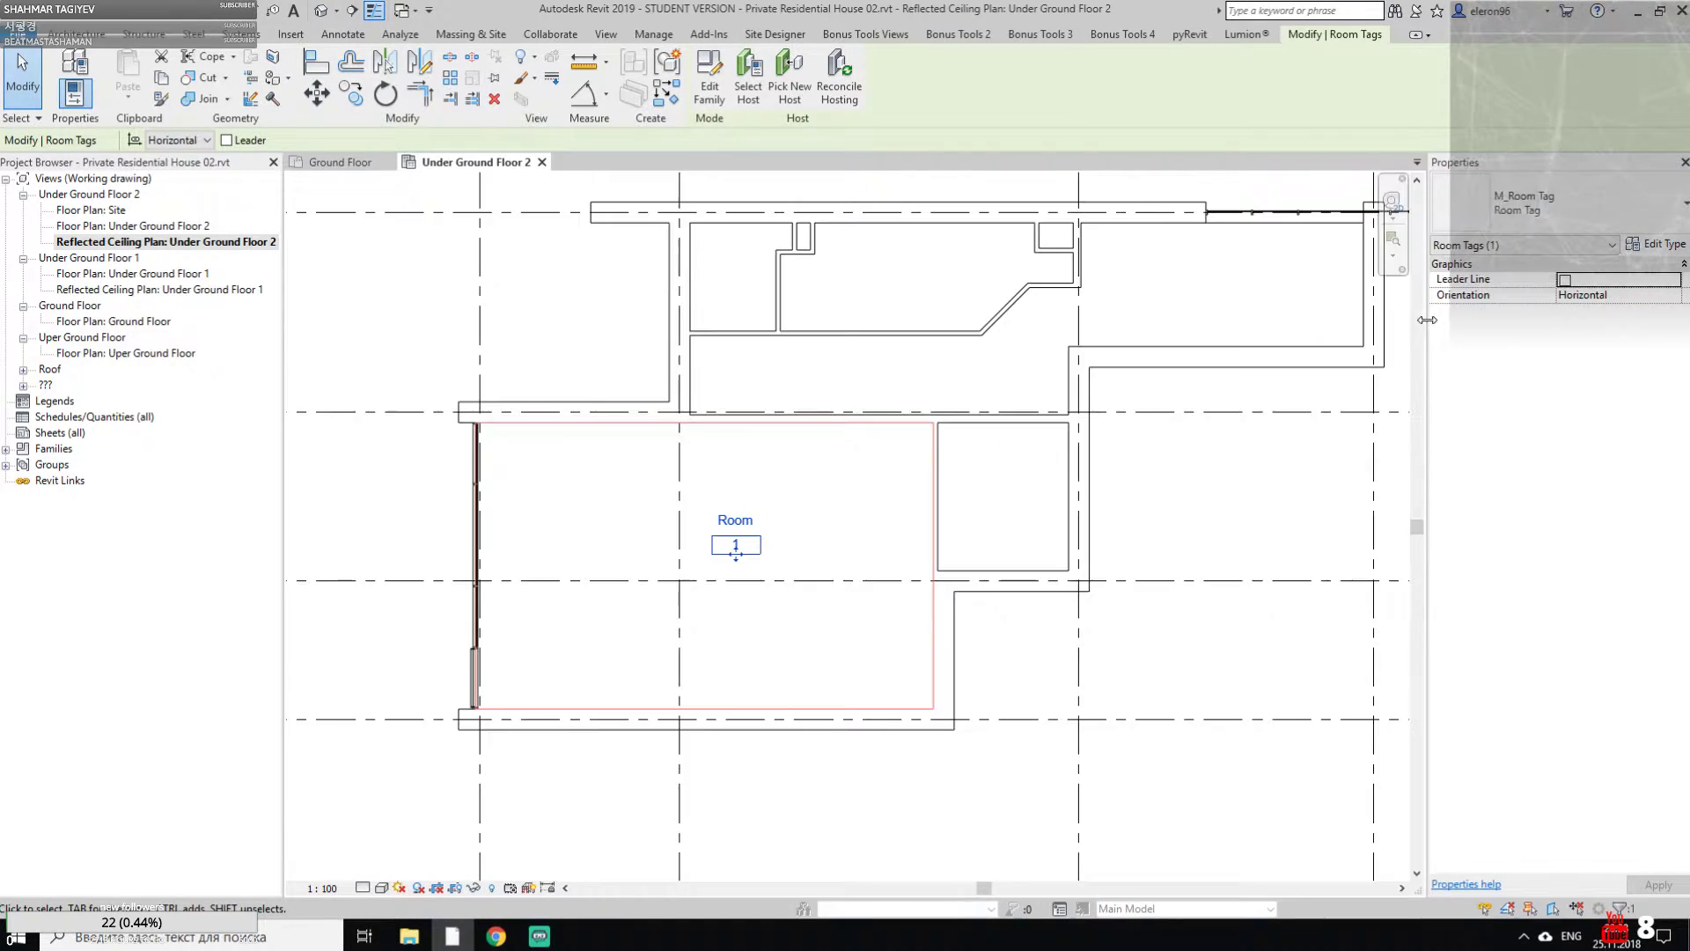
click(1573, 209)
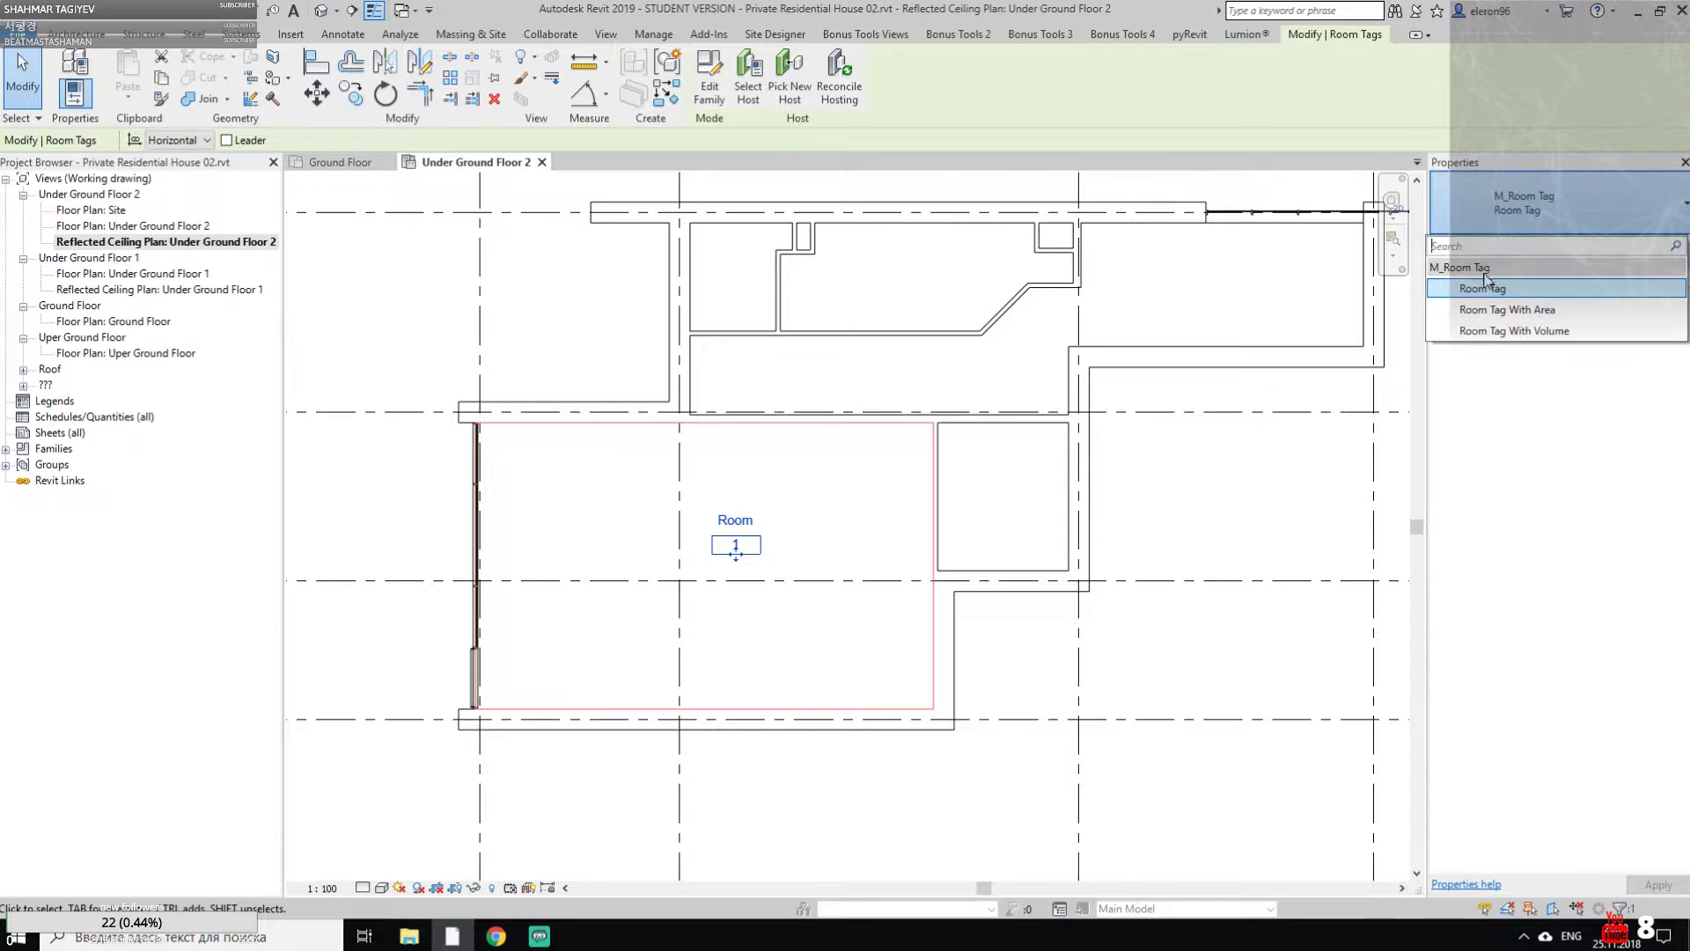
click(1558, 332)
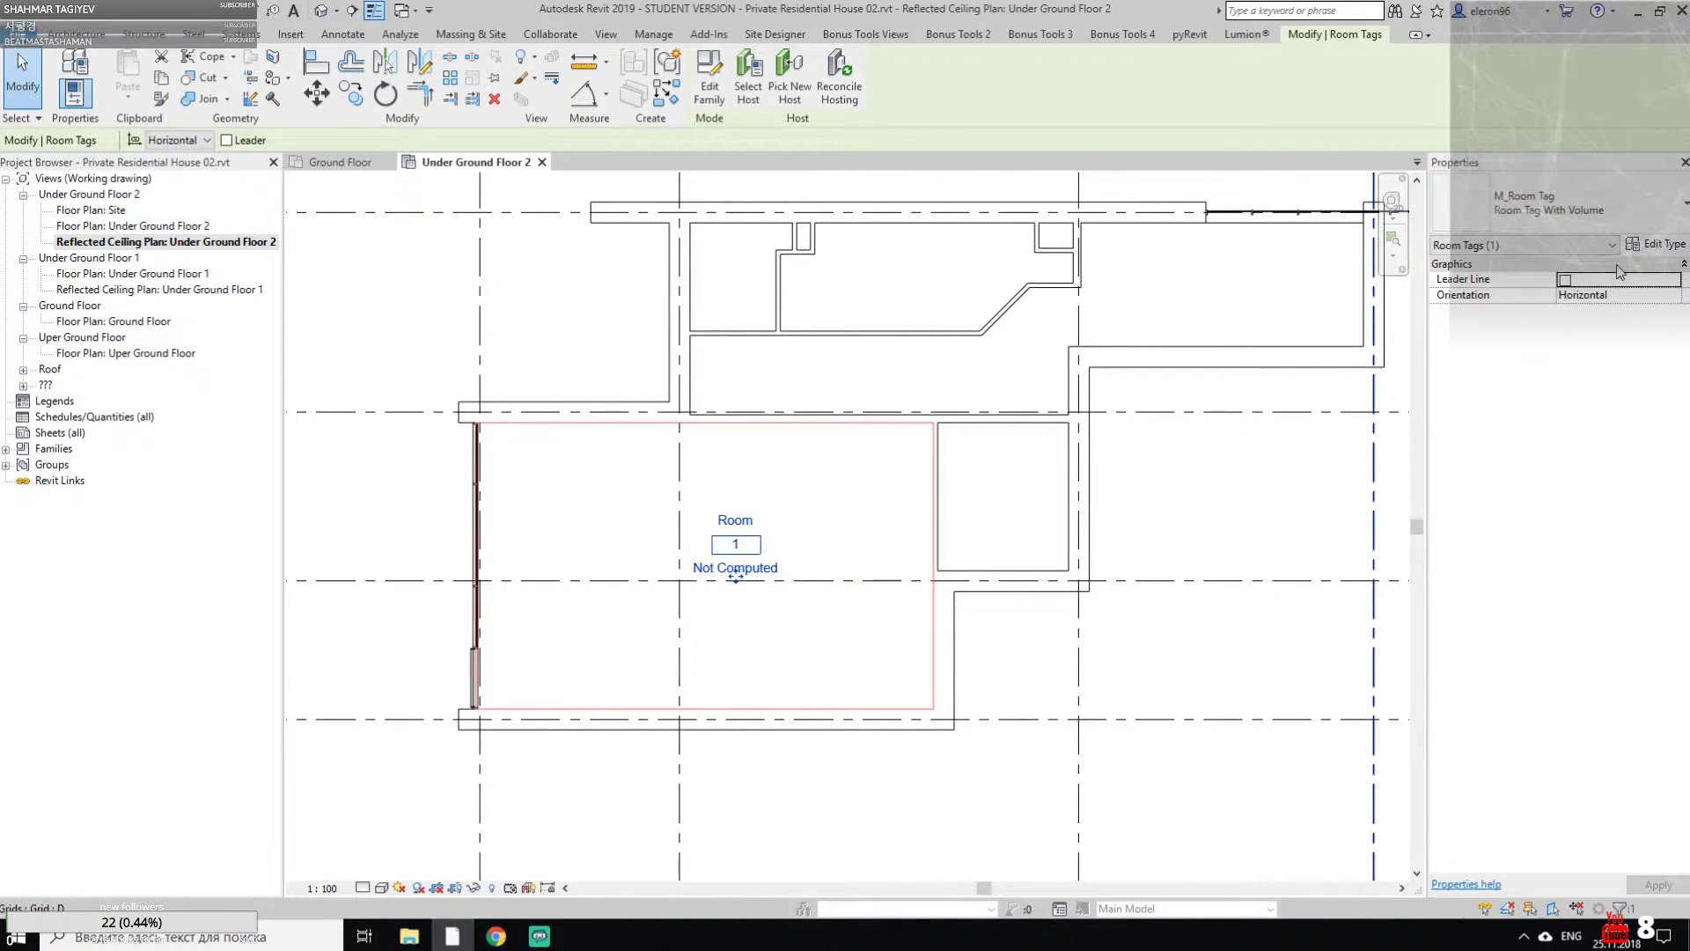
click(1549, 209)
click(1549, 306)
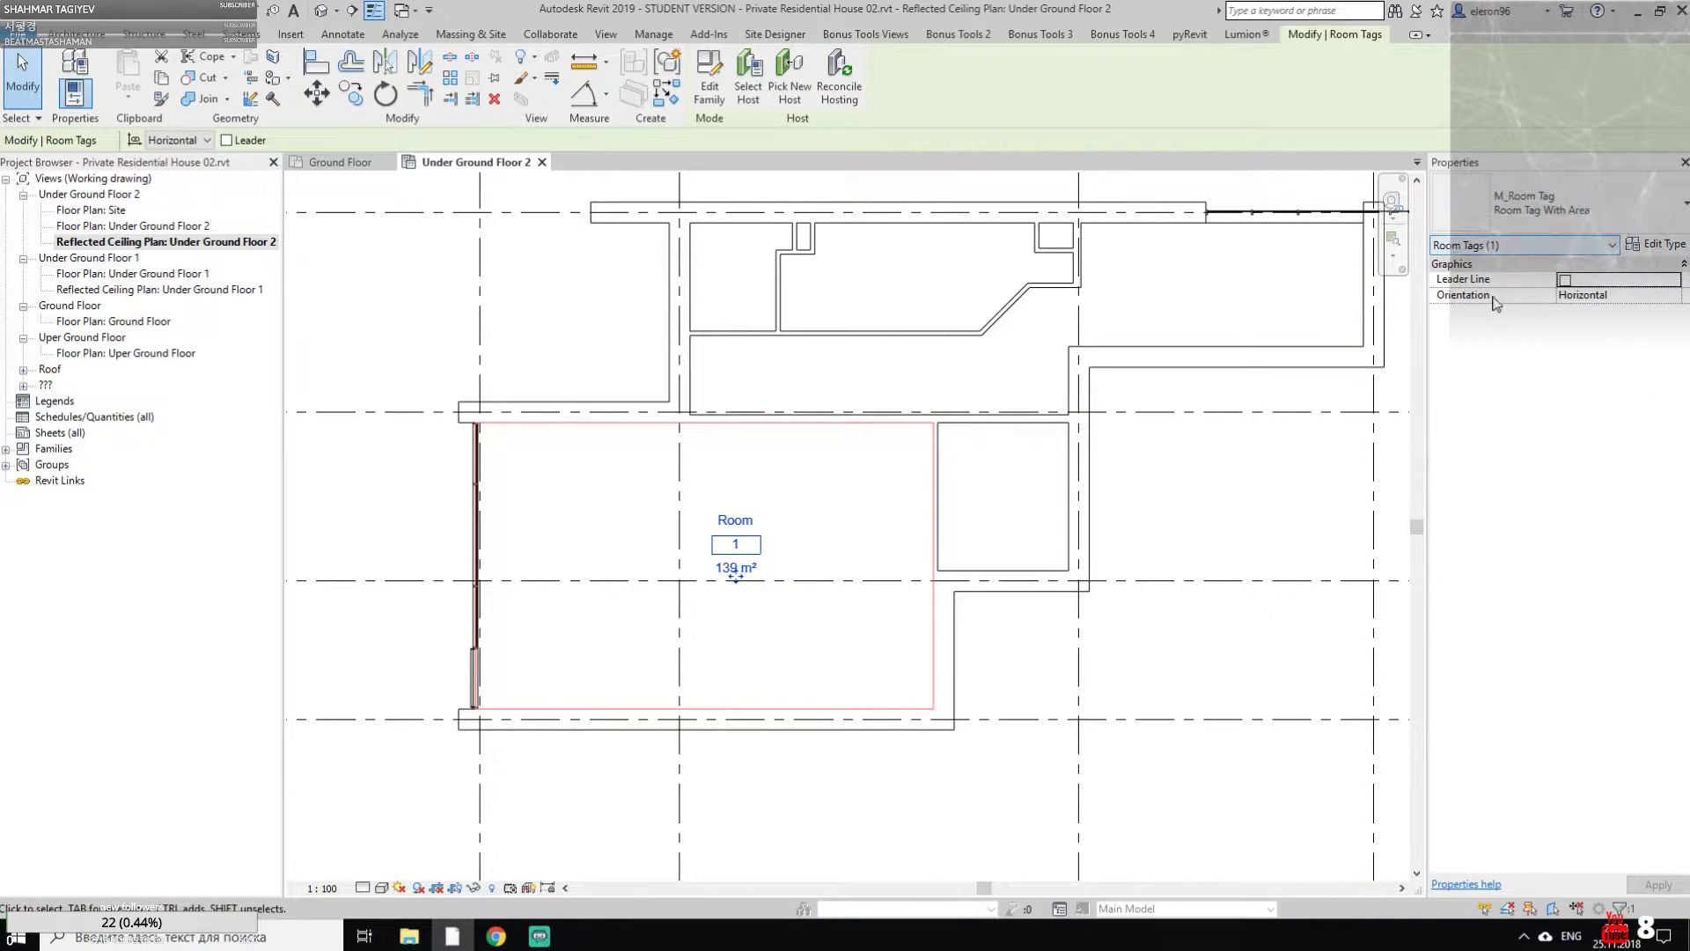
Open the M_Room Tag family to examine its overlapping labels and close it without saving
click(710, 88)
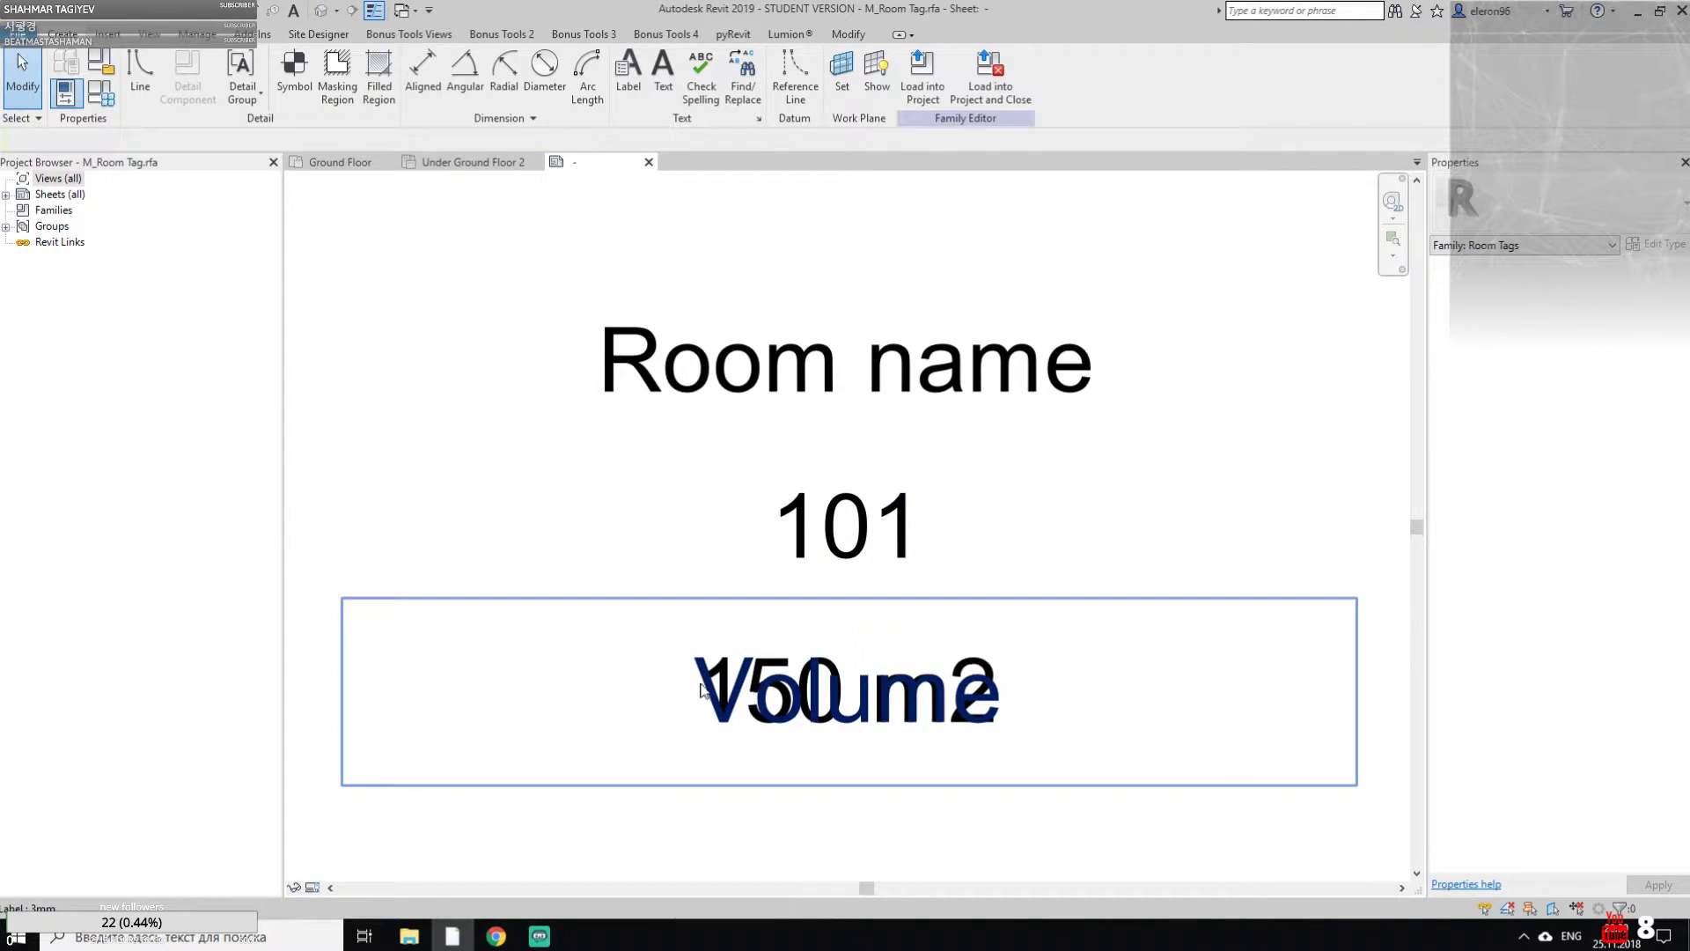
scroll(725, 690, up, 3)
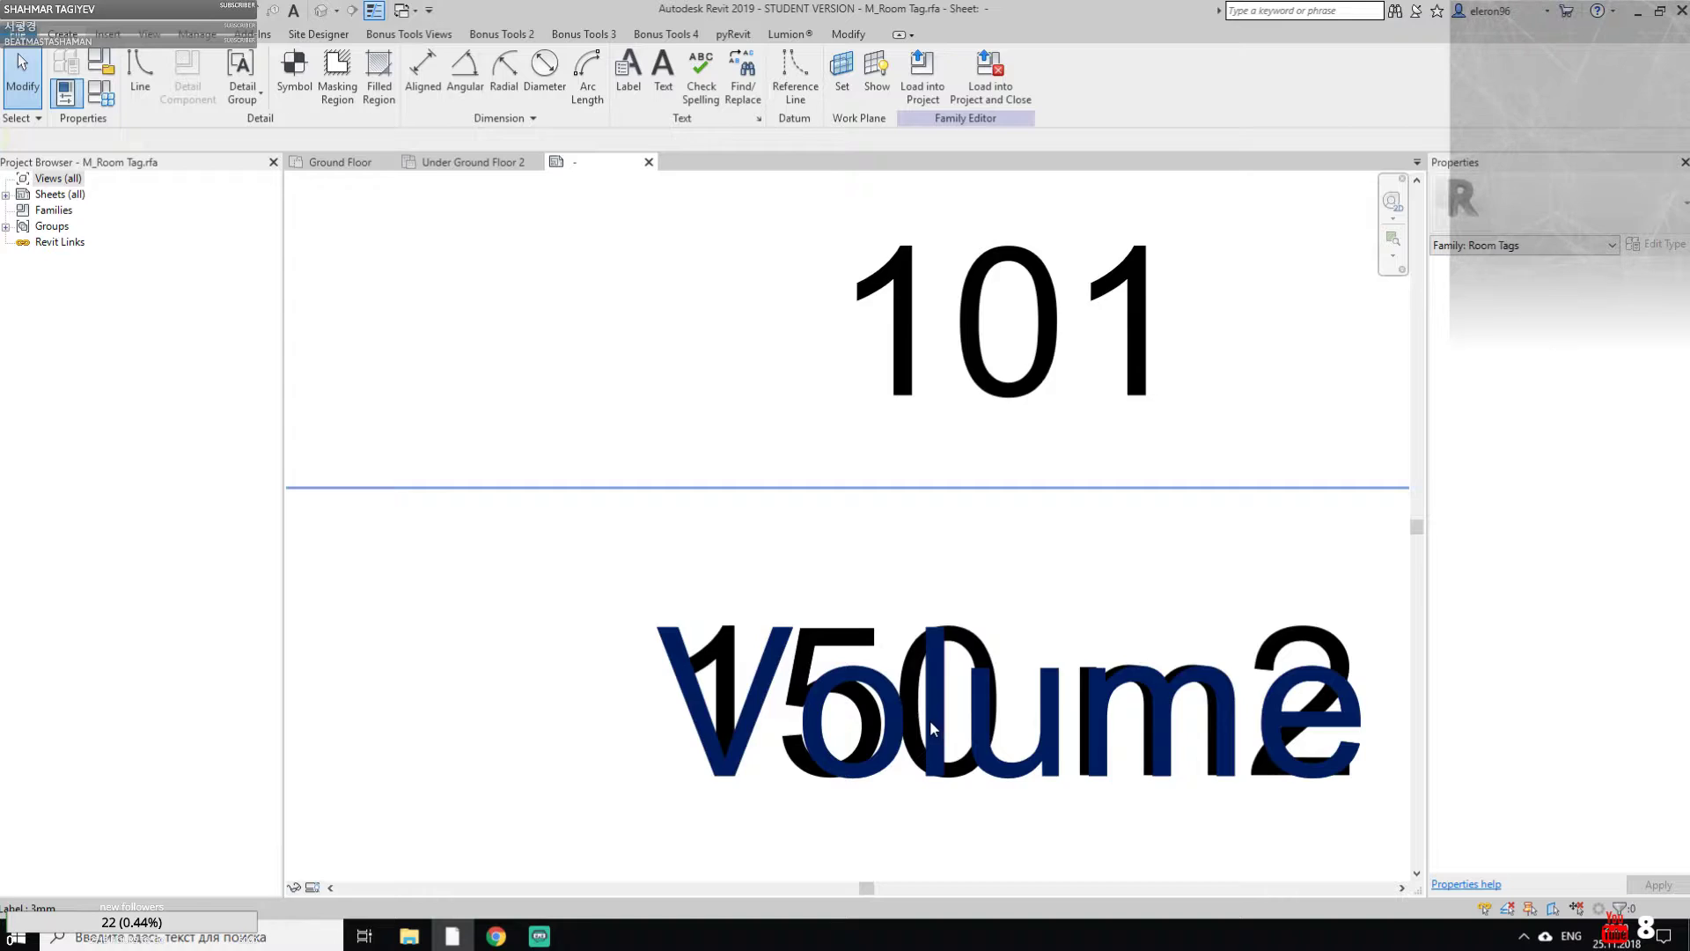
scroll(930, 720, down, 3)
click(649, 162)
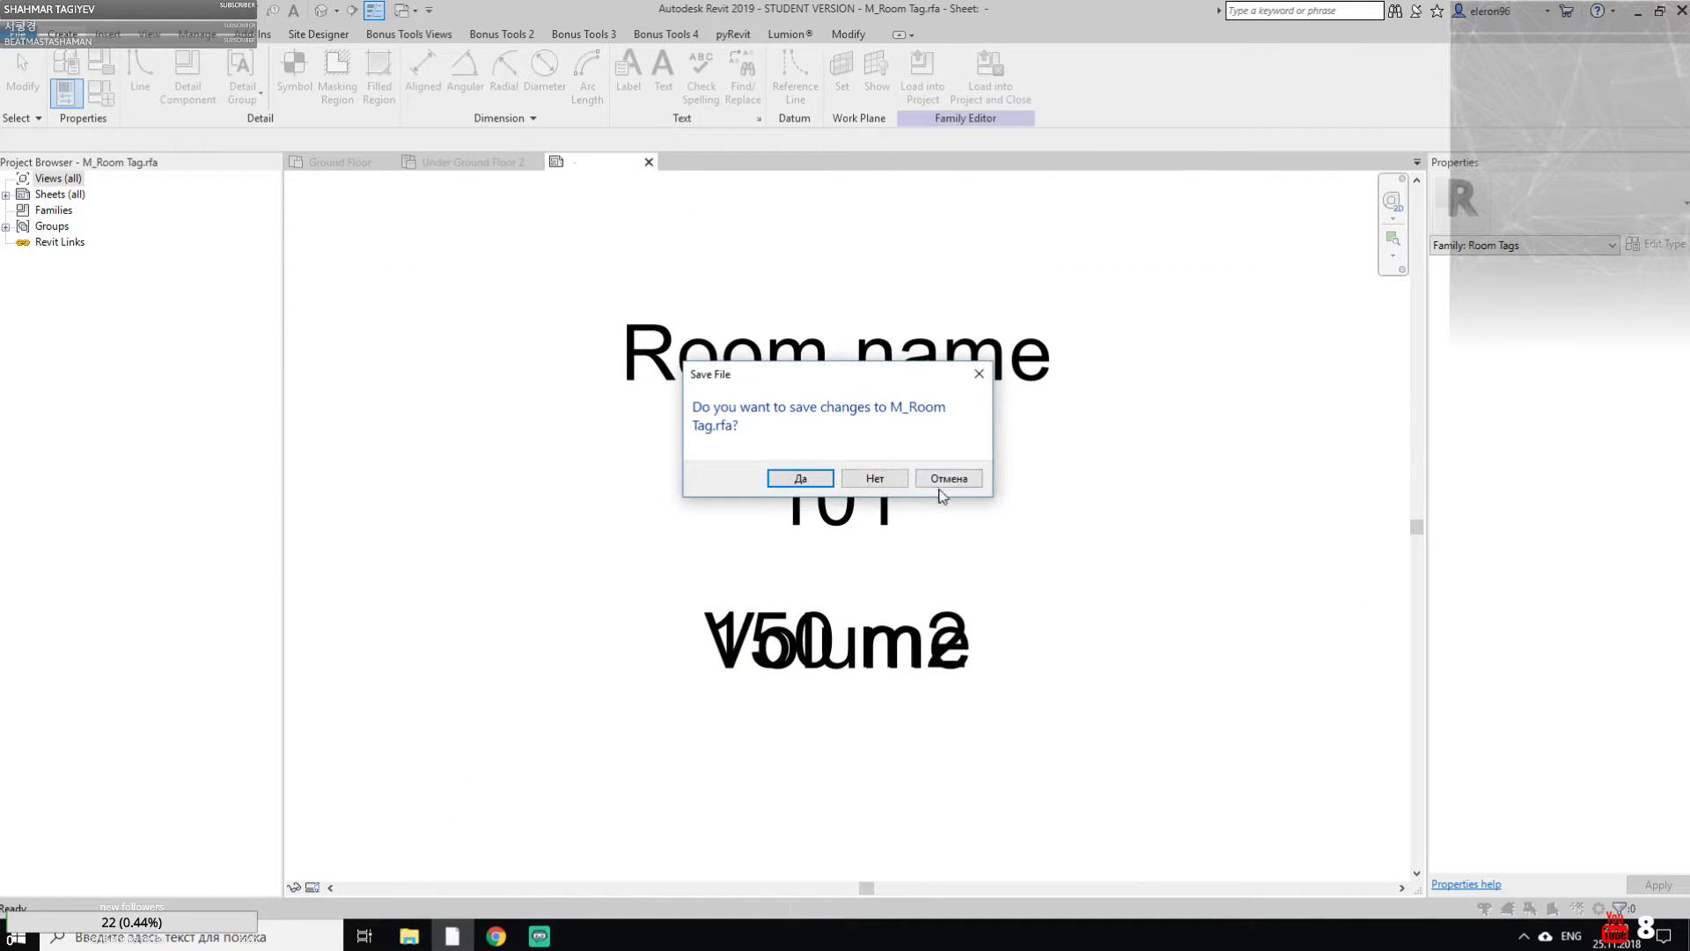
click(873, 479)
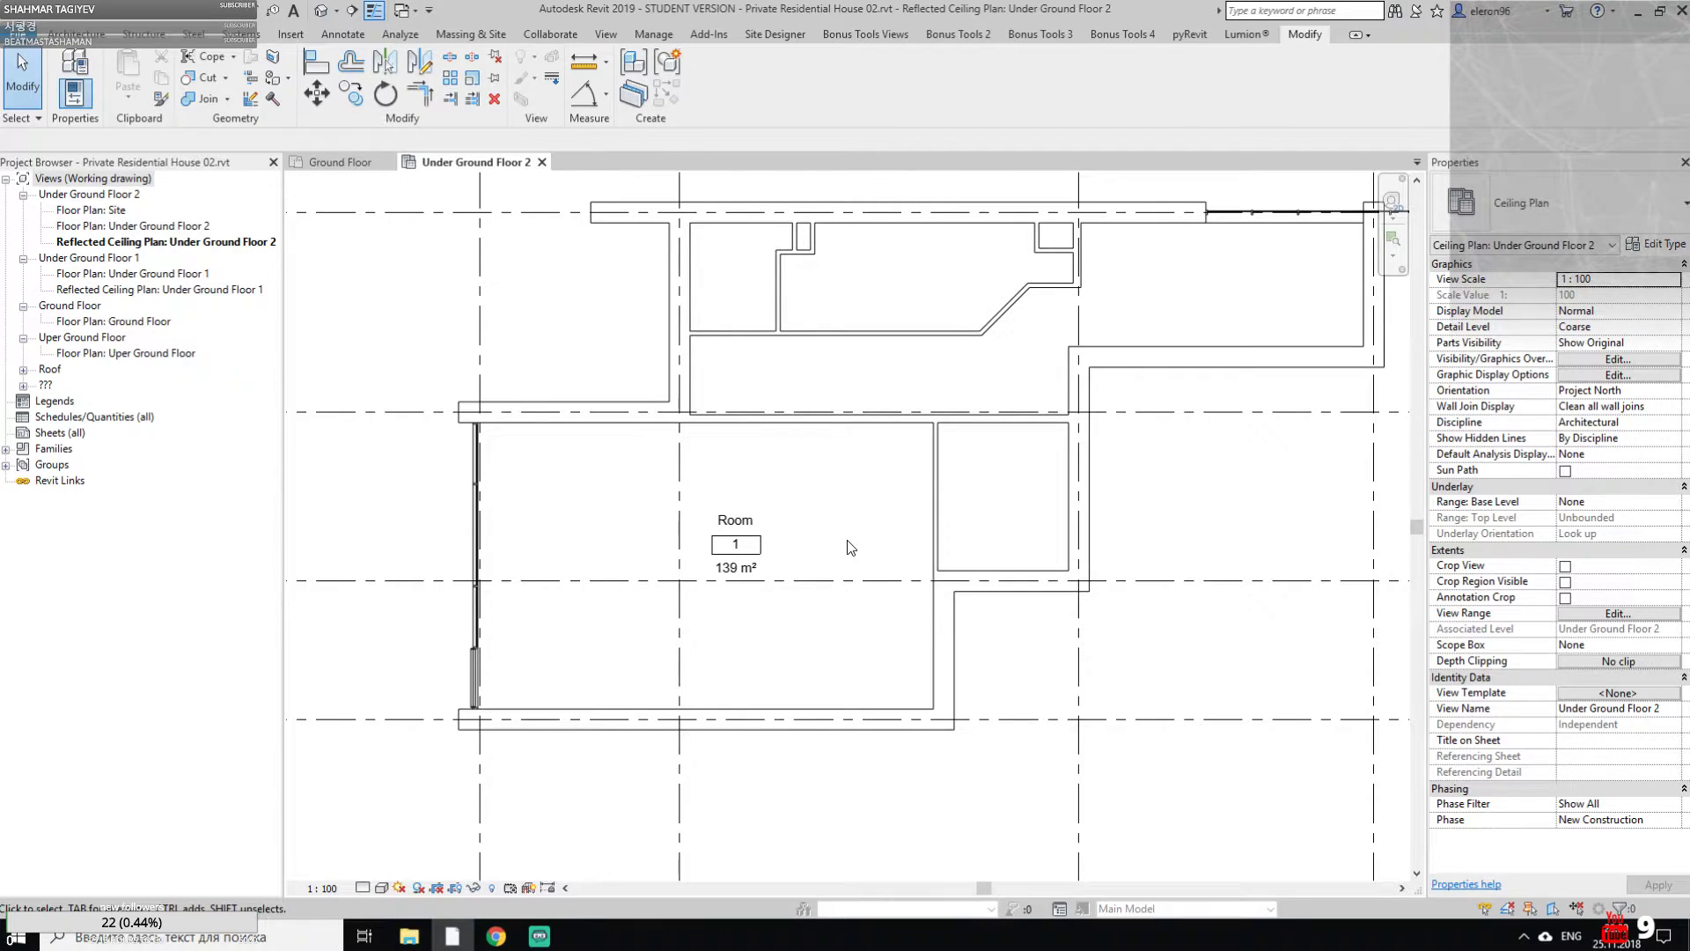
Delete the tag of the large room while keeping the room itself
click(738, 533)
key(Delete)
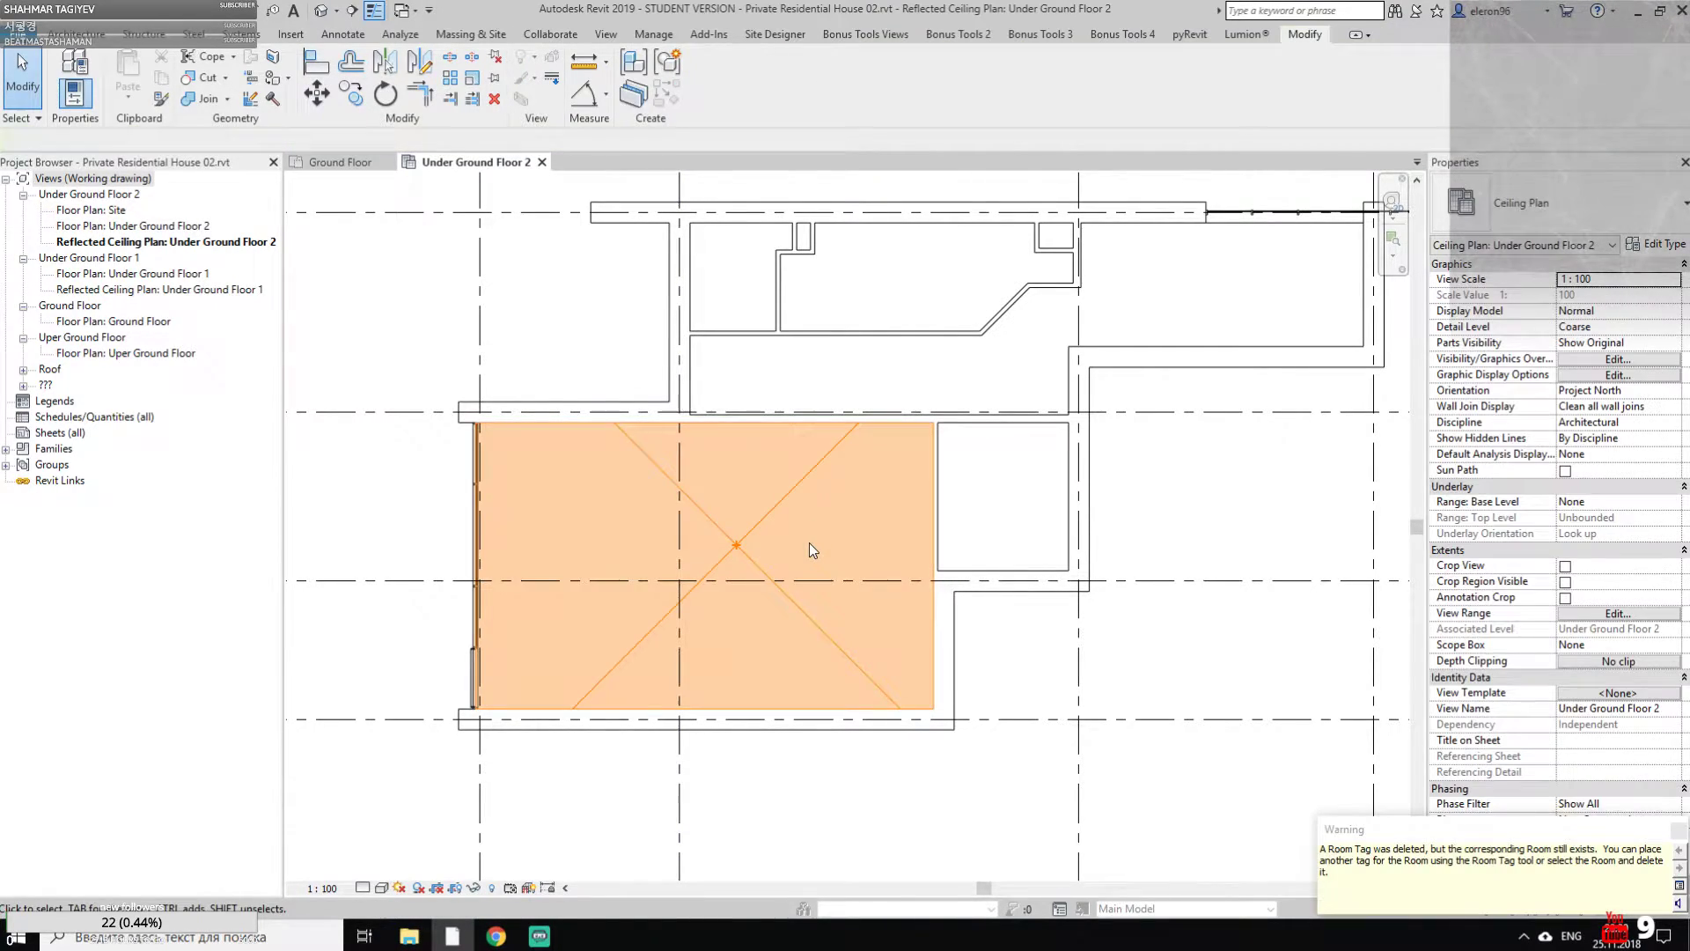
click(1004, 650)
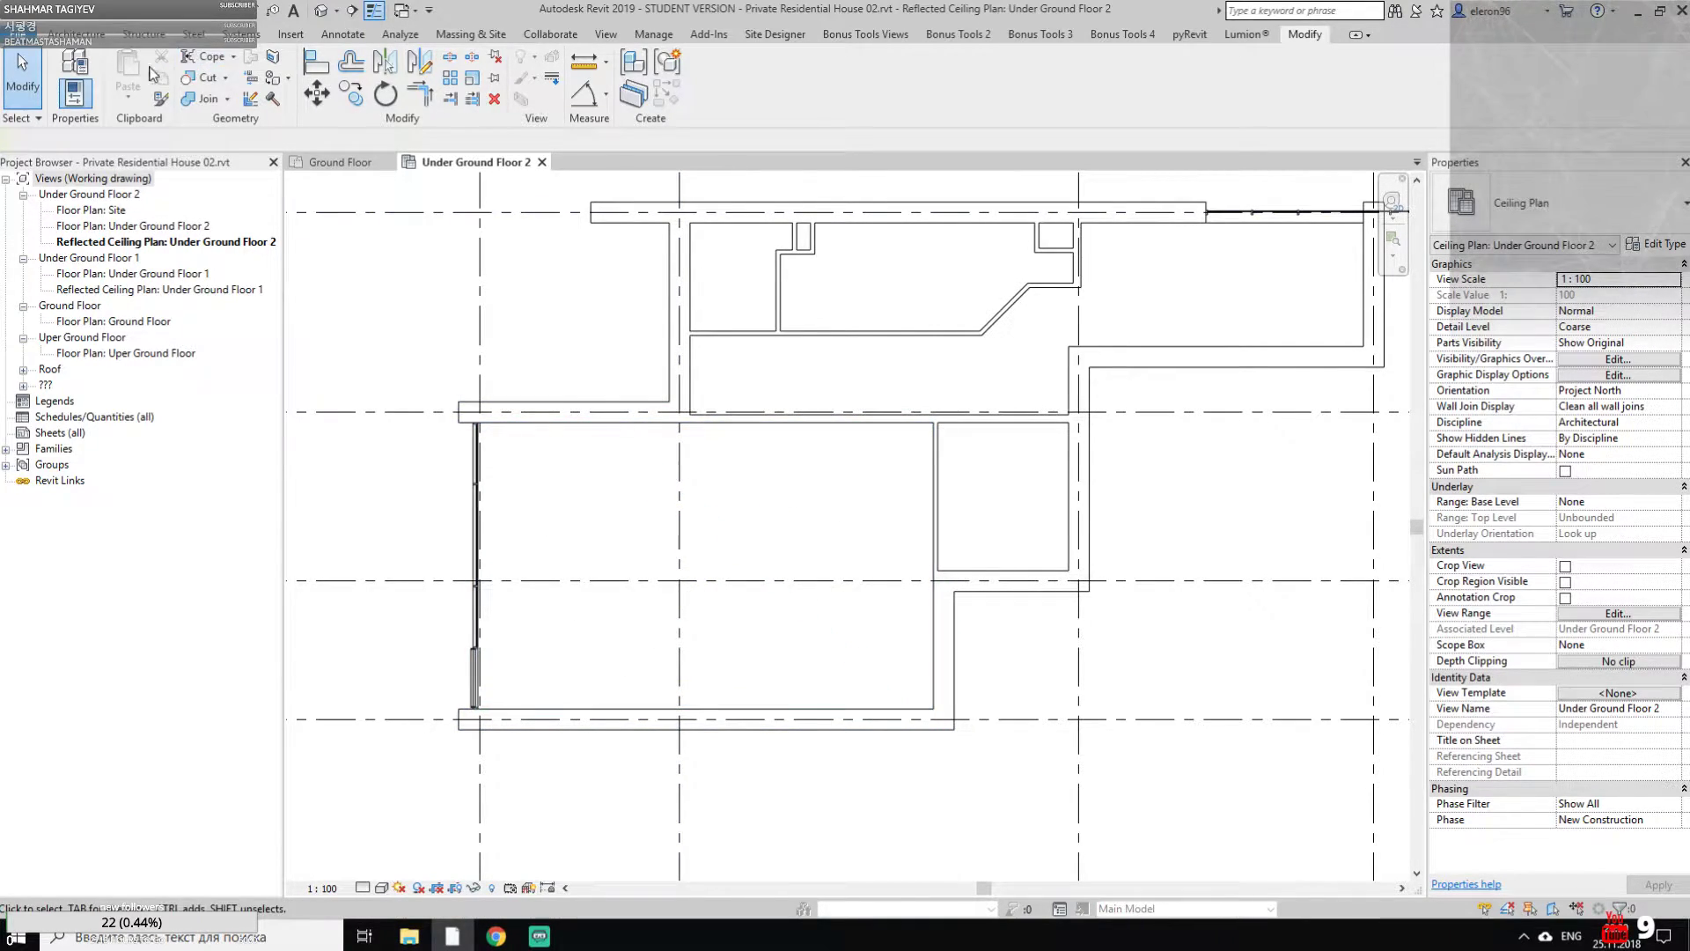
Place a new room tag in the upper part of the large room
click(93, 33)
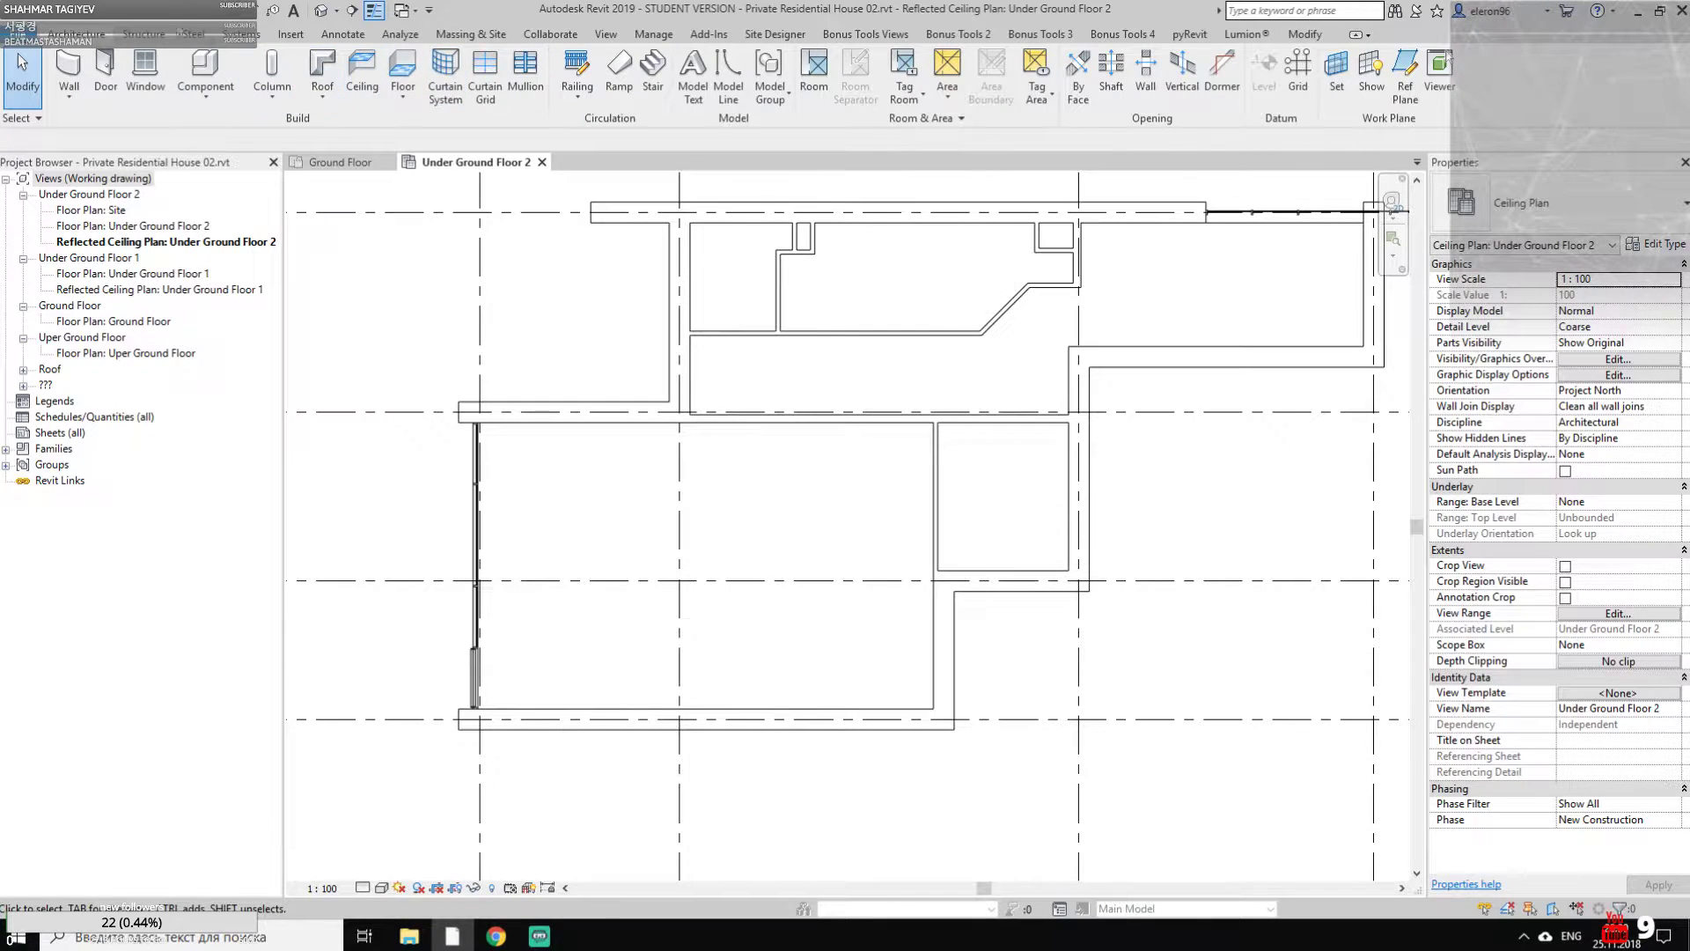
click(910, 66)
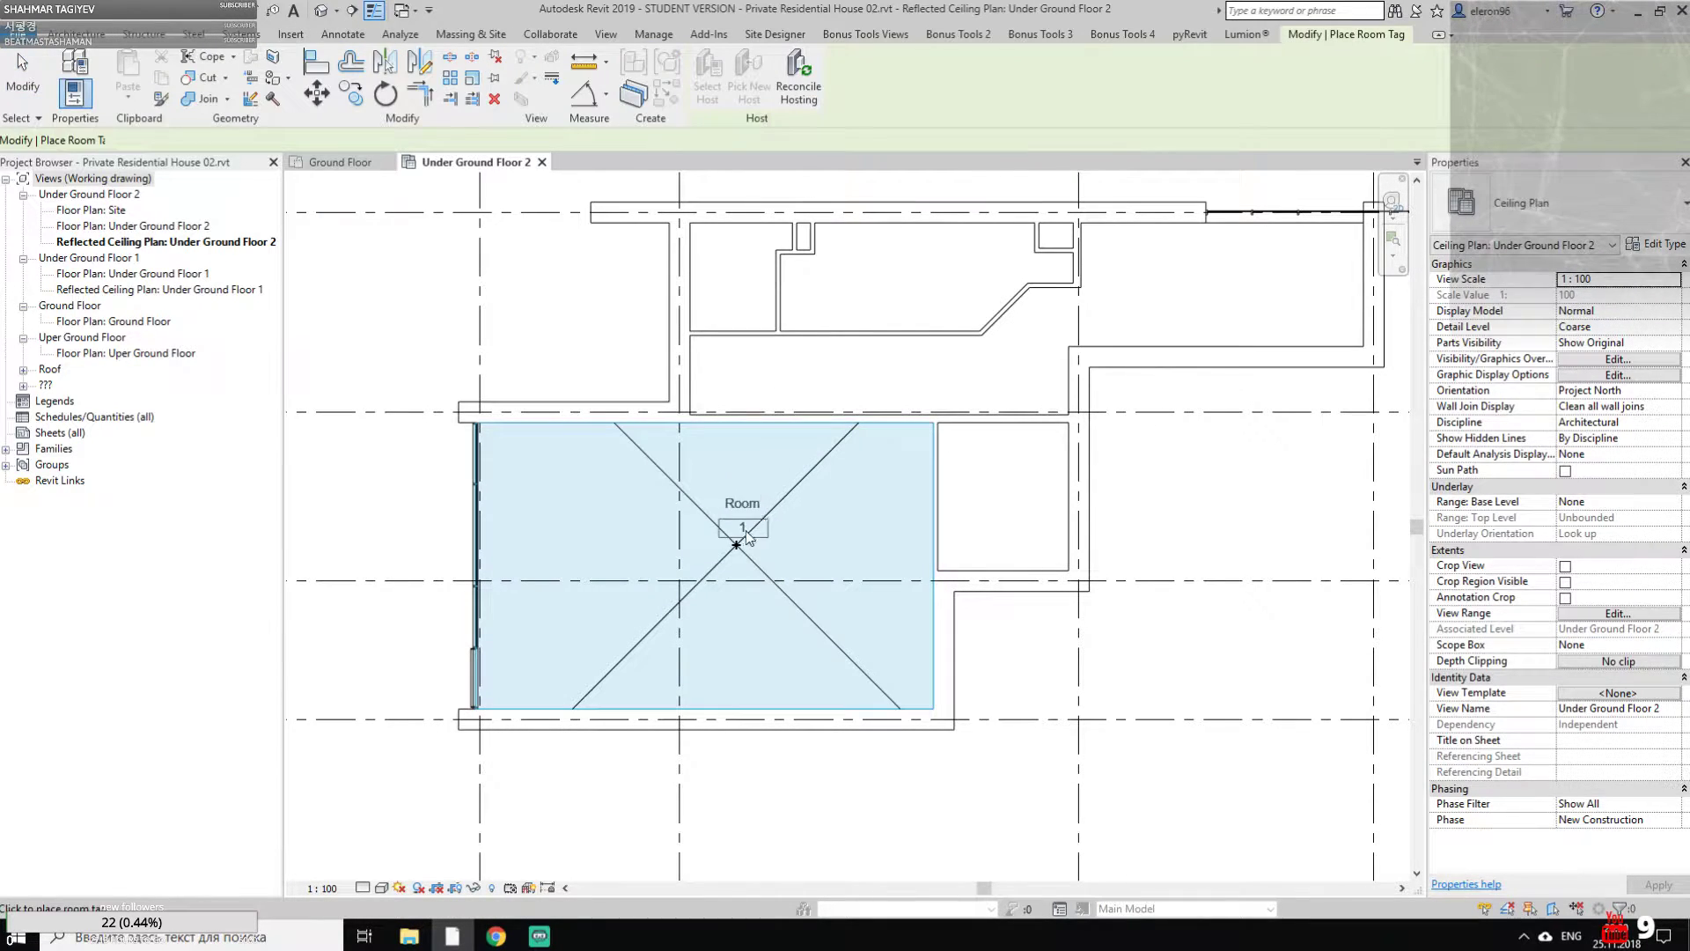
click(751, 477)
key(Escape)
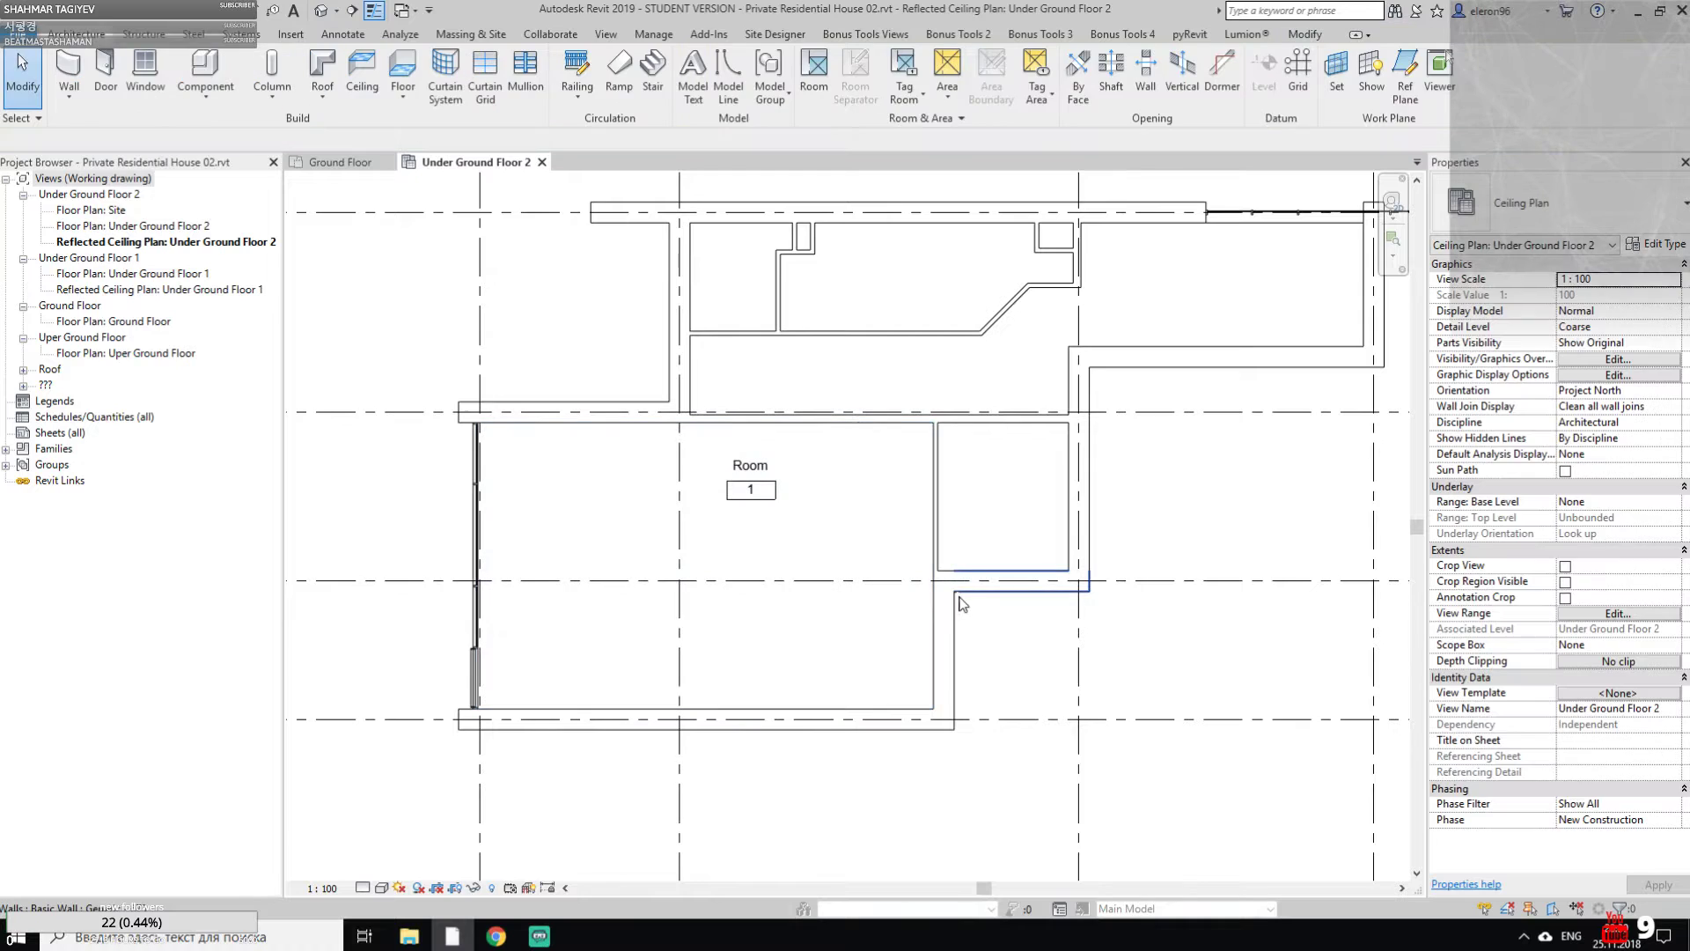
Delete the newly placed room tag and select the untagged room to view its properties
click(751, 490)
key(Delete)
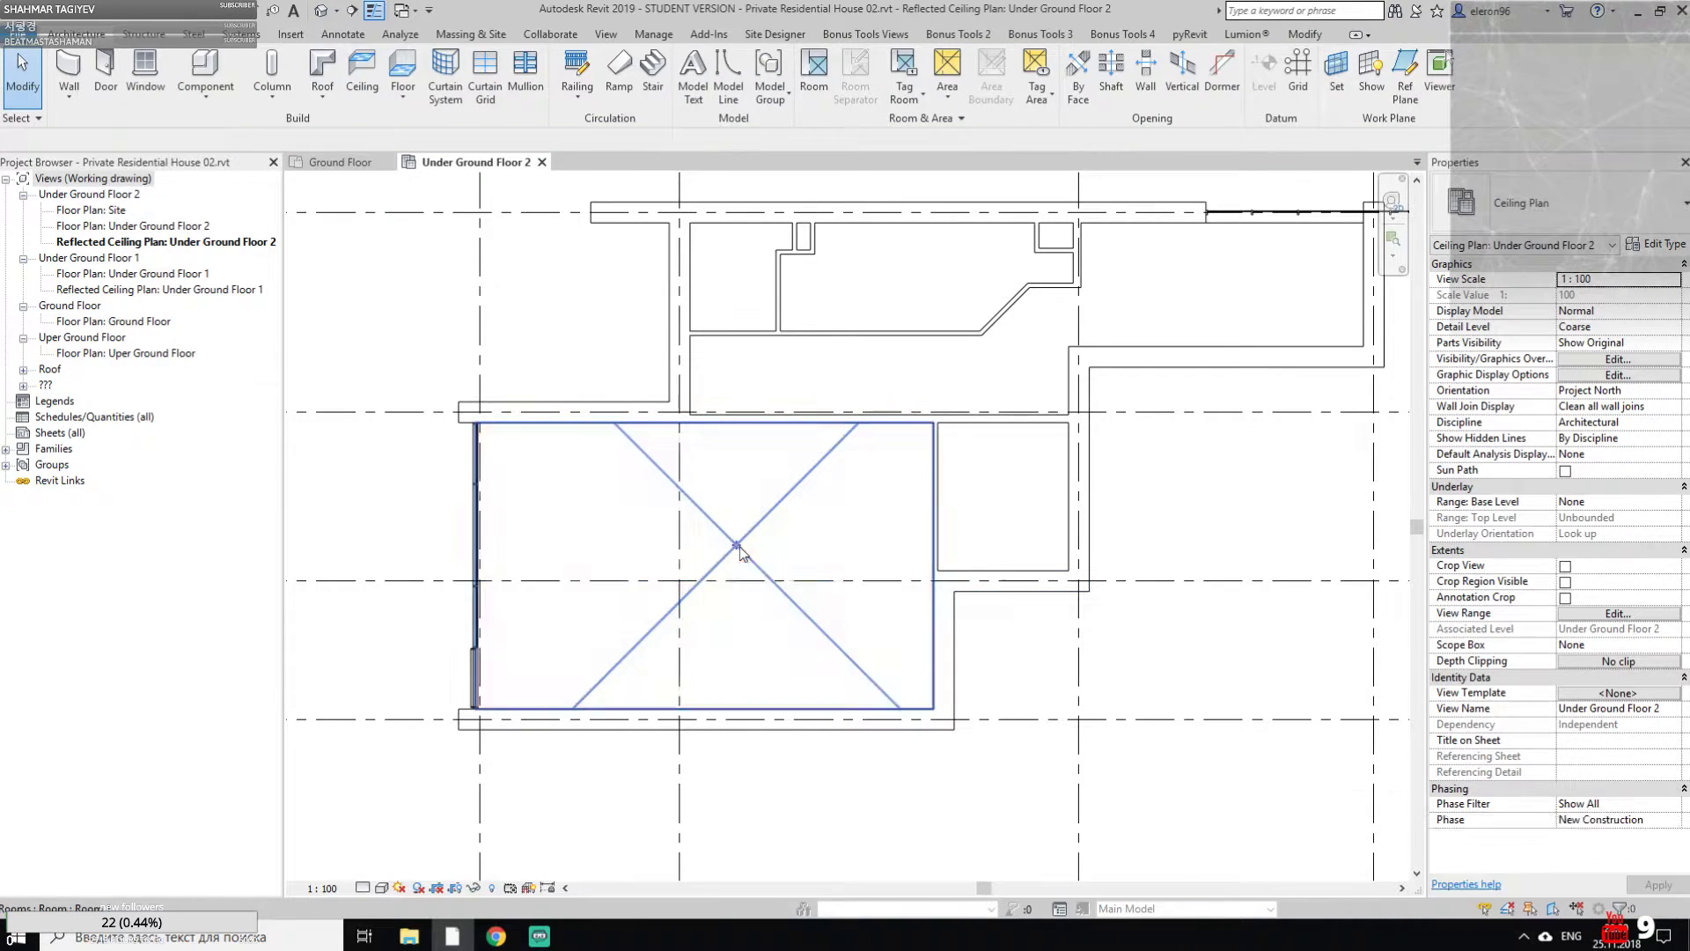
click(738, 546)
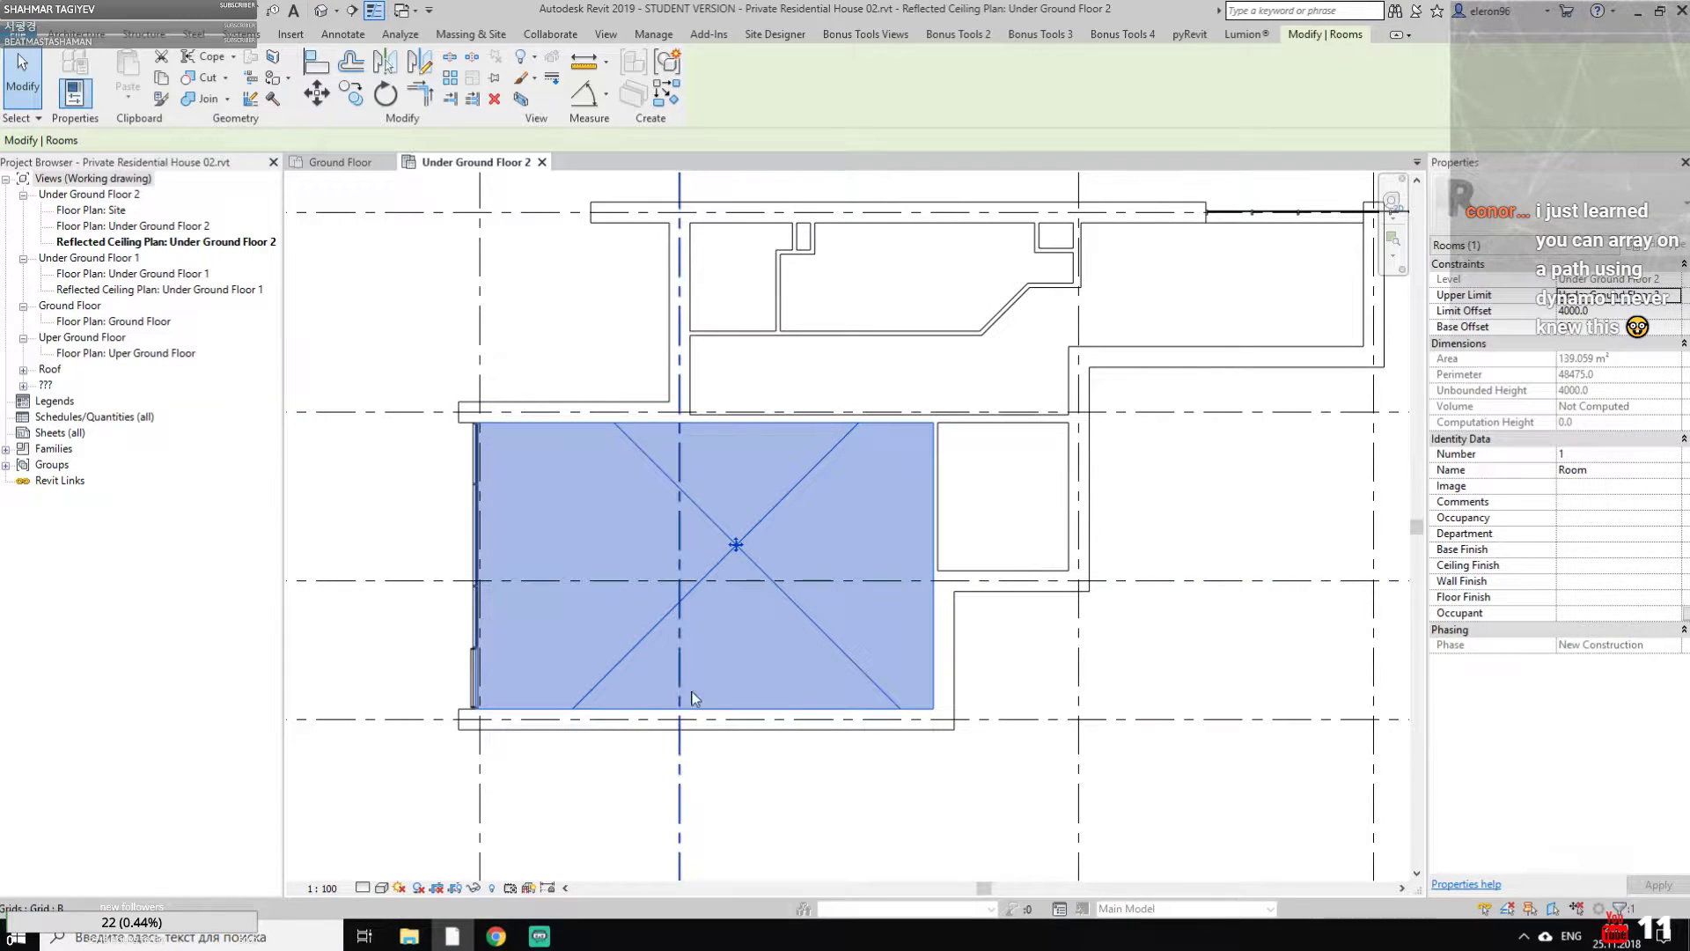
click(1078, 648)
click(1023, 651)
Tag the large room again, slightly above the room's centre point
click(904, 70)
click(730, 526)
key(Escape)
key(Escape)
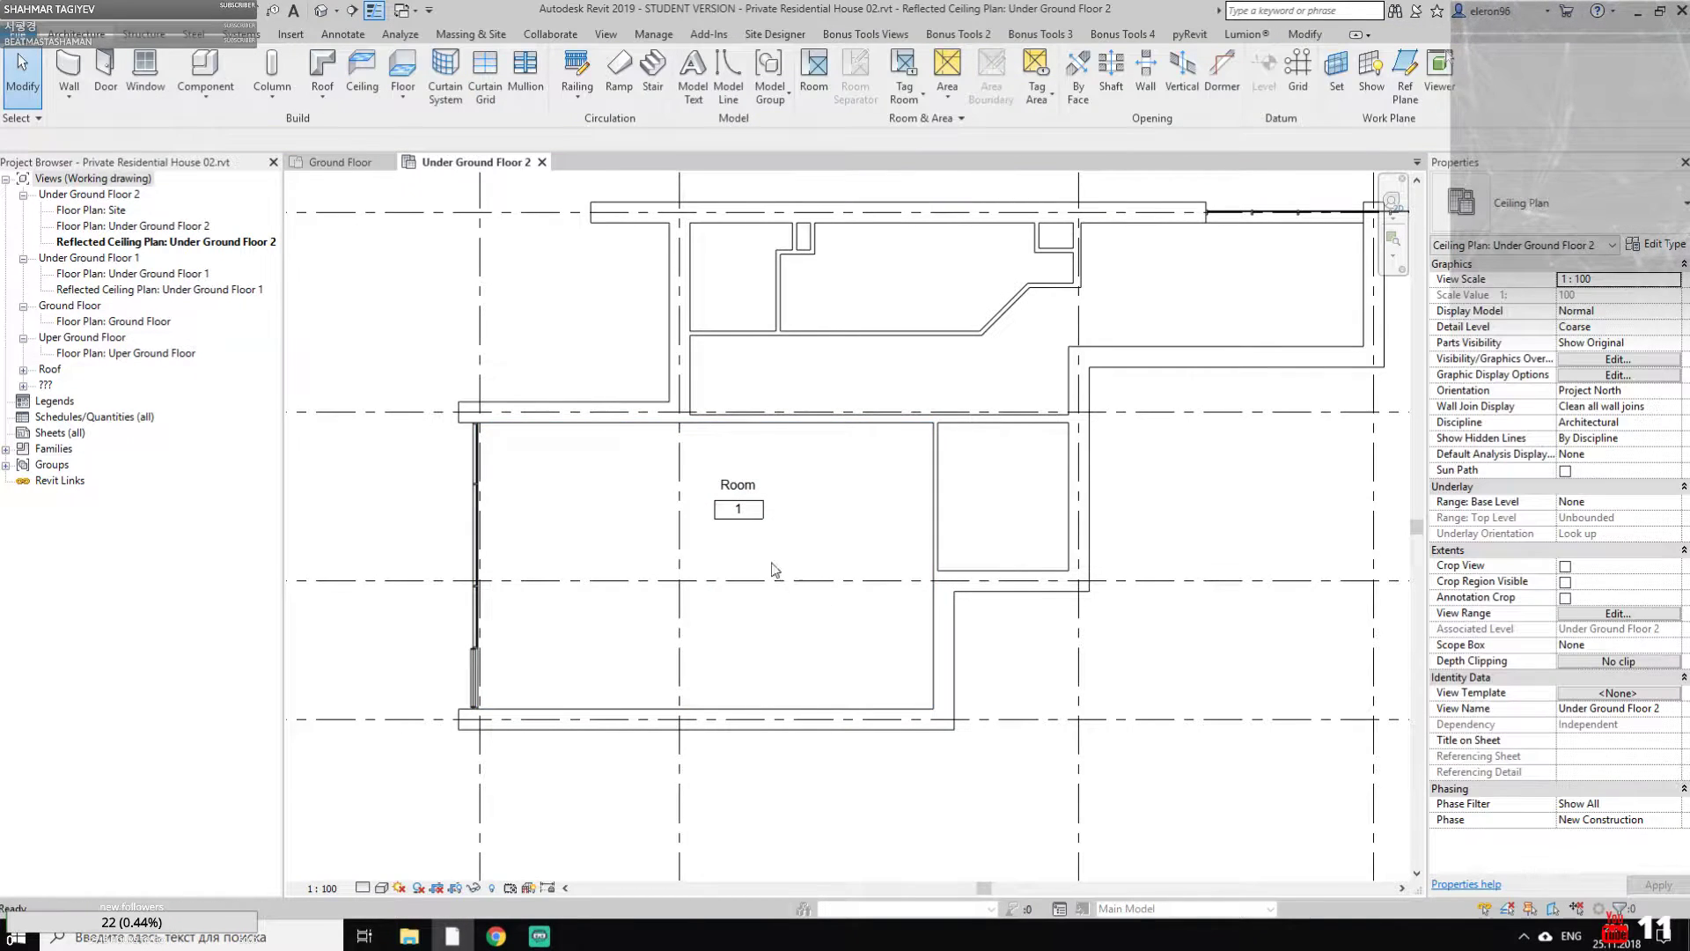
Rename the large room to Hall through its room tag
click(739, 510)
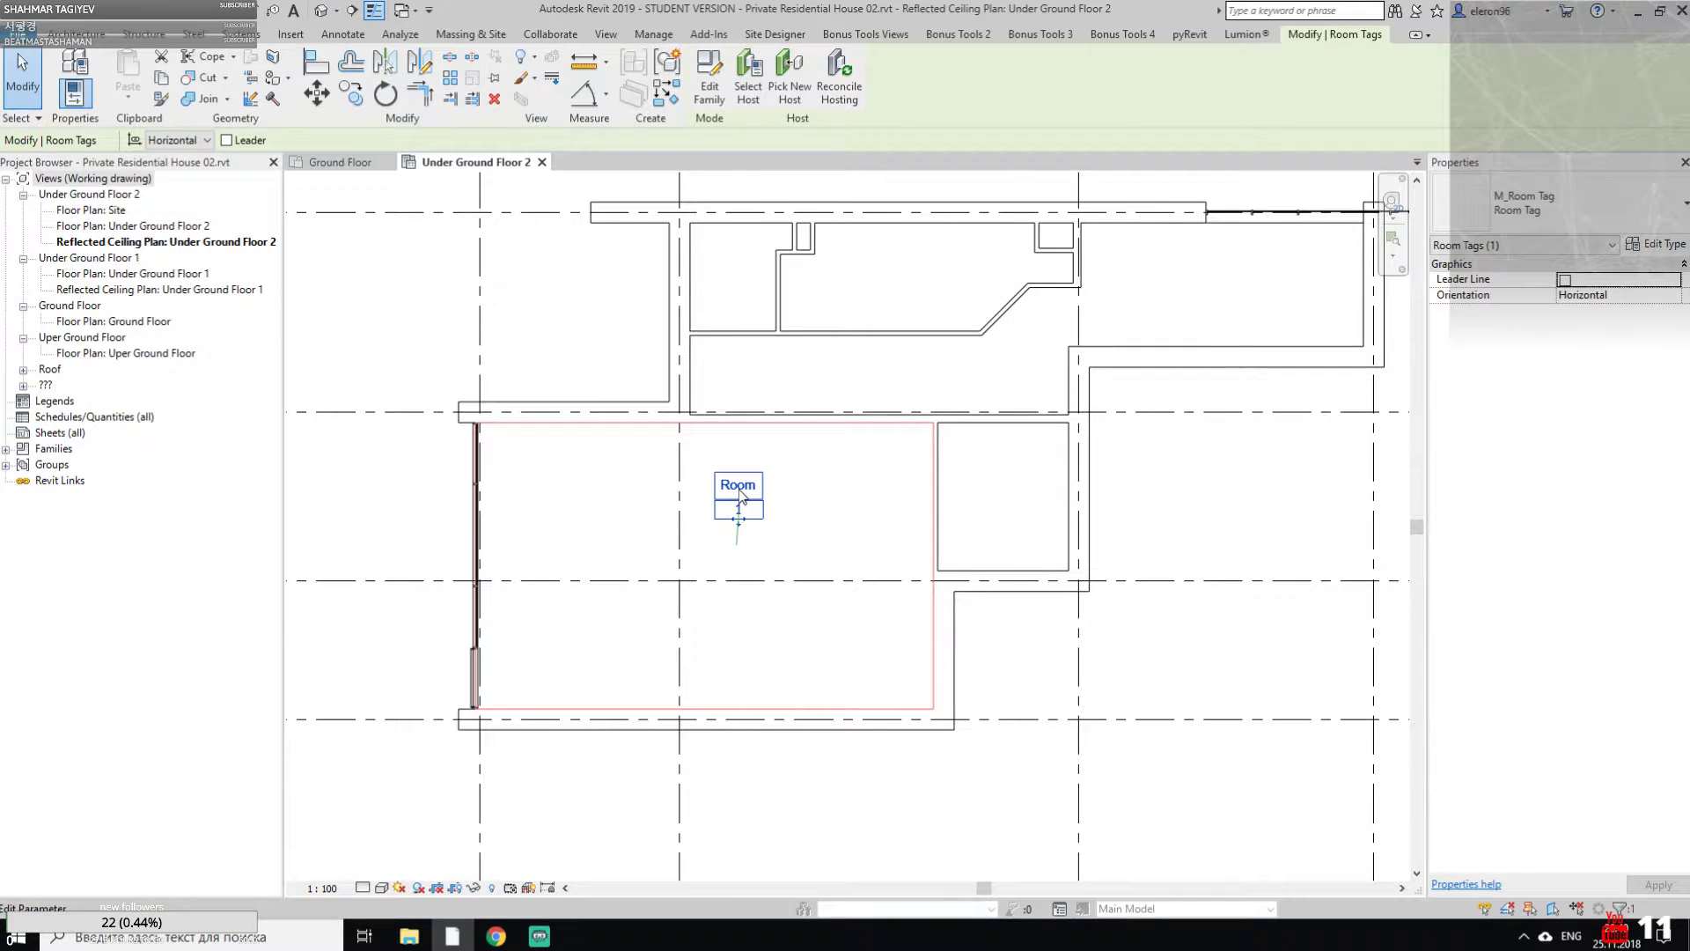
click(881, 537)
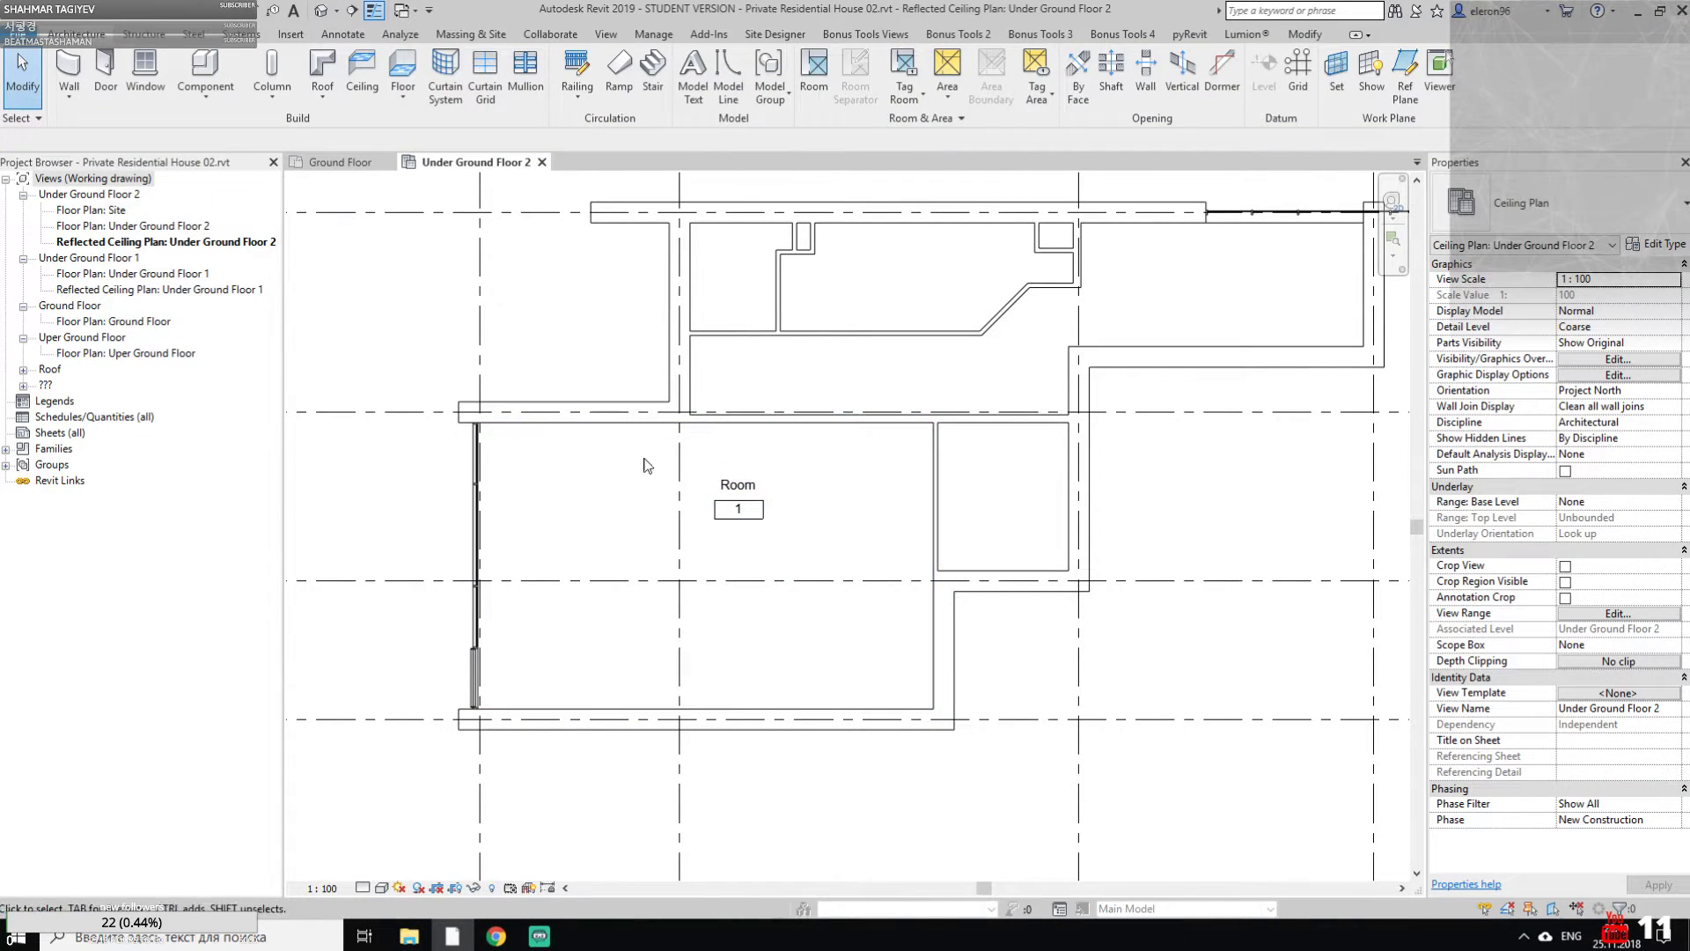
click(738, 498)
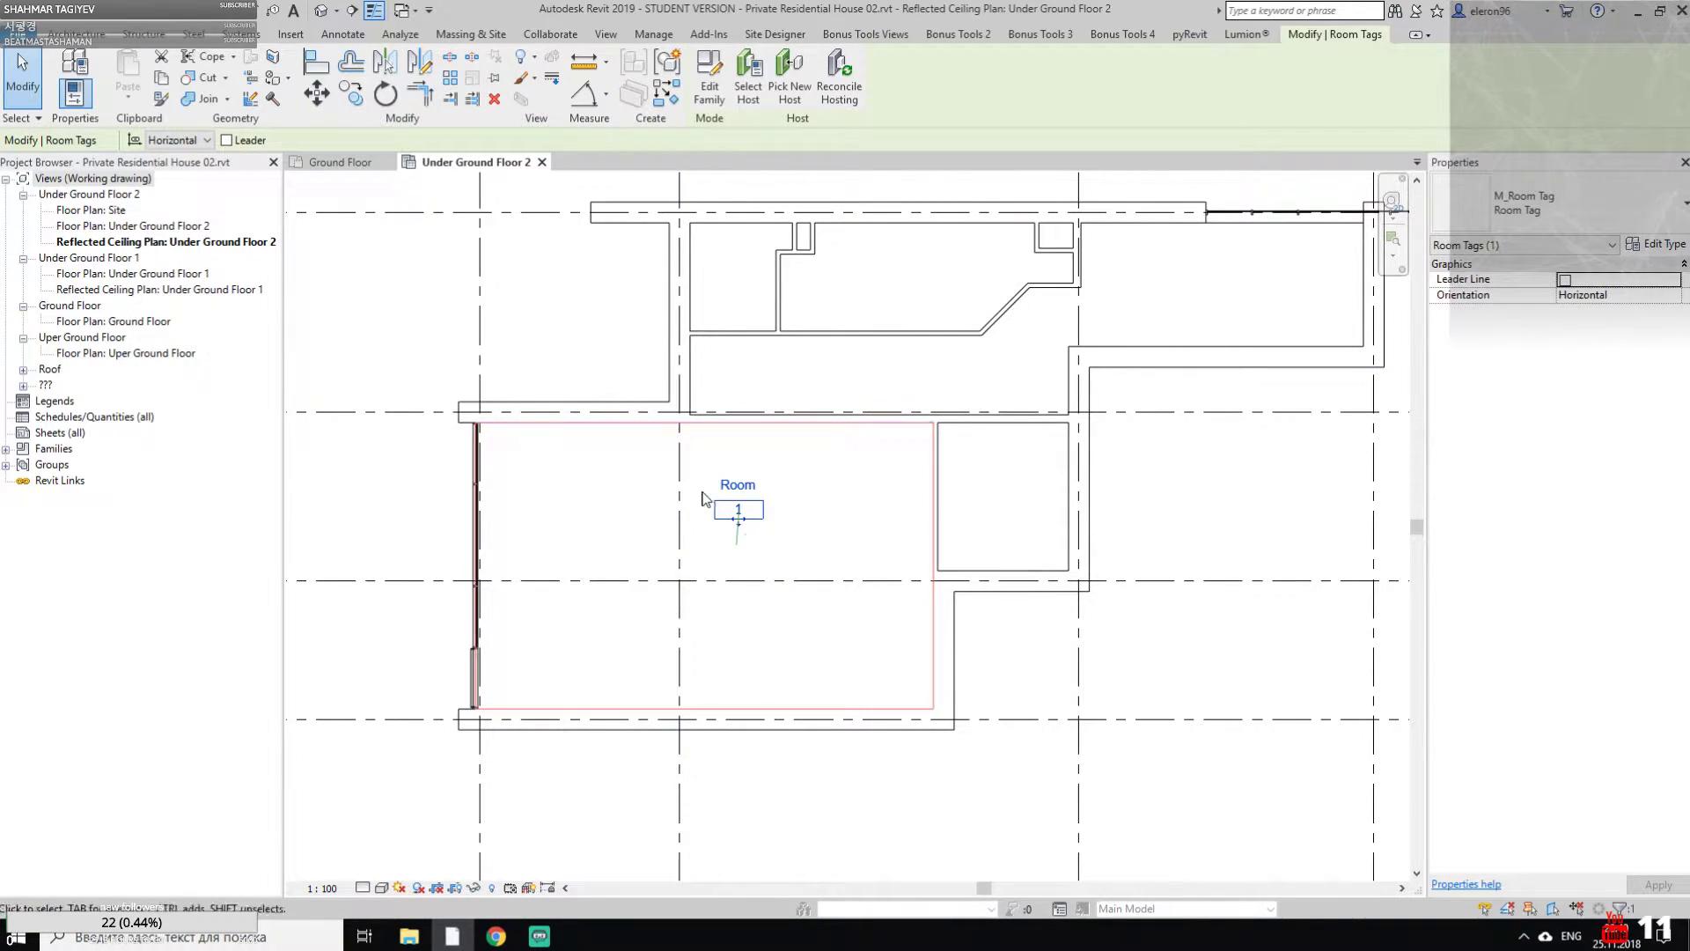
click(745, 484)
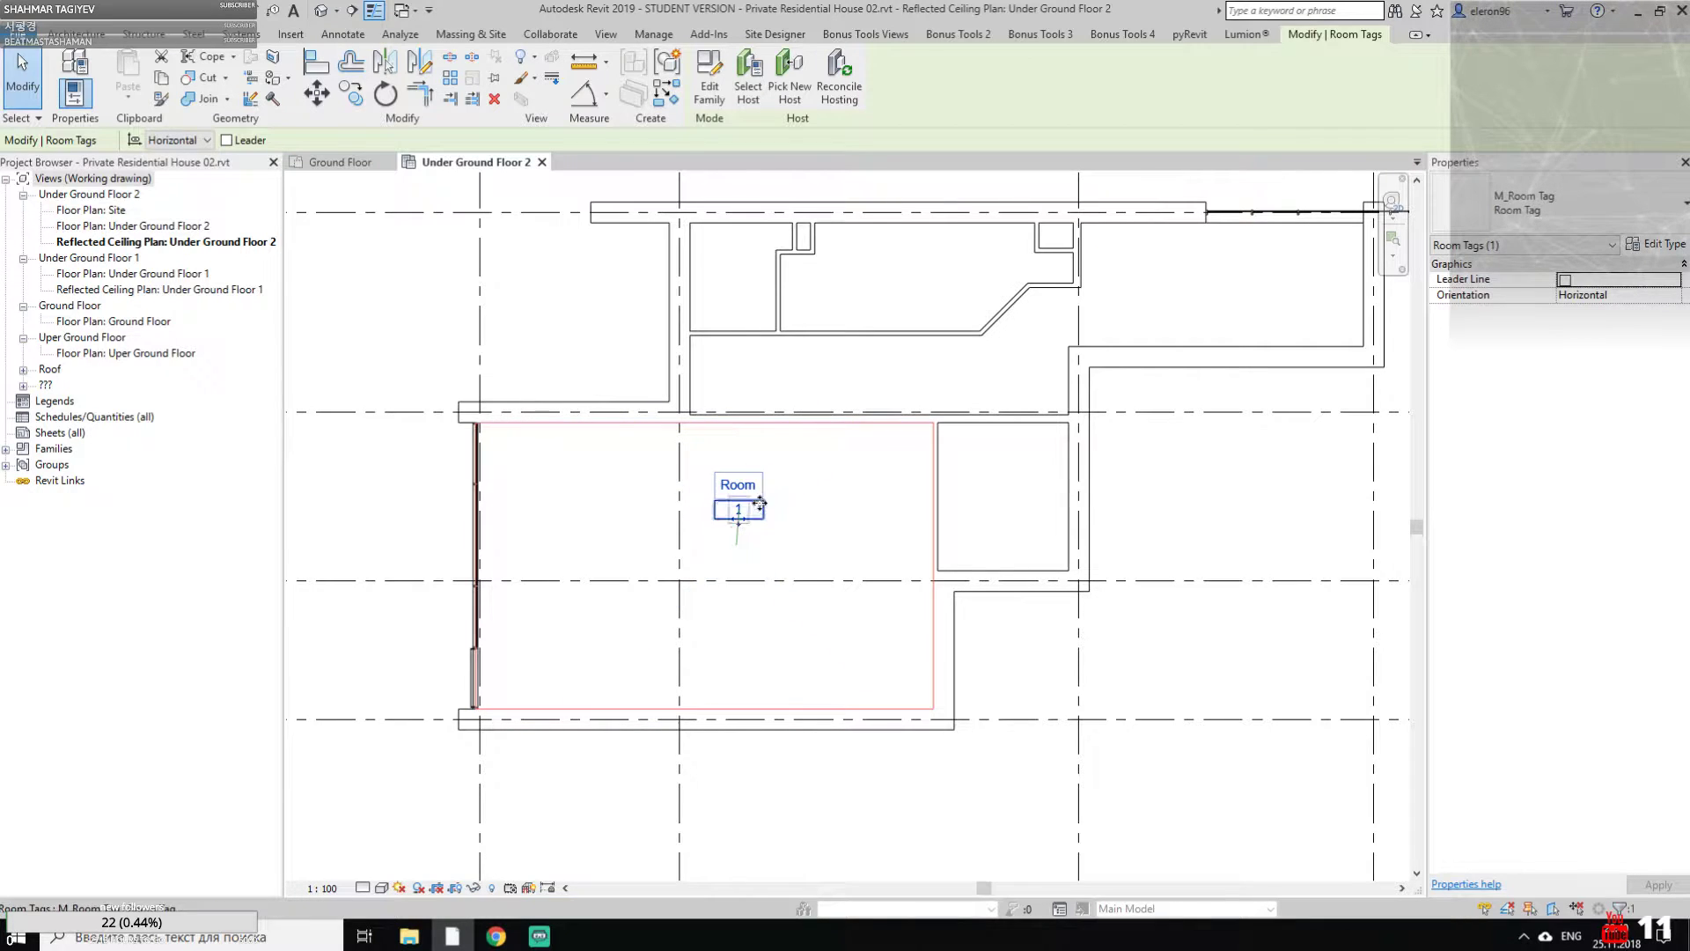
drag(740, 483, 683, 490)
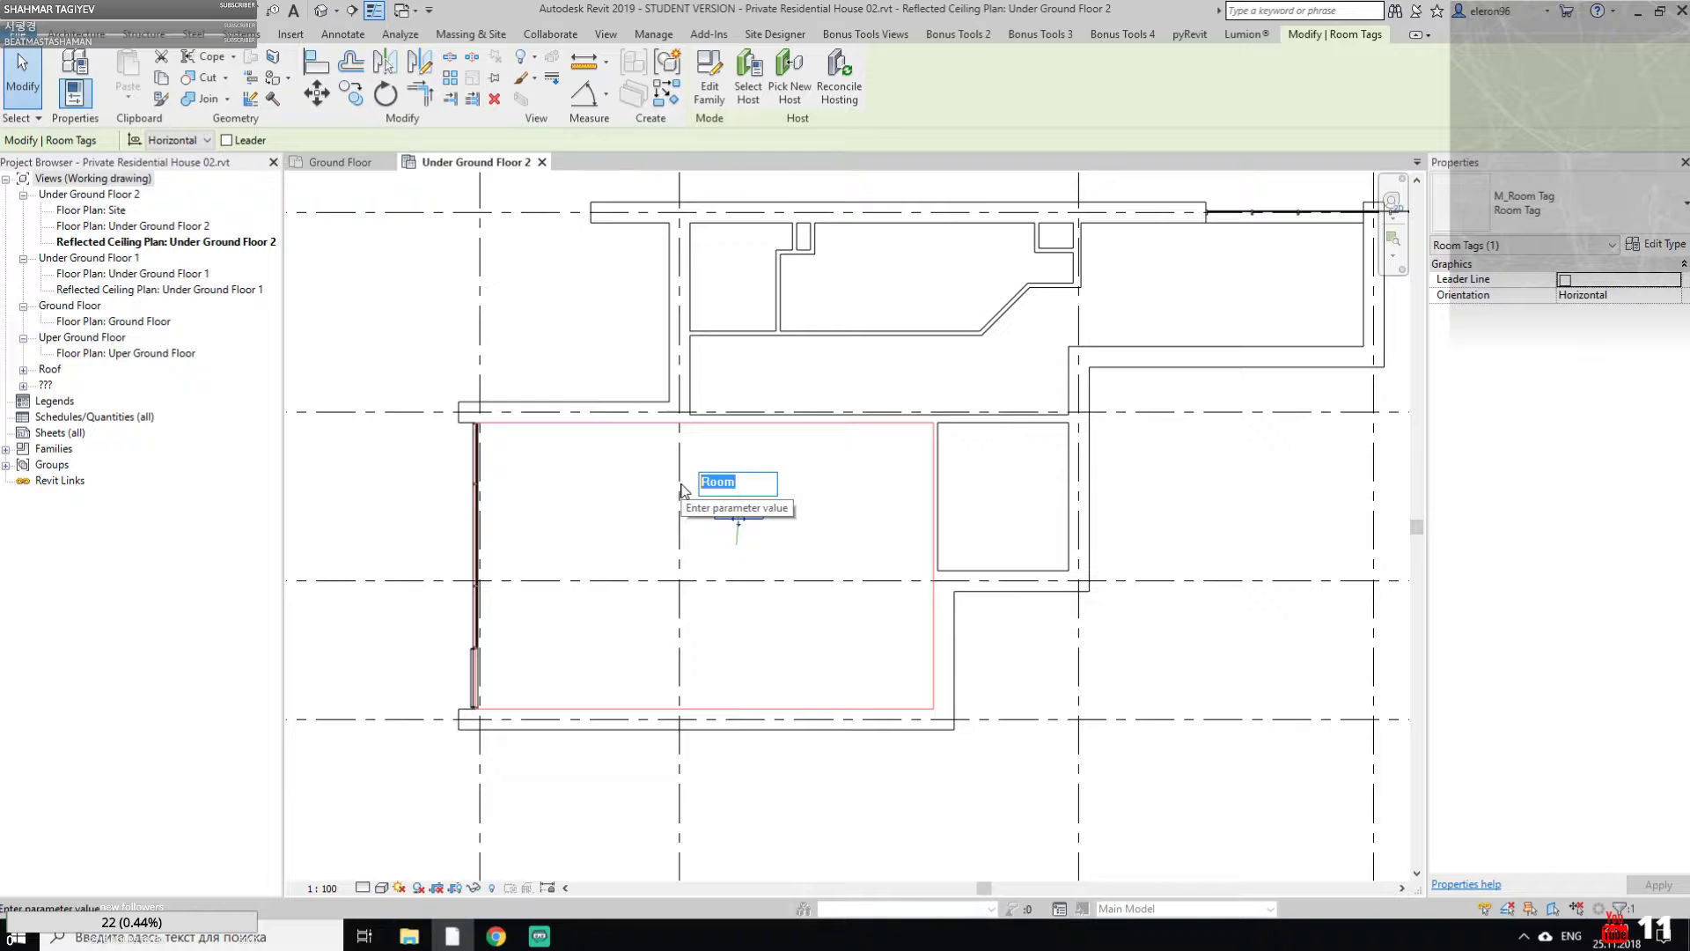
text(Guest)
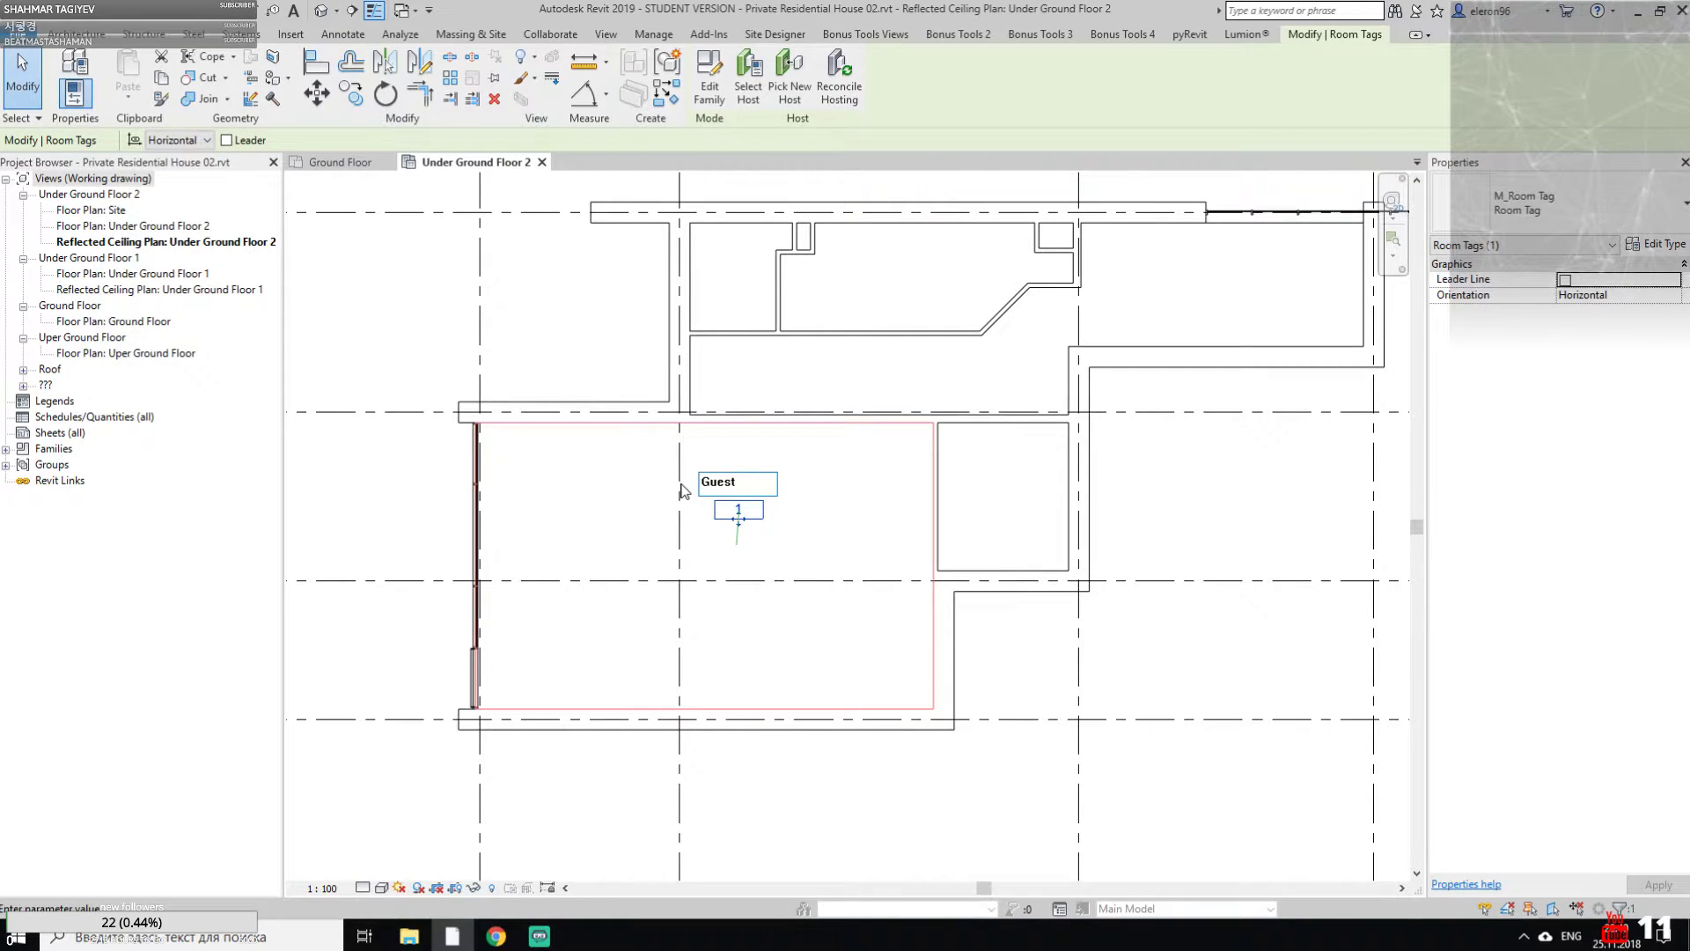
key(BackSpace)
key(BackSpace)
key(BackSpace)
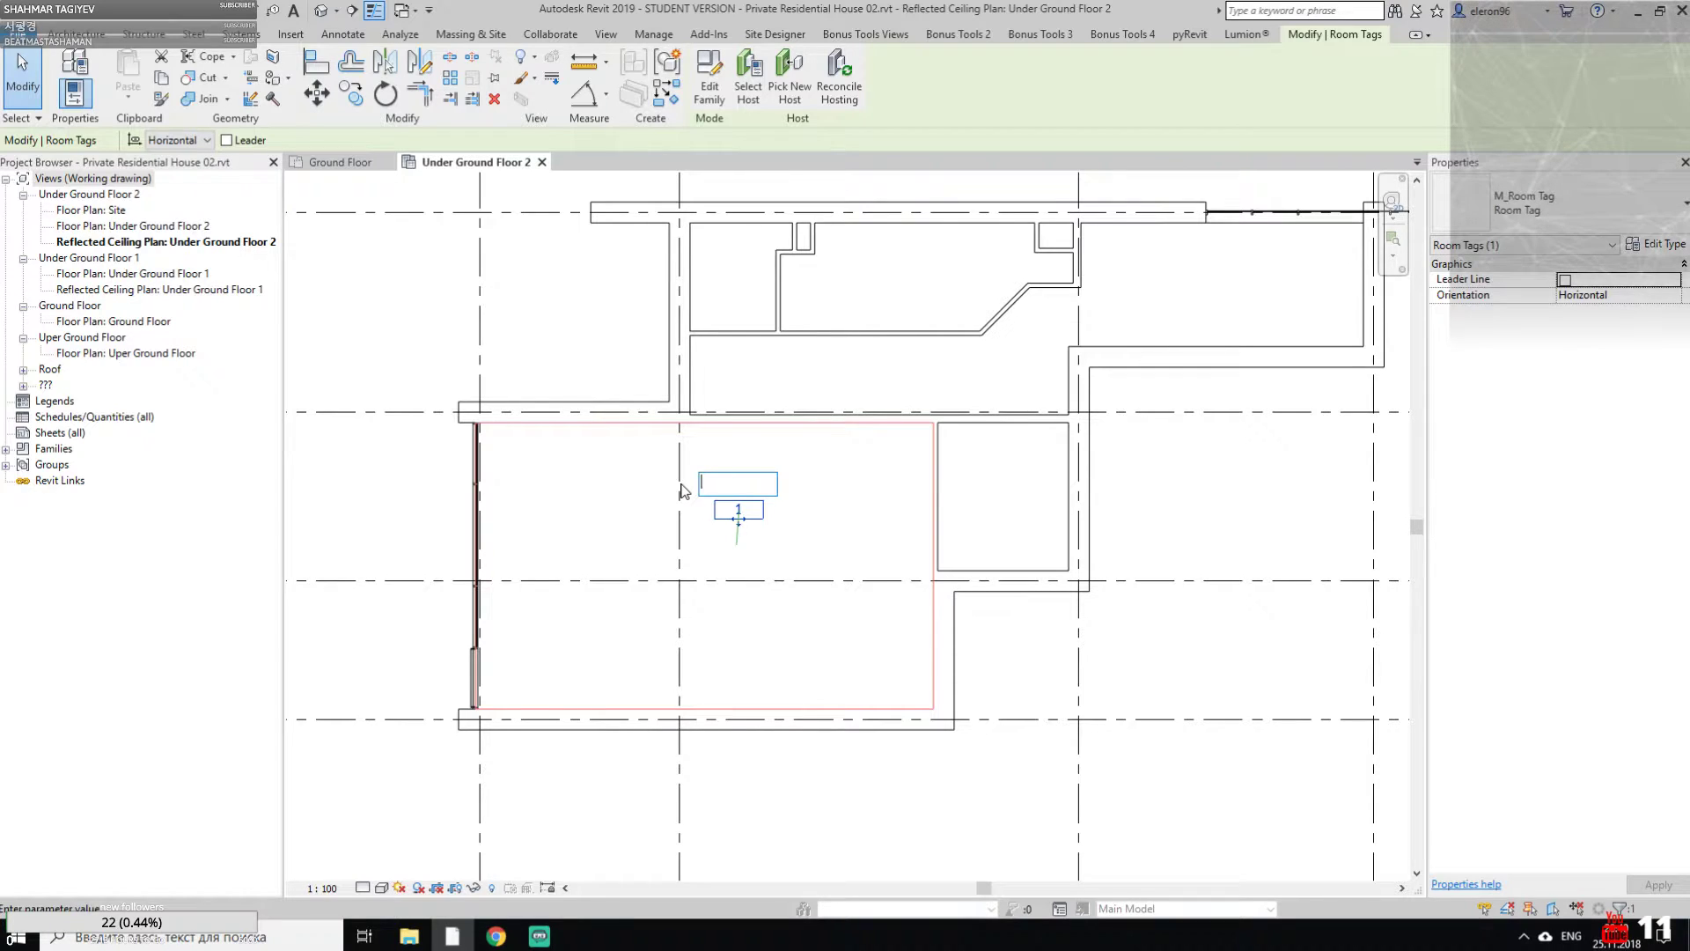
text(Hall)
click(866, 465)
click(1026, 662)
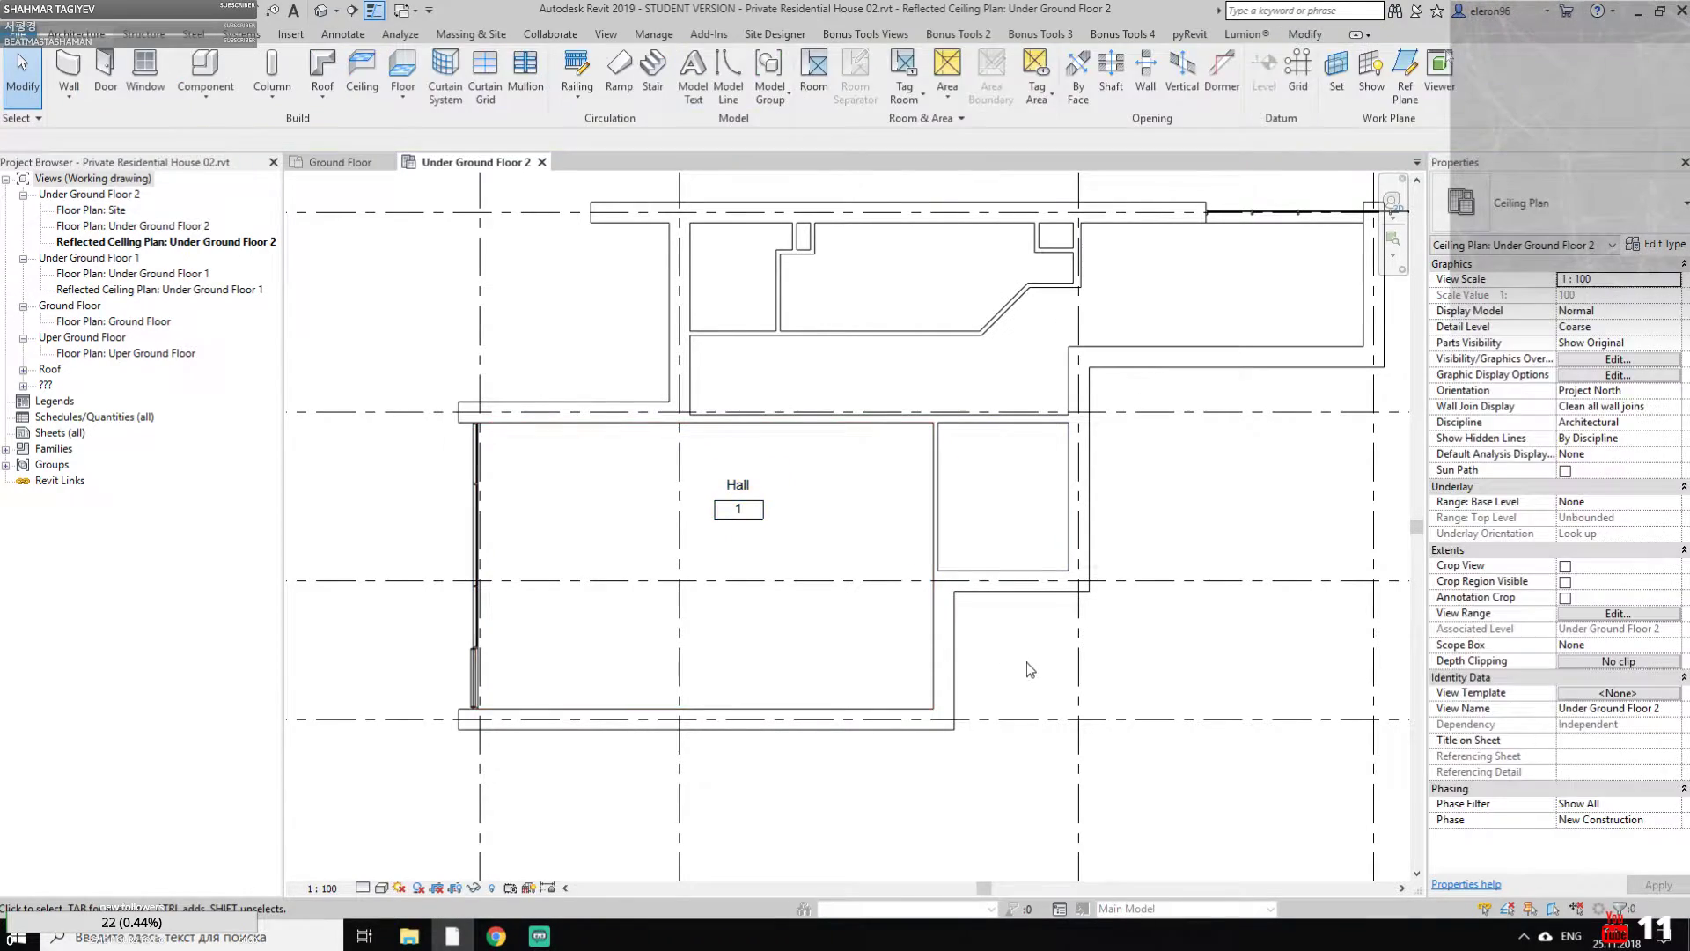
Enter 1 as the Hall room's number and "Awesome room" as its comment
click(747, 548)
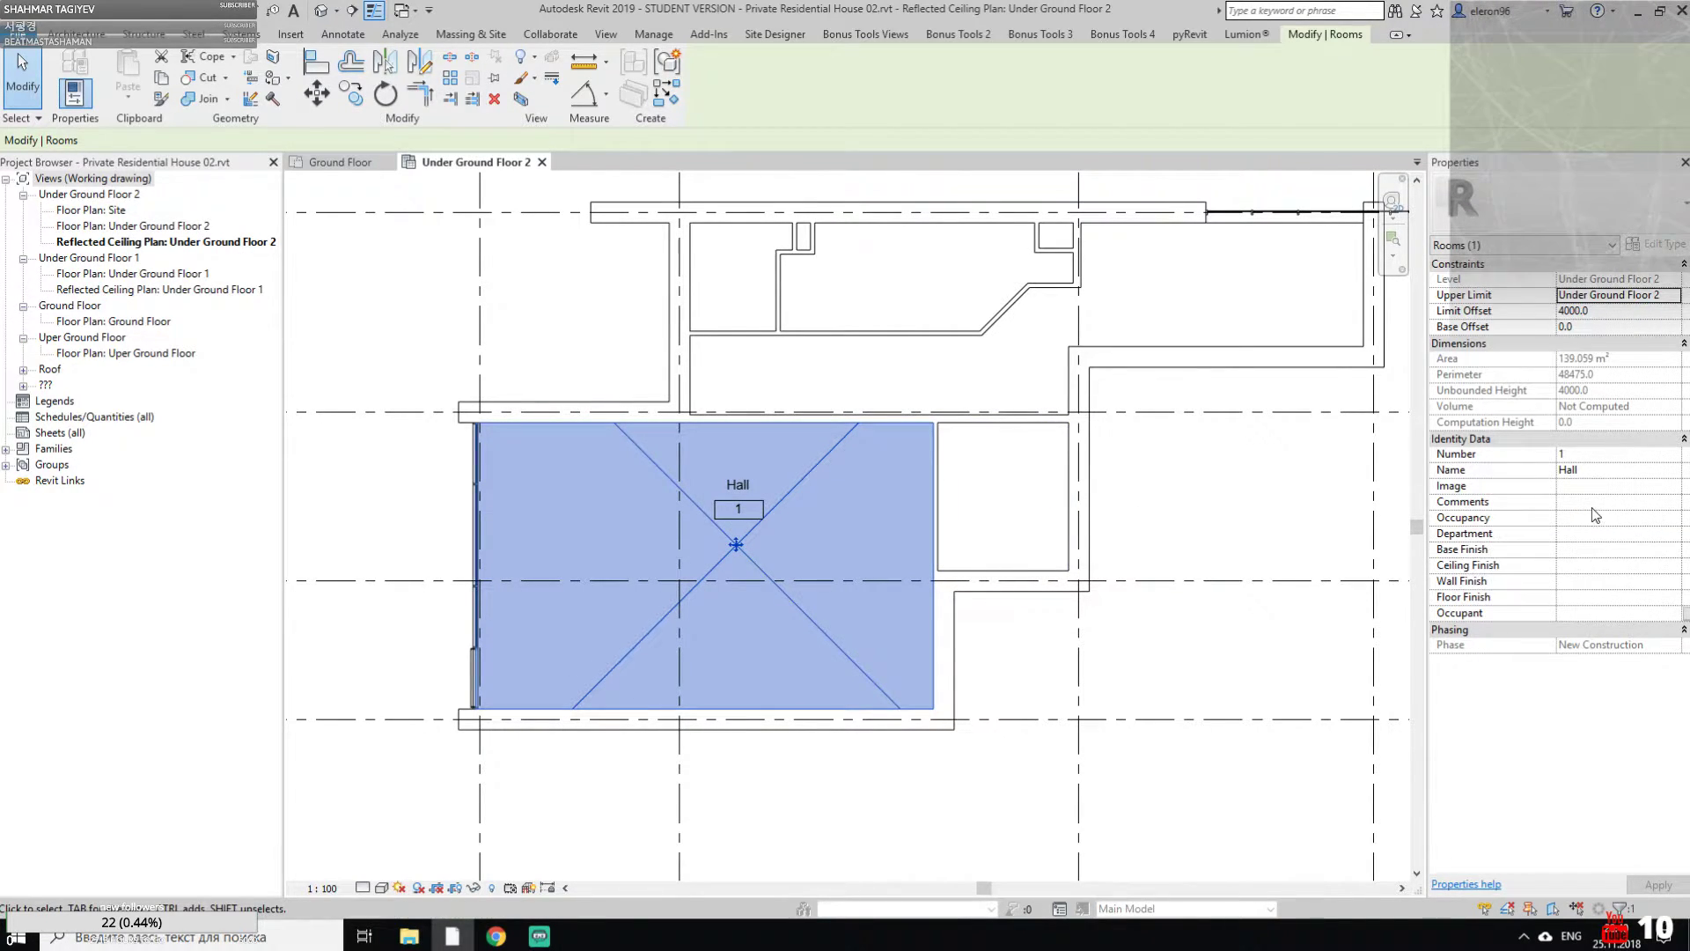
click(1608, 454)
text(1)
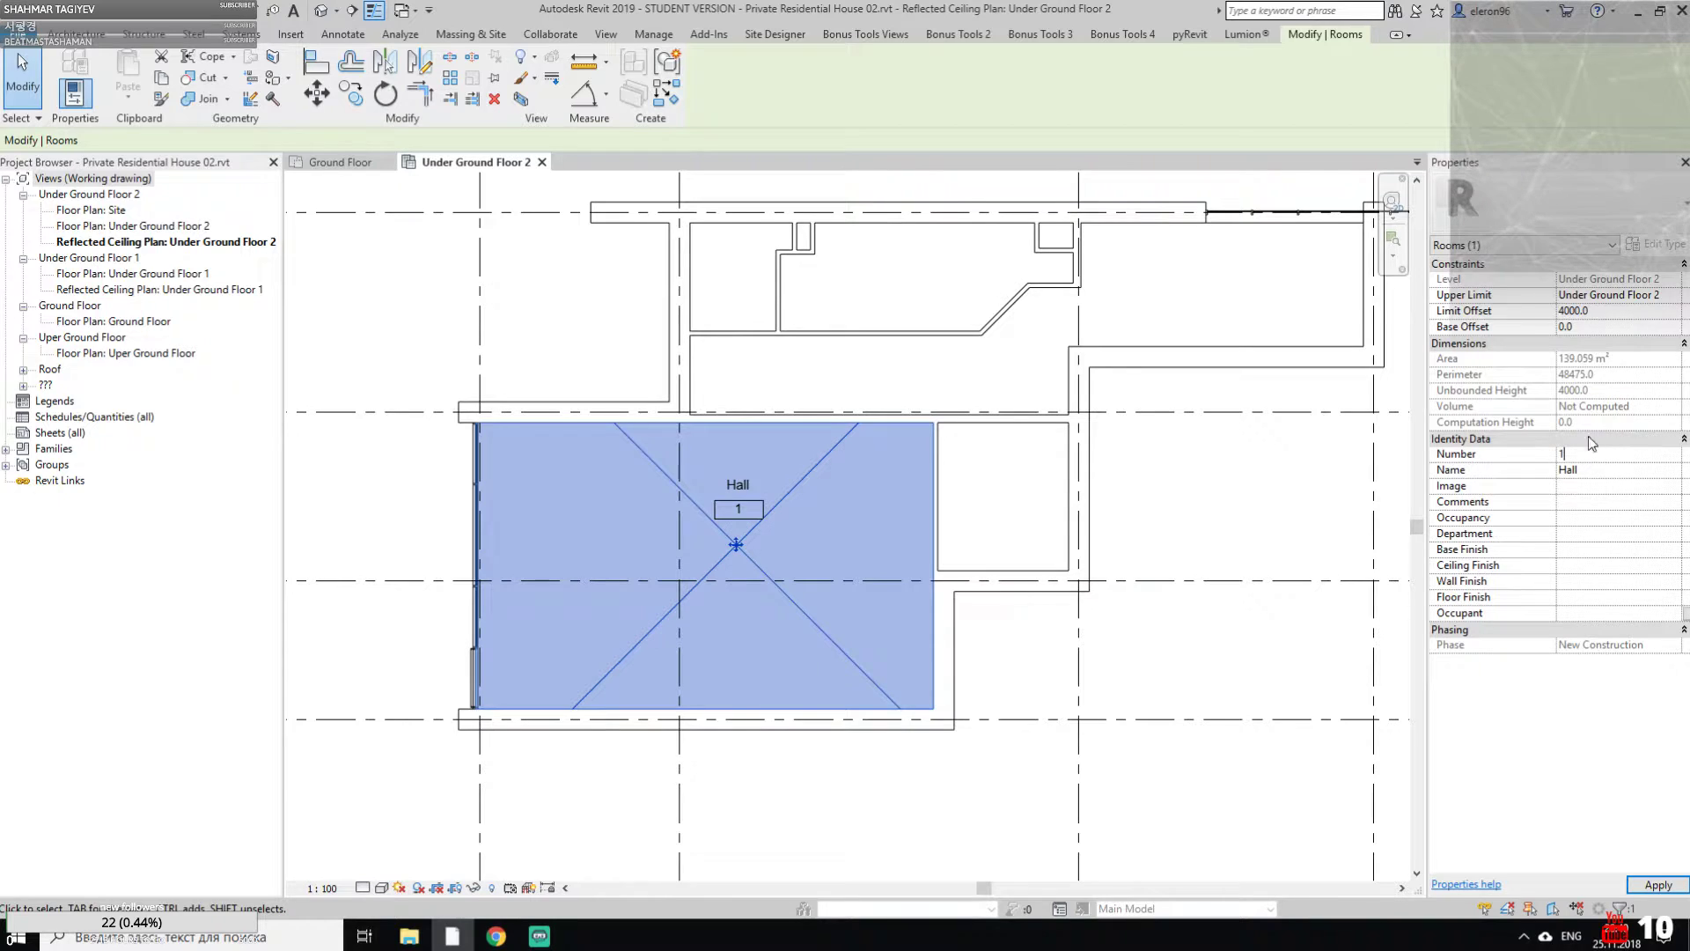
click(1245, 534)
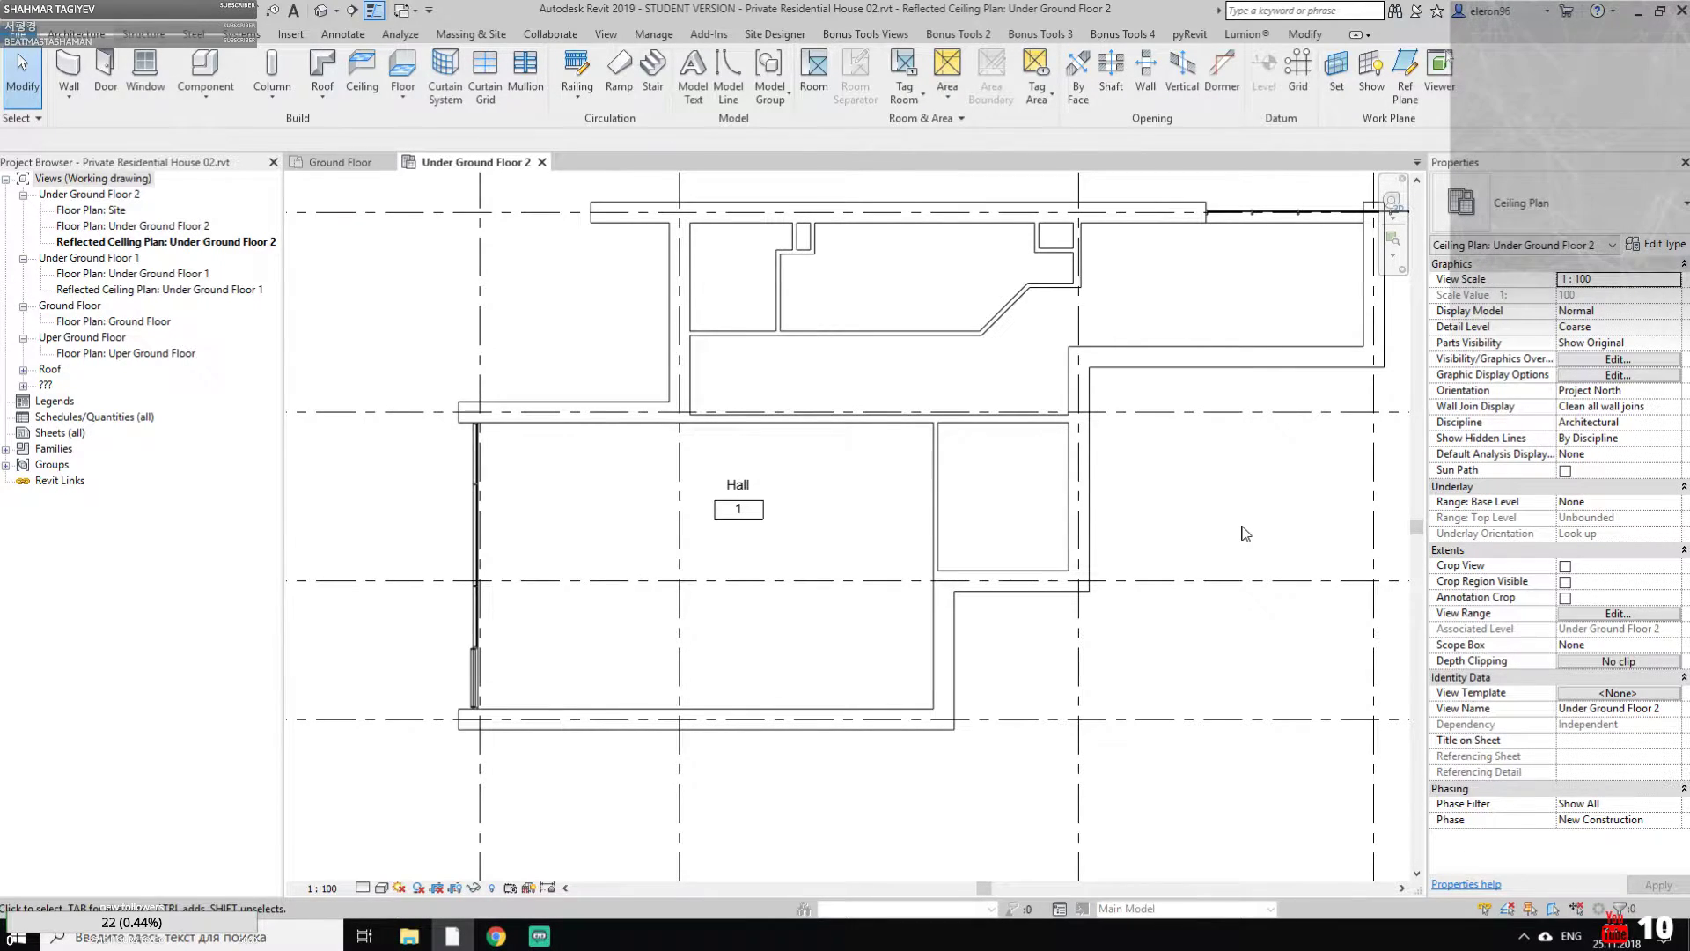
click(782, 561)
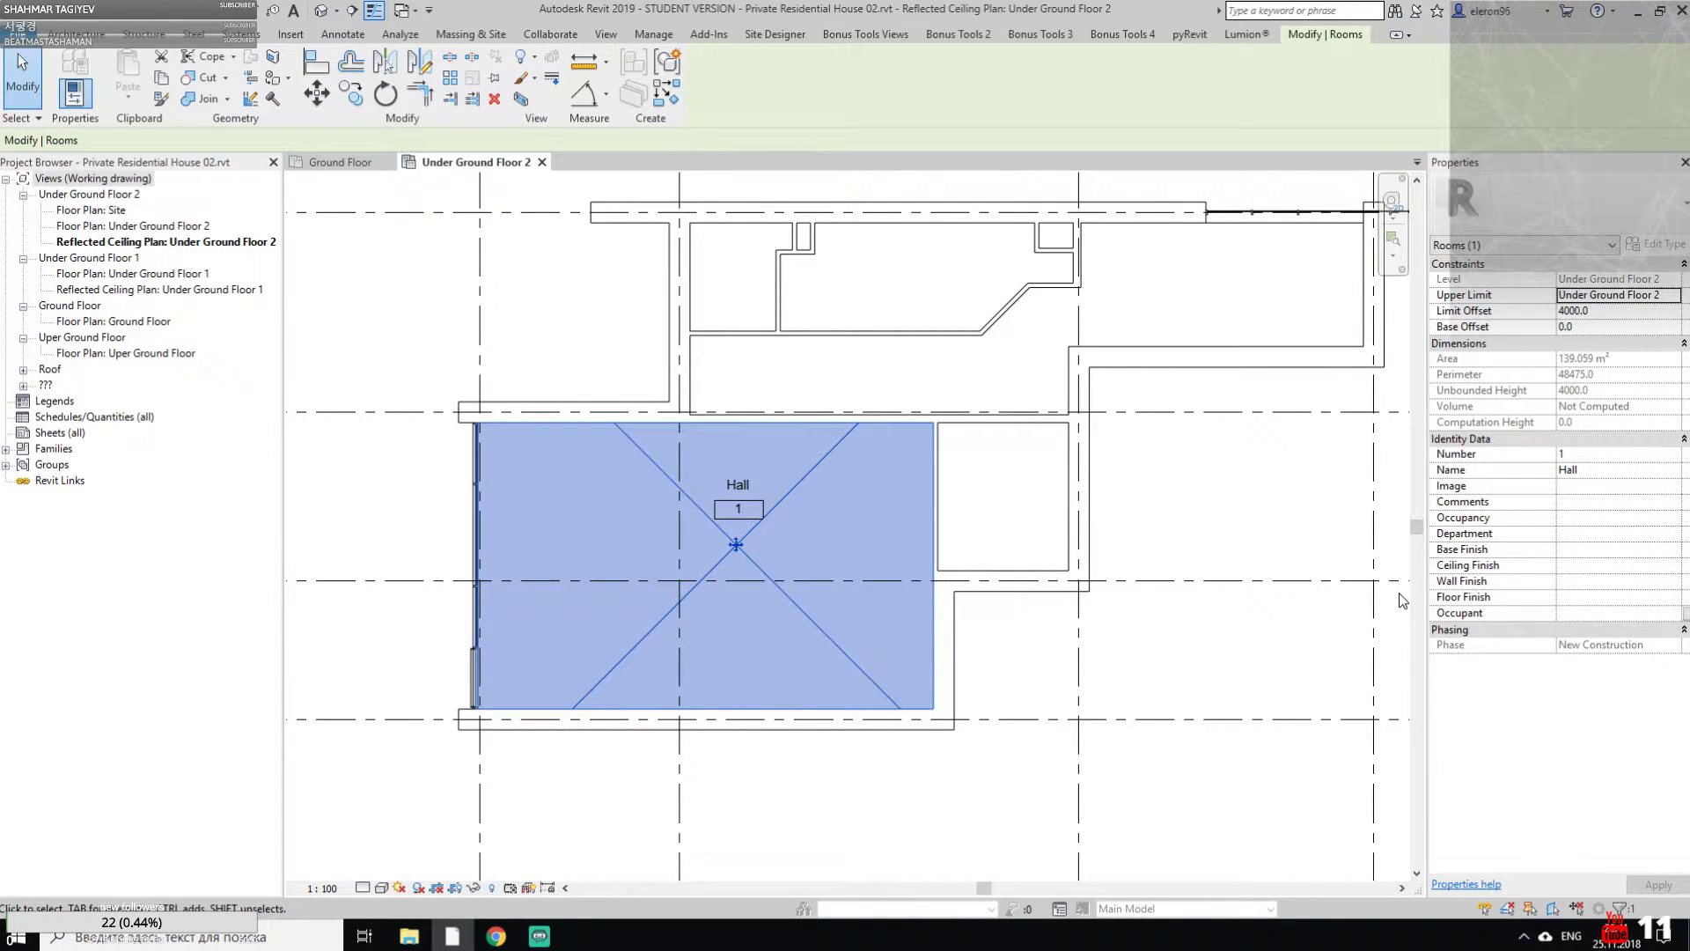
click(1596, 502)
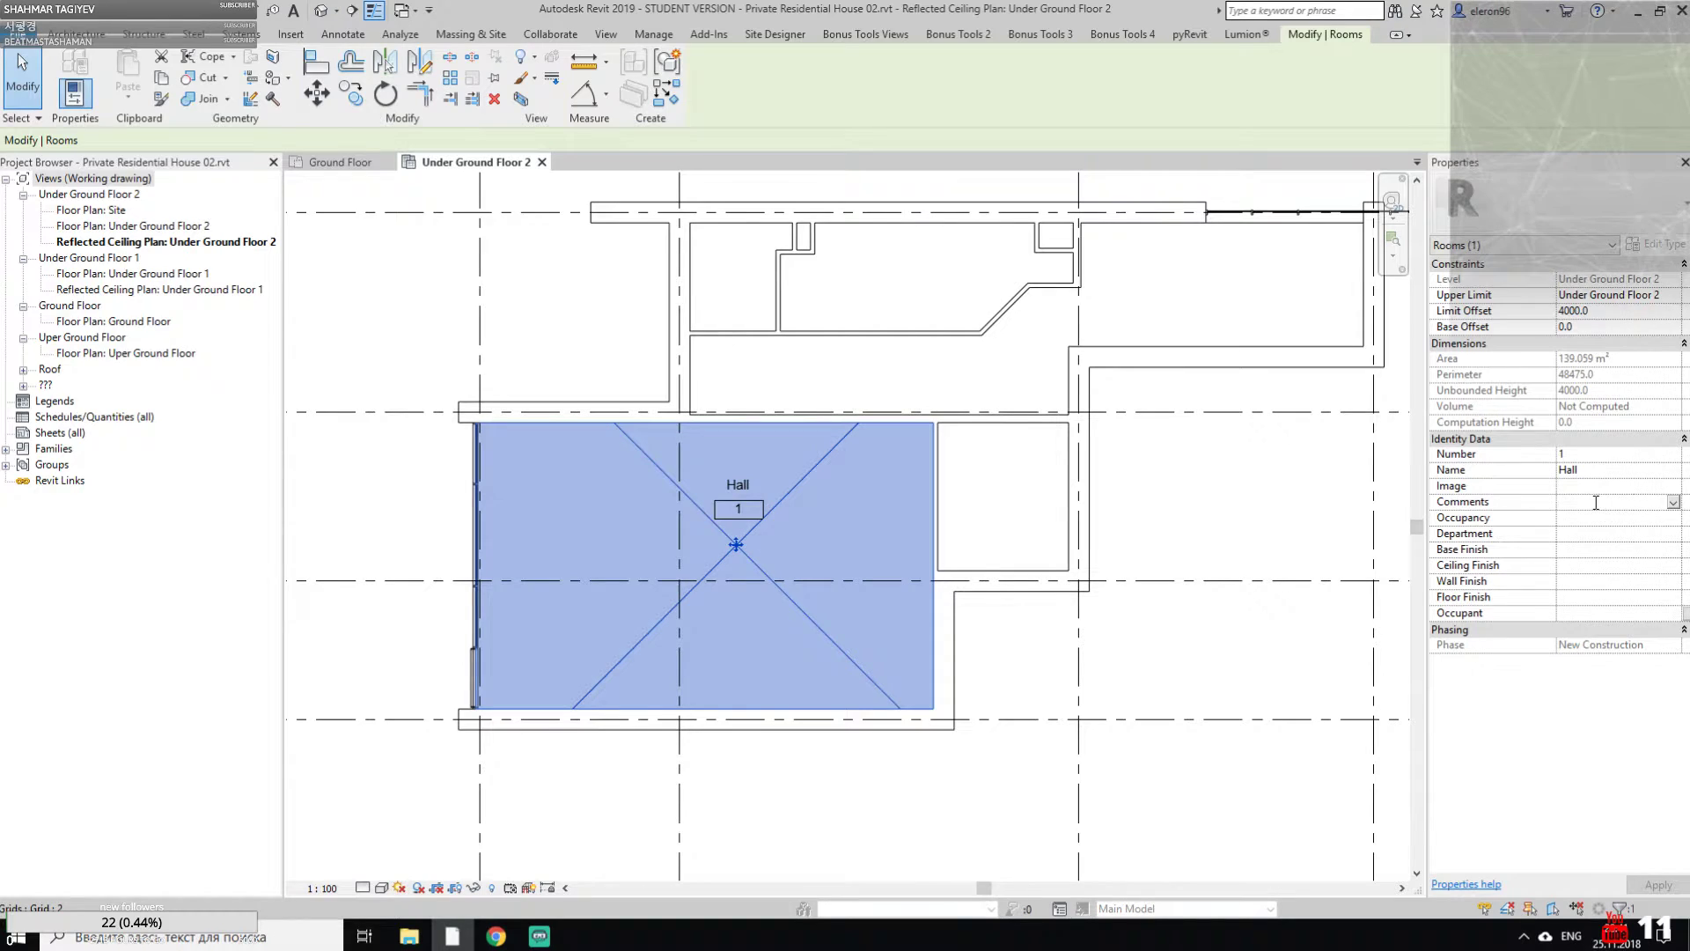
text(Awesome room)
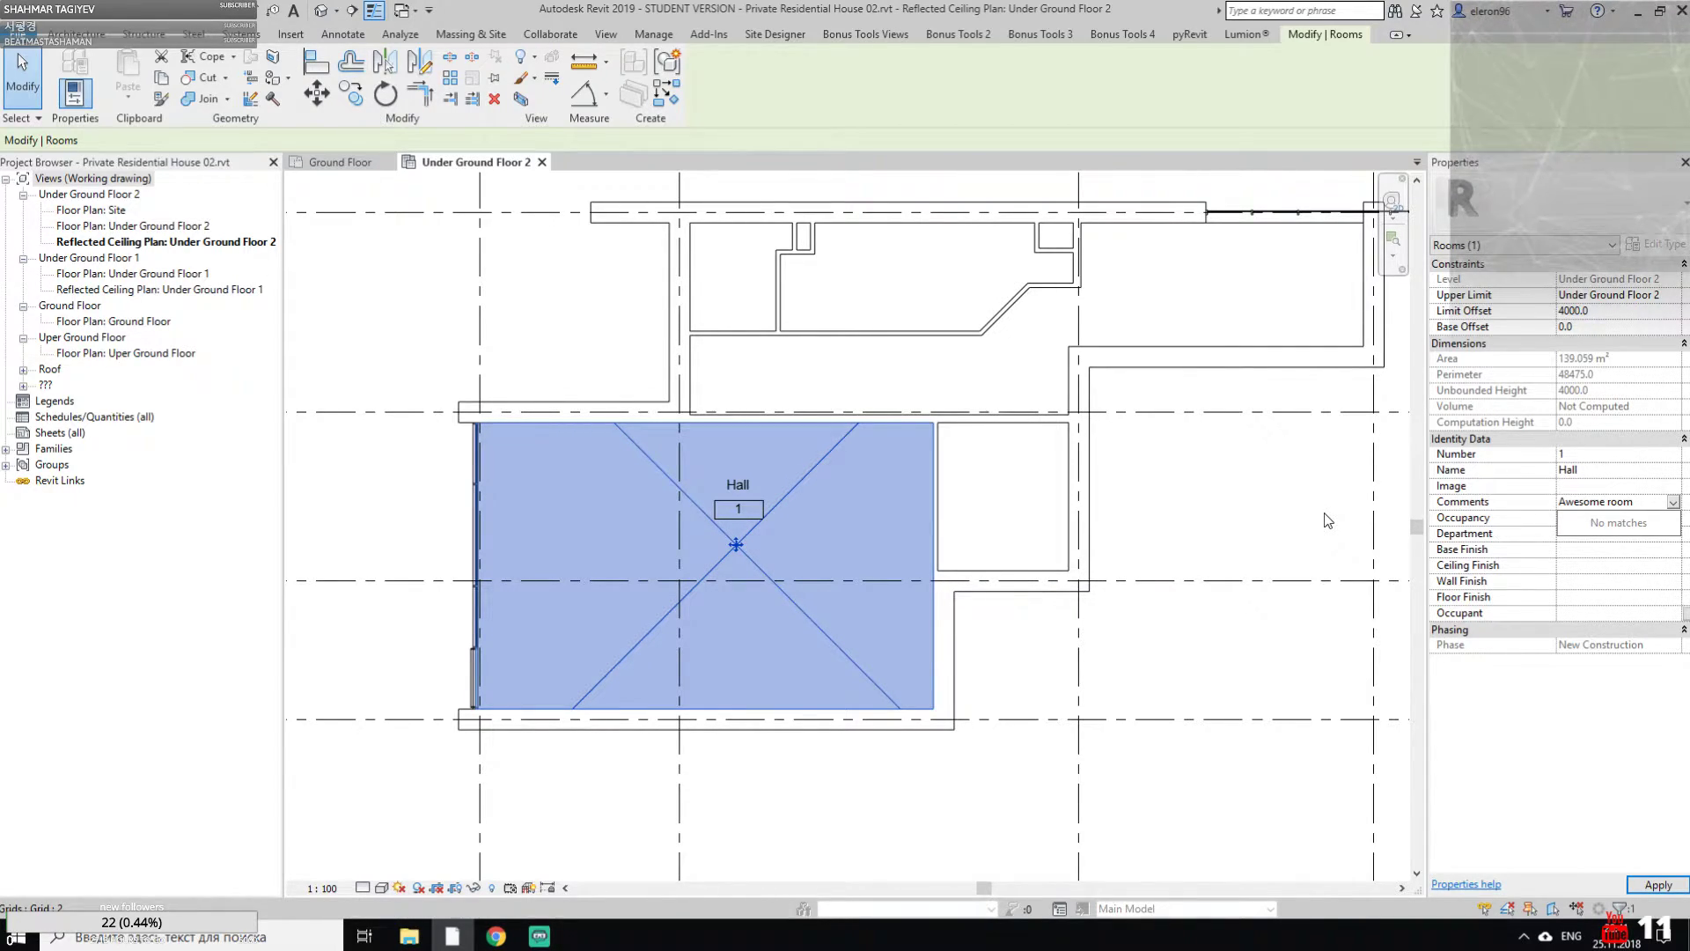
key(Return)
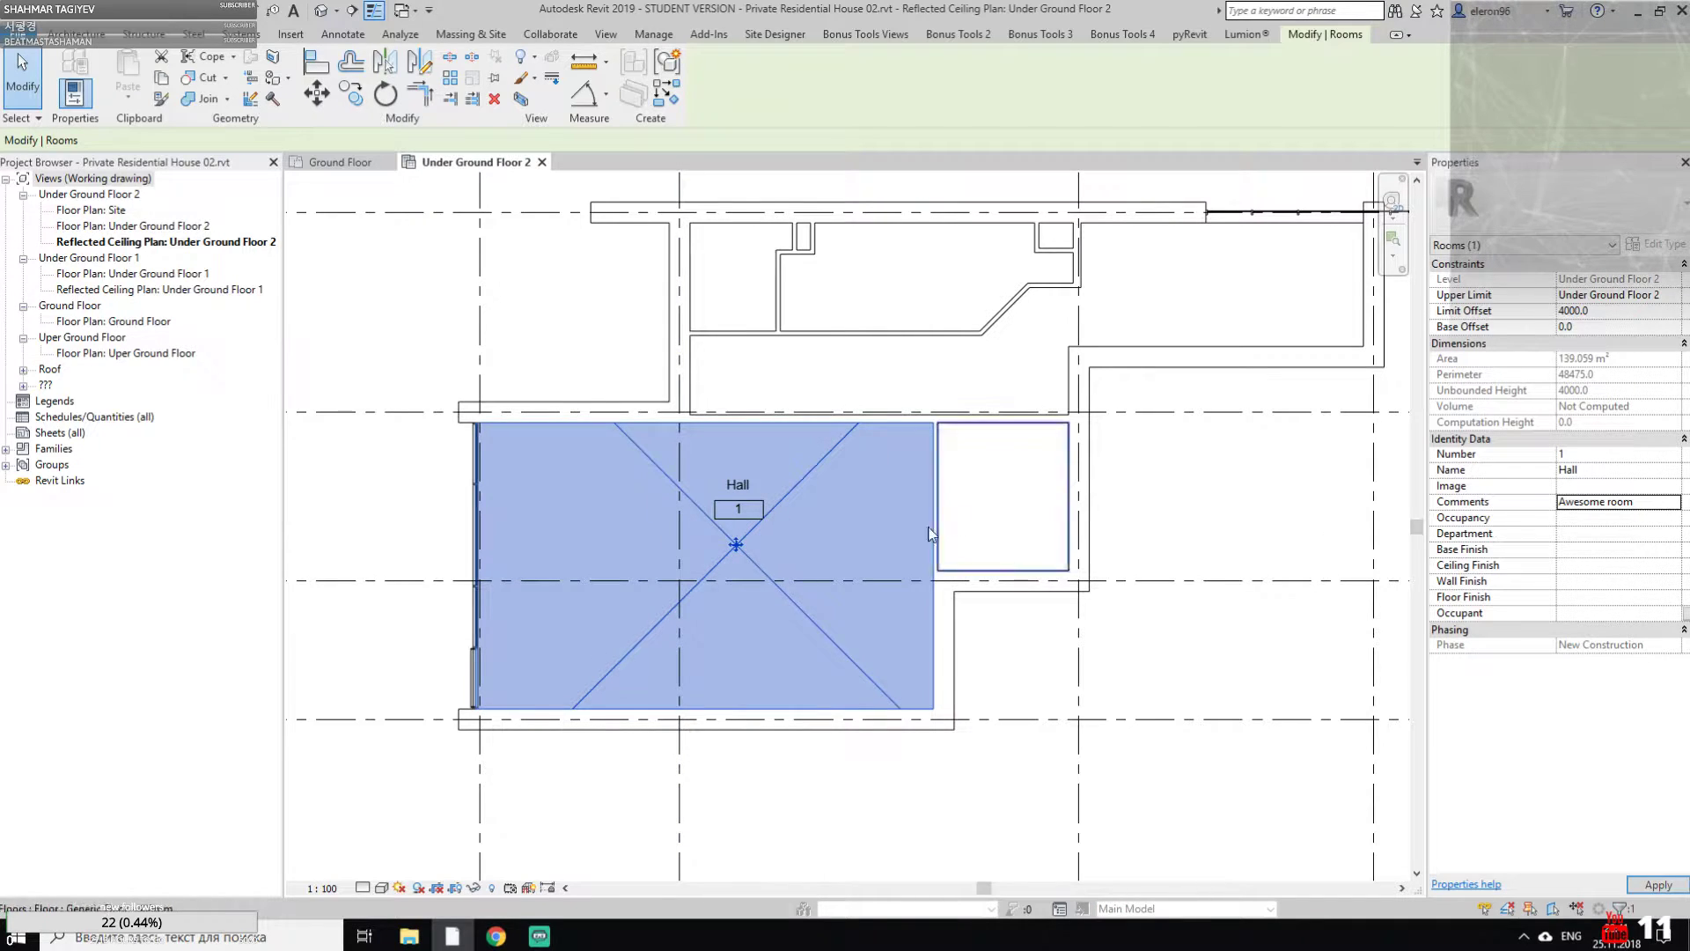
click(1282, 524)
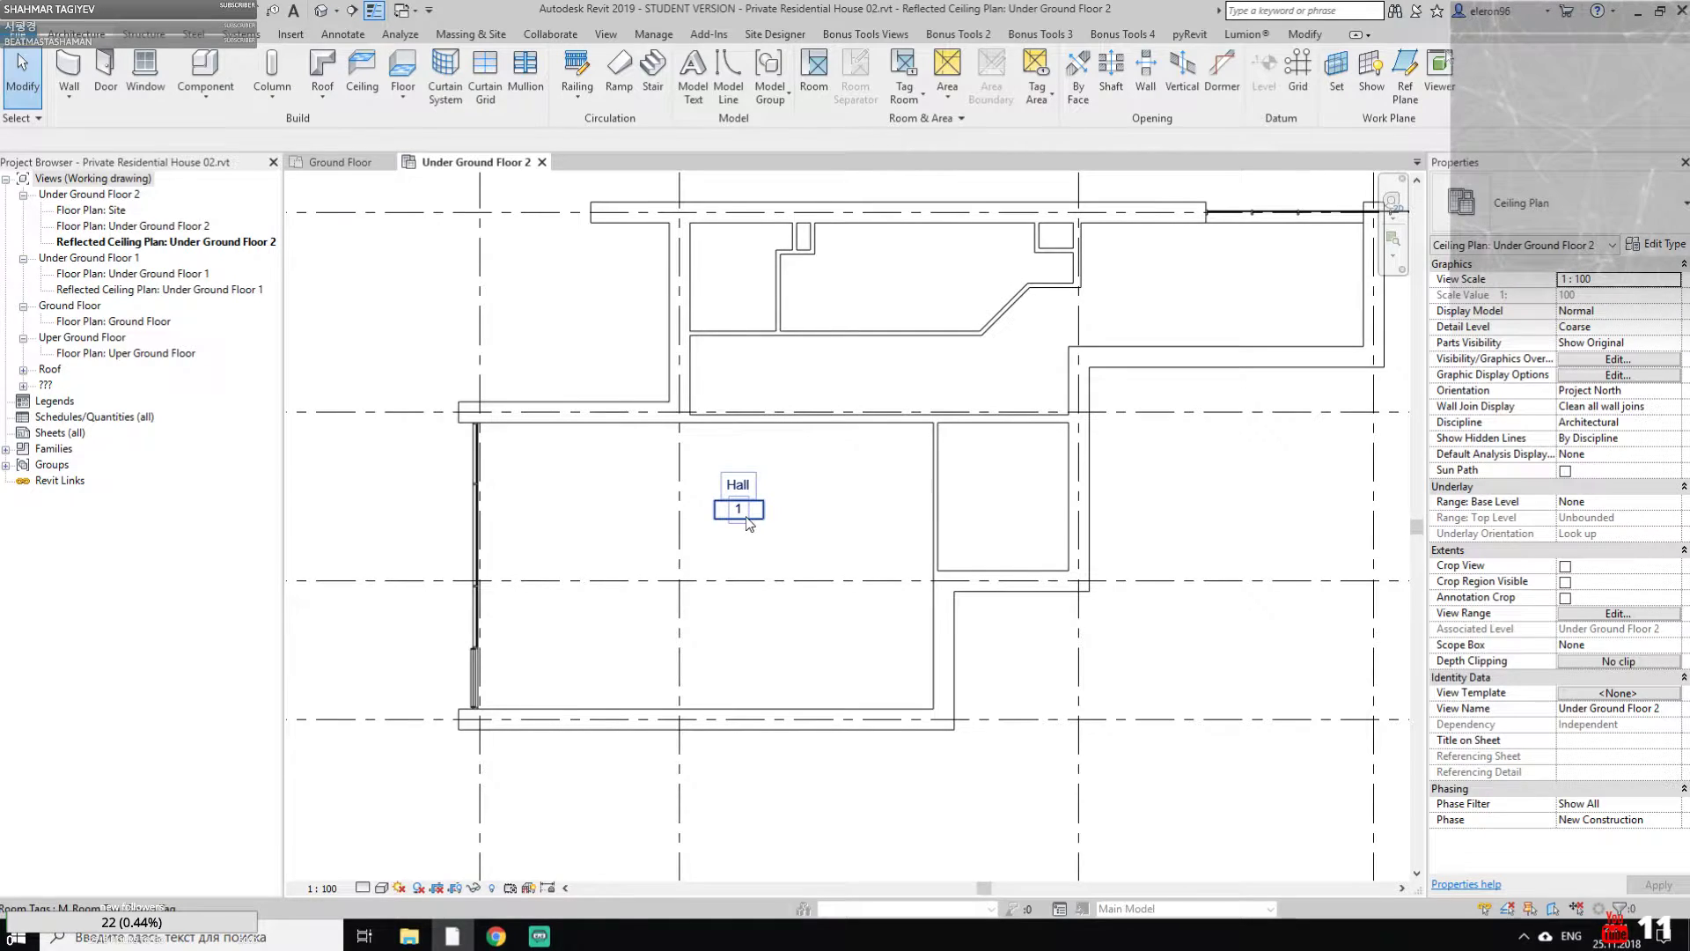
Place a new tagged room in the corridor area above the Hall
middle_drag(965, 482, 810, 511)
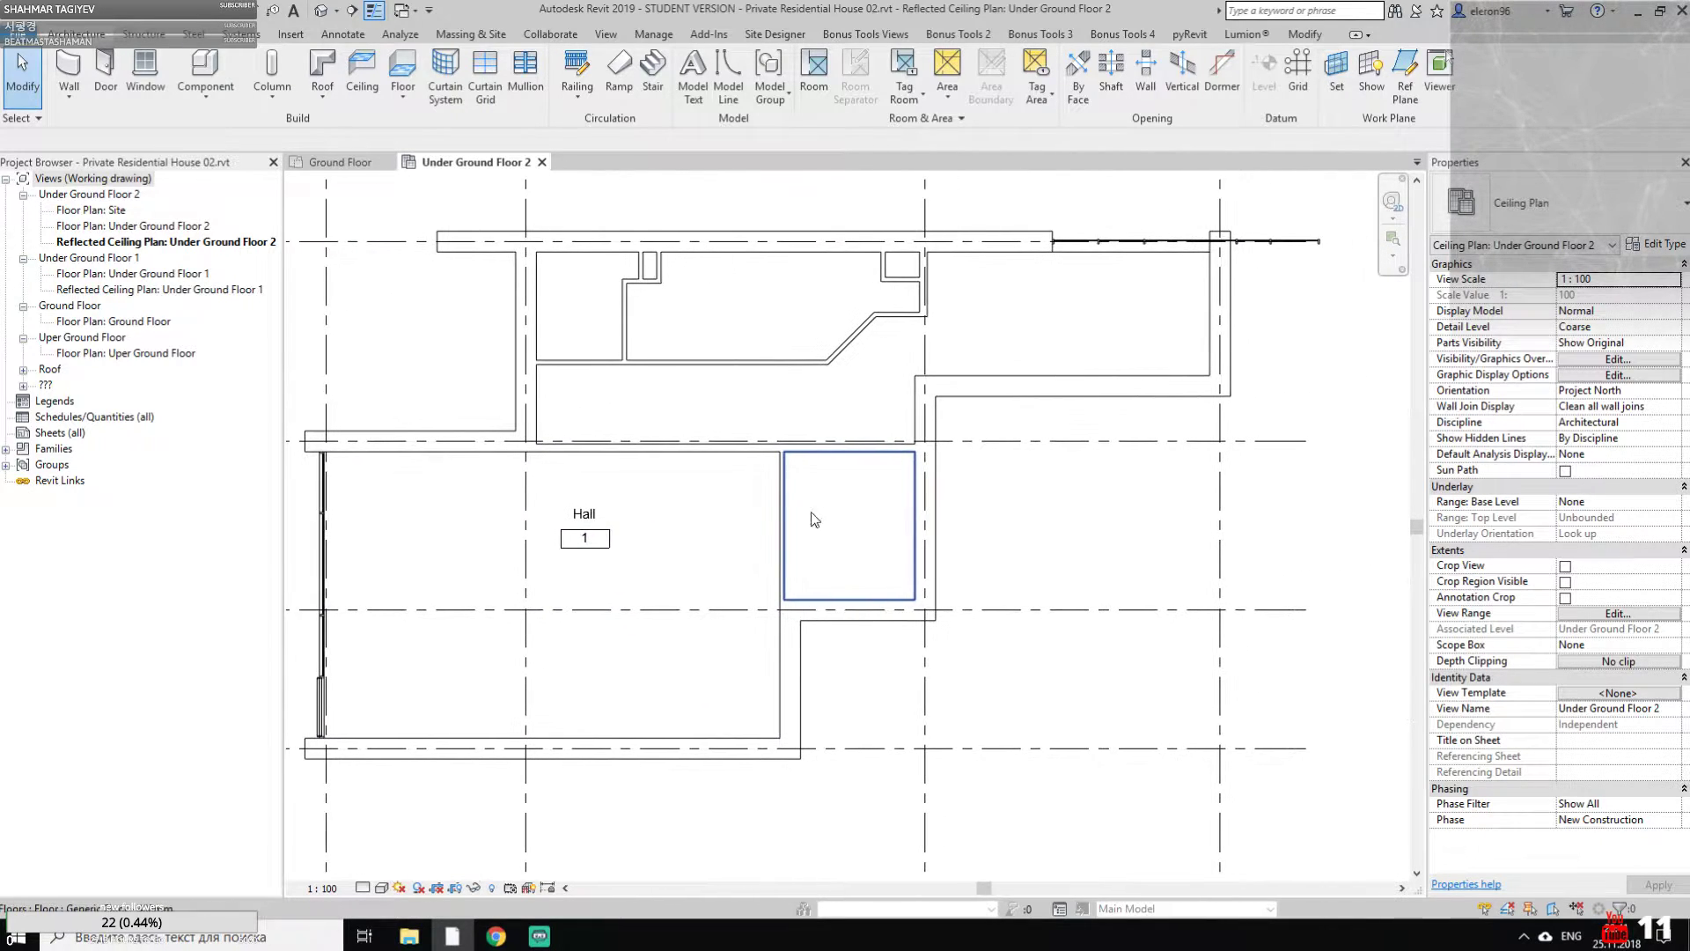
click(813, 72)
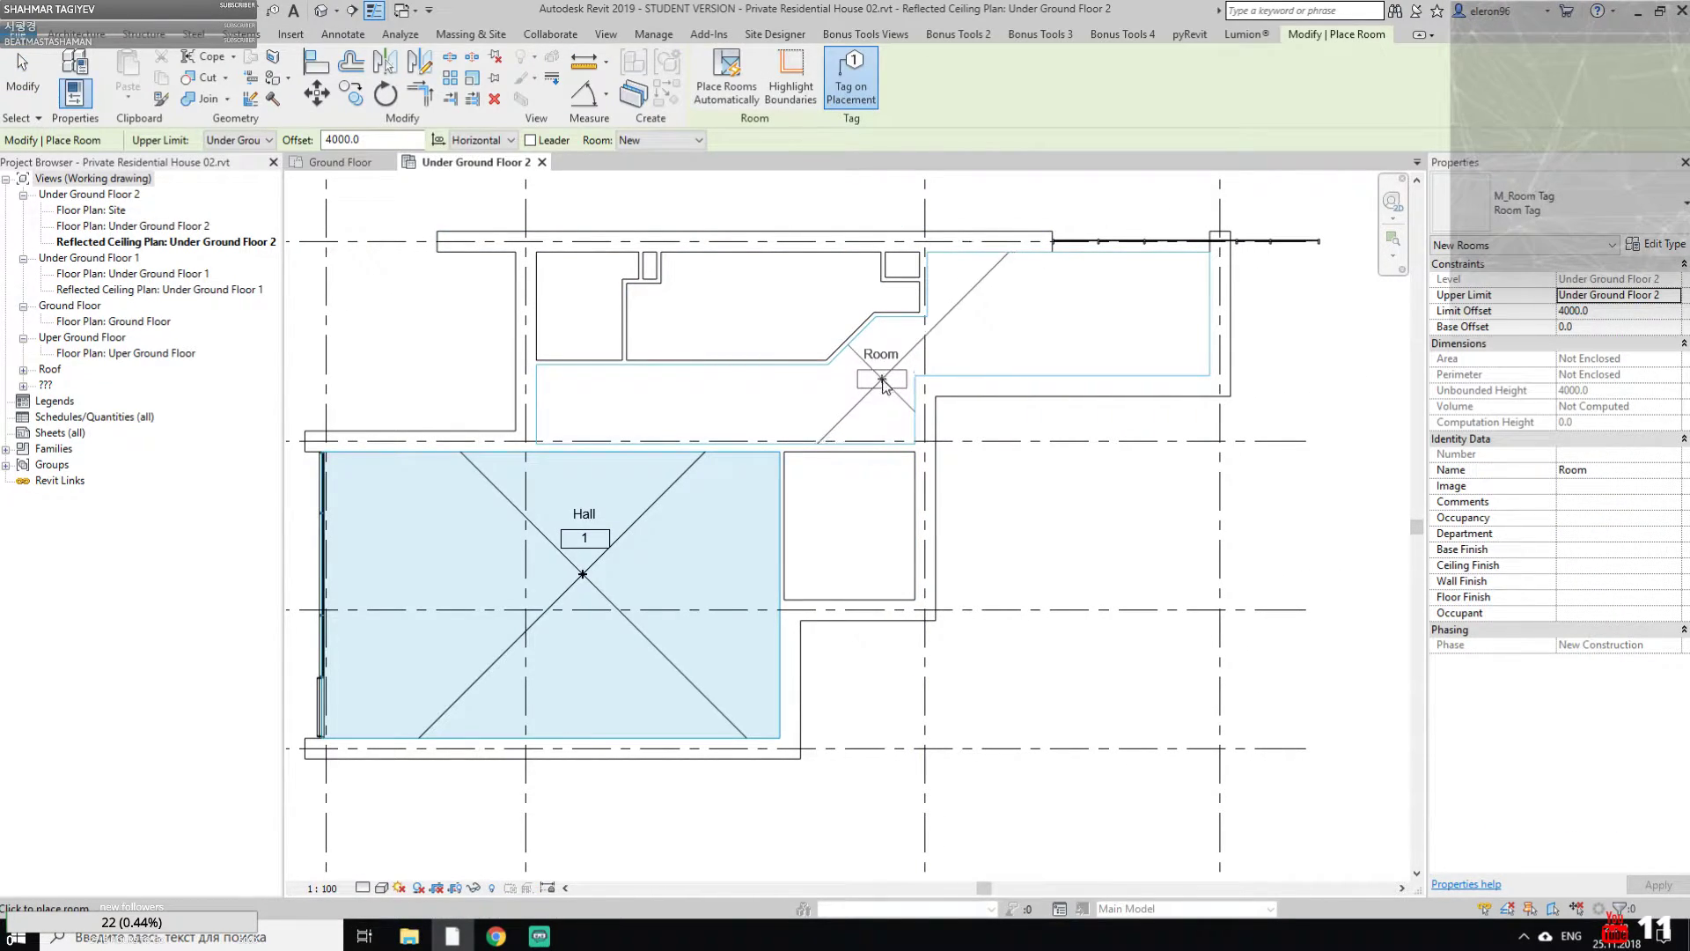
click(820, 404)
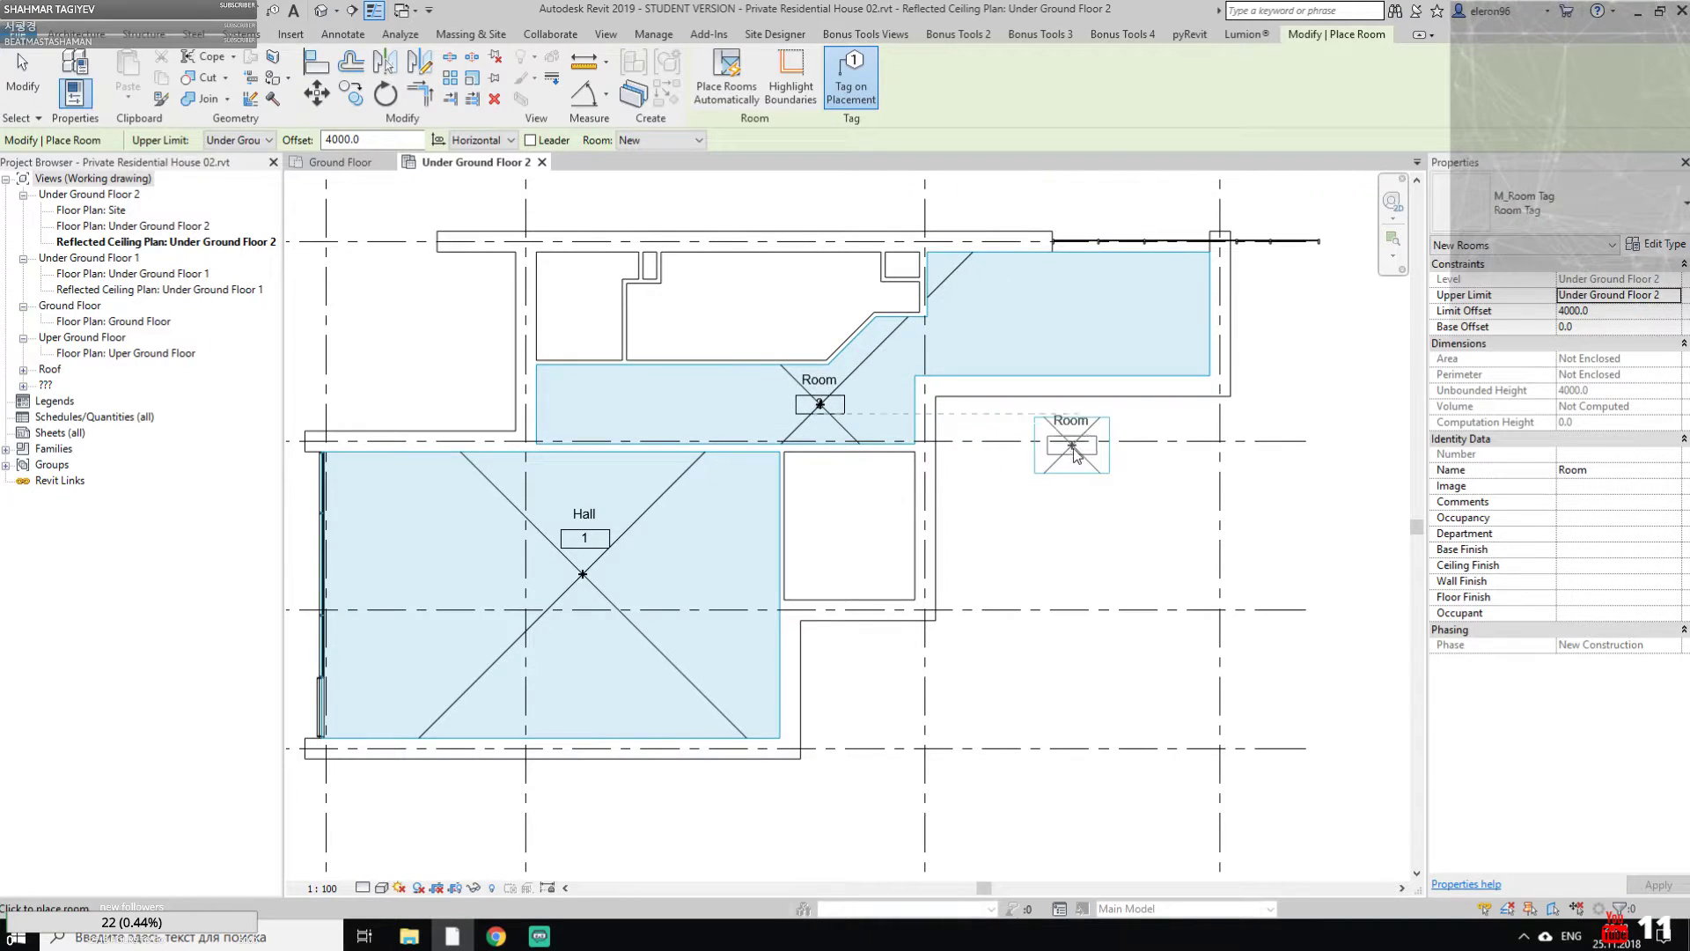
key(Escape)
key(Escape)
Rename the corridor room to Carridor through its room tag
middle_drag(846, 441, 825, 509)
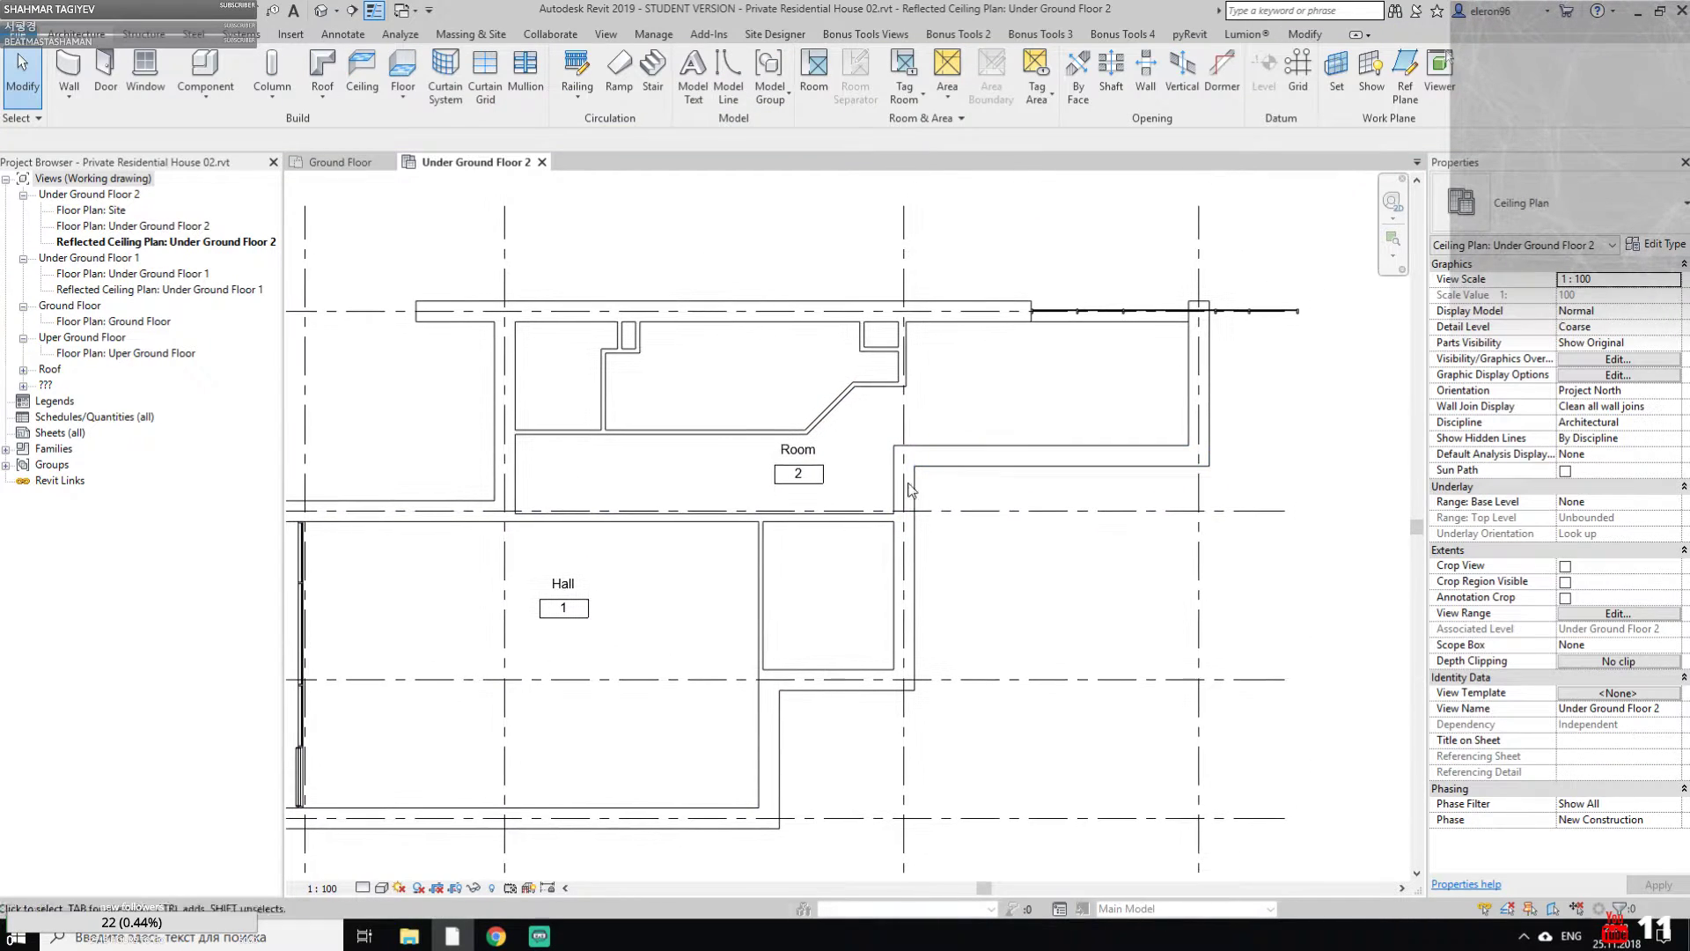
click(795, 458)
click(796, 450)
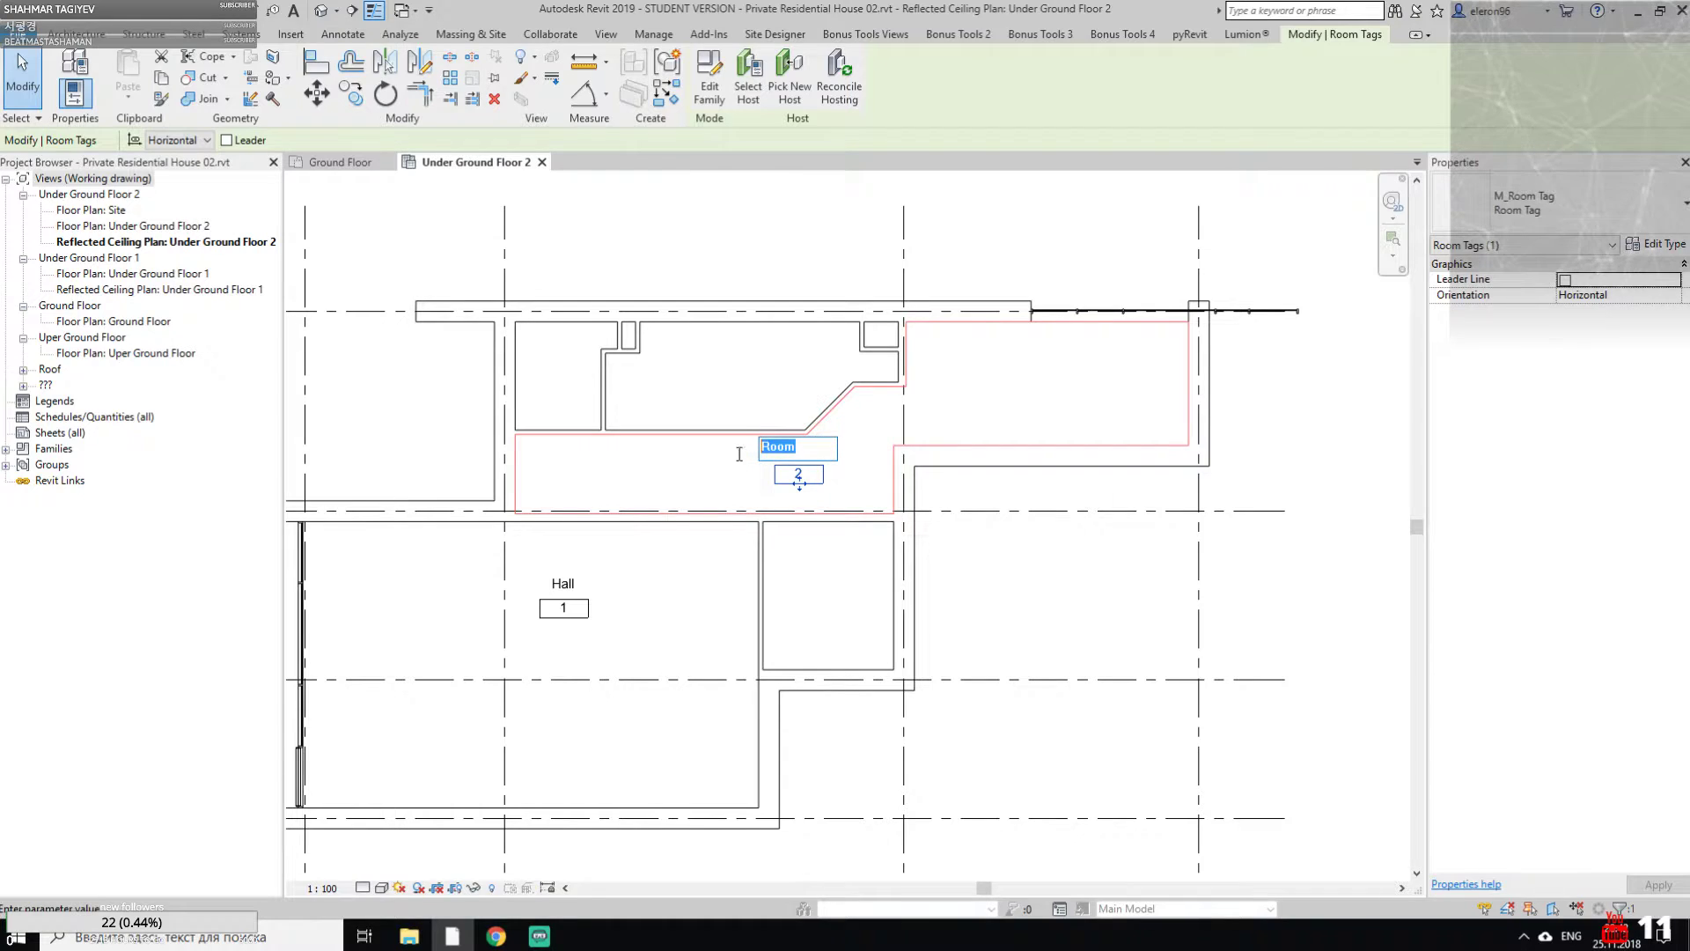
text(Co)
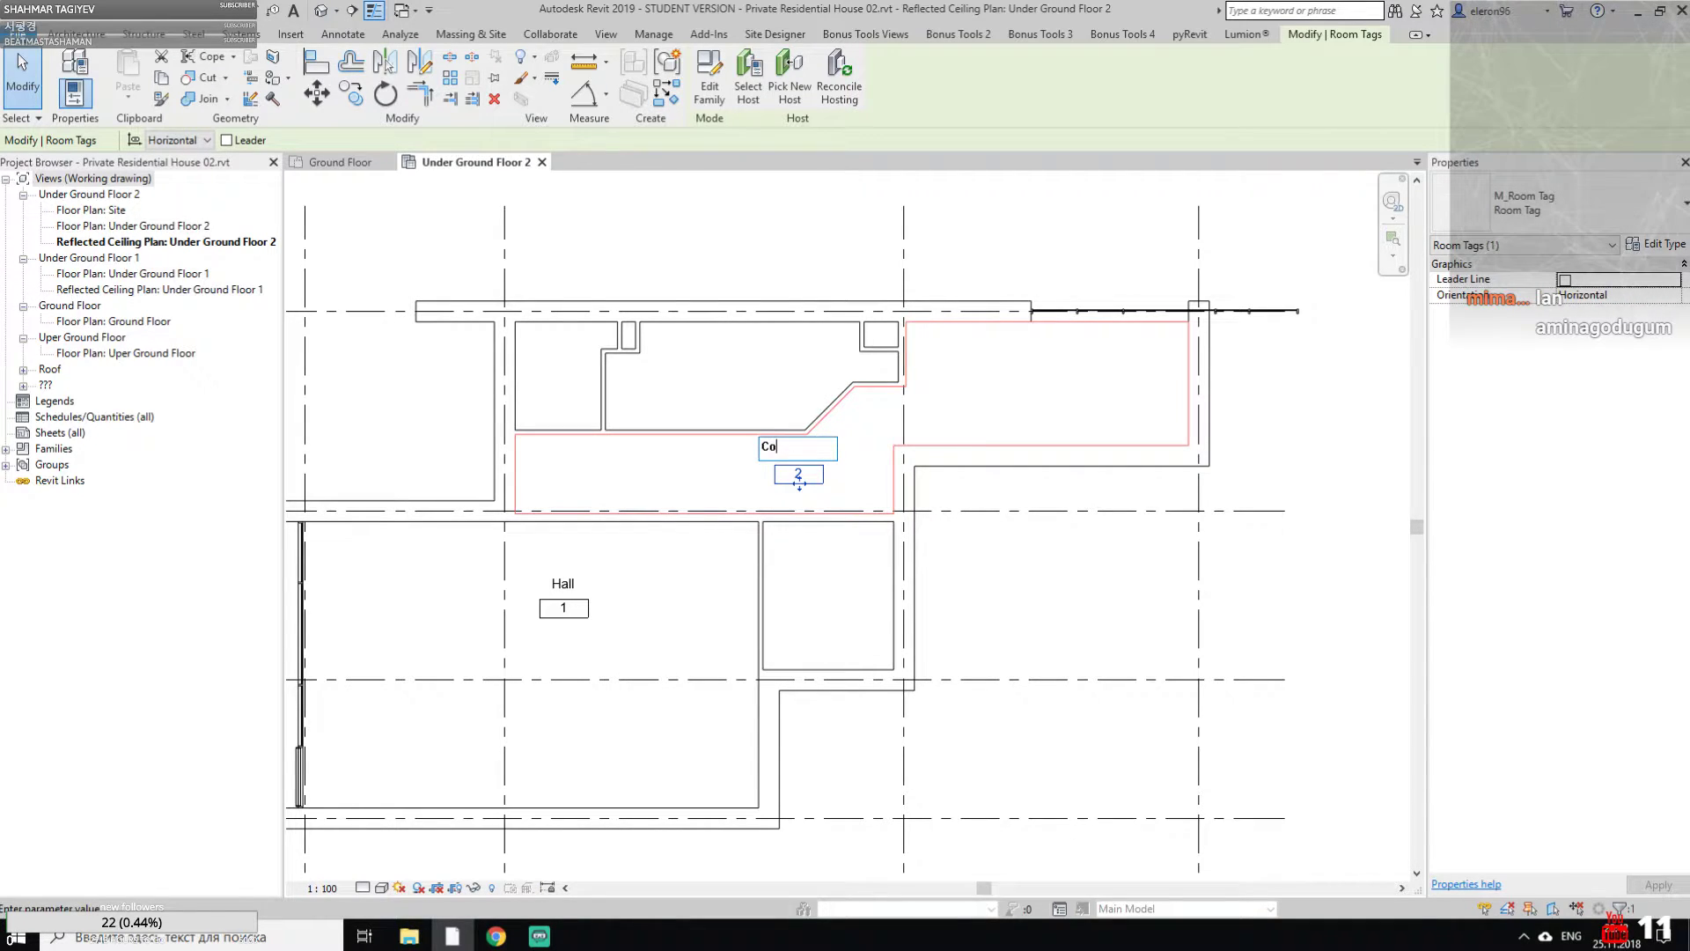
text(rridor)
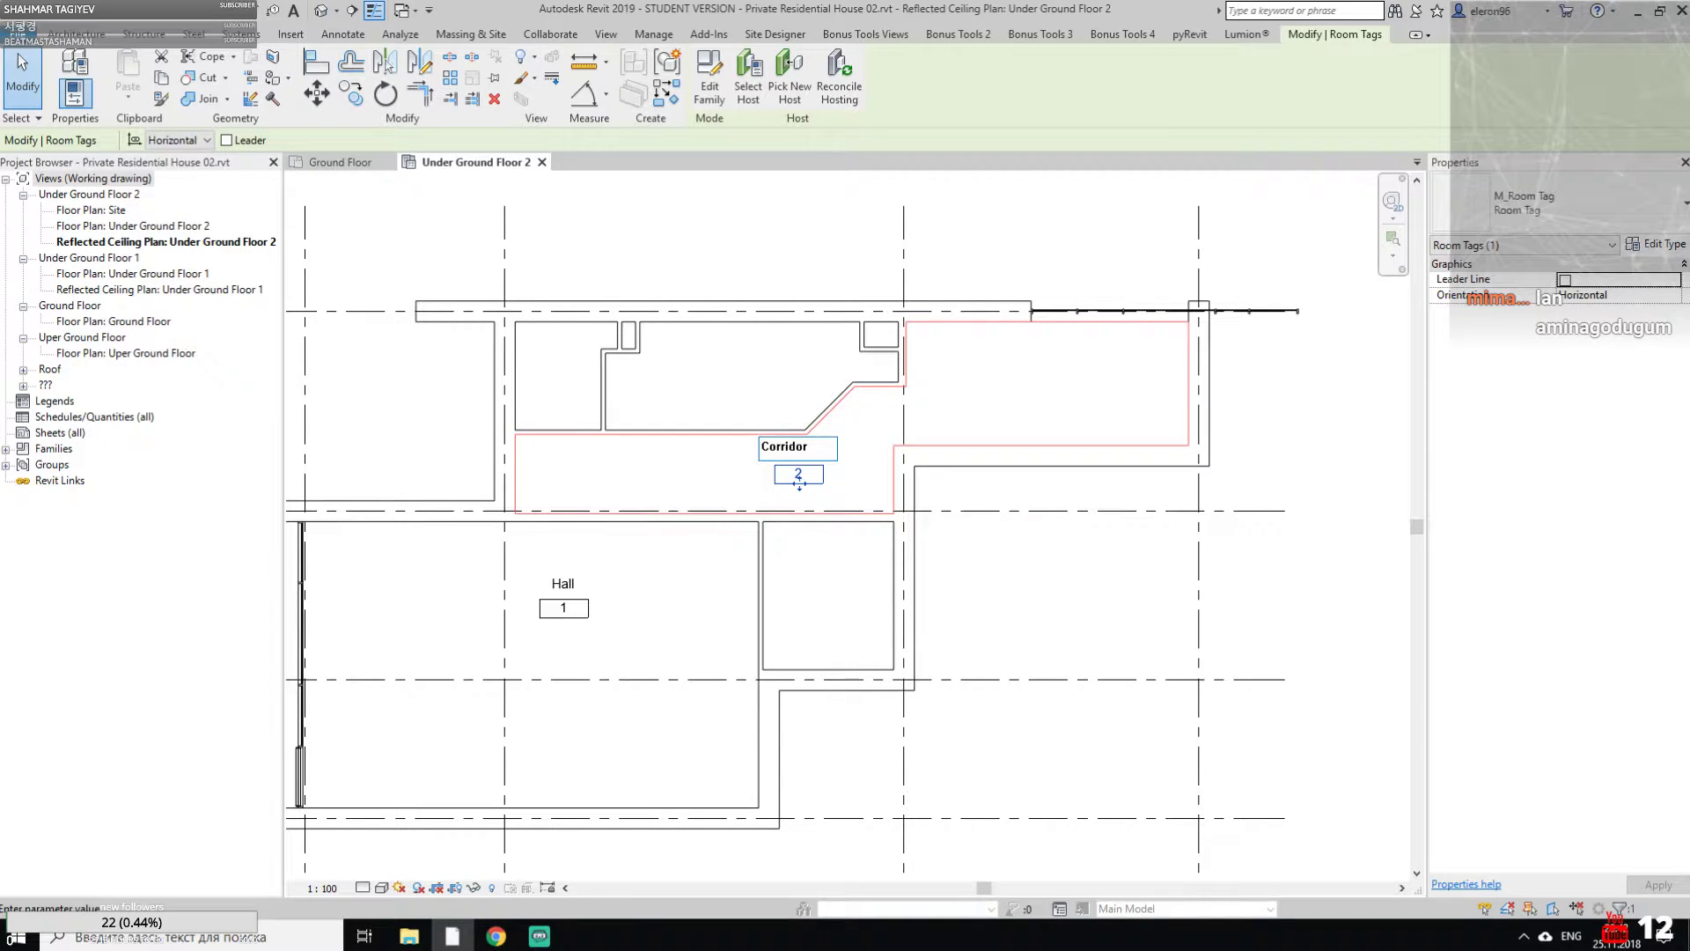
key(Home)
key(Right)
key(Delete)
text(a)
key(Return)
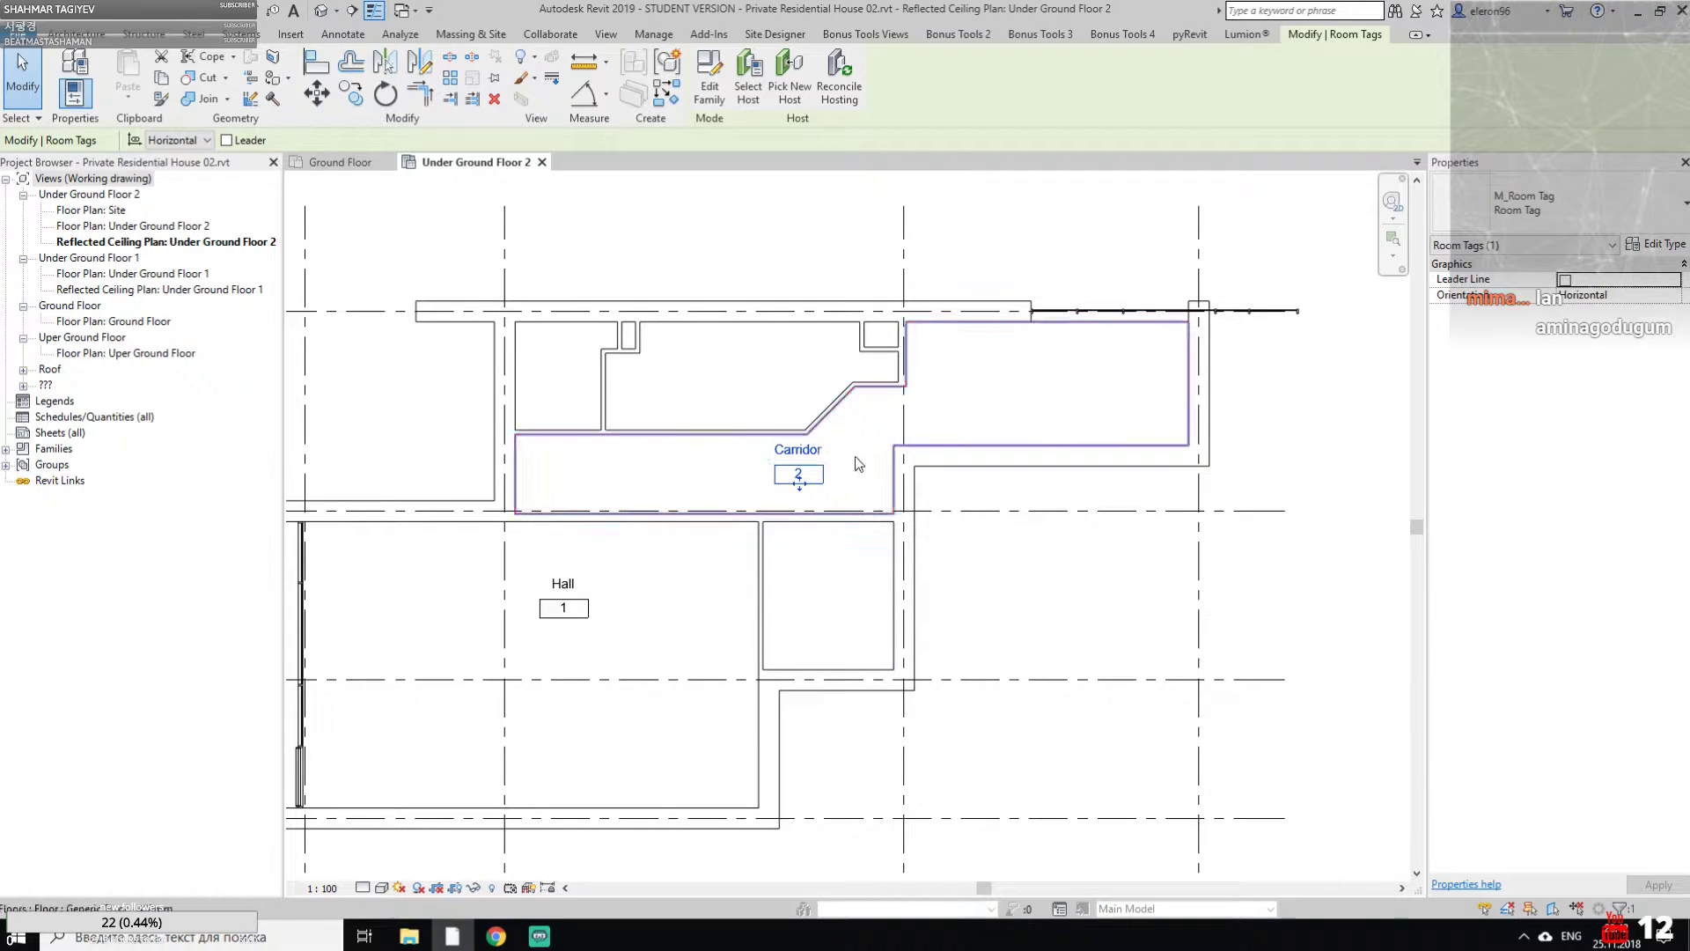
click(984, 631)
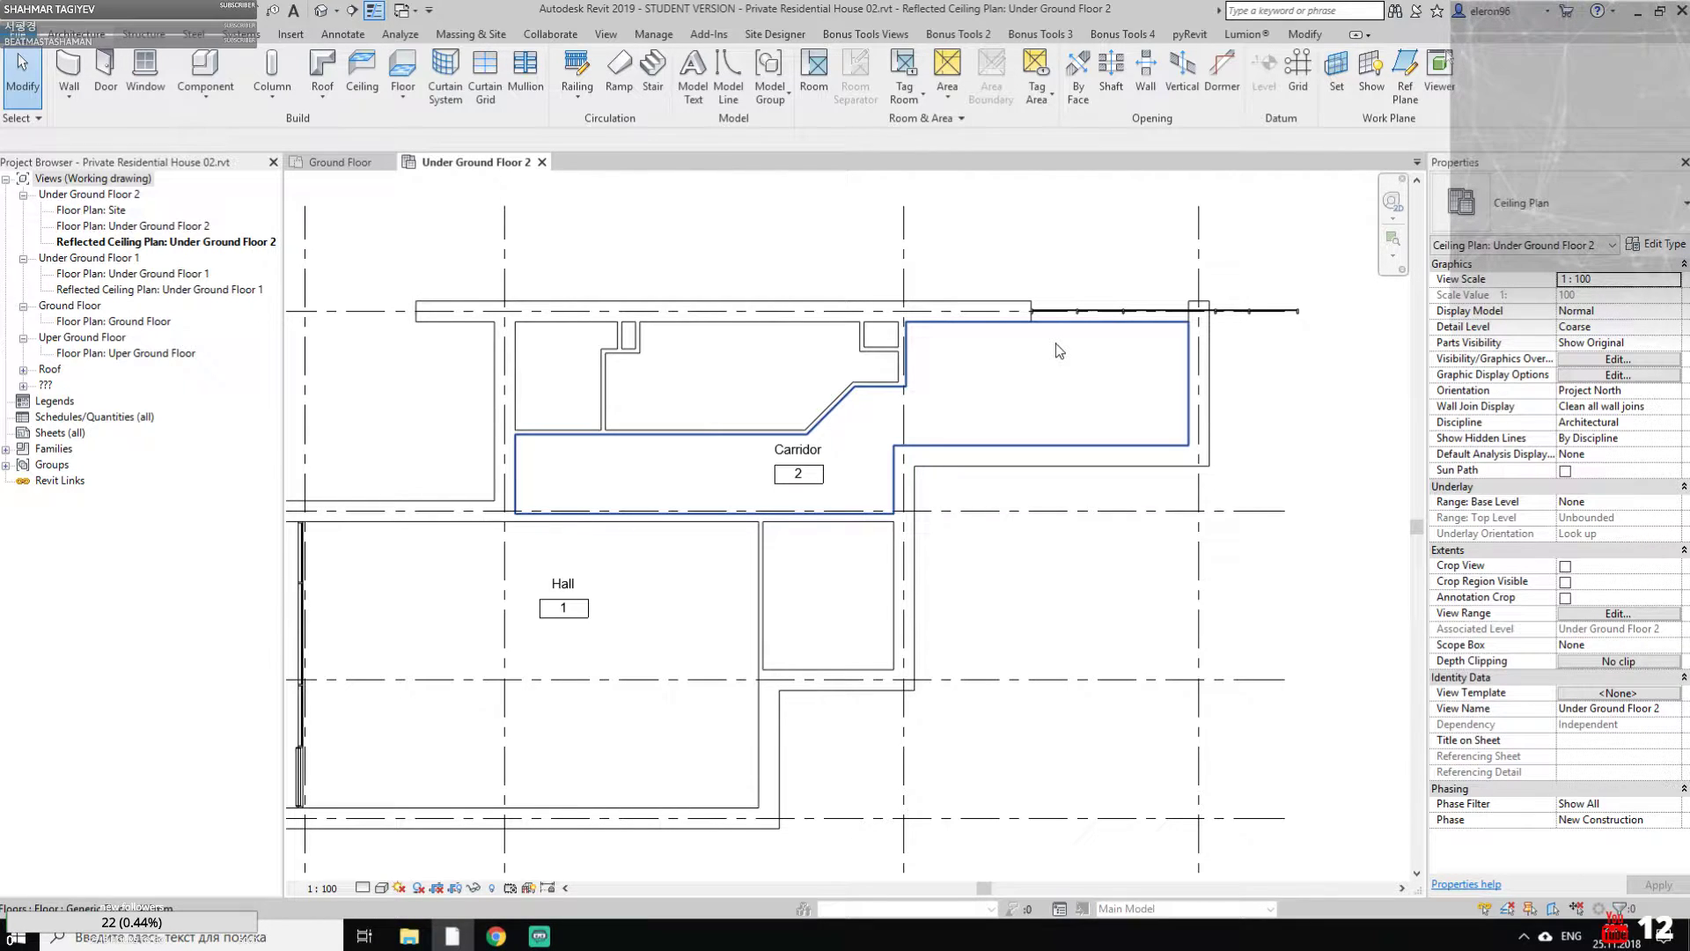
Examine the corridor's floor and the short partition wall where the corridor meets the adjoining space
click(1032, 380)
key(Escape)
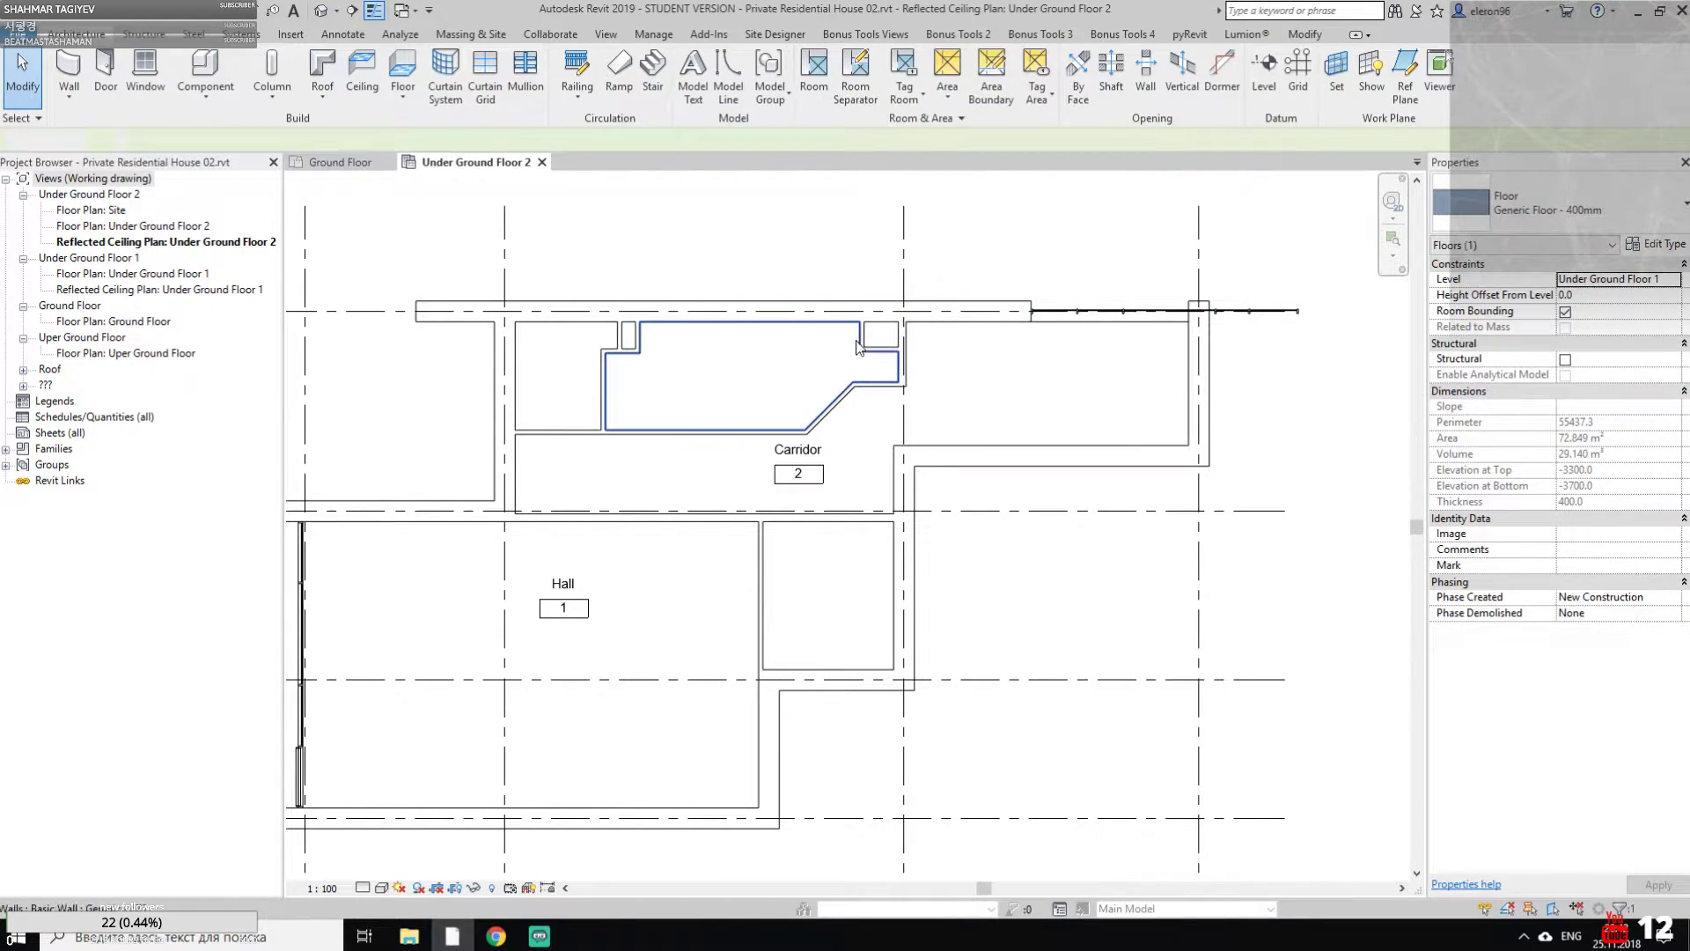
click(885, 388)
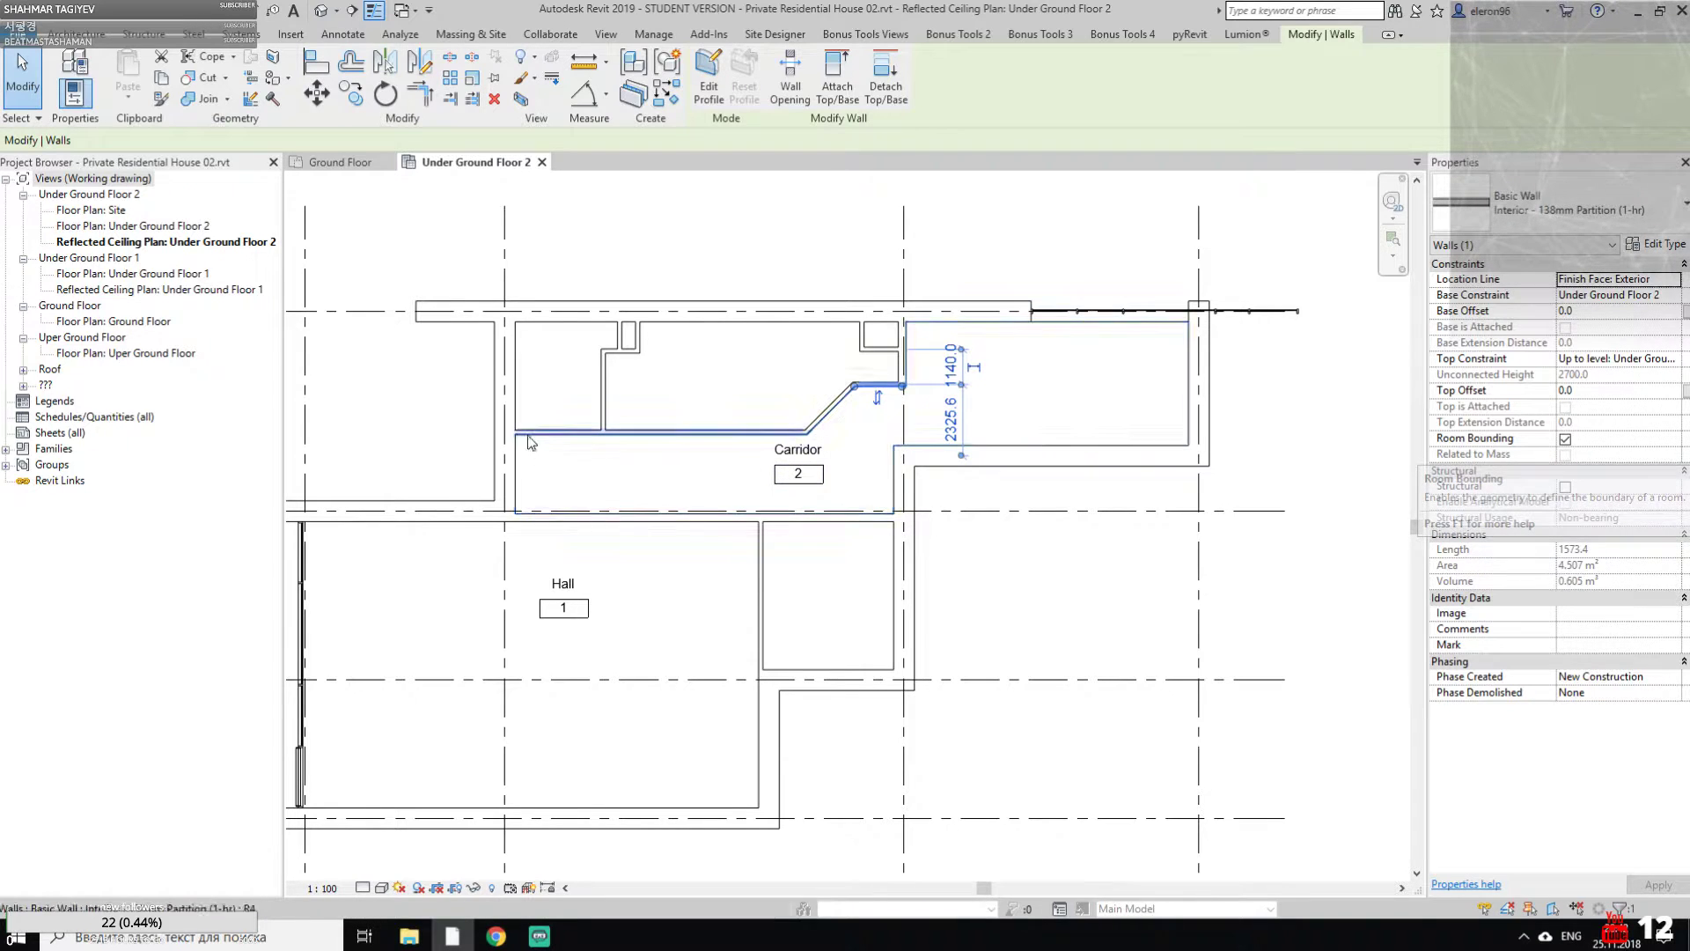
click(1011, 489)
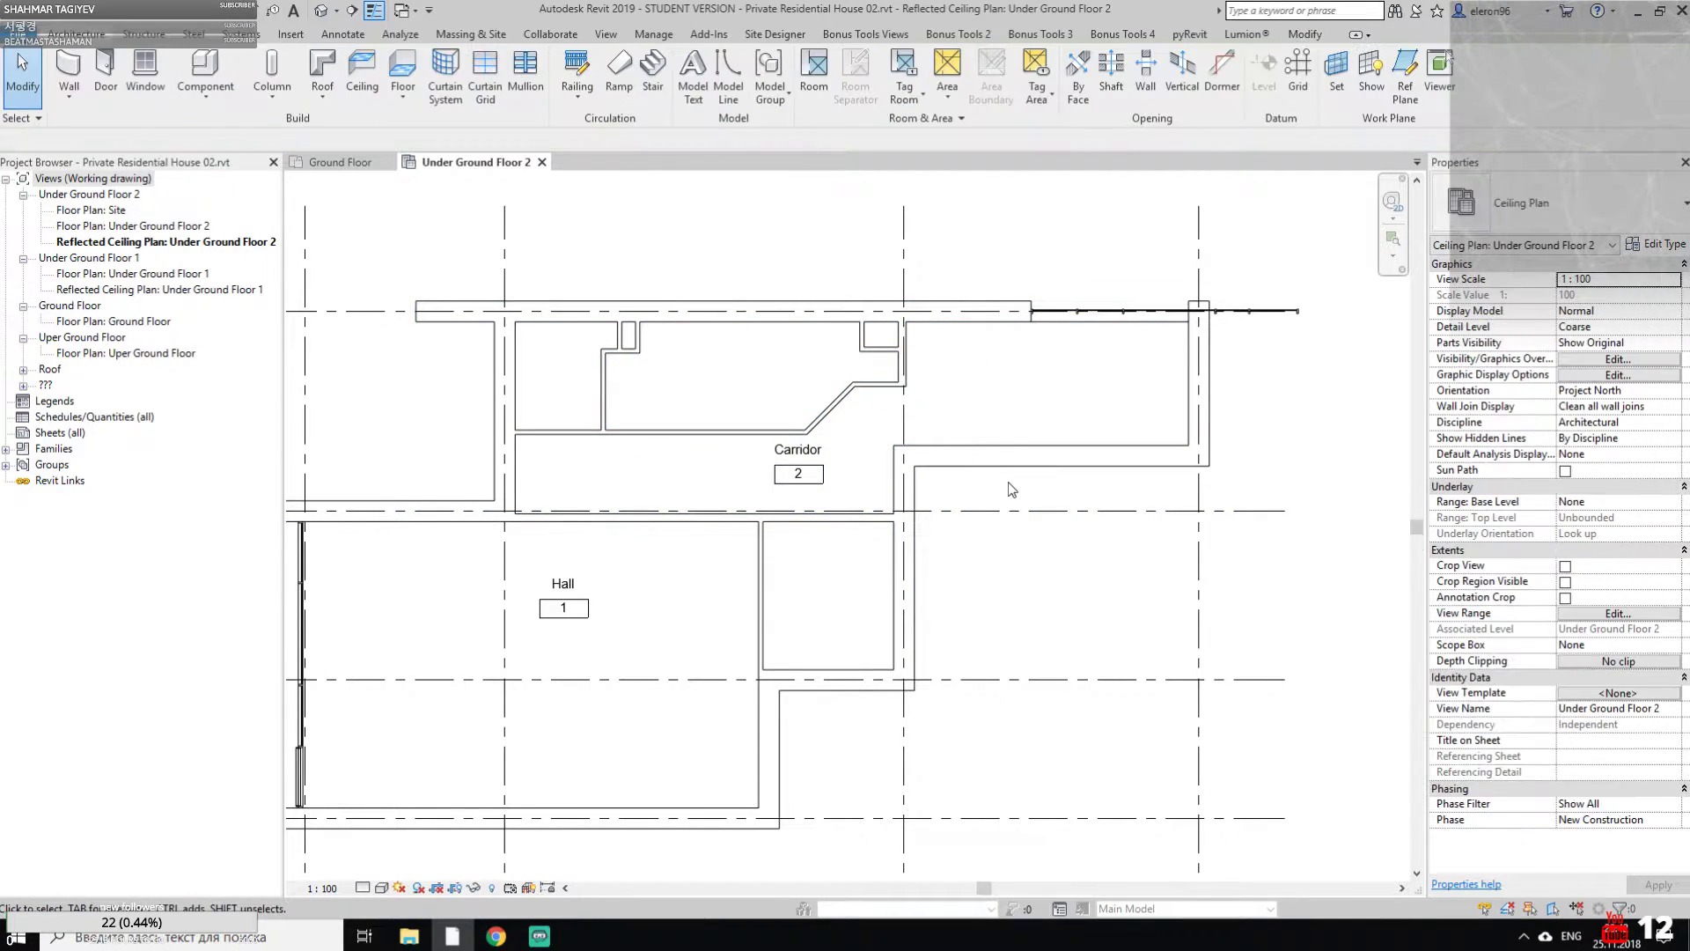
click(859, 446)
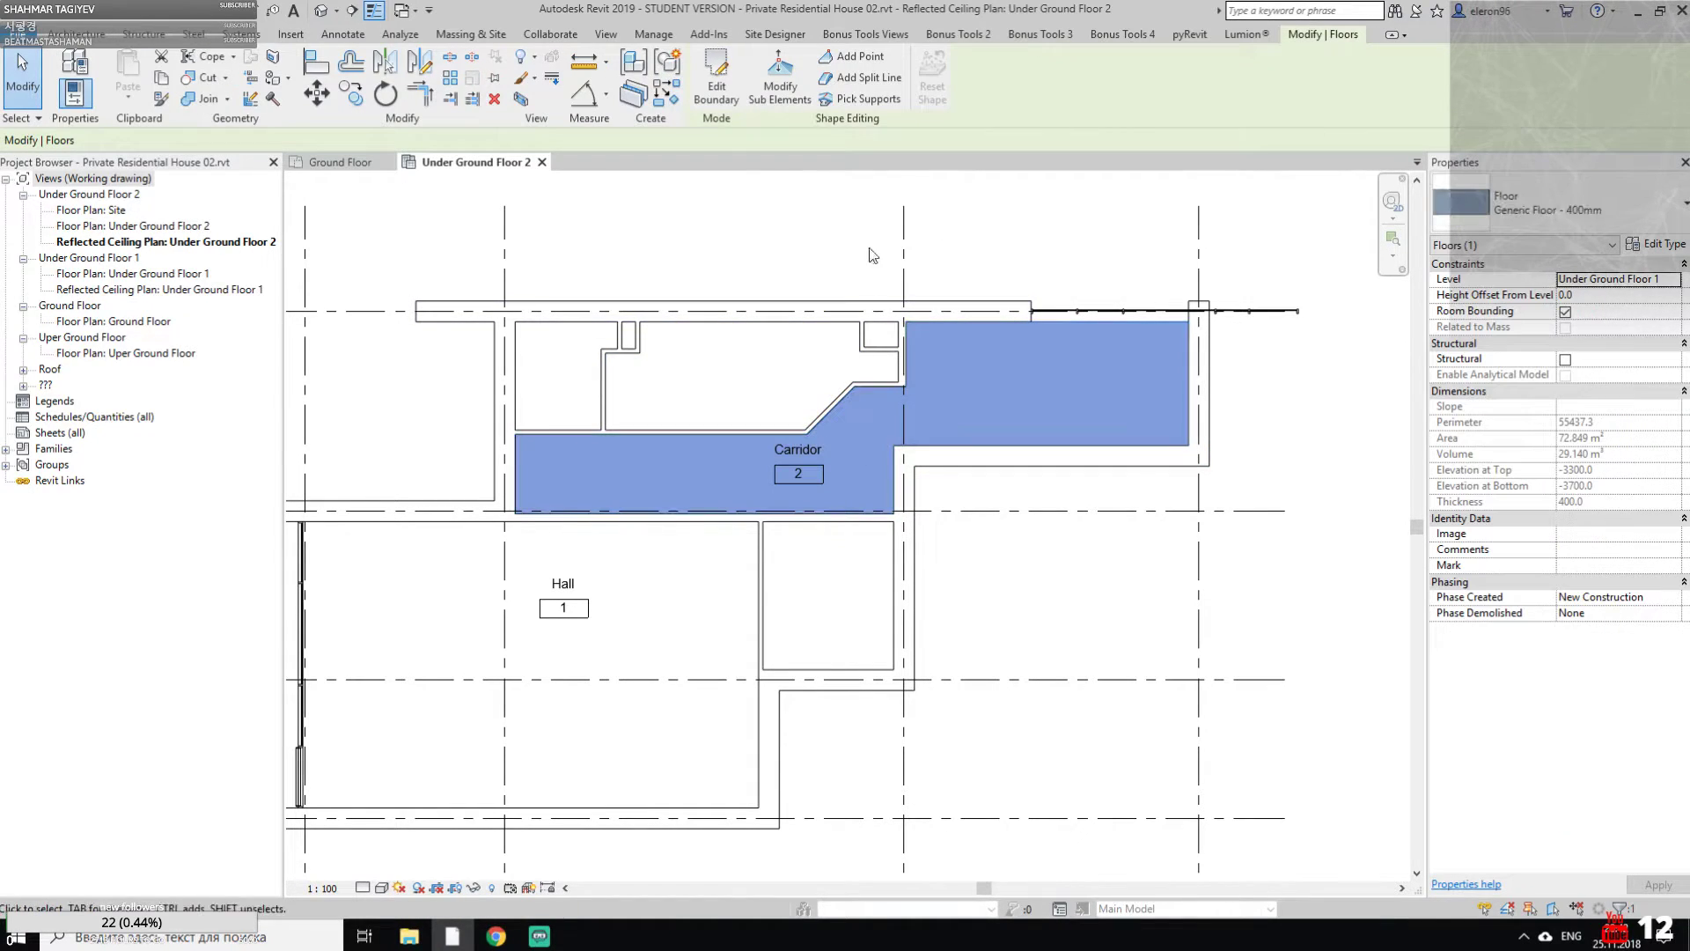
click(607, 218)
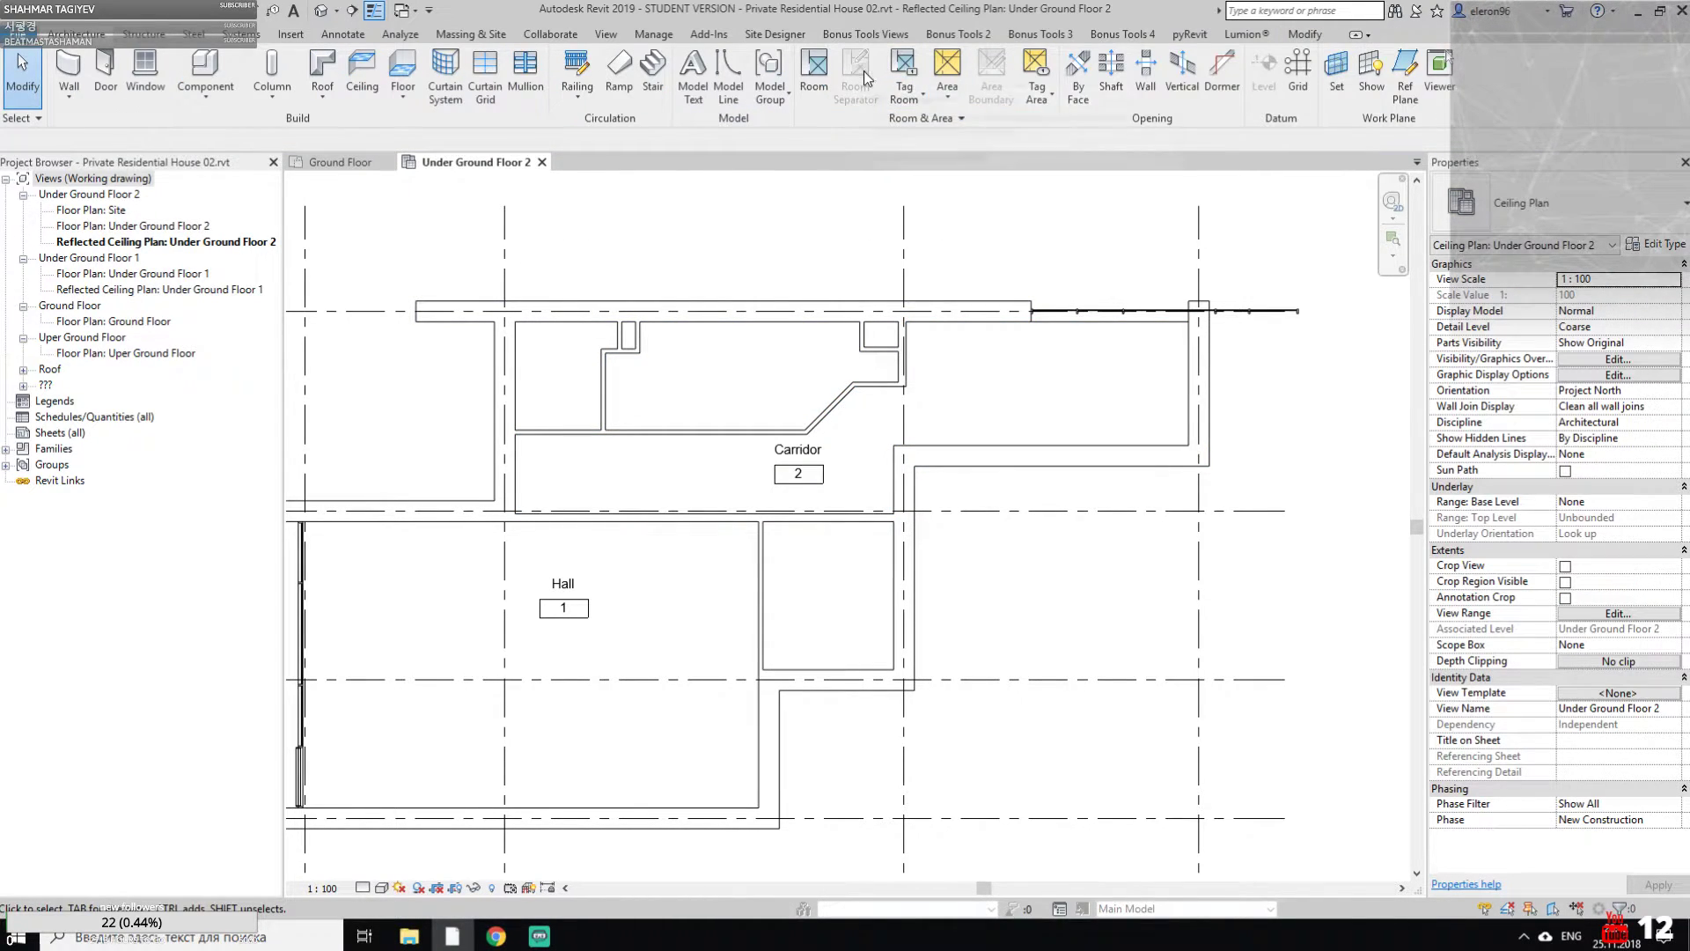
click(858, 447)
click(696, 222)
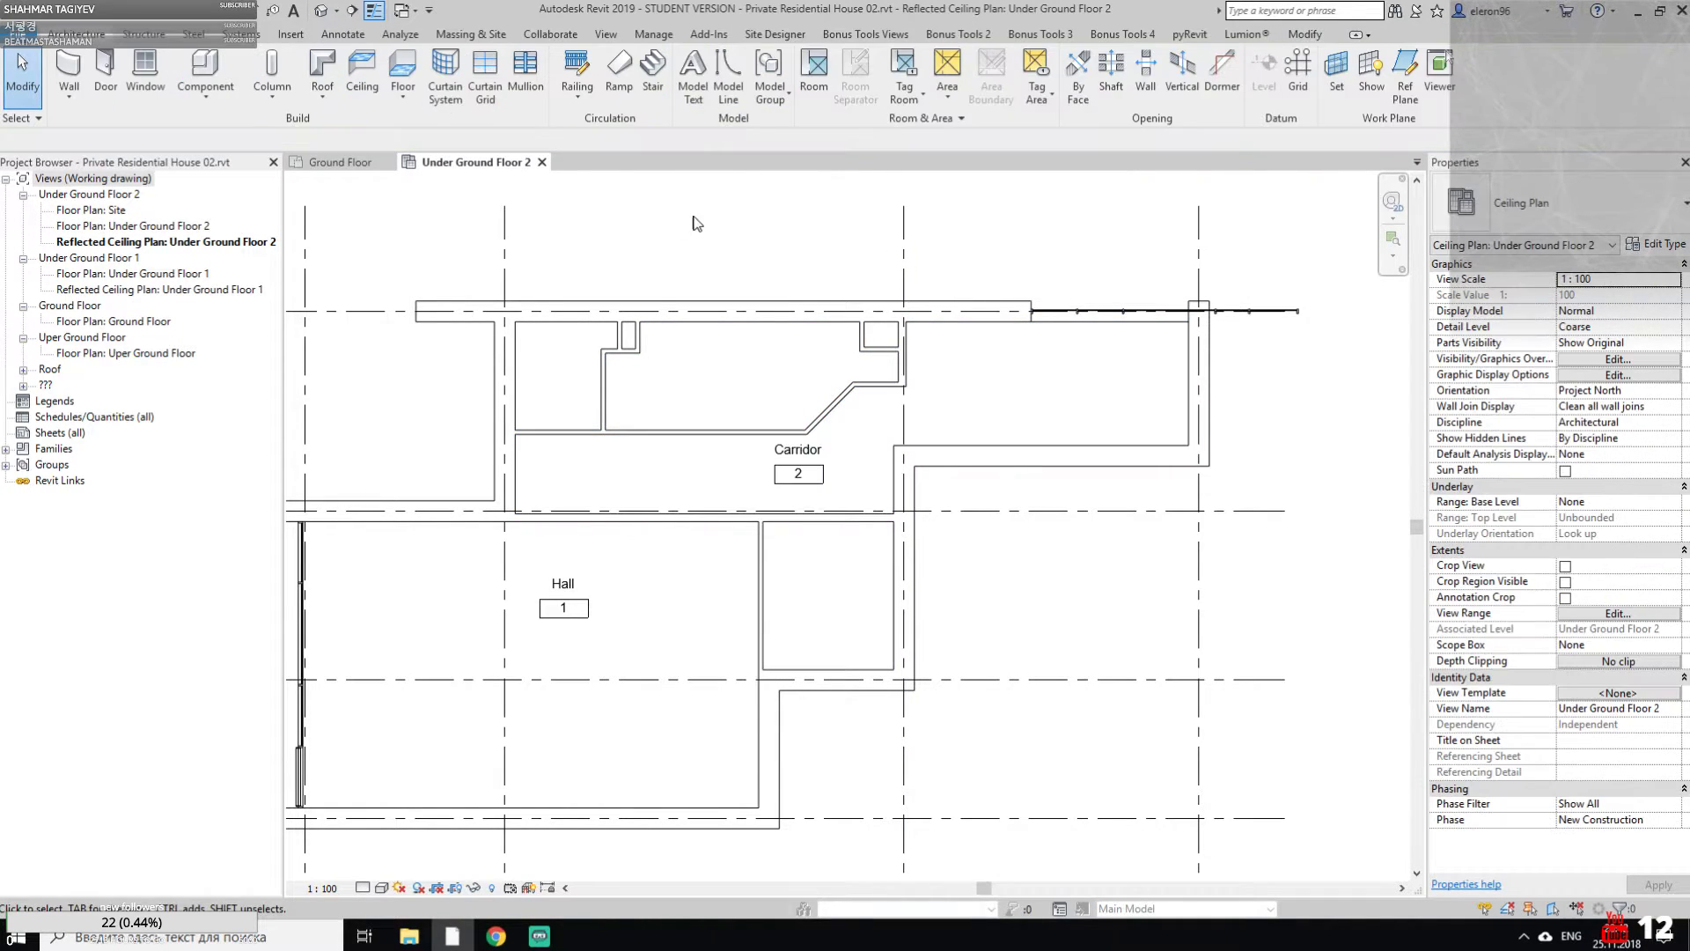
Open the Under Ground Floor 2 floor plan and draw a vertical room separation line from the short partition's end to the opposite wall corner
double_click(81, 228)
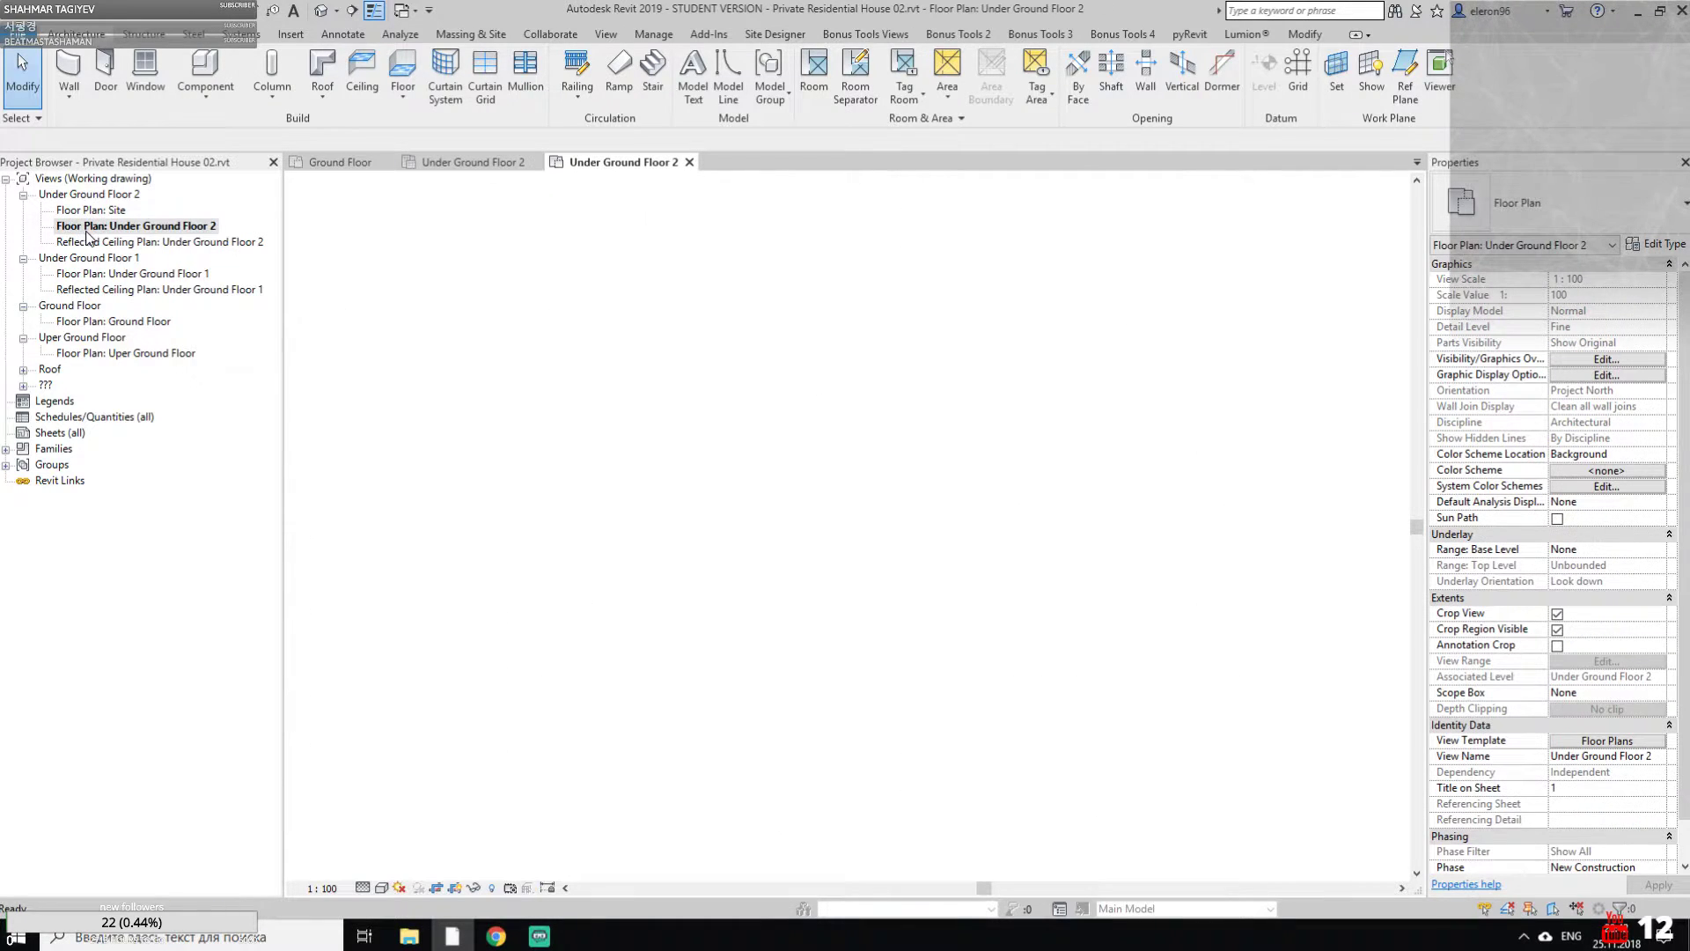
scroll(932, 376, up, 3)
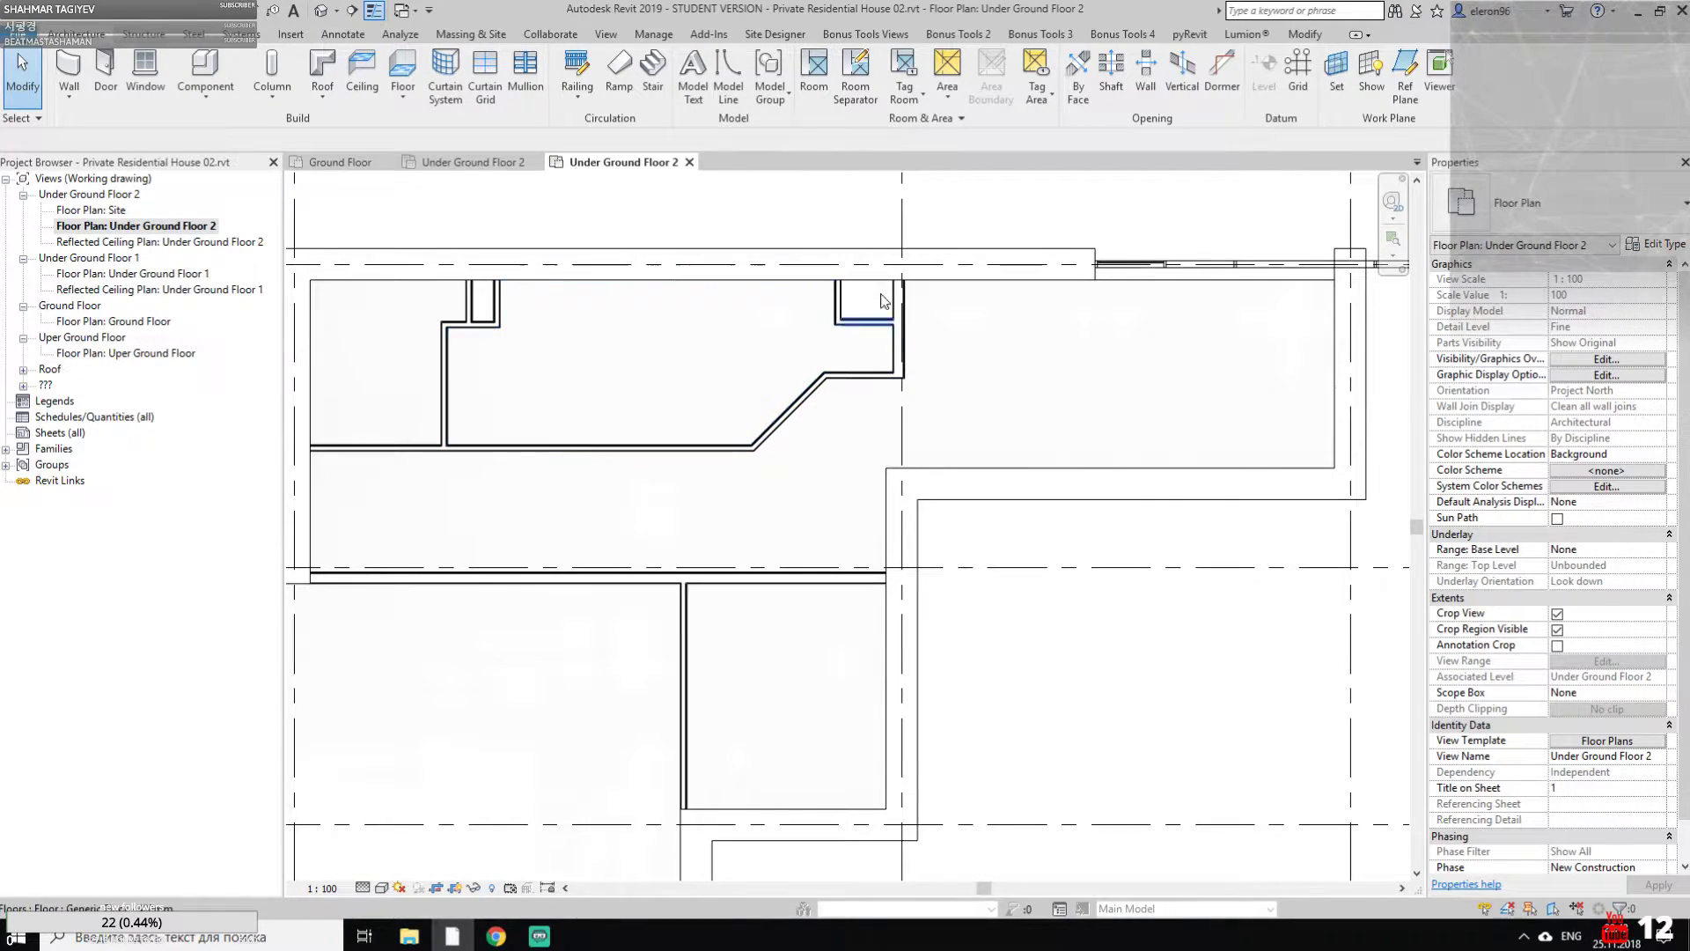
click(868, 77)
click(895, 377)
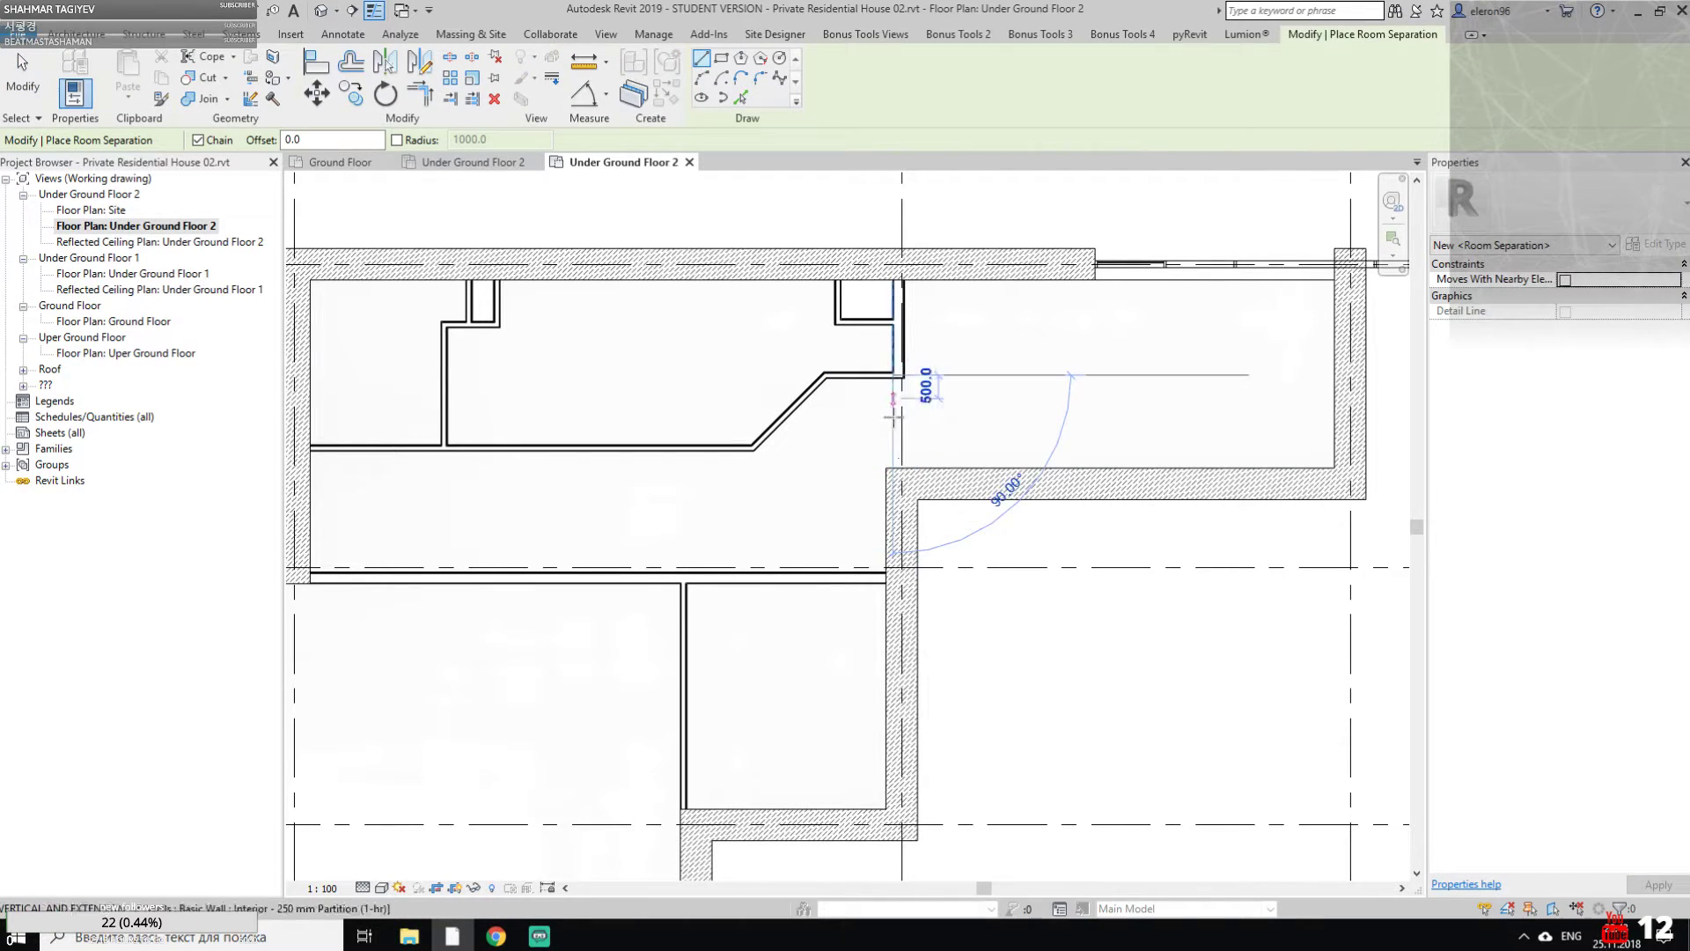
key(Escape)
key(Escape)
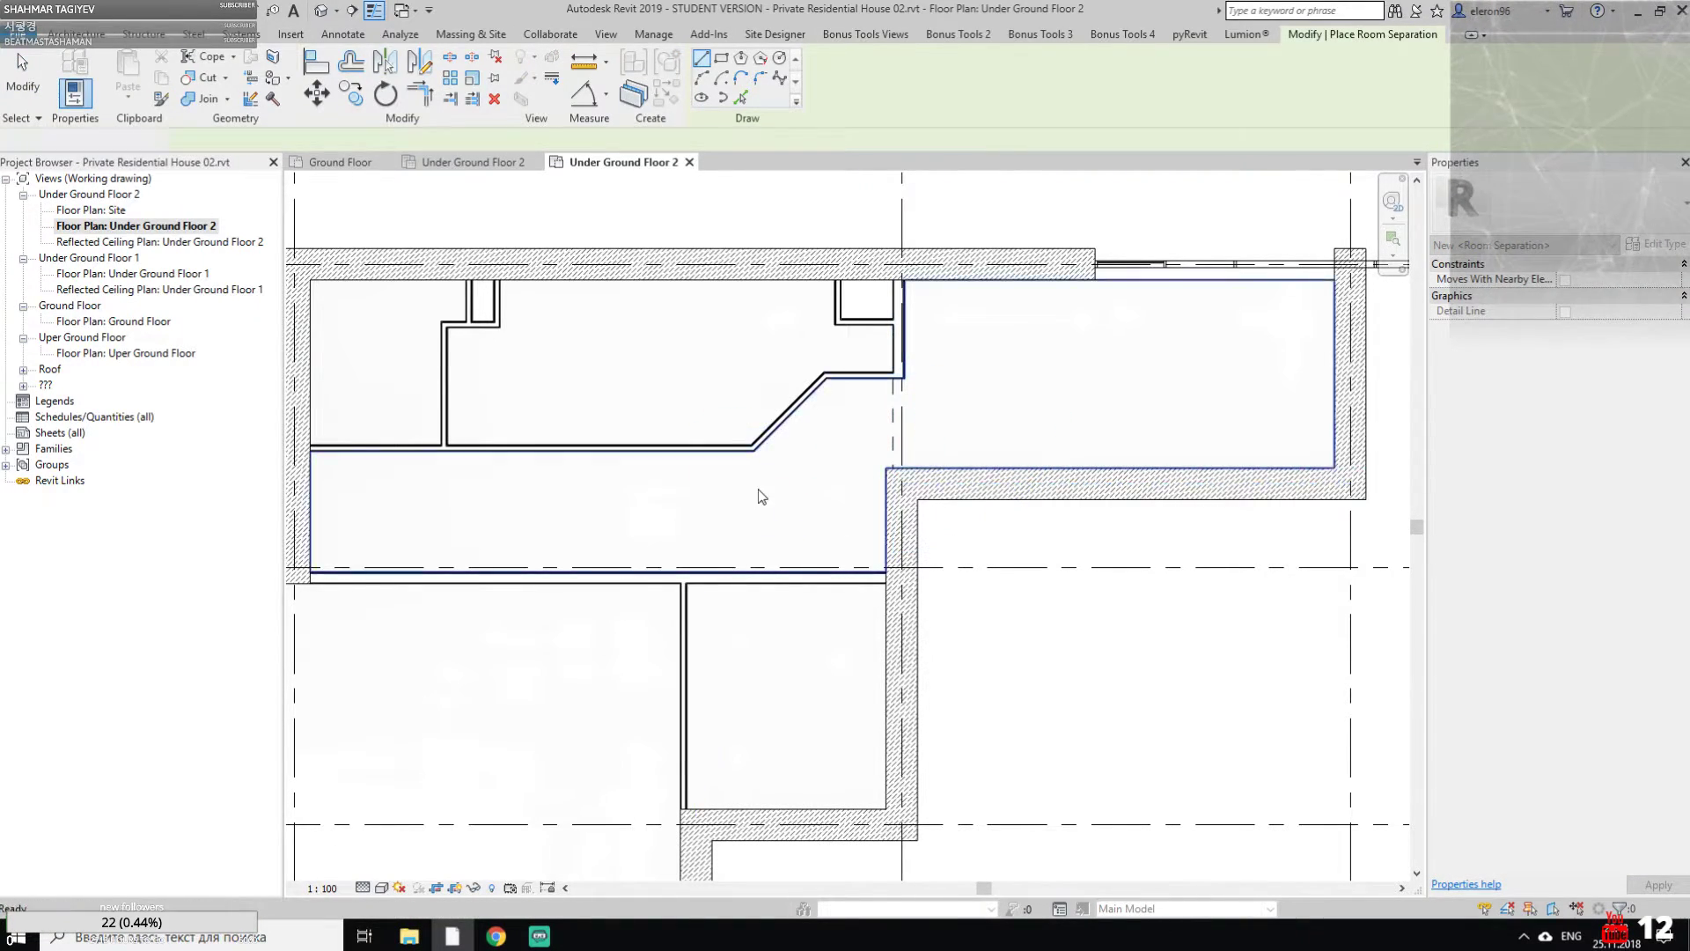
Tag the existing Hall and Carridor rooms in the Under Ground Floor 2 plan
click(679, 488)
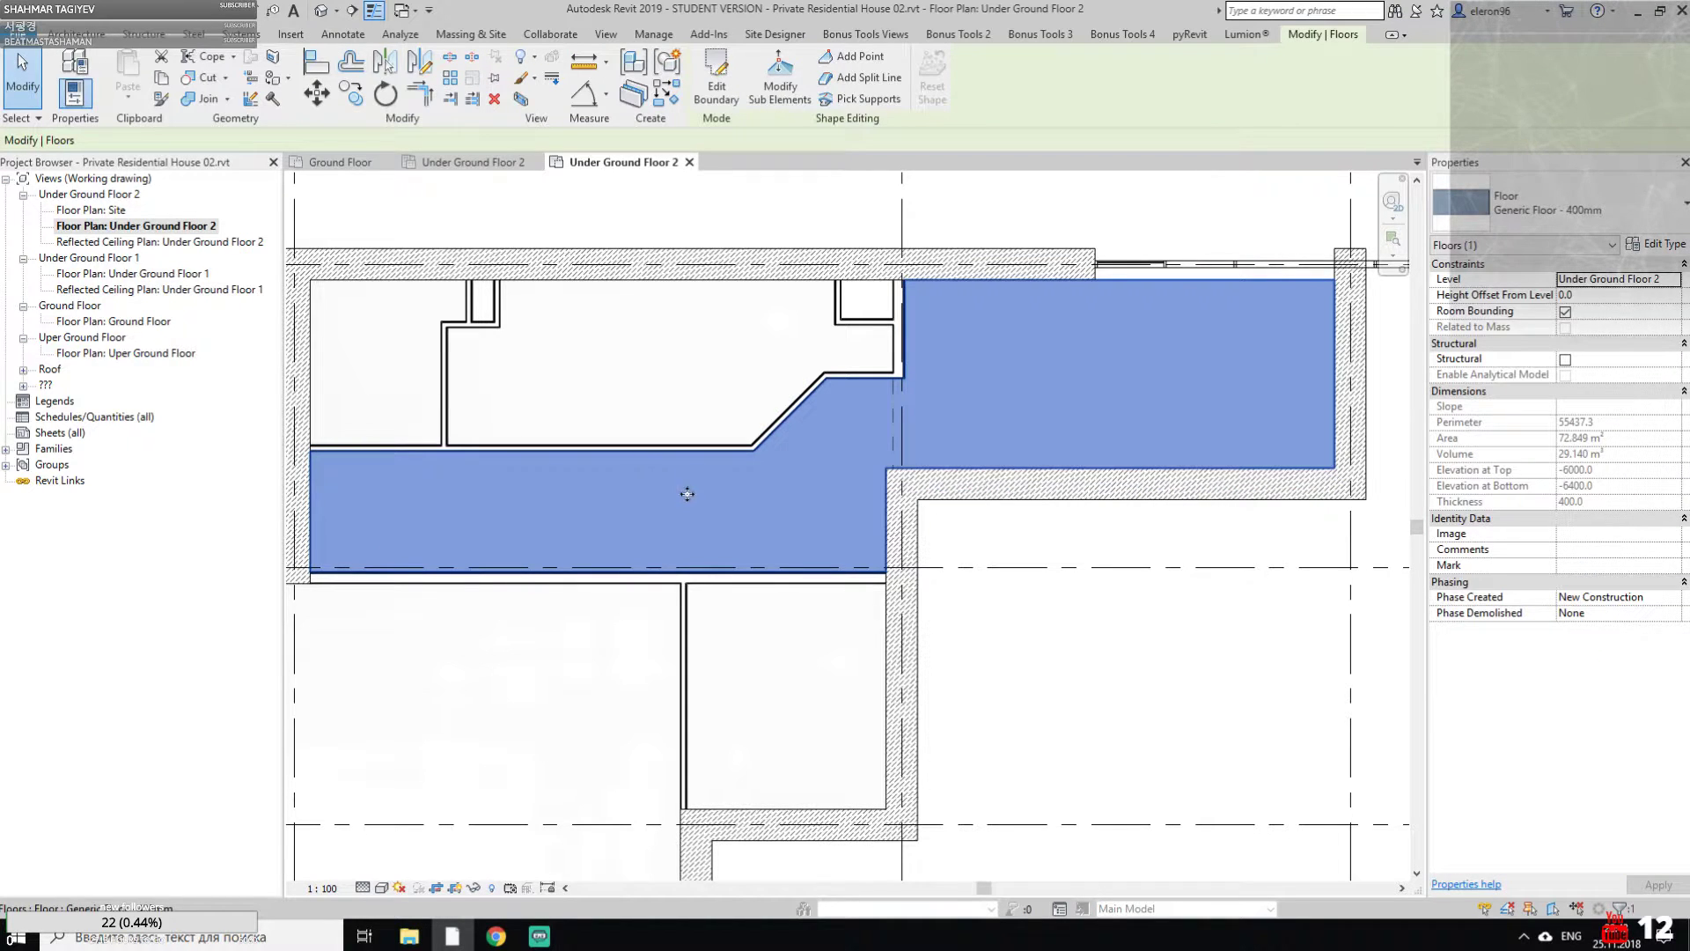
click(1070, 544)
middle_drag(787, 222, 838, 210)
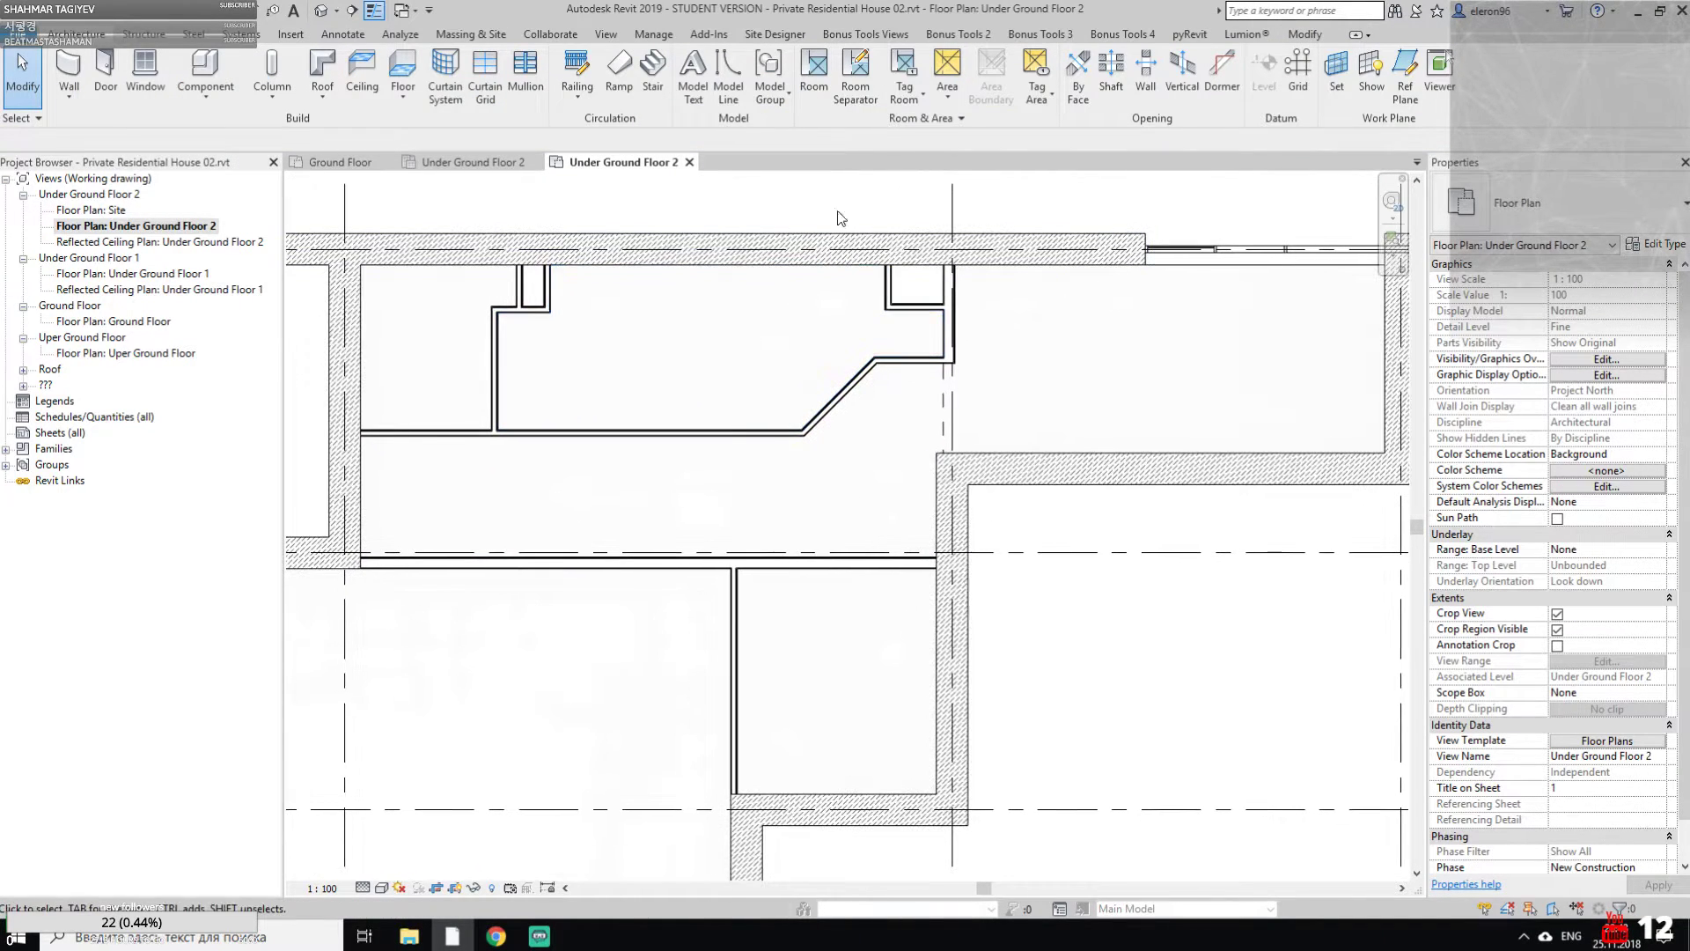
click(904, 72)
click(561, 669)
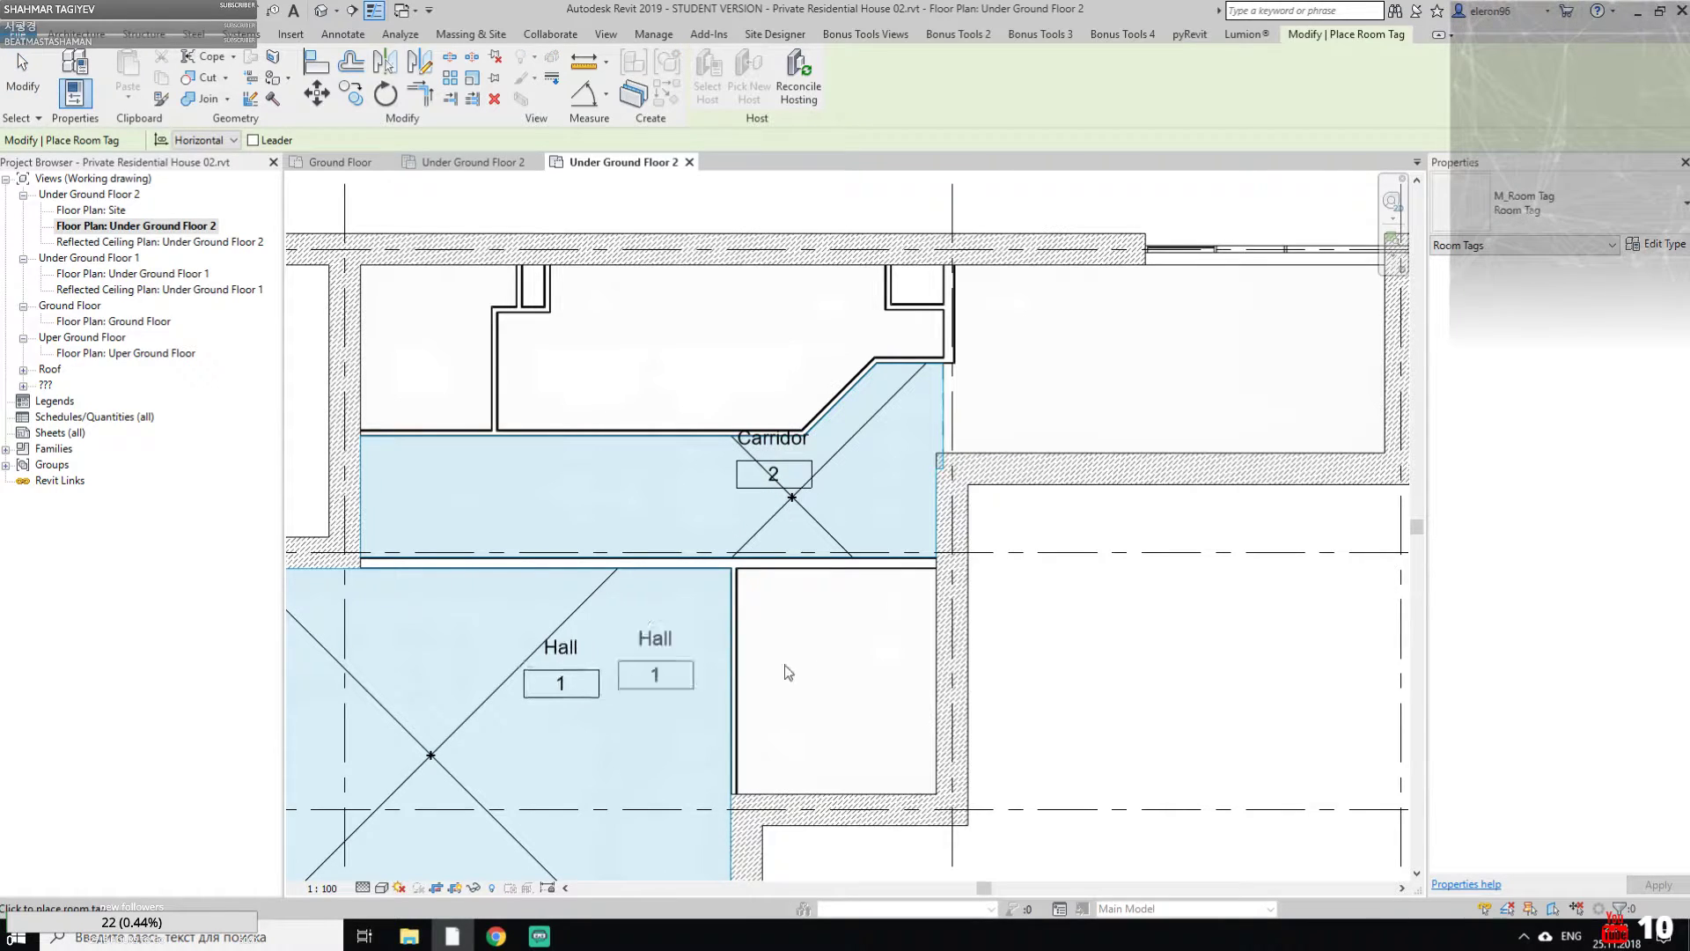
key(Escape)
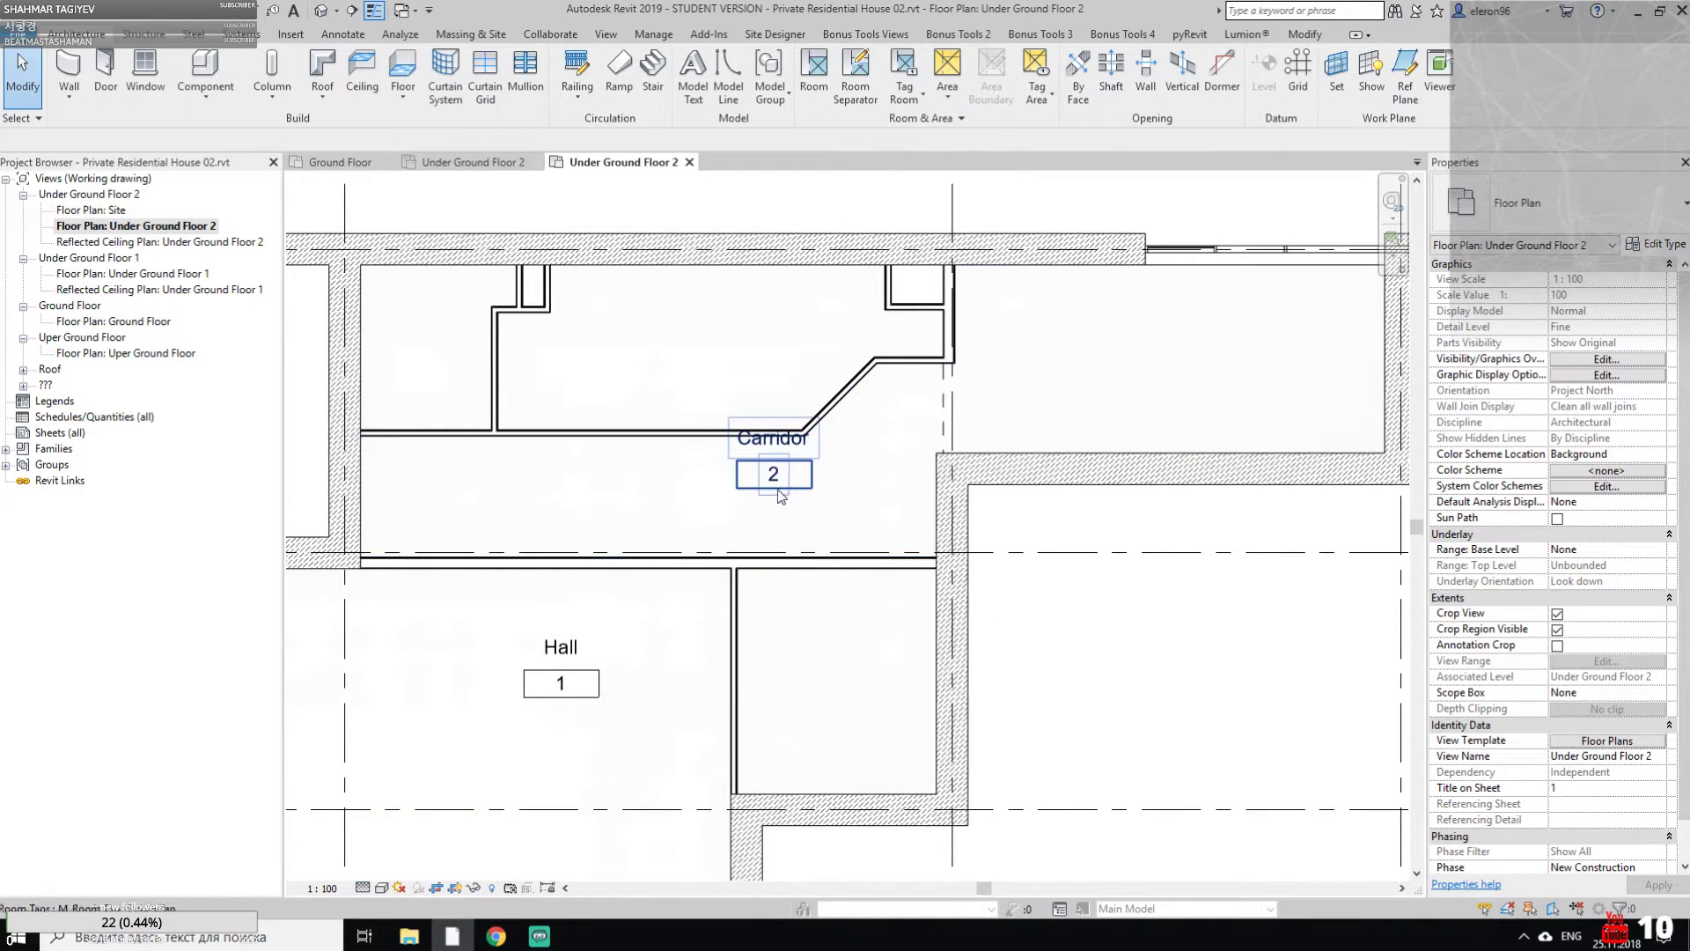
Move the Carridor room tag down, clear of the partition wall above the corridor
click(798, 467)
drag(799, 467, 793, 504)
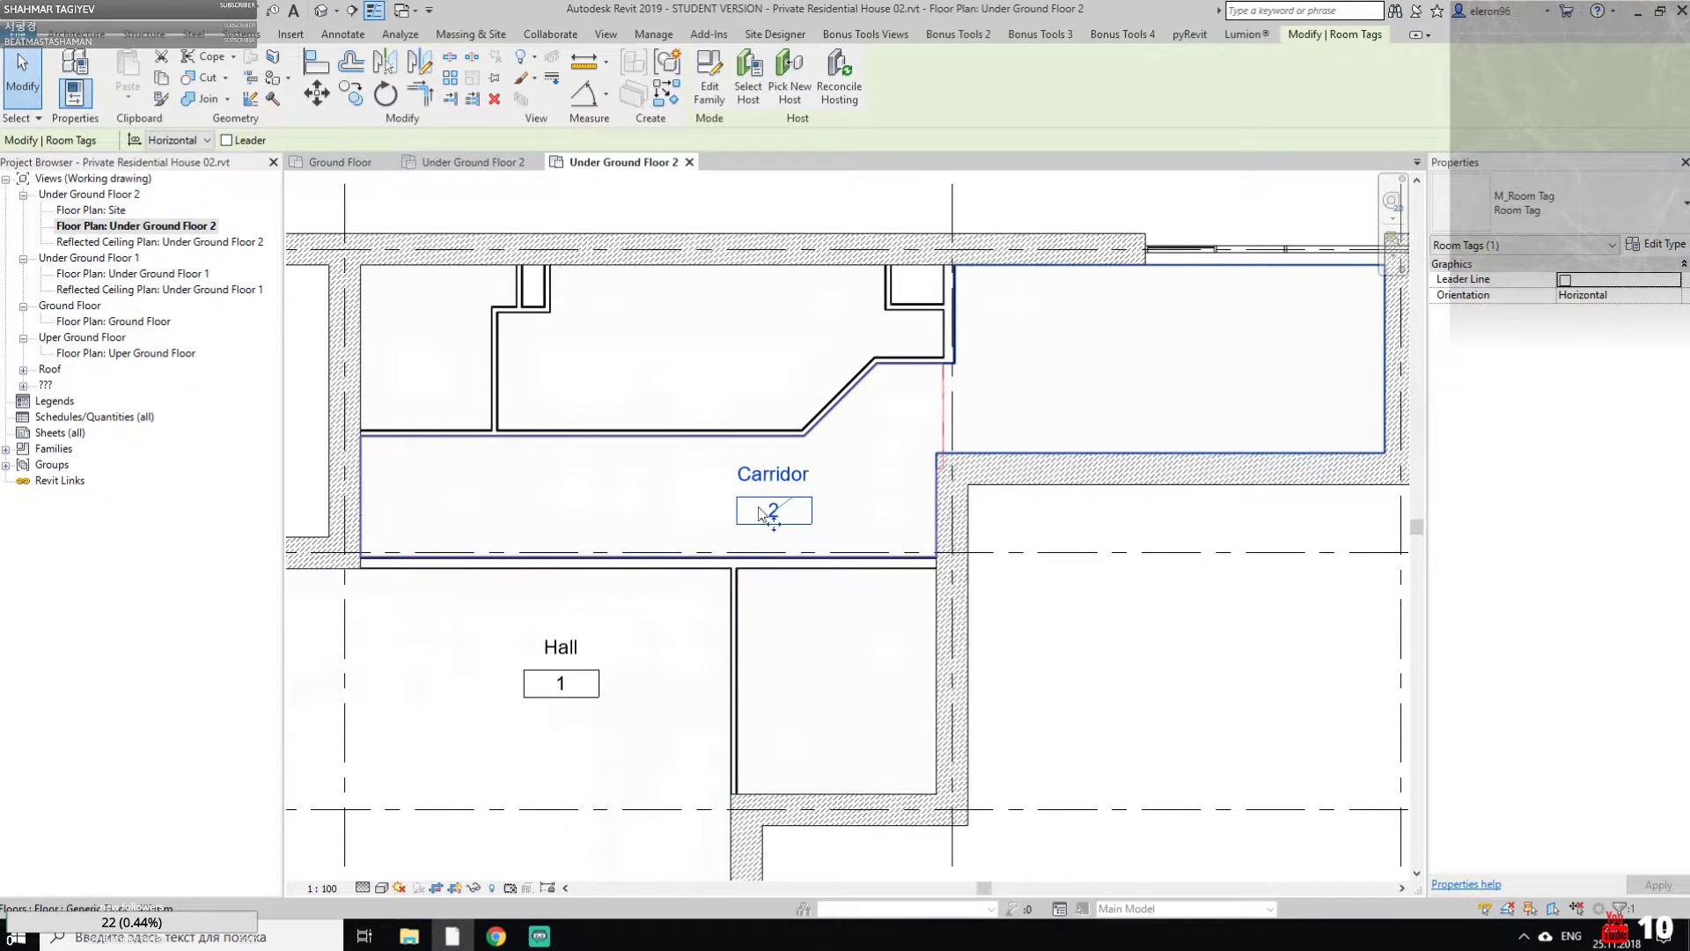
click(874, 539)
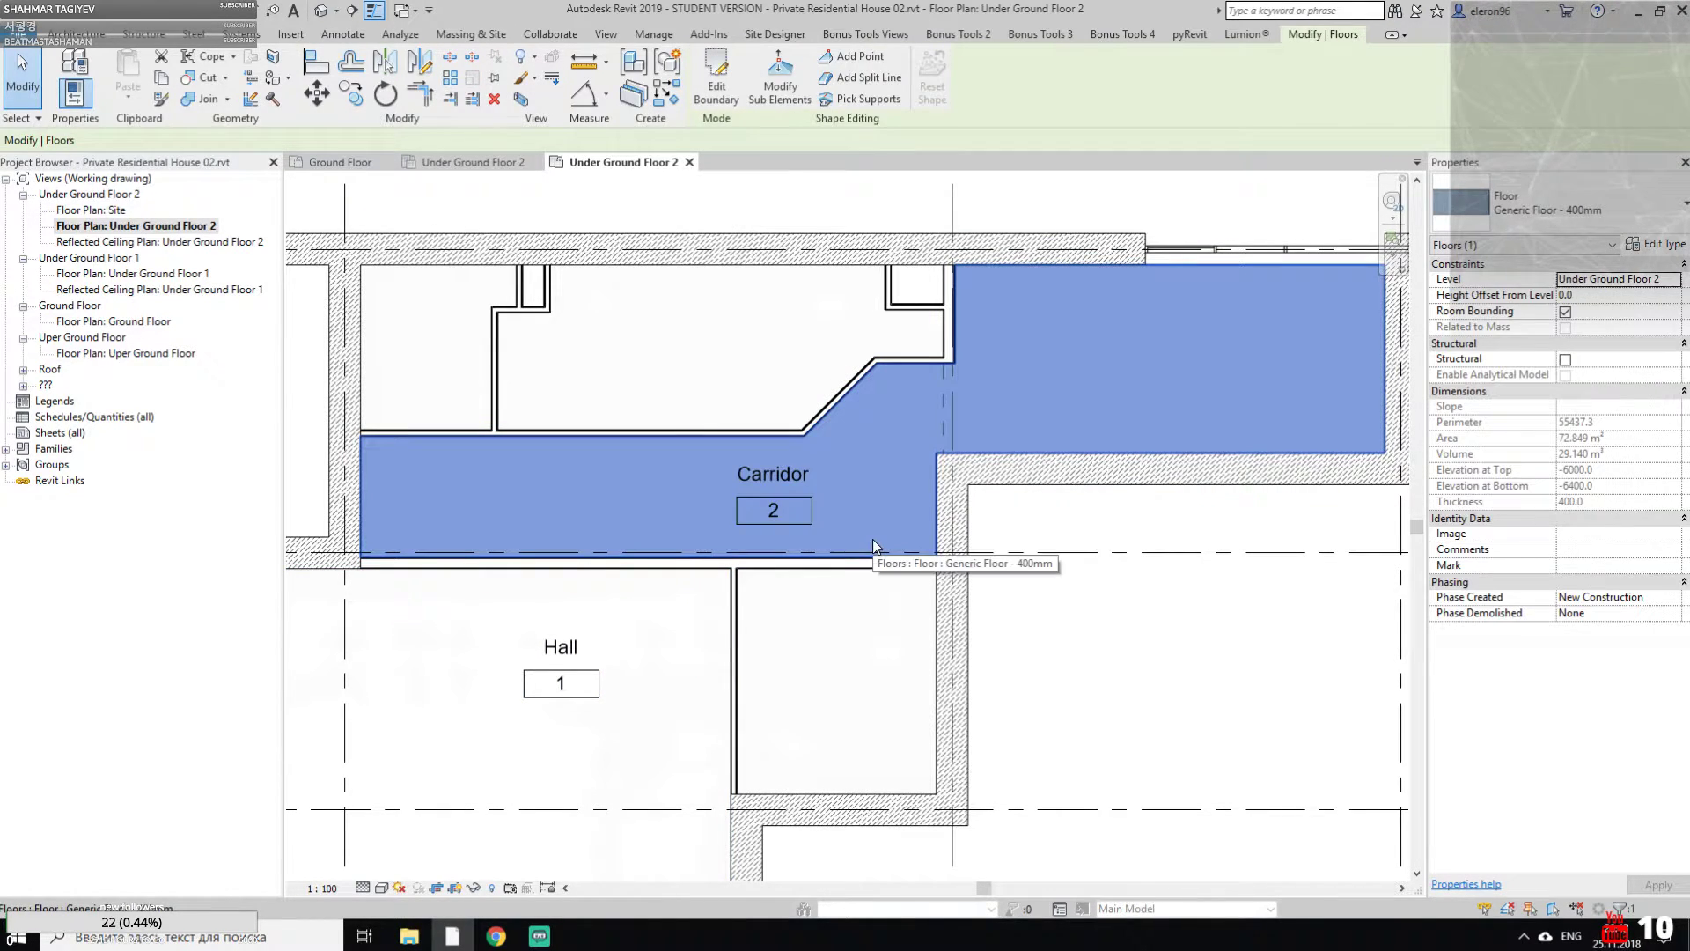
key(Escape)
Move the Carridor room into the adjoining space beyond the separation line and relocate its tag into the room
click(820, 507)
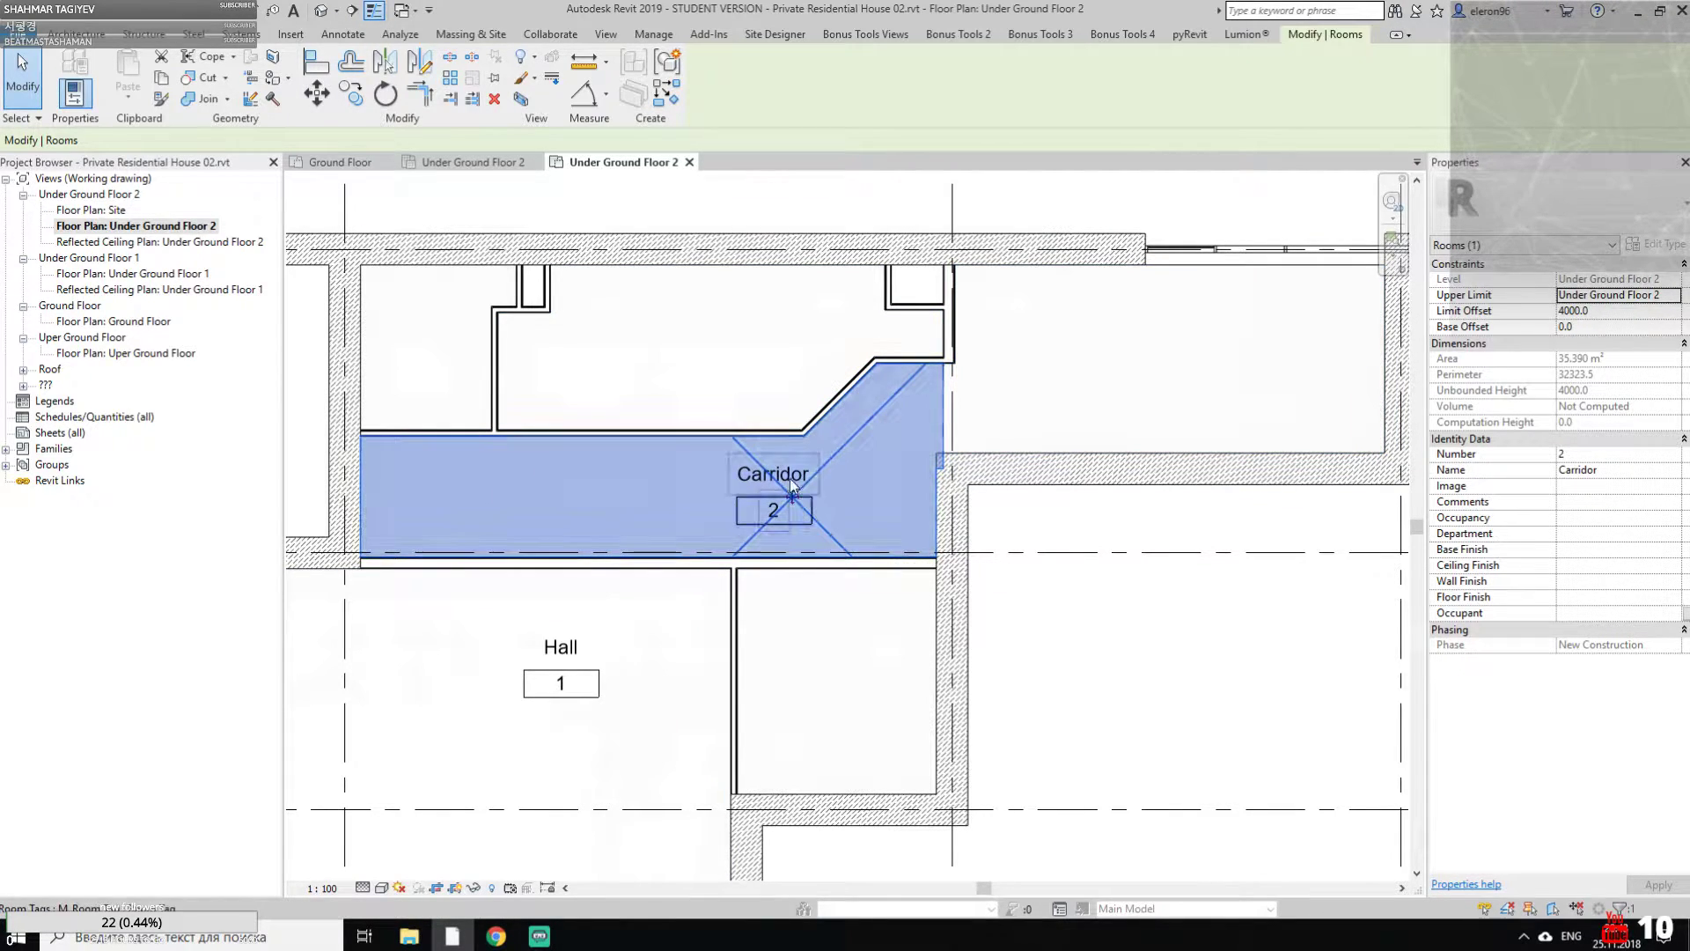
drag(794, 491, 1162, 360)
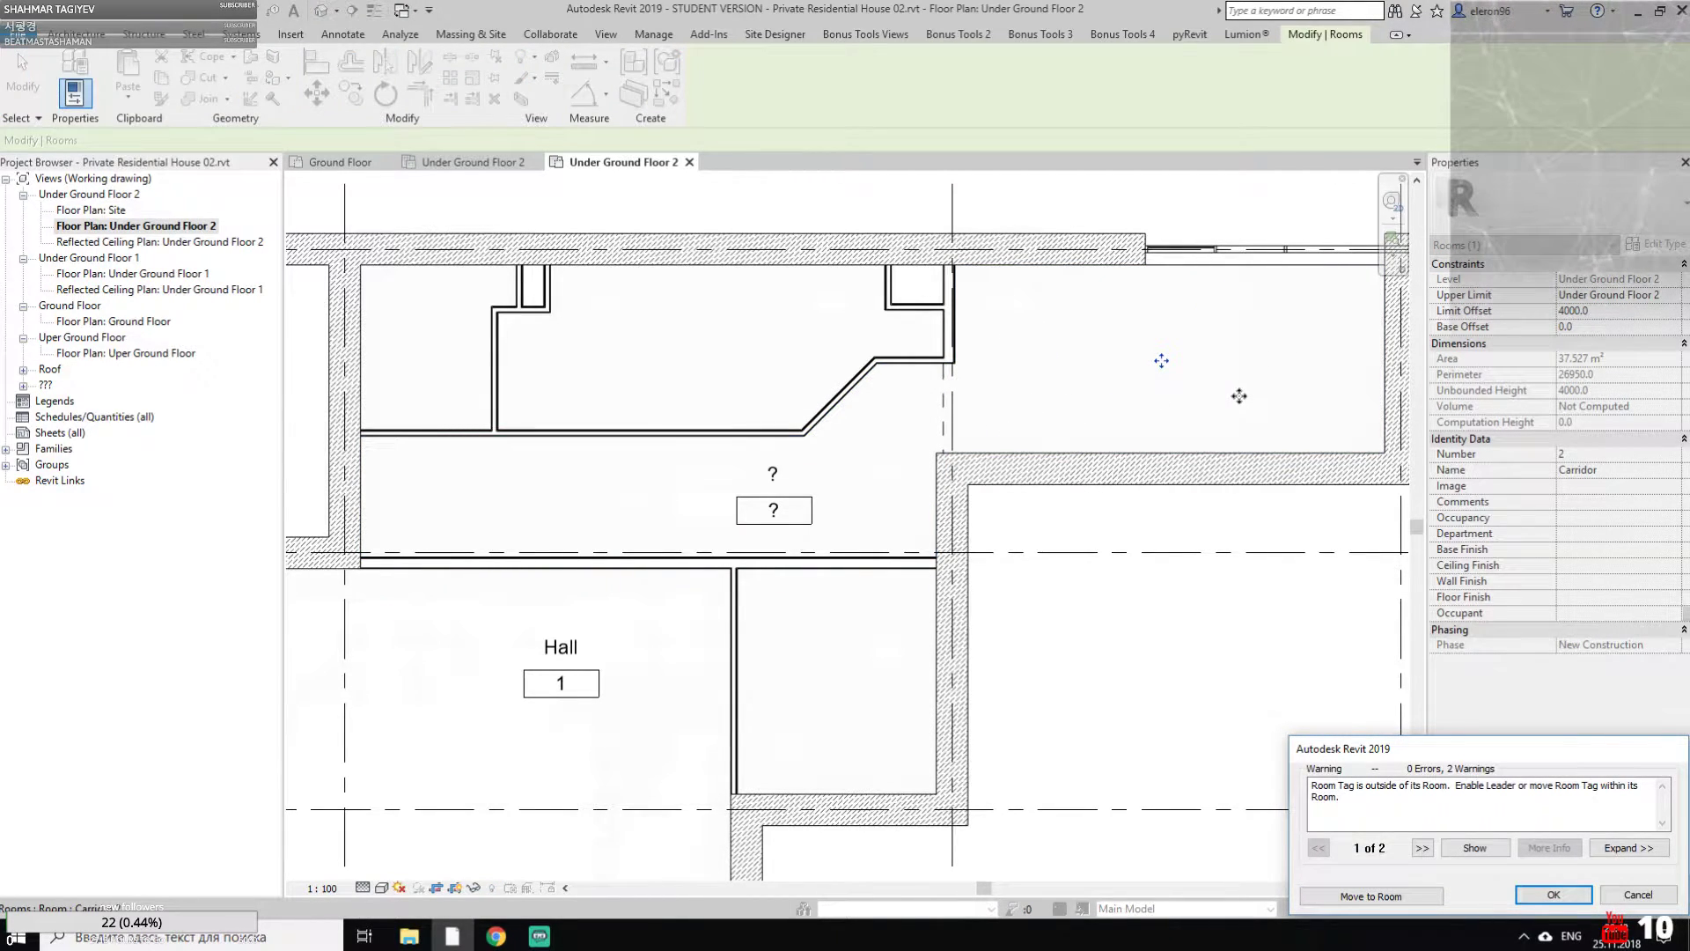
click(1363, 900)
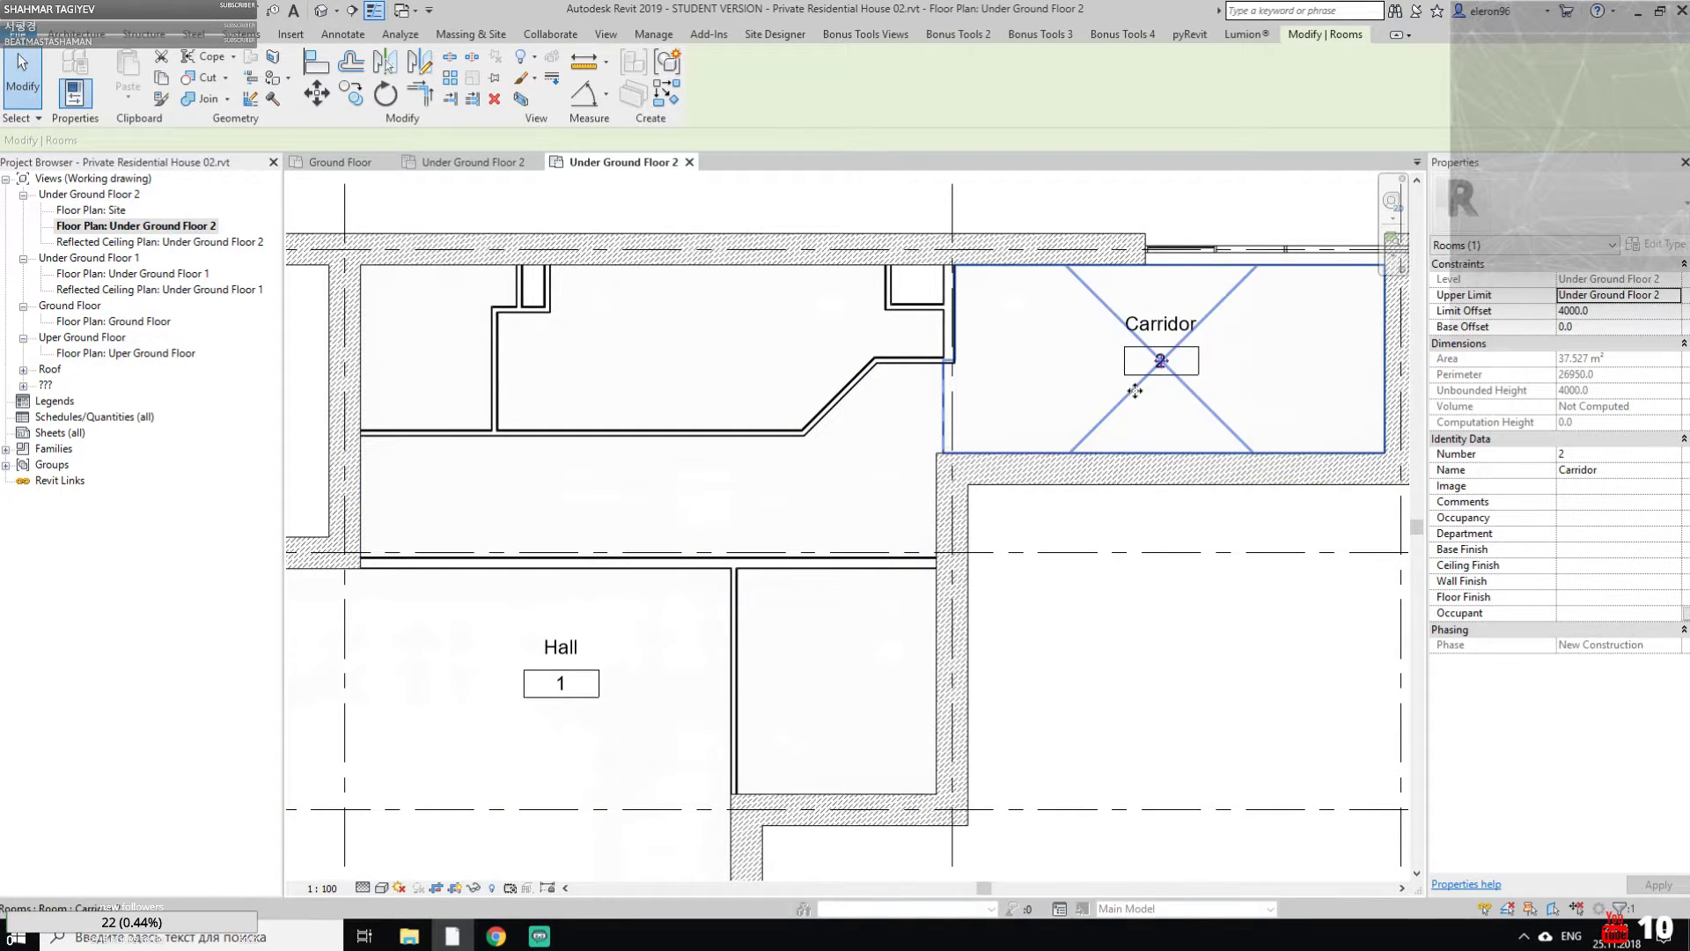
Move the Carridor room back into the corridor area and relocate its tag into the room
drag(1136, 387, 665, 501)
click(1373, 895)
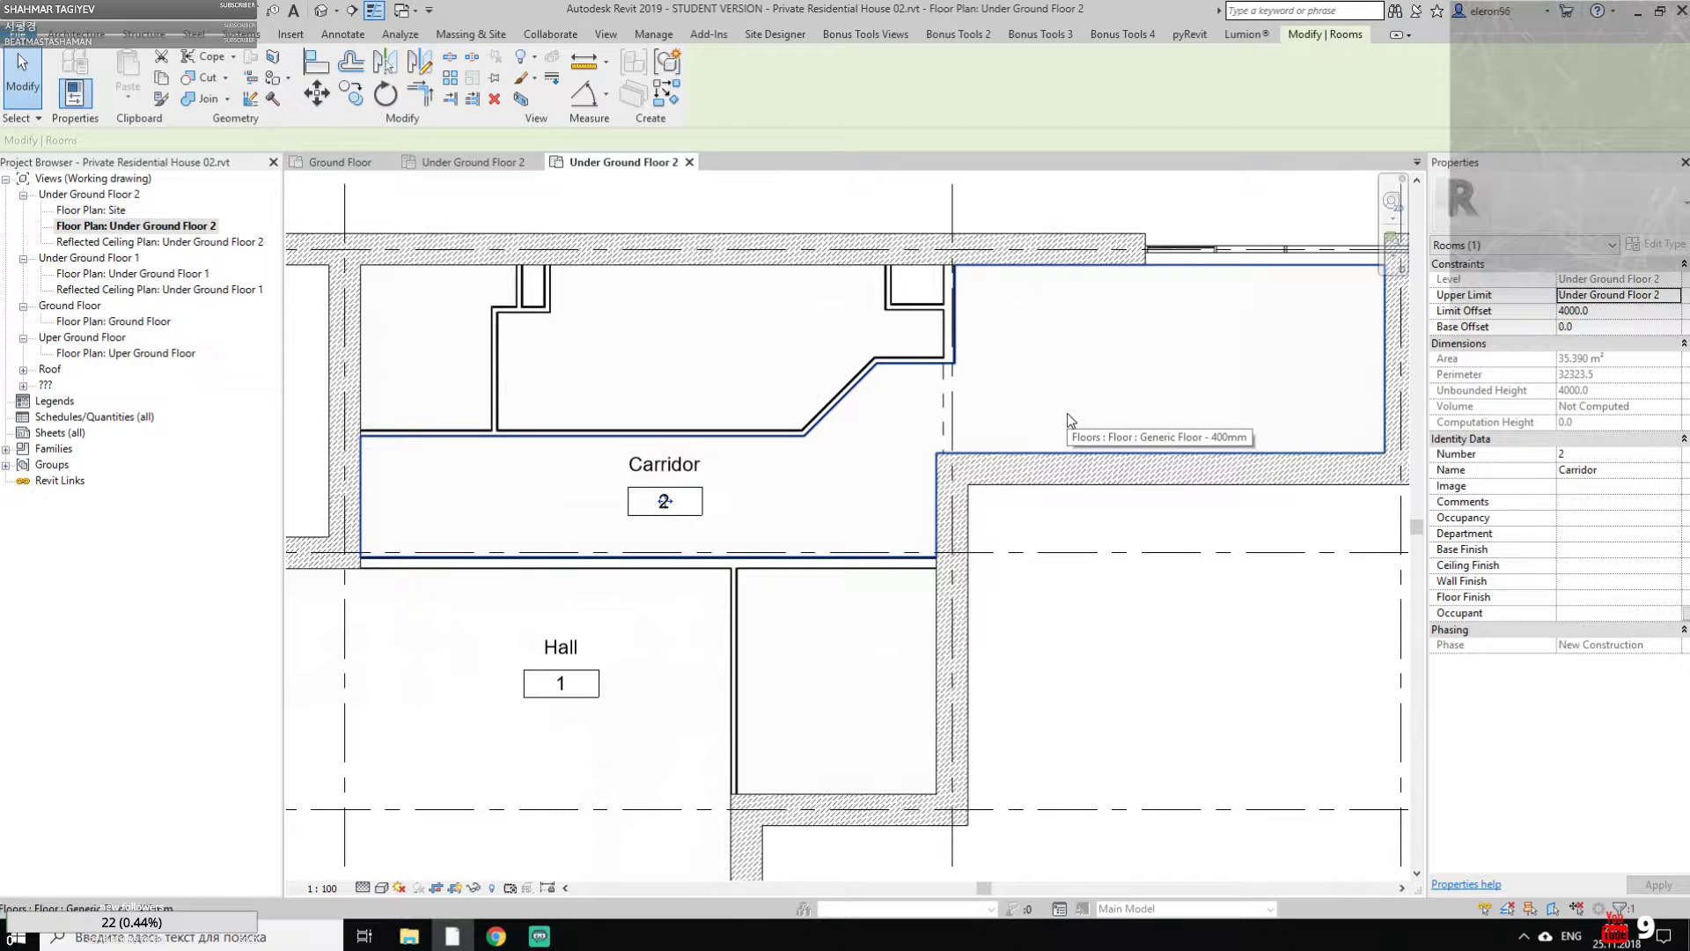
key(Escape)
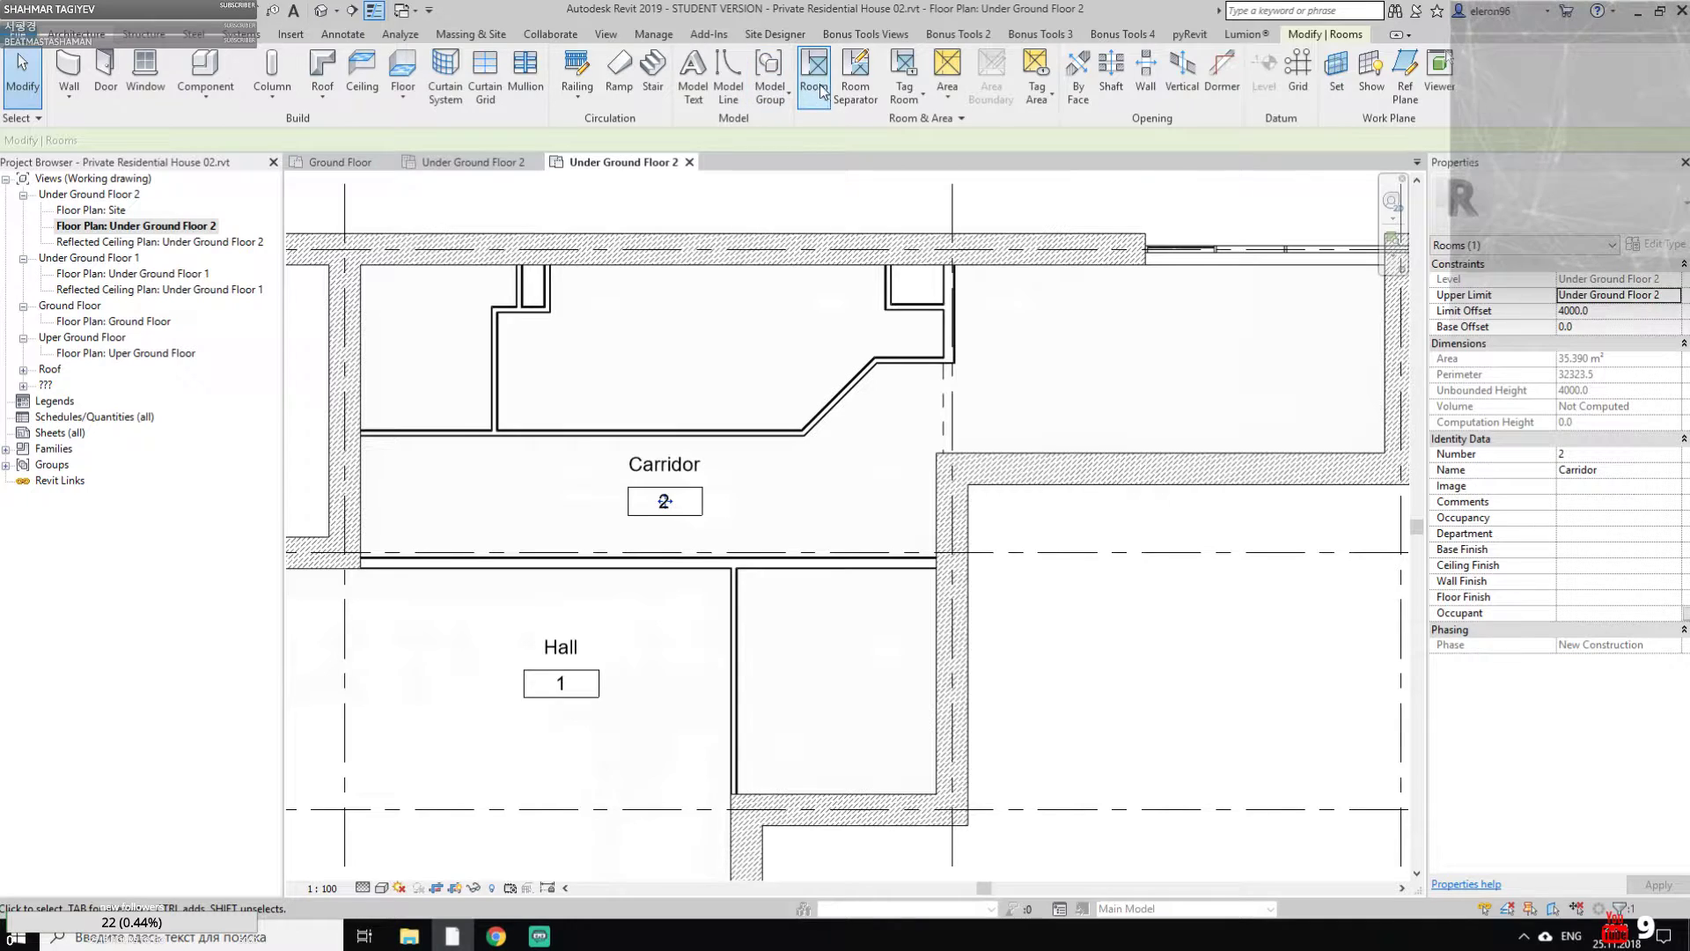
Preview a new room in the adjoining space beyond the separation line
click(813, 74)
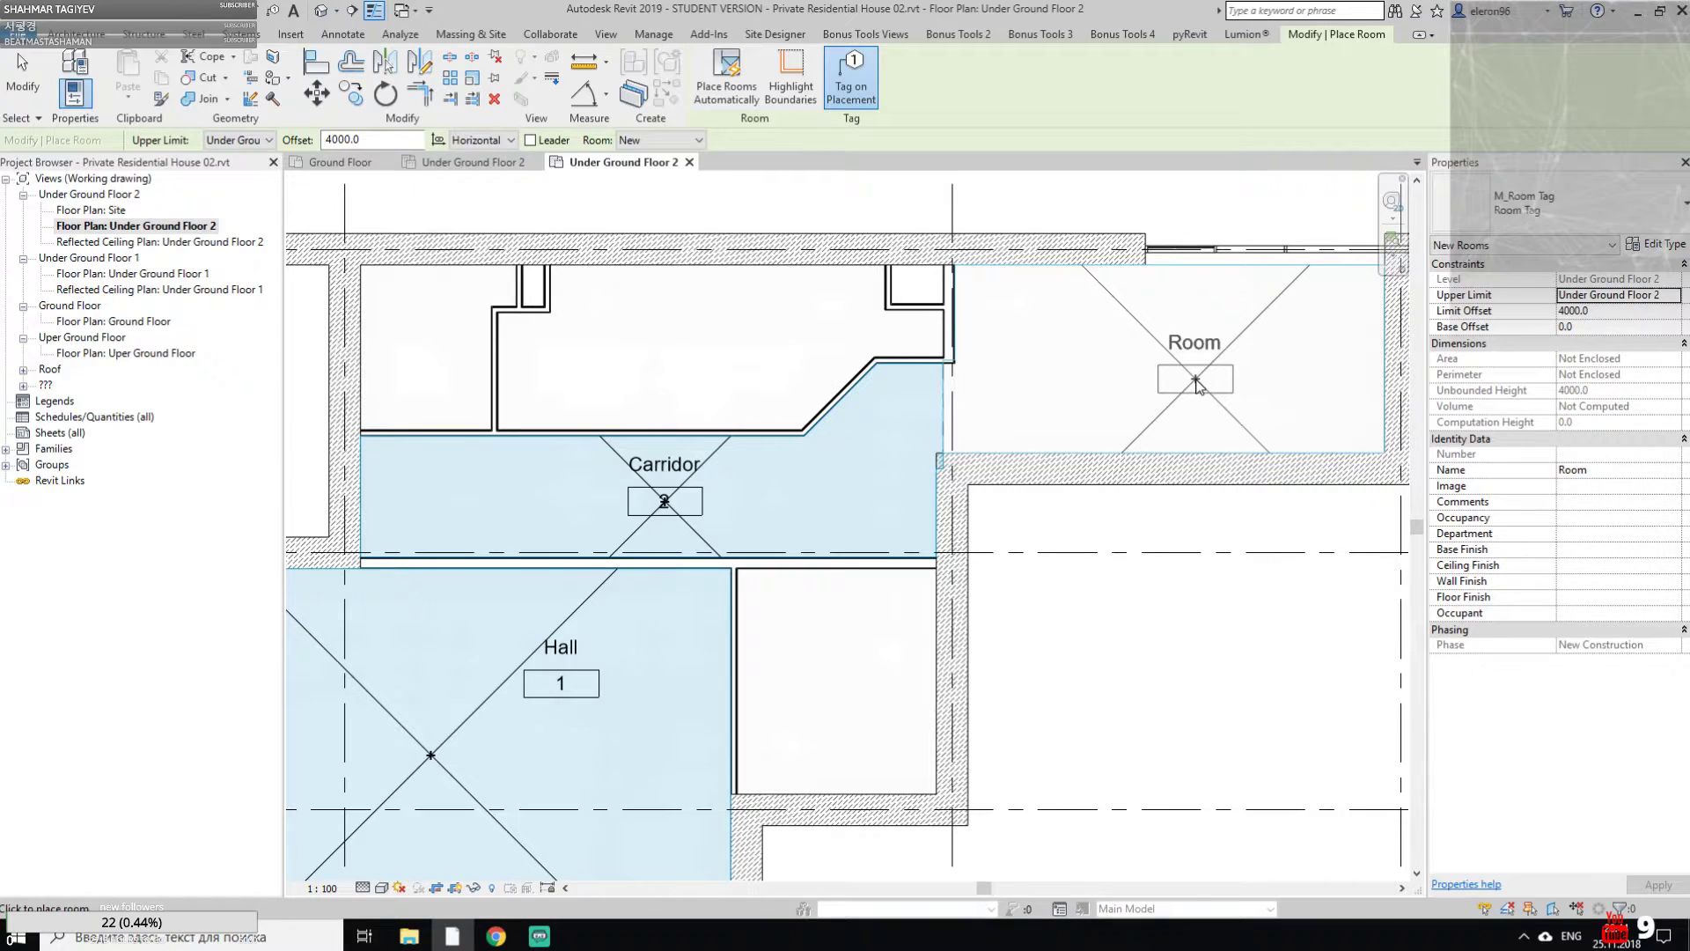
key(Escape)
Draw an L-shaped room separation inside the Hall, from the upper wall down and about 5650 mm across to the glazed wall
scroll(1039, 299, down, 3)
scroll(891, 483, up, 5)
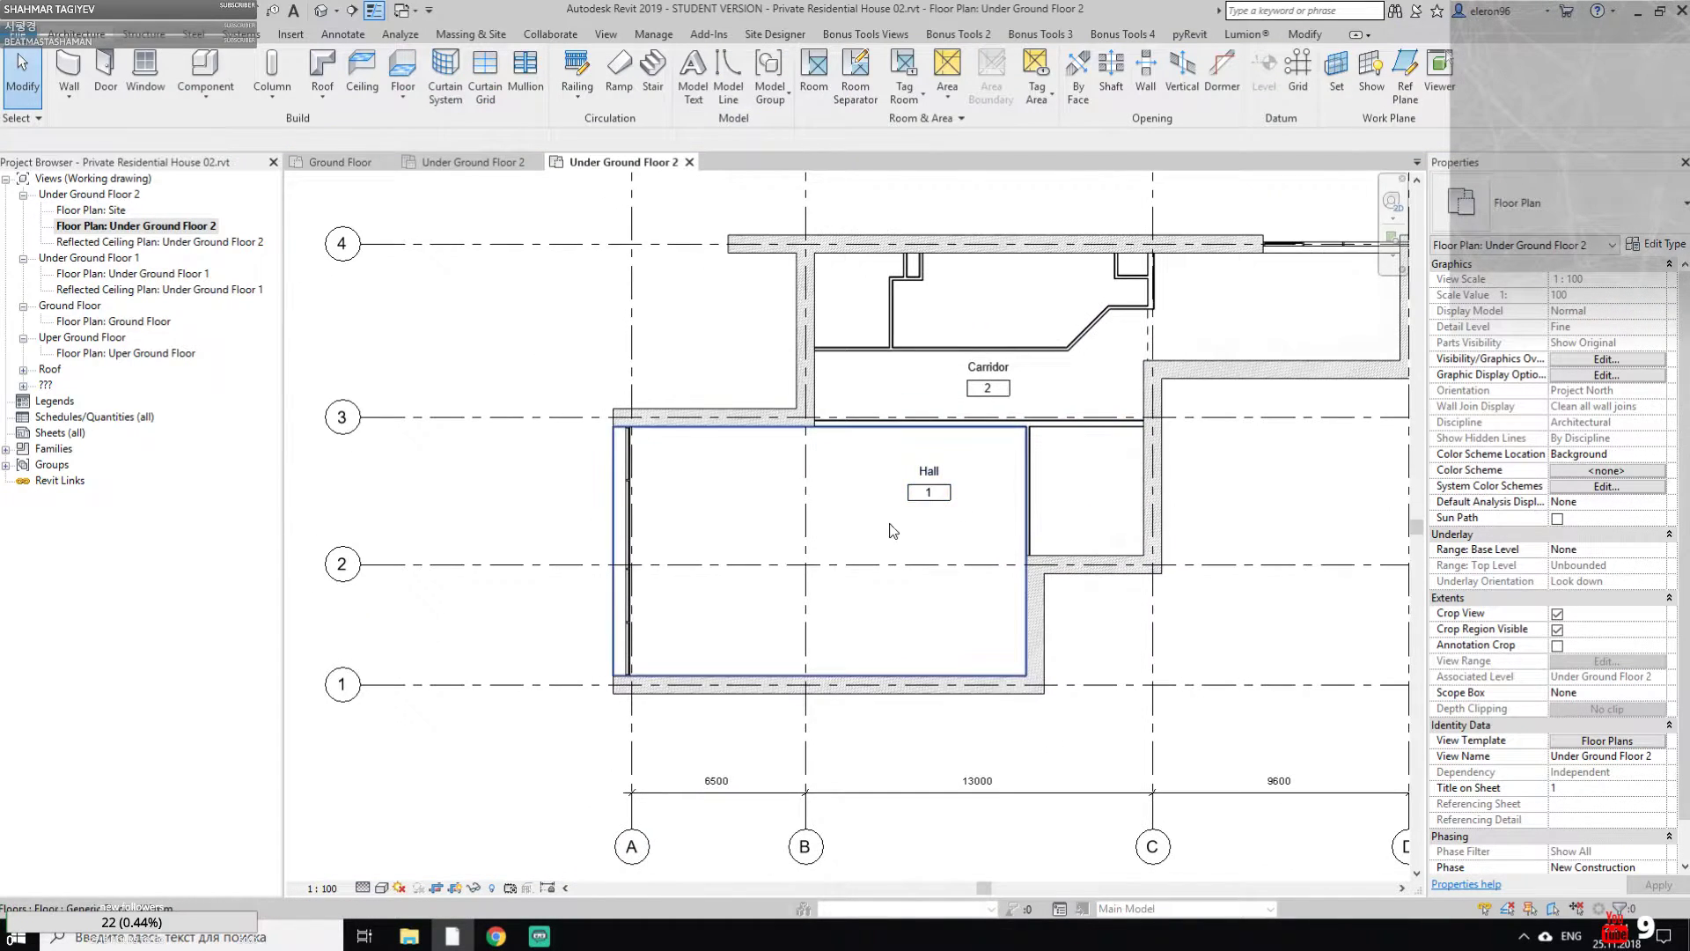
middle_drag(880, 545, 843, 519)
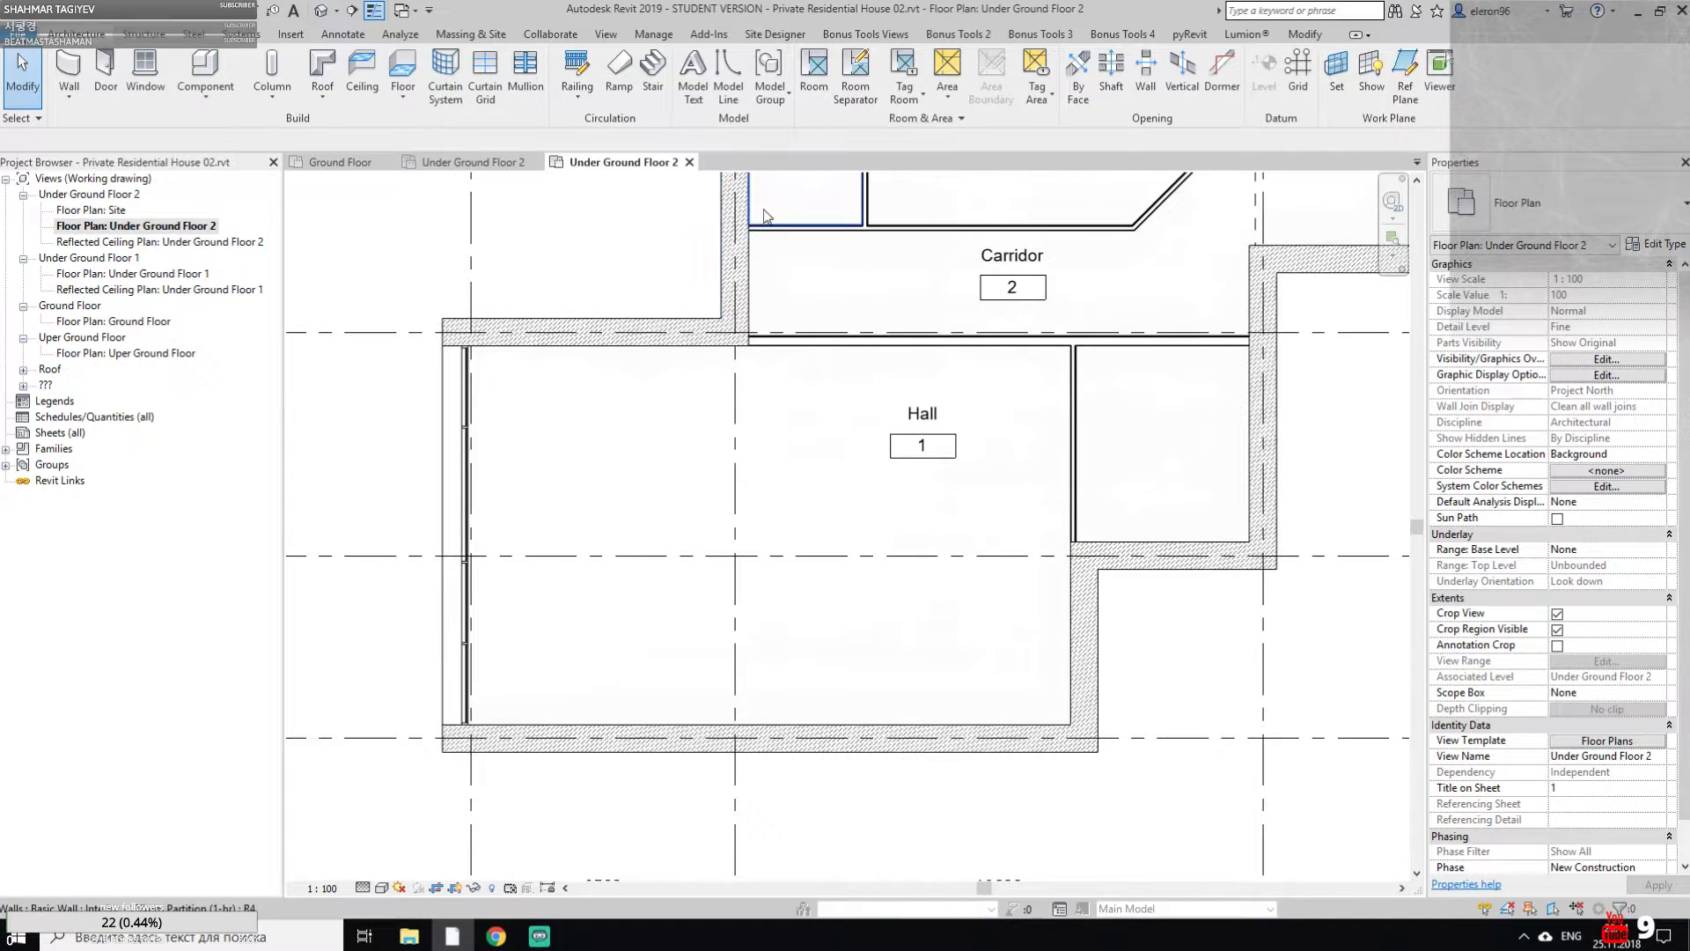
click(855, 72)
click(695, 345)
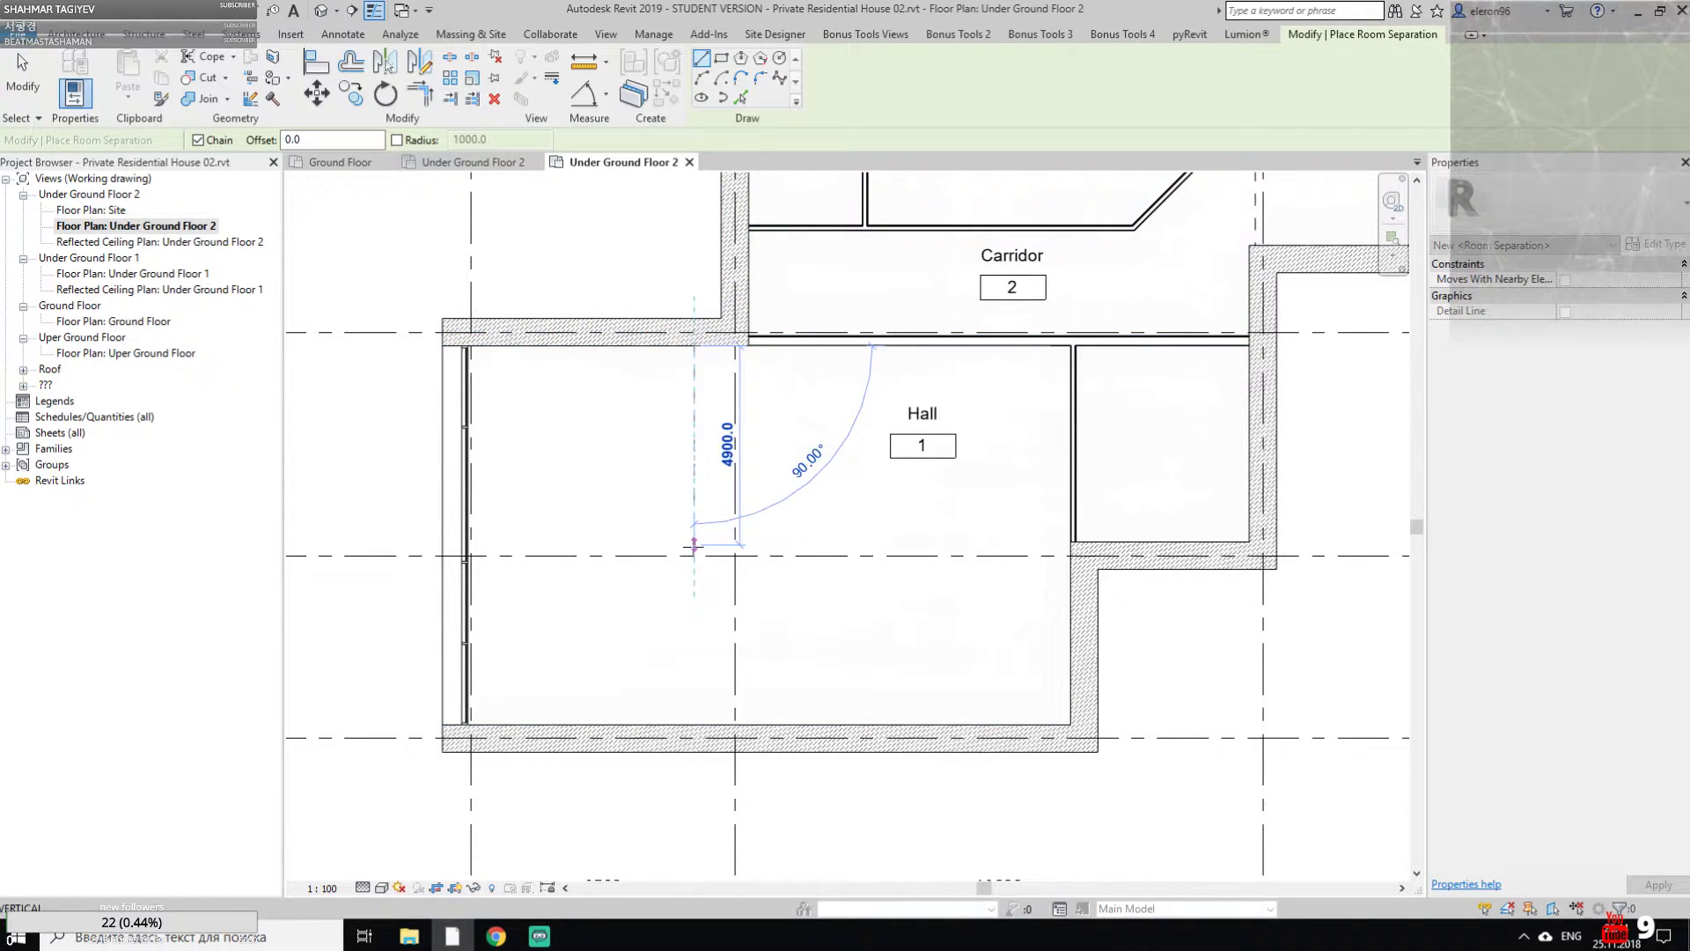
click(695, 601)
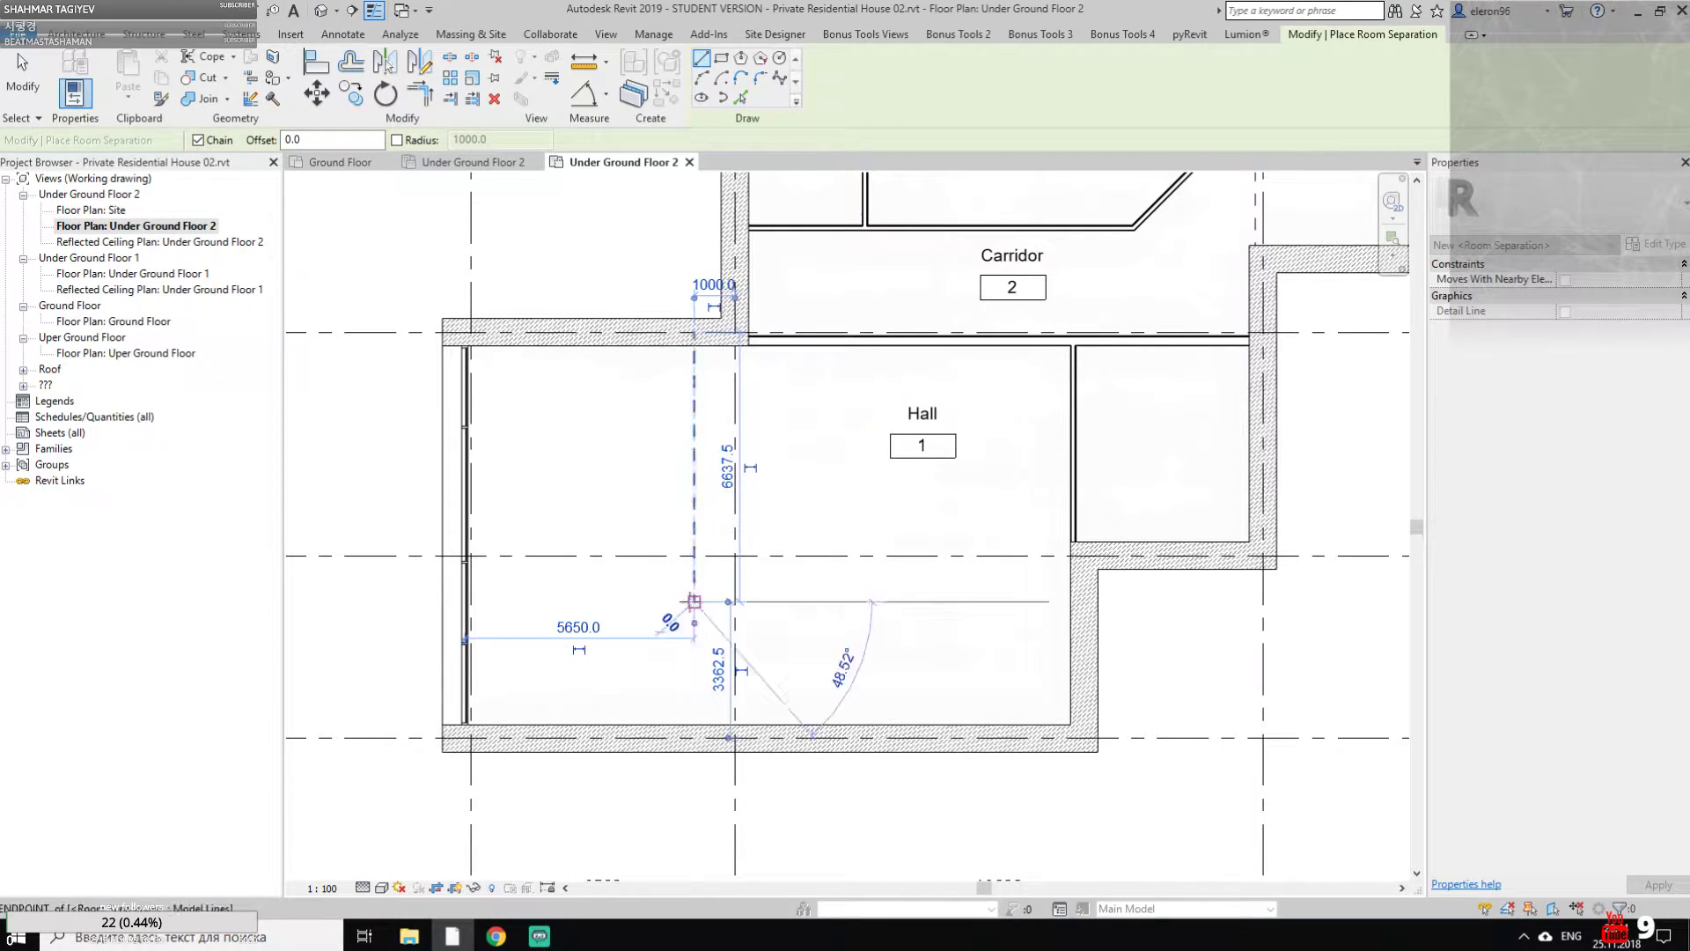
click(464, 601)
key(Escape)
key(Escape)
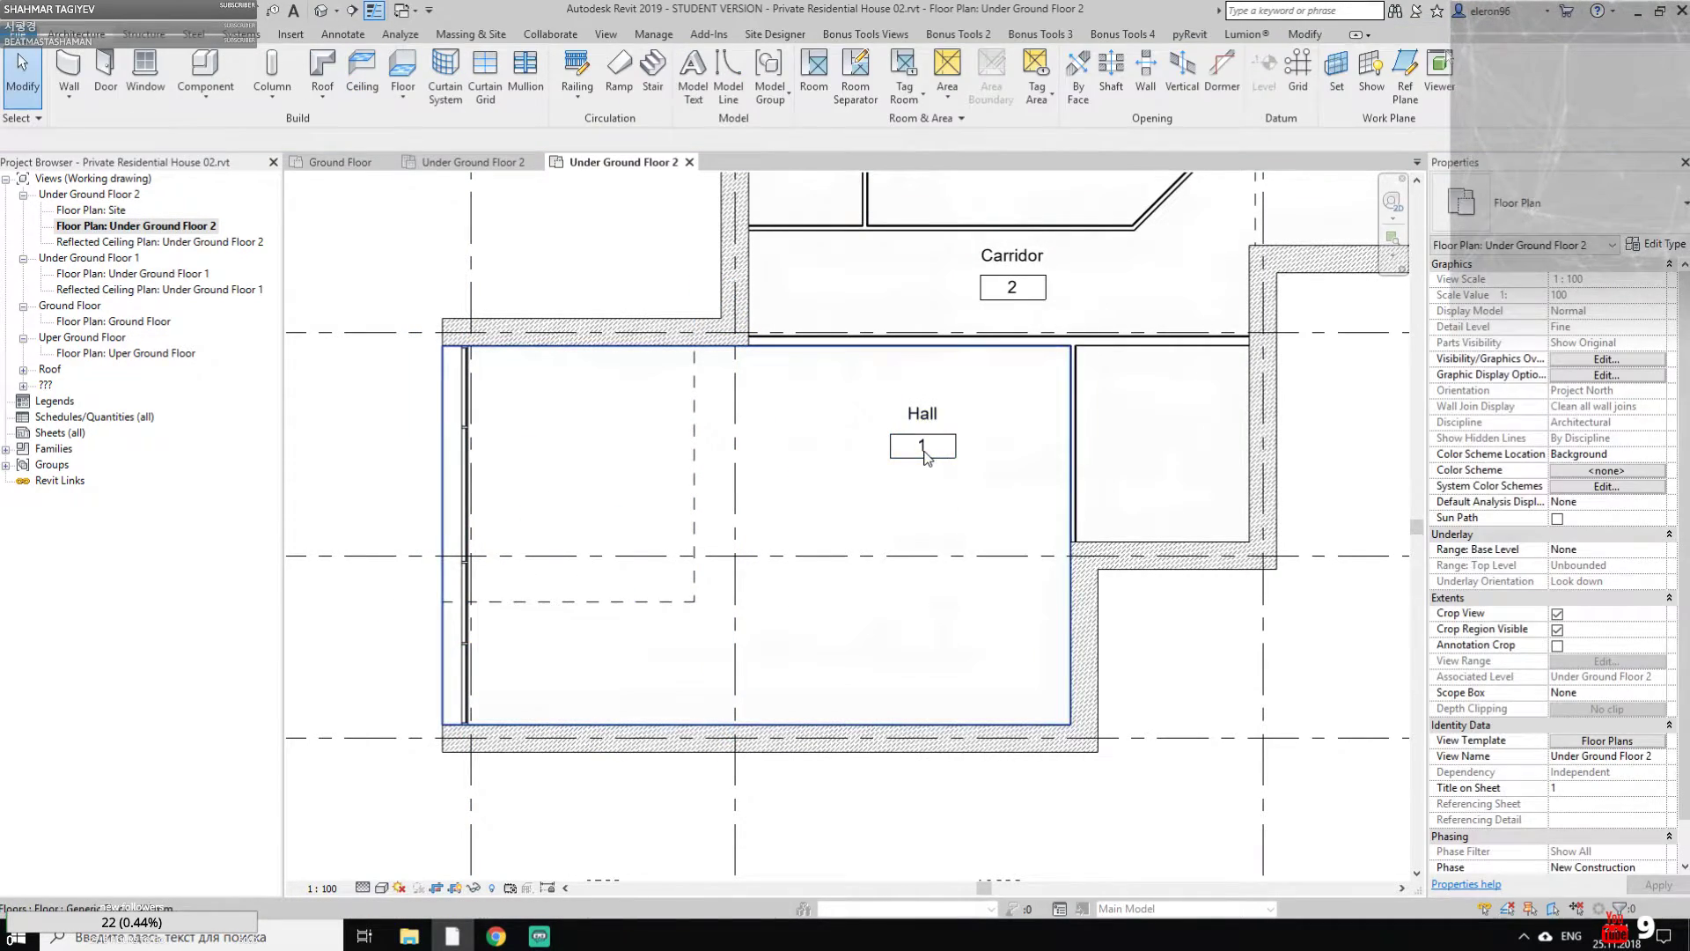
Select the Hall room to examine its separated boundary, and undo the L-shaped room separation lines
click(924, 455)
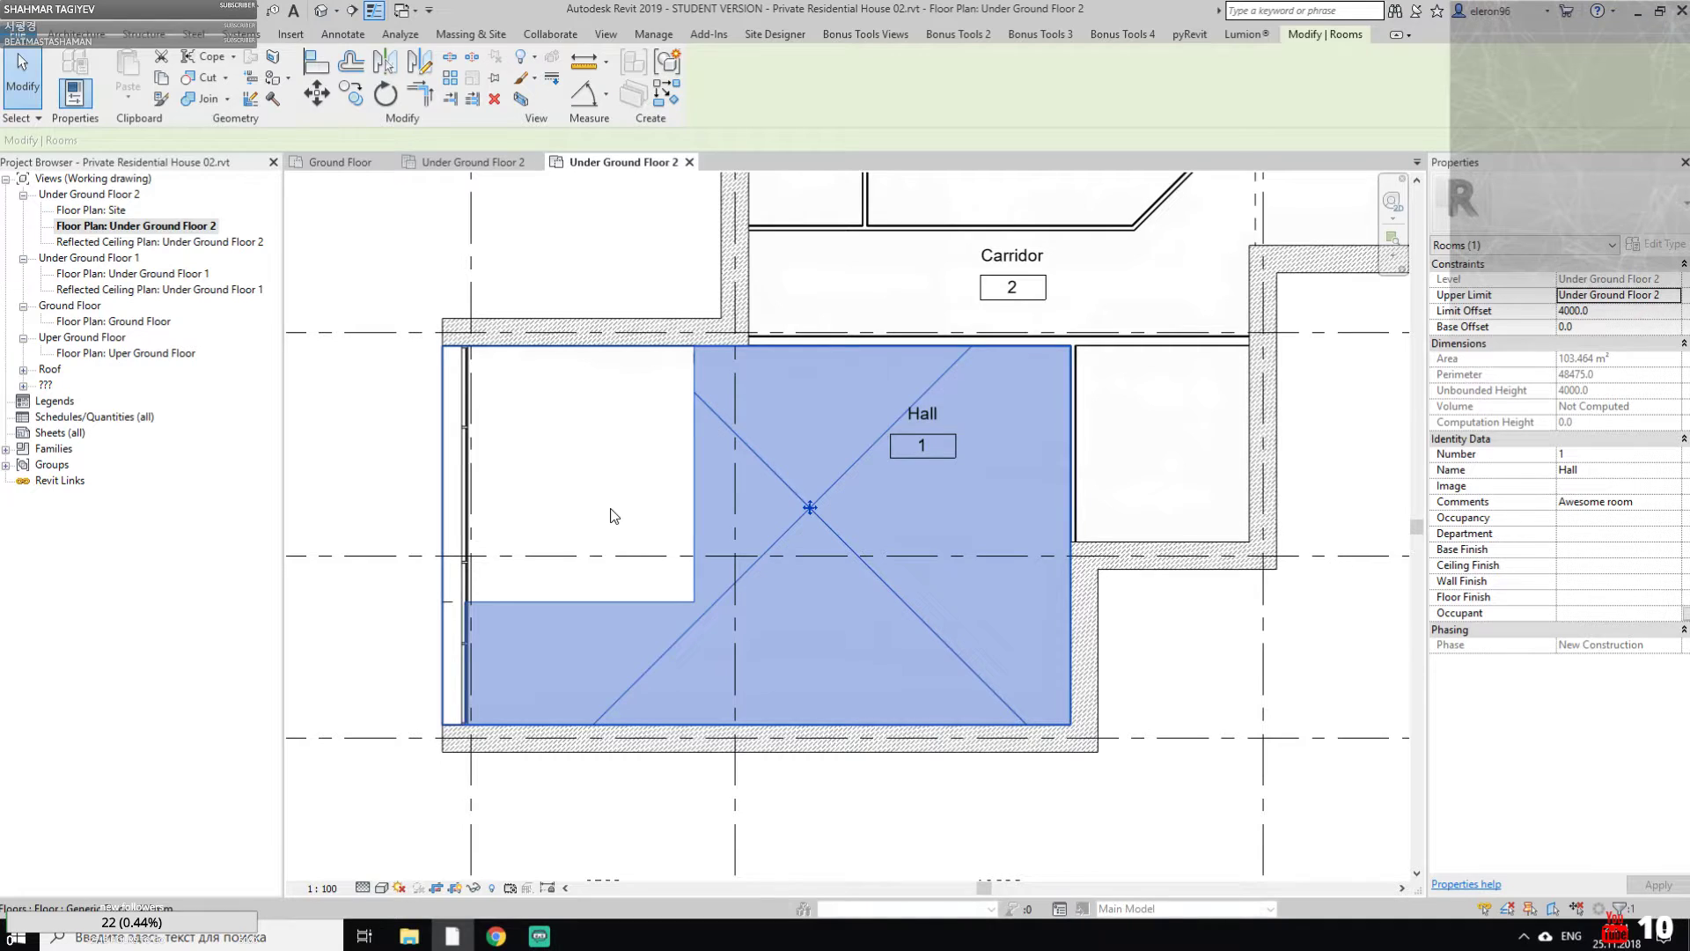
key(Escape)
key(Escape)
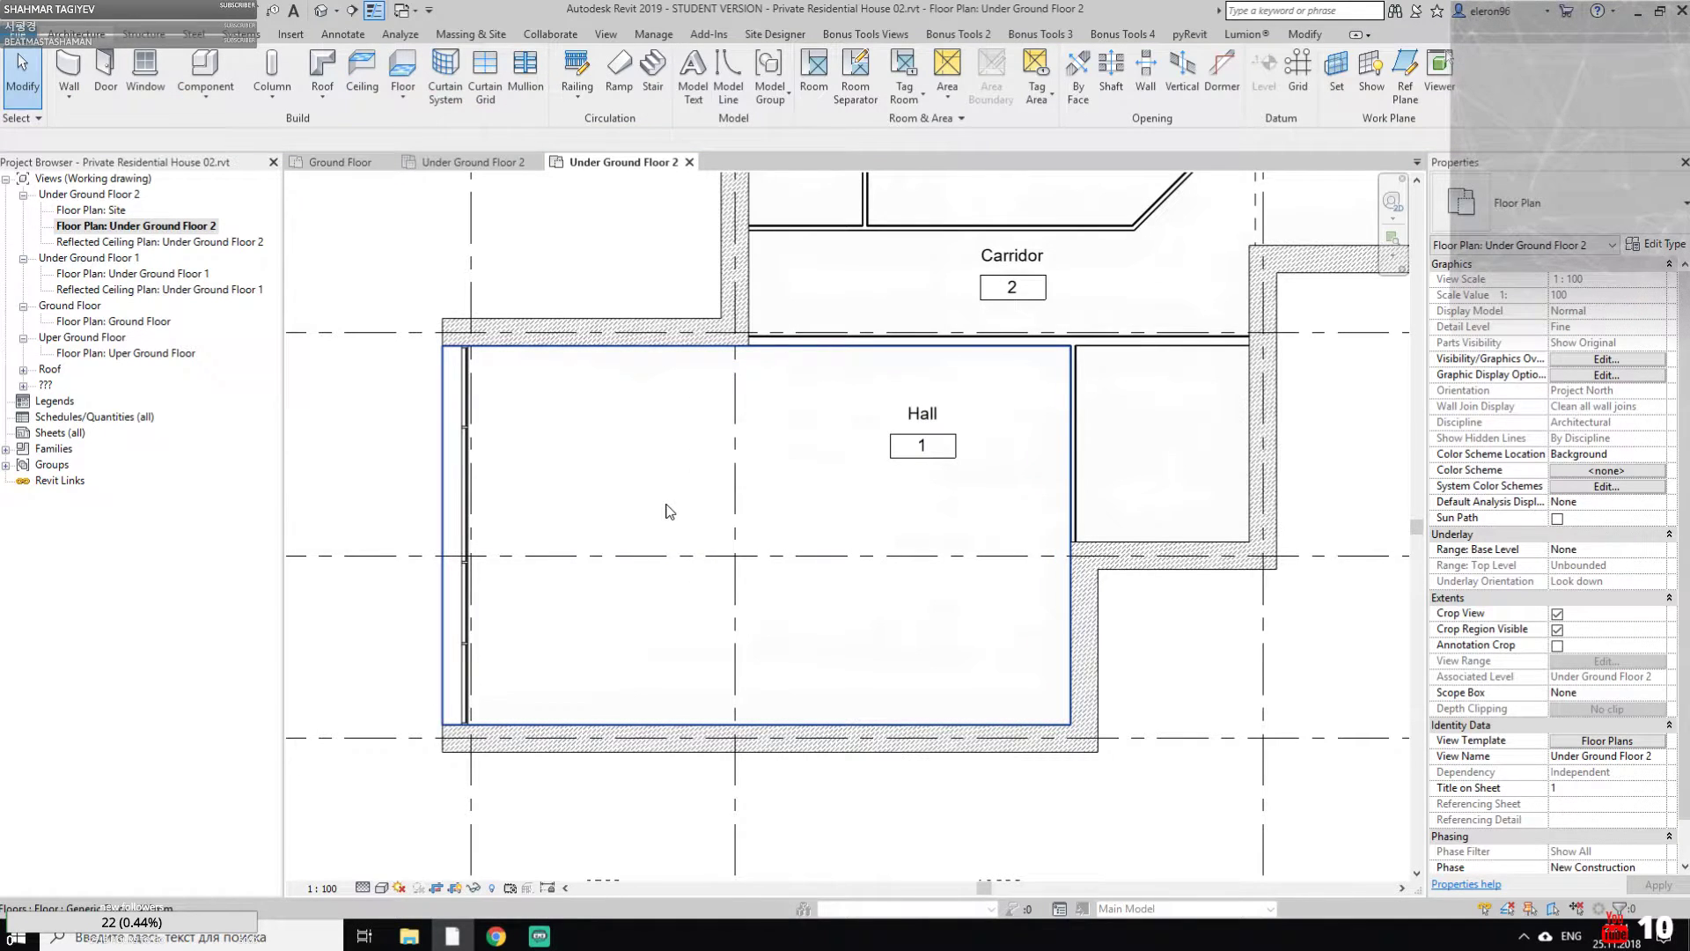
Open the color scheme settings and set the scheme category to Rooms
middle_drag(975, 578, 913, 613)
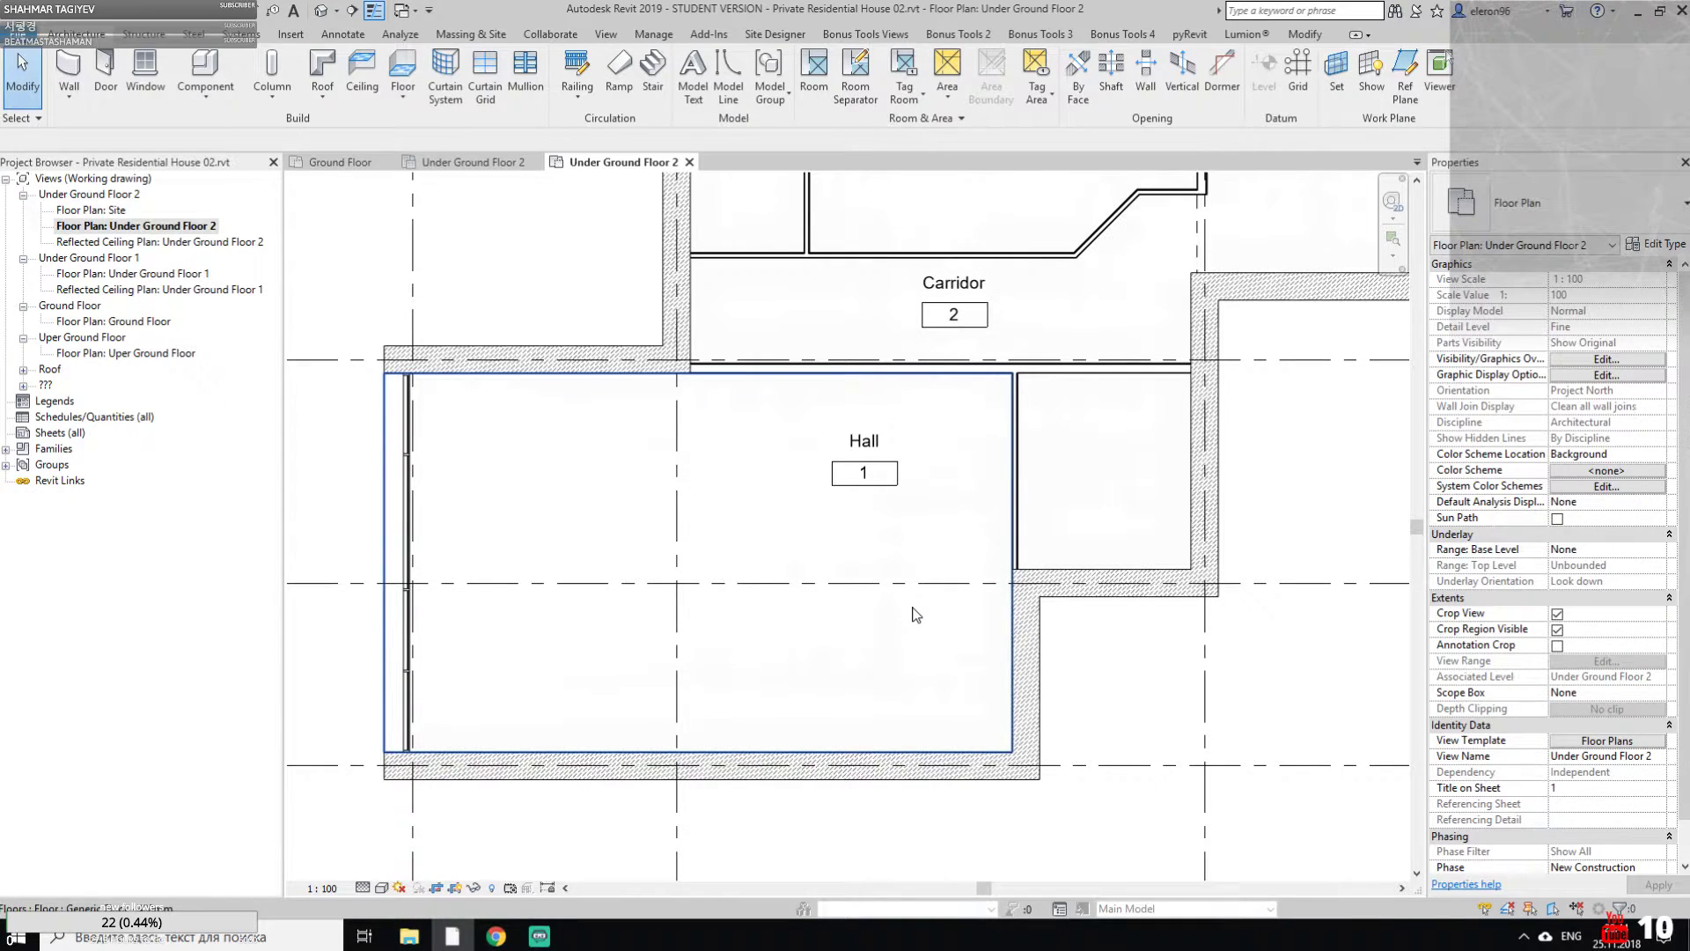
click(962, 119)
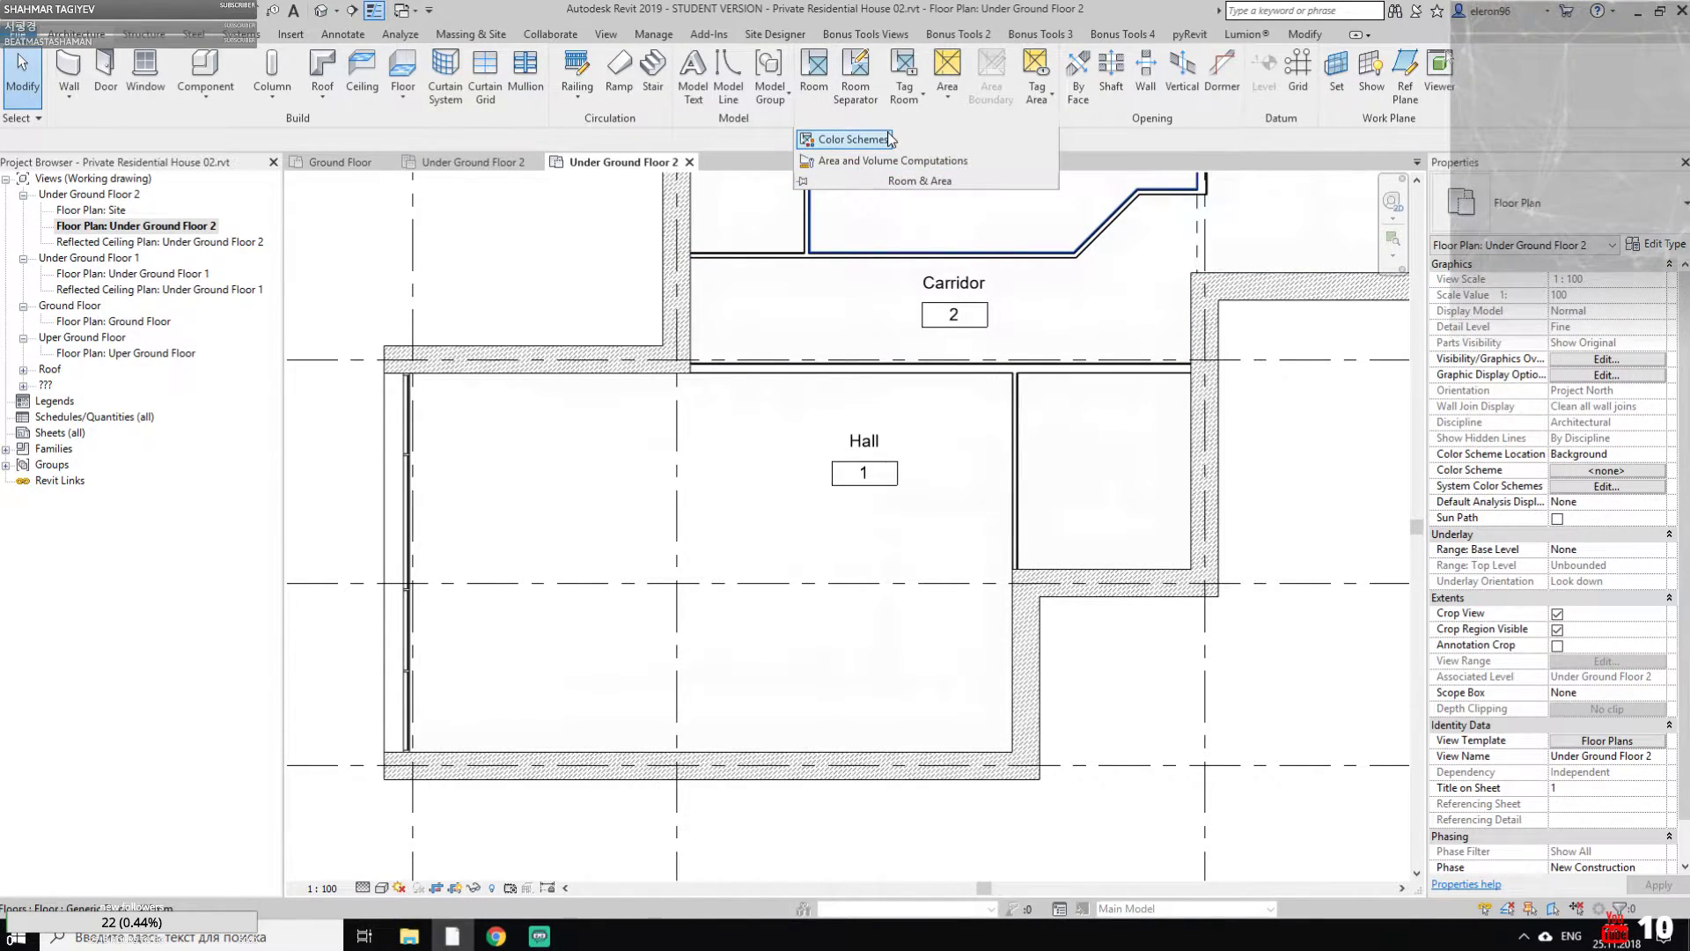
click(878, 145)
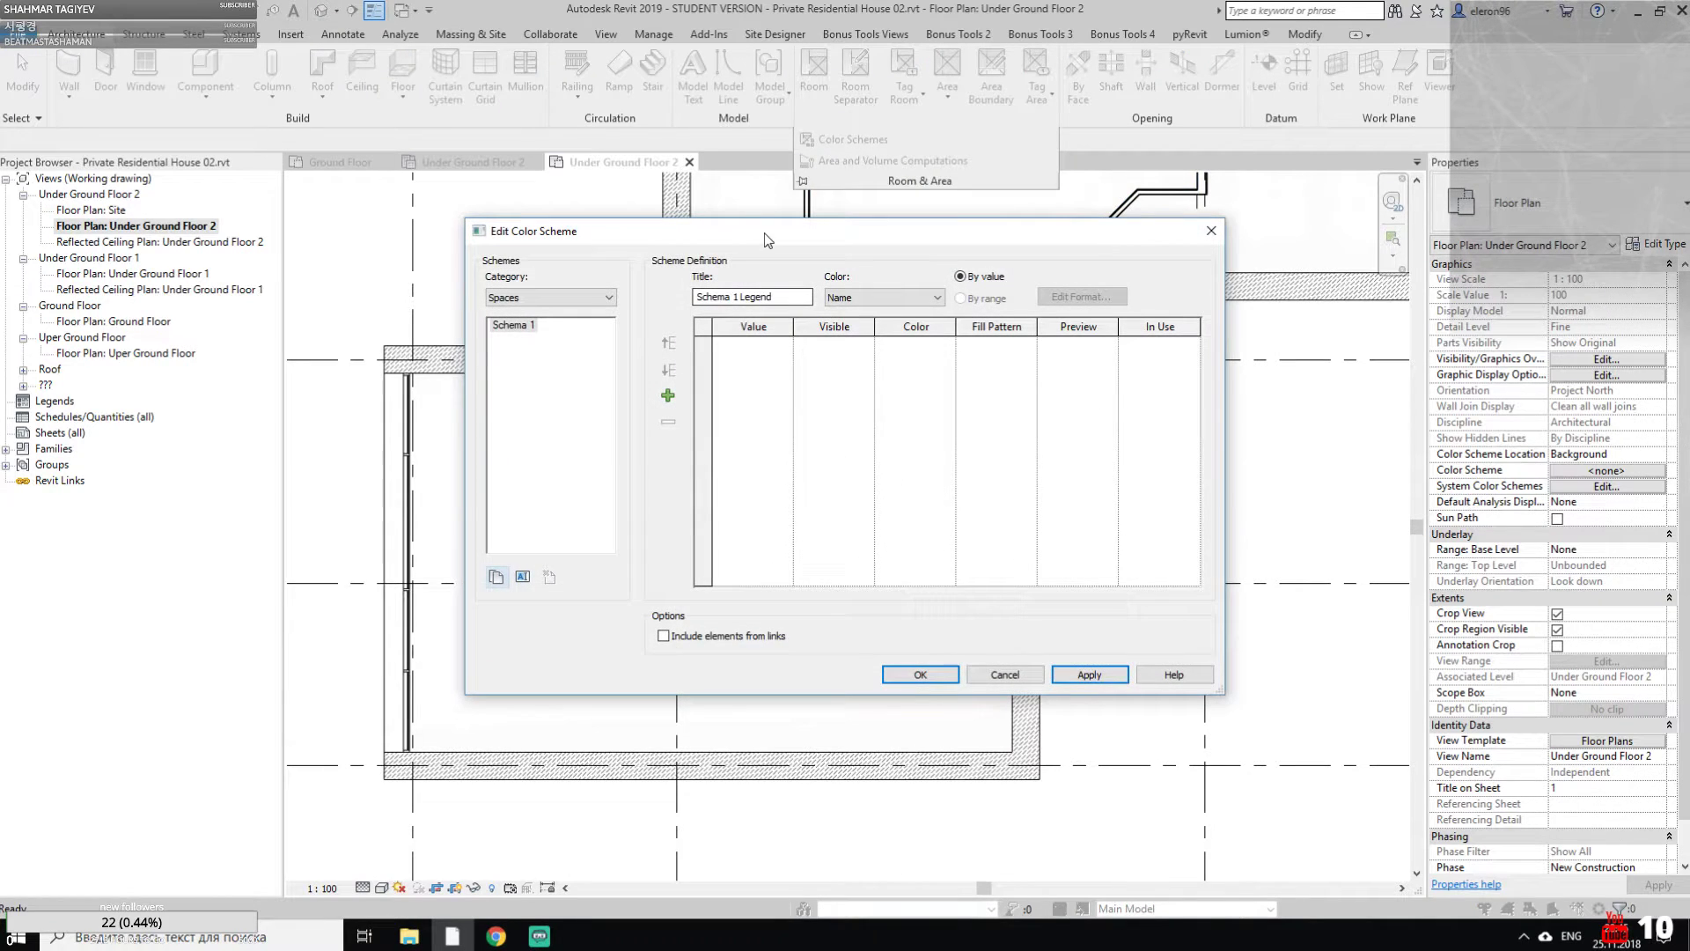
click(490, 283)
click(469, 357)
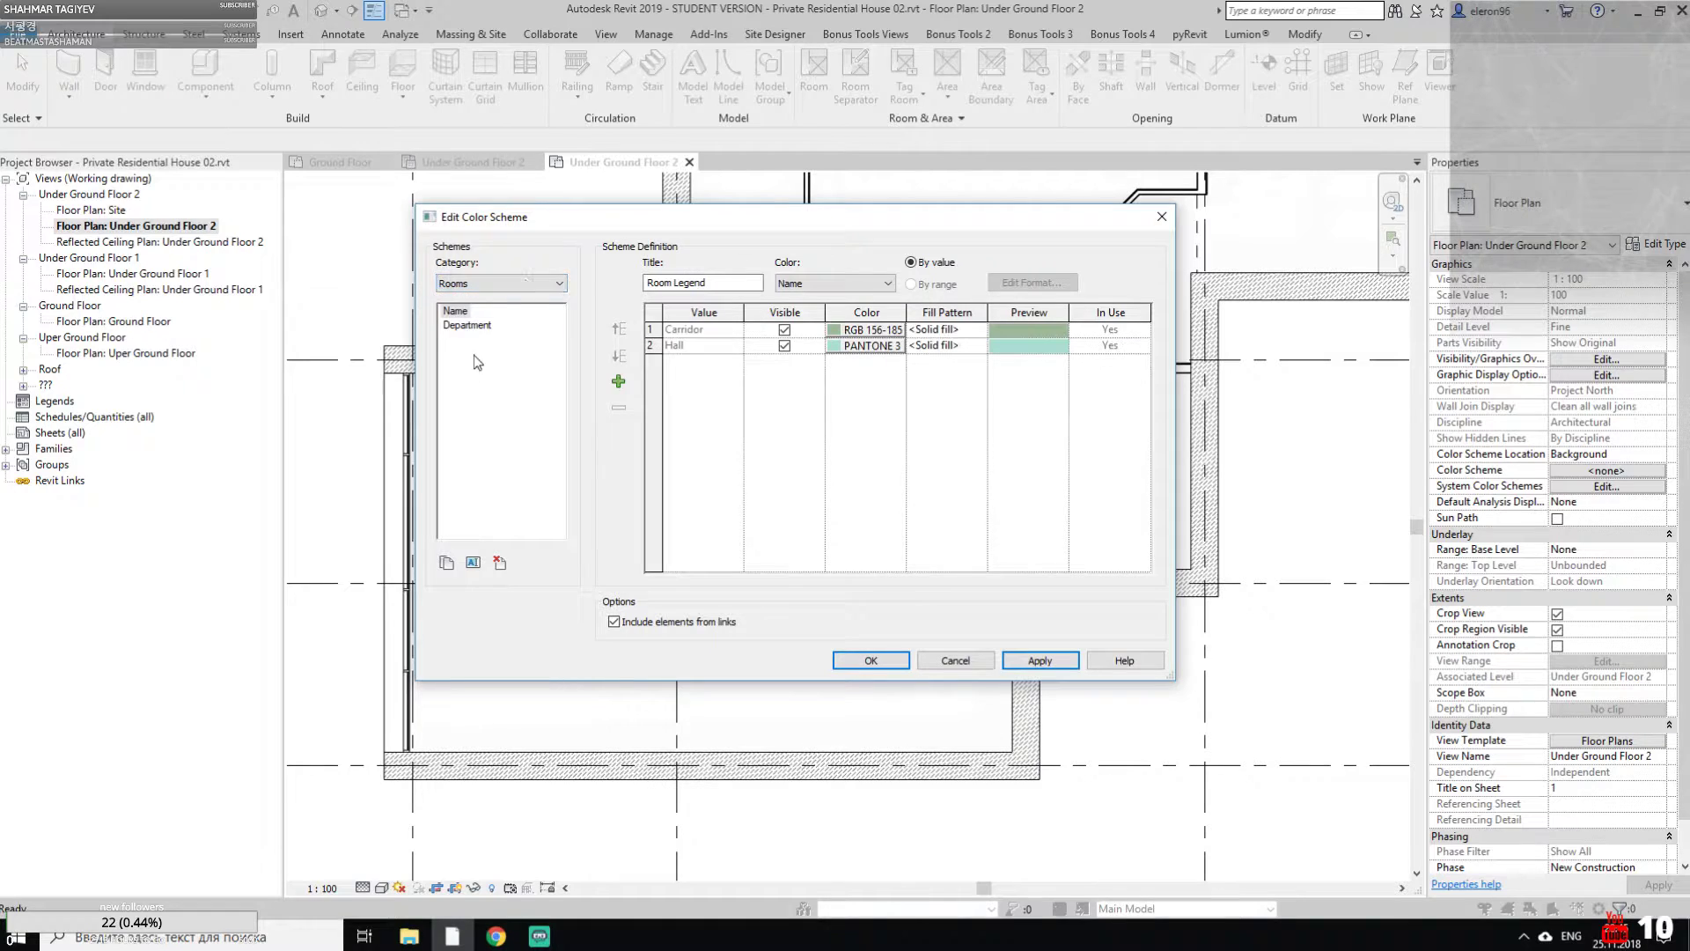
drag(532, 220, 667, 208)
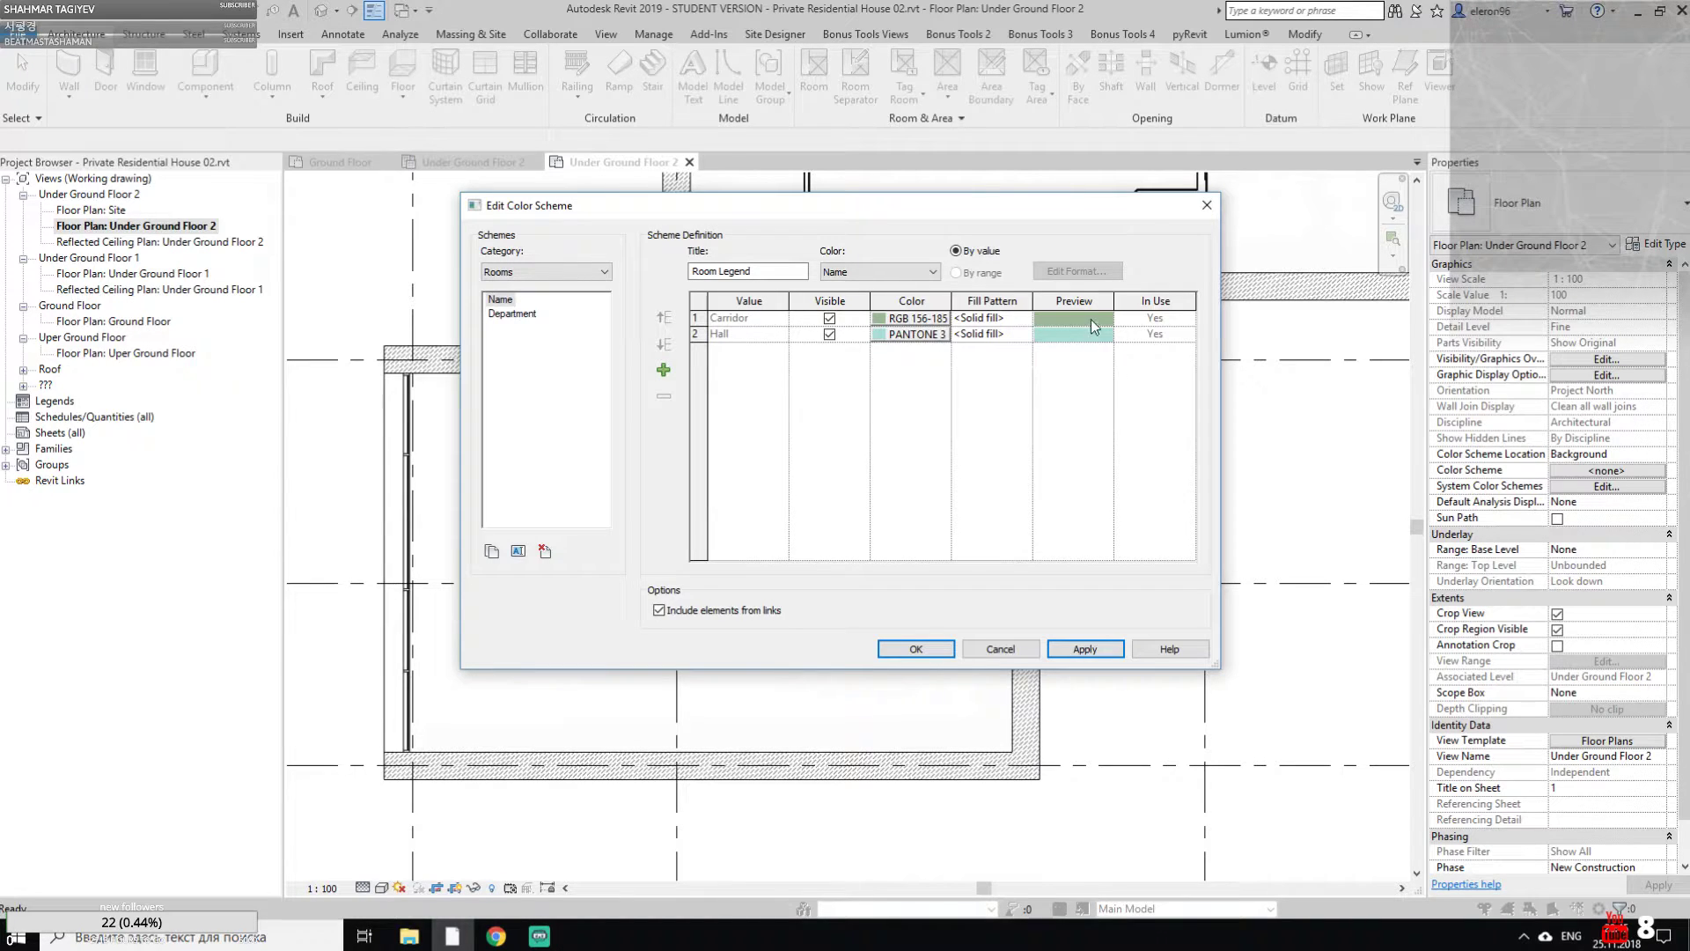
Add WC and Kitchen entries to the Name color scheme for rooms
click(664, 371)
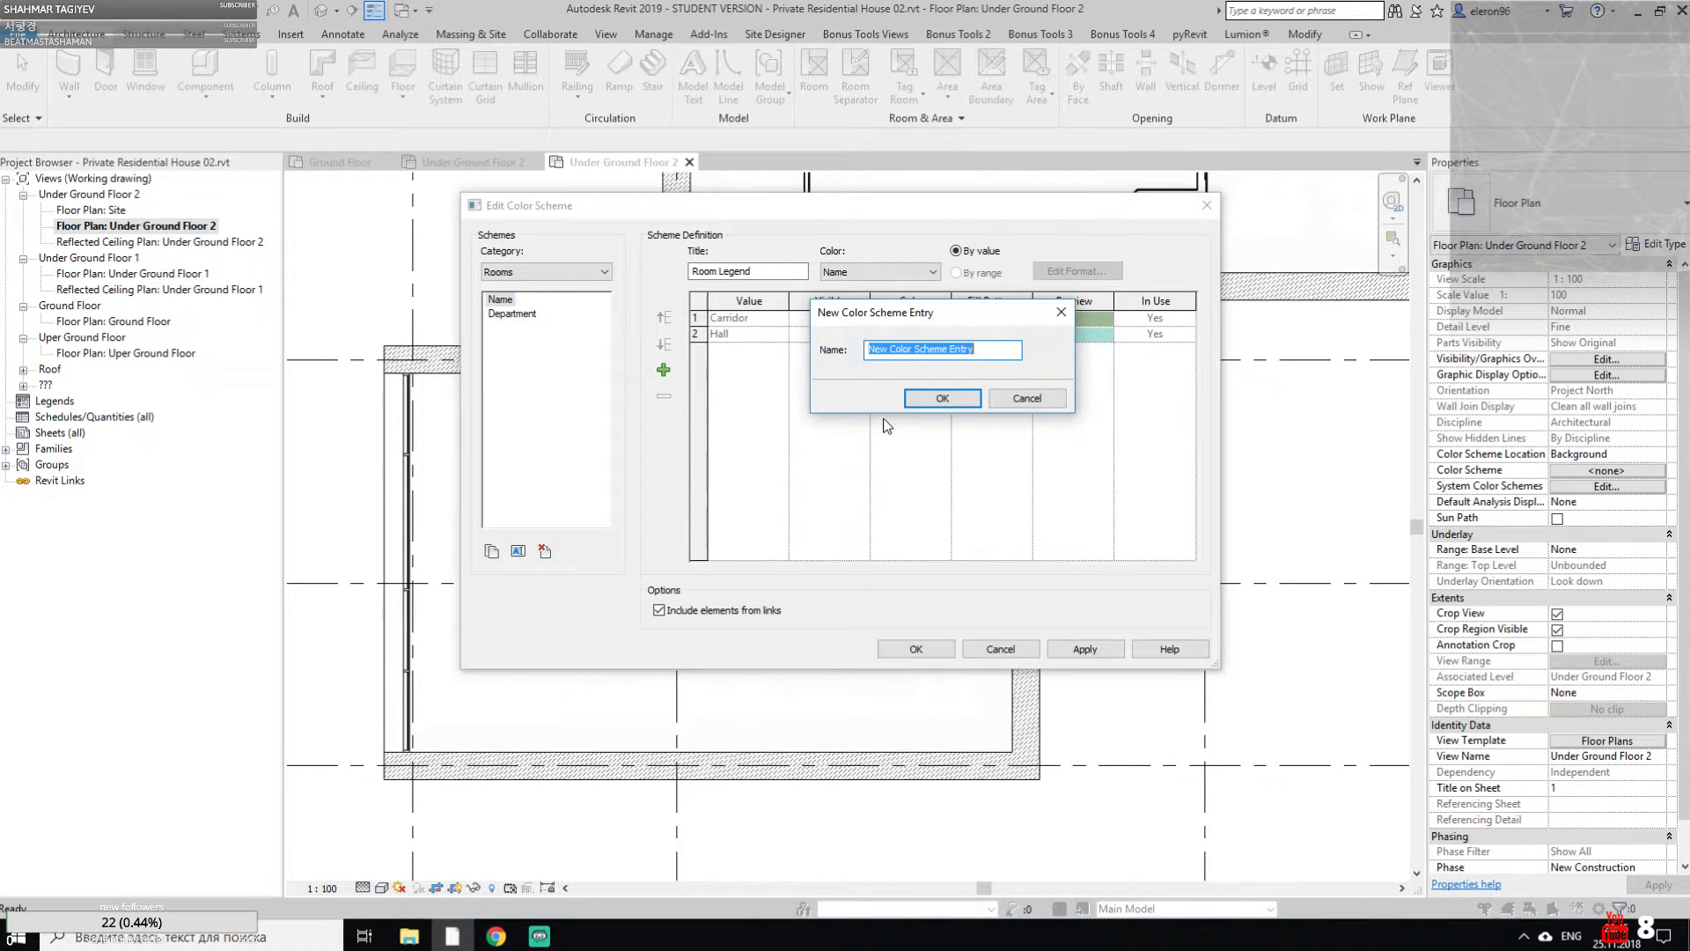
text(WC)
click(941, 398)
click(663, 371)
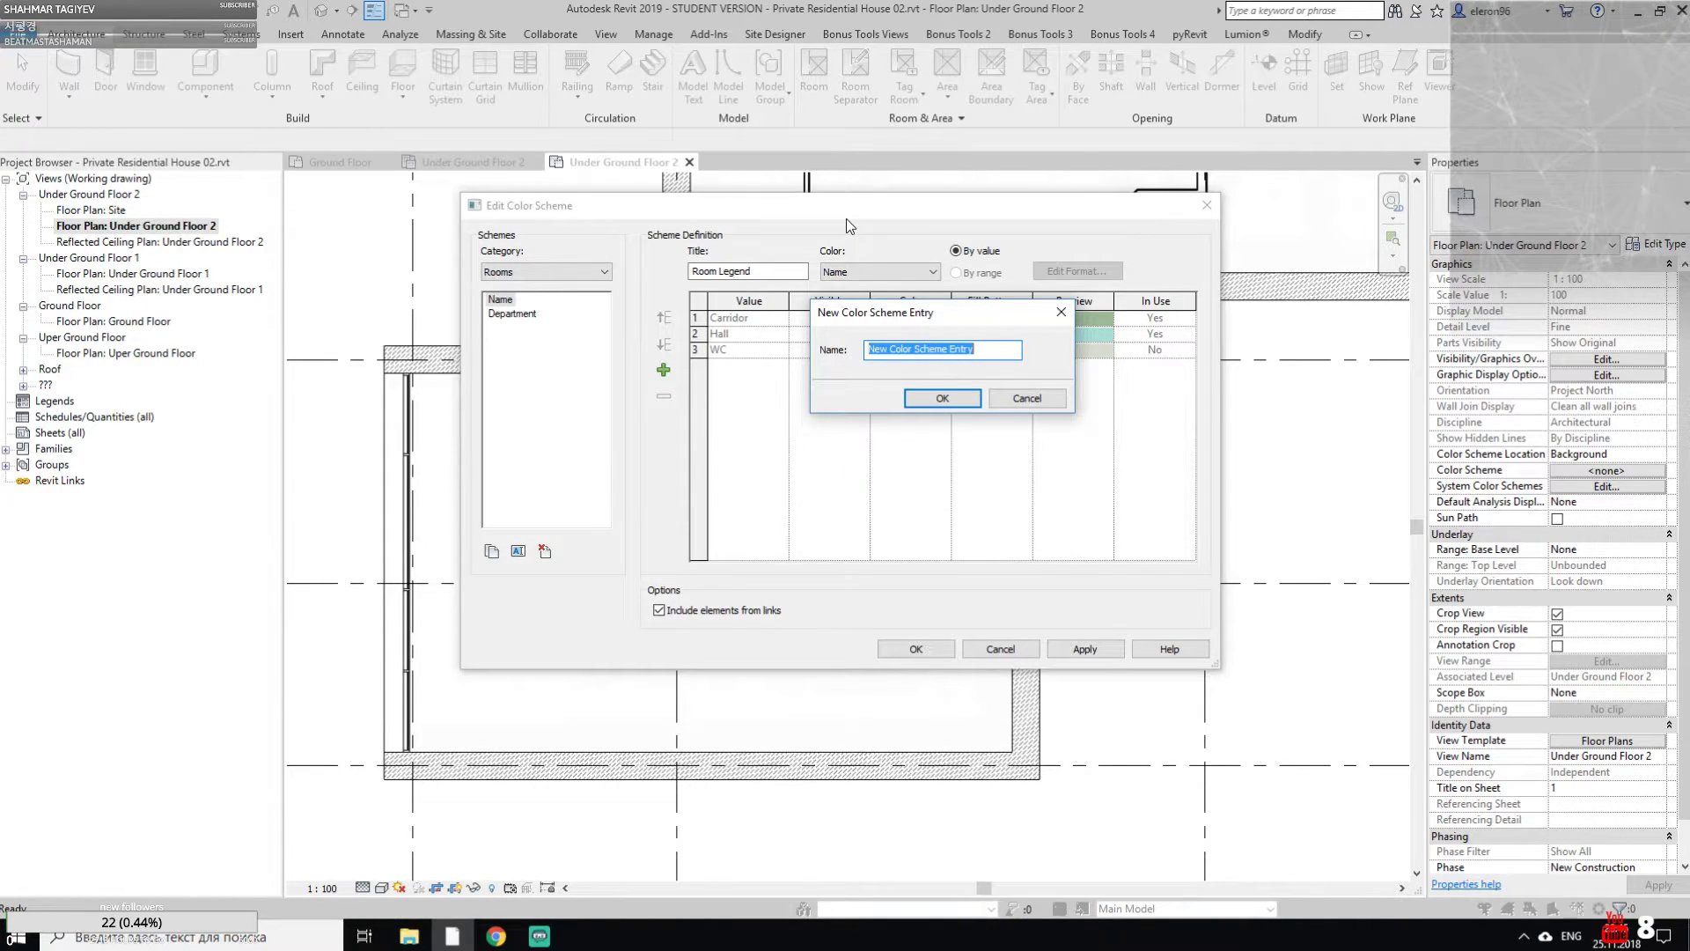
text(Kitchen)
click(964, 399)
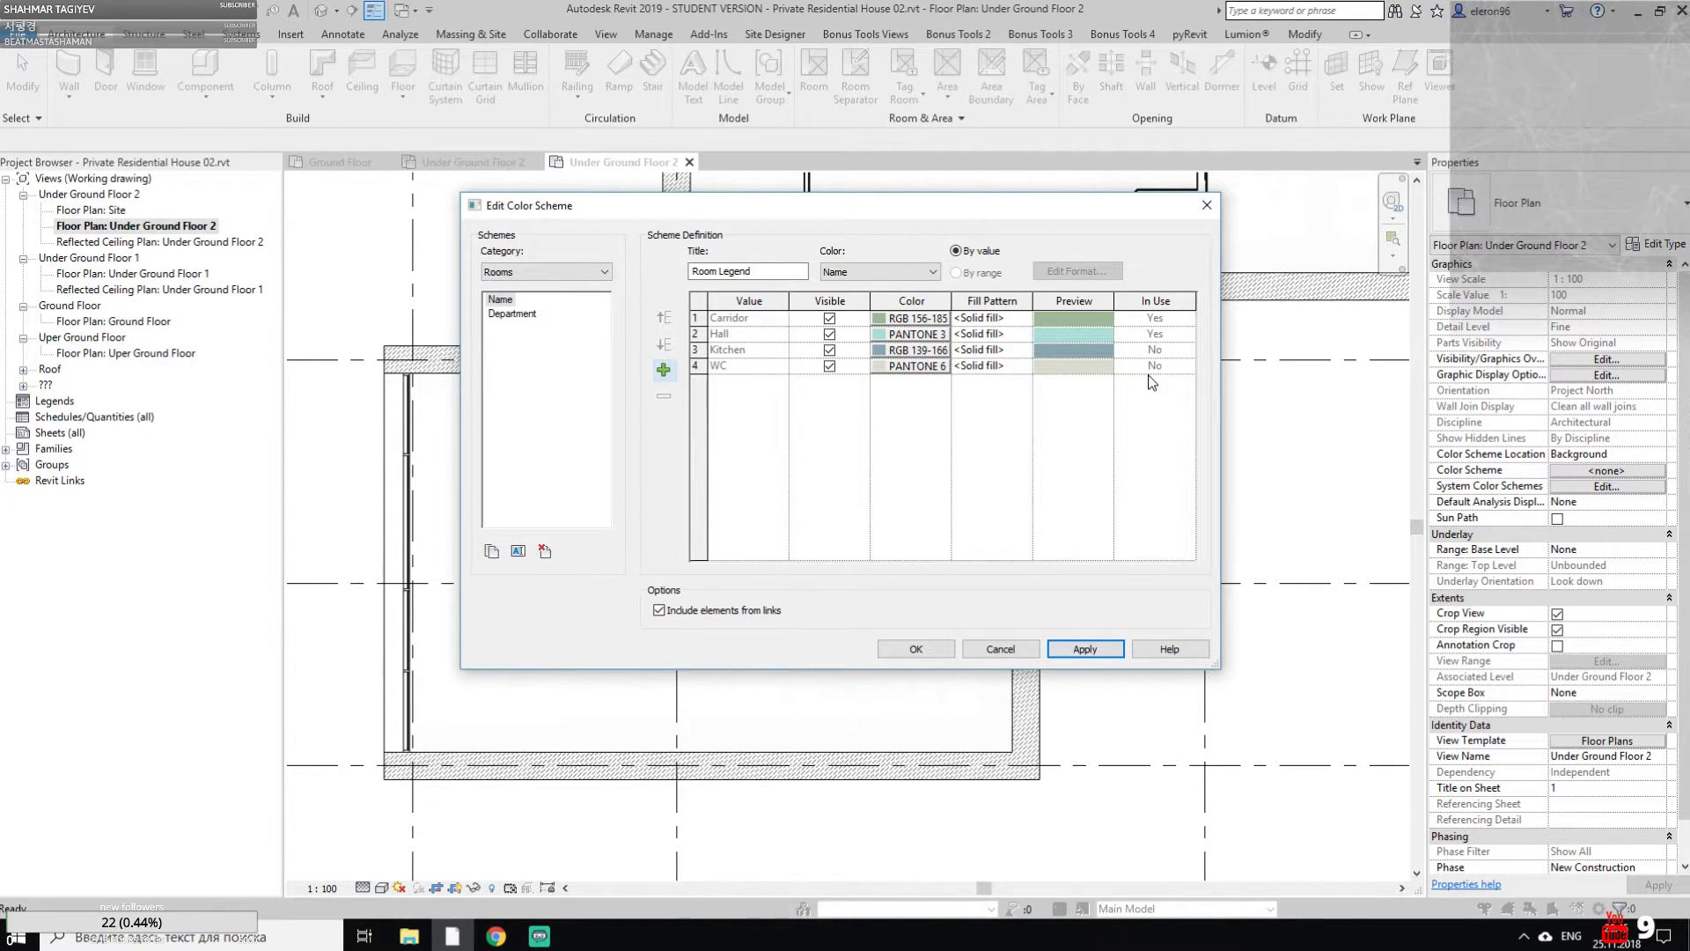
Browse the available fill patterns for the WC entry, keeping Solid fill
click(982, 366)
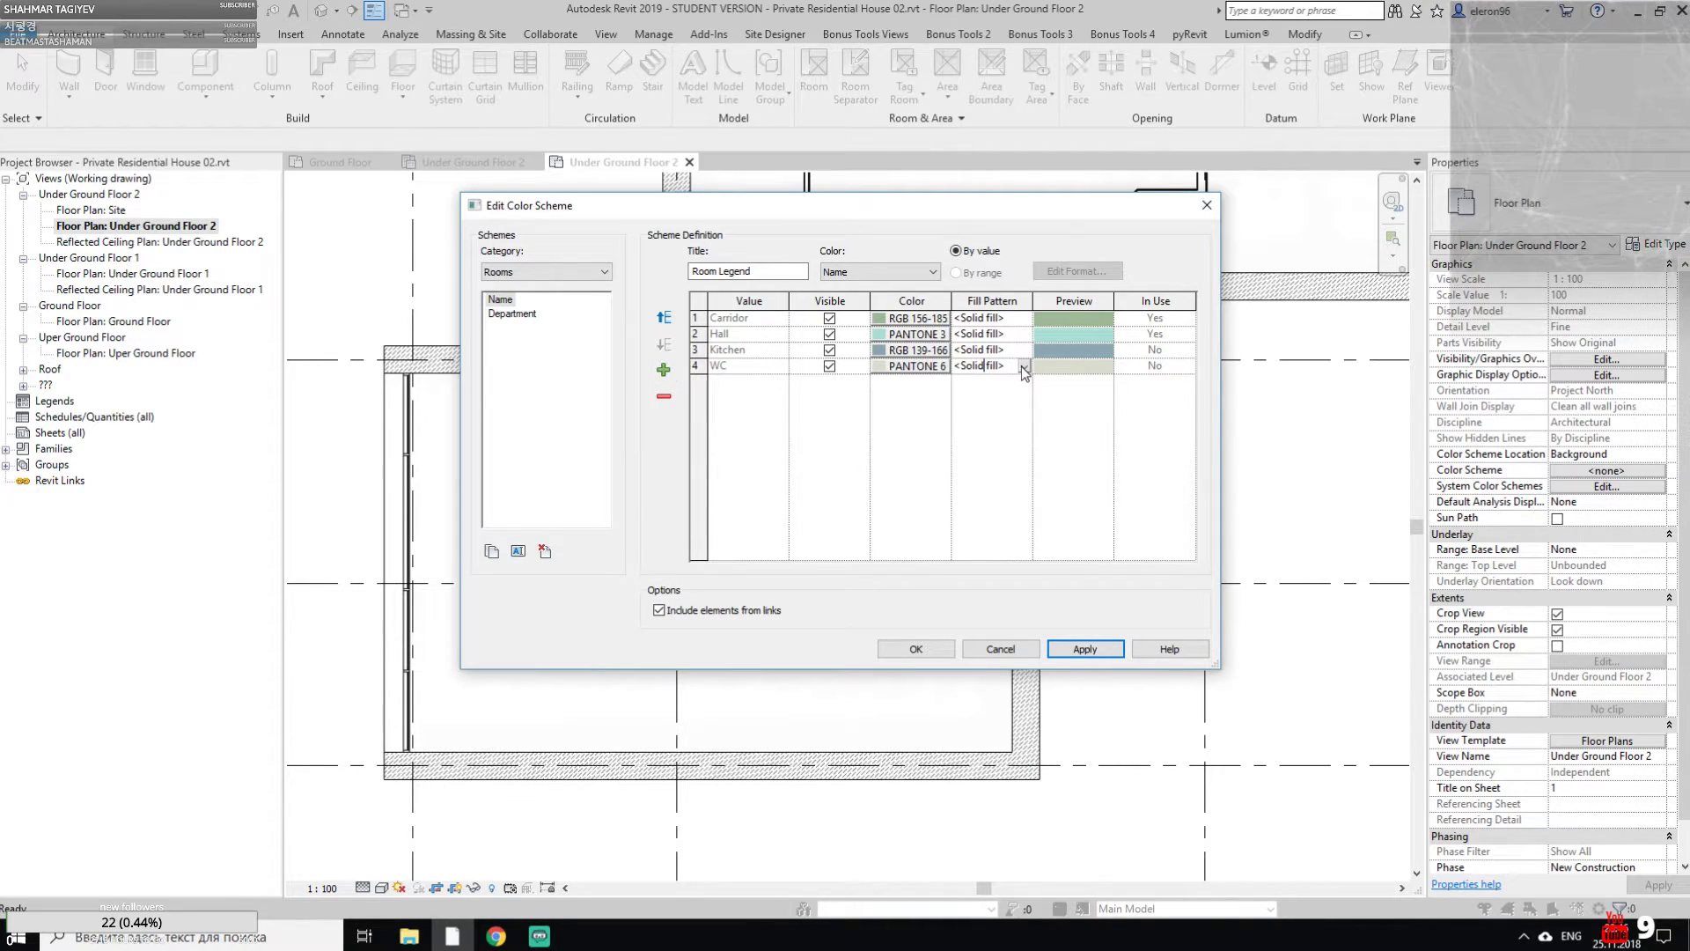
click(1022, 367)
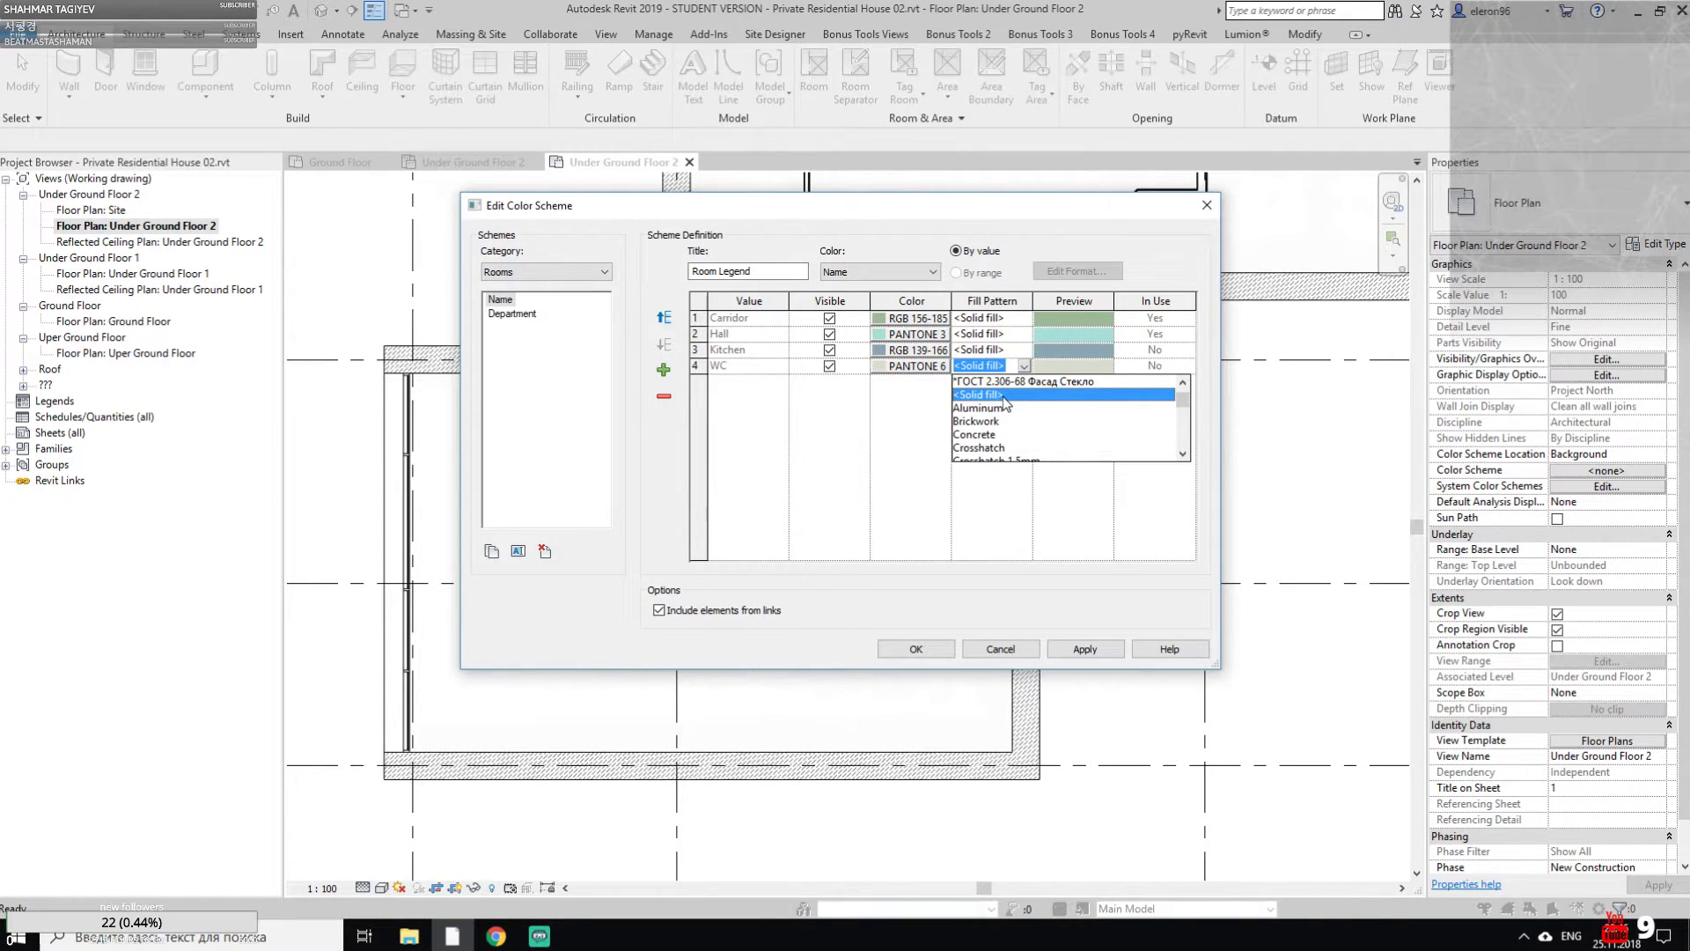
scroll(1014, 414, down, 3)
scroll(1014, 414, down, 6)
scroll(980, 426, up, 3)
scroll(996, 427, up, 3)
click(920, 419)
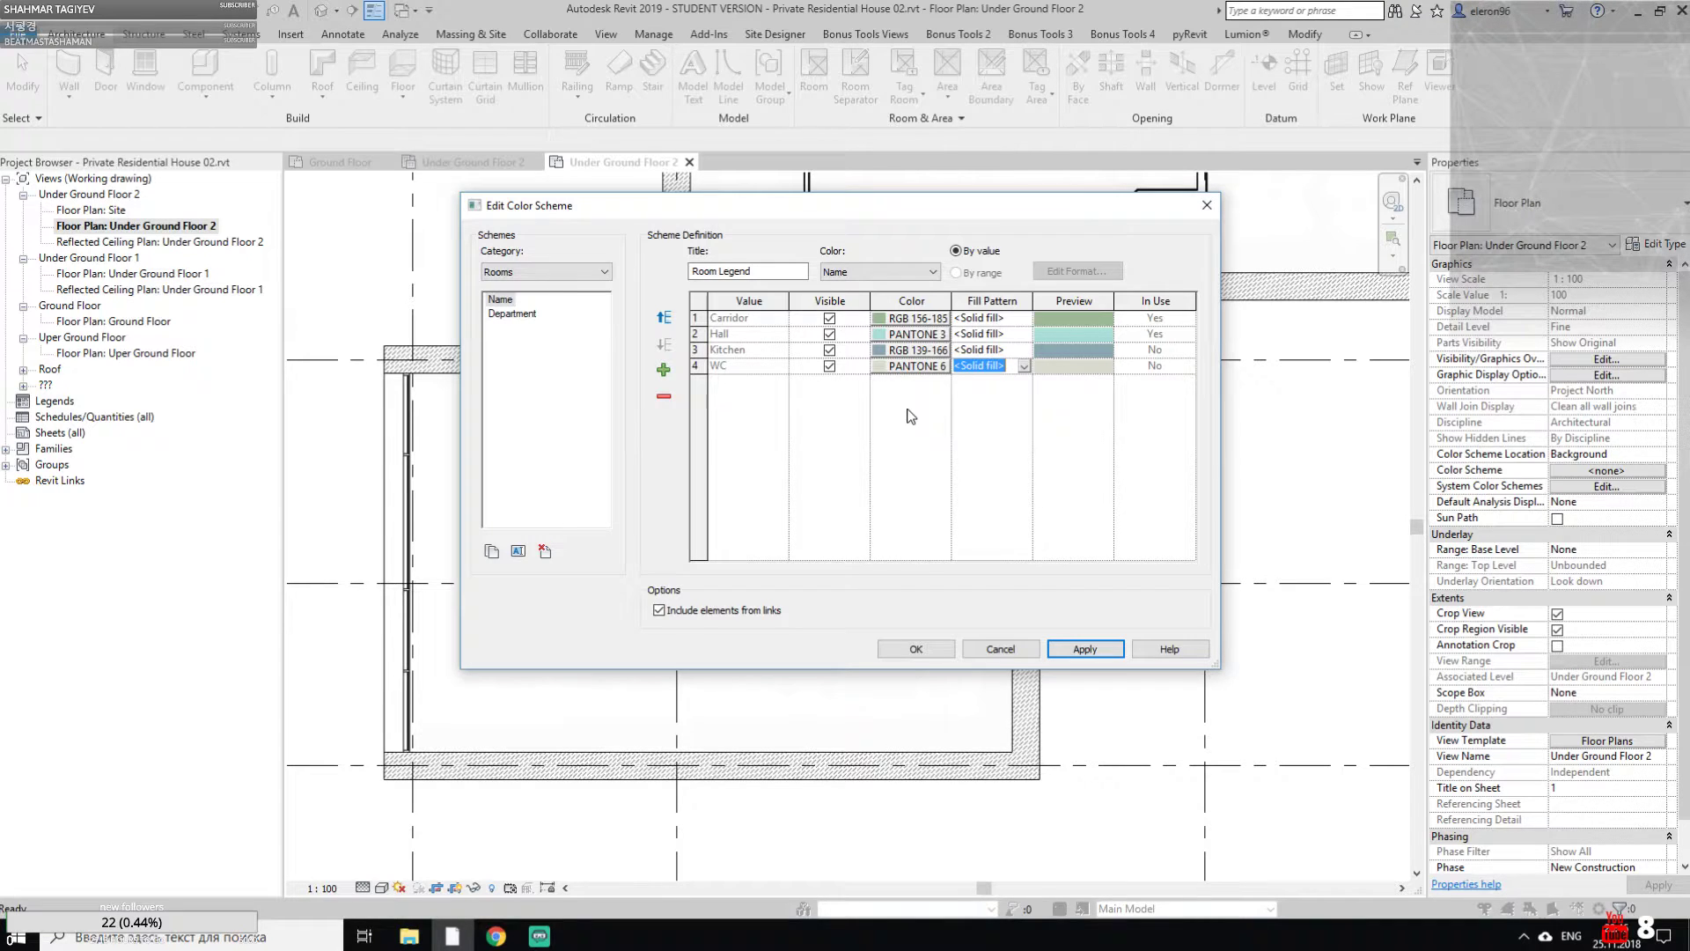
View the Department color scheme's definition and return to the Name scheme
click(500, 299)
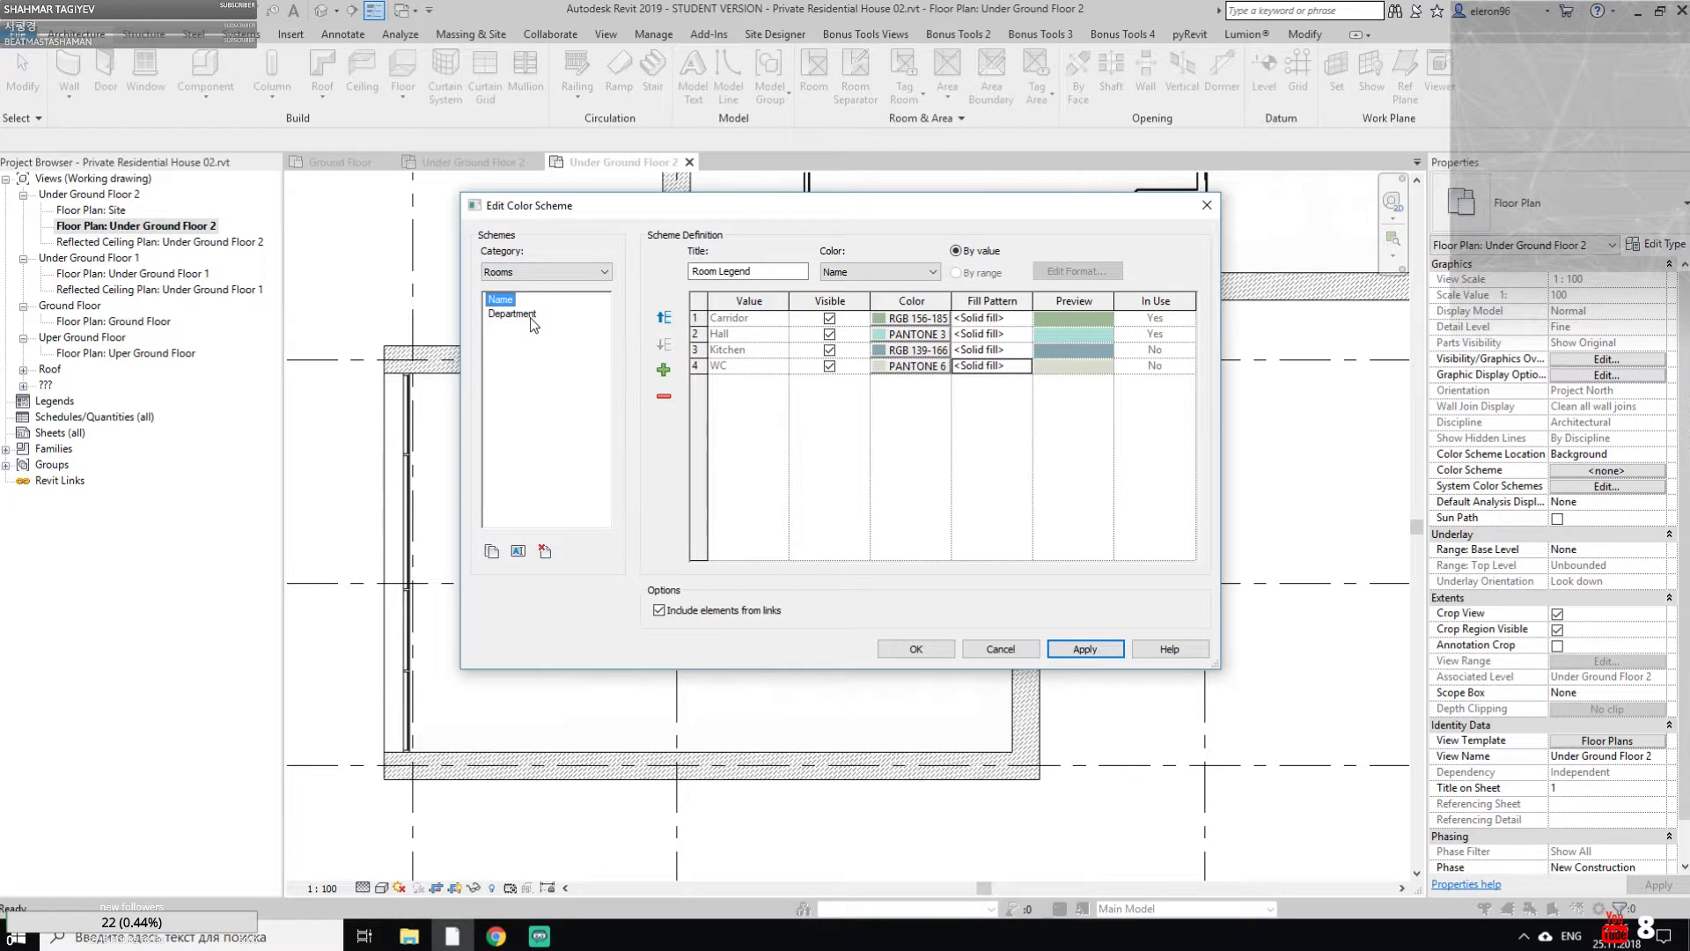
click(505, 319)
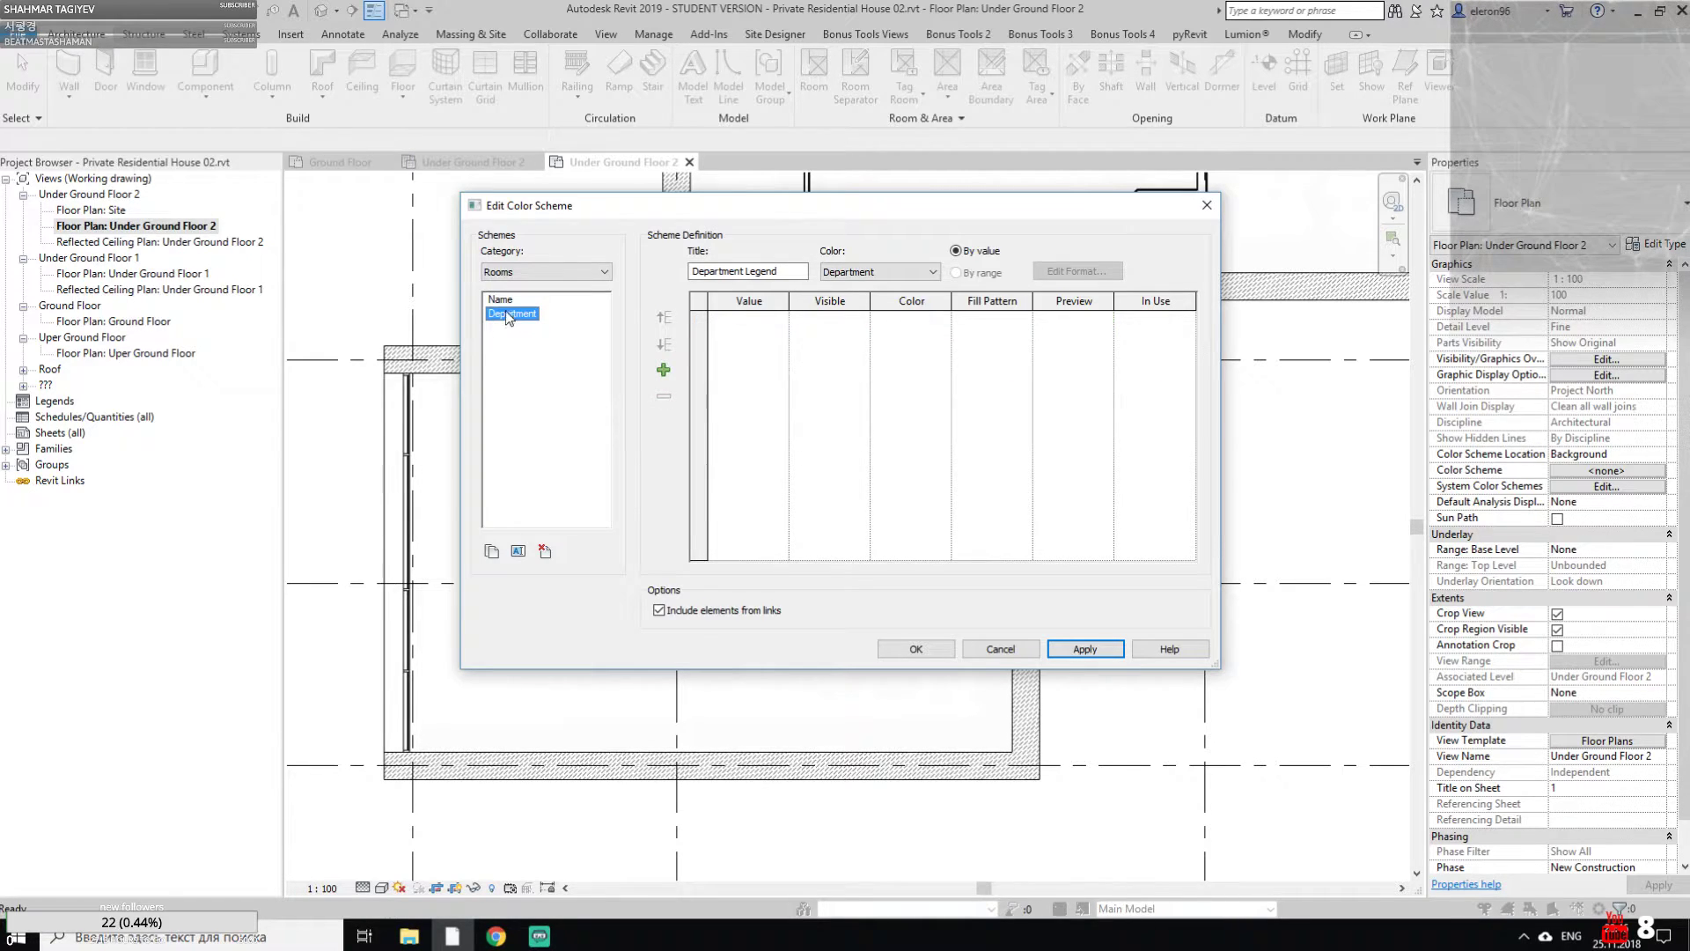
click(499, 300)
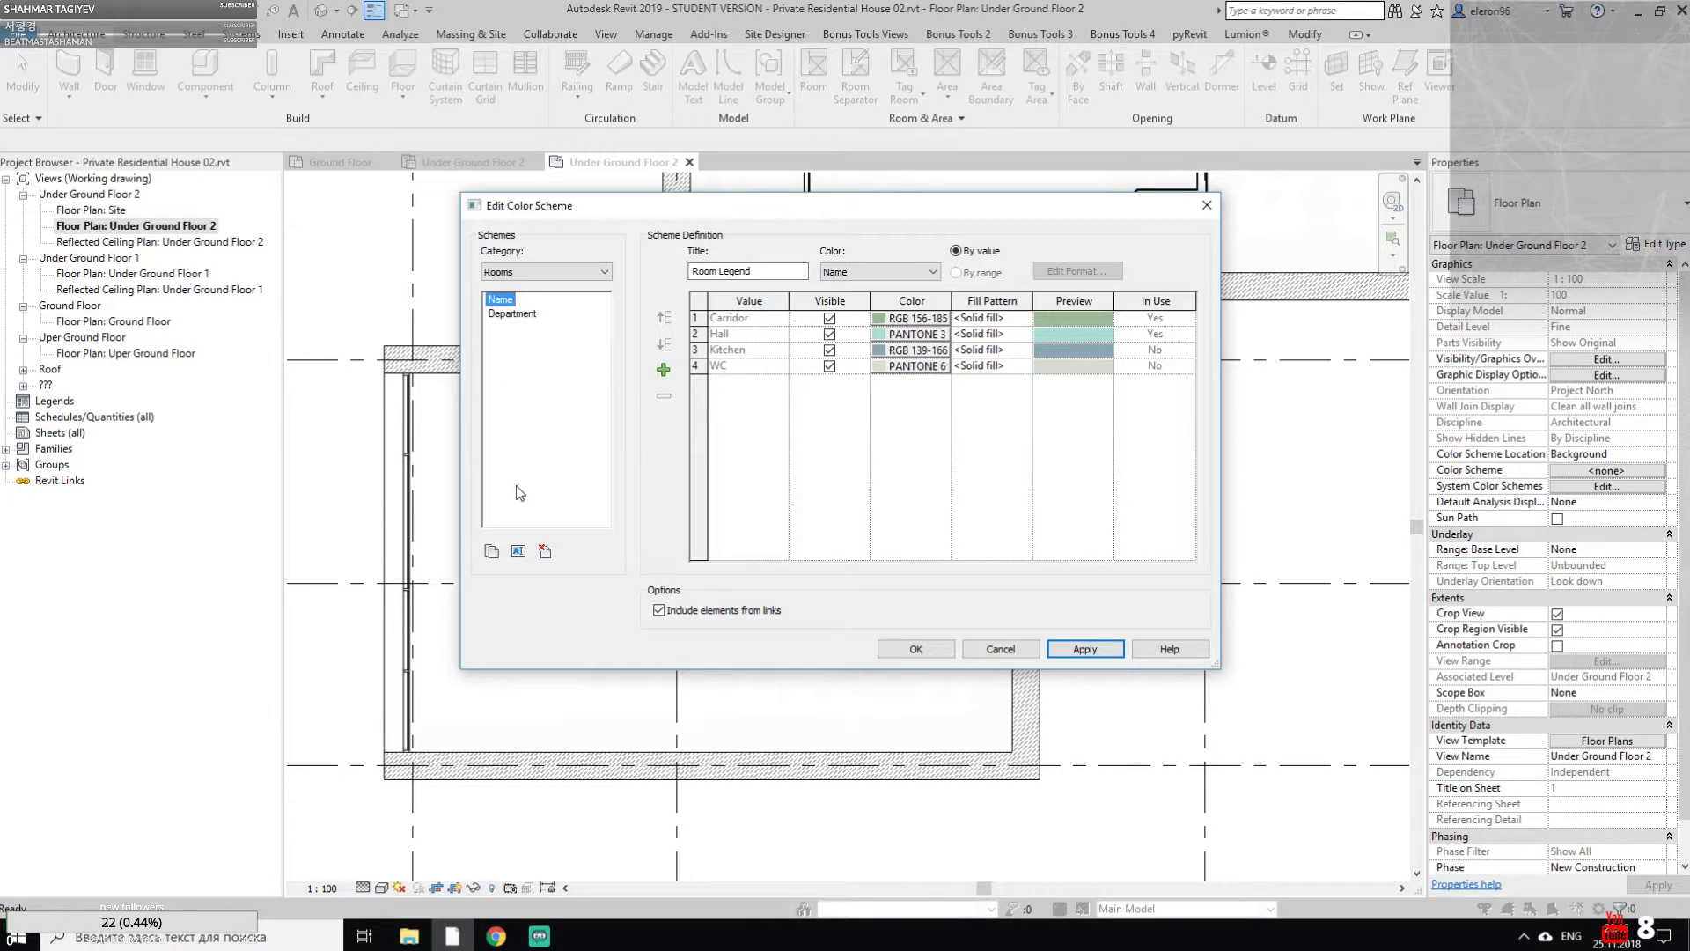
Duplicate the Name color scheme as TownHouse
click(491, 551)
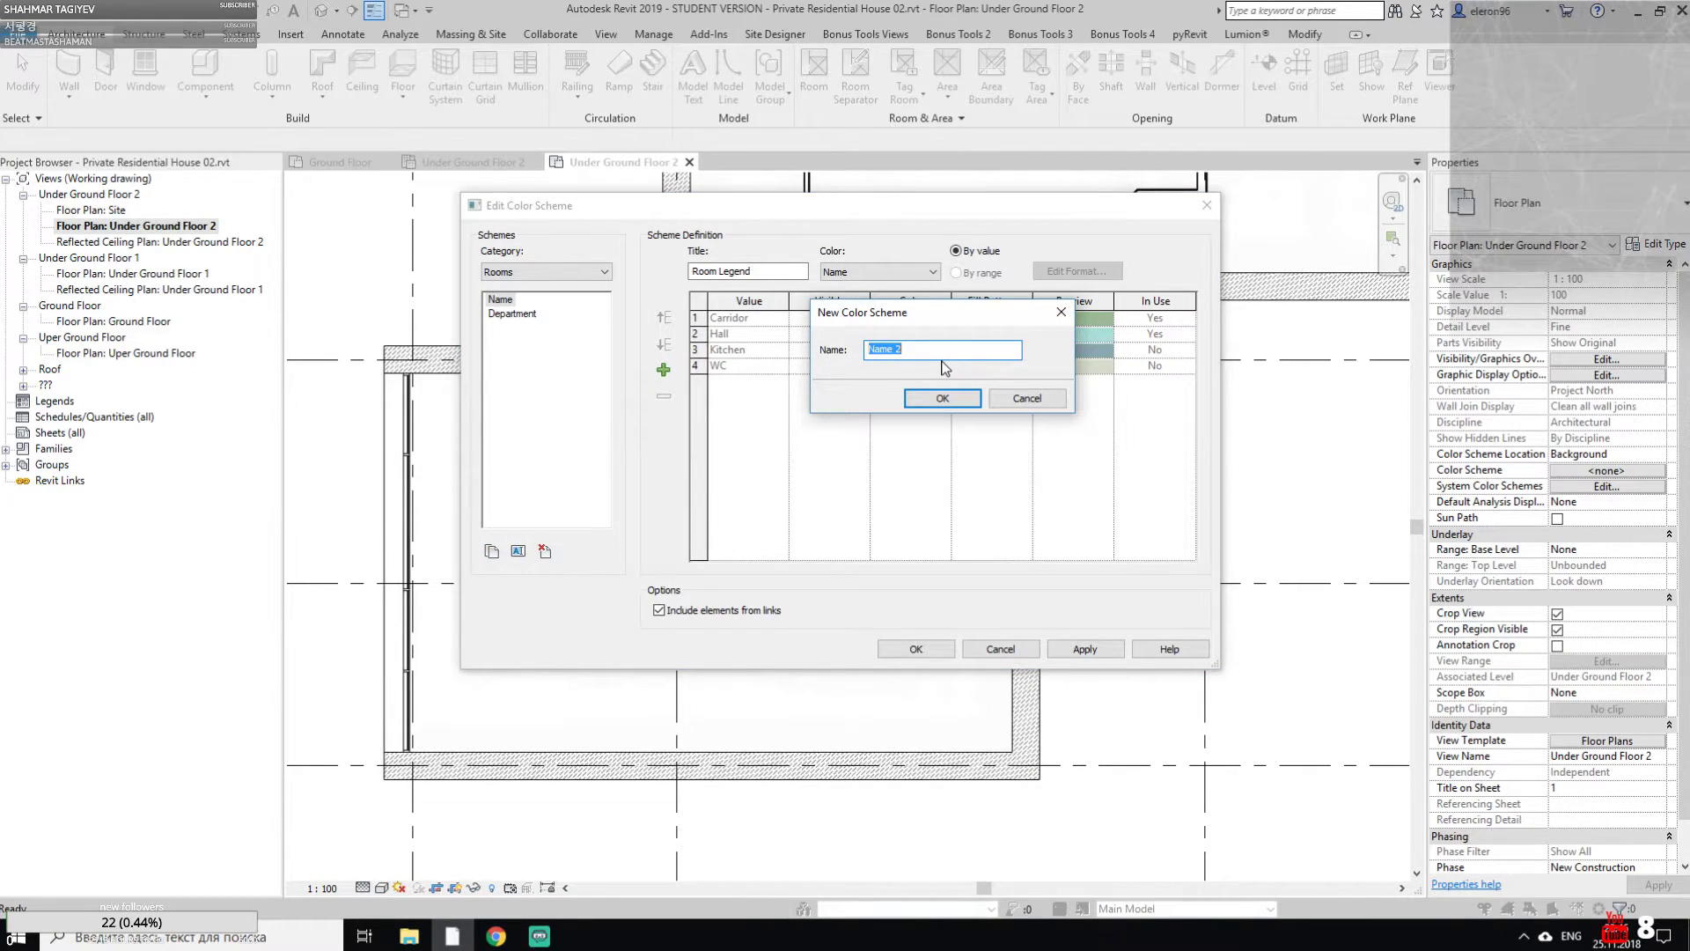
text(TownHouse)
key(Return)
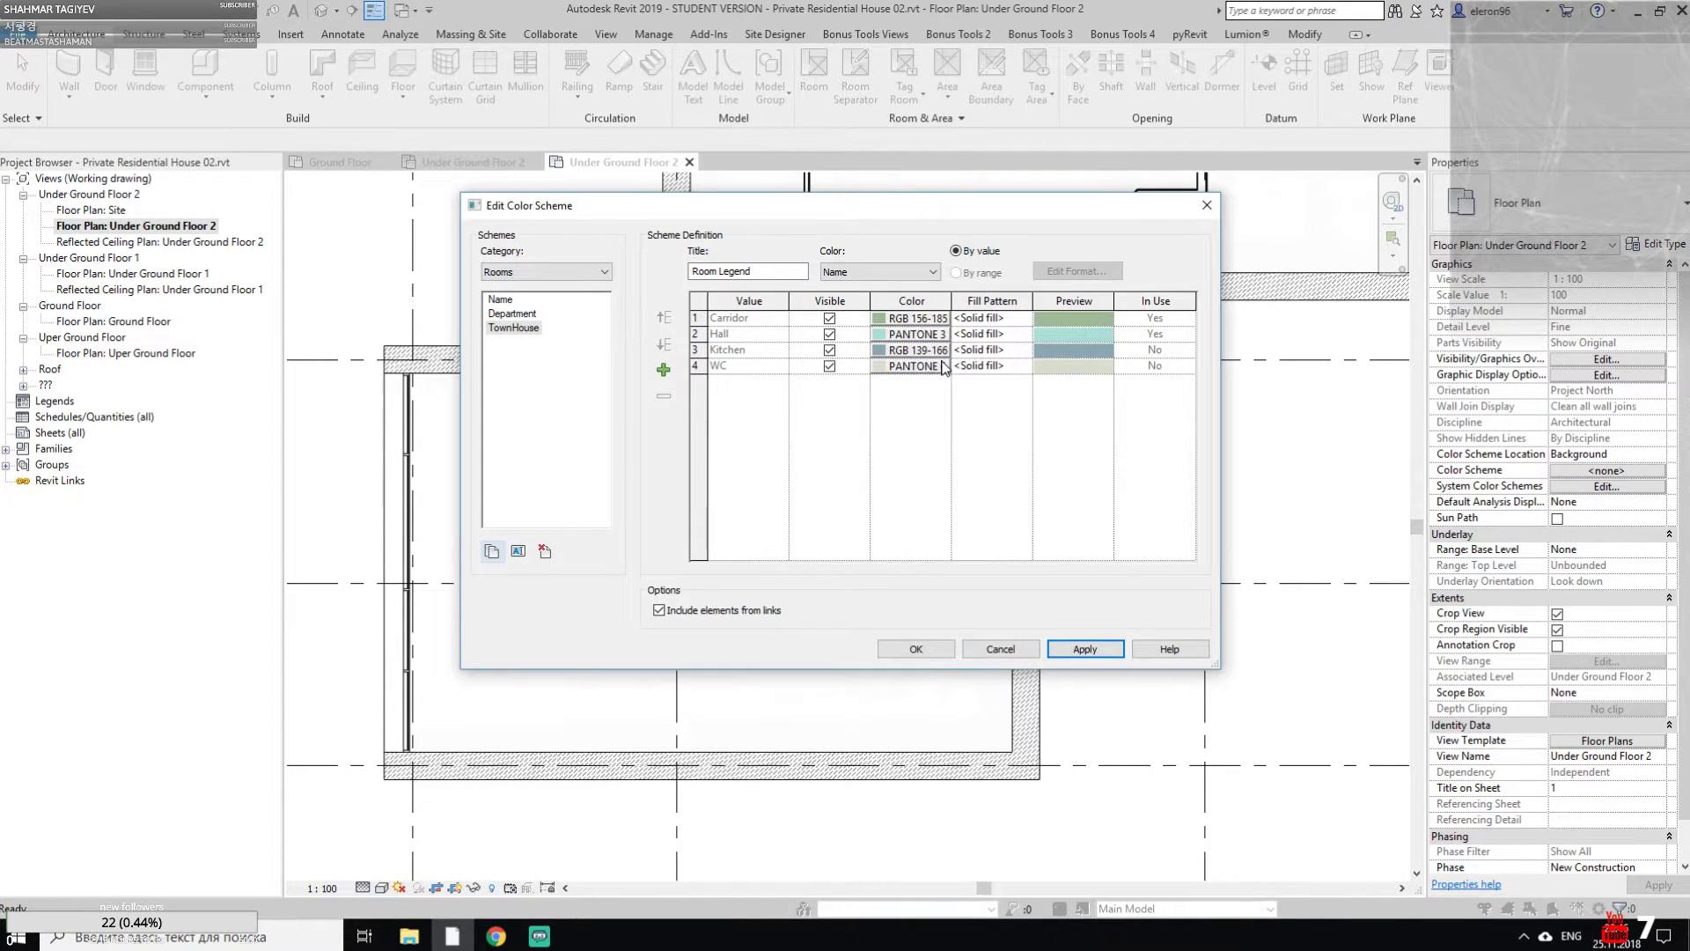
Duplicate the TownHouse color scheme as "Priate house"
click(491, 551)
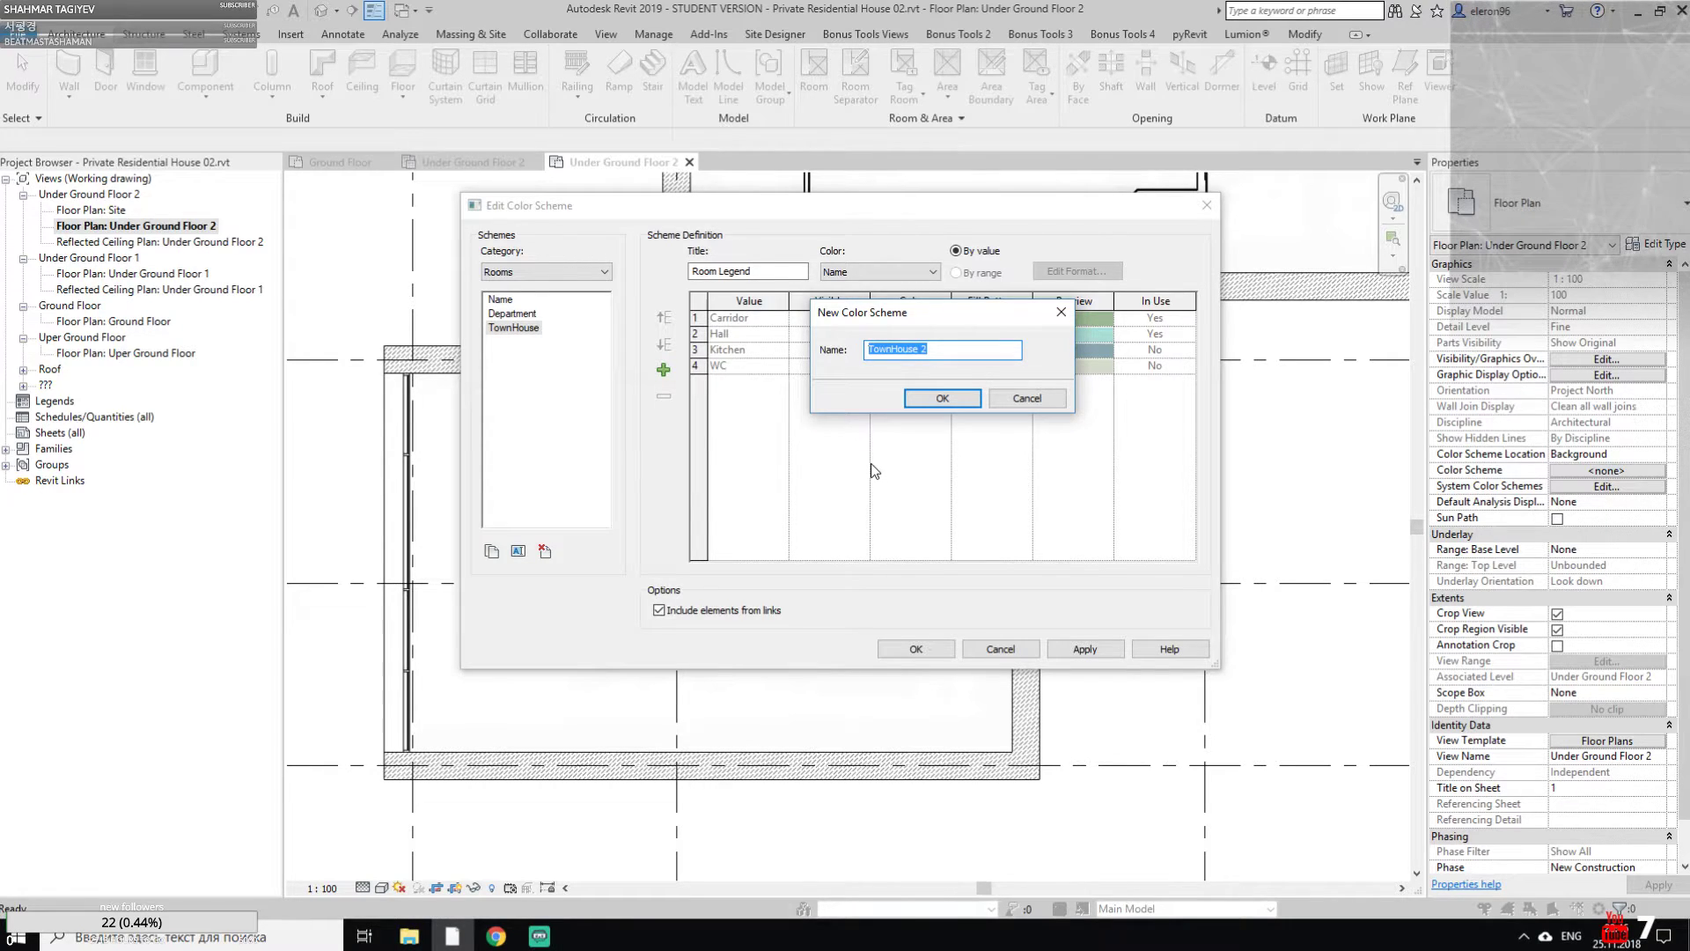
text(Priate house)
key(Return)
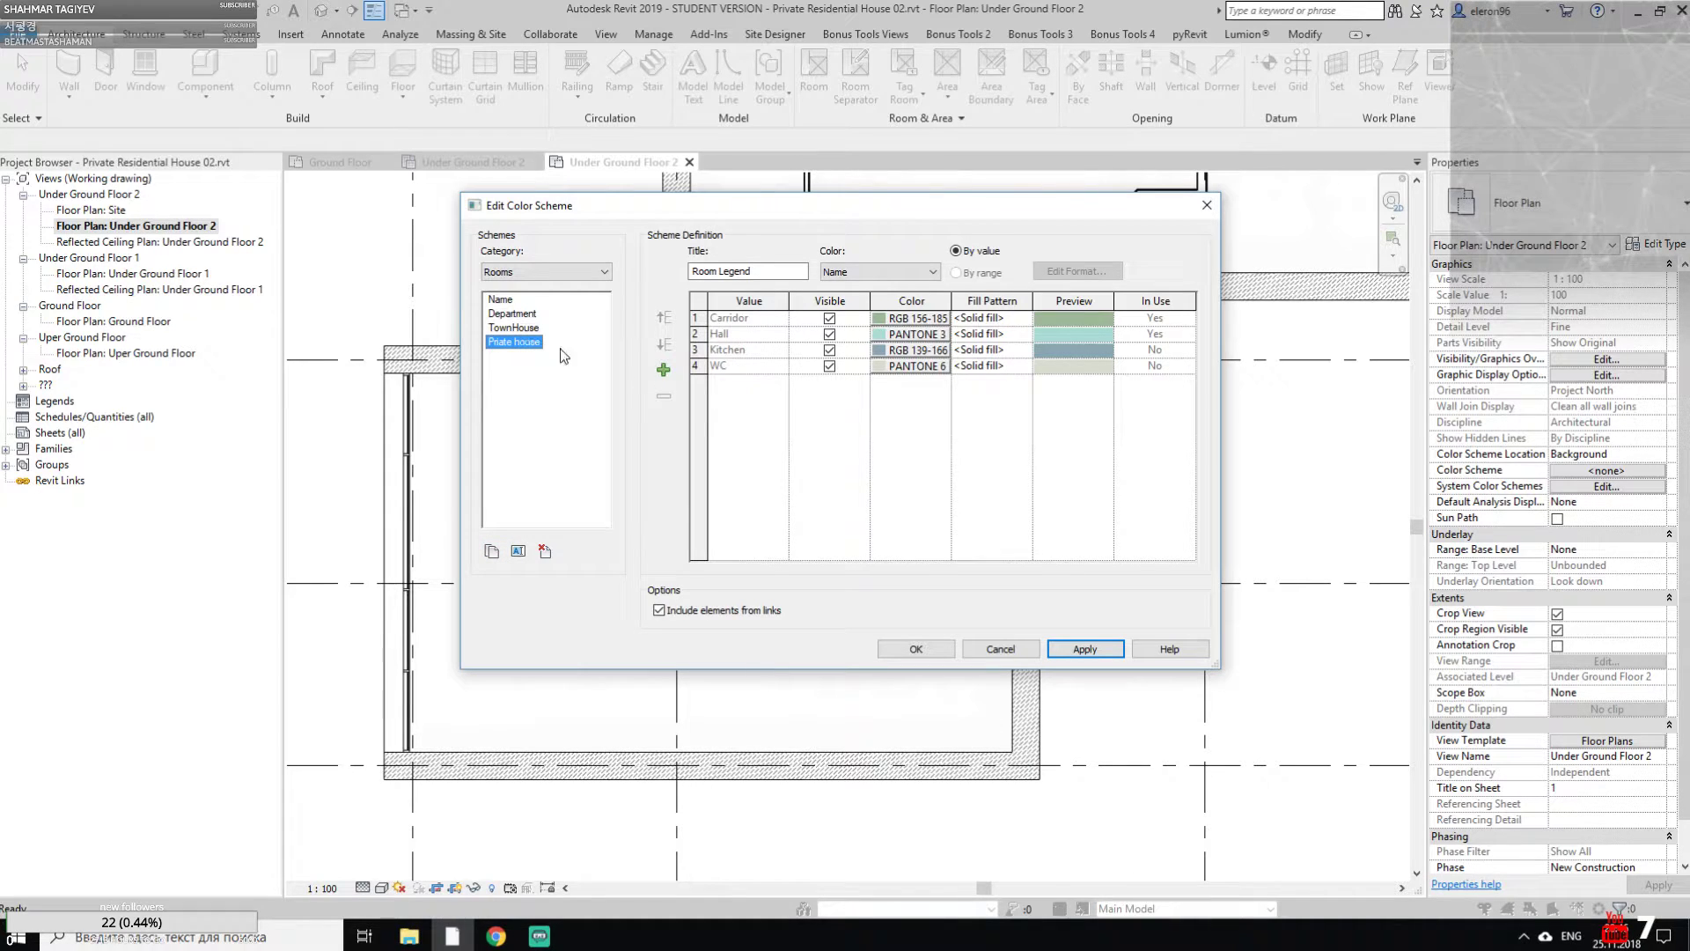
Change the WC entry's color to Red in the Priate house scheme
click(1086, 367)
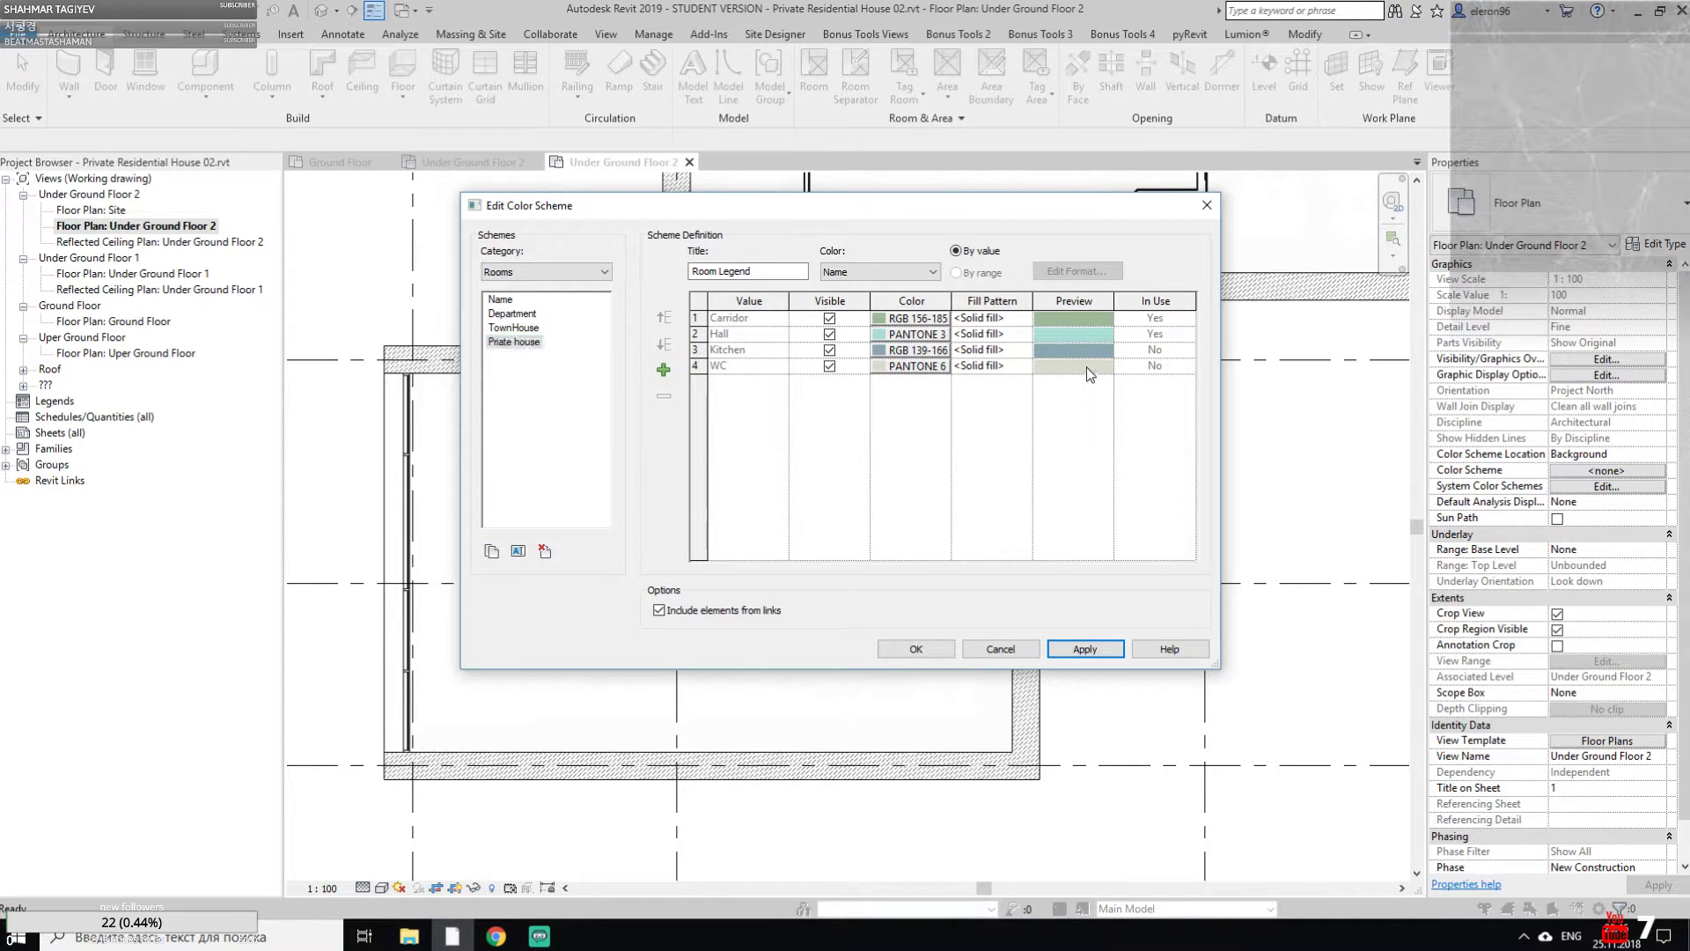
click(915, 365)
click(658, 332)
click(912, 588)
Change the WC entry's color to dark blue in the TownHouse scheme
click(513, 327)
click(513, 327)
click(912, 365)
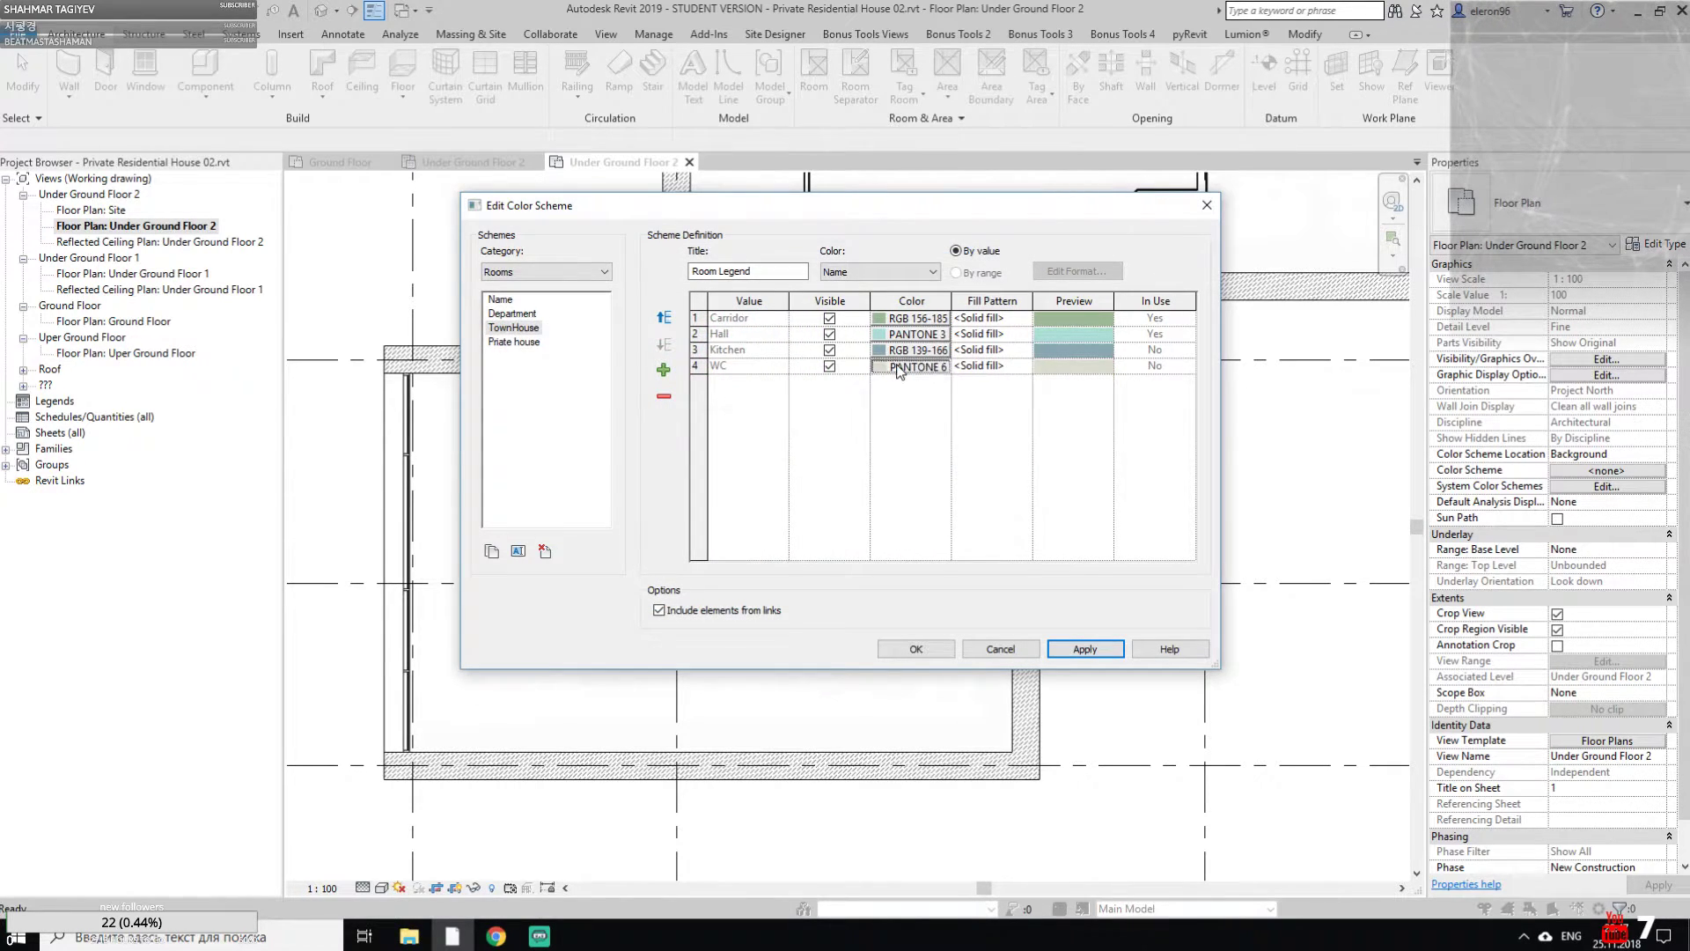
click(772, 369)
click(912, 589)
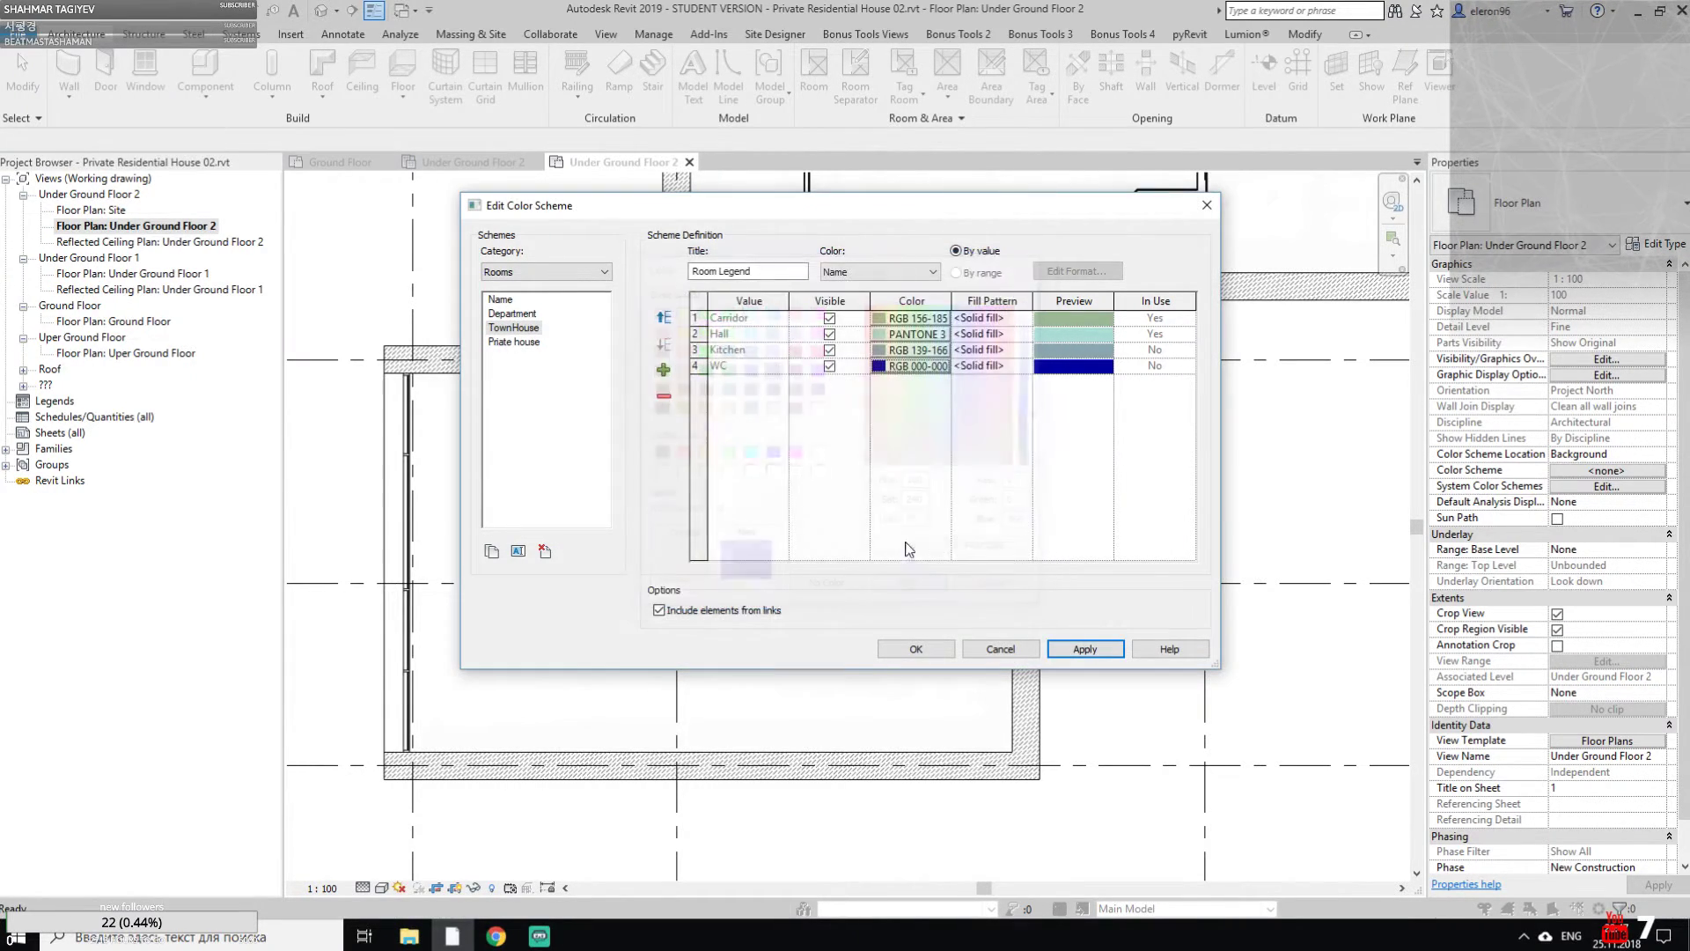
Compare the Department, TownHouse, Priate house and Name scheme definitions and apply the color scheme changes
click(508, 315)
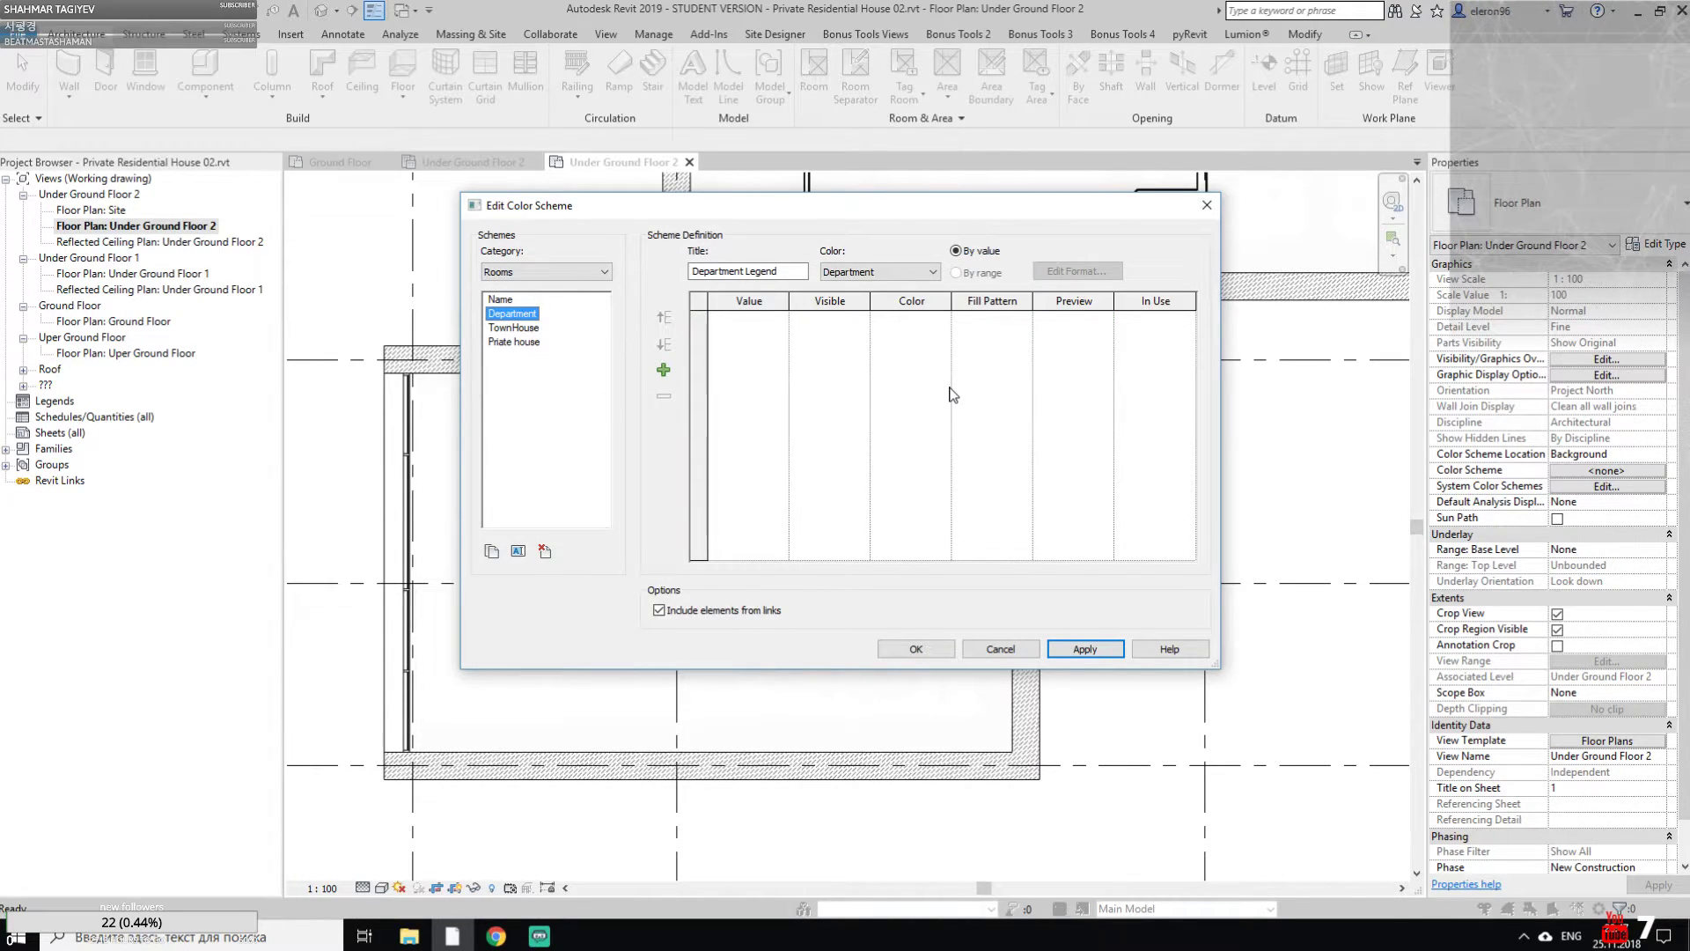
click(512, 328)
click(519, 342)
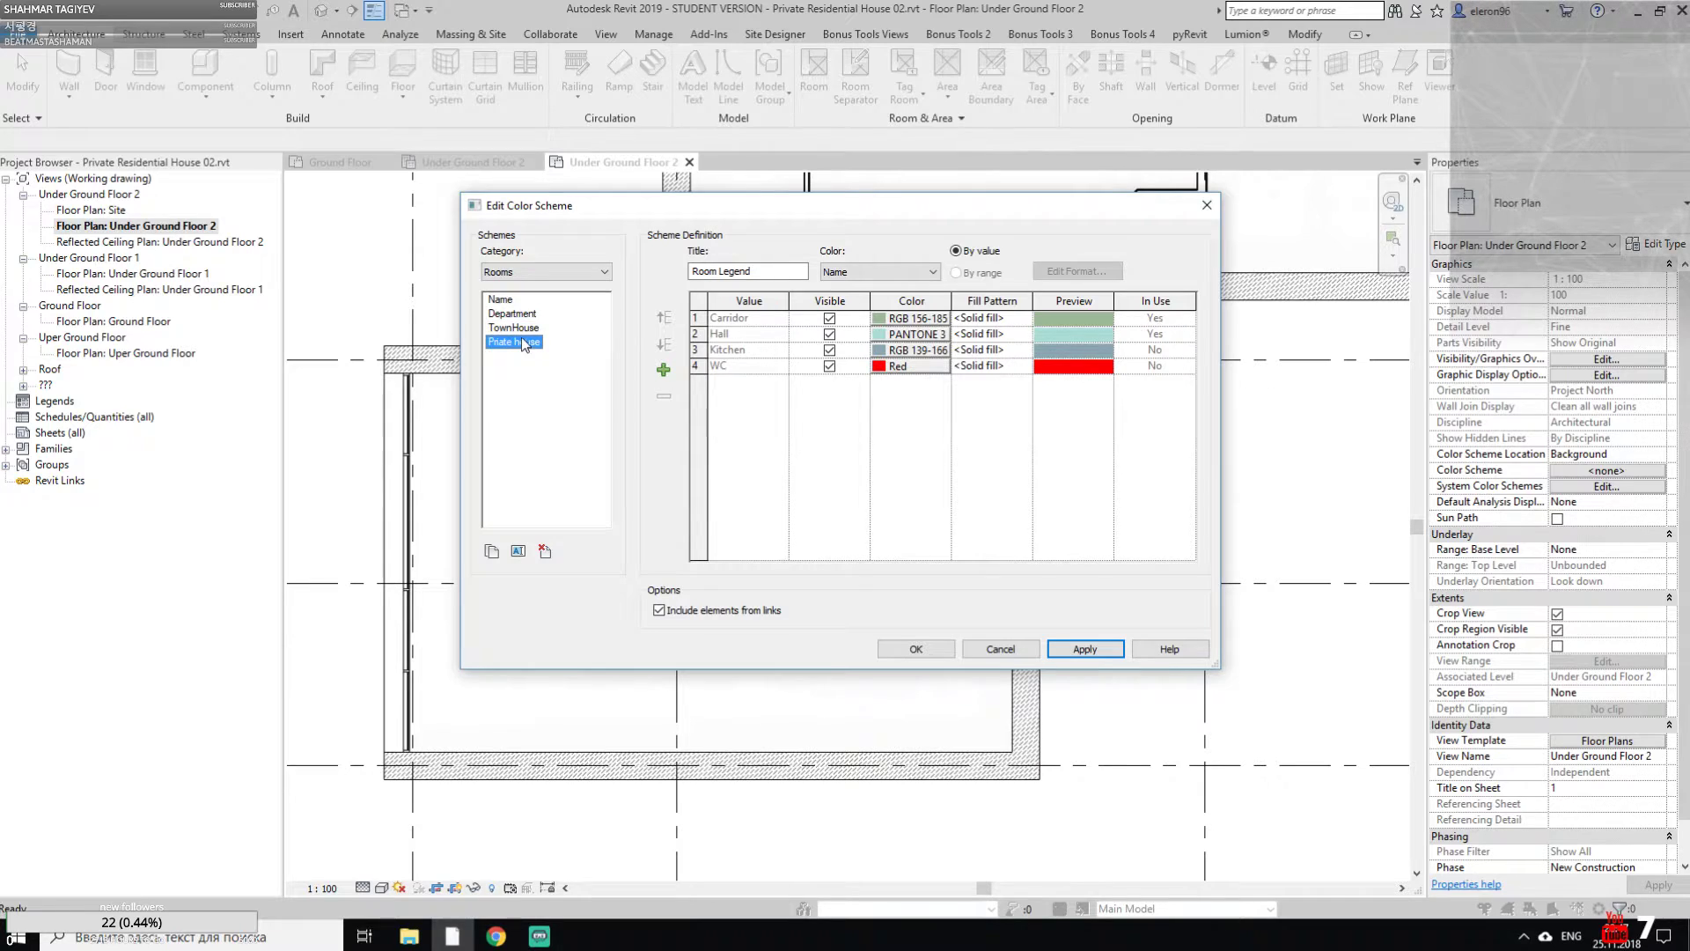
click(513, 327)
click(500, 299)
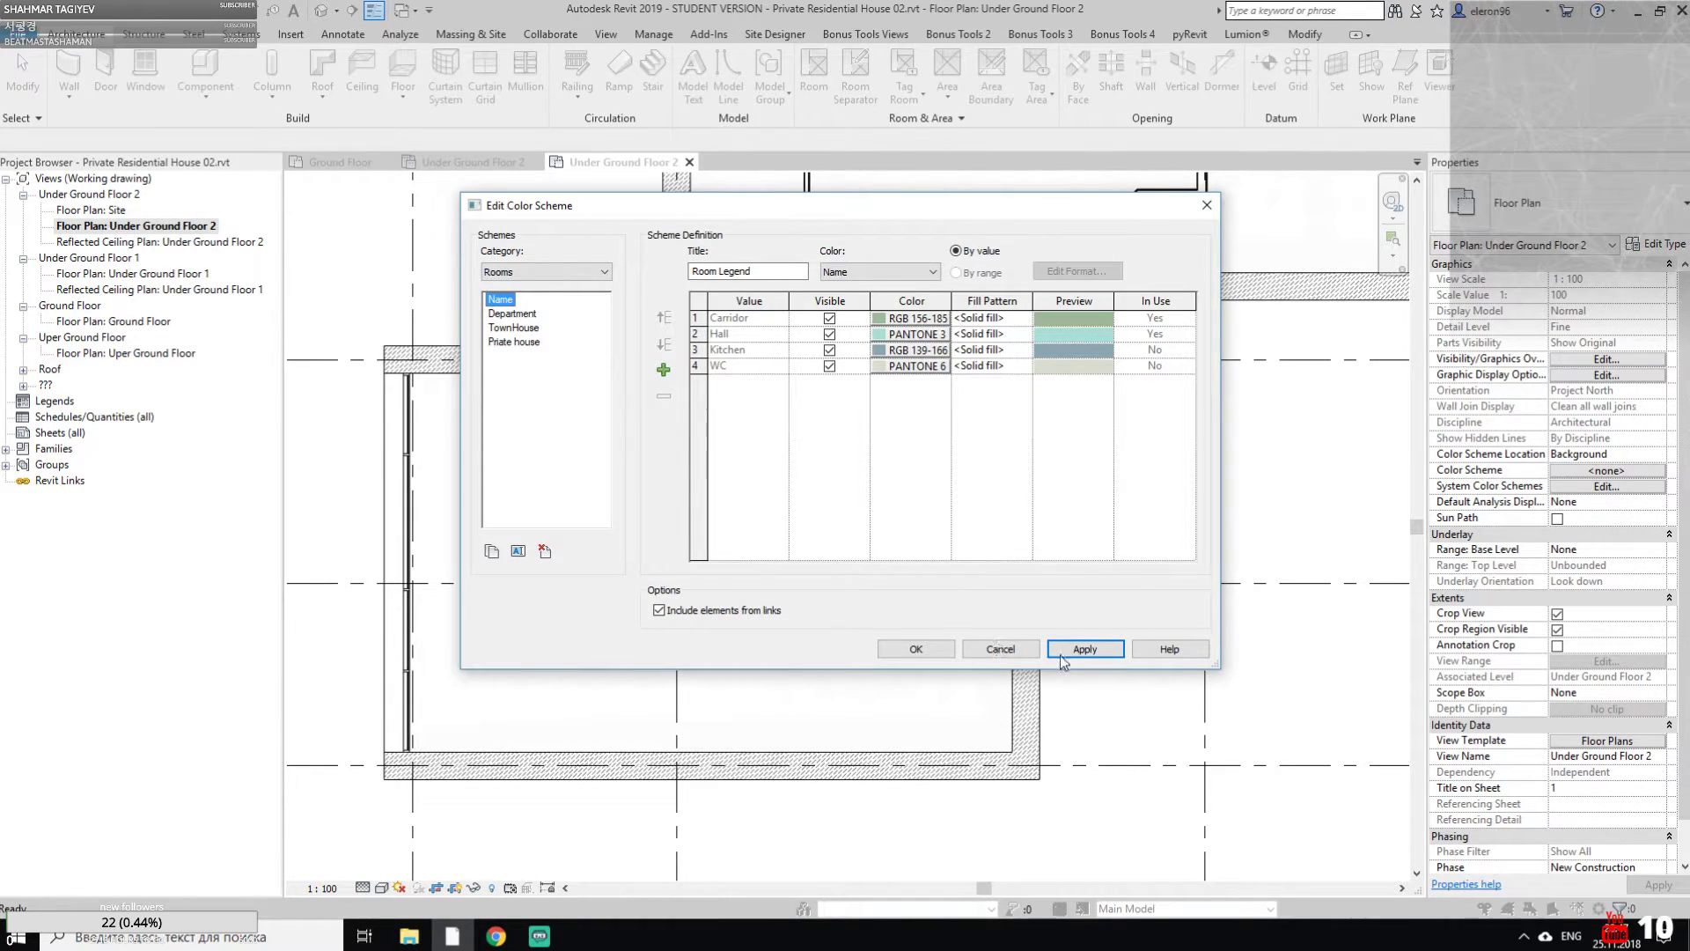
click(1082, 652)
click(913, 648)
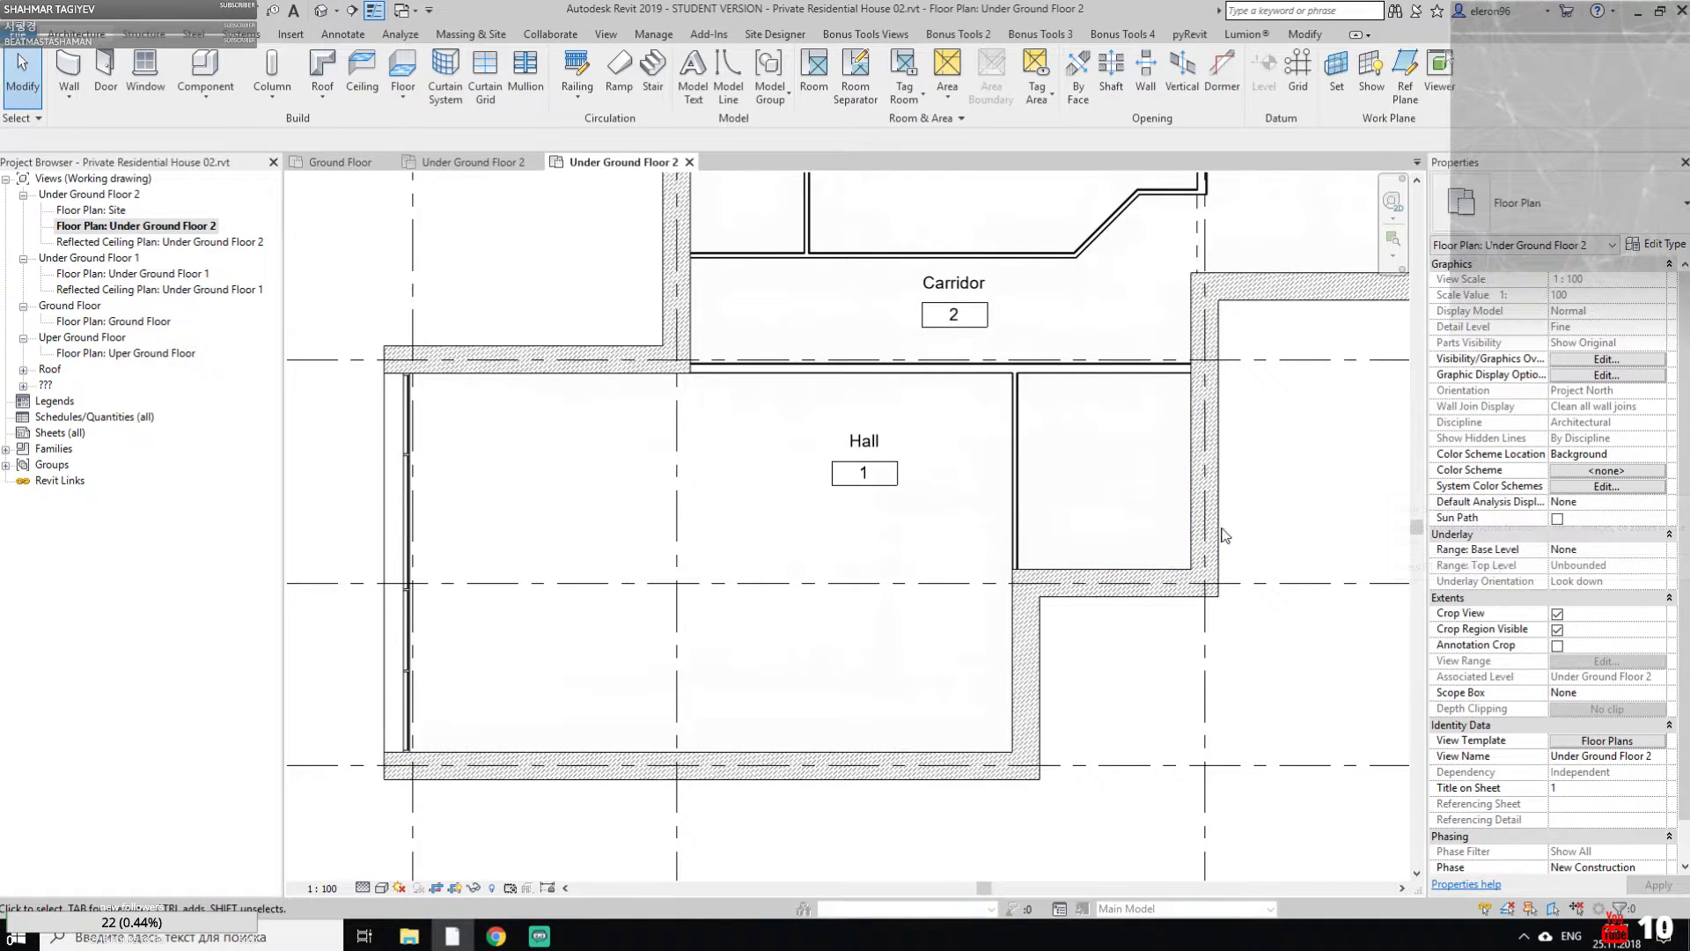
Assign the Name color scheme of the Rooms category to the Under Ground Floor 2 plan
click(1590, 473)
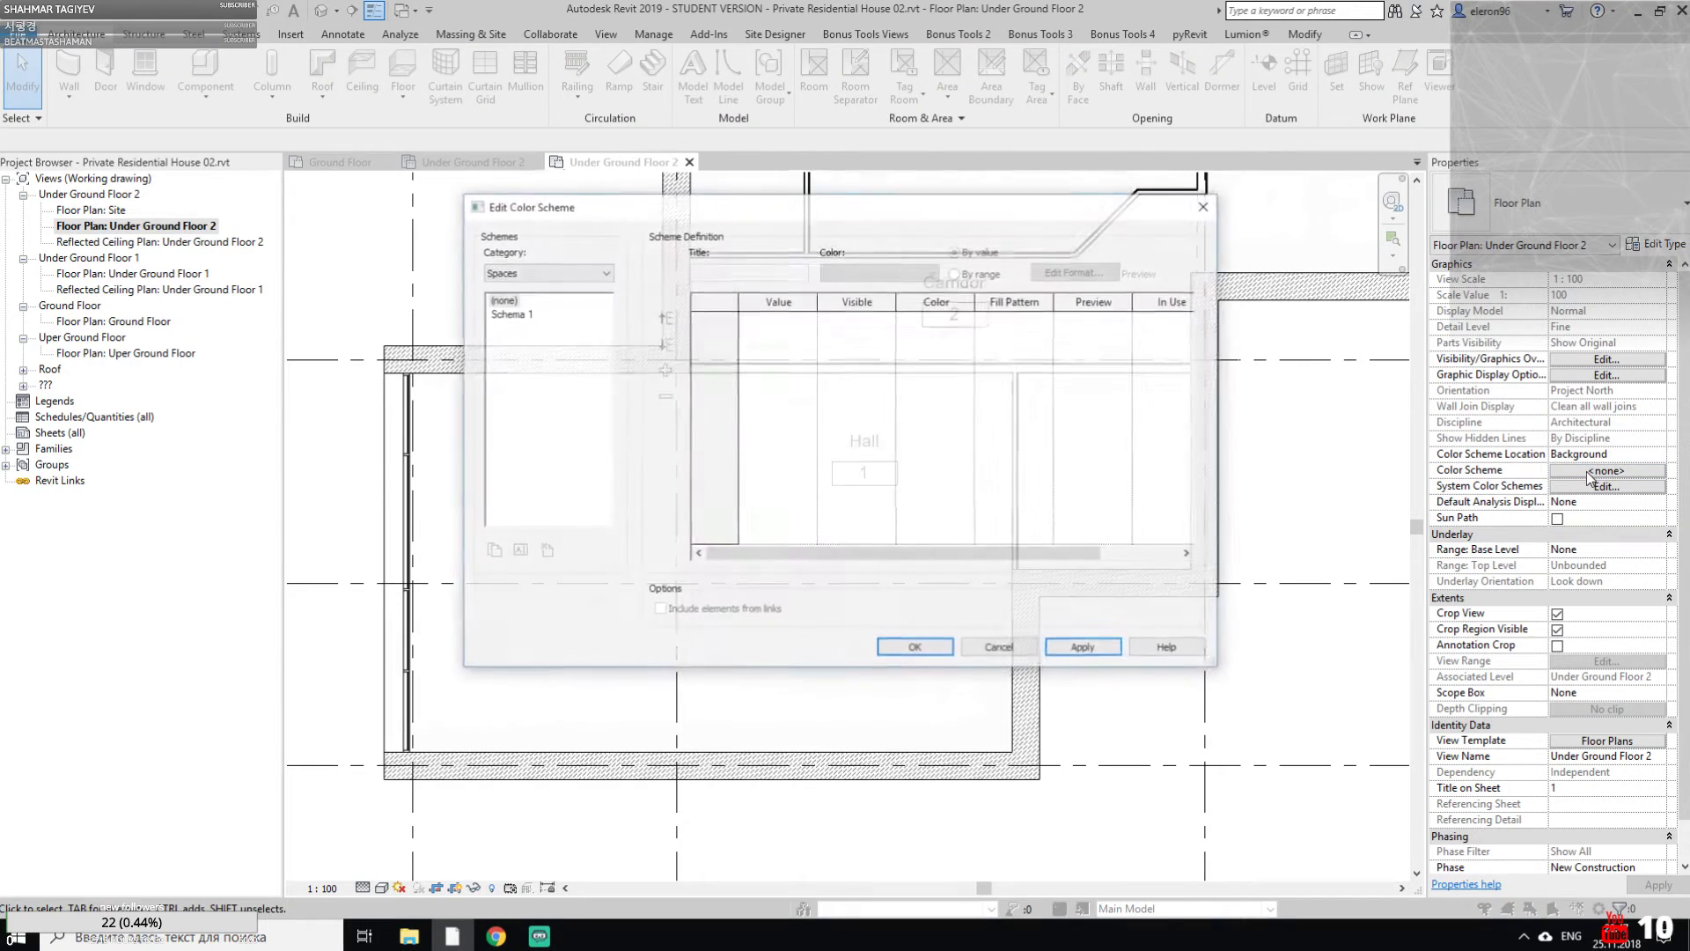
click(570, 273)
click(498, 294)
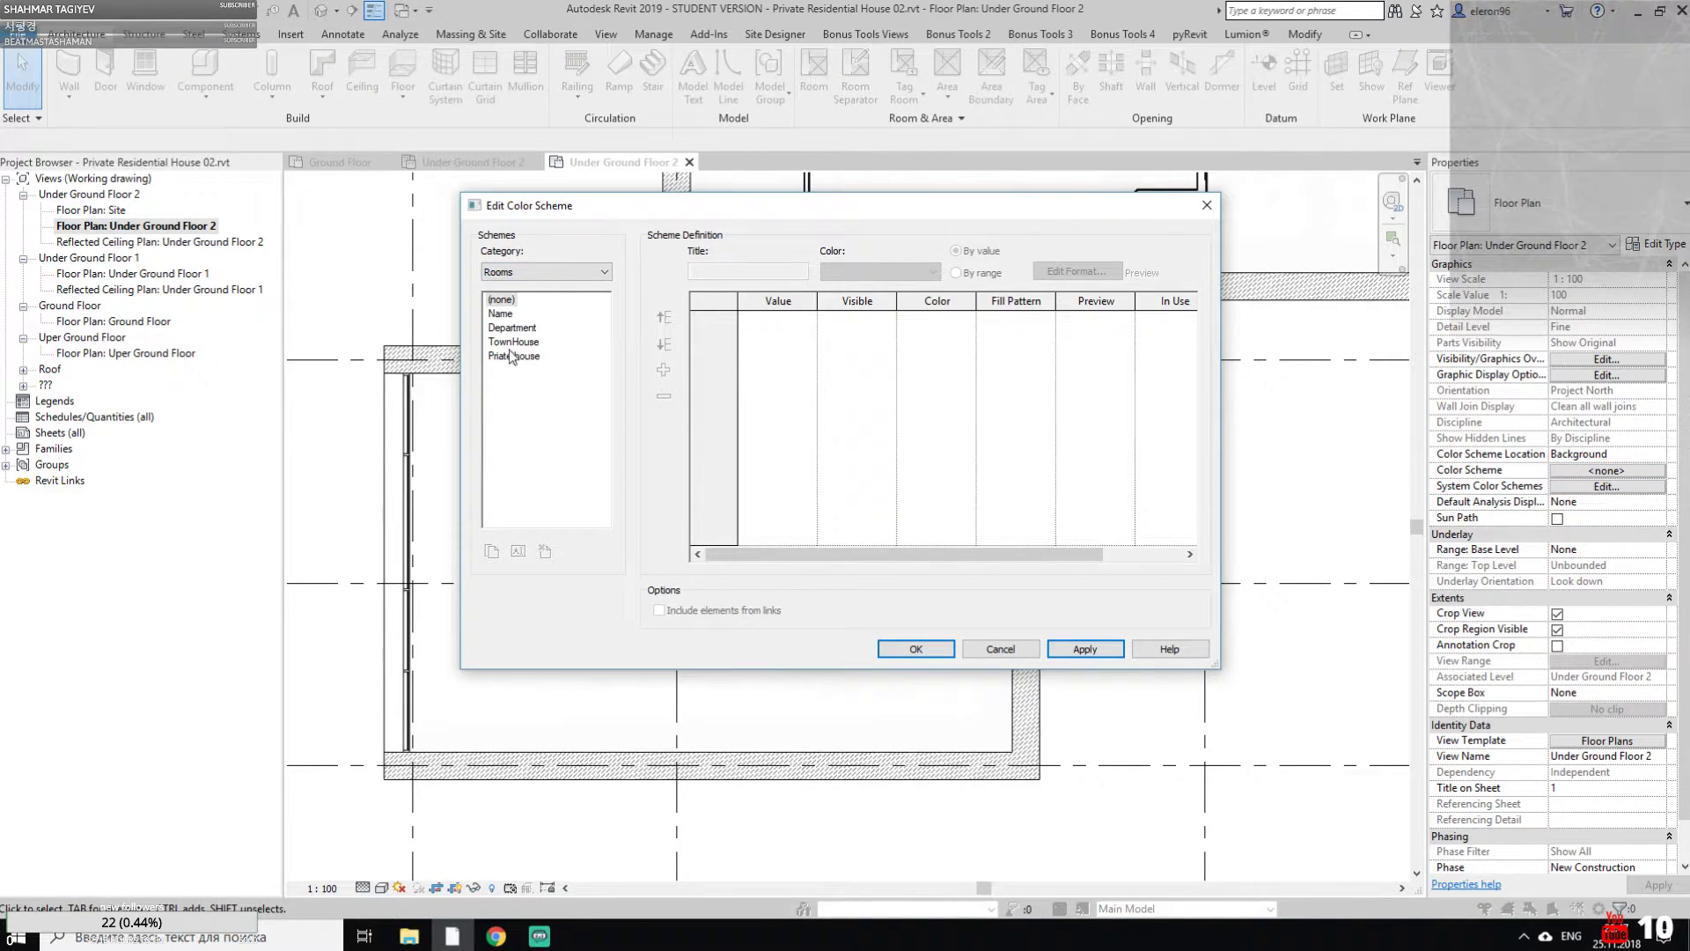
click(522, 331)
click(504, 314)
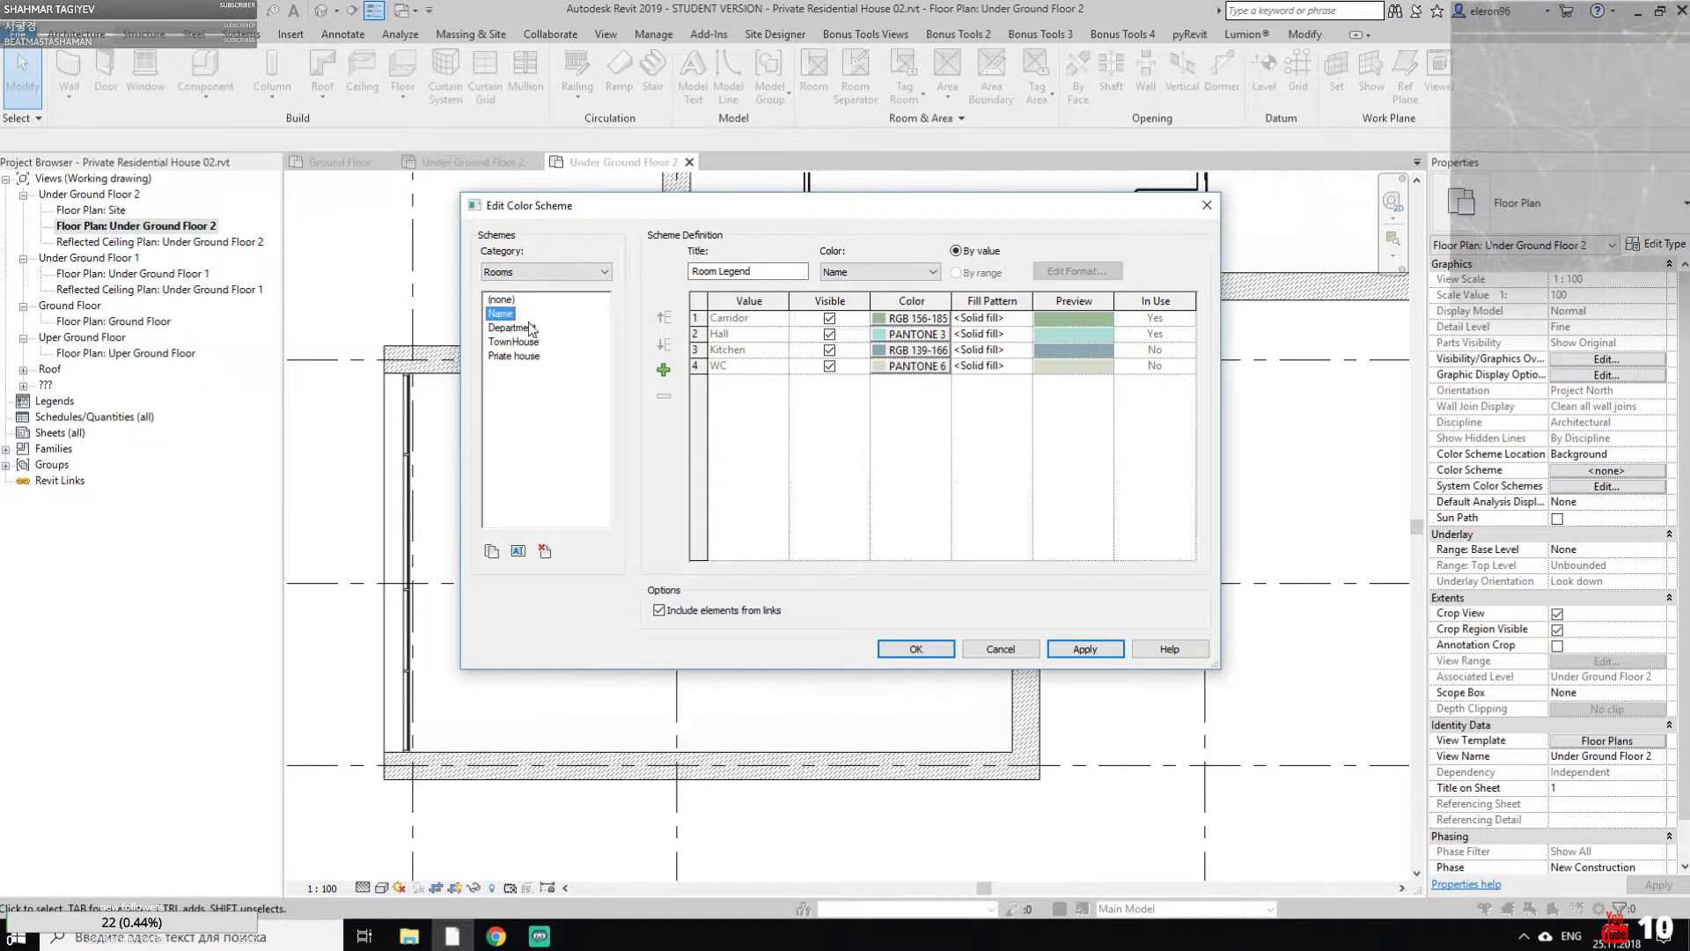
click(916, 648)
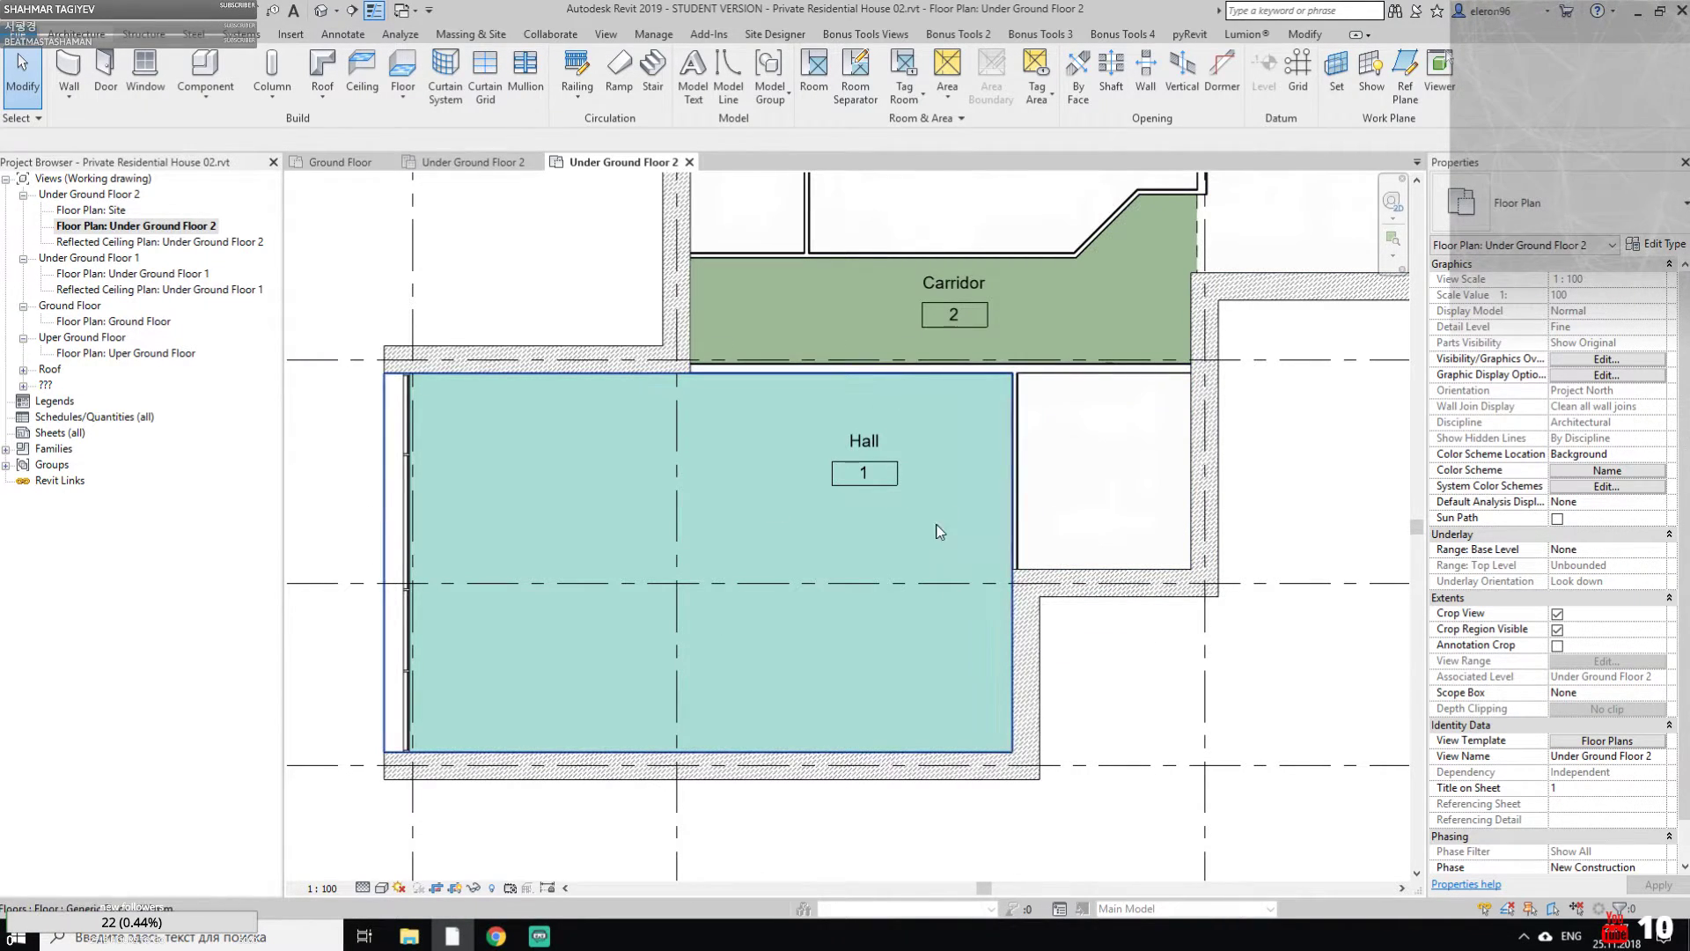
Switch the floor plan's color scheme to Priate house
scroll(894, 376, down, 3)
scroll(882, 514, up, 3)
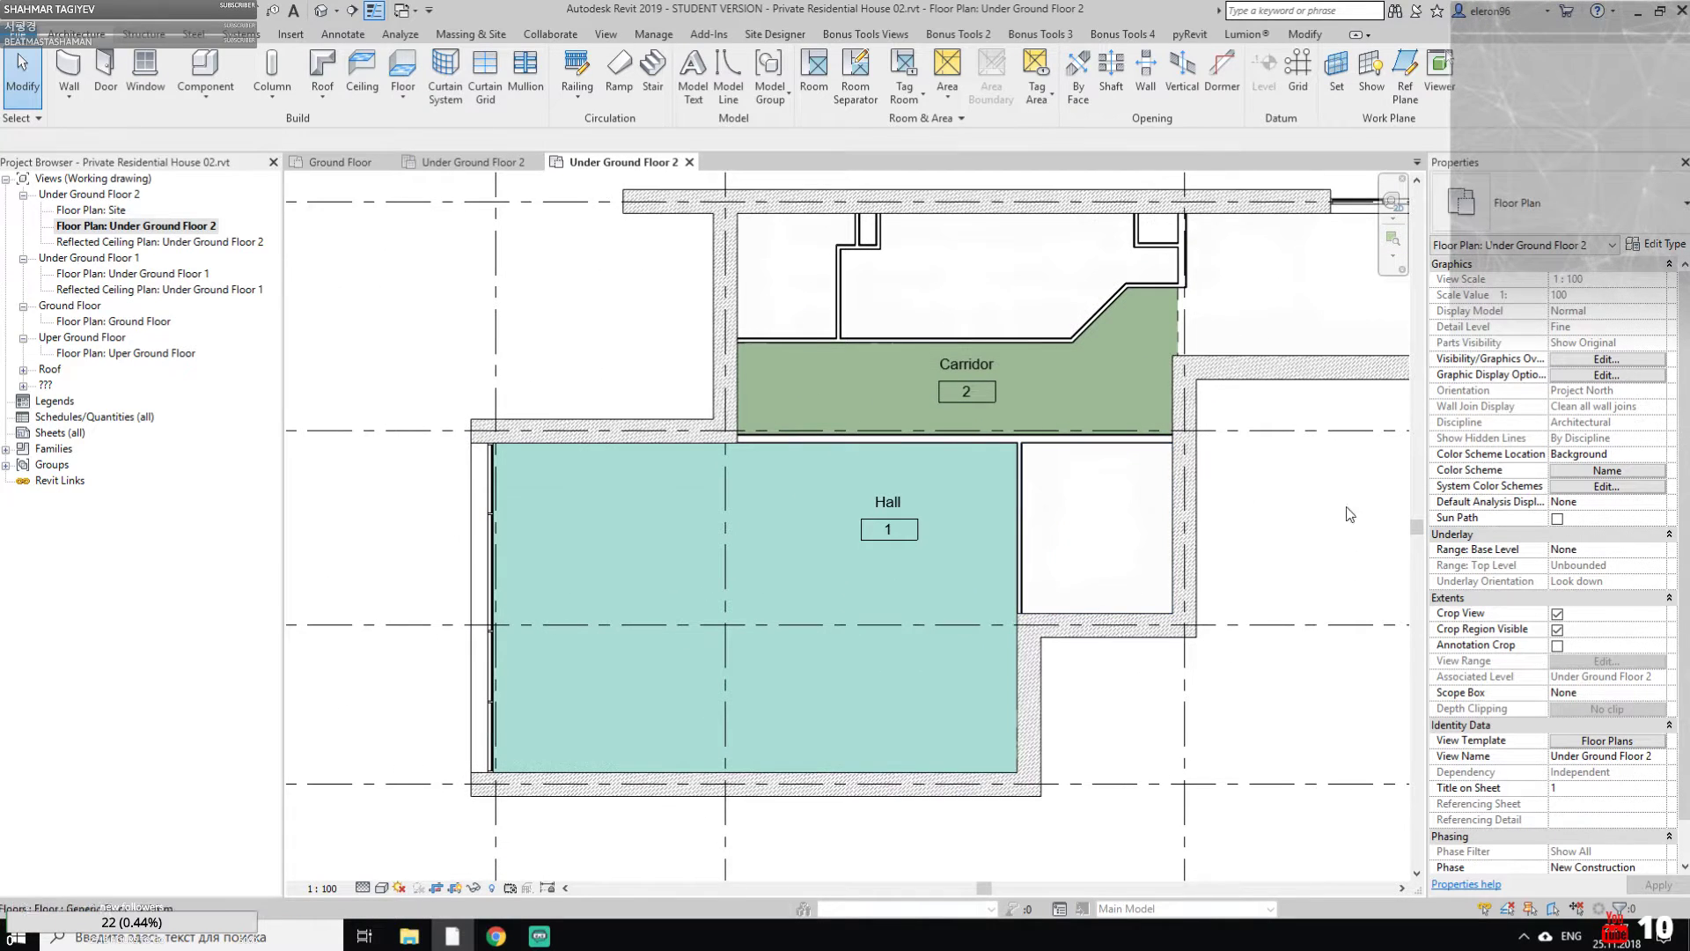
click(1624, 470)
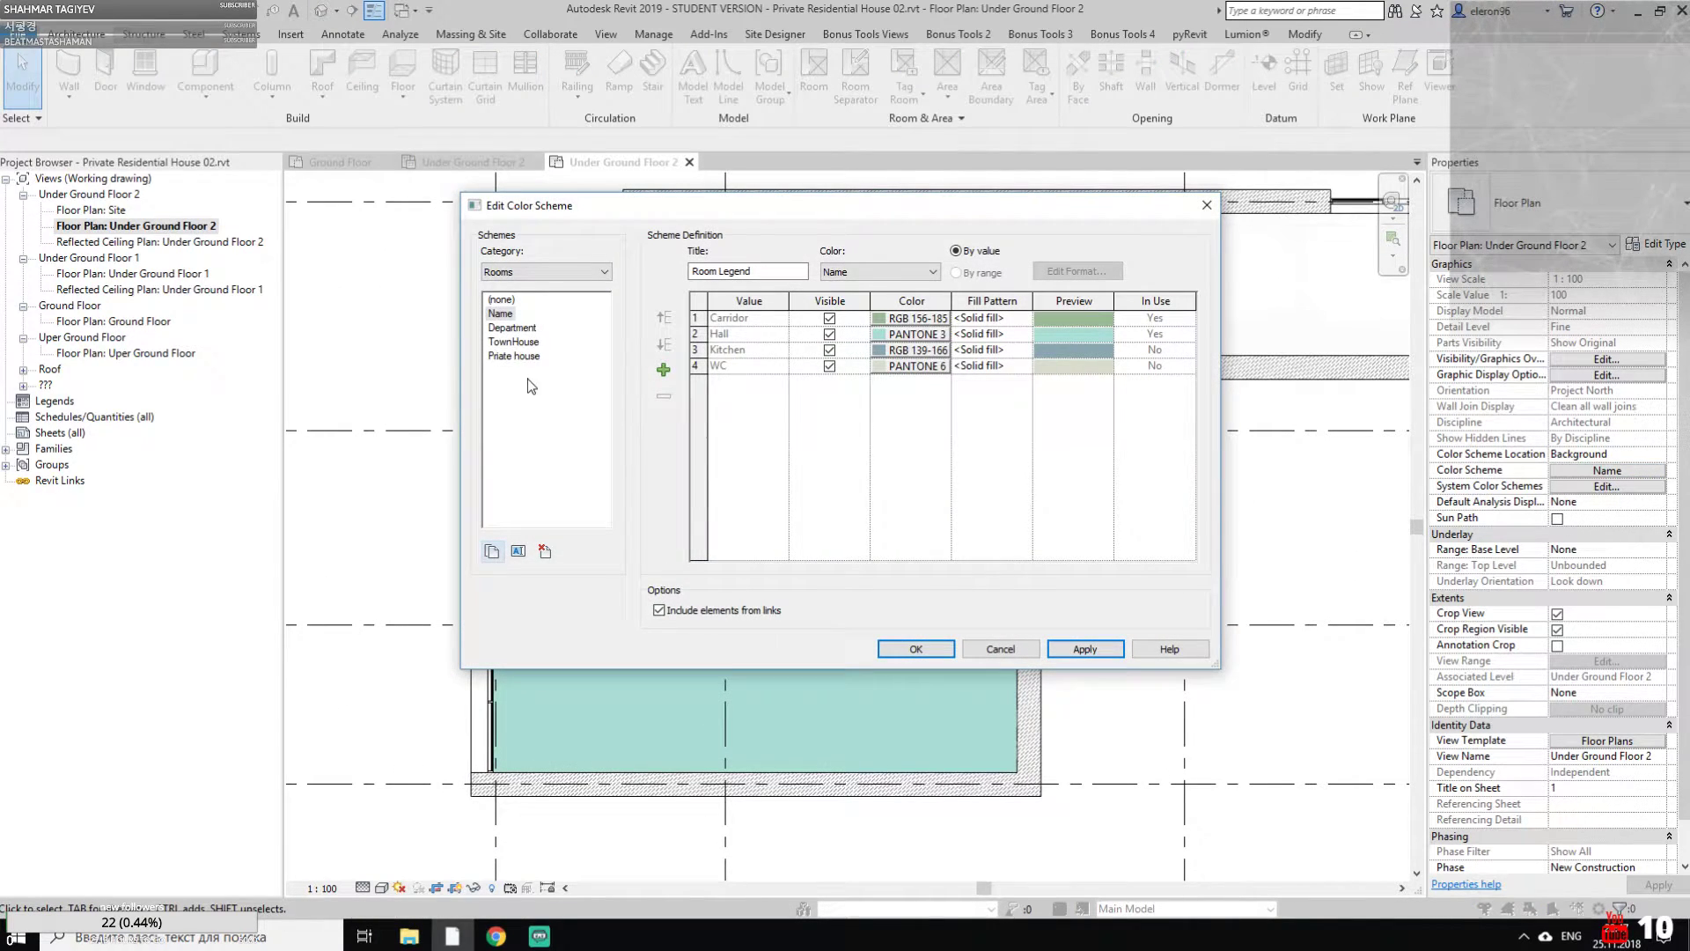
click(534, 356)
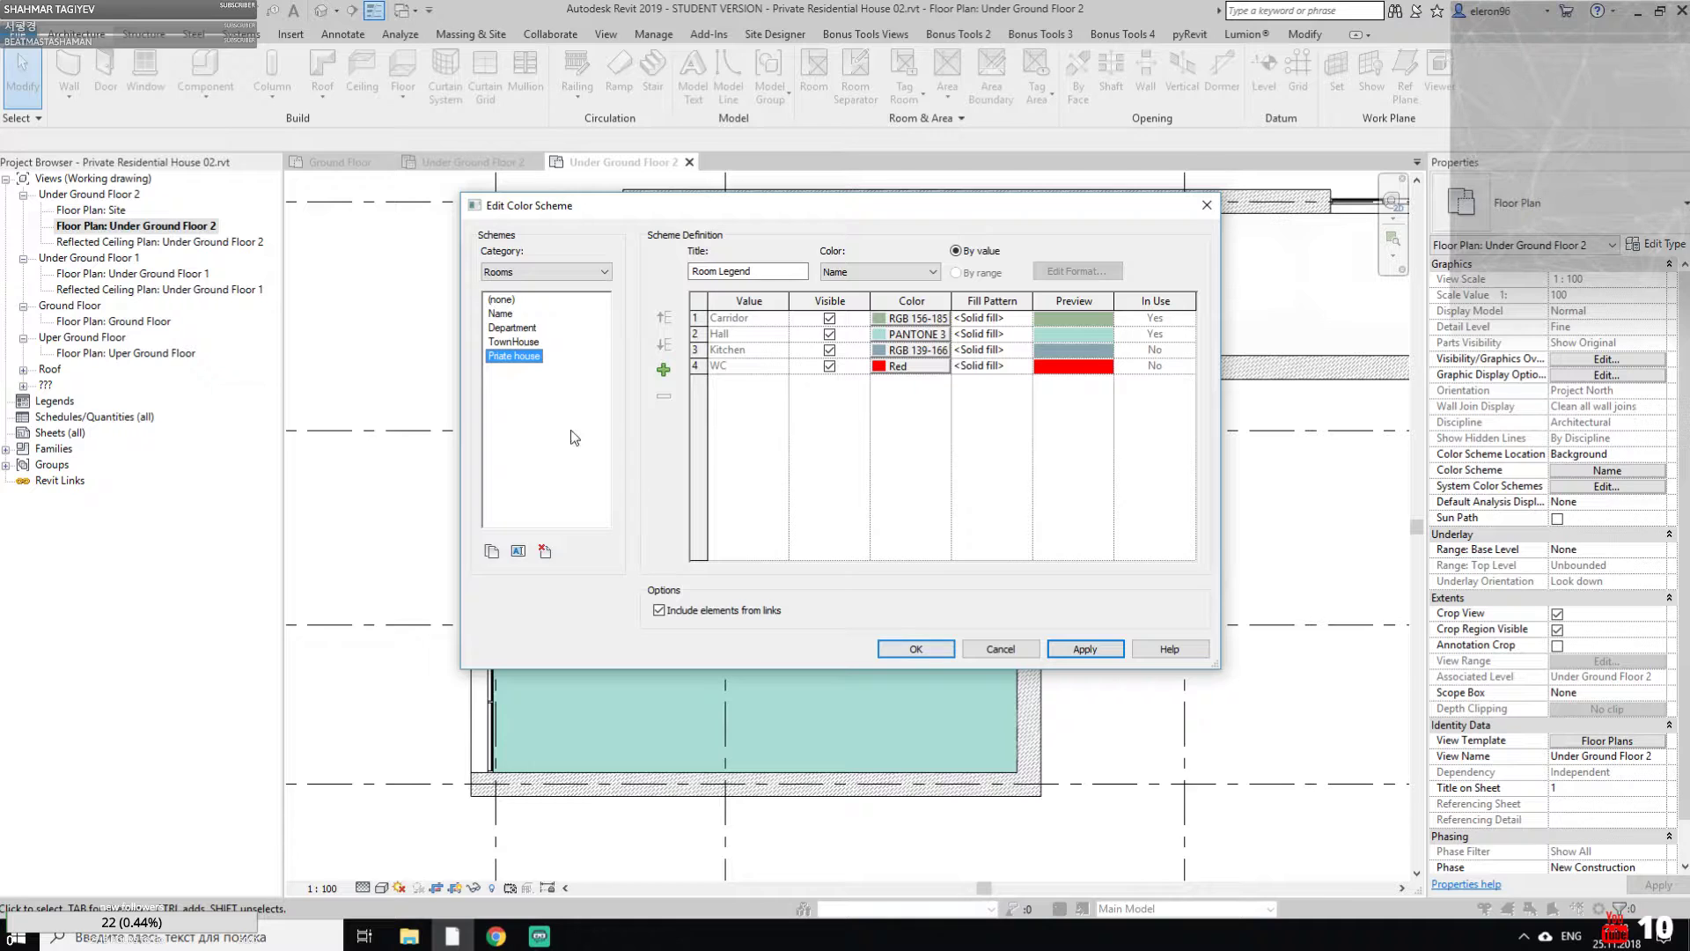
click(912, 650)
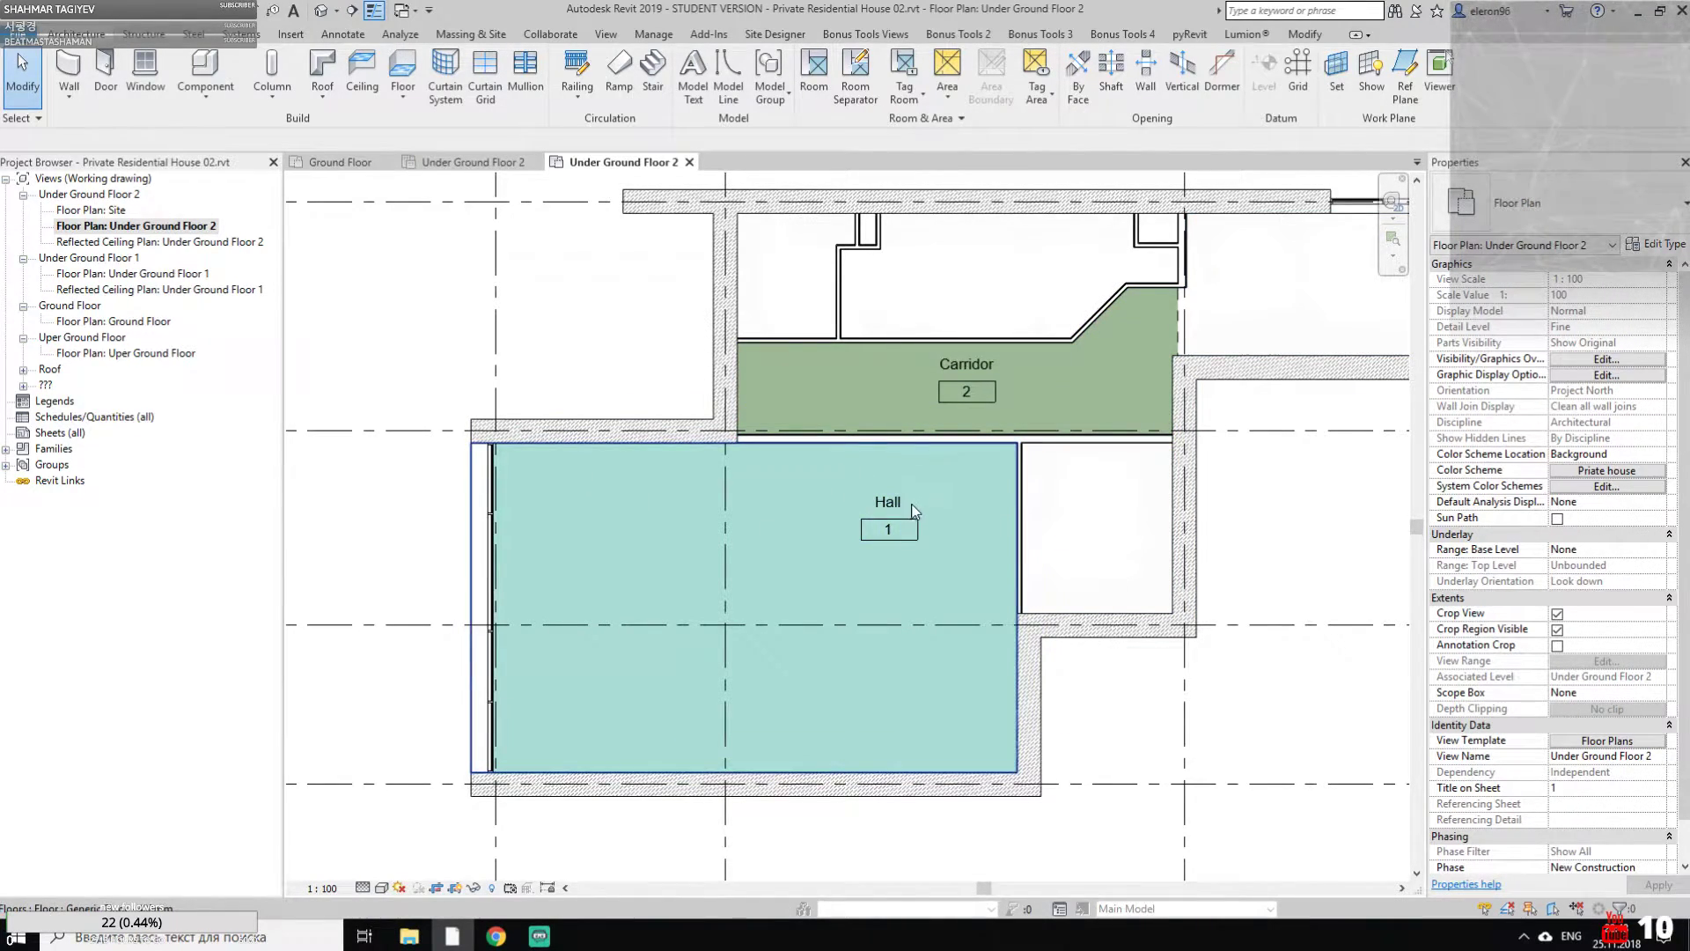
Place a room named WC in the small enclosed space between the hall and the exterior wall
middle_drag(1122, 521, 954, 551)
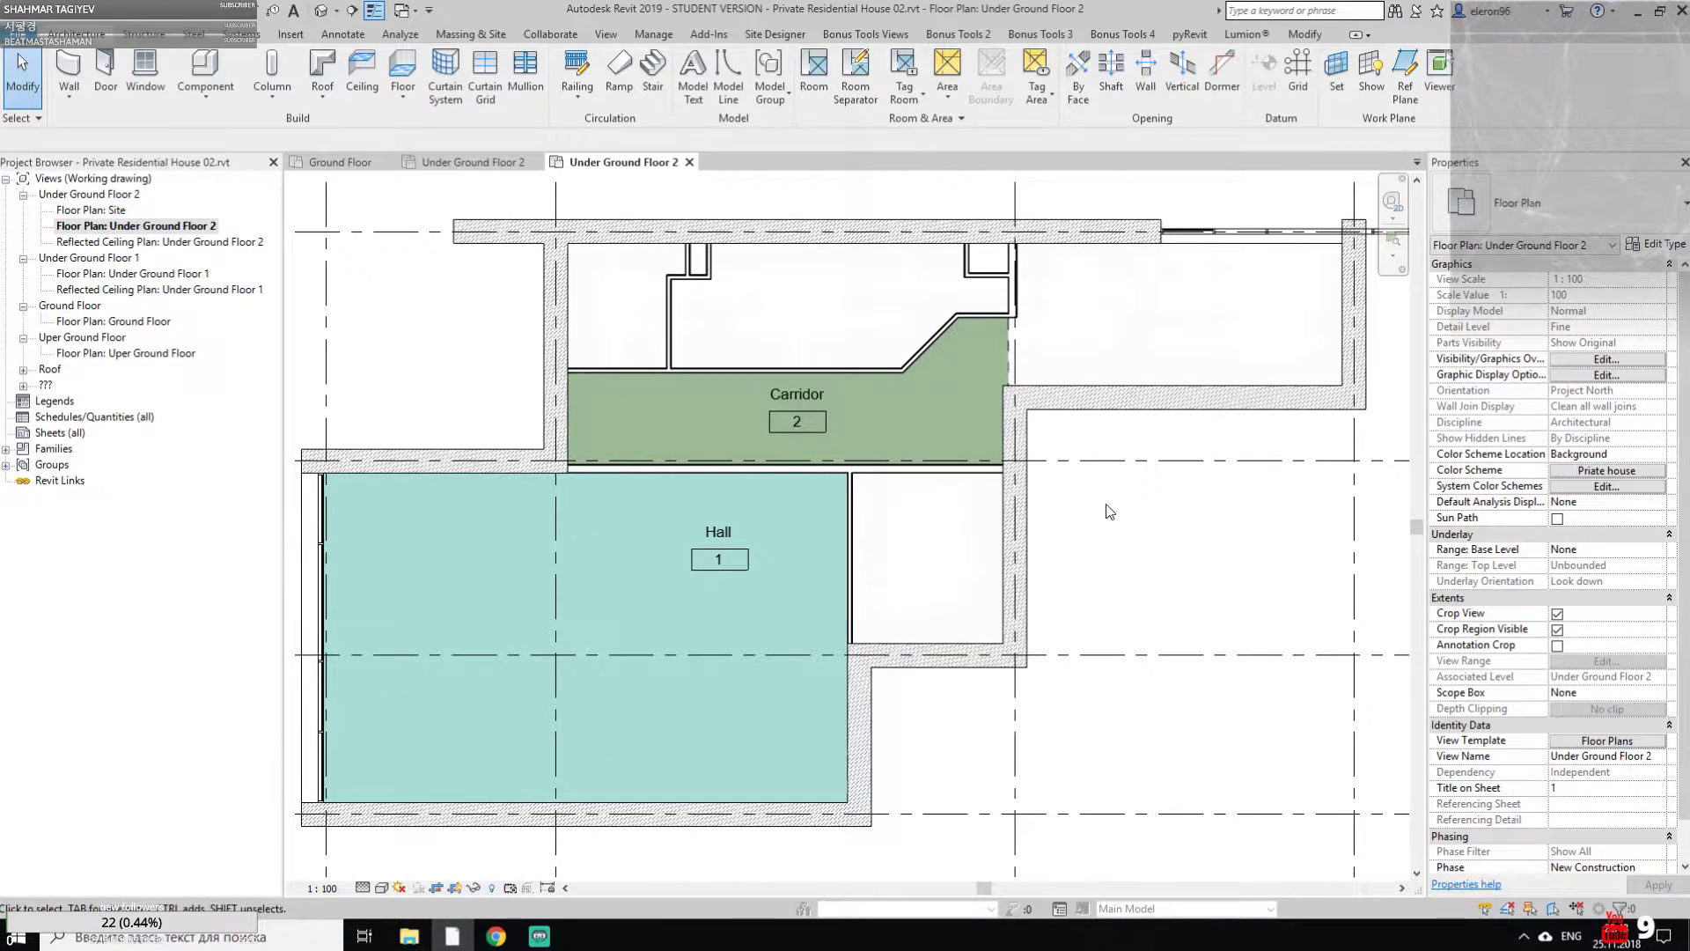
click(813, 88)
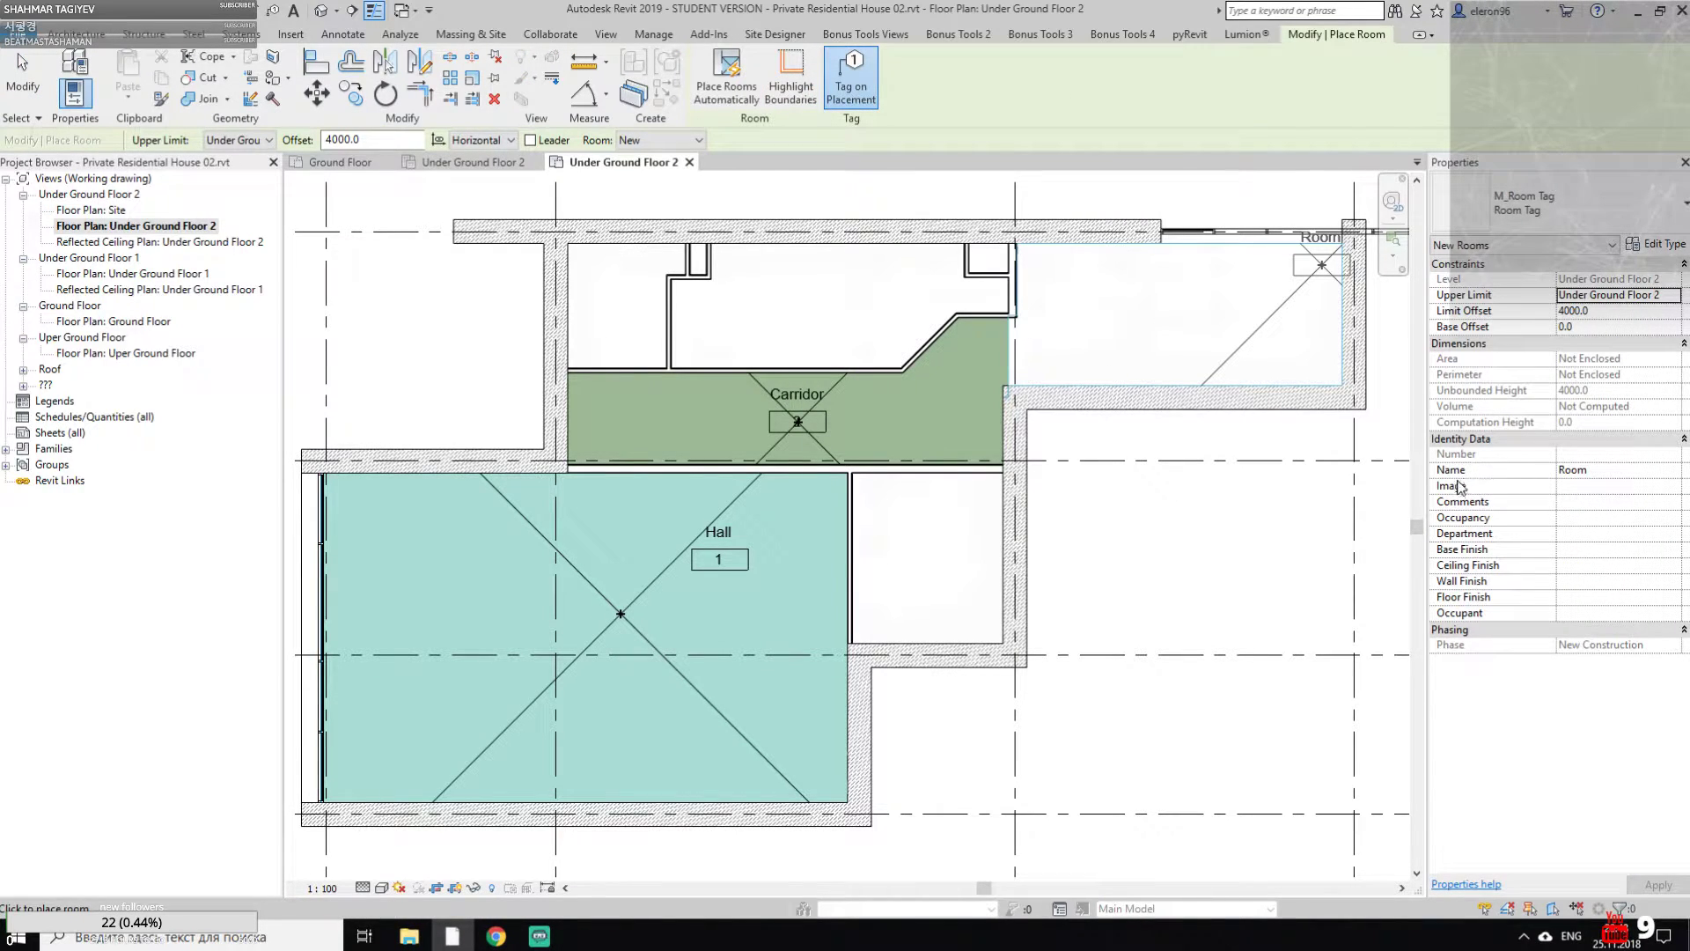
click(1677, 474)
click(1674, 471)
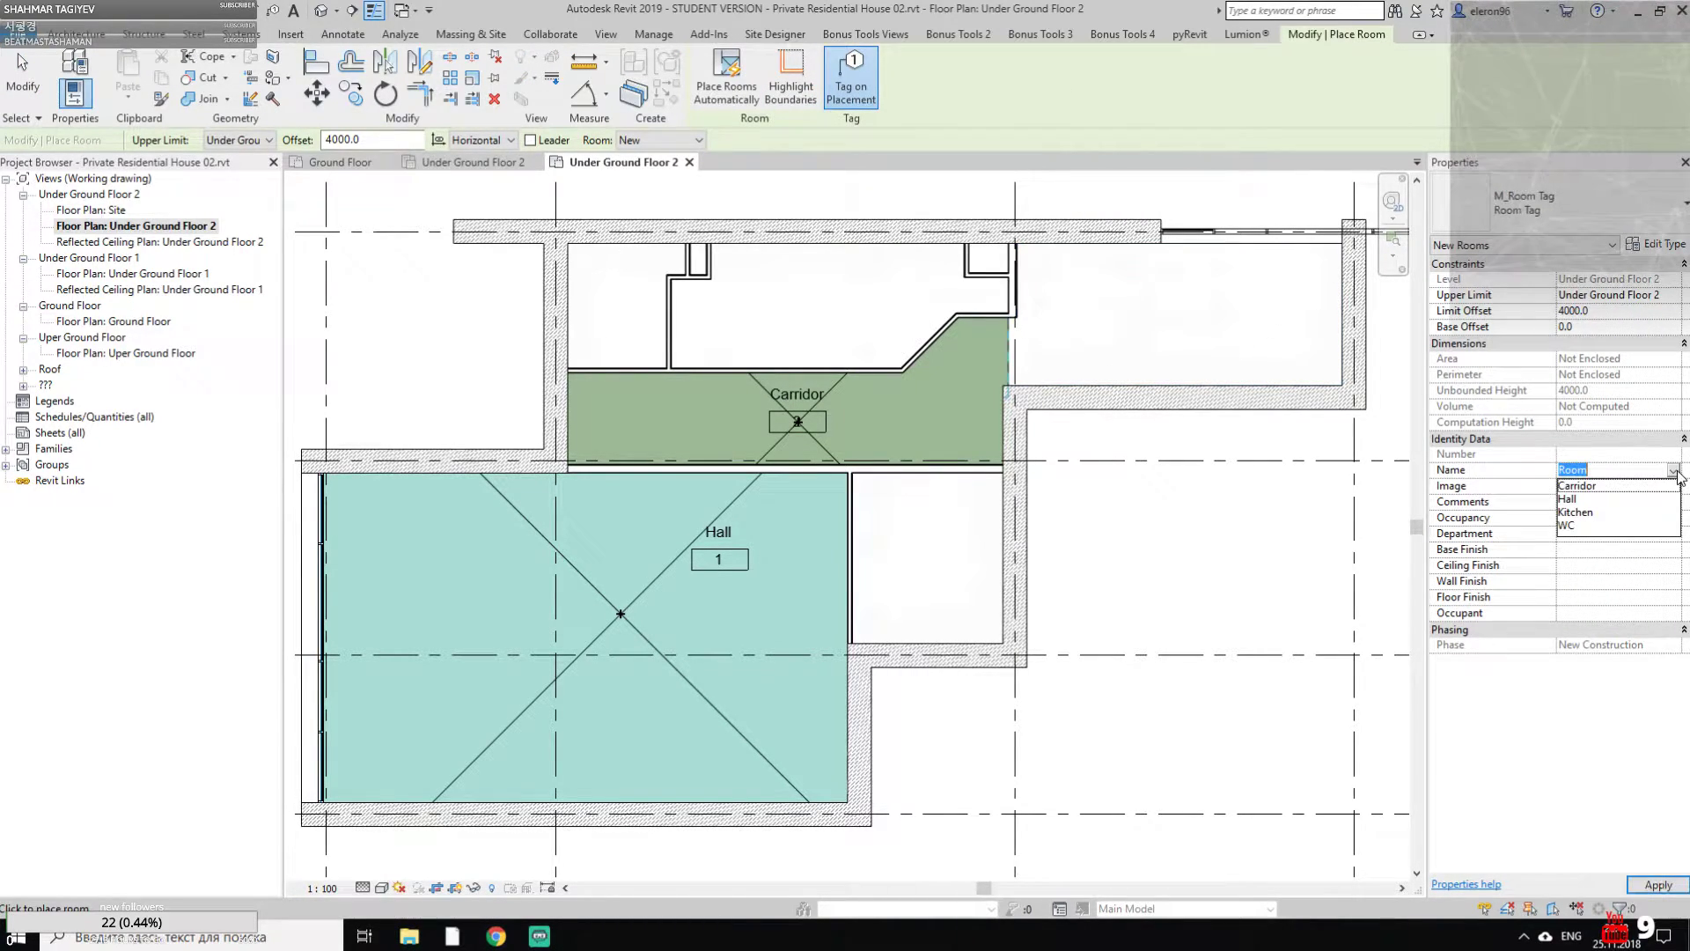
click(1575, 526)
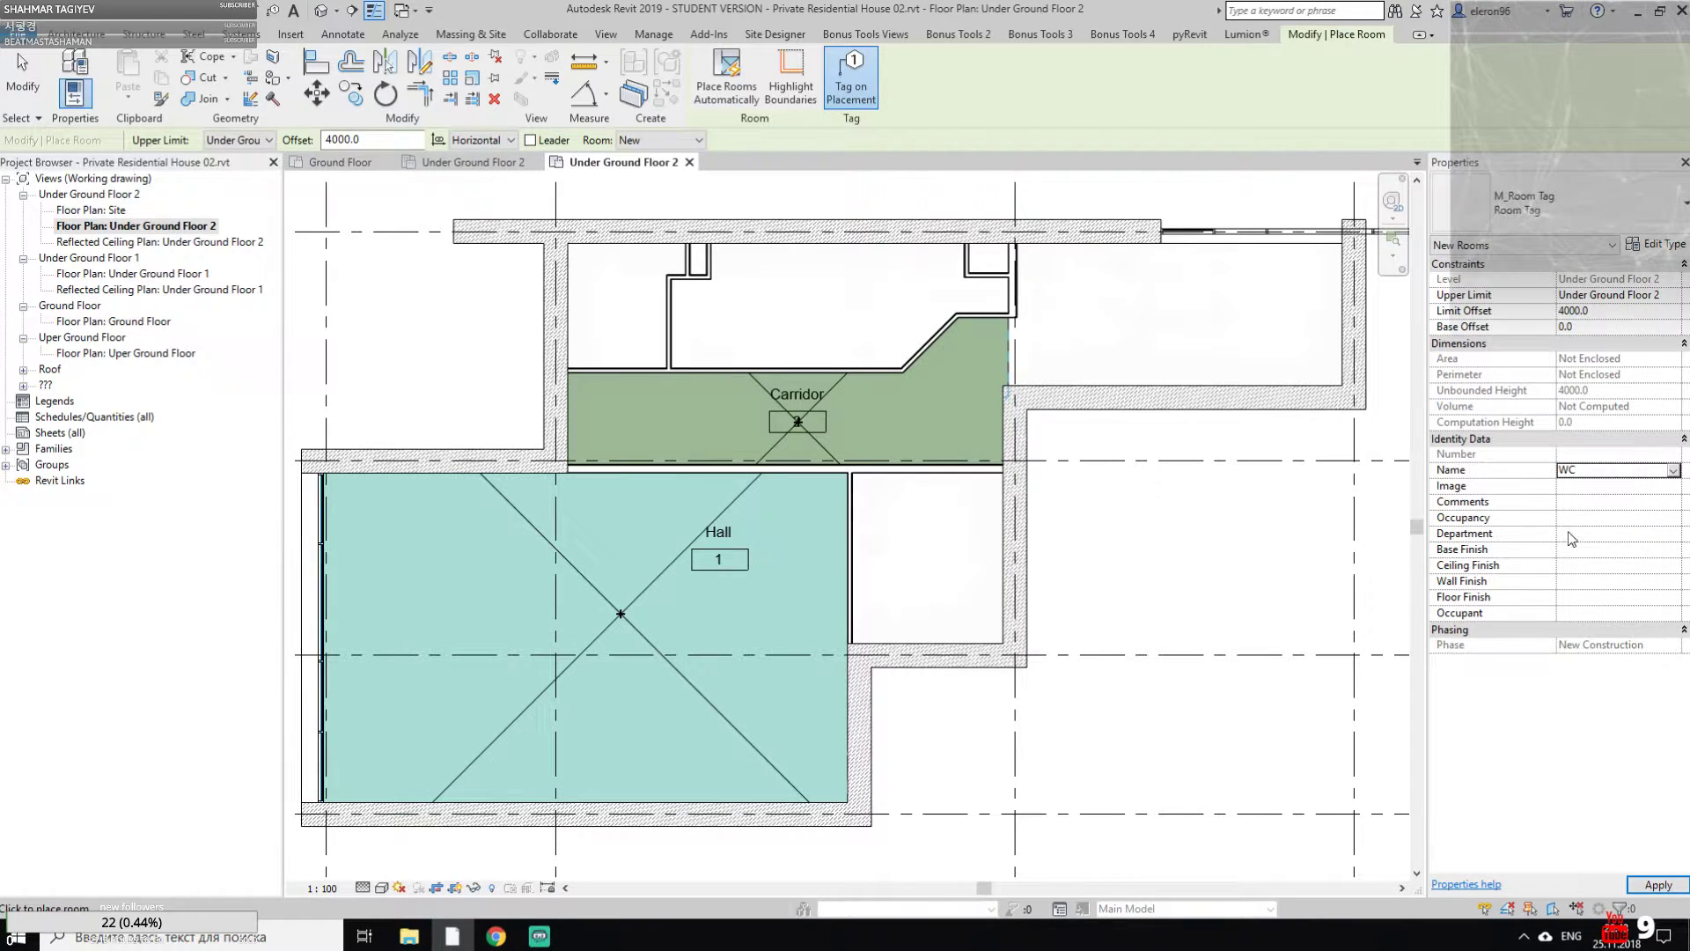
middle_drag(946, 561, 976, 537)
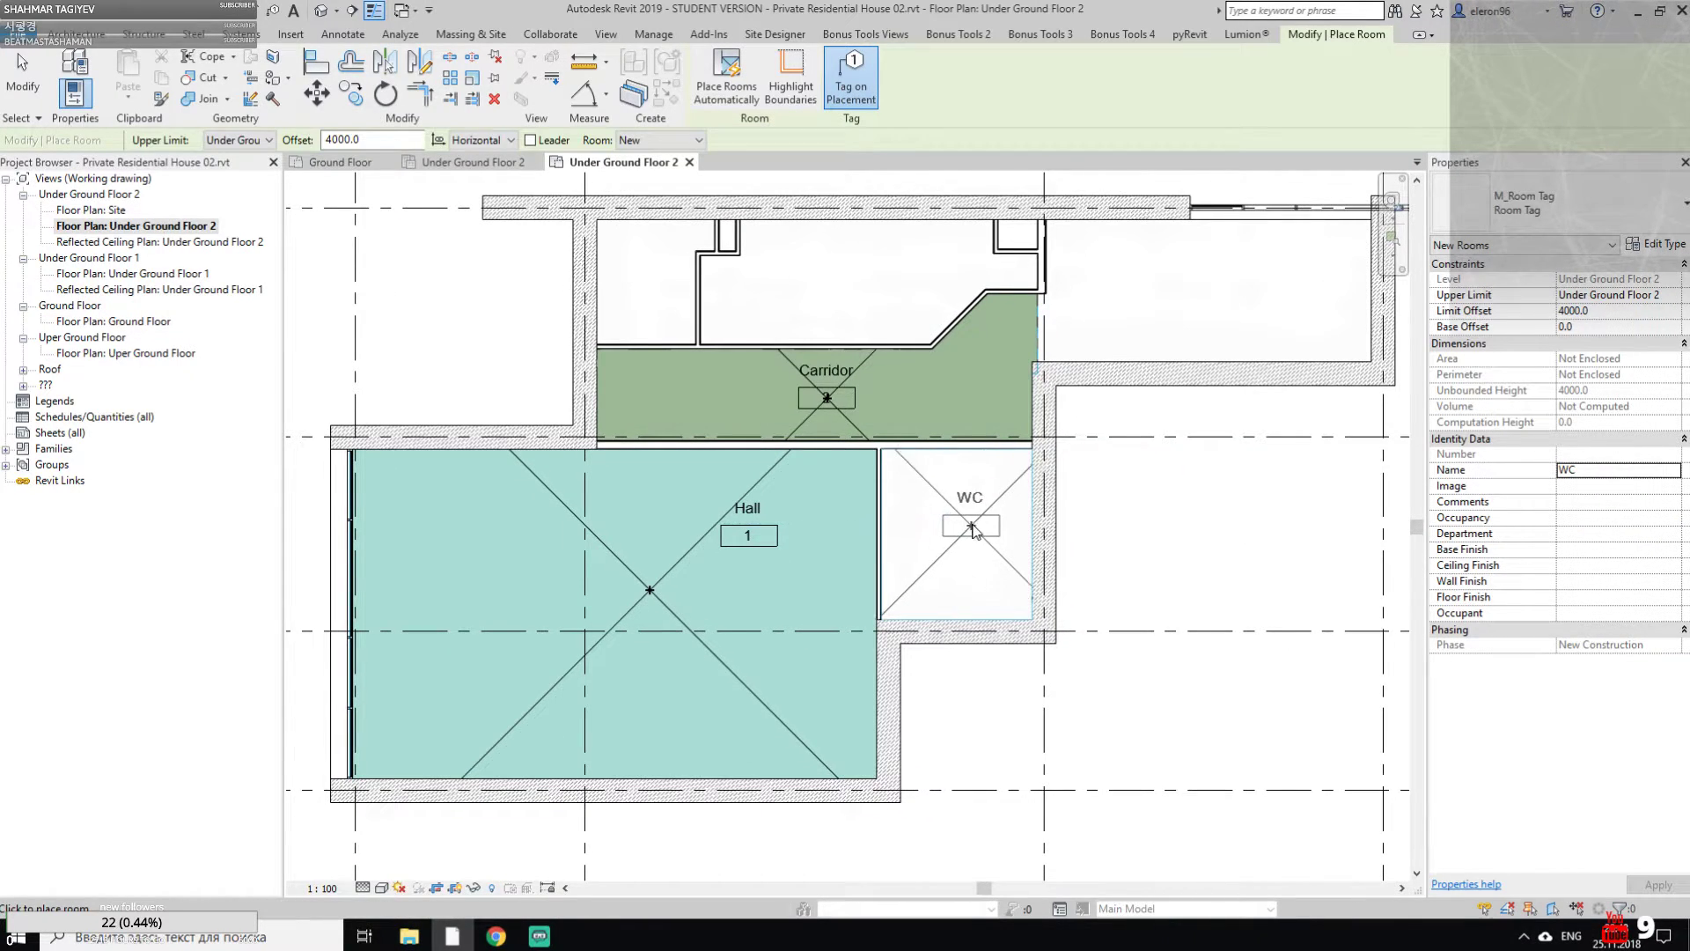
click(977, 537)
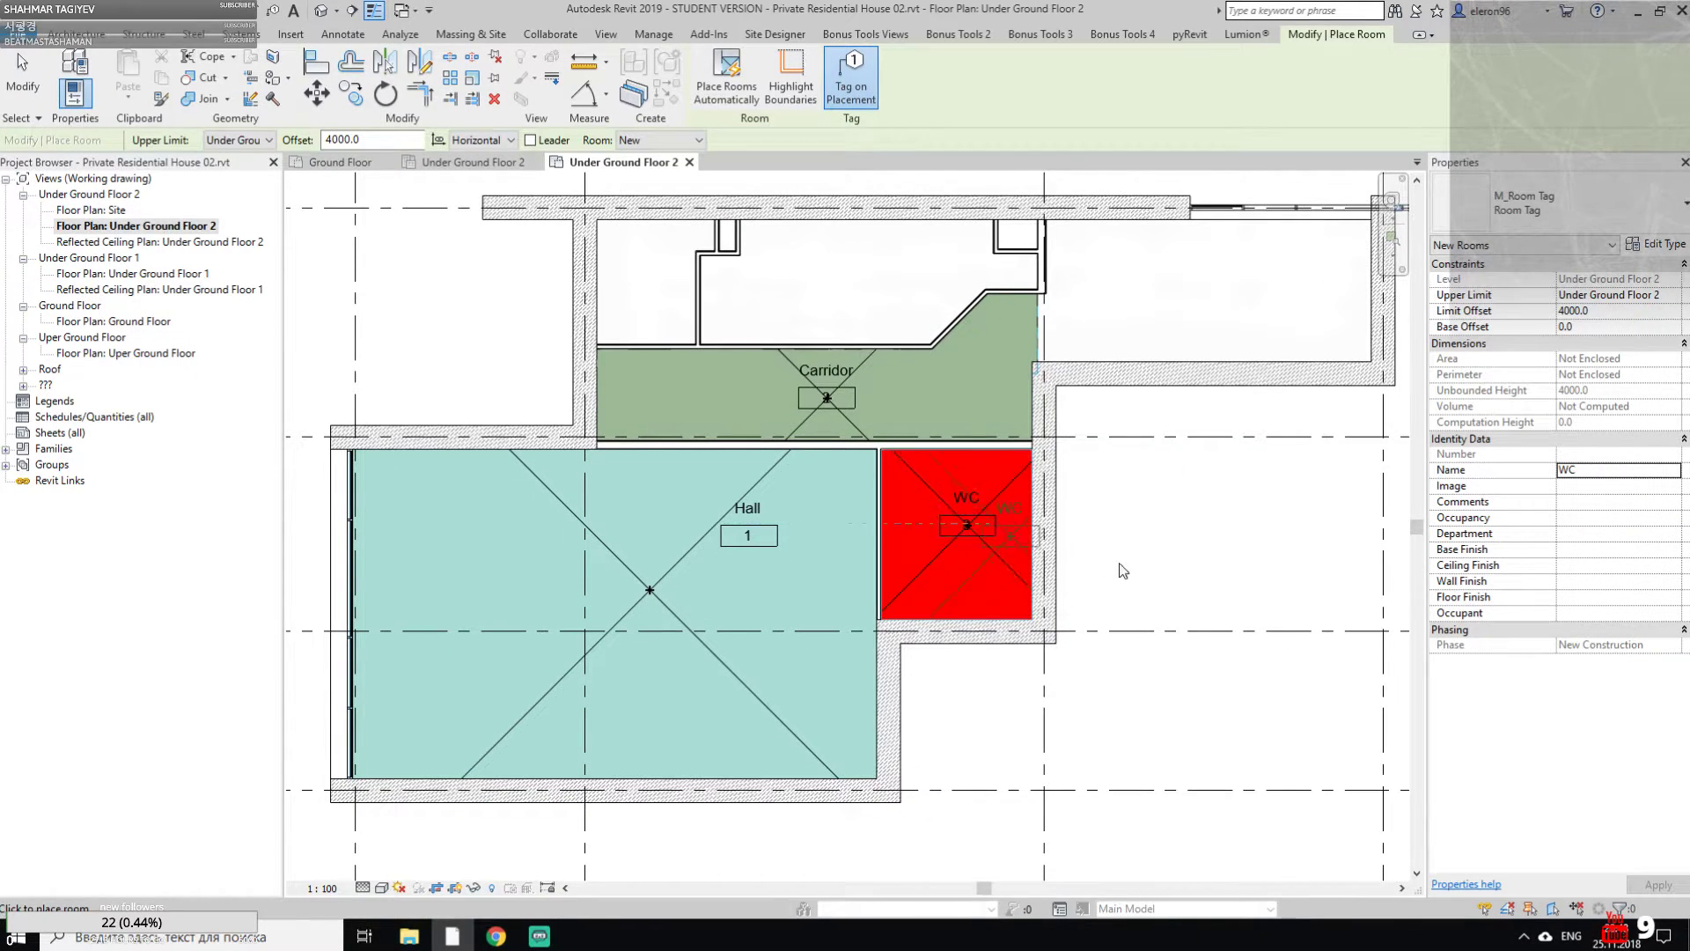
Place a room named Kitchen in the small space above the corridor's left end and finish placing rooms
click(1673, 470)
click(1576, 513)
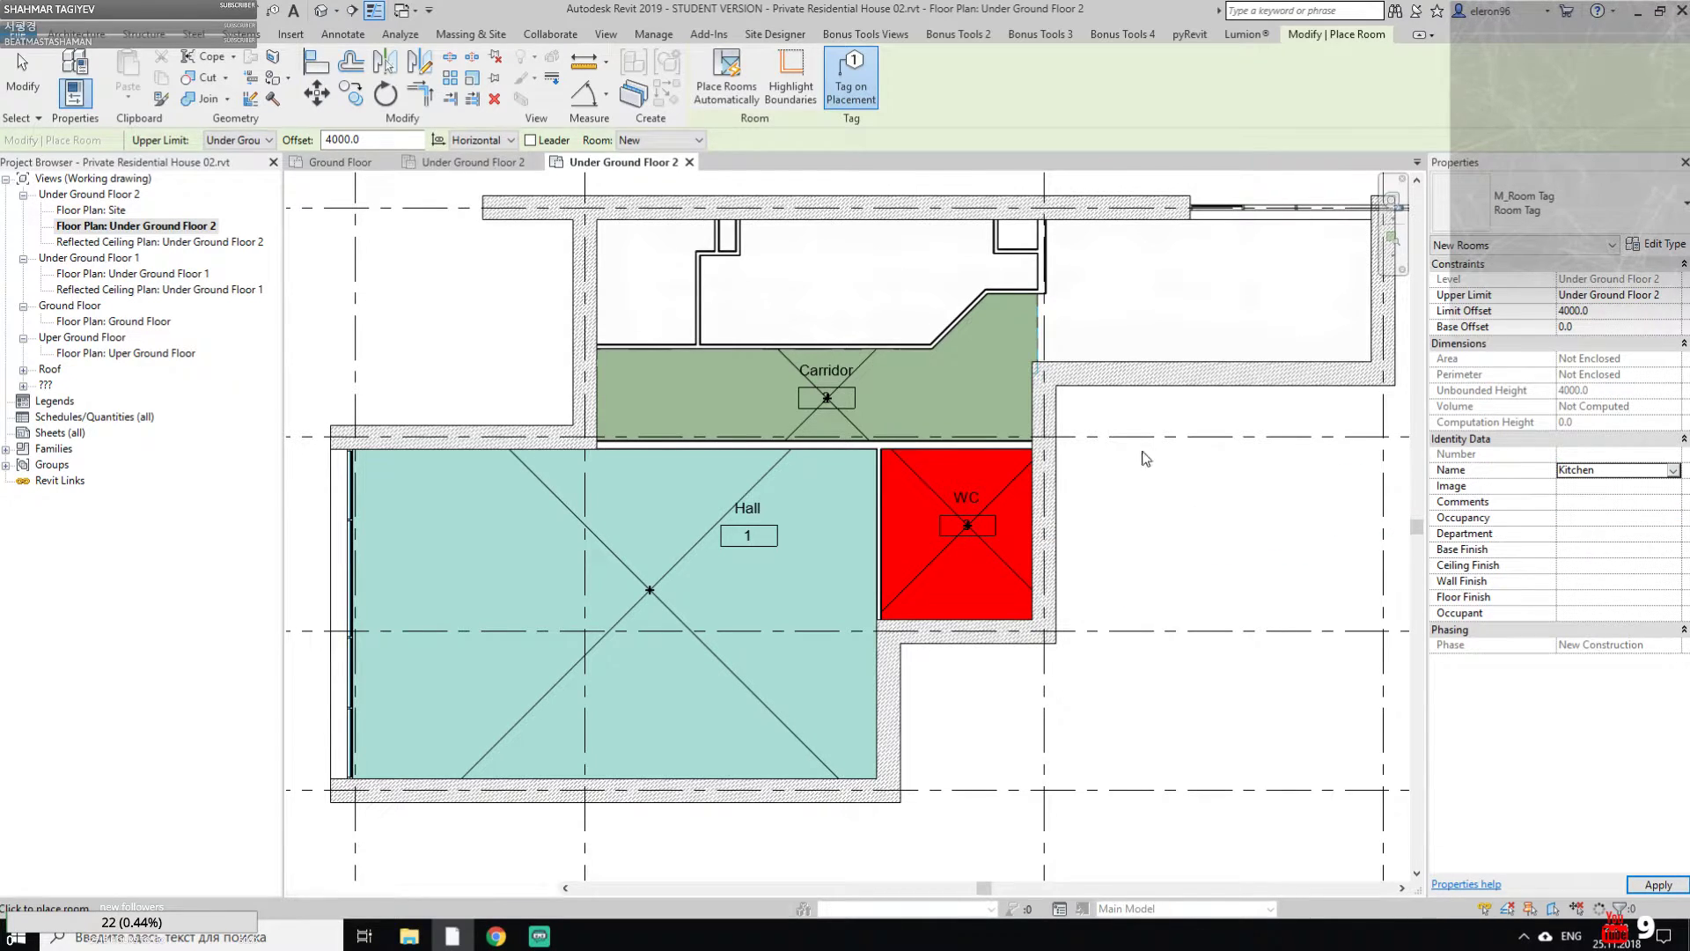
click(636, 270)
middle_drag(618, 277, 642, 312)
click(663, 328)
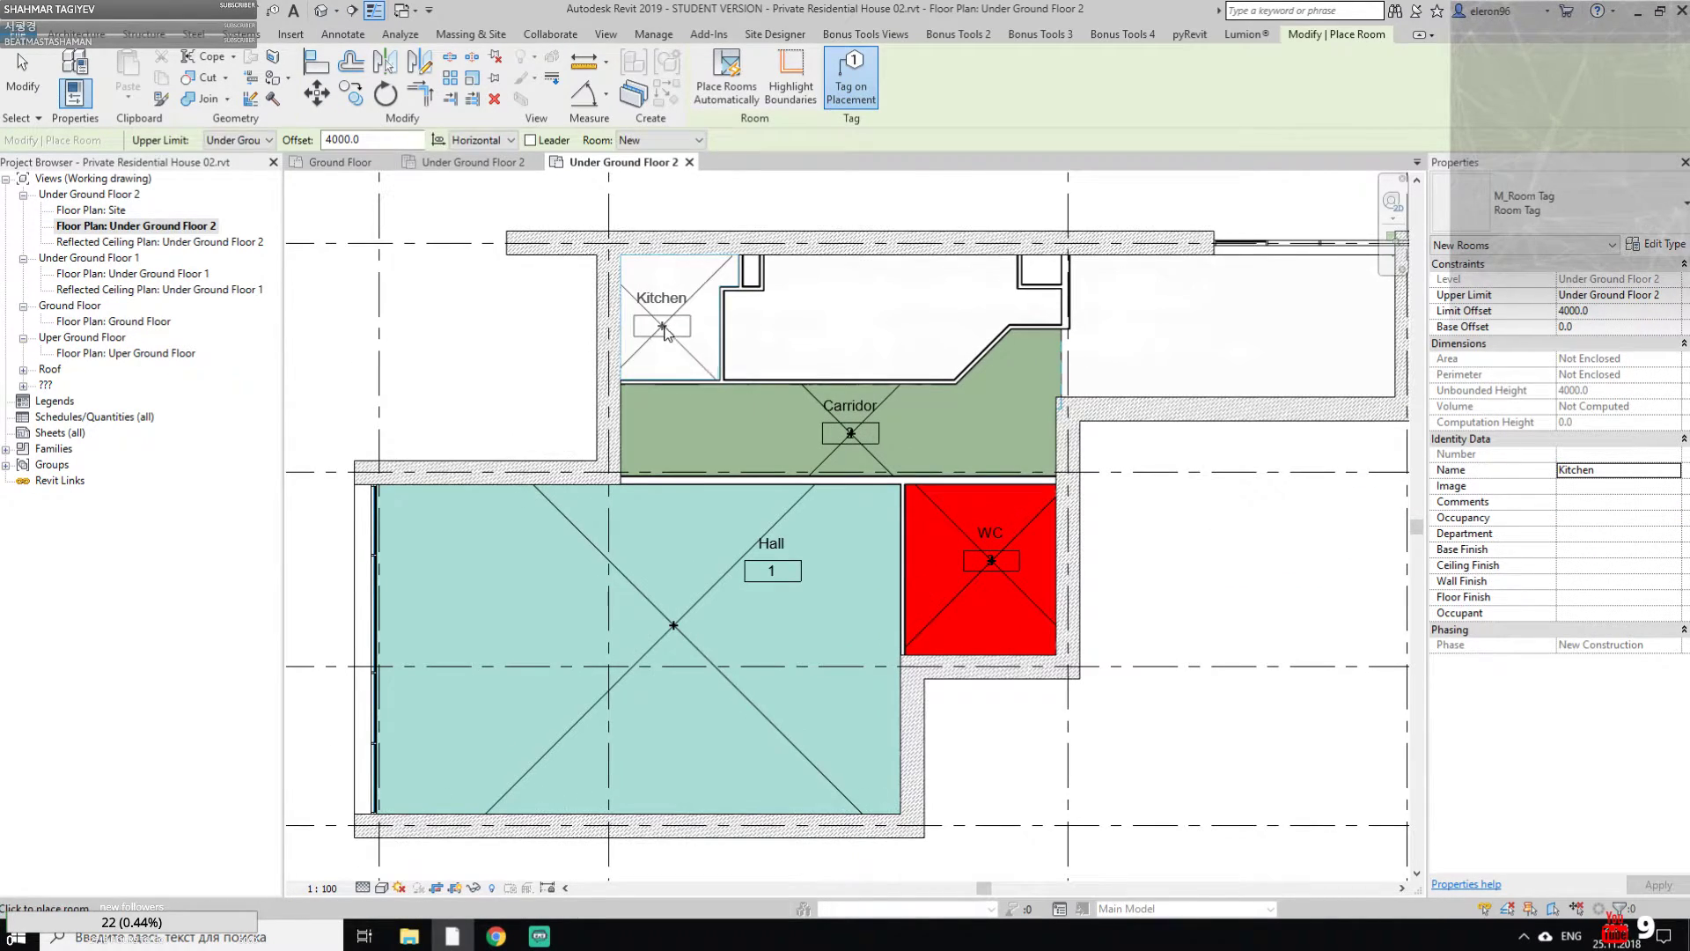
key(Escape)
key(Escape)
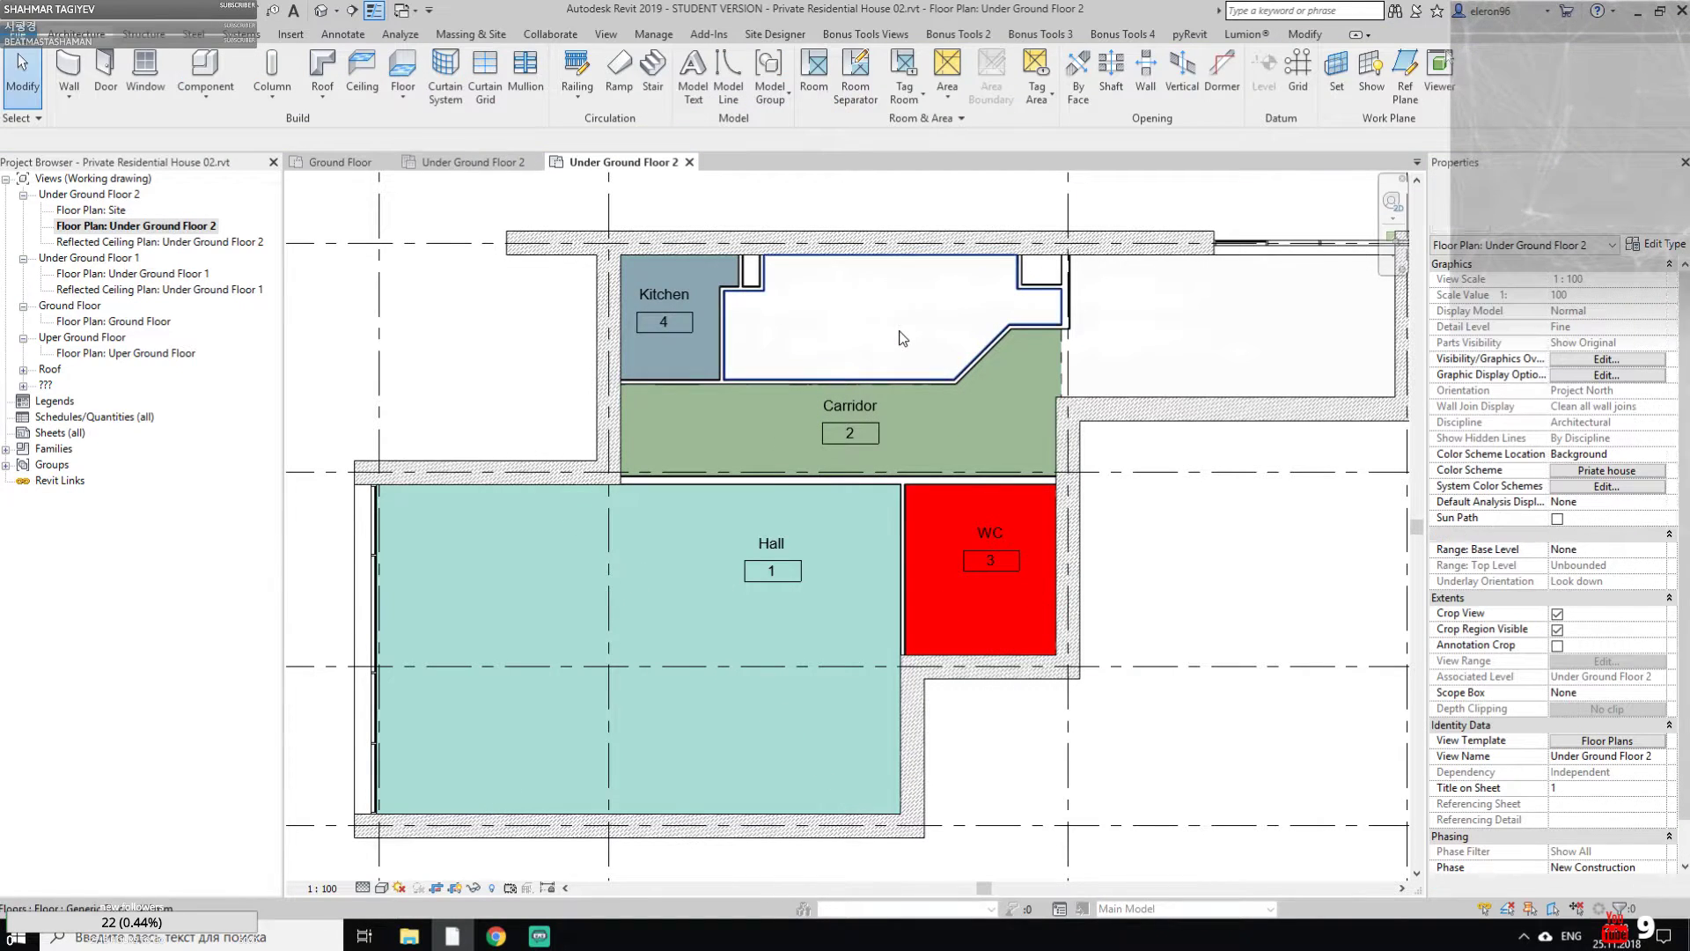
Switch the floor plan's color scheme to TownHouse
middle_drag(1196, 565, 1245, 535)
click(1606, 486)
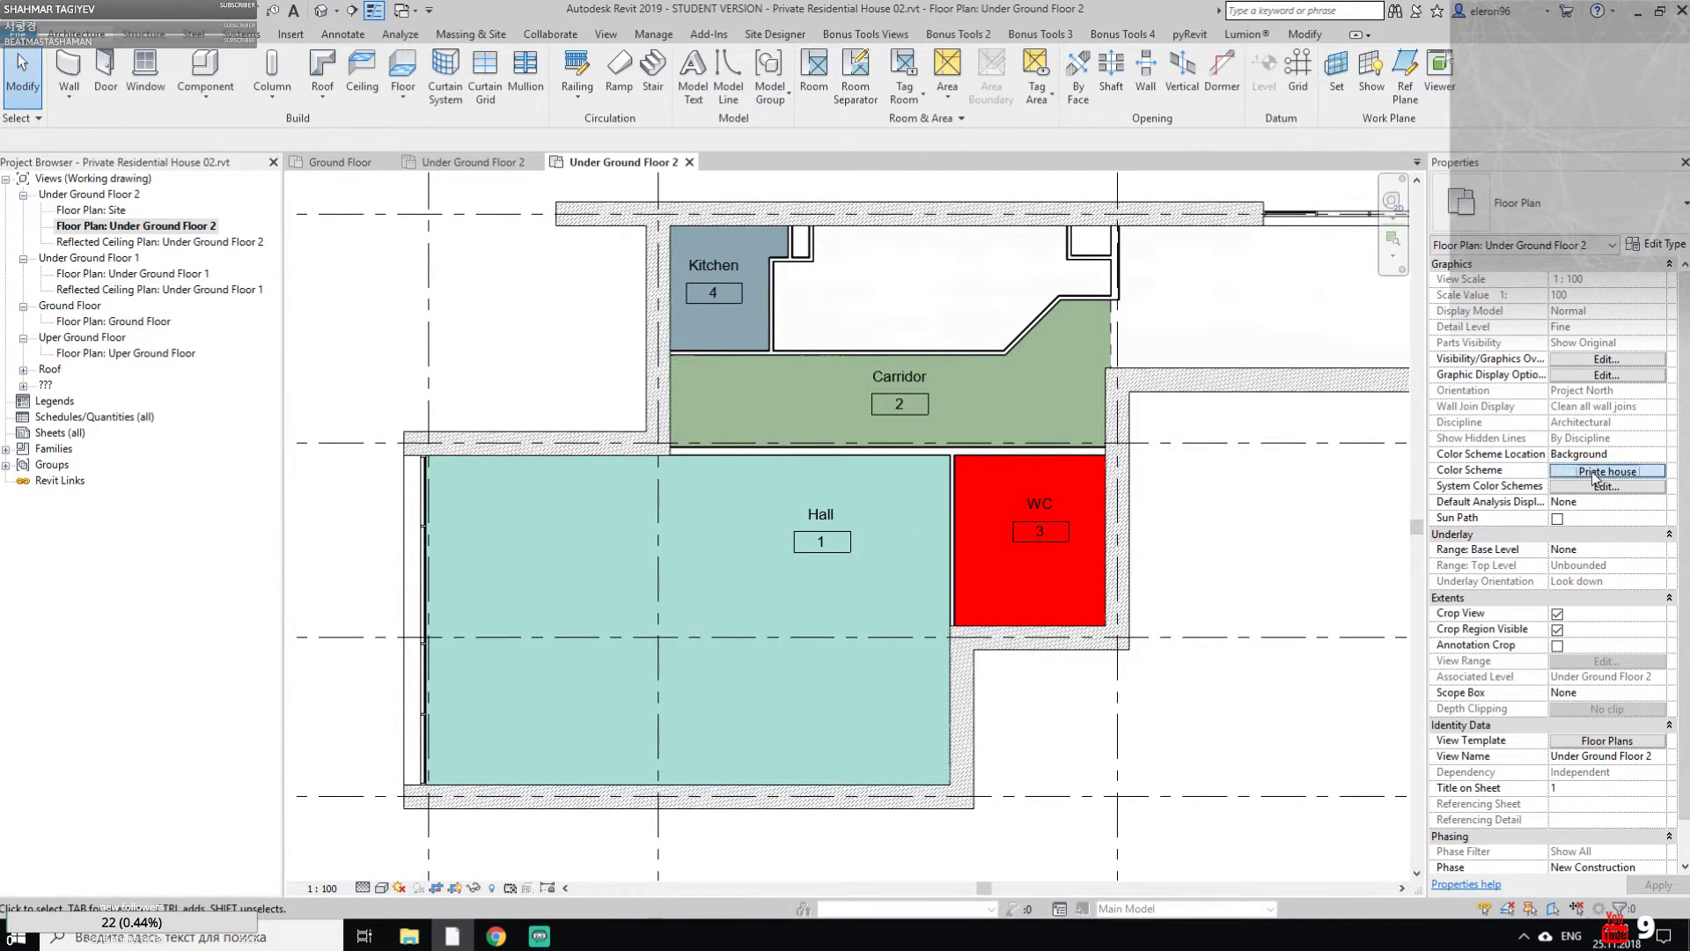
drag(585, 228, 466, 209)
click(79, 332)
click(482, 640)
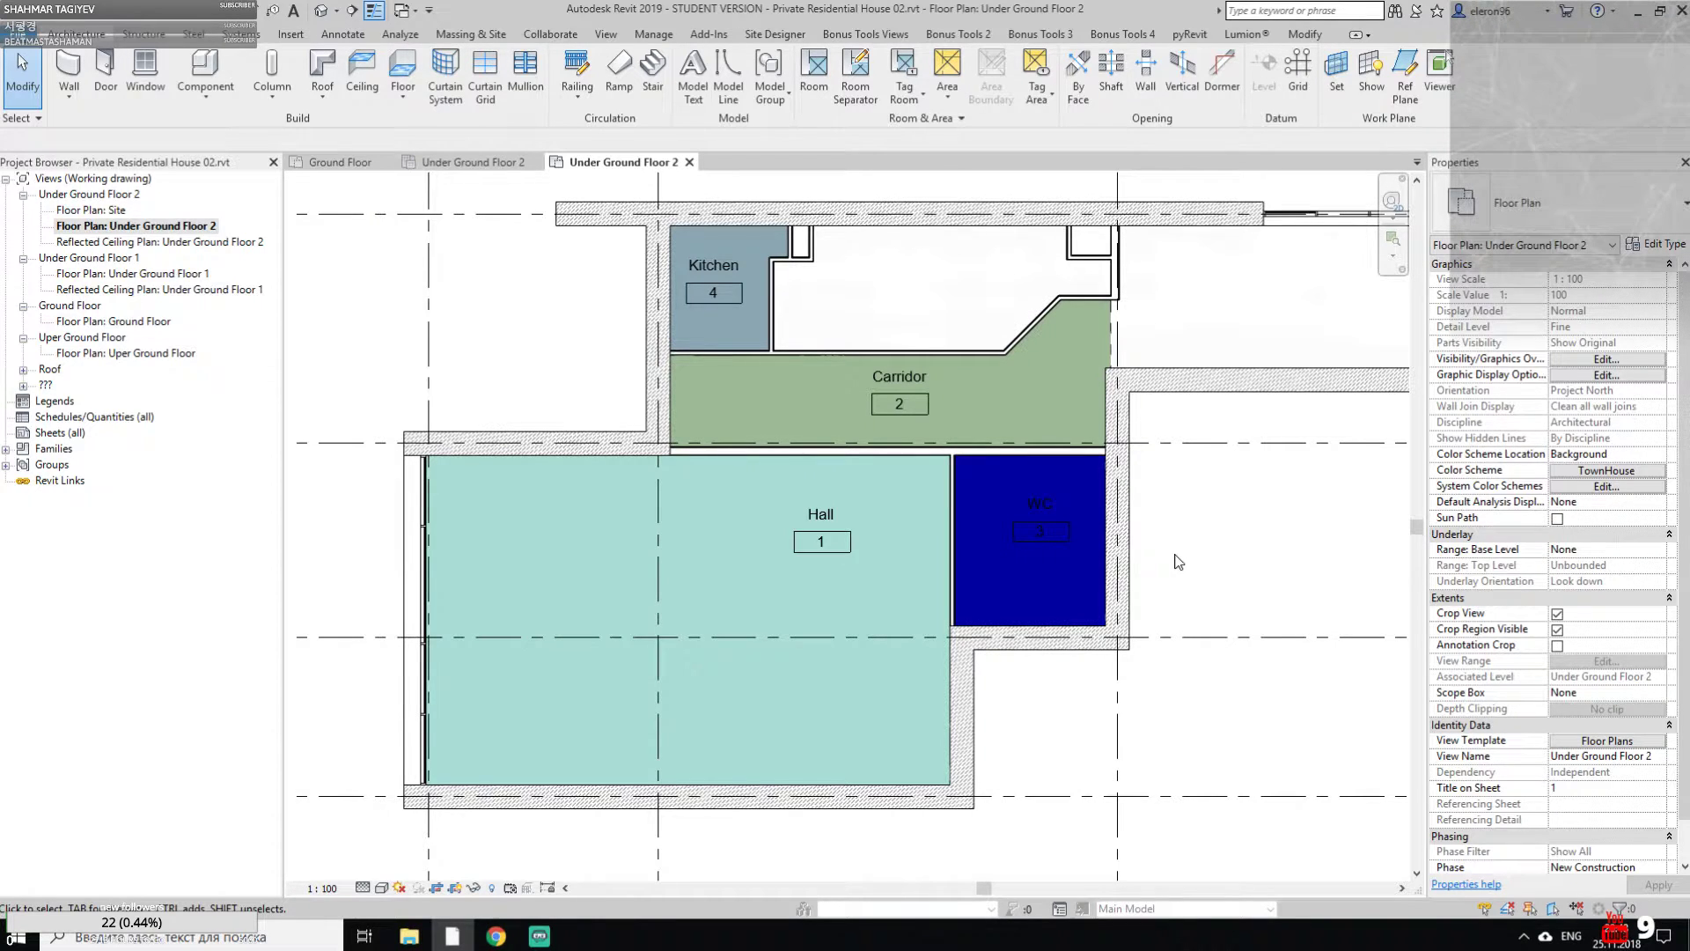
Remove the color scheme from the floor plan by setting it to (none)
click(1580, 470)
click(100, 290)
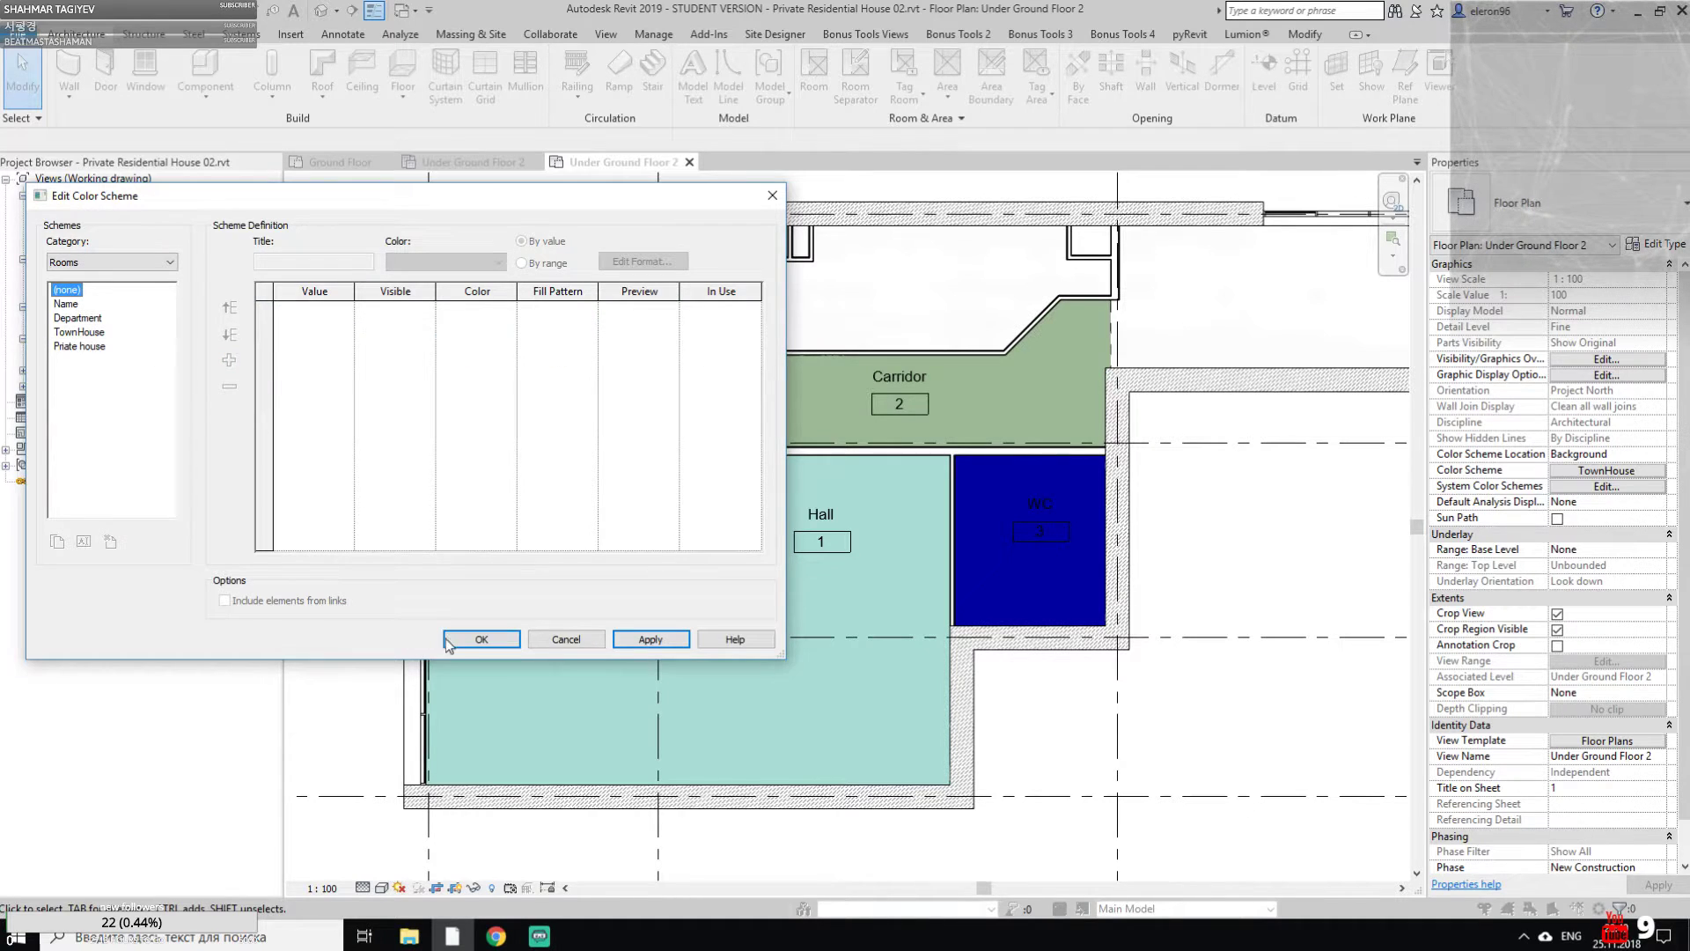
click(451, 639)
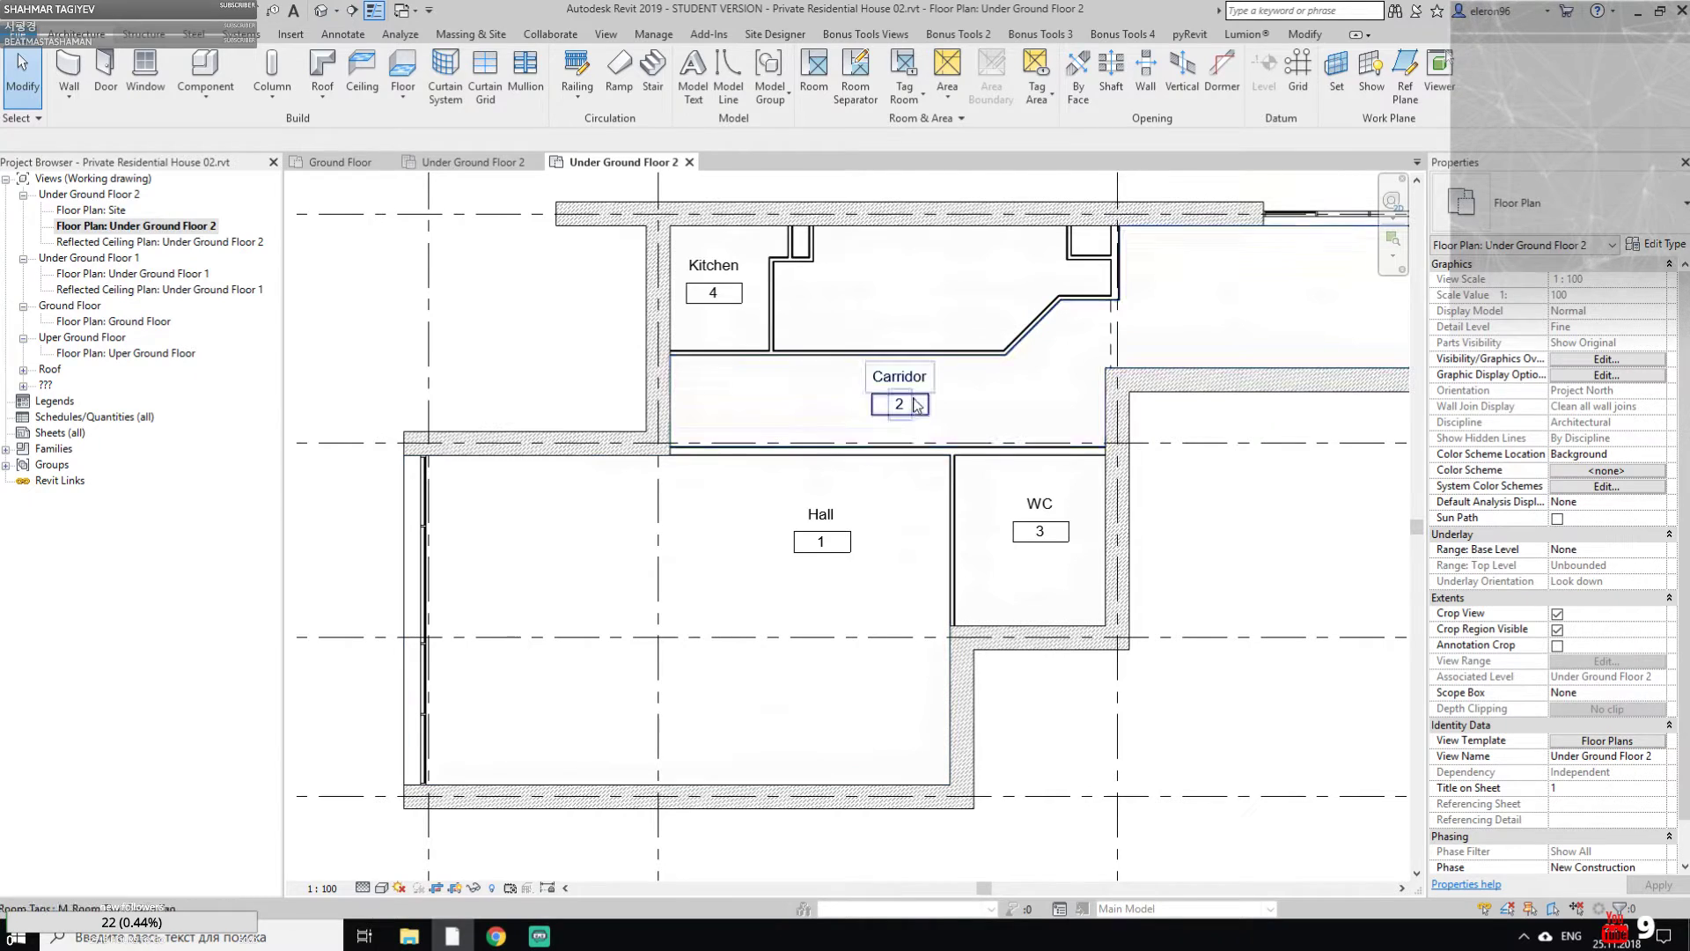
Move the Hall room tag down and left, closer to the center of the room
click(822, 543)
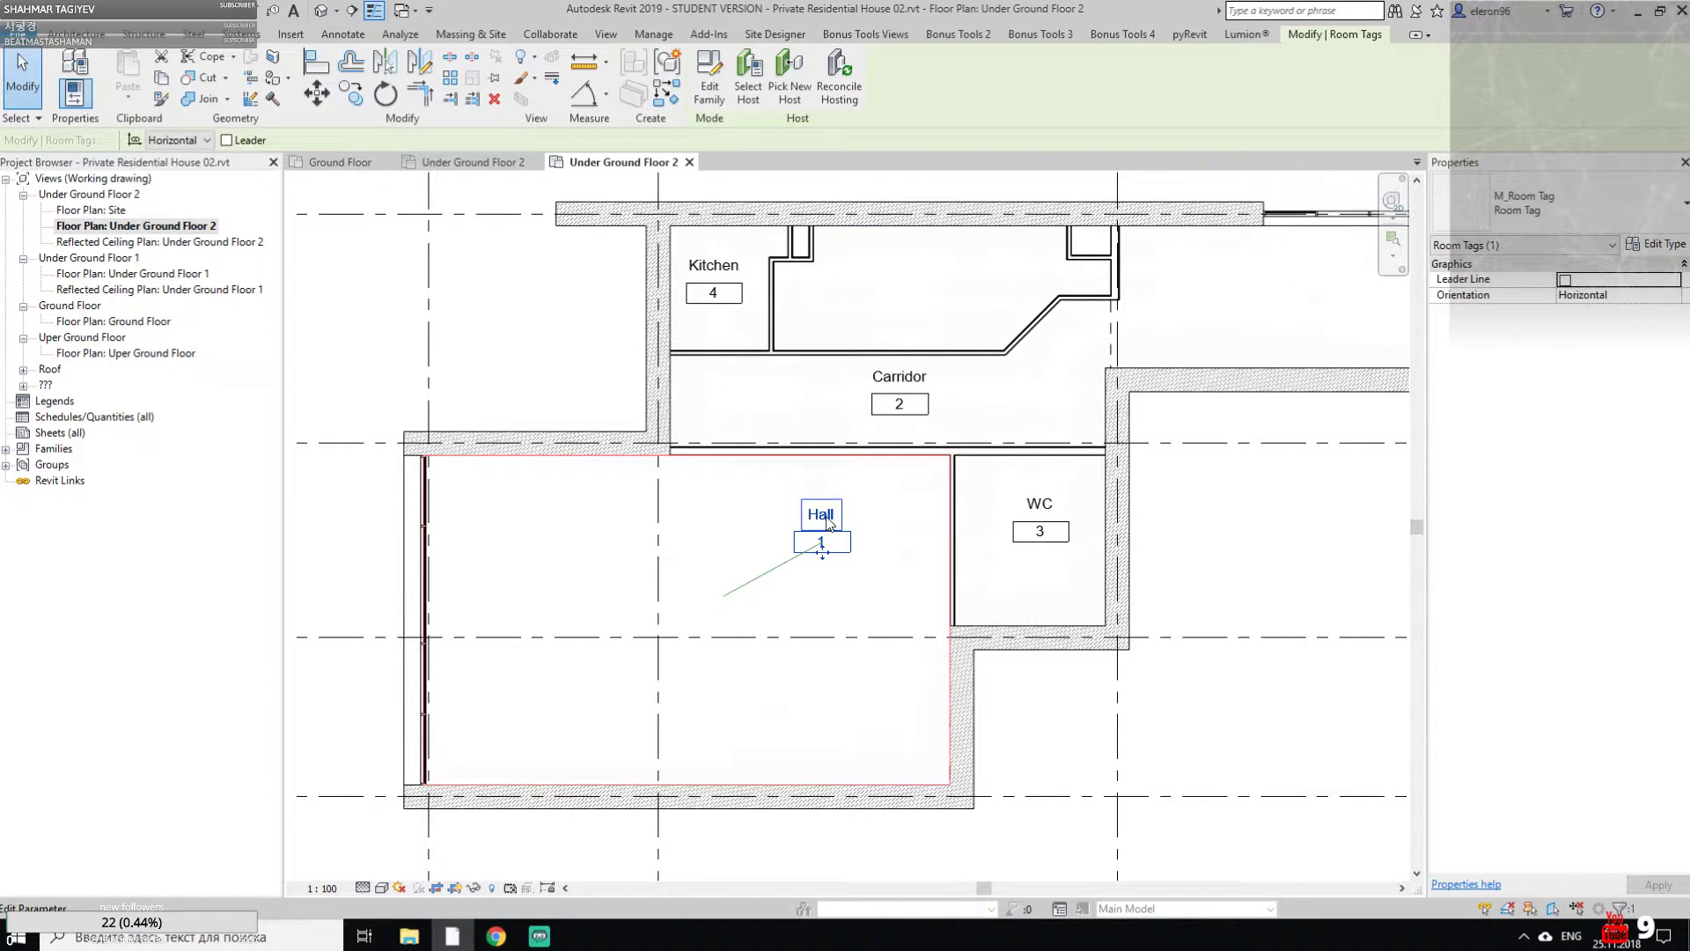
drag(822, 555, 754, 588)
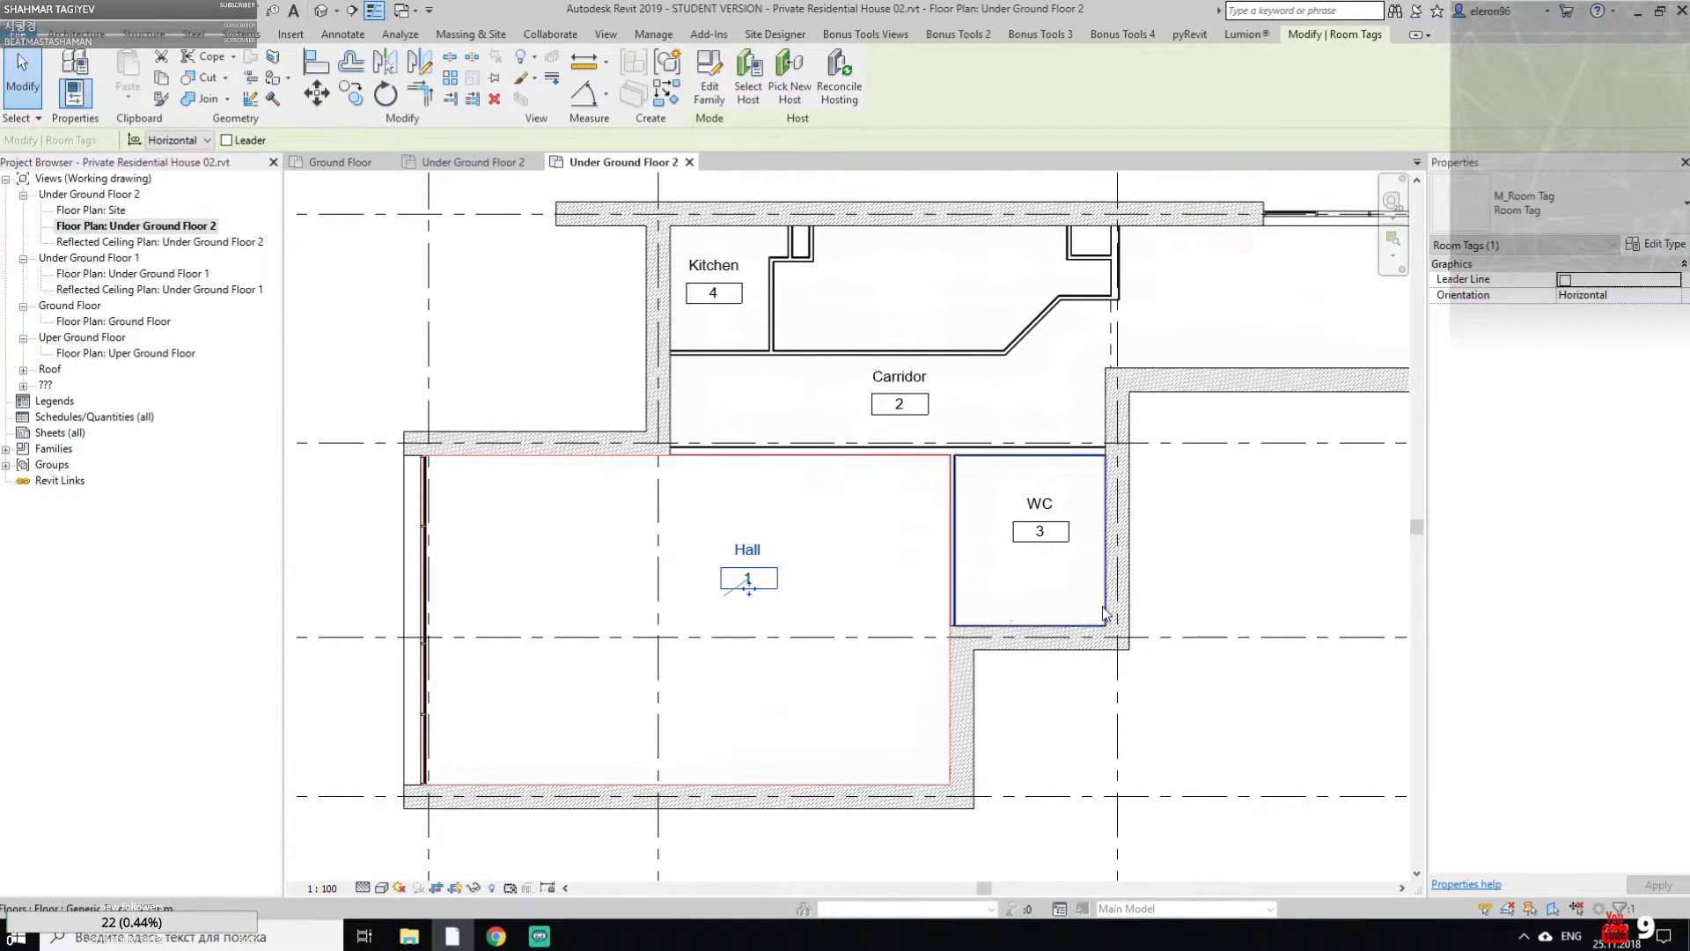
click(1310, 569)
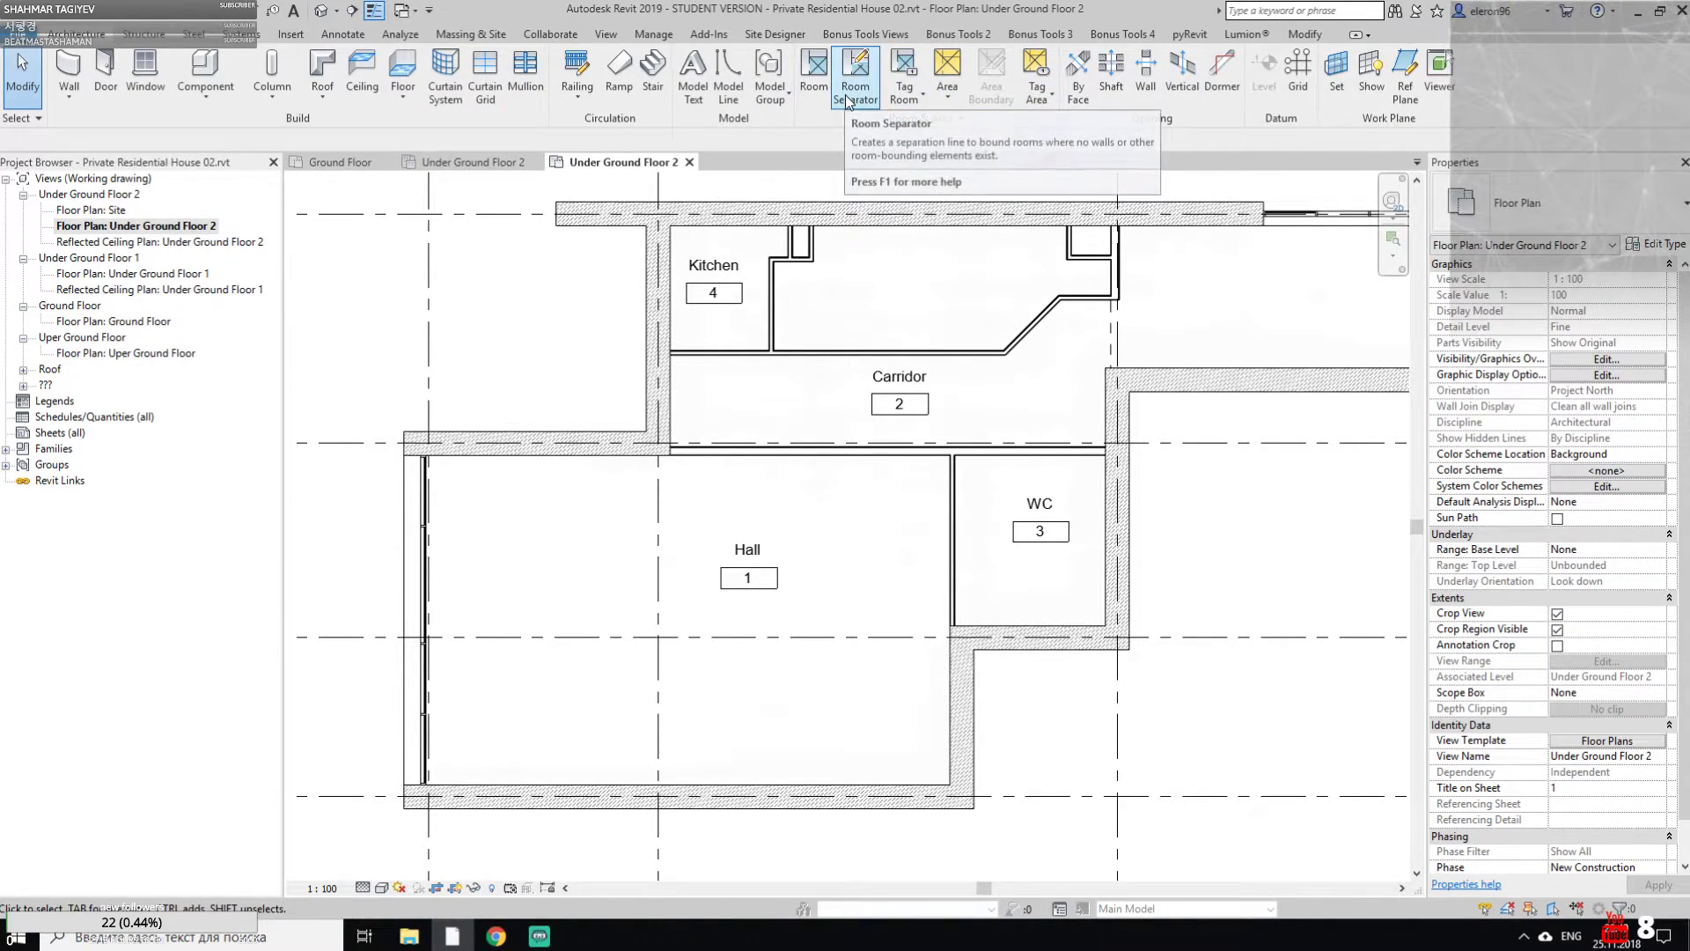
click(924, 118)
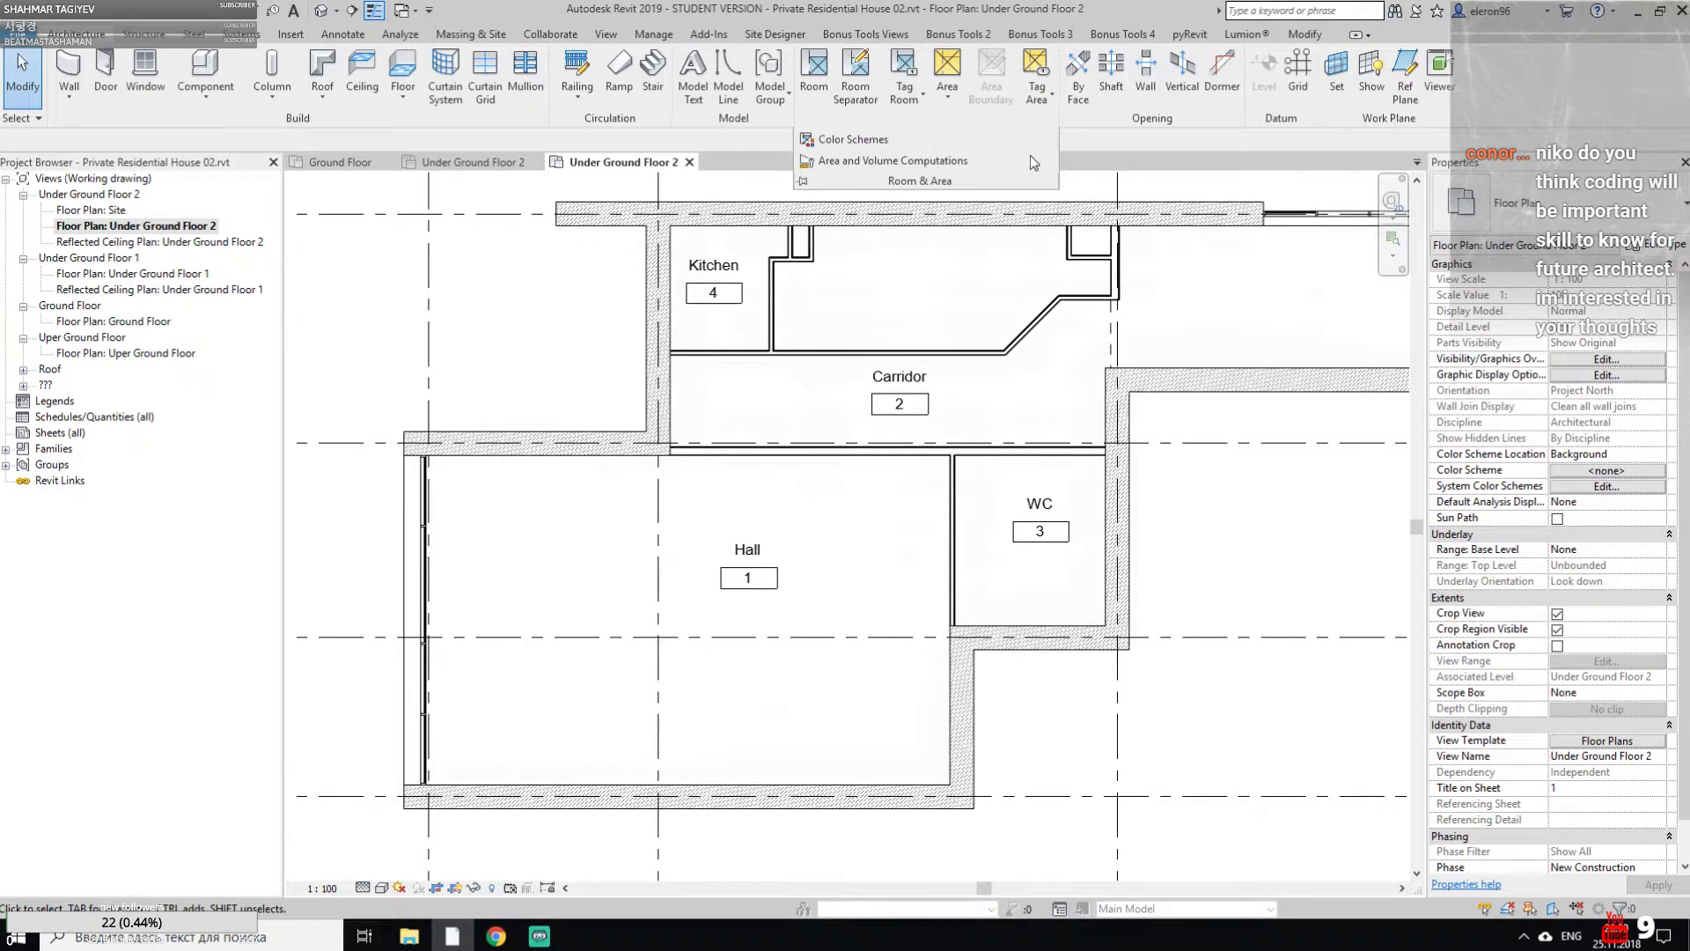
click(968, 354)
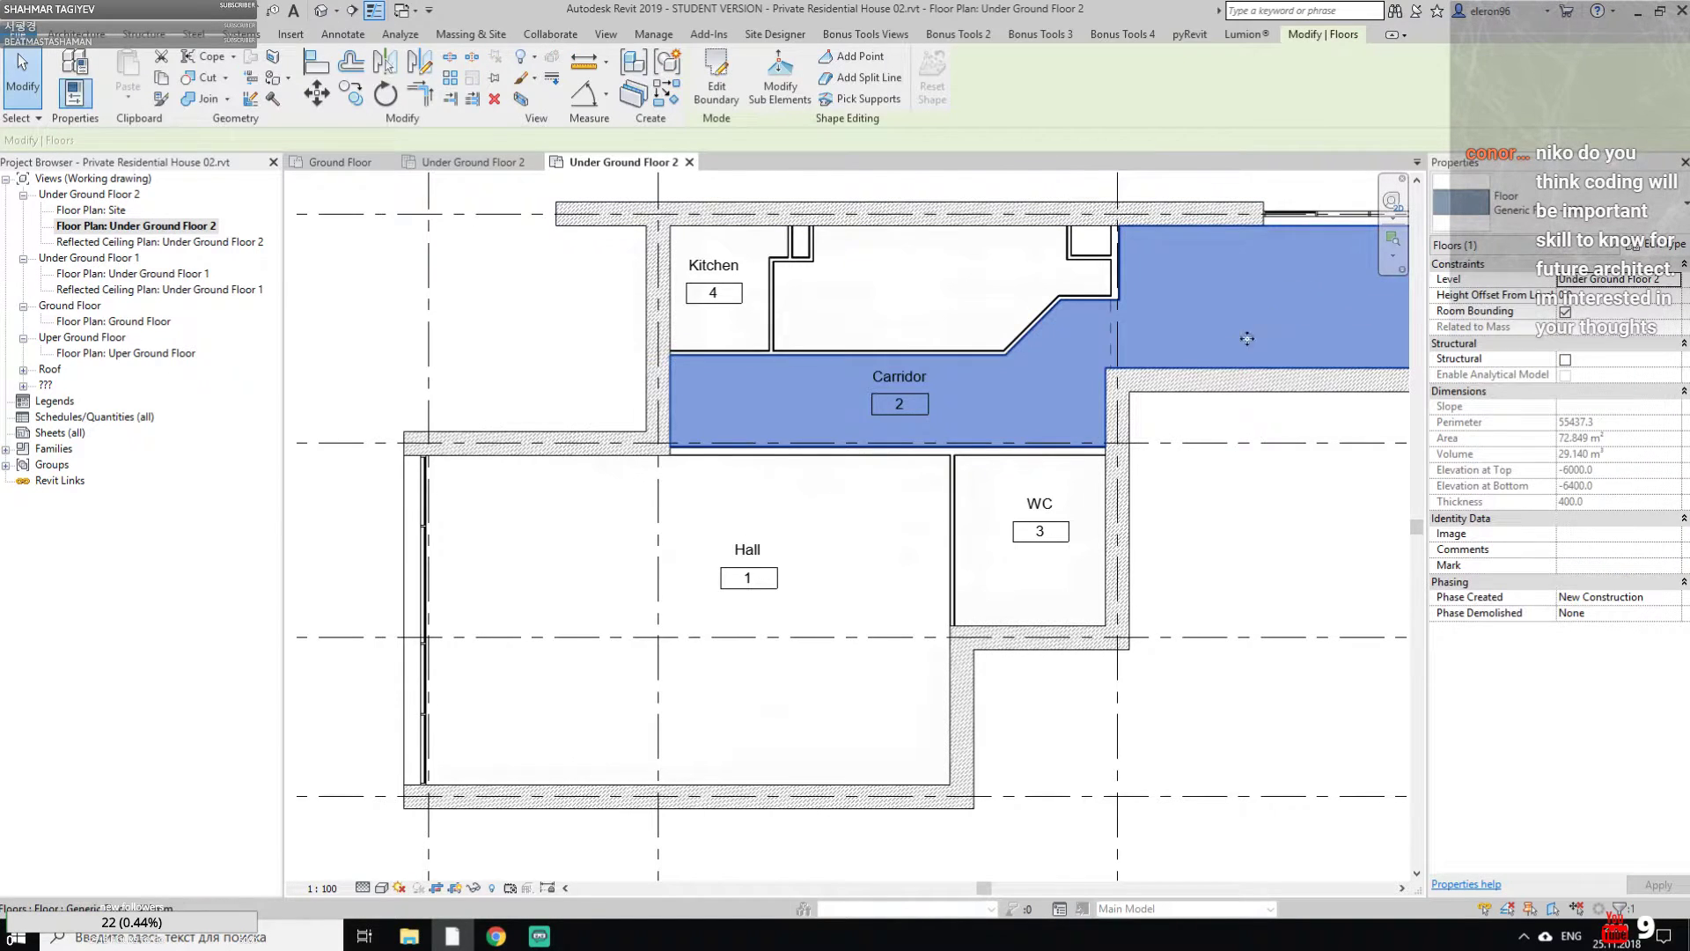
Open the reflected ceiling plan of Under Ground Floor 2 and check the Hall room's properties
click(554, 278)
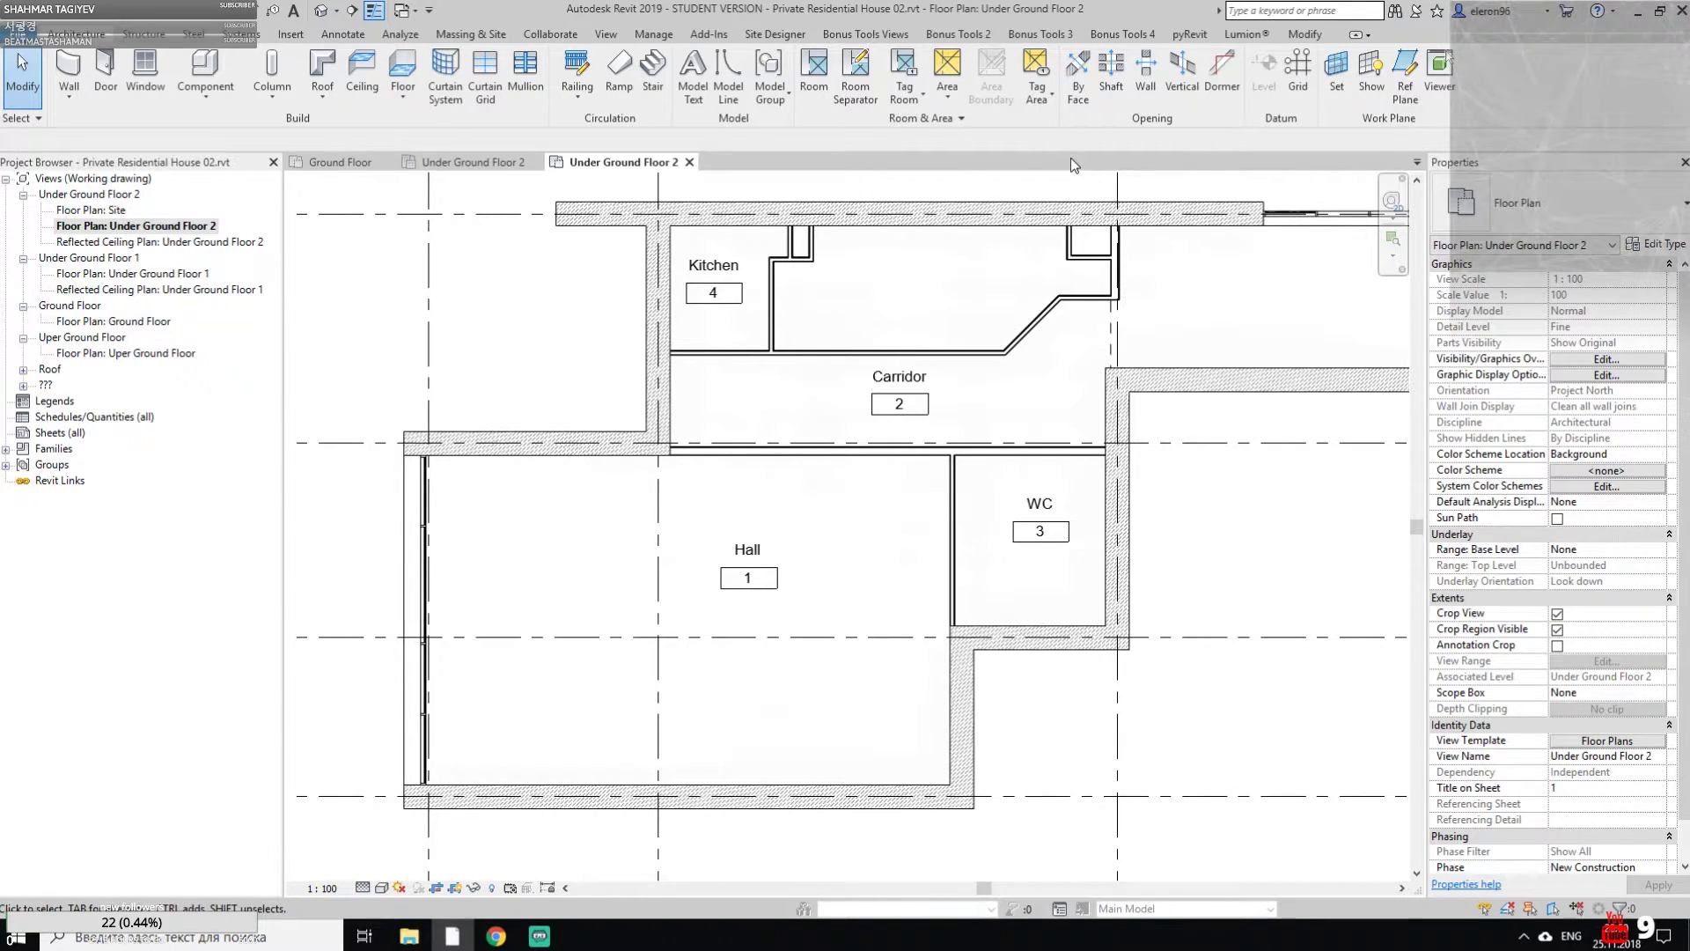
click(1189, 34)
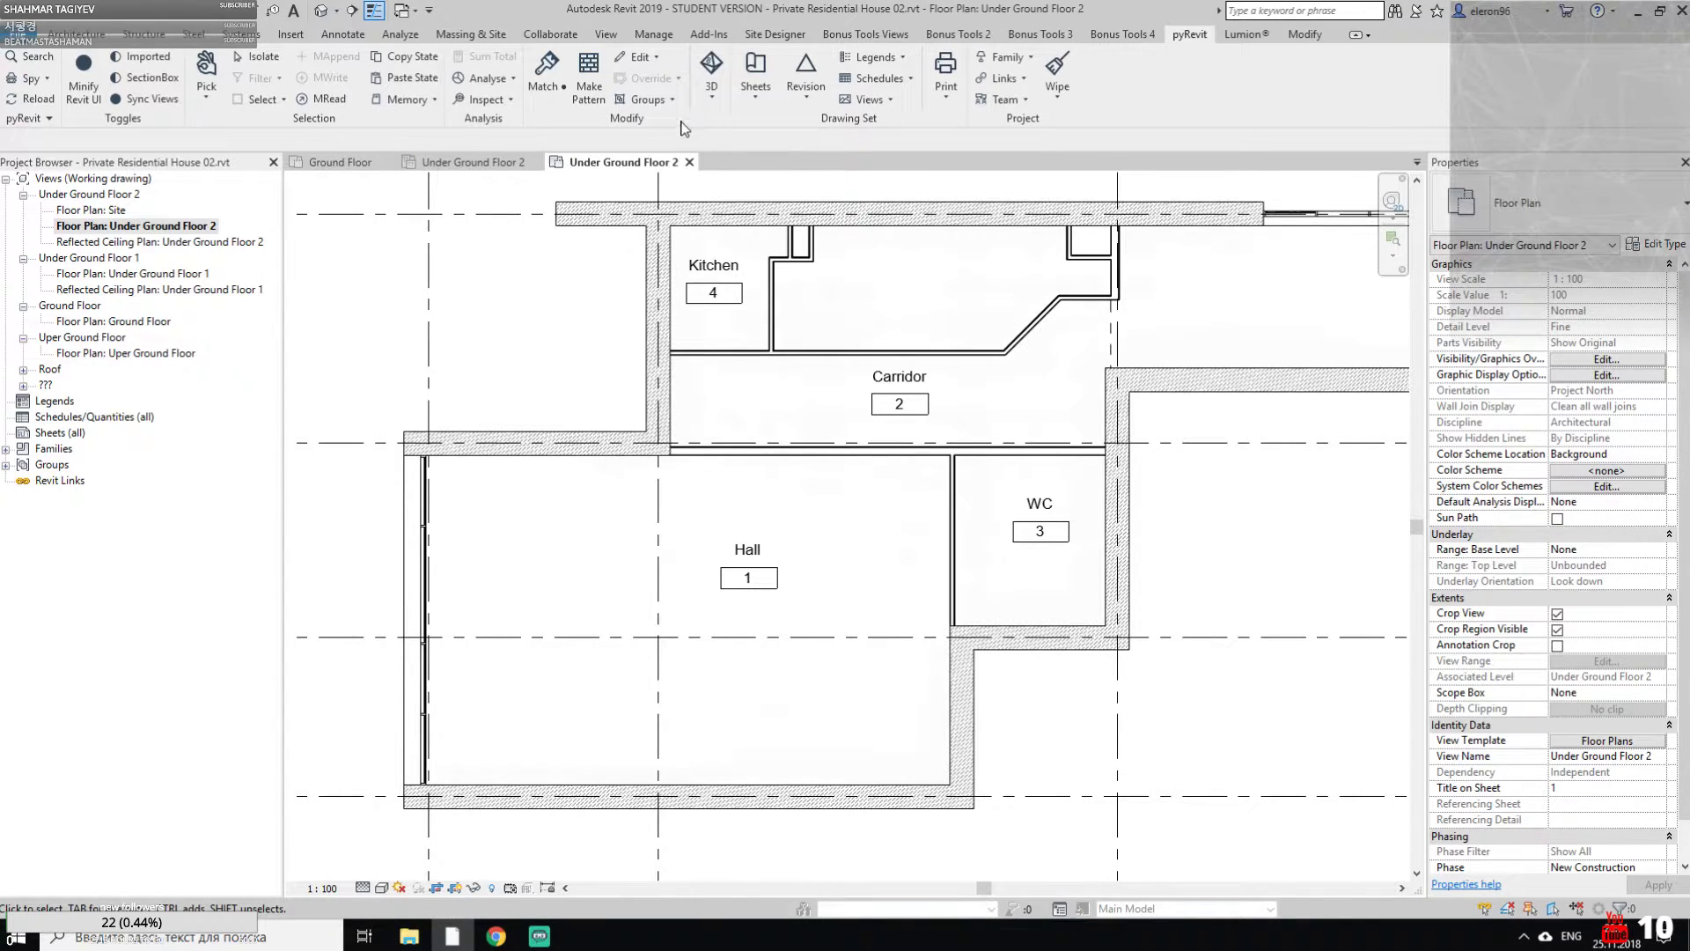
click(352, 162)
click(440, 161)
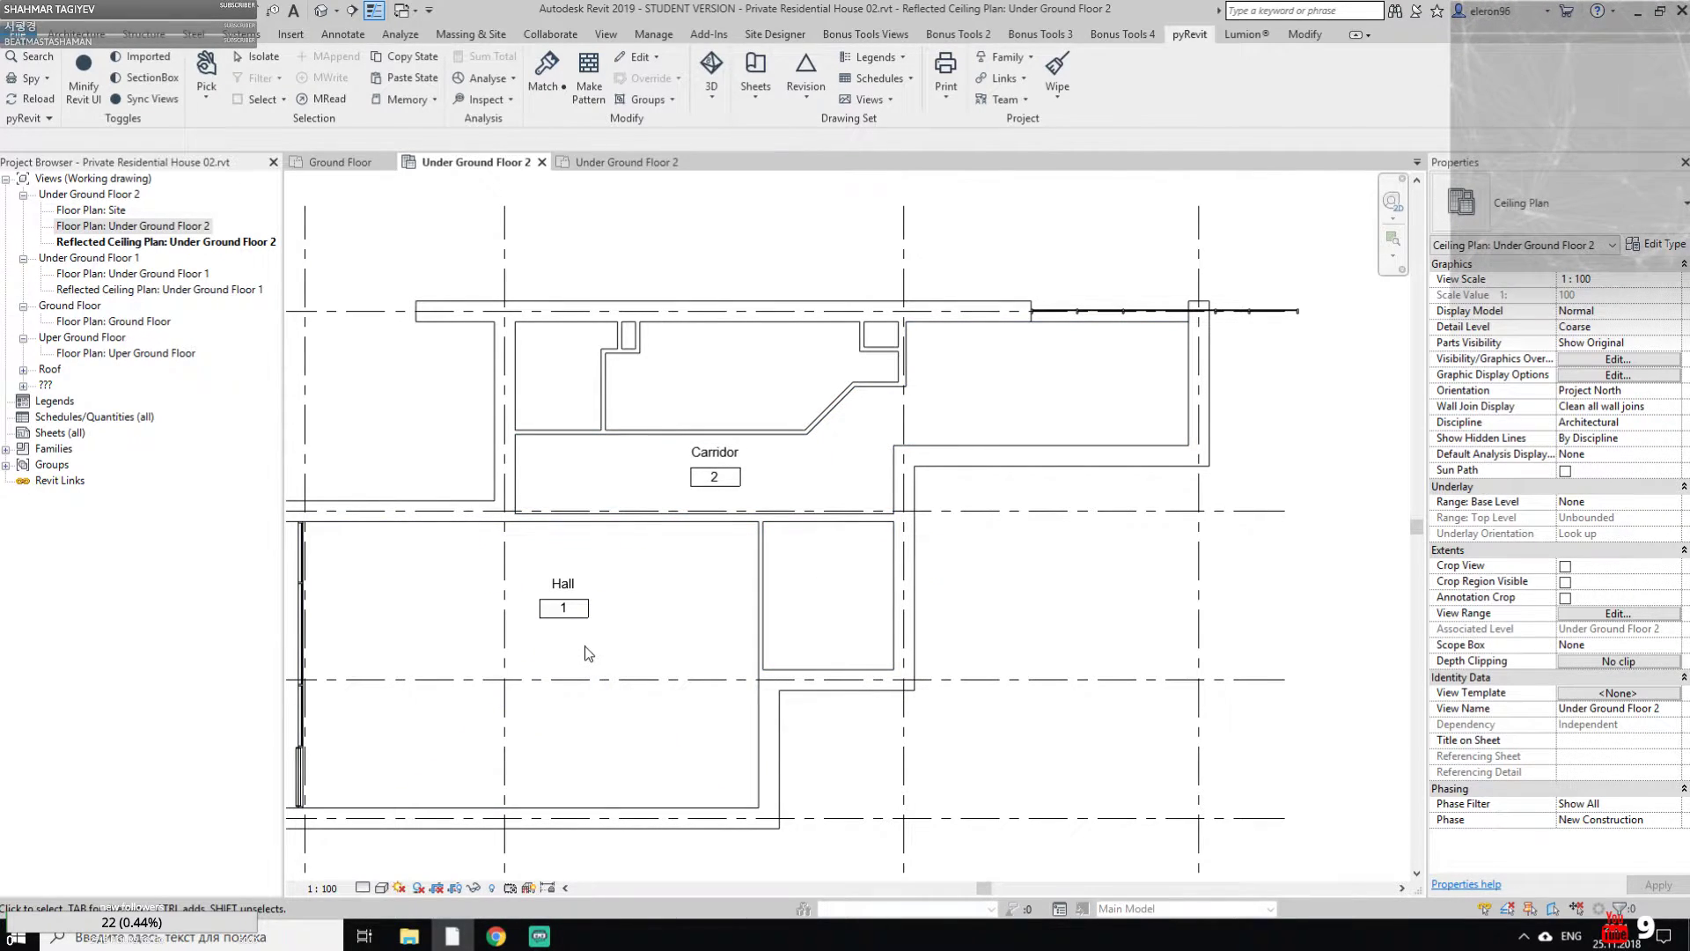
click(561, 643)
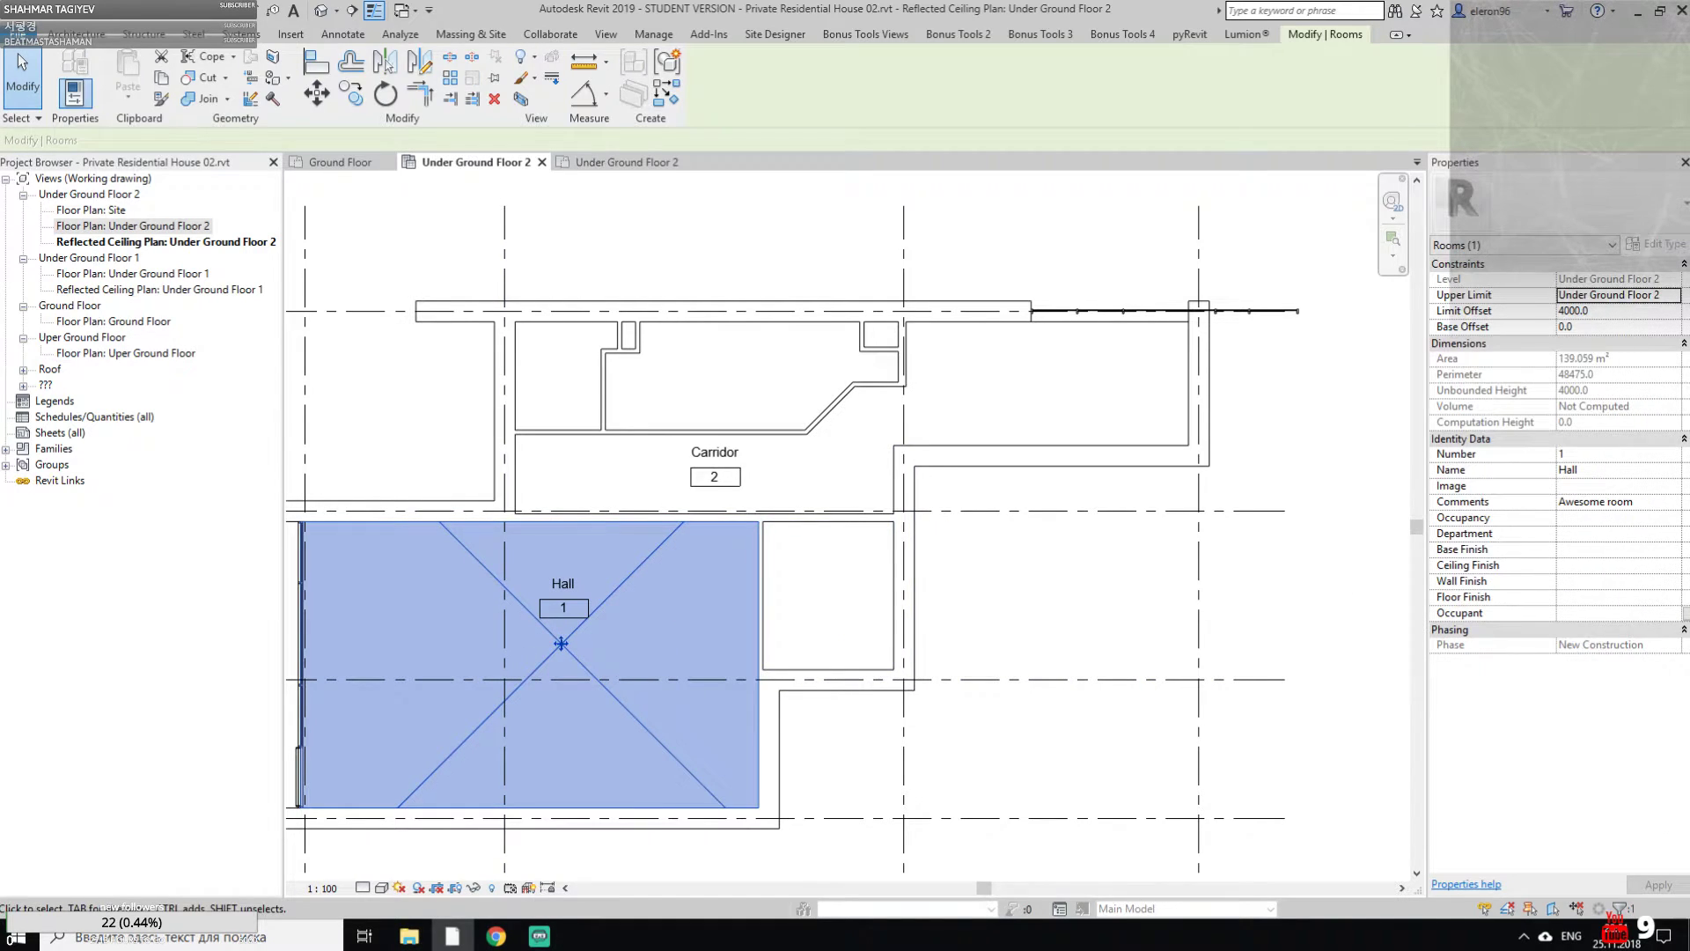
click(1017, 585)
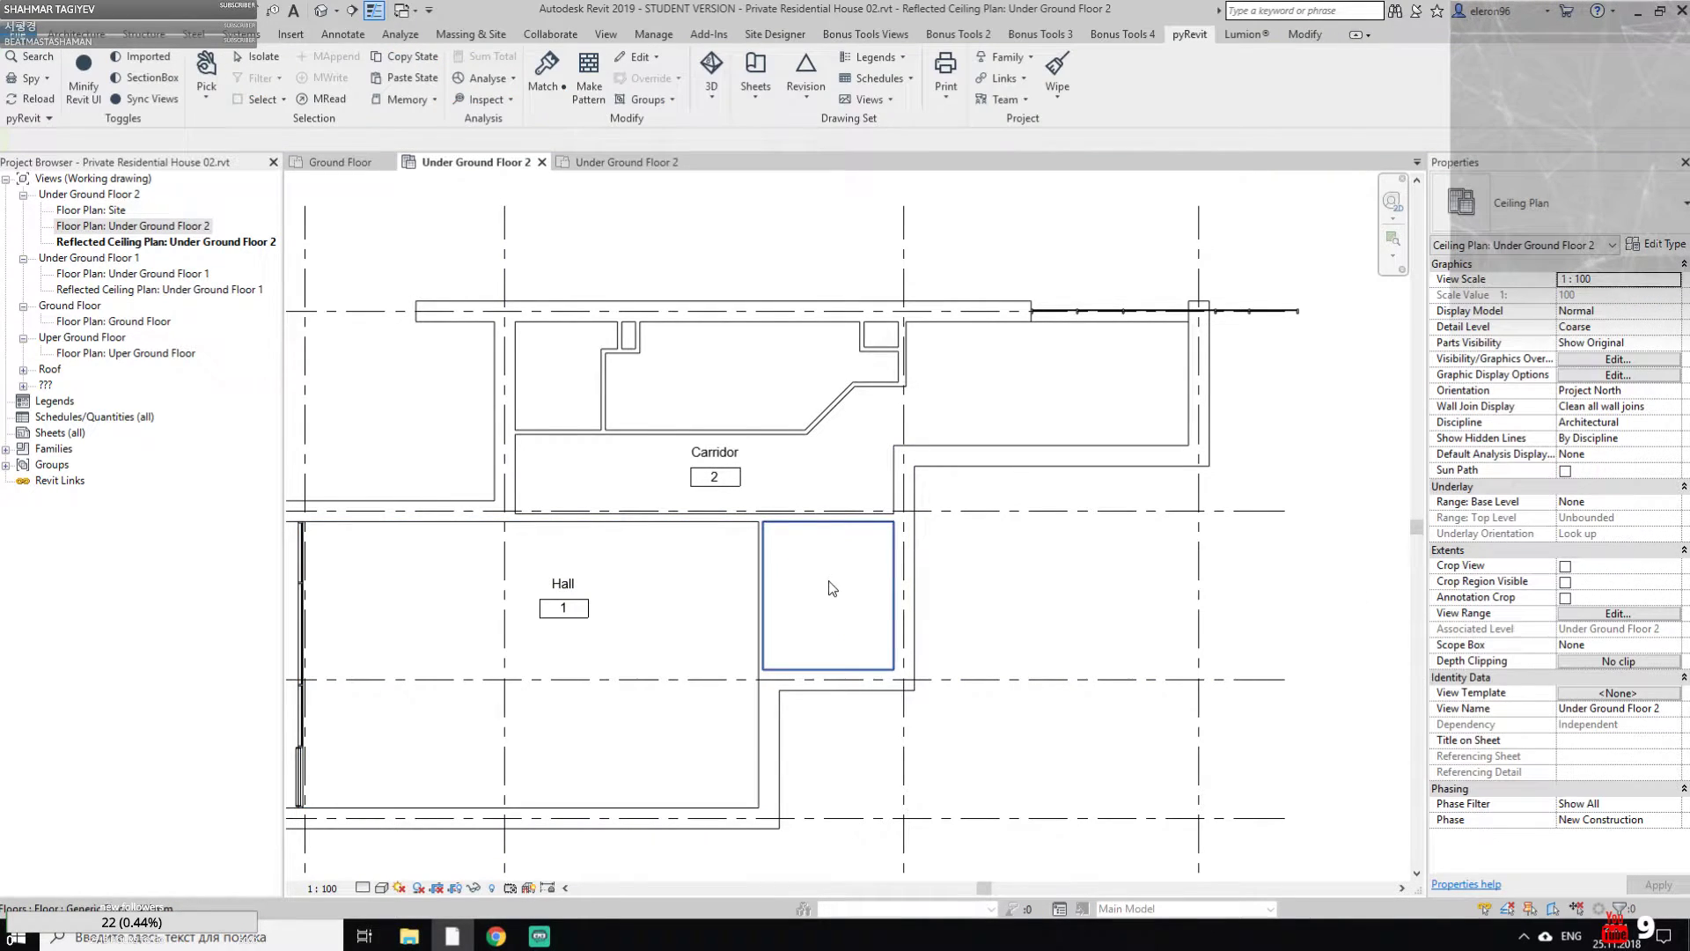
Return to the Under Ground Floor 2 floor plan and set the WC room's comment to "Meeting room"
double_click(183, 226)
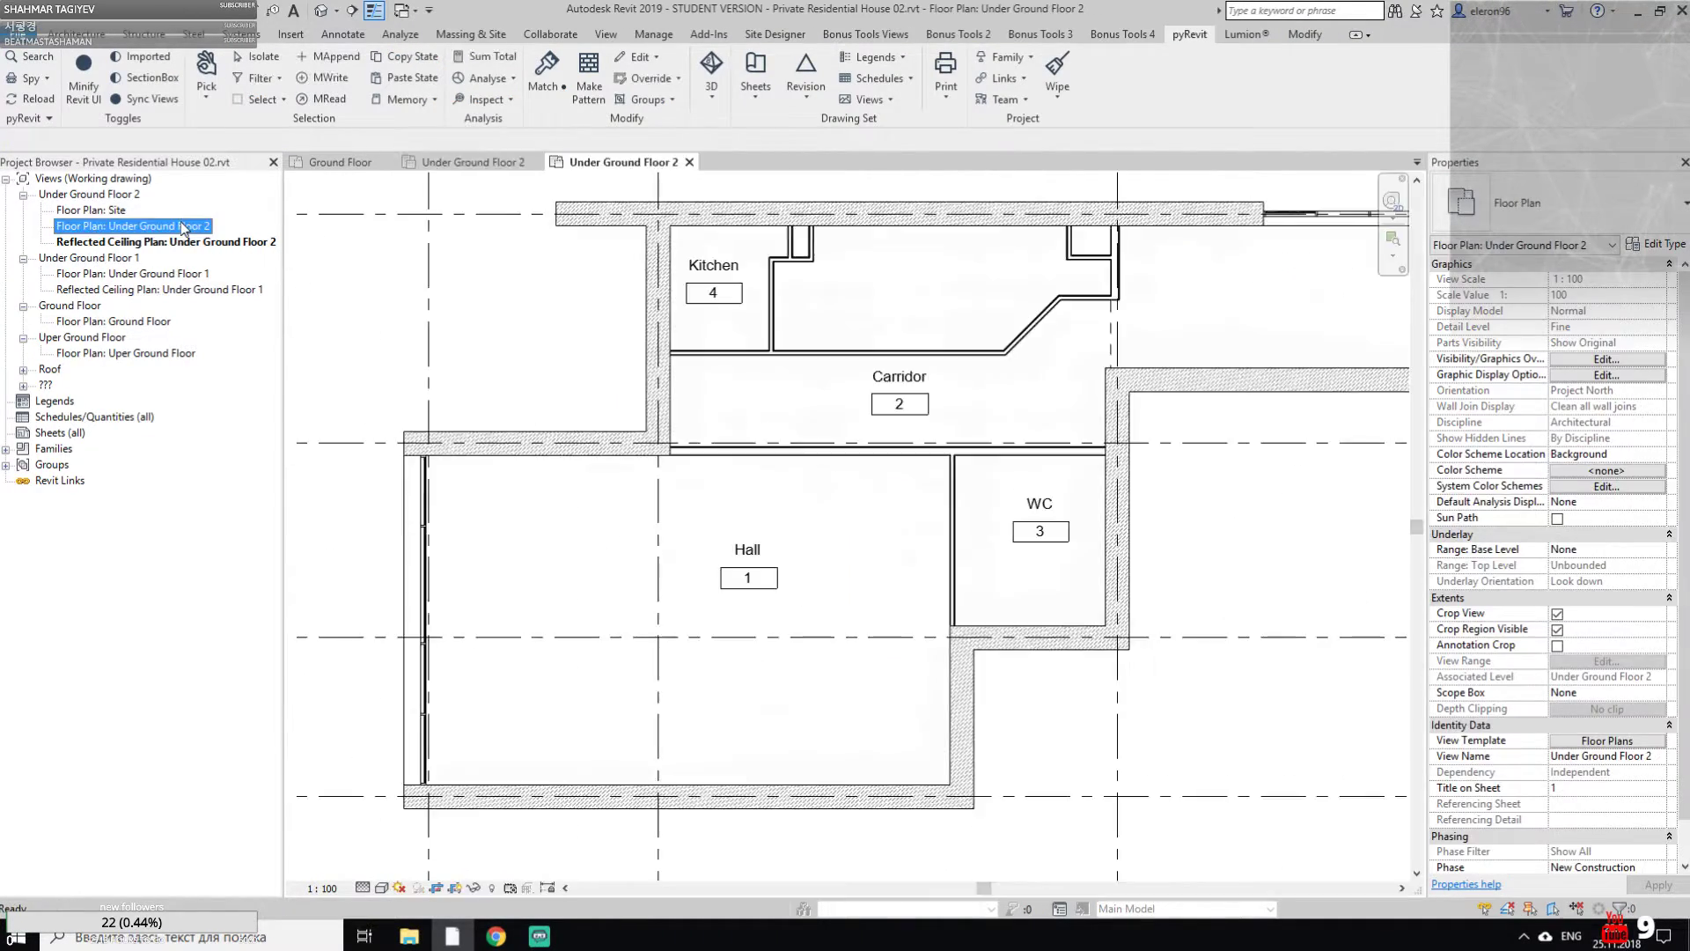
scroll(915, 551, up, 3)
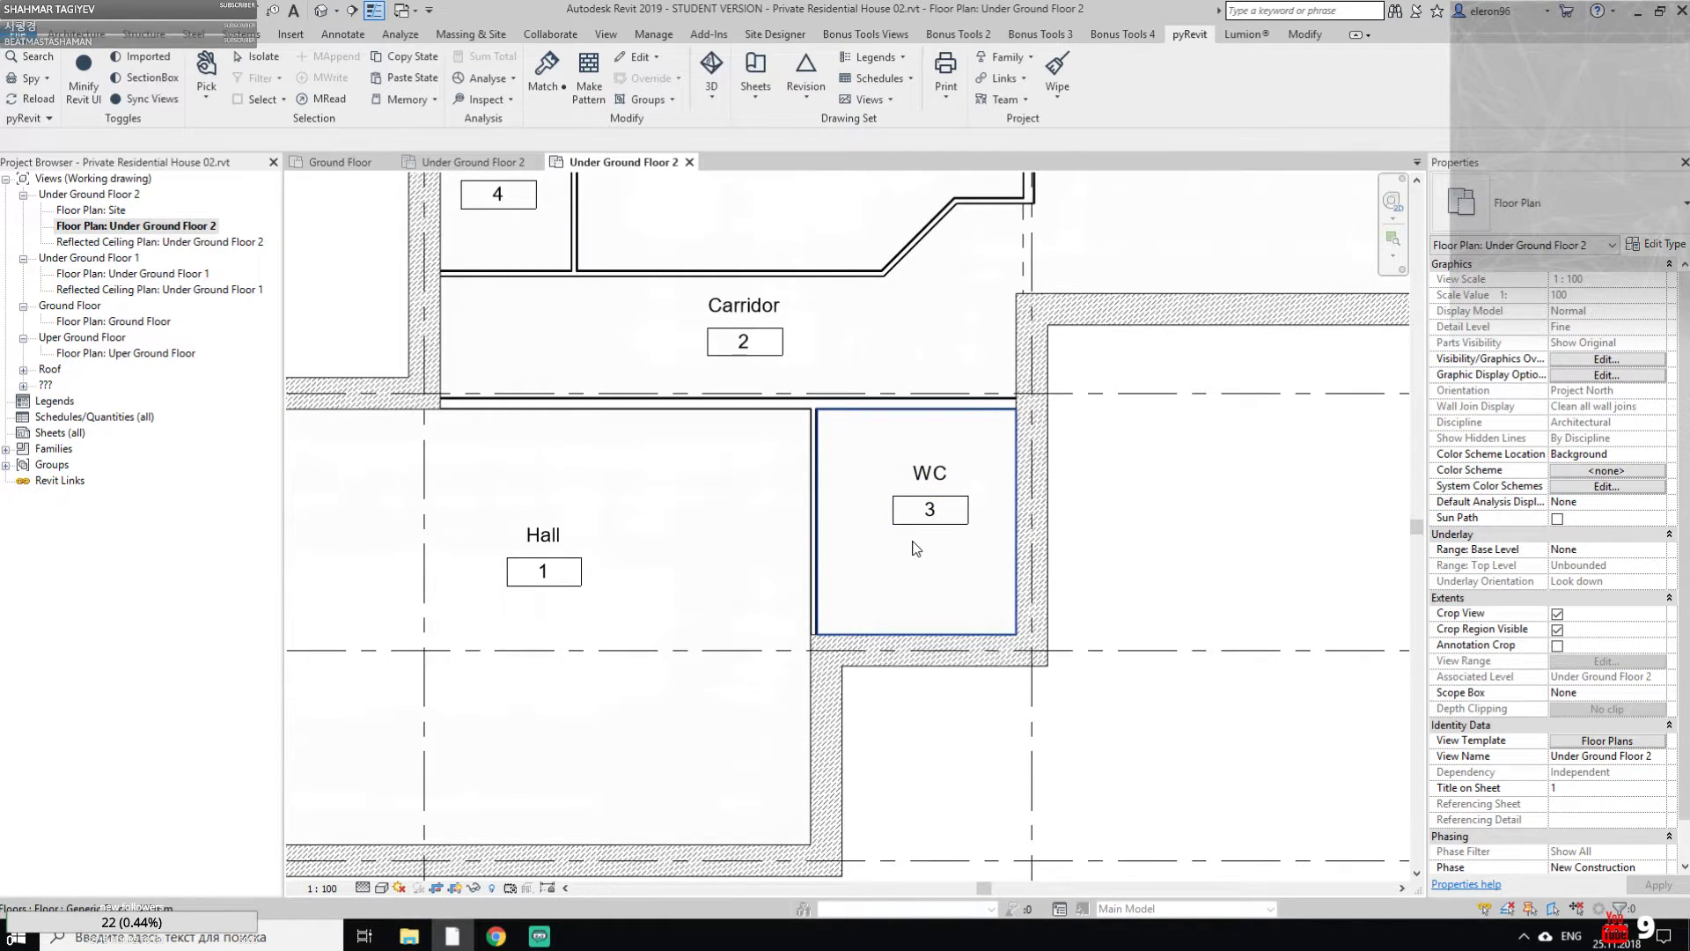
click(924, 523)
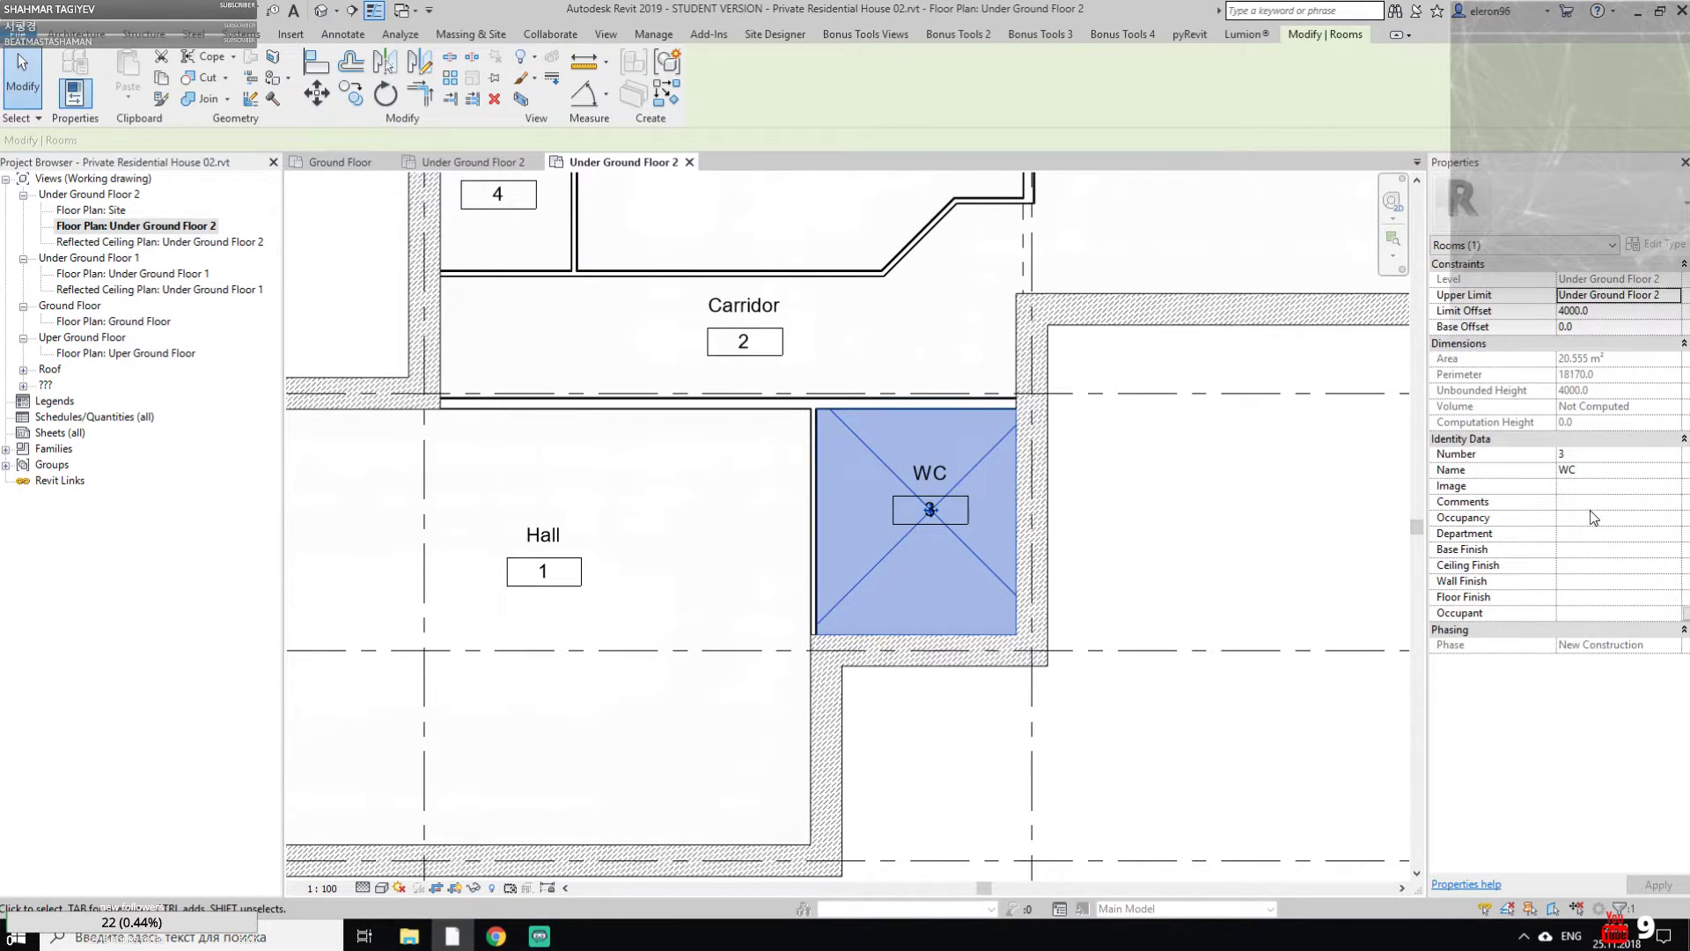
click(1593, 502)
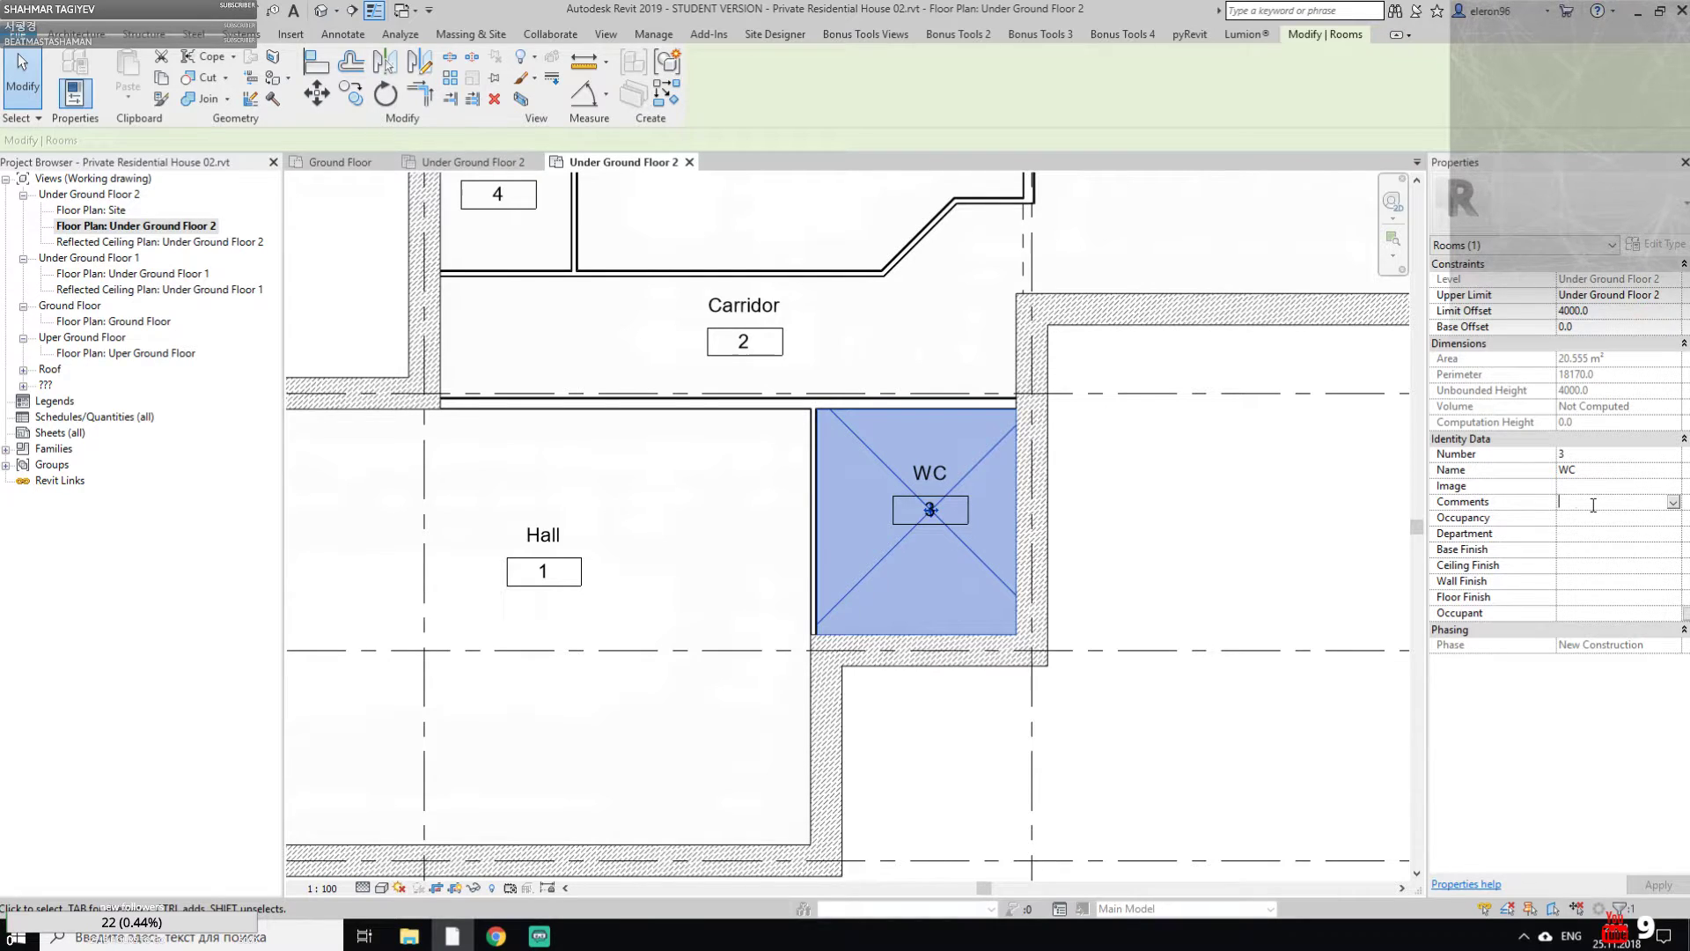
key(Tab)
text(Awesome room)
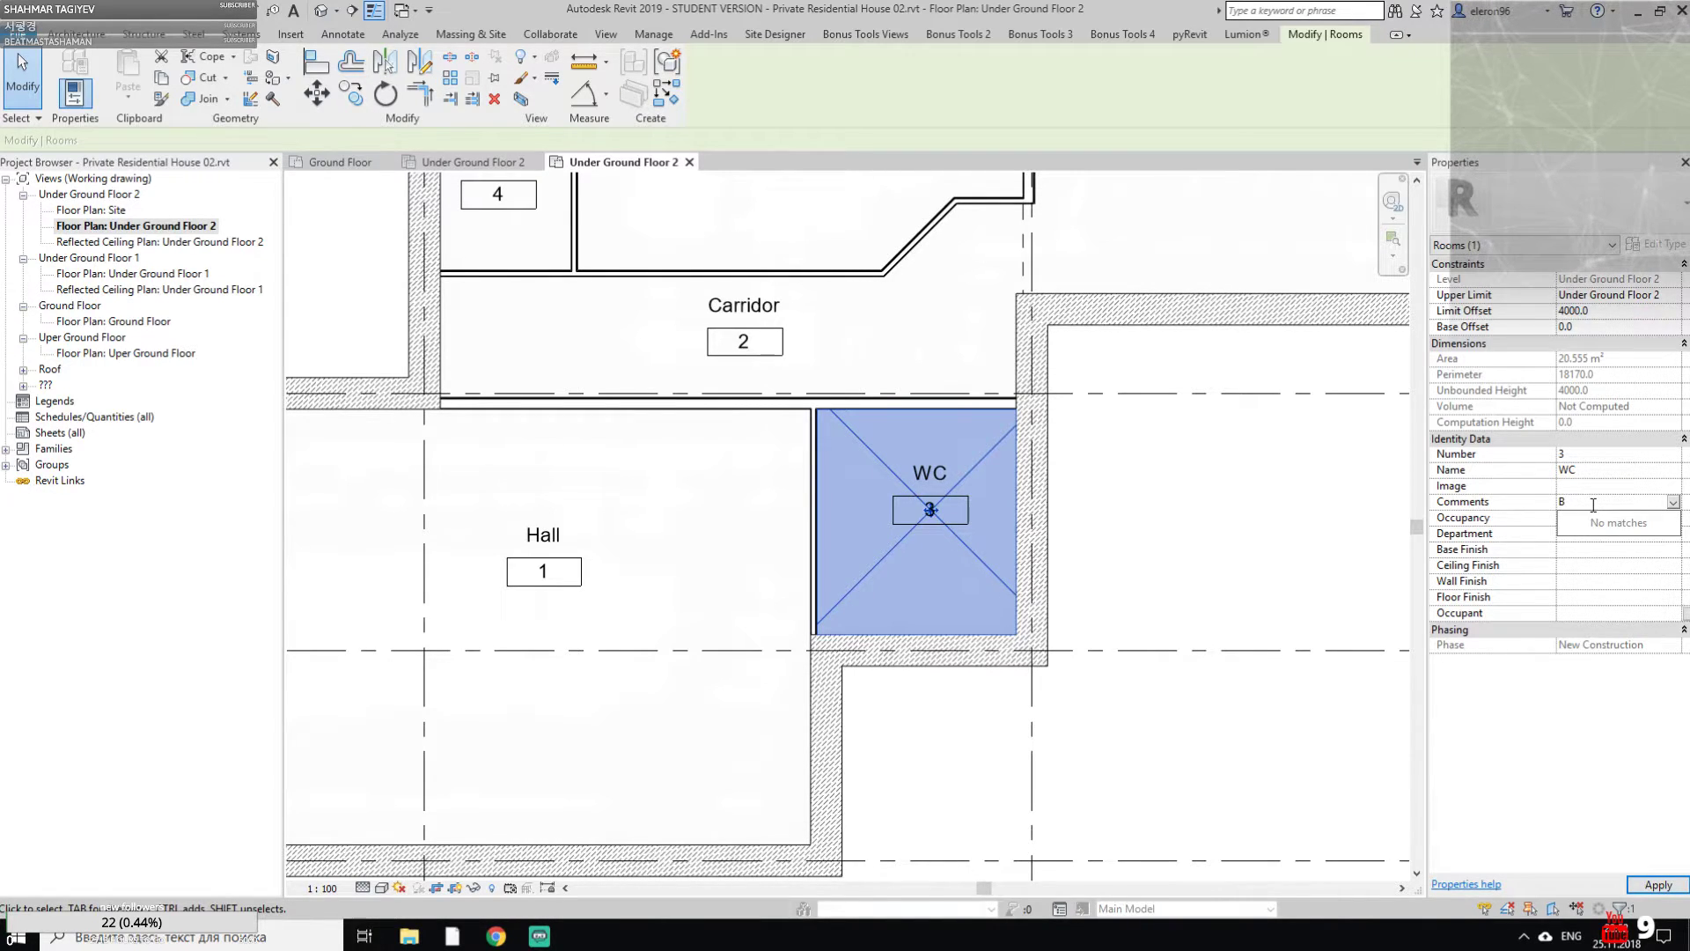
click(1592, 502)
text(Meeting room)
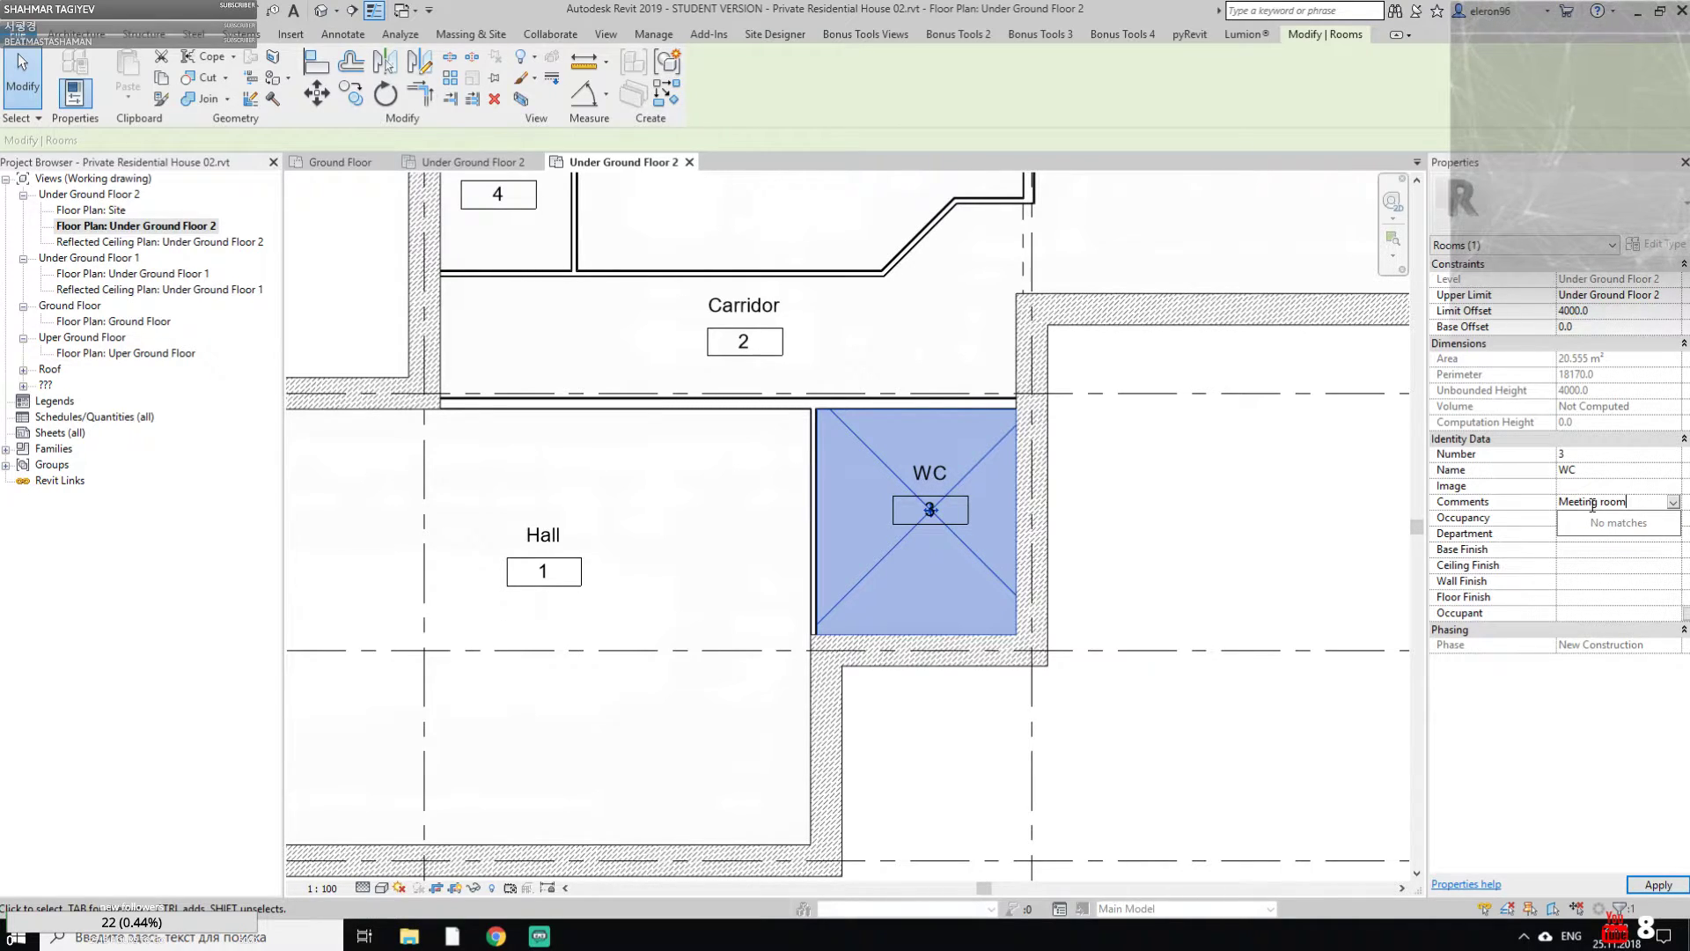
key(Return)
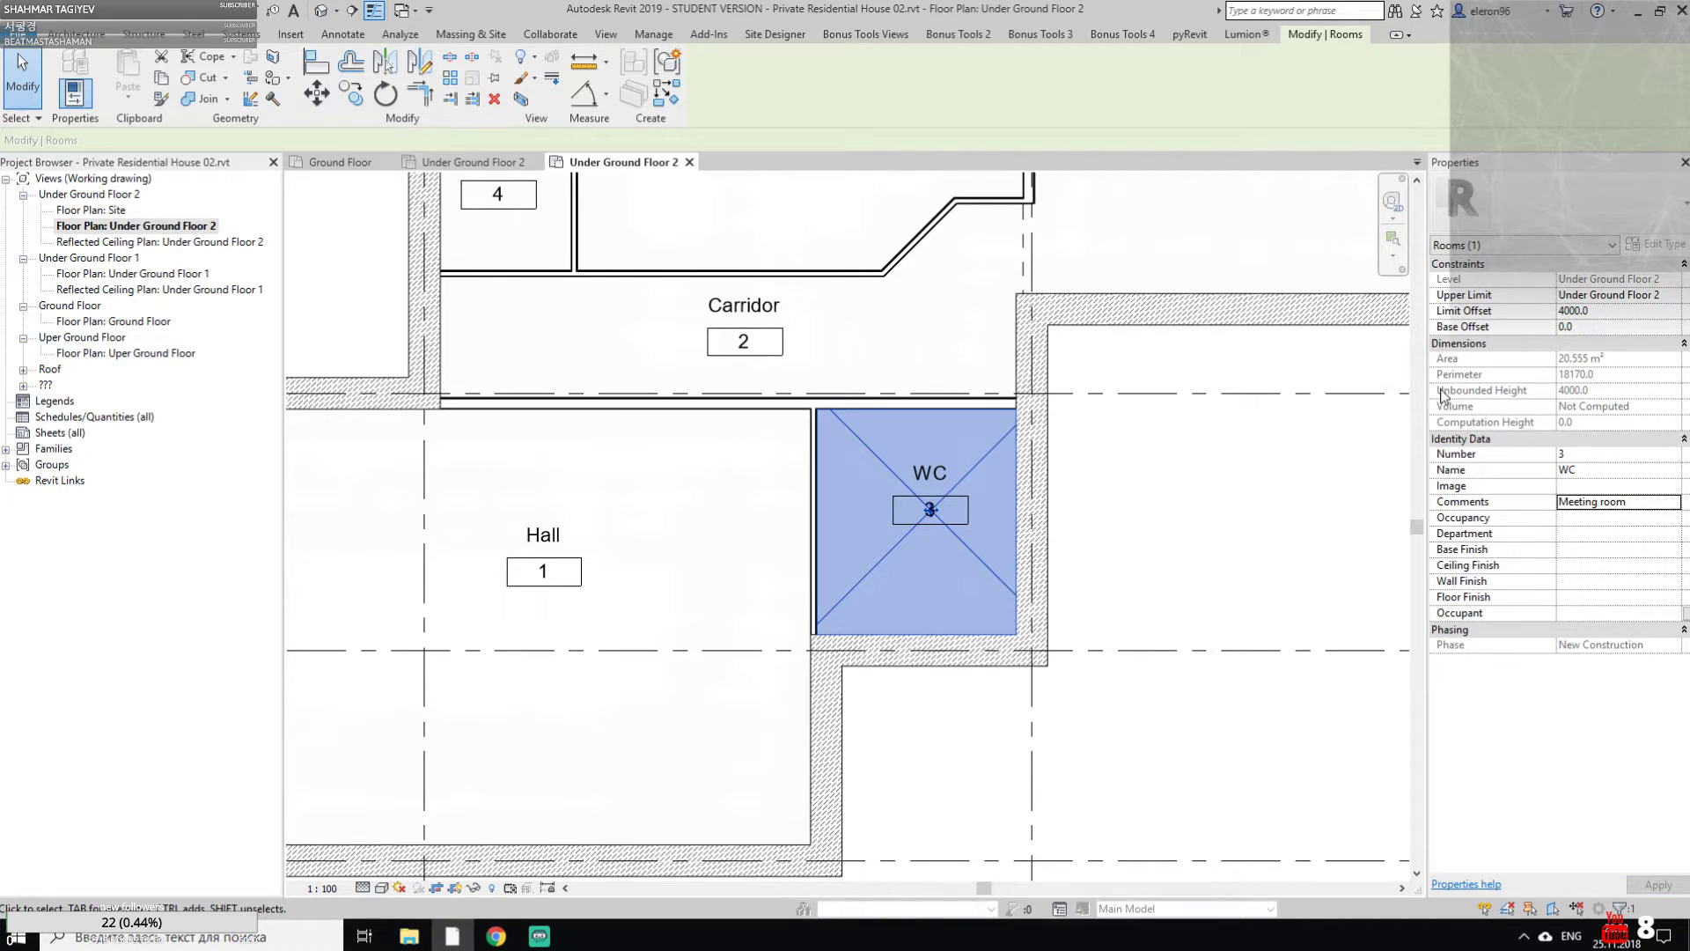
click(1083, 556)
middle_drag(1218, 559, 1271, 558)
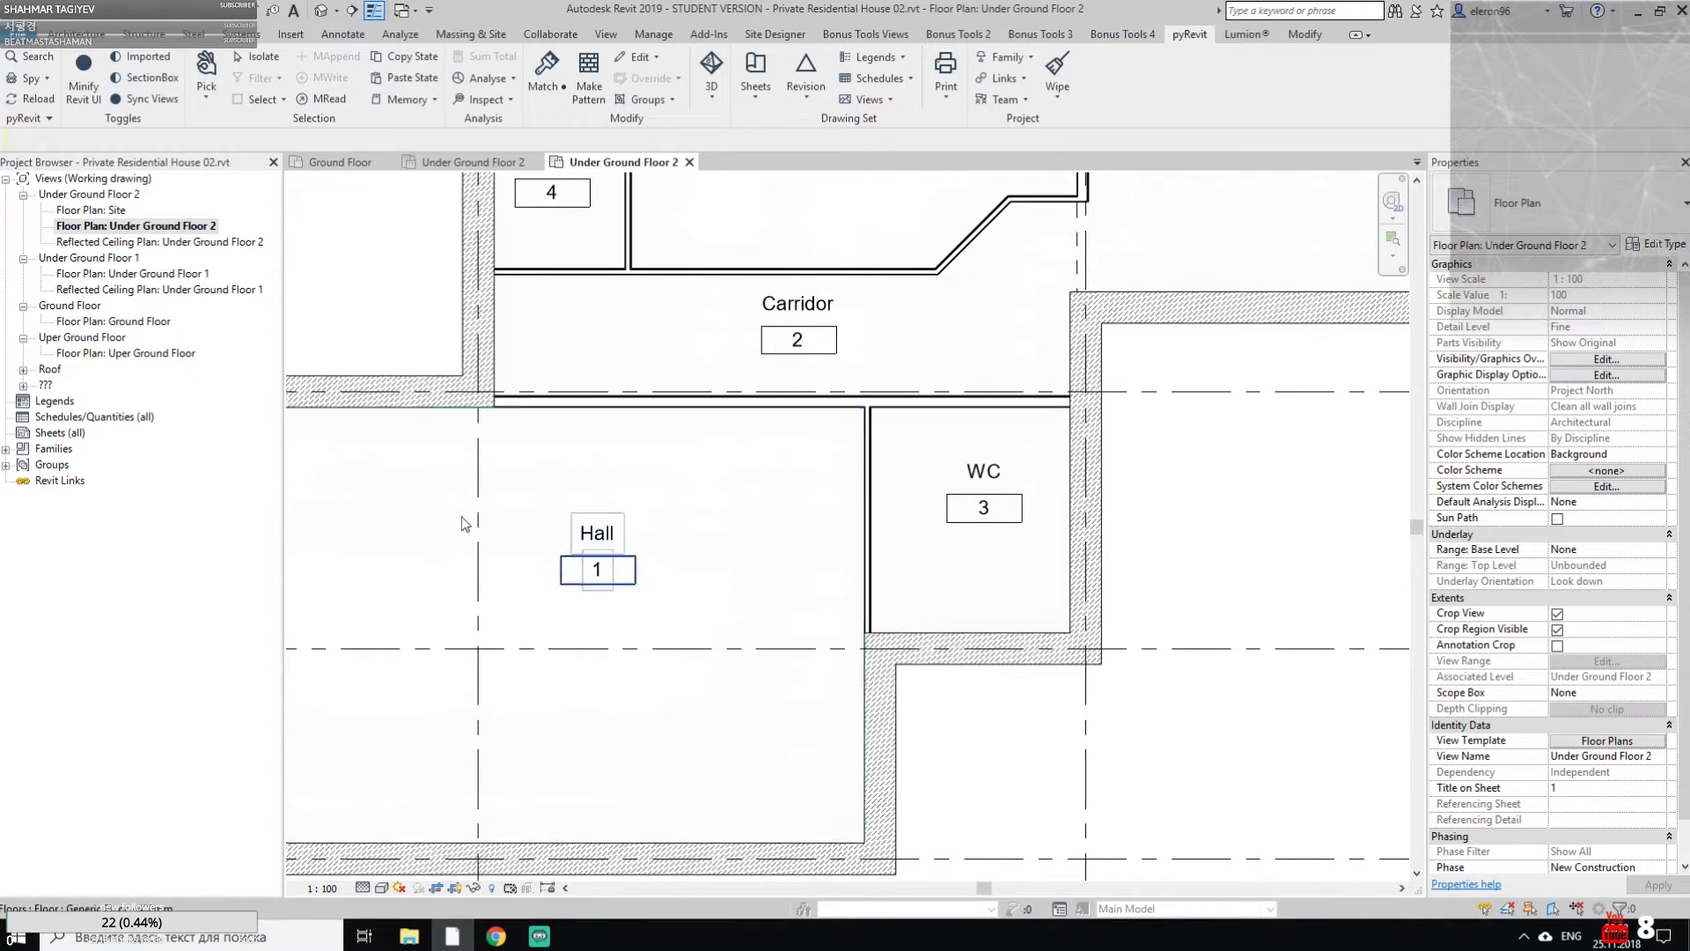
Create a new building component schedule for the Rooms category with the phase New Construction
right_click(60, 417)
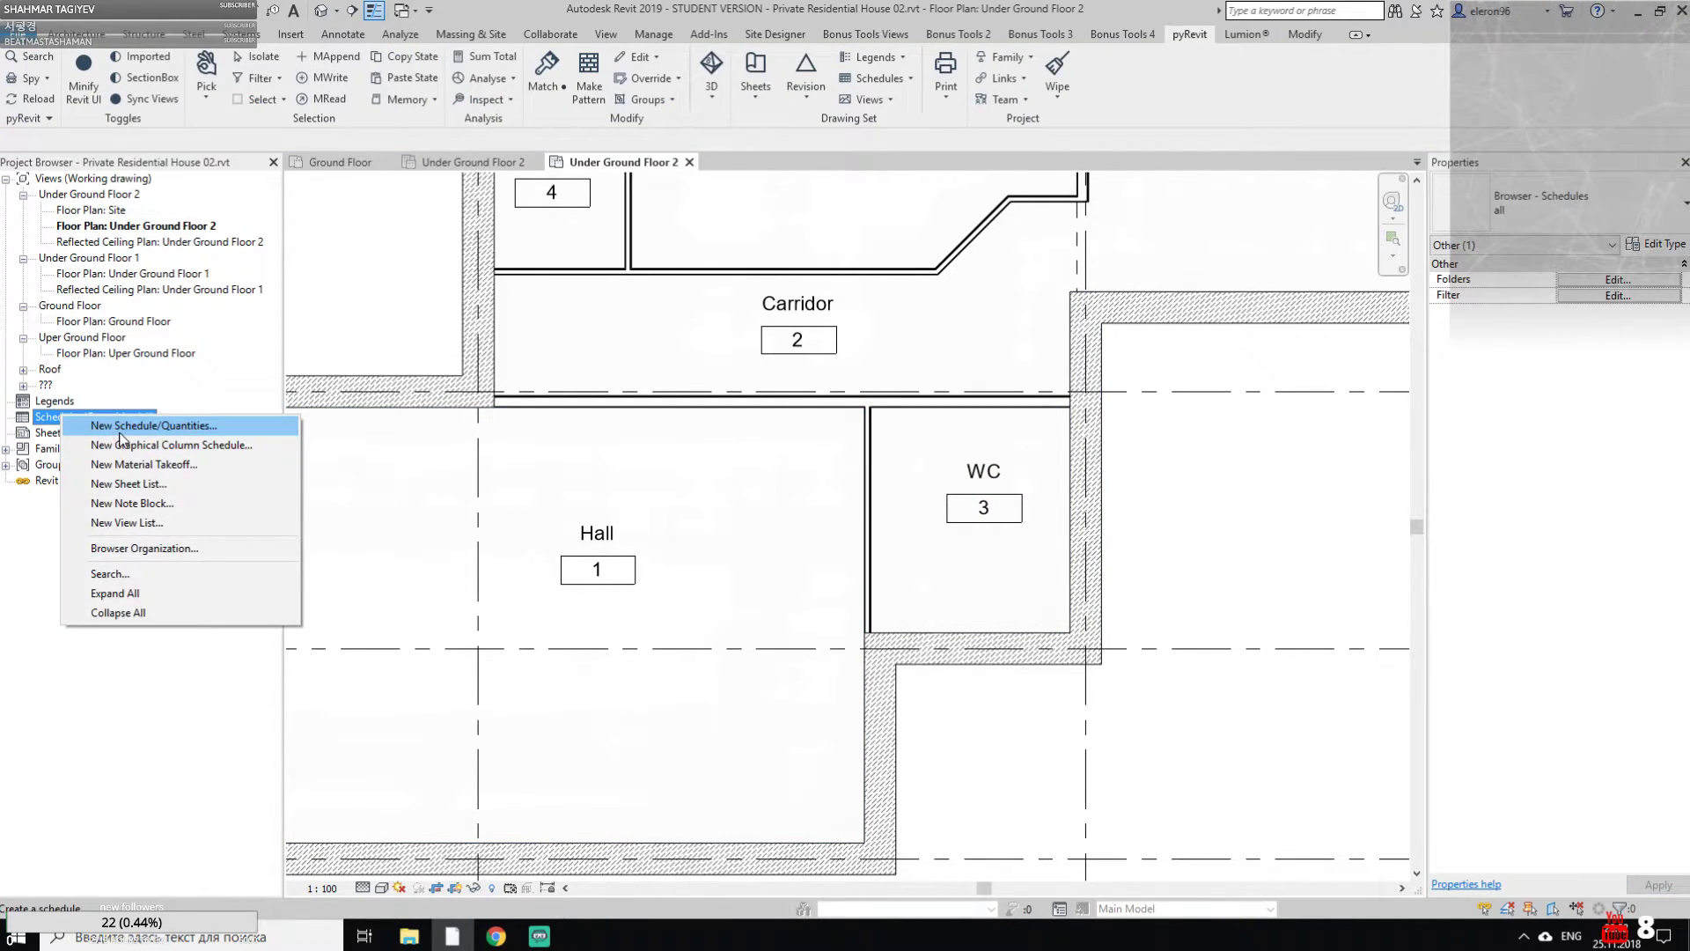
click(121, 430)
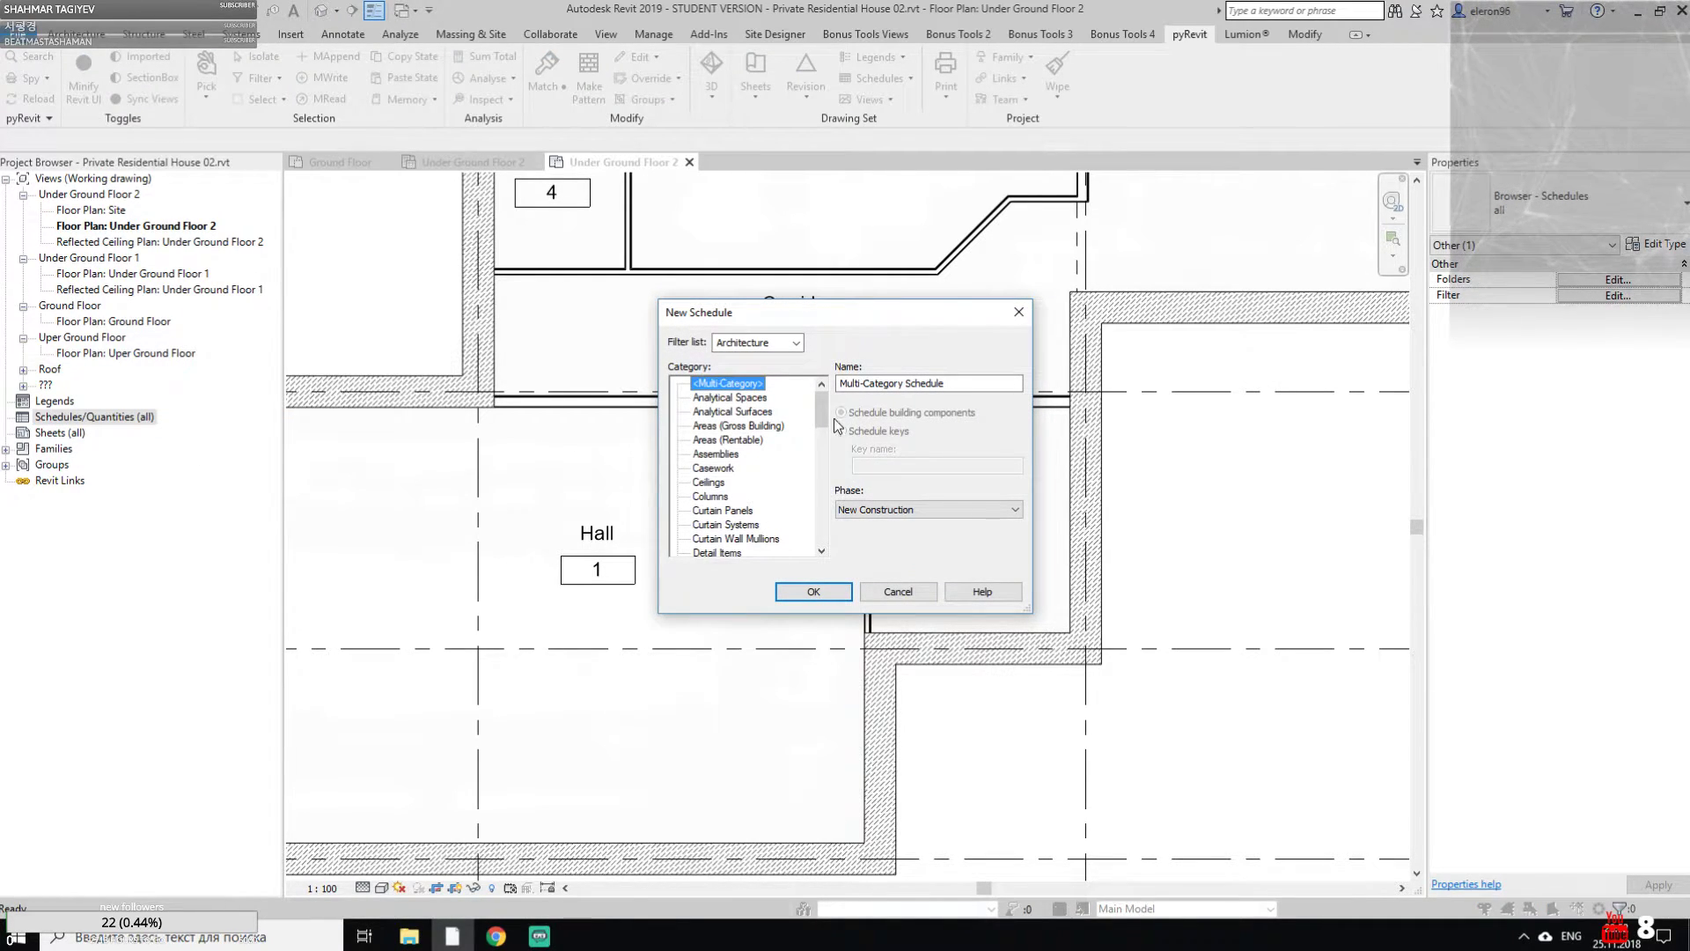
drag(823, 418, 827, 494)
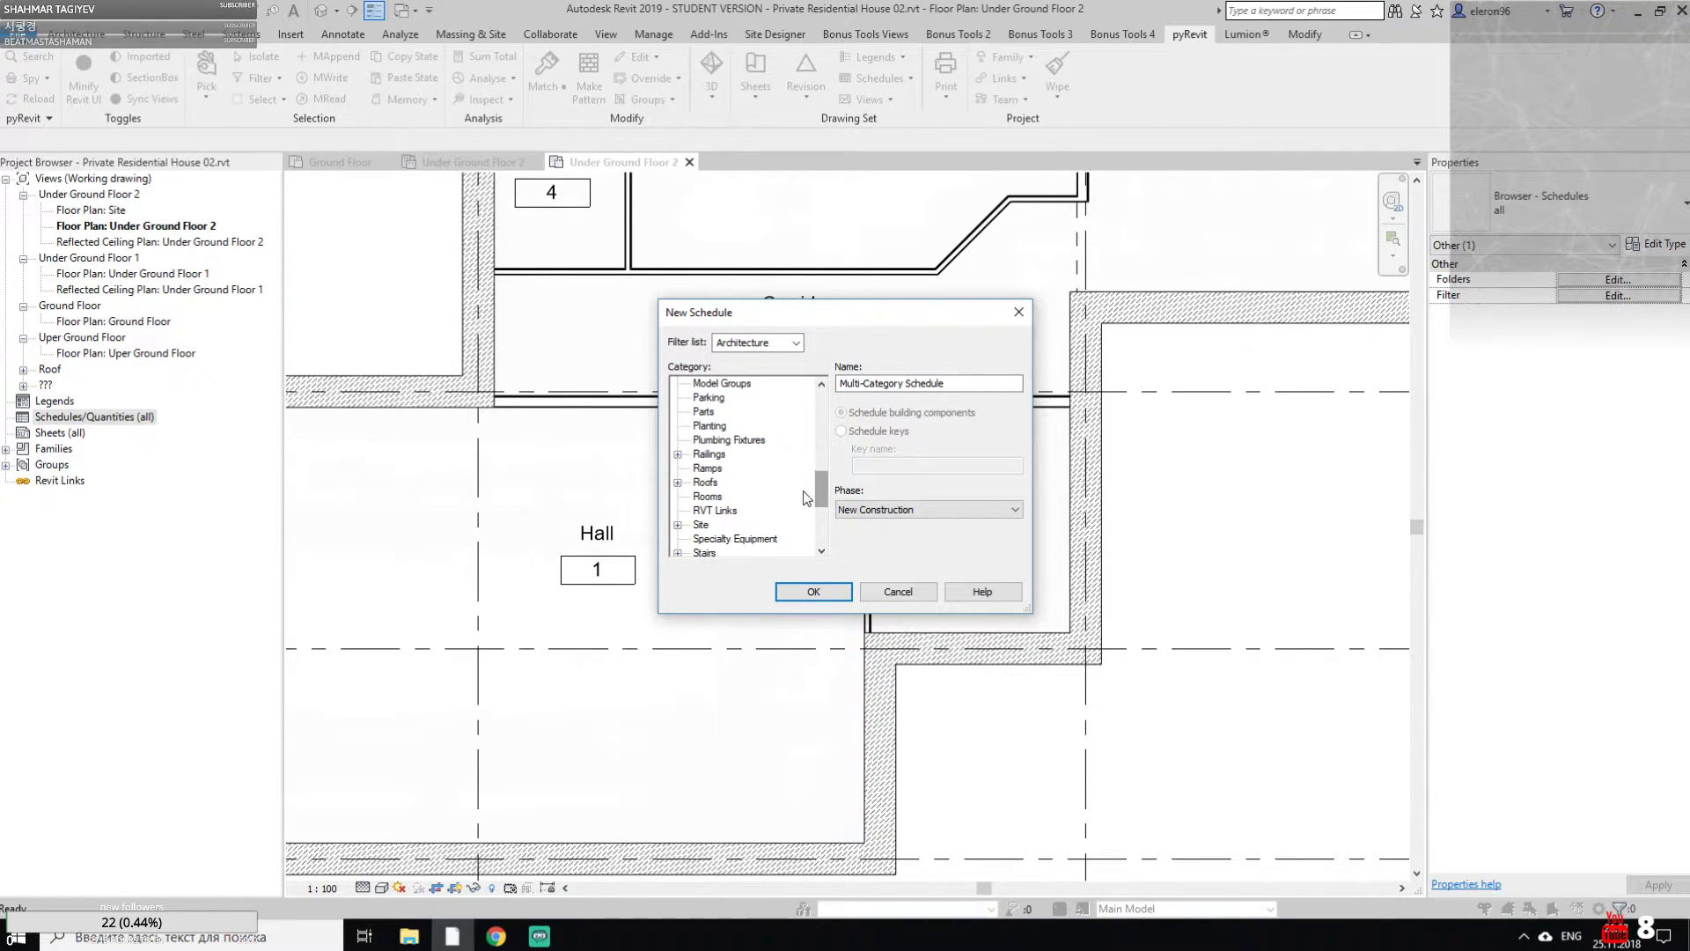
click(714, 498)
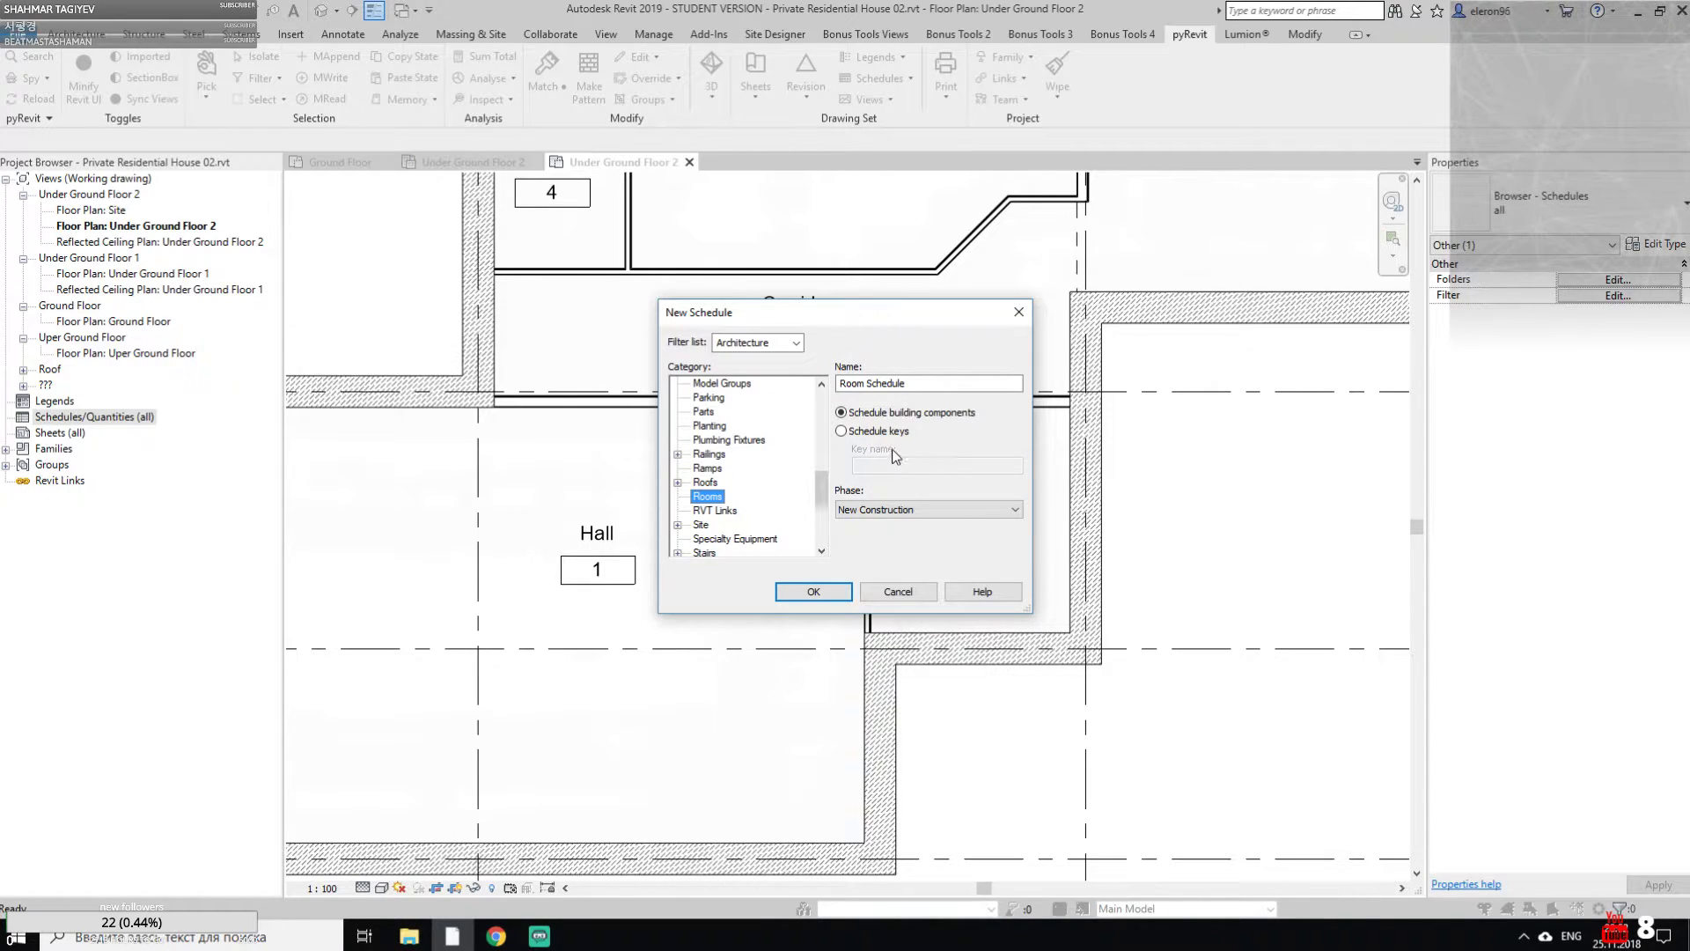
click(907, 509)
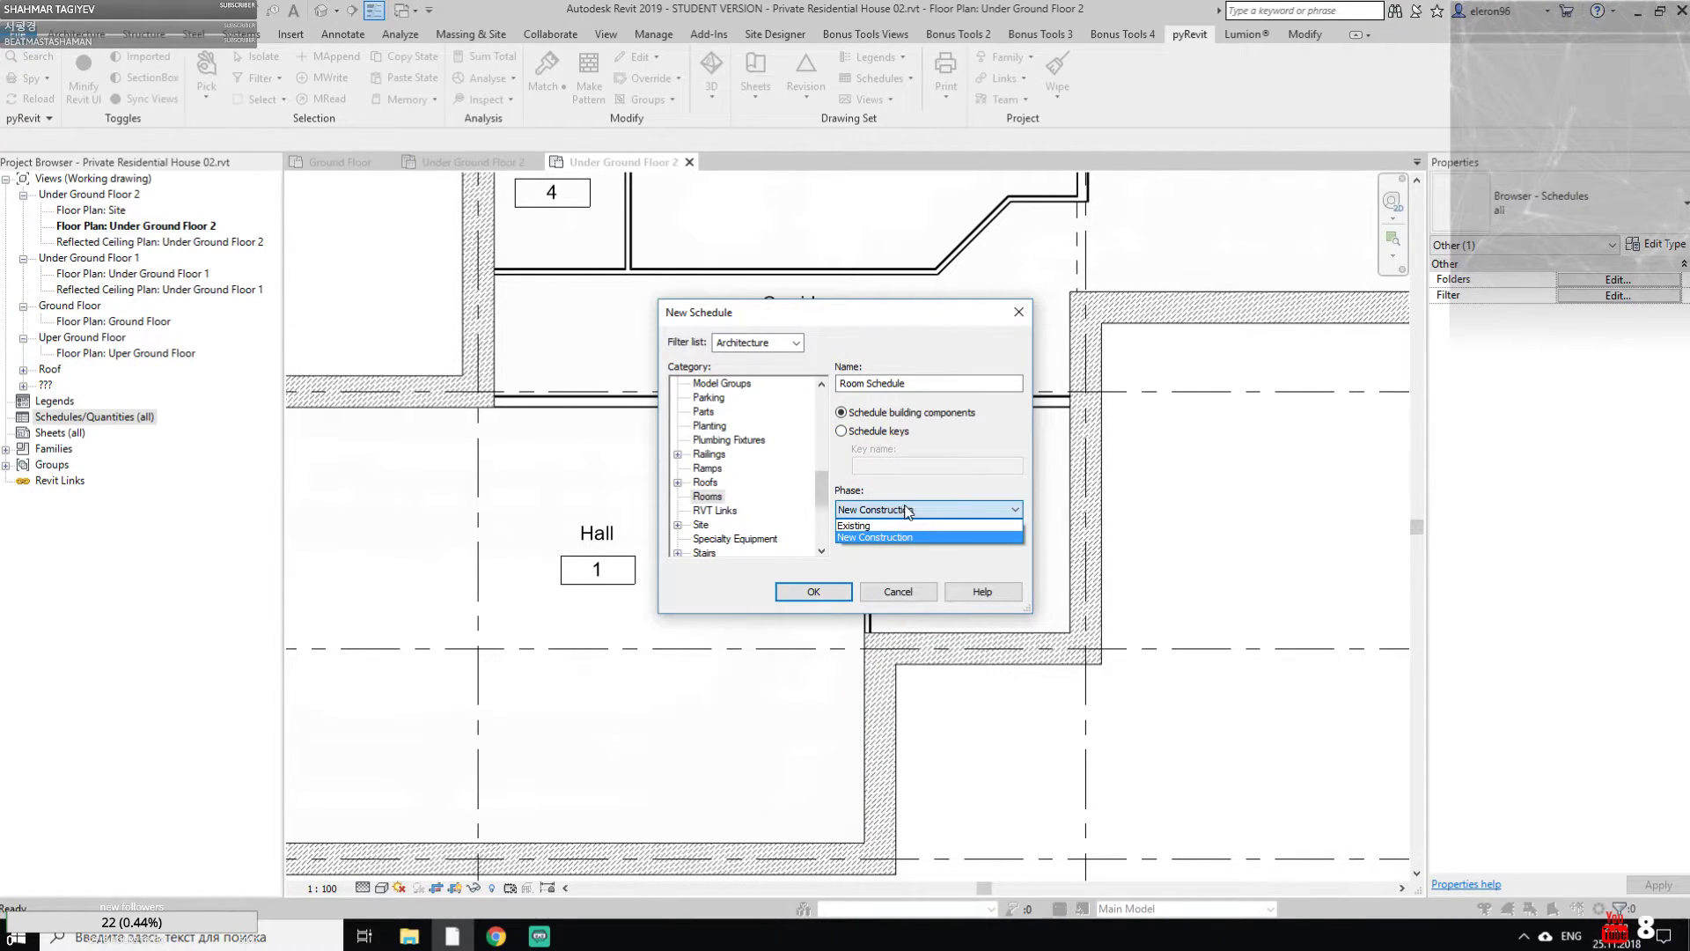
click(921, 515)
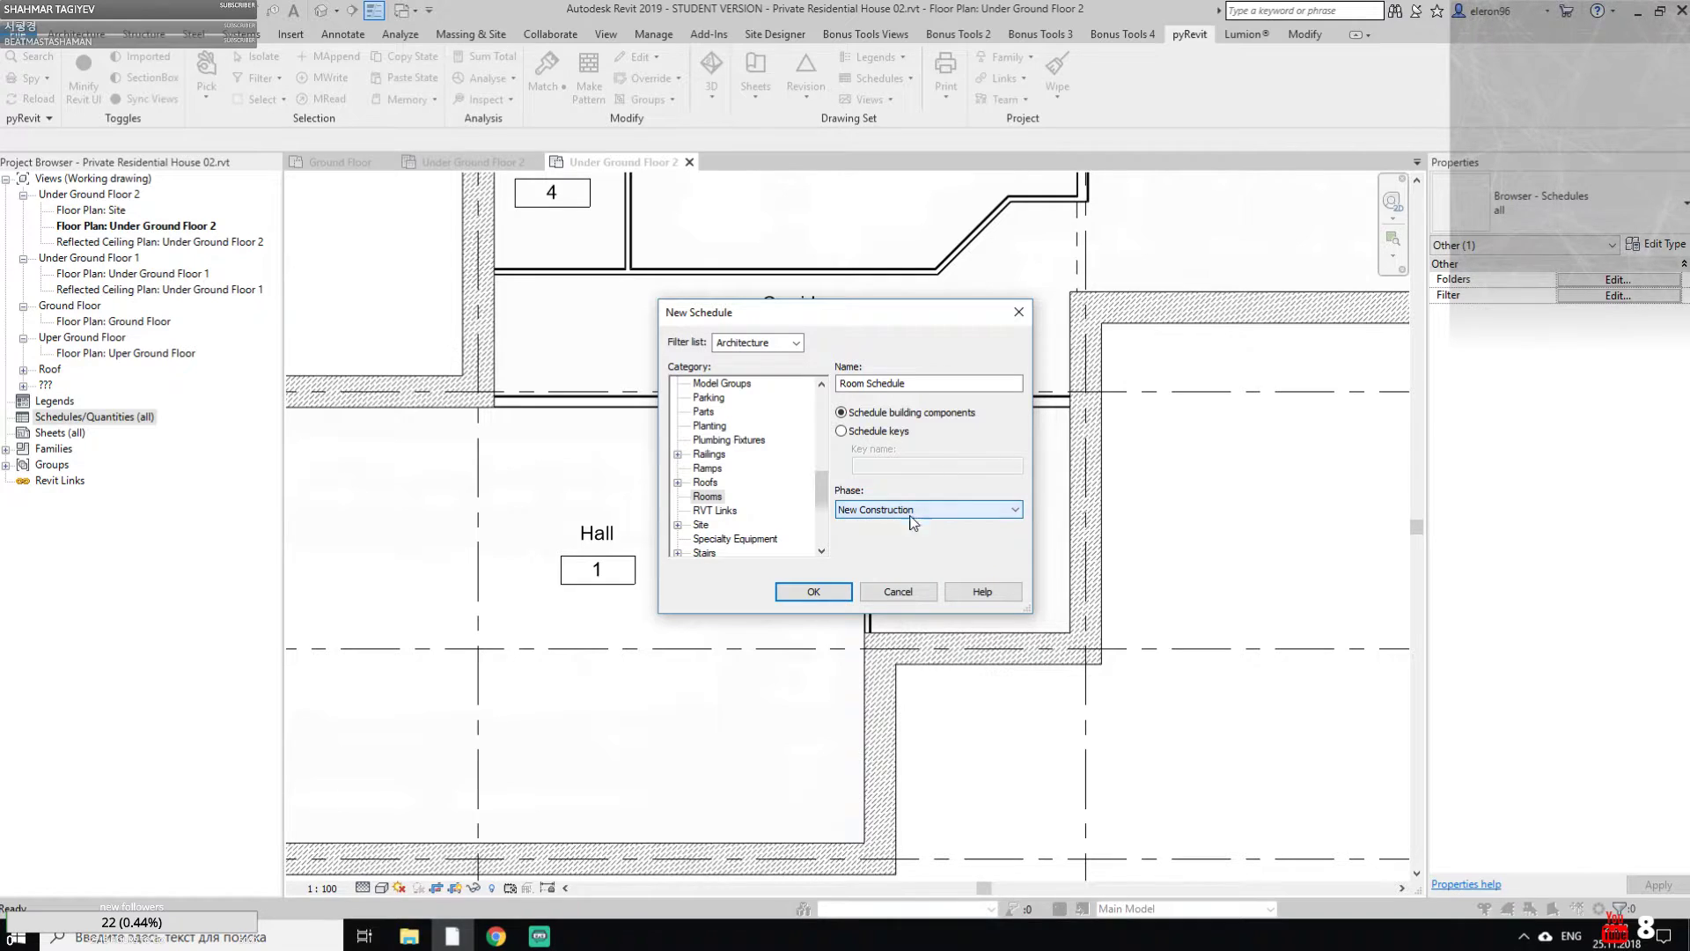
click(827, 595)
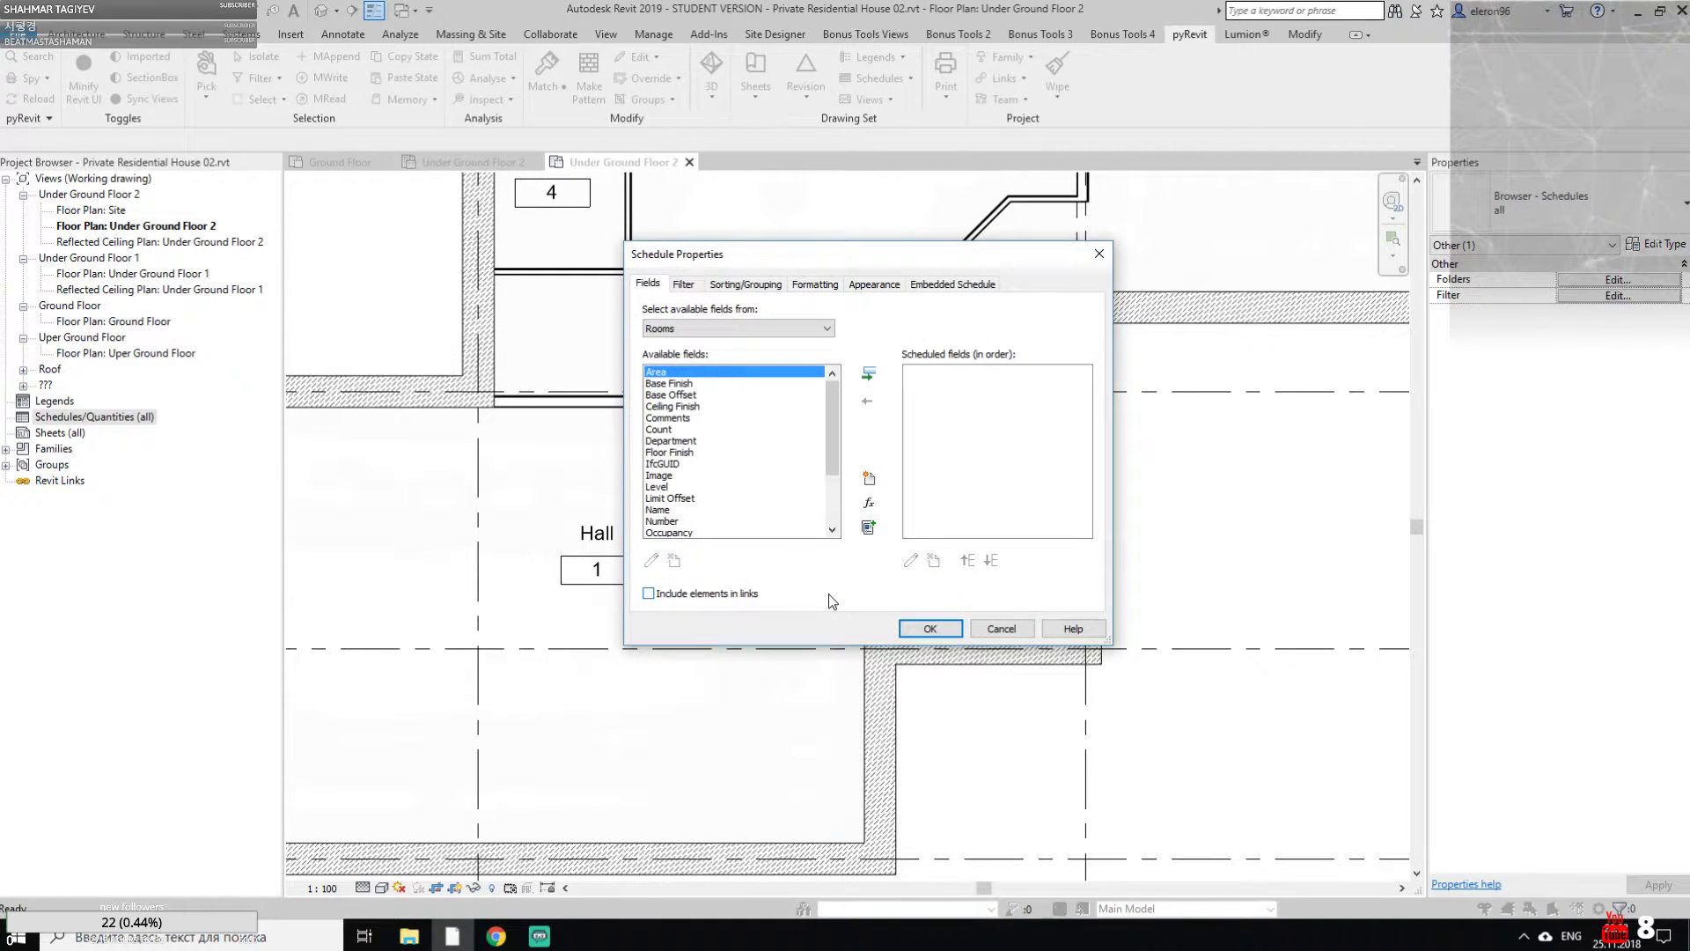
Add the Area, Level, Name and Comments fields to the room schedule
scroll(838, 478, down, 3)
drag(838, 478, 836, 377)
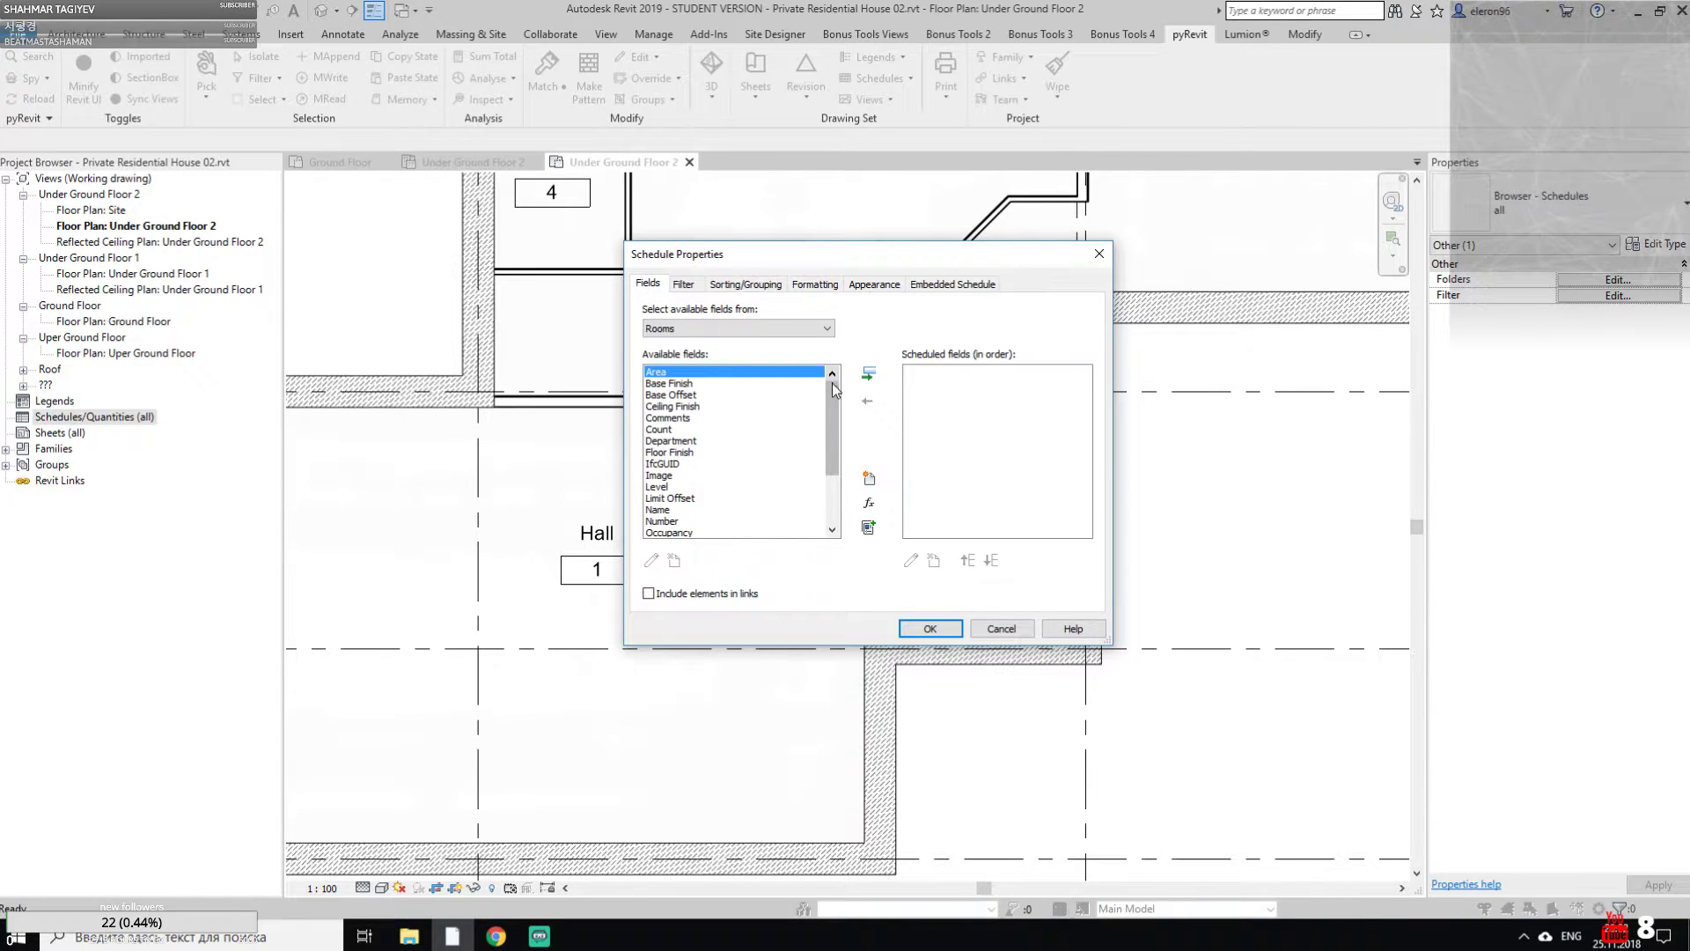
drag(819, 258, 805, 262)
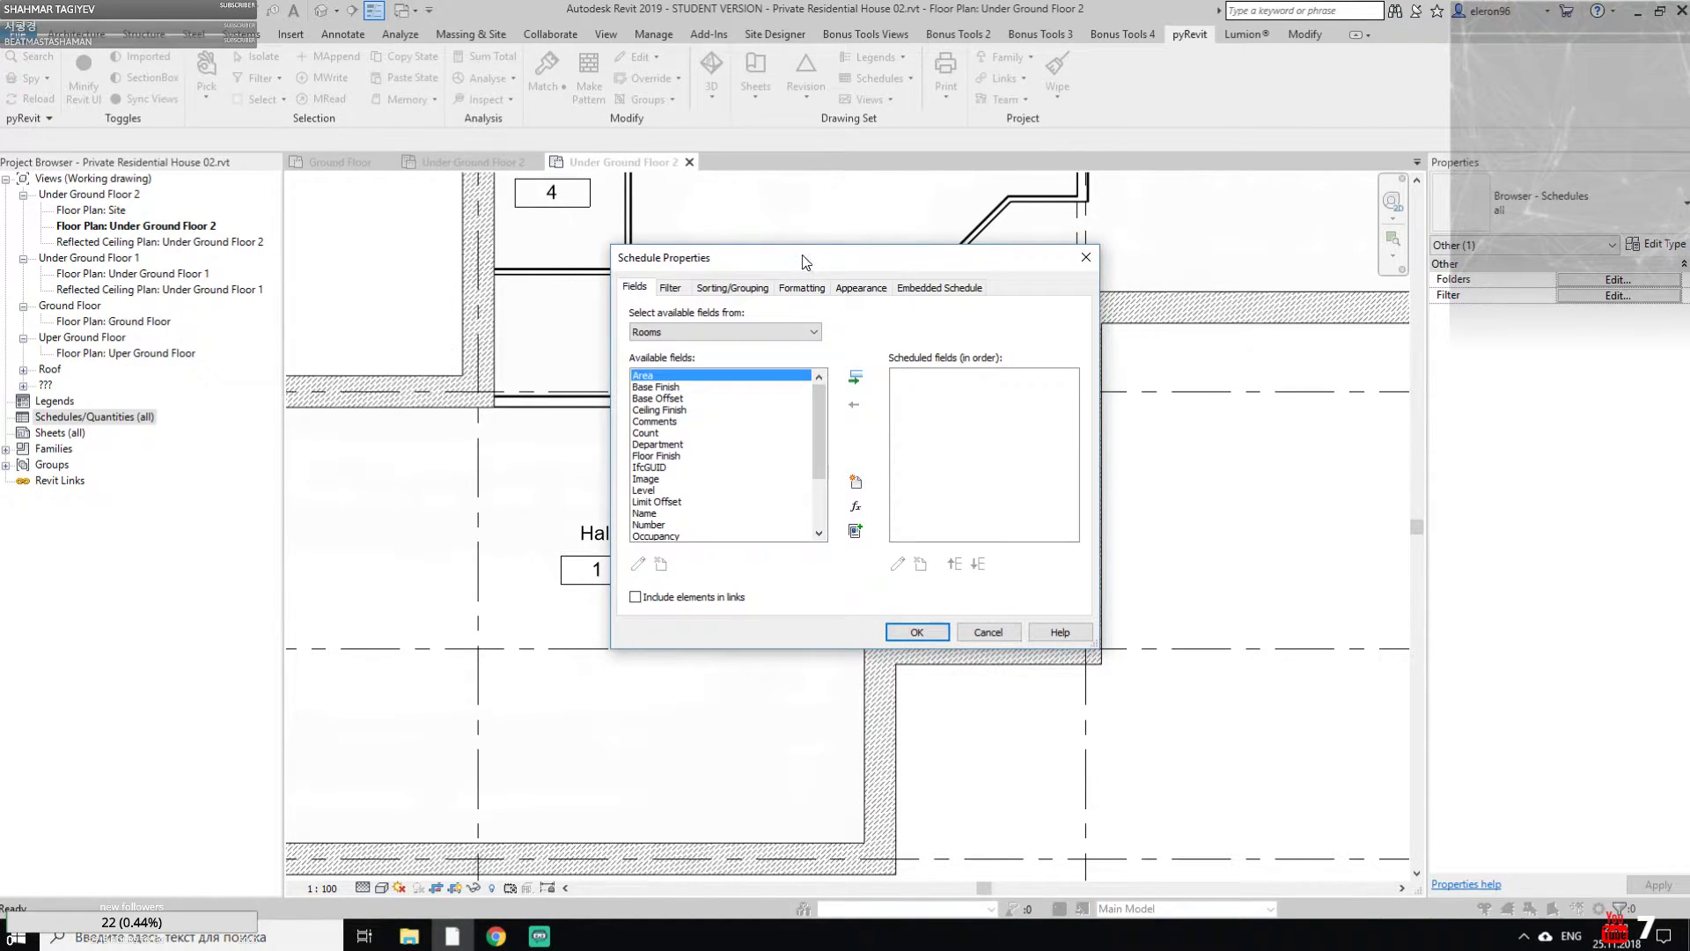
click(858, 379)
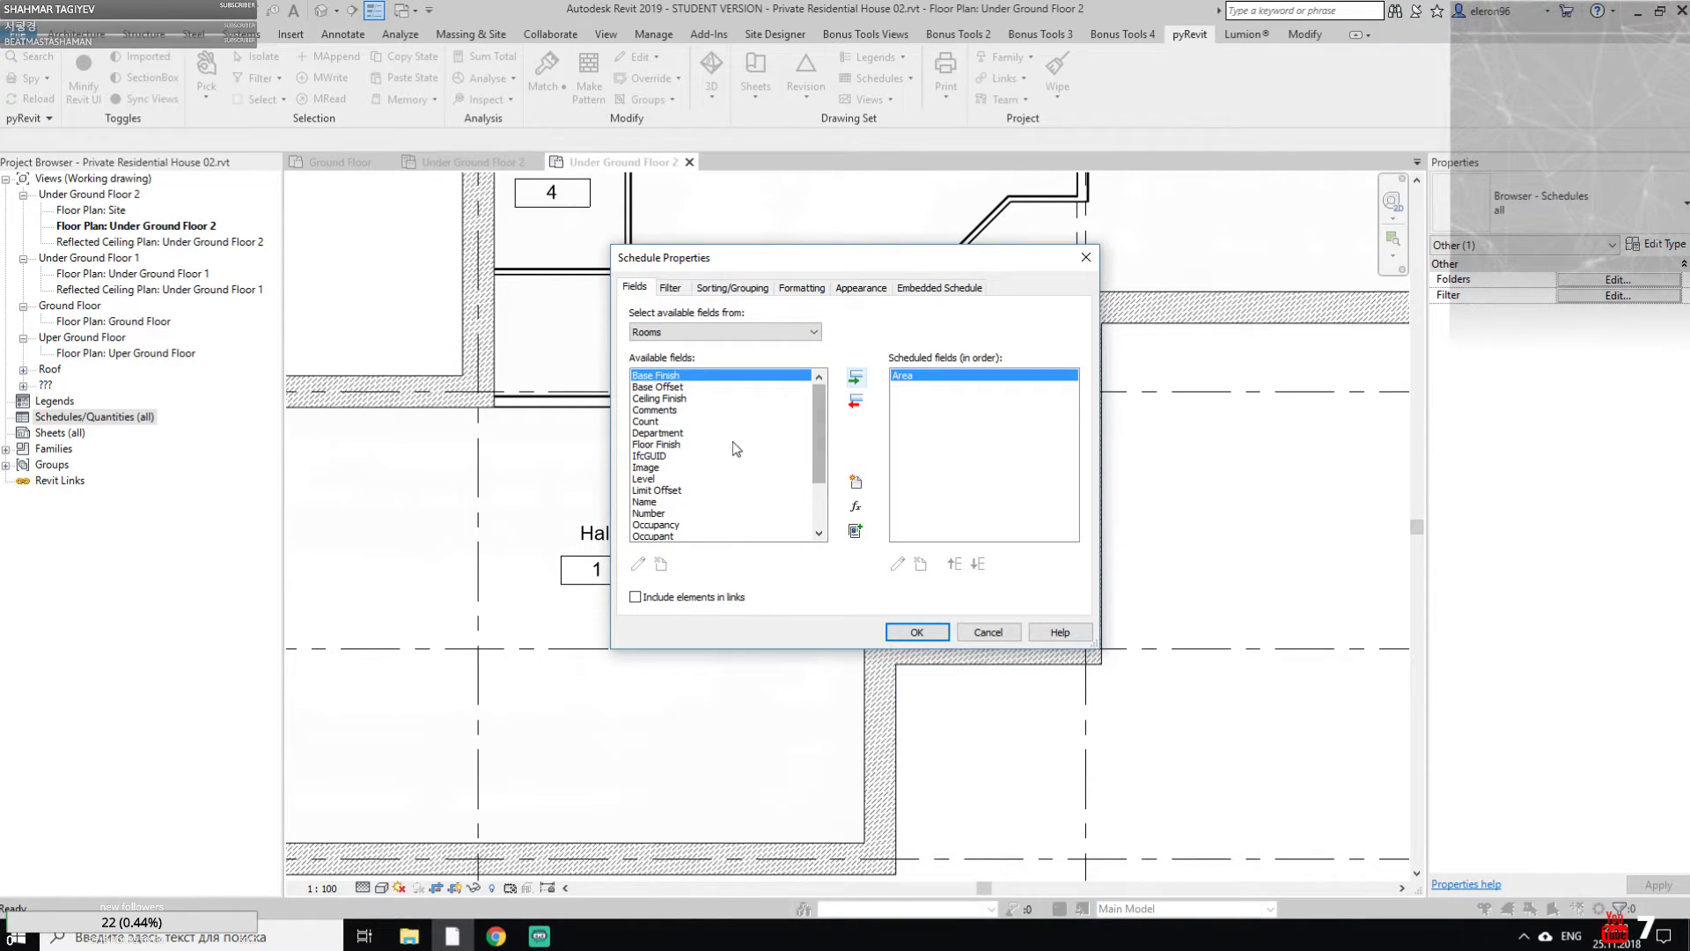
click(644, 481)
click(855, 378)
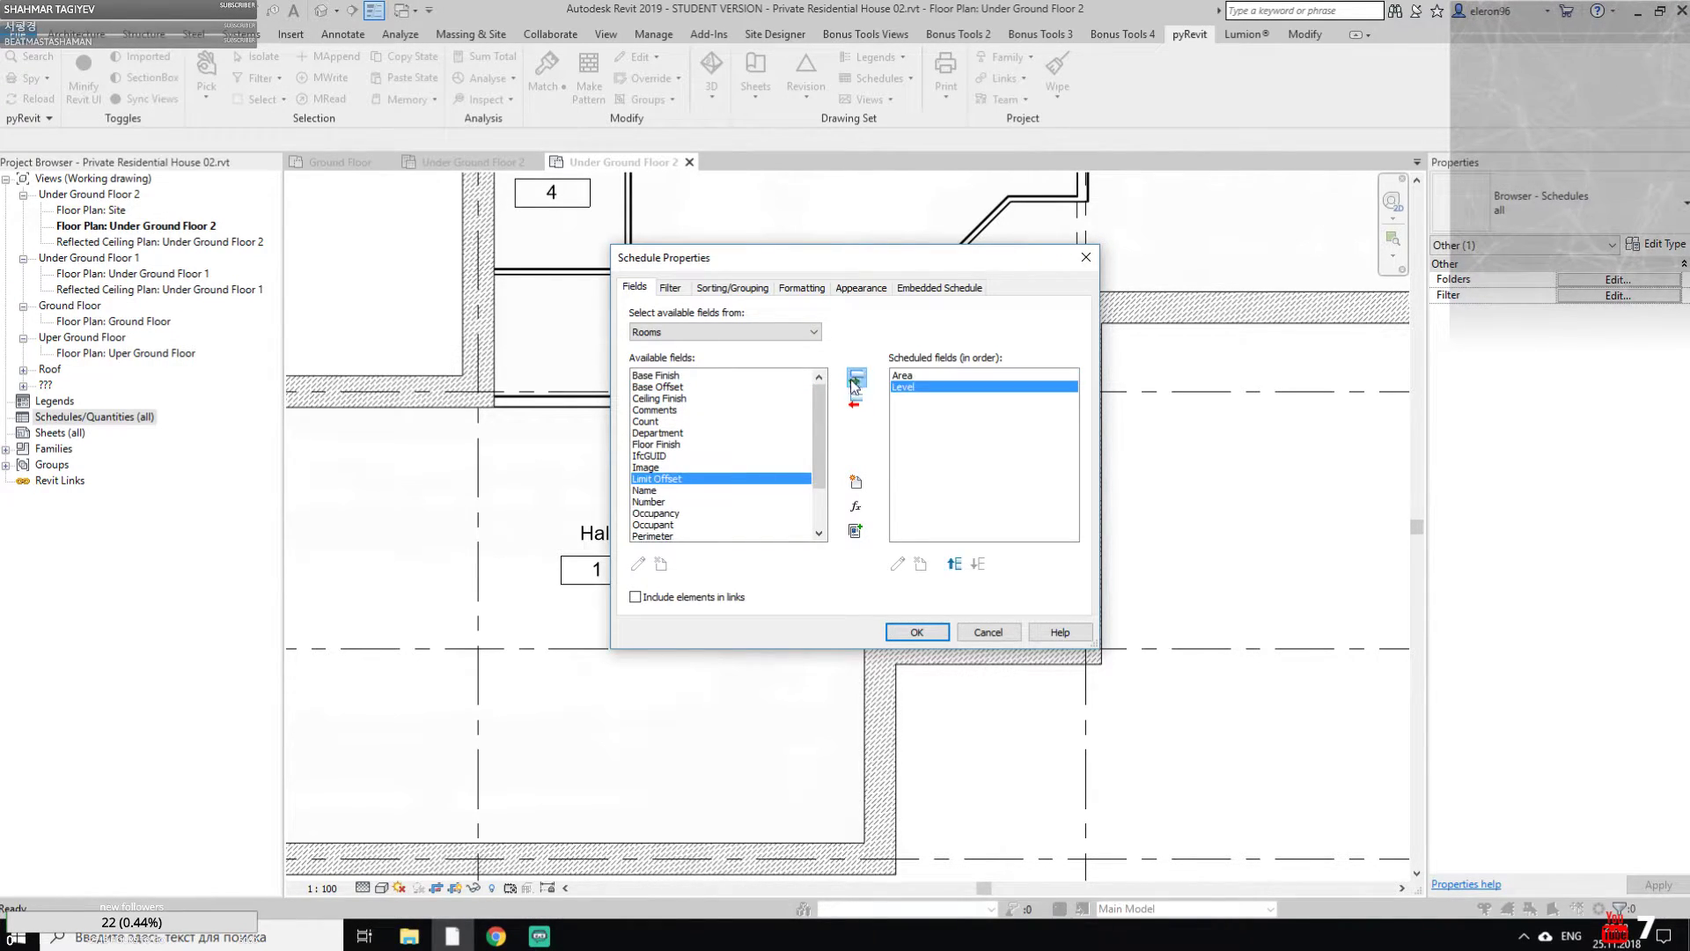
drag(824, 419, 828, 451)
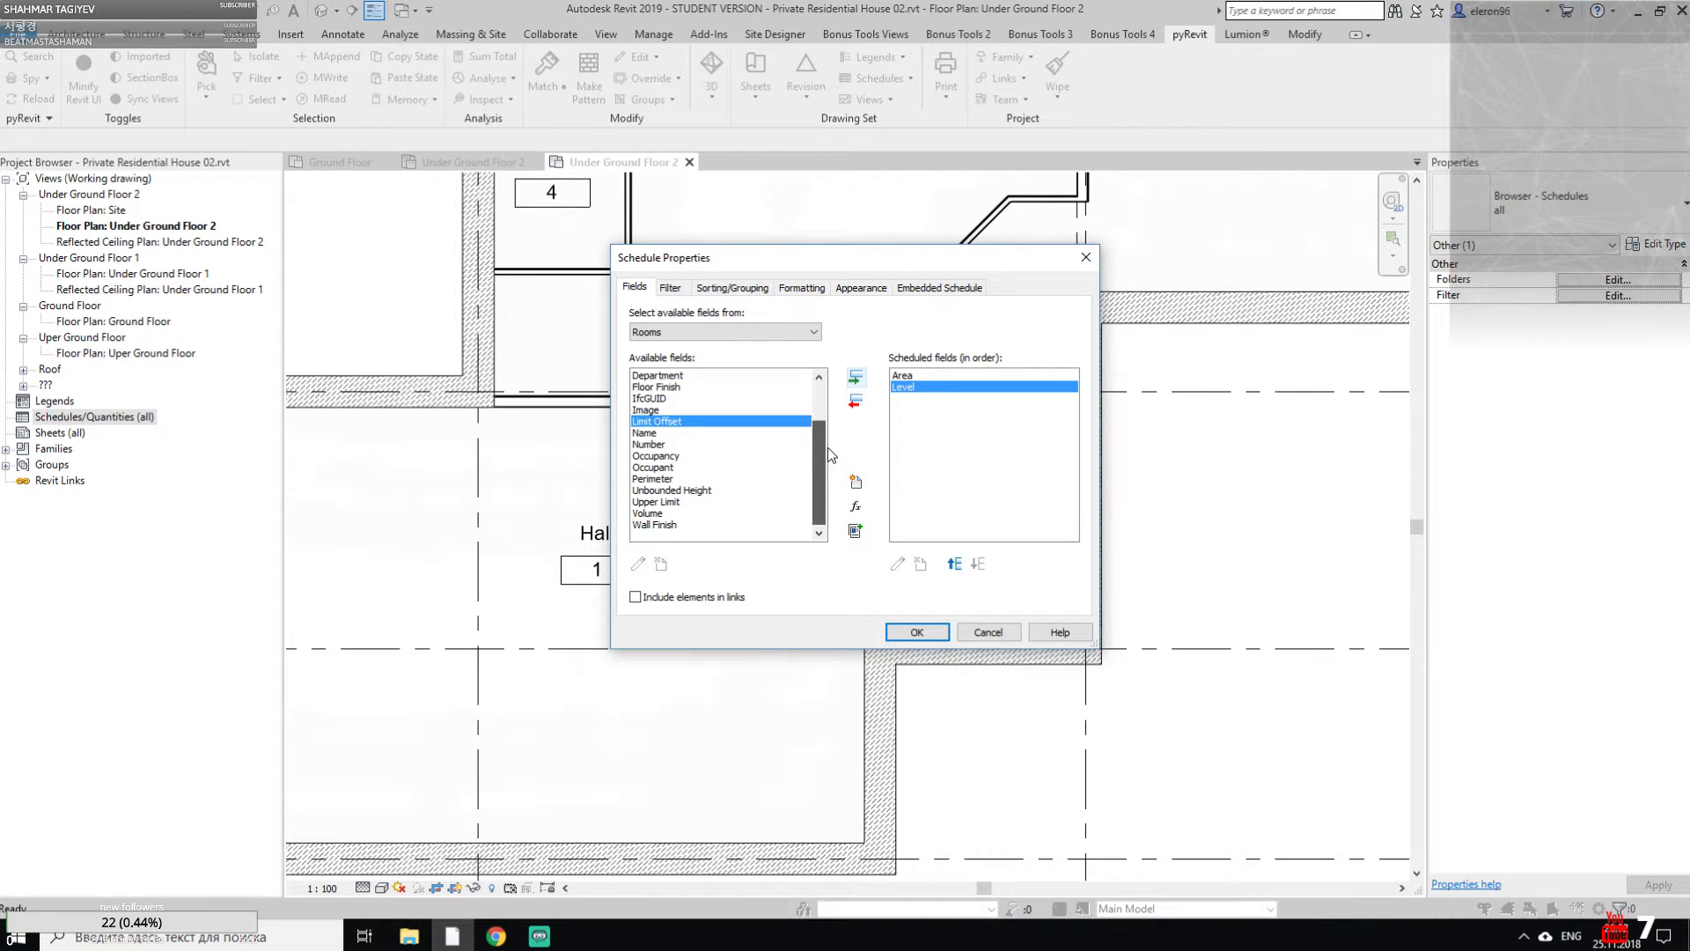
click(775, 432)
click(855, 378)
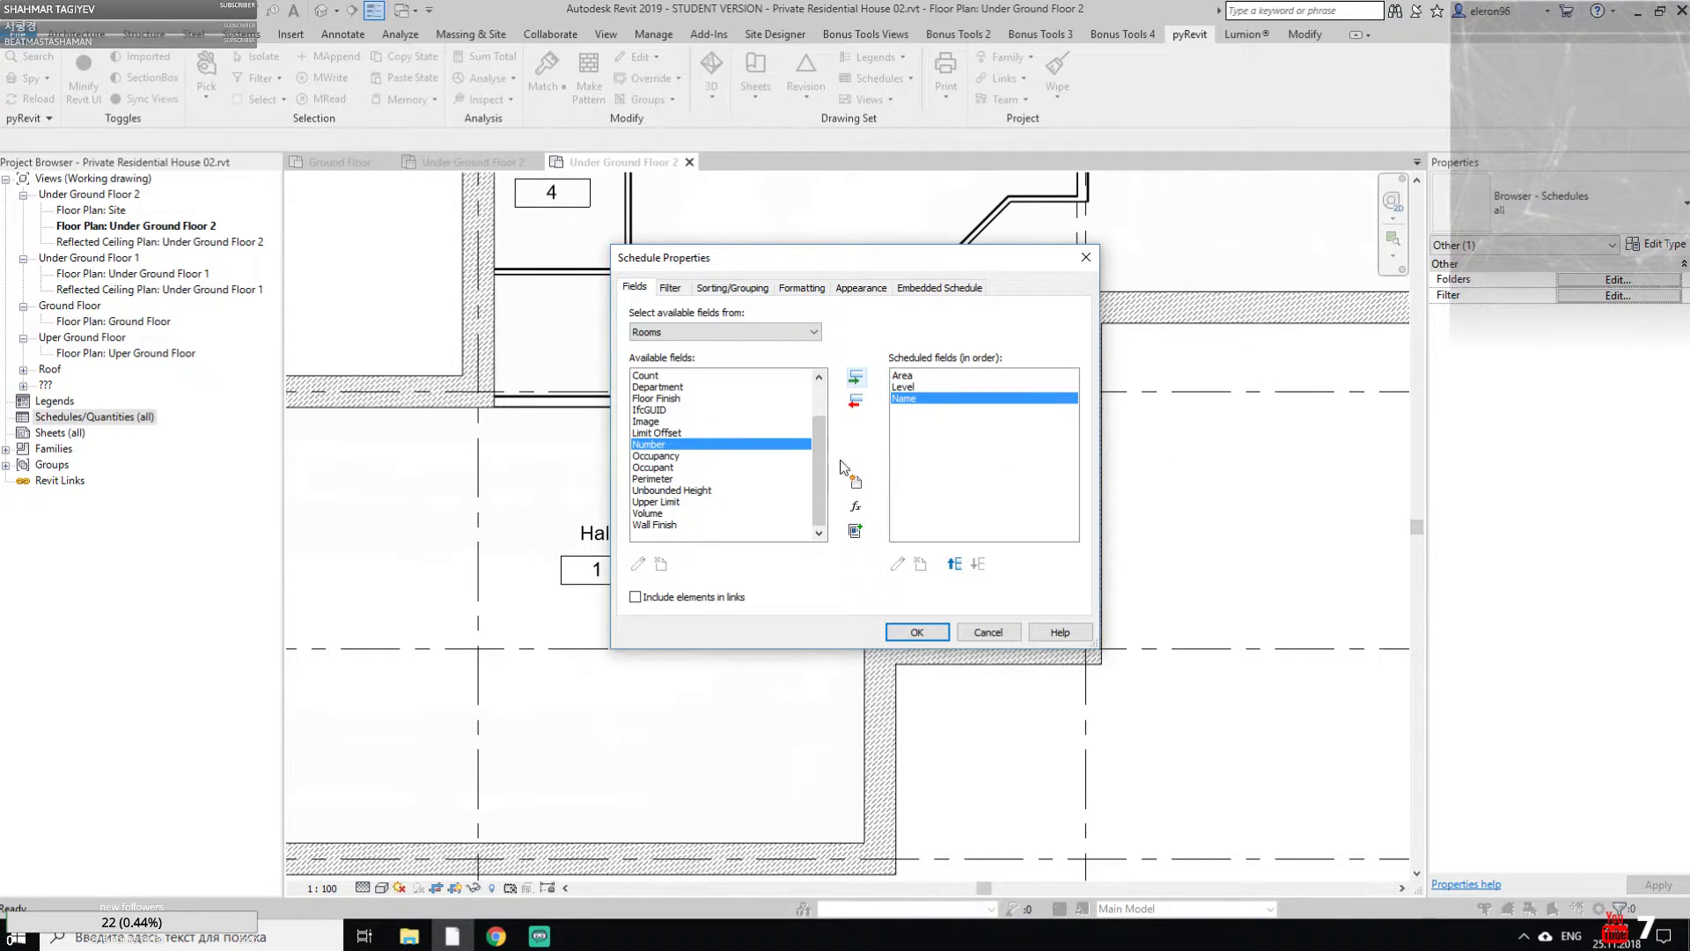
drag(815, 442, 827, 407)
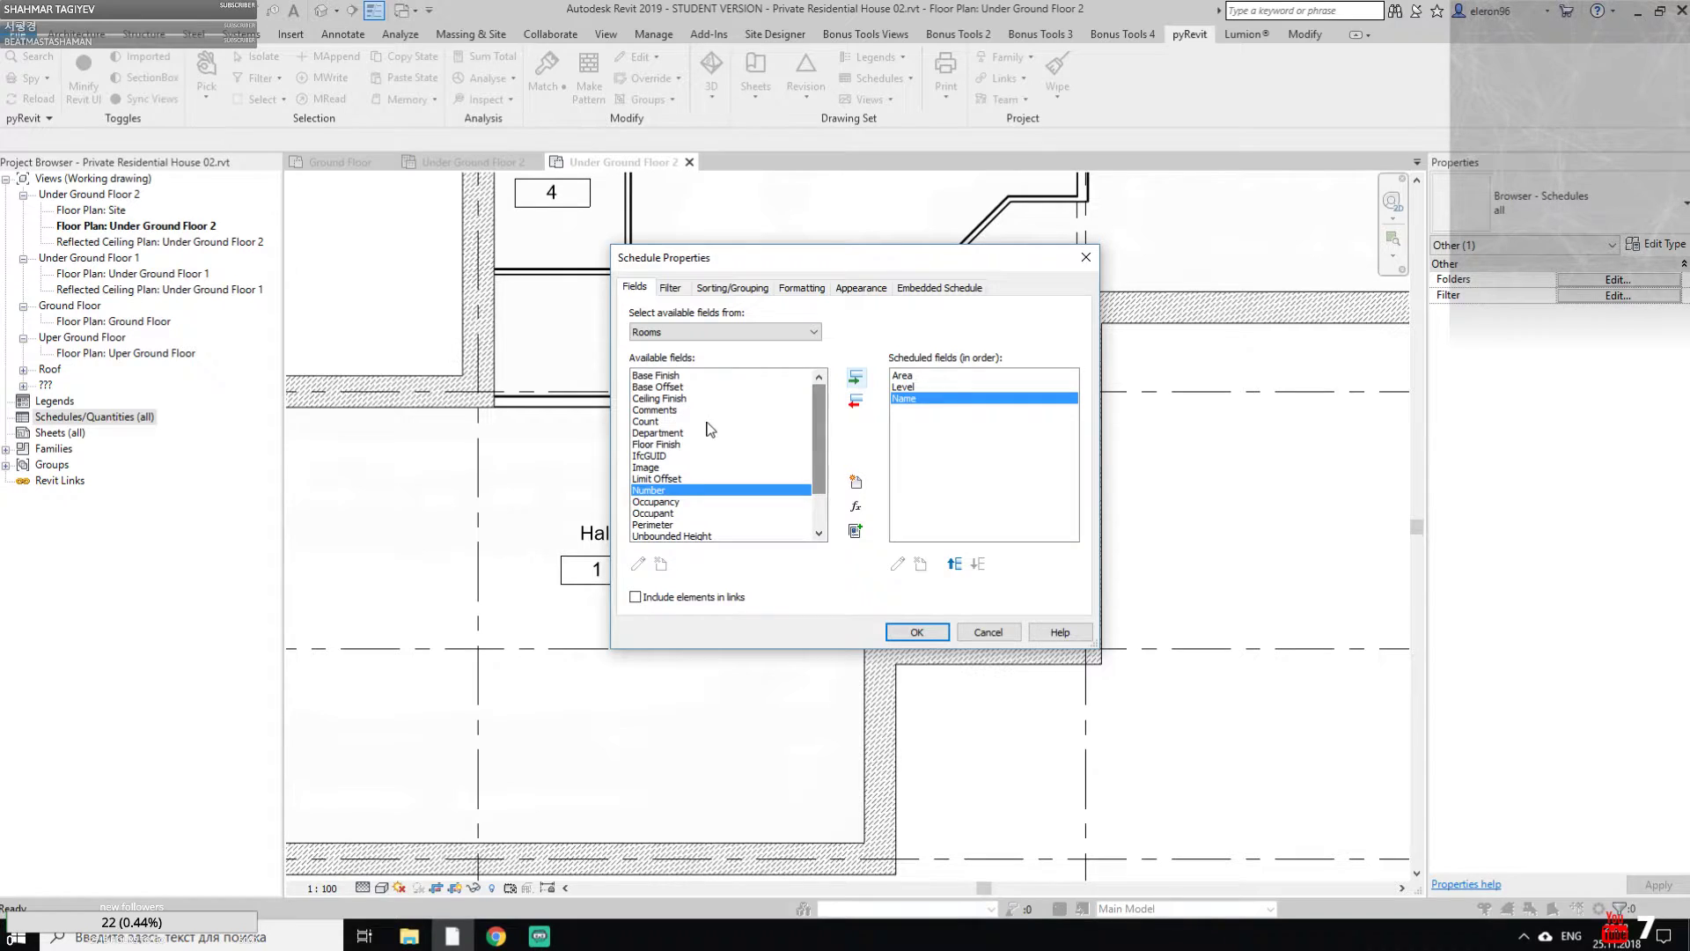
click(654, 410)
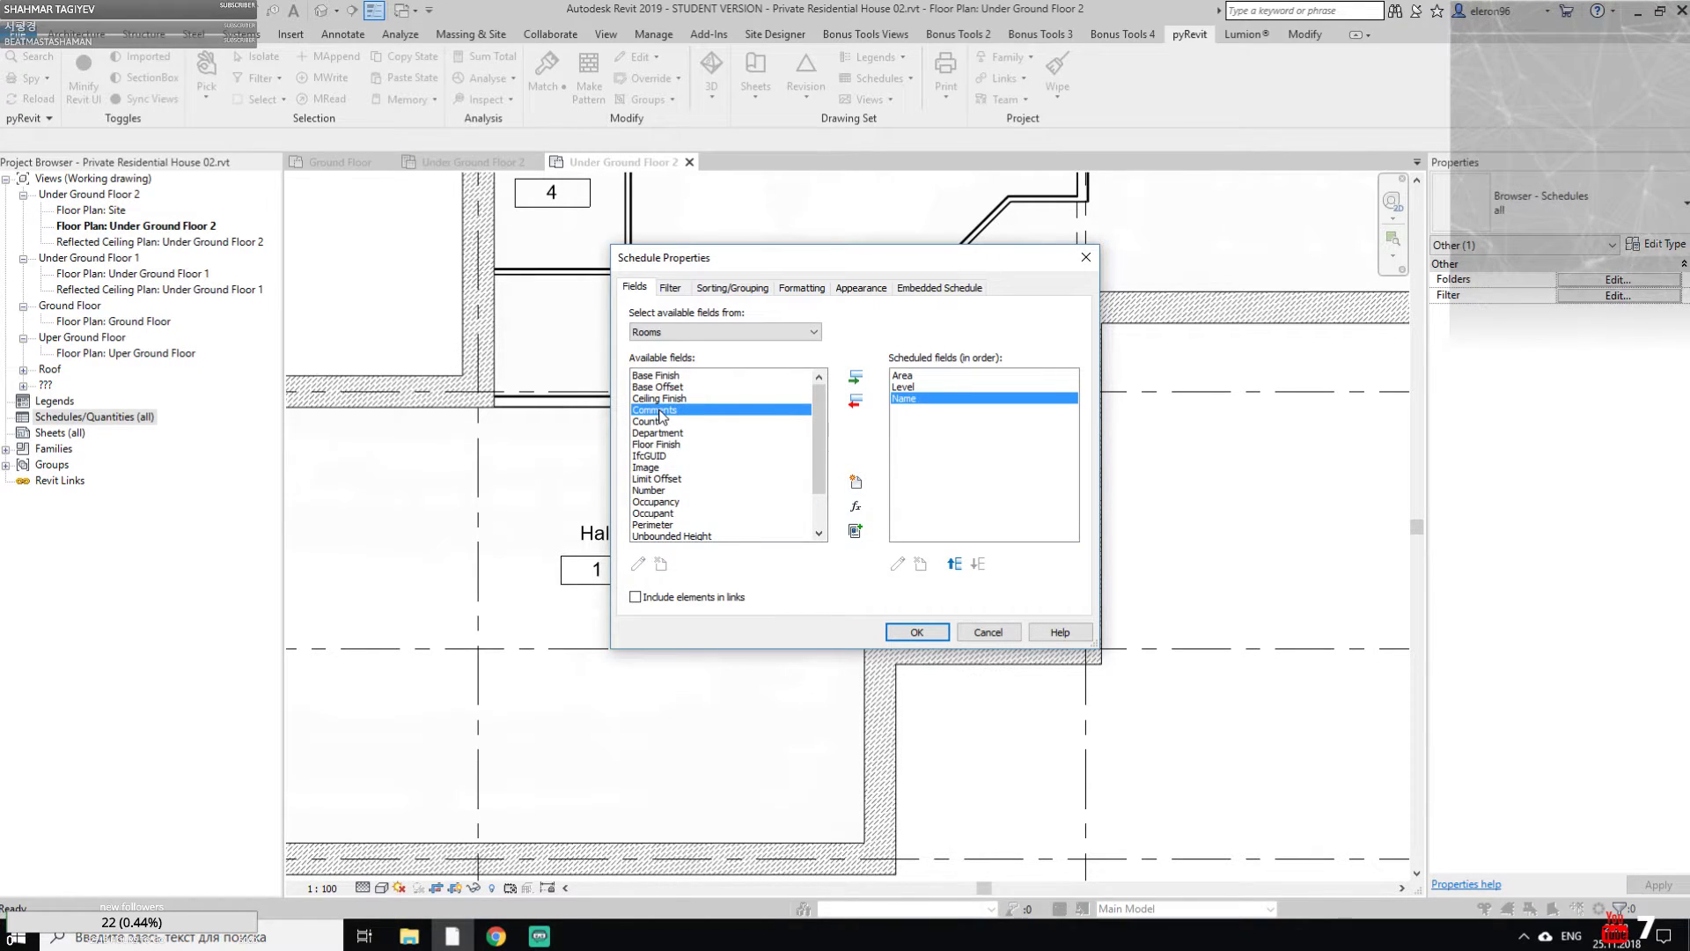
click(855, 378)
Reorder the scheduled fields to Name, Level, Area, Comments and generate the room schedule
click(919, 399)
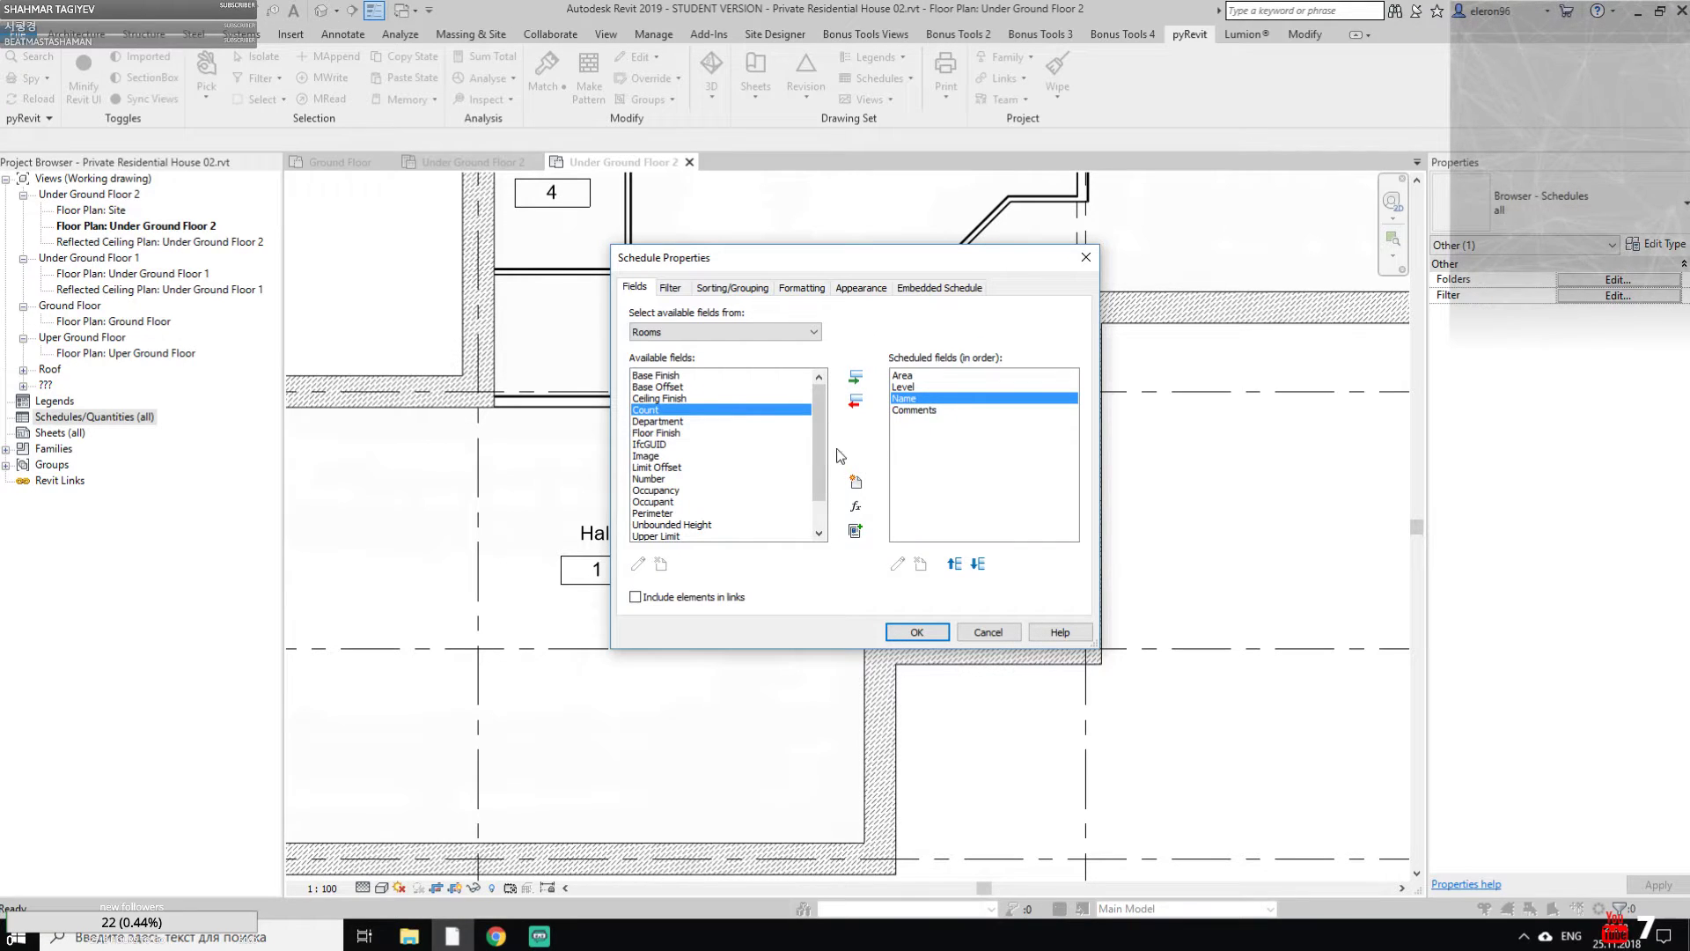
click(954, 563)
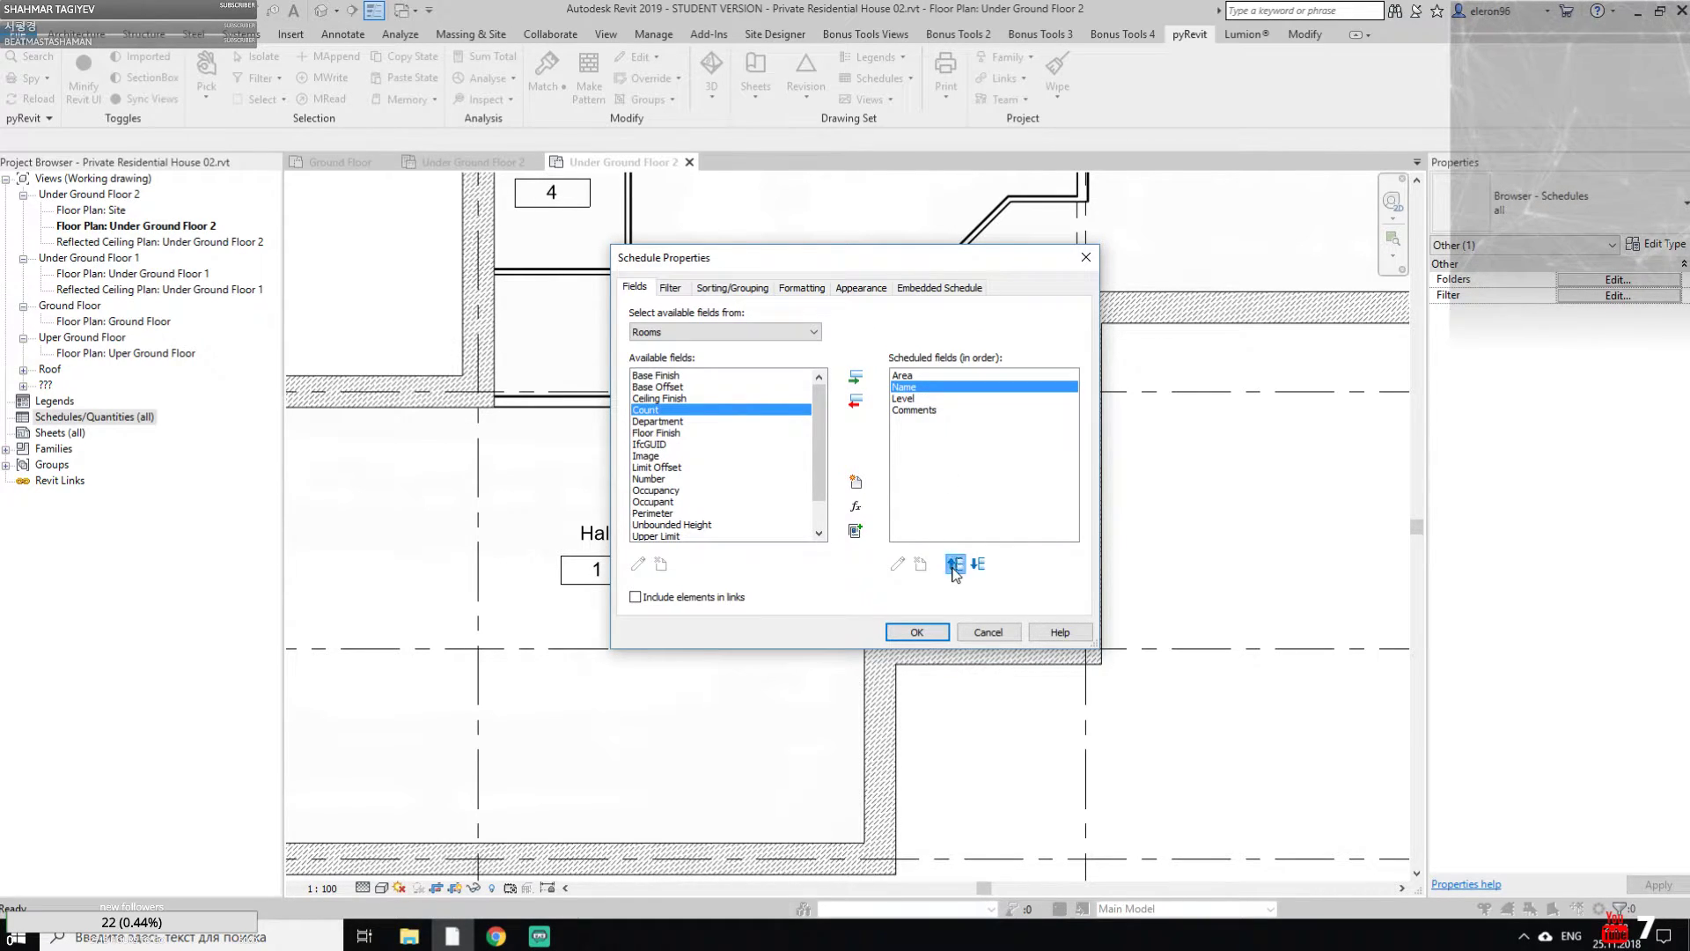
click(954, 563)
click(907, 387)
click(905, 398)
click(954, 564)
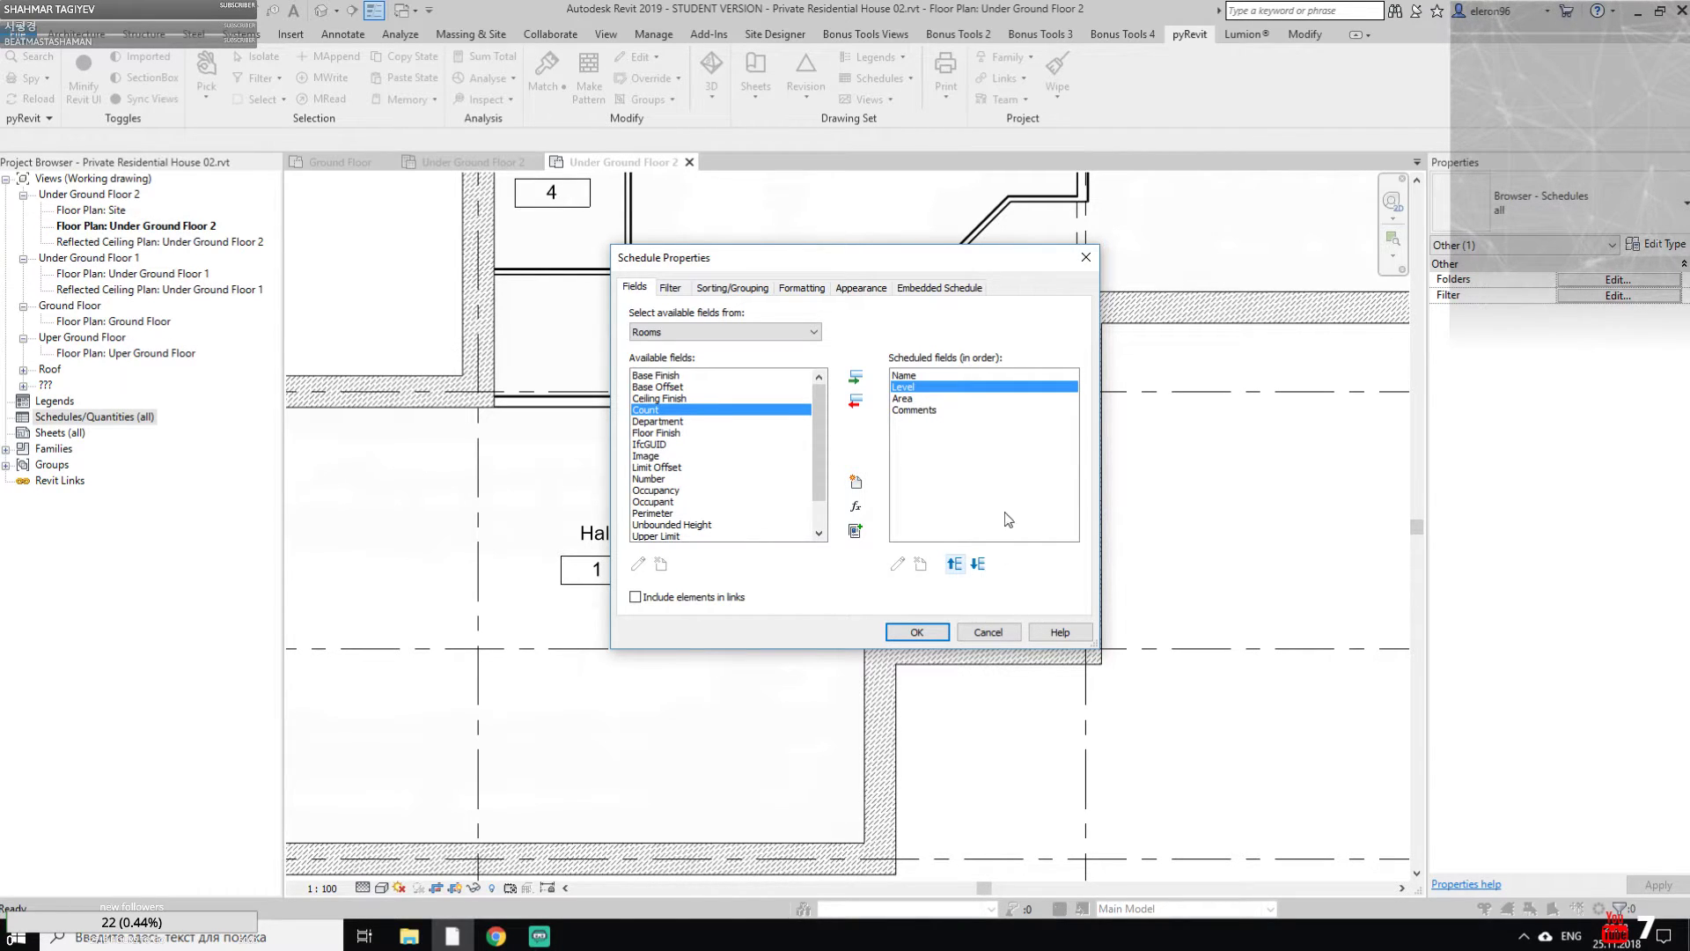
click(926, 631)
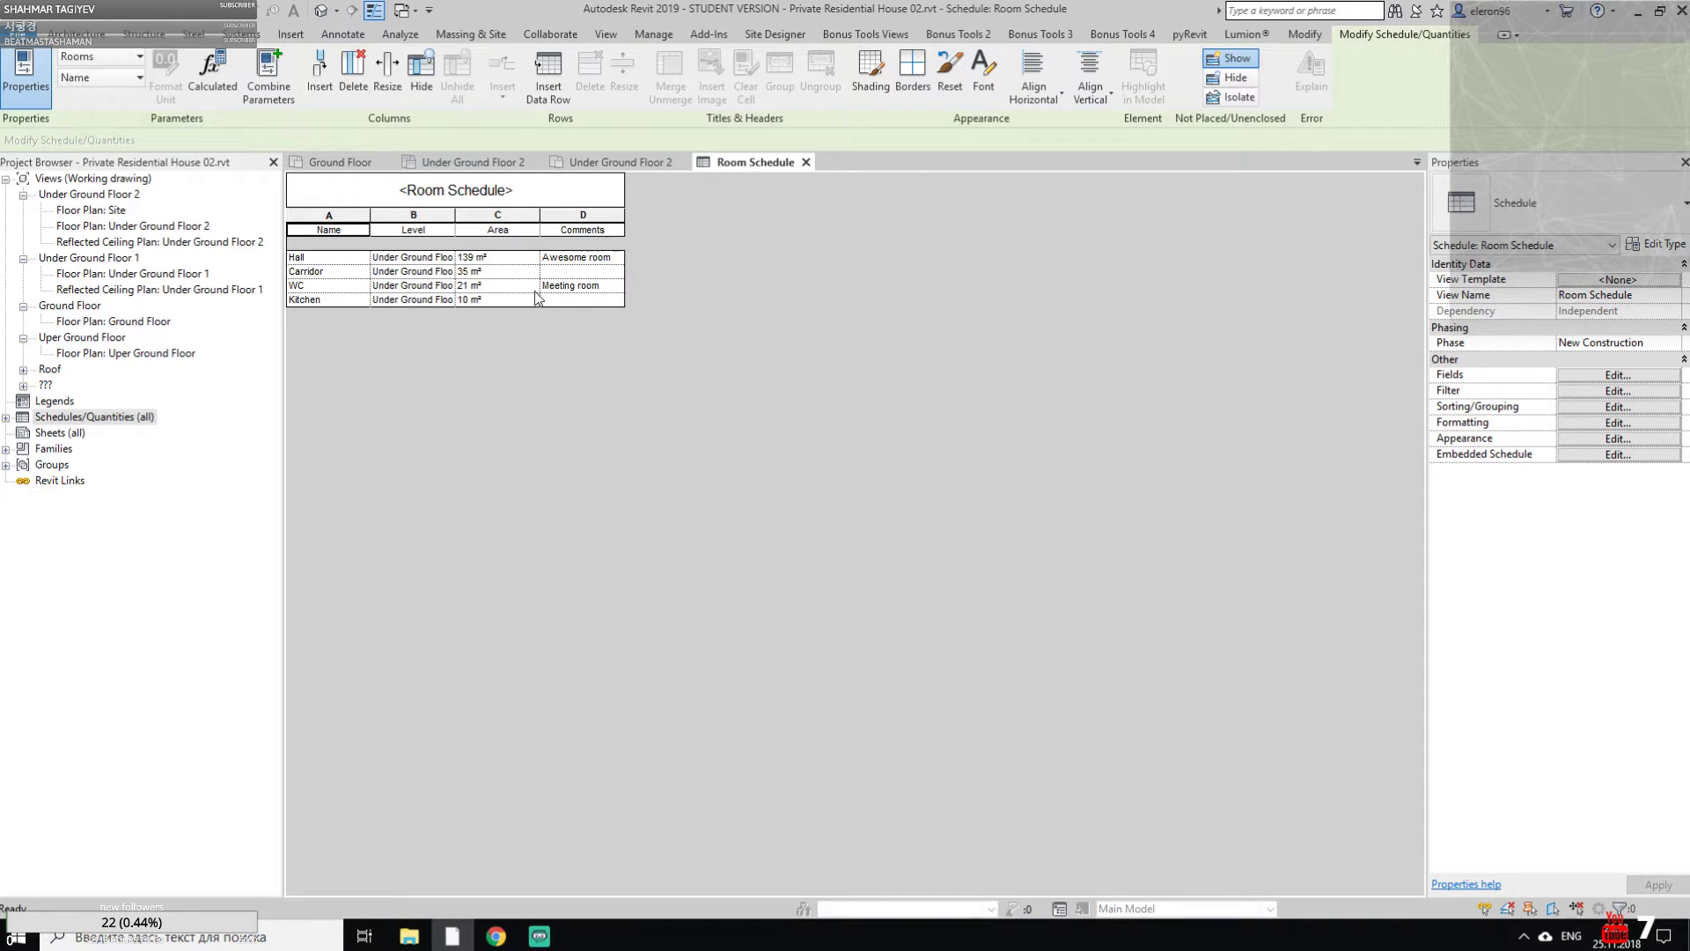
Expand the project's schedules and select the Room Schedule, checking the commands available for it
click(7, 417)
click(63, 432)
right_click(63, 435)
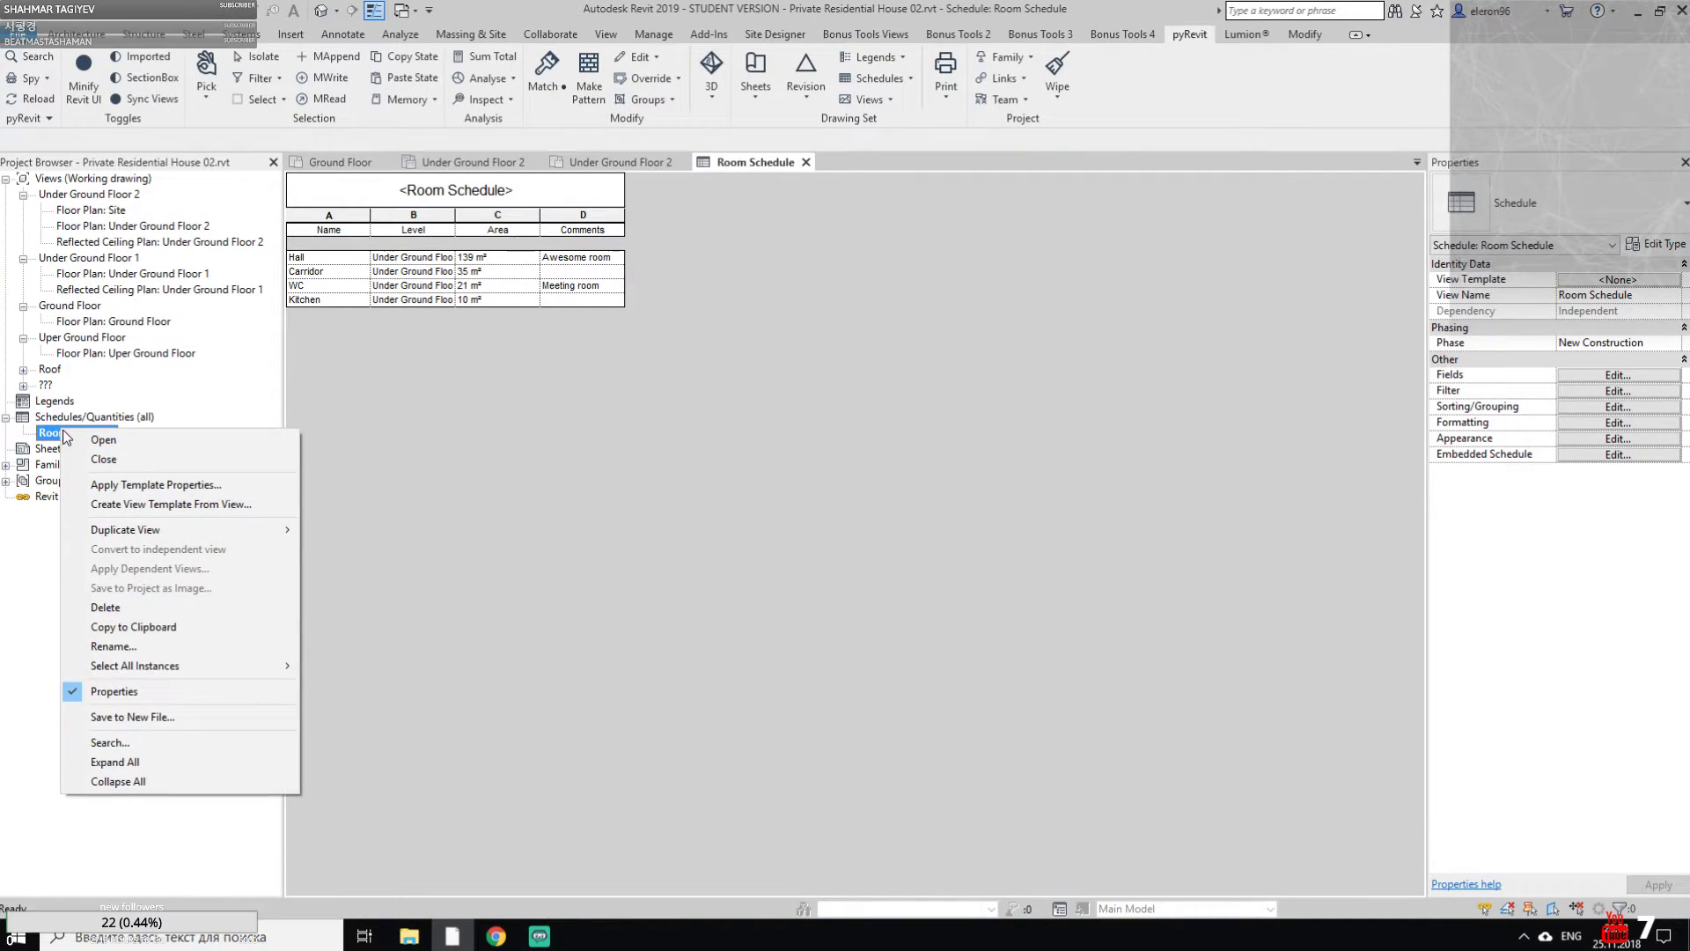
click(383, 404)
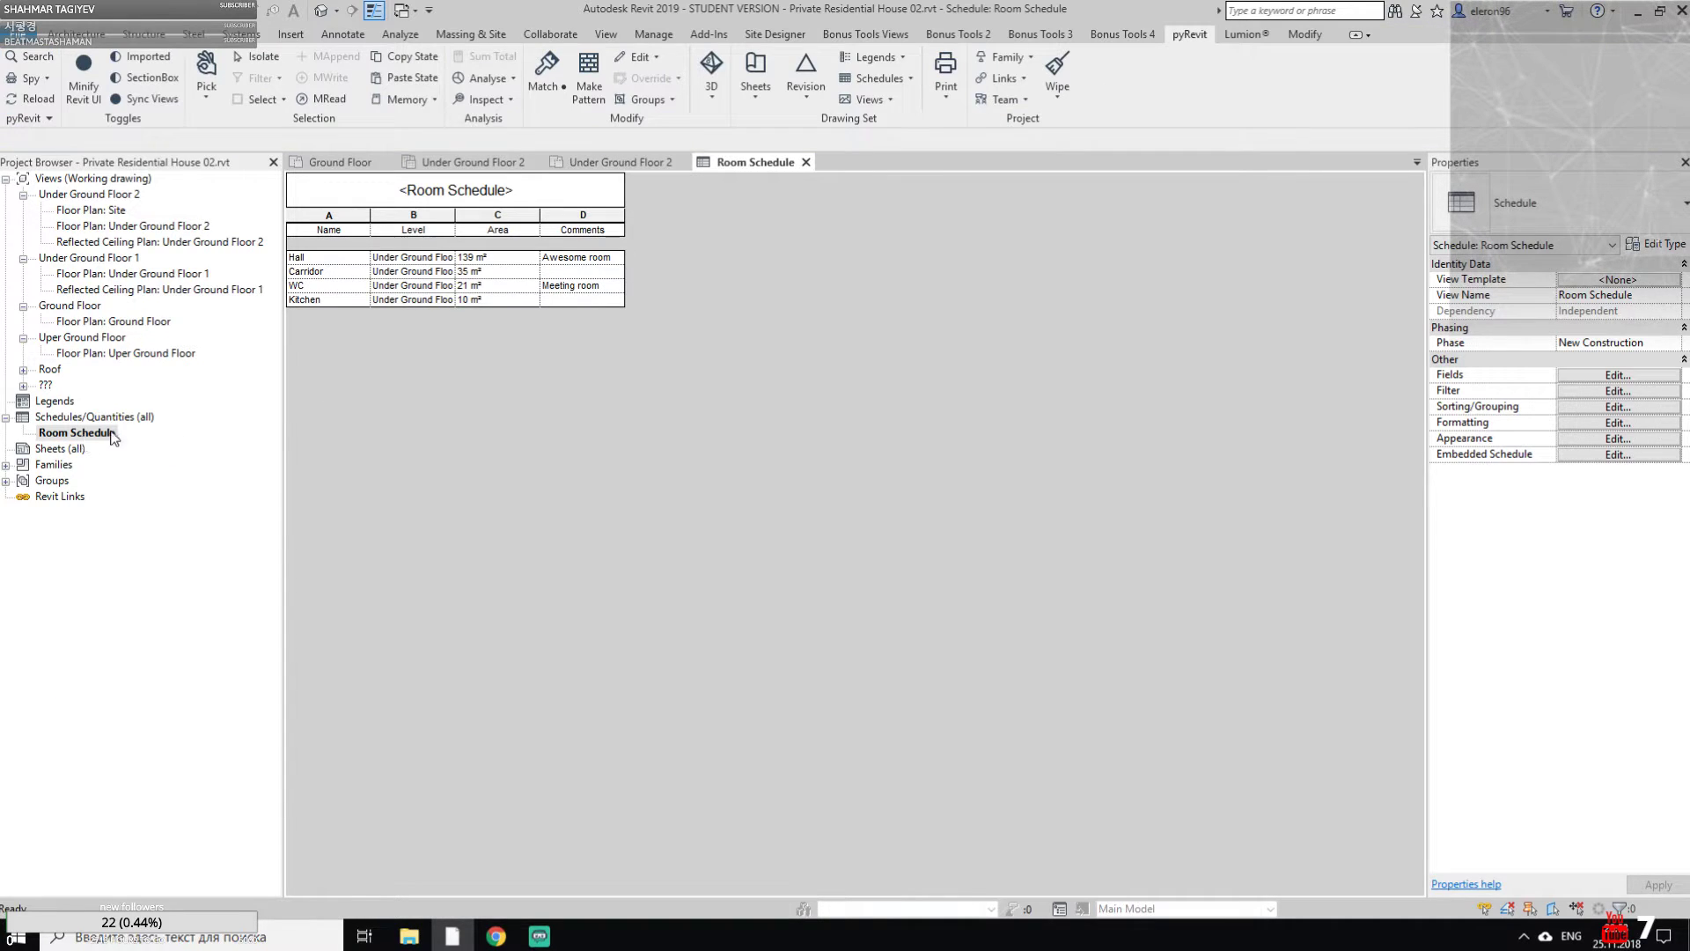
click(79, 436)
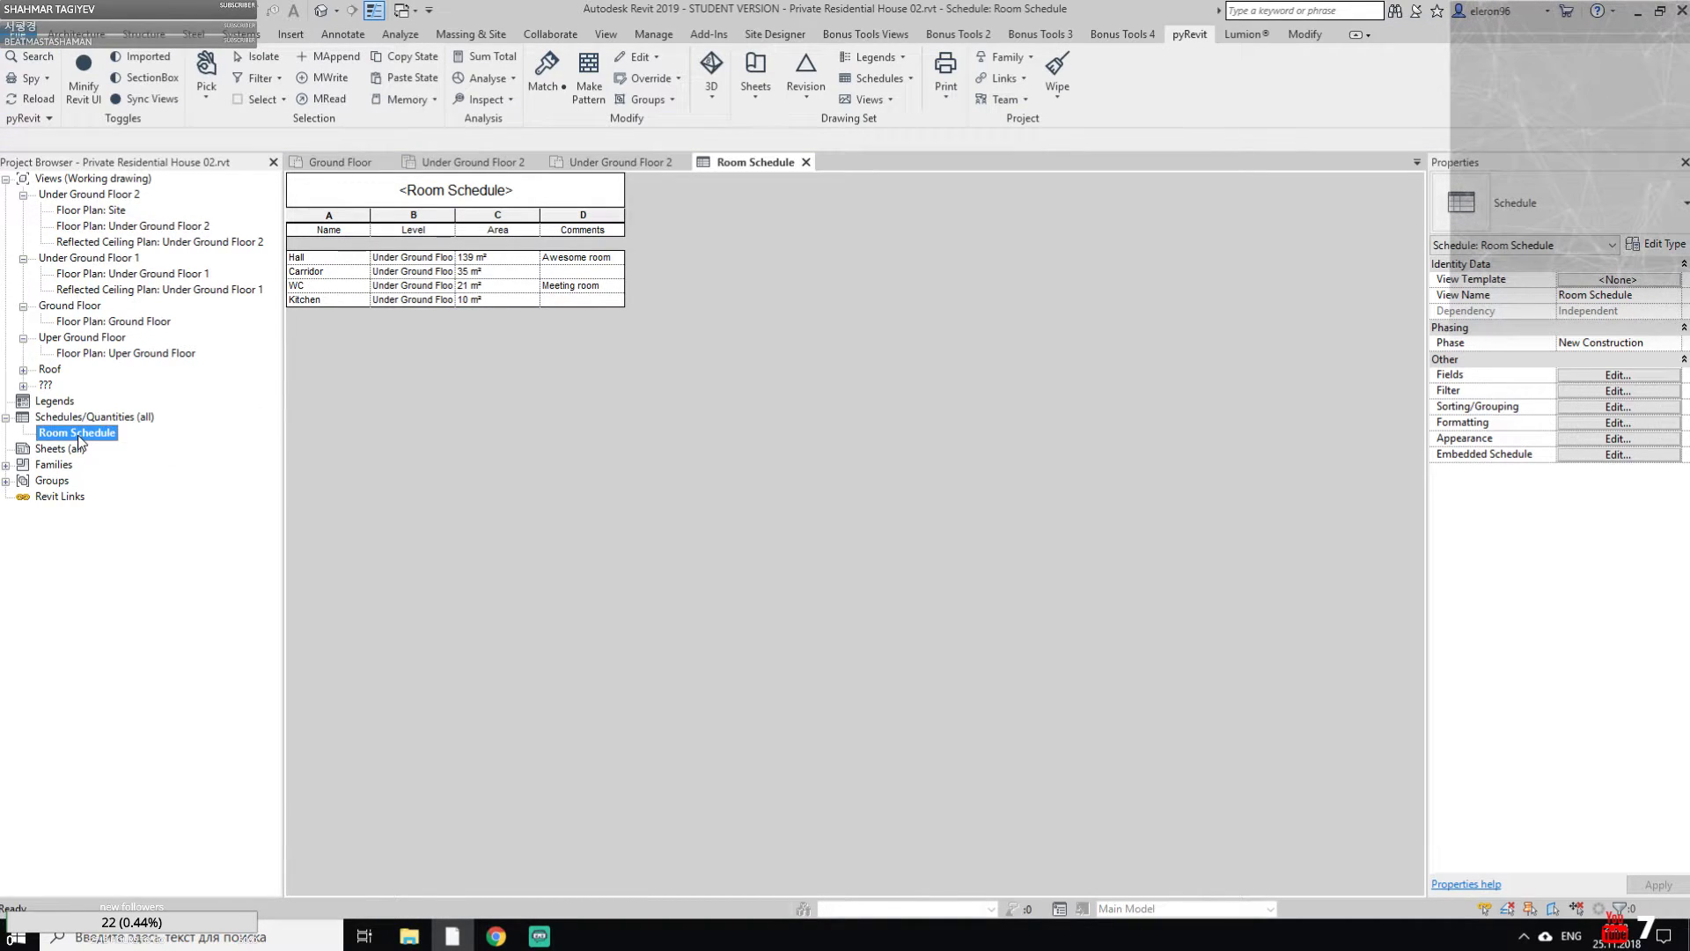
Review the Room Schedule's available commands, its combined parameter options and its scheduled fields
right_click(79, 439)
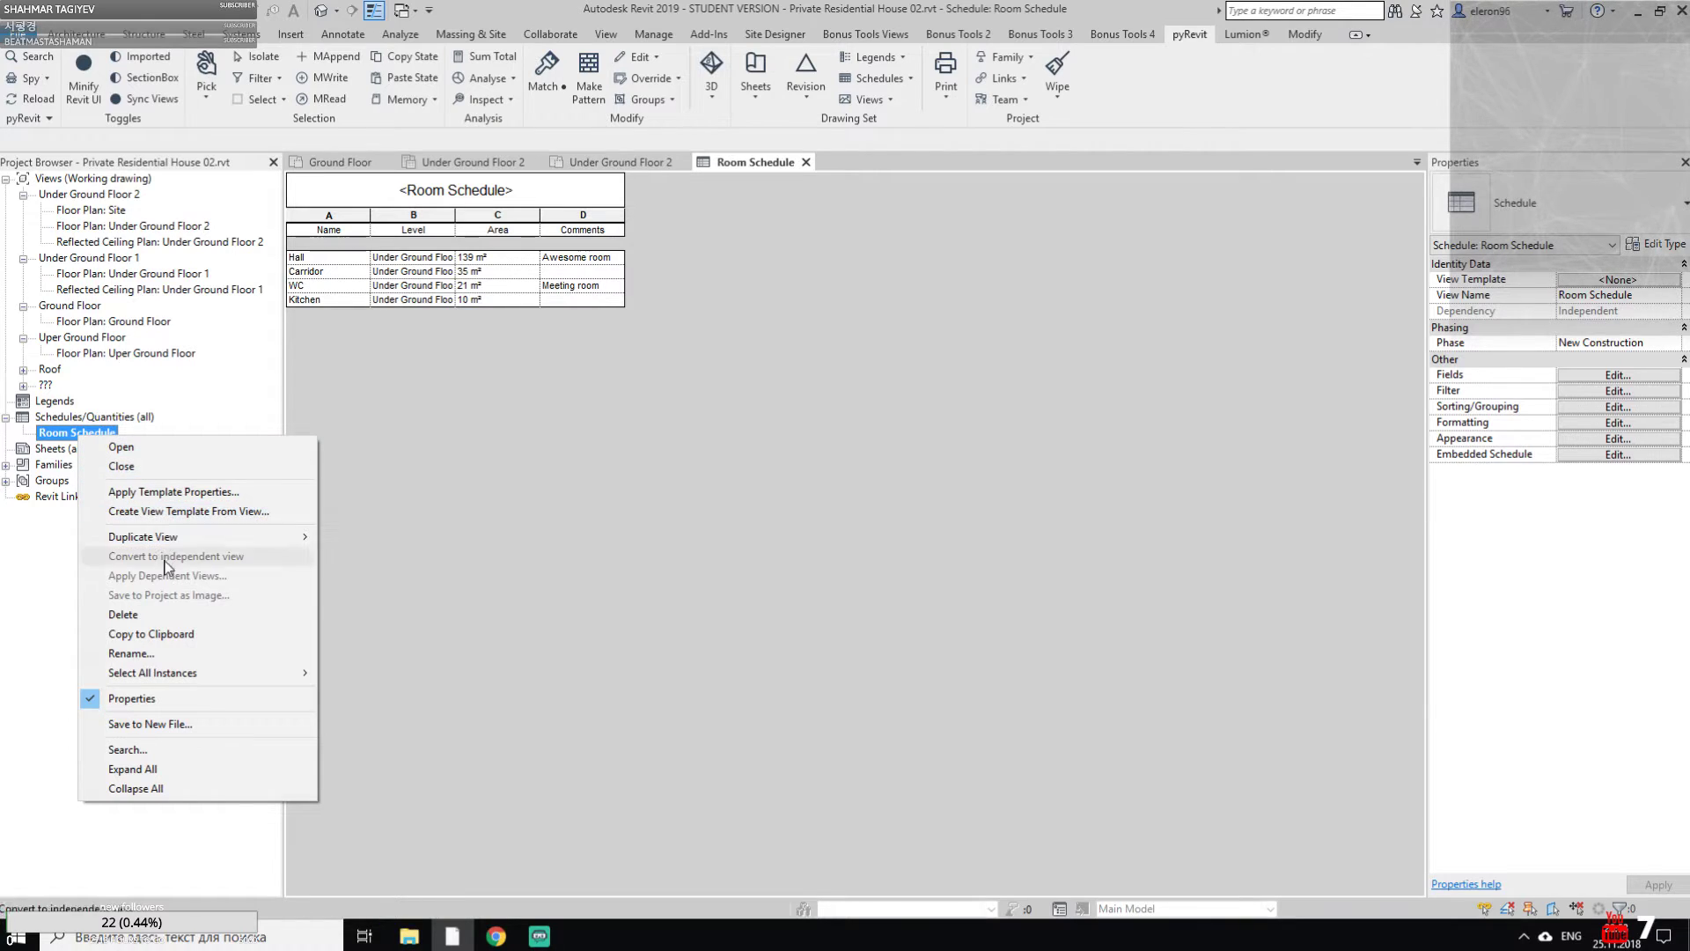
click(429, 433)
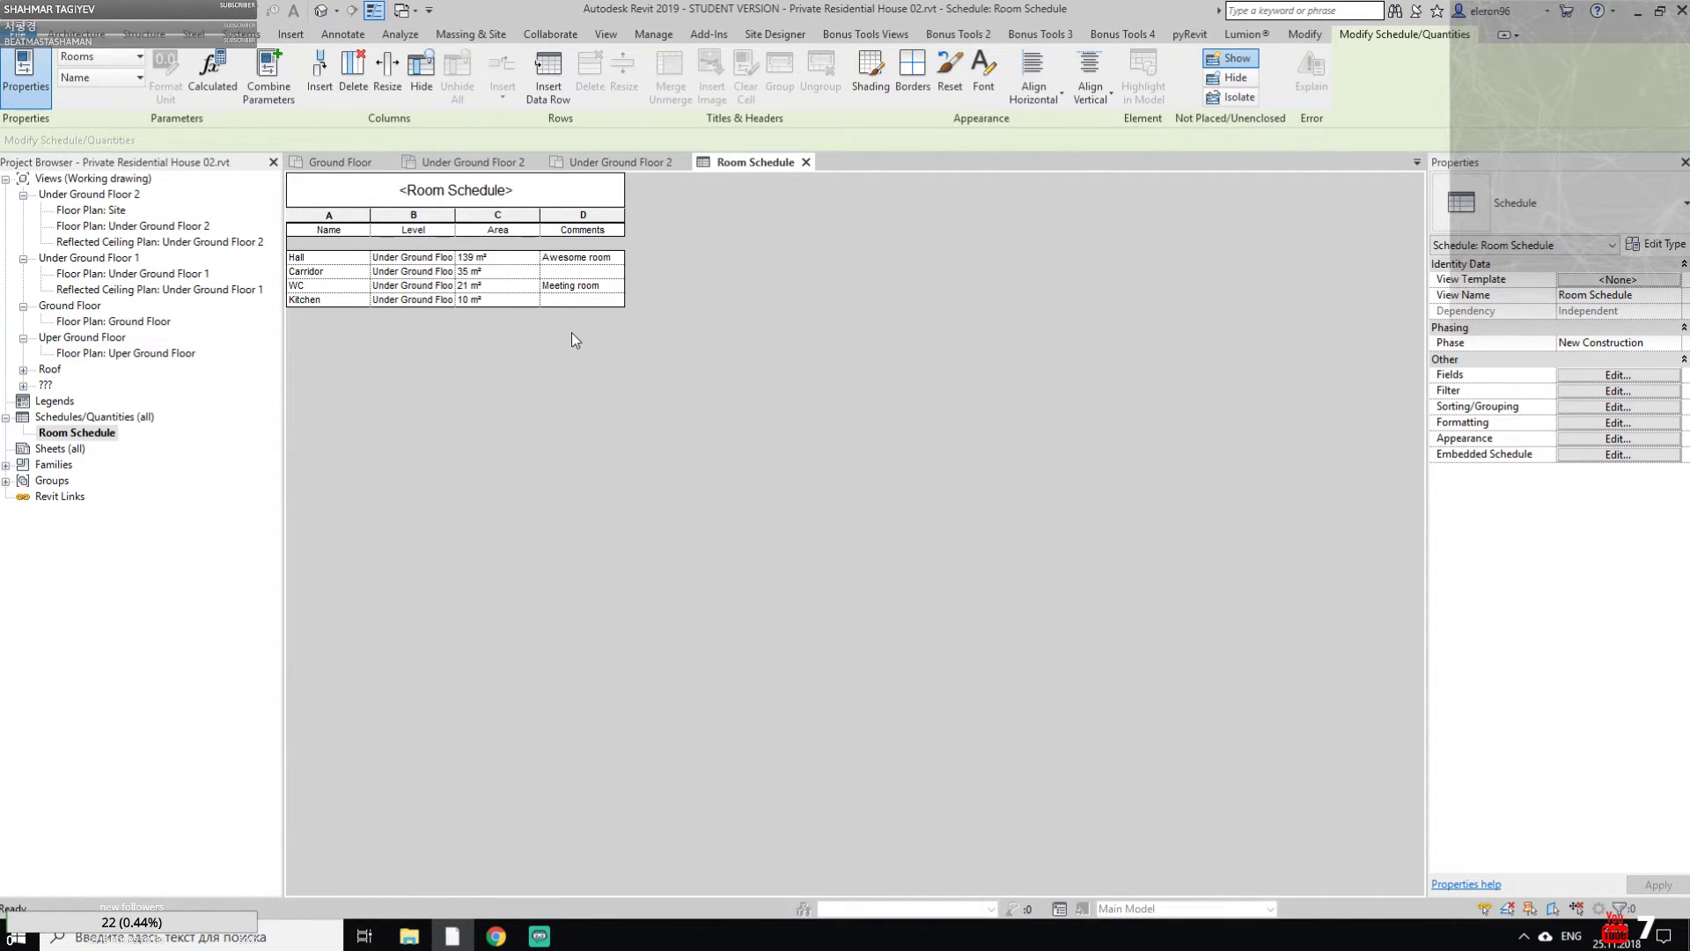
click(268, 78)
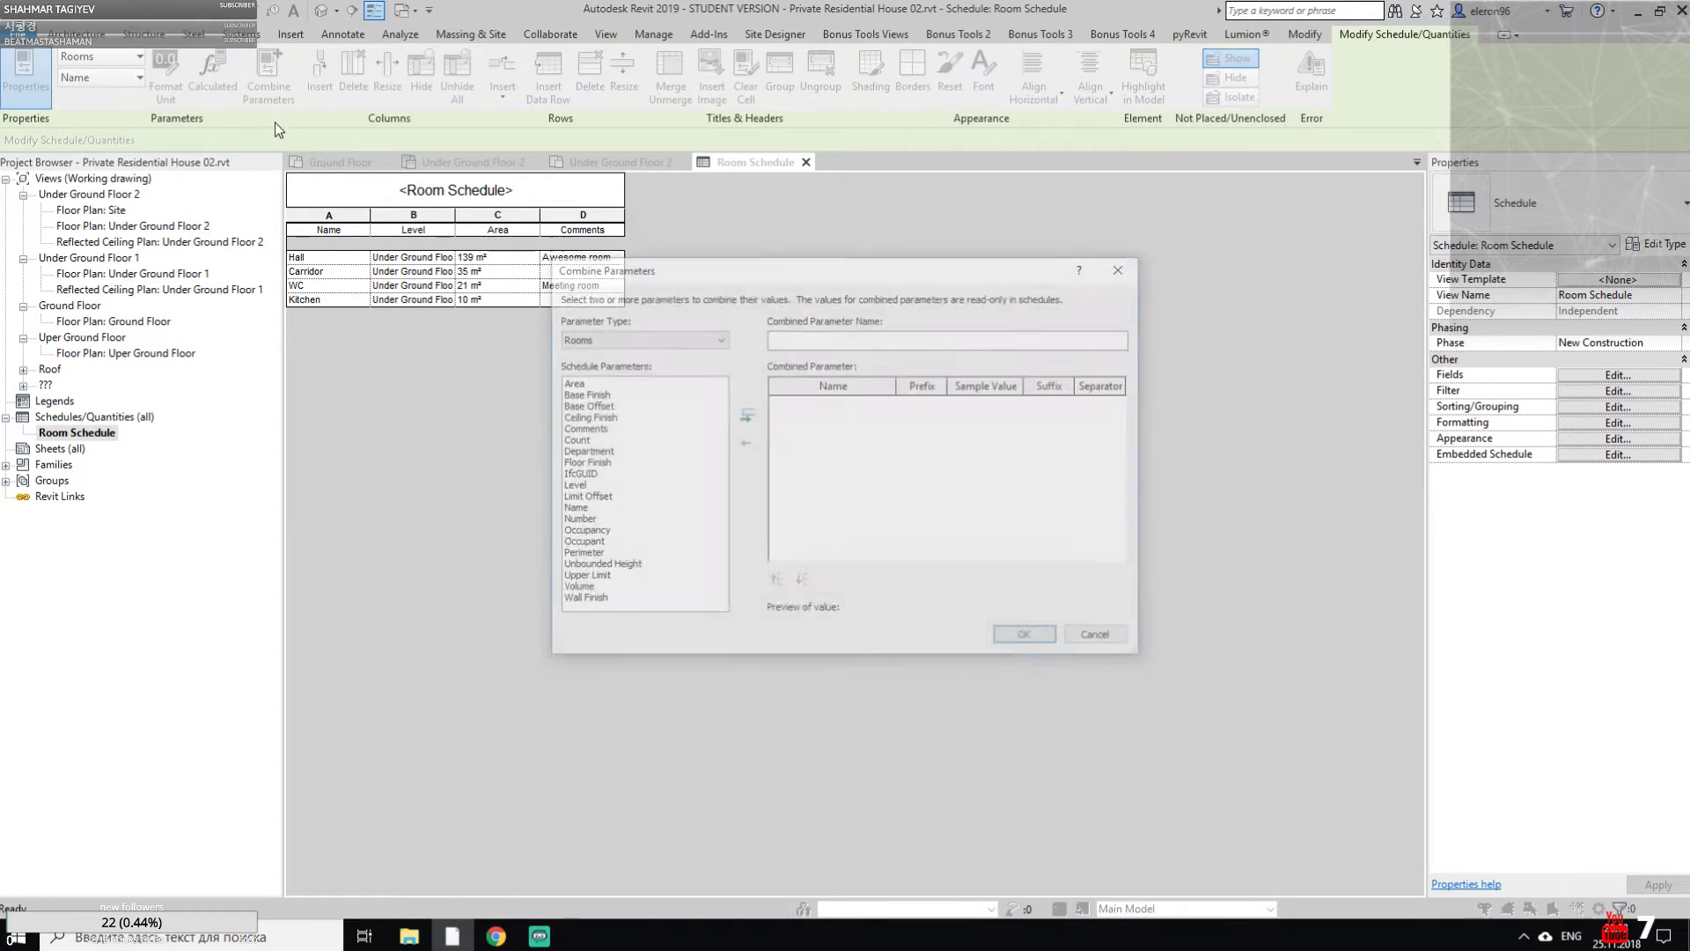
click(1116, 271)
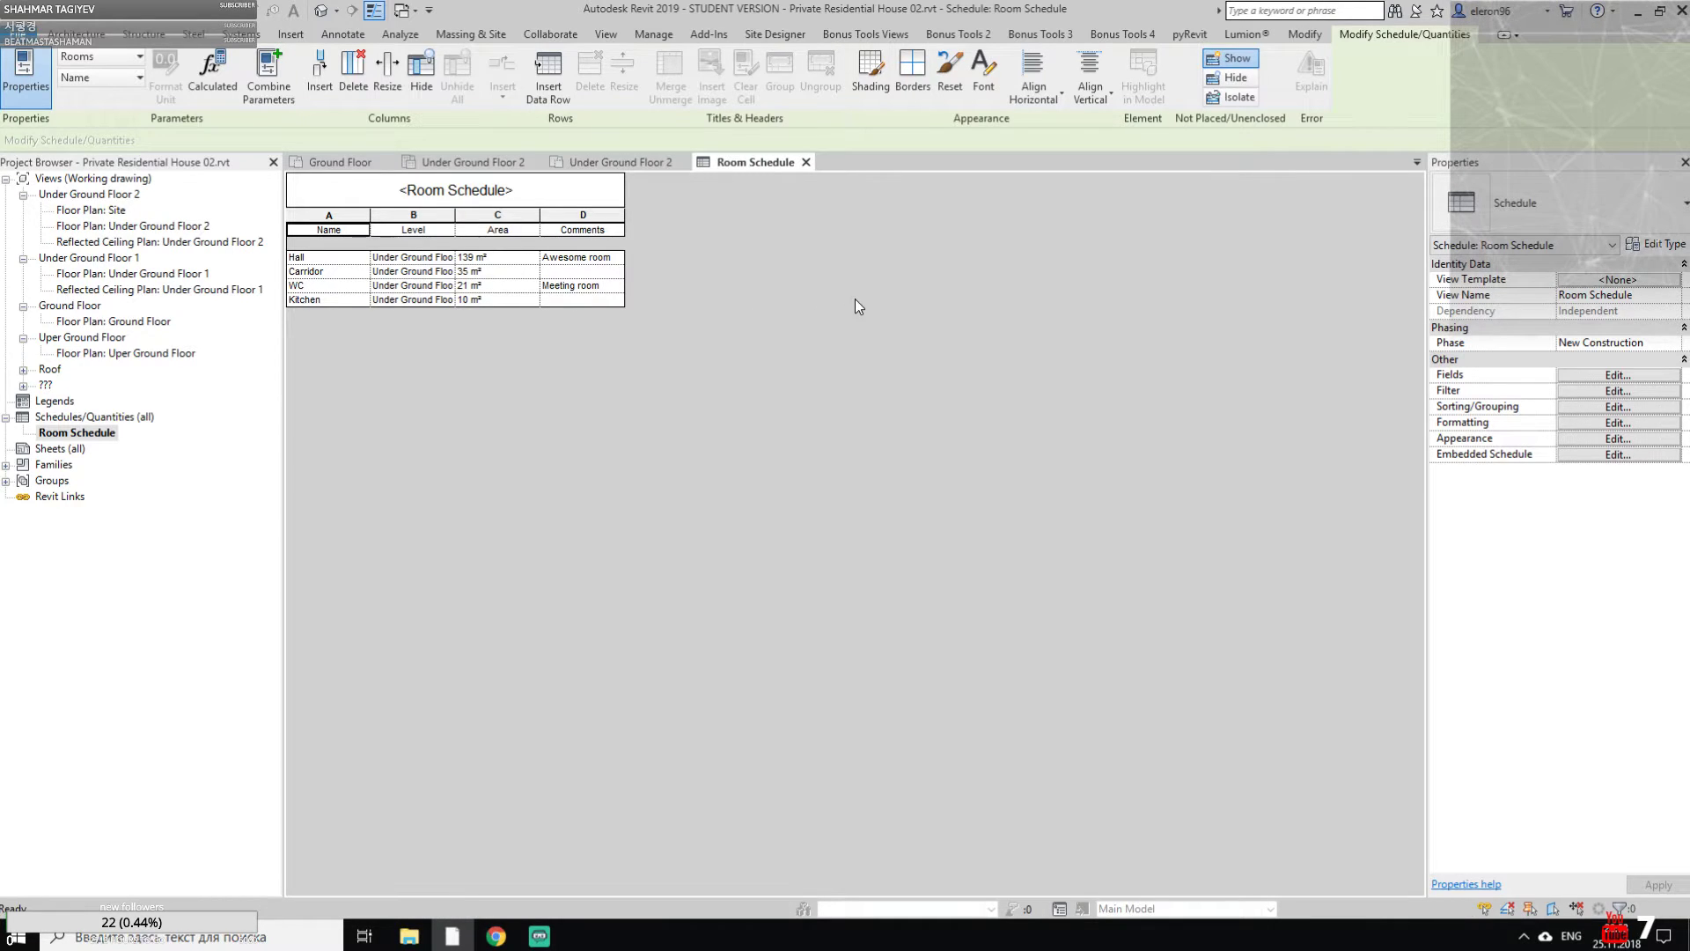
click(1617, 375)
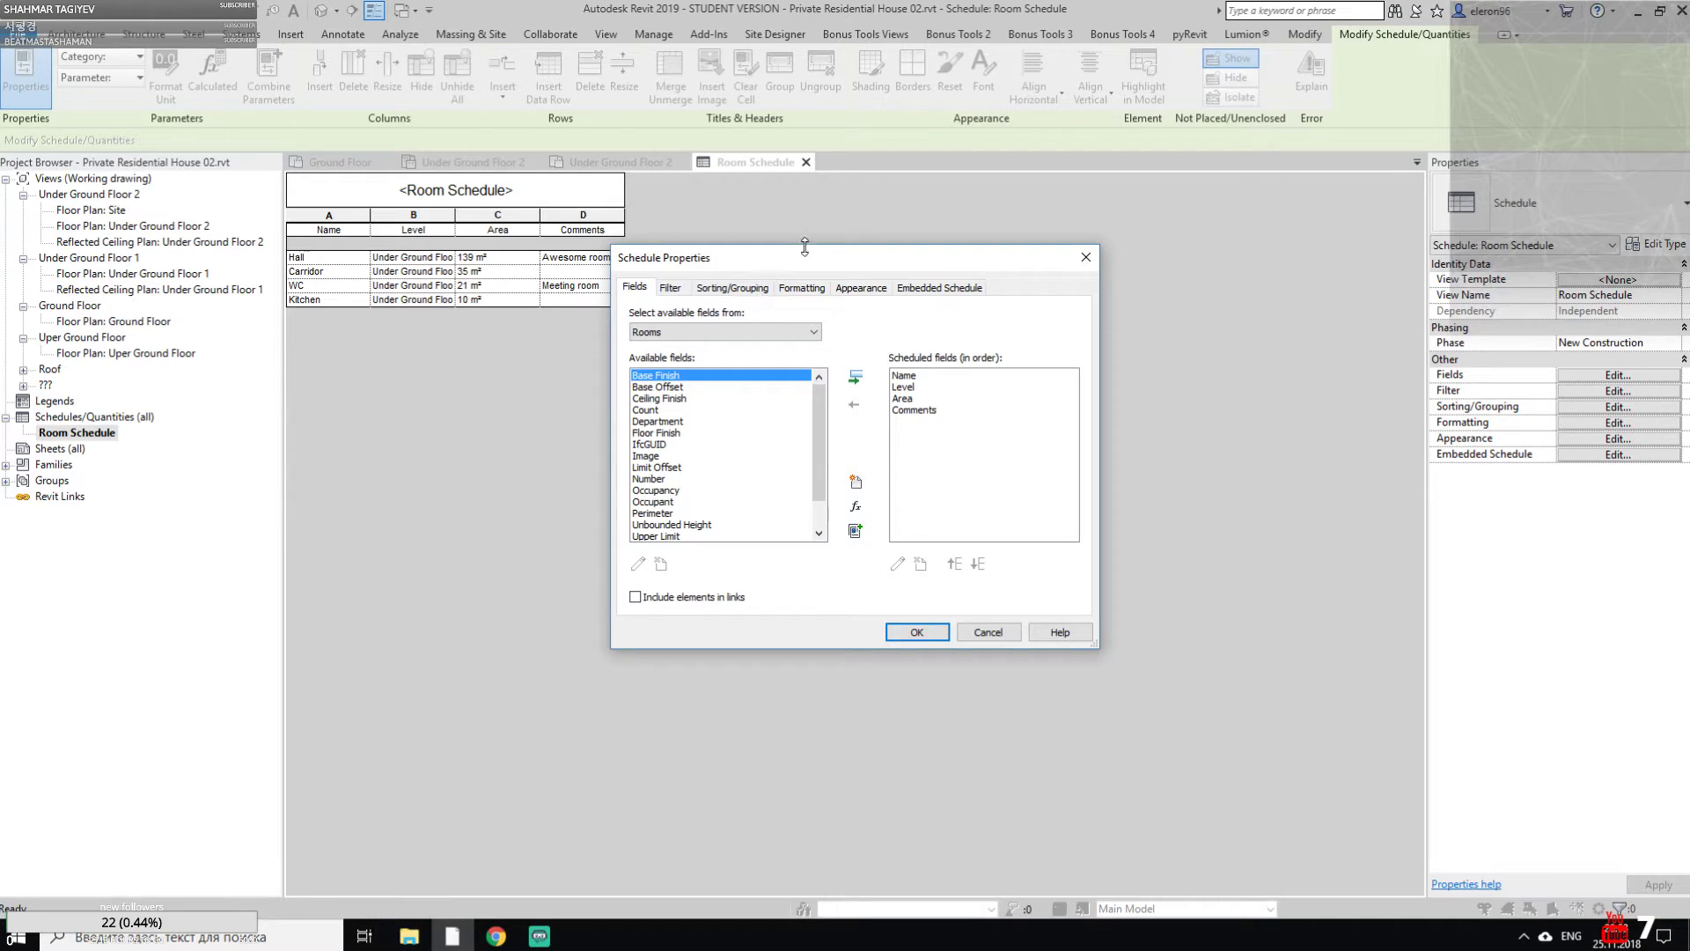
click(1086, 257)
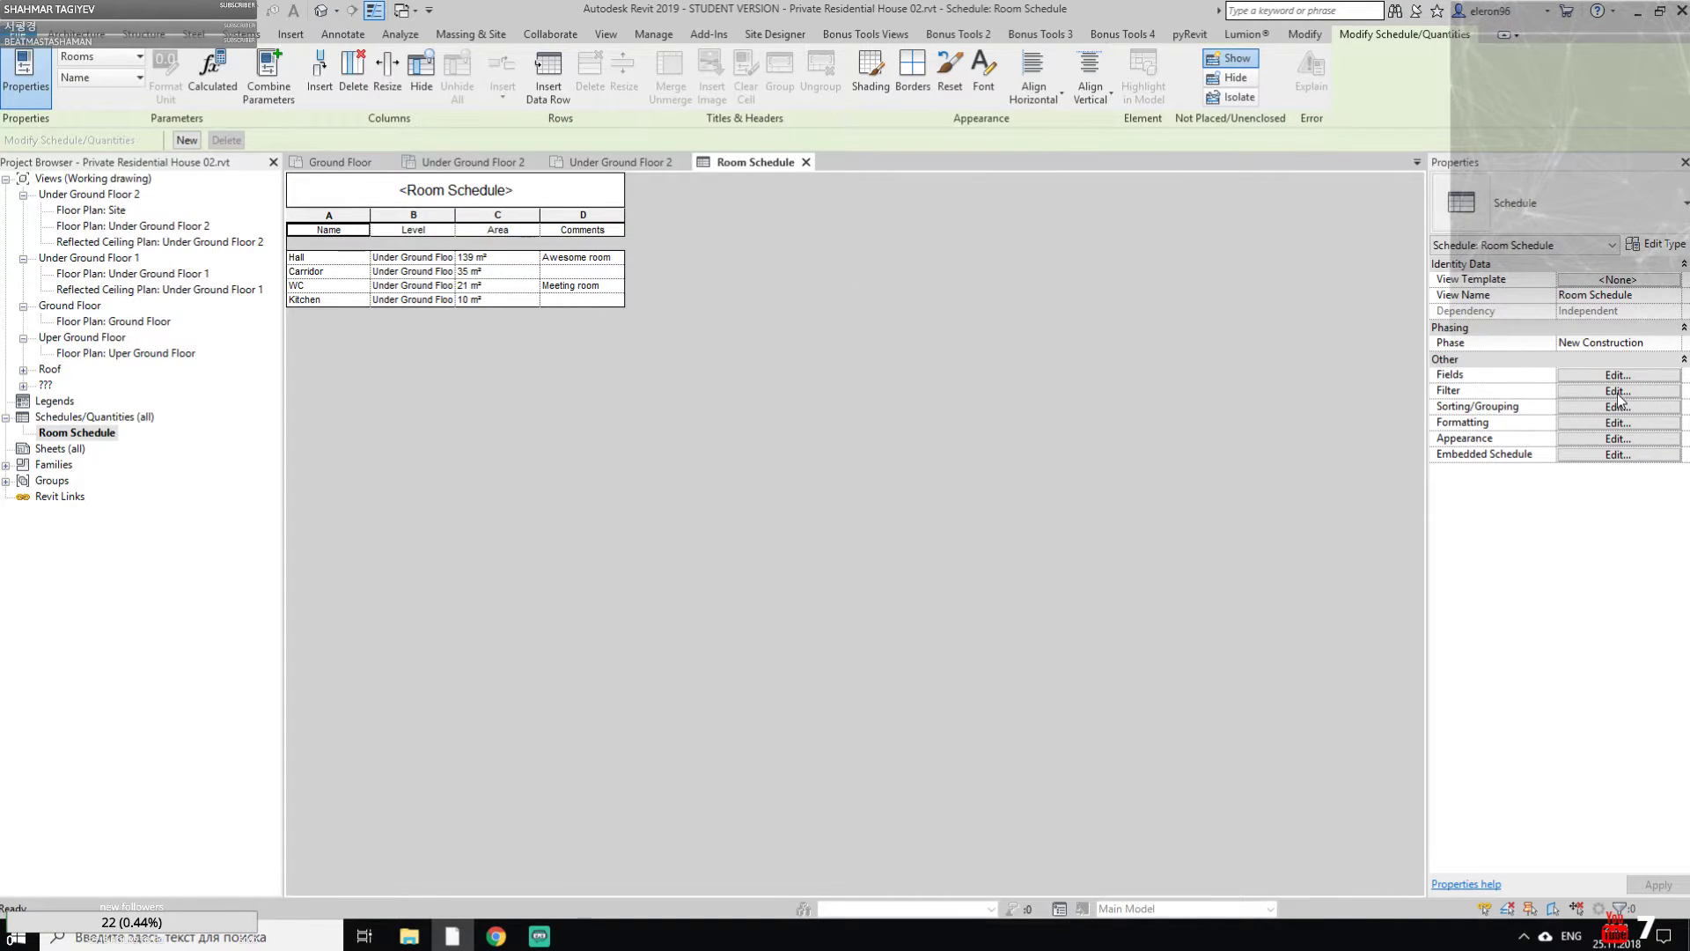
Filter the room schedule to rooms whose Comments value equals Meeting room
click(1614, 391)
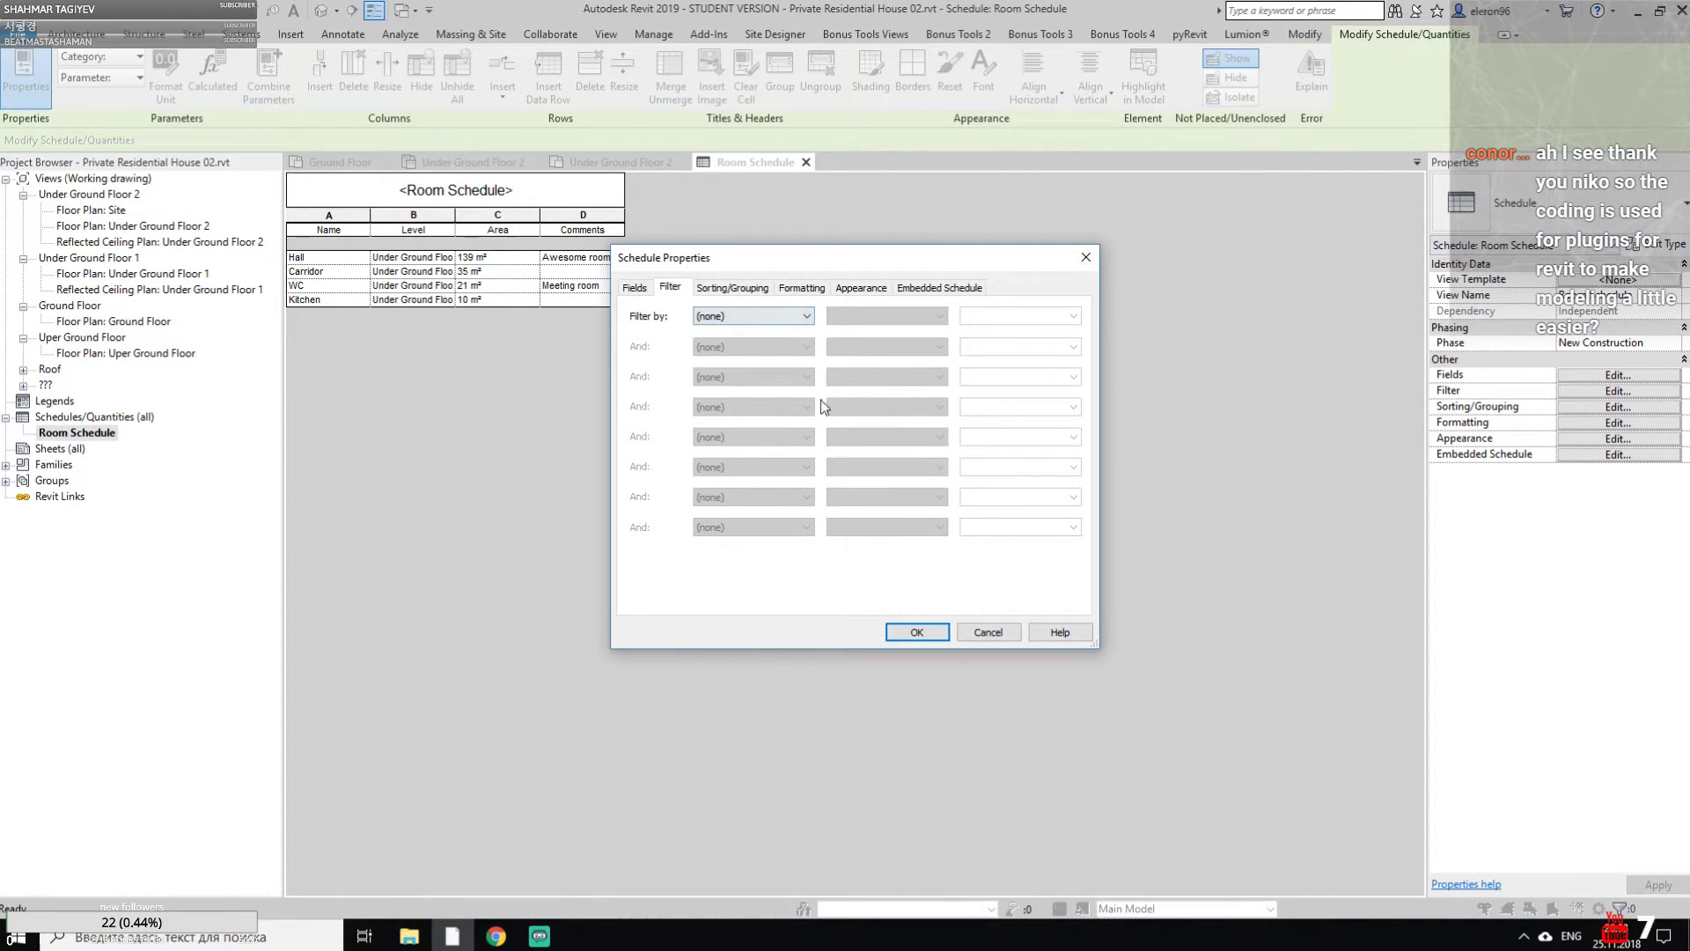
click(786, 317)
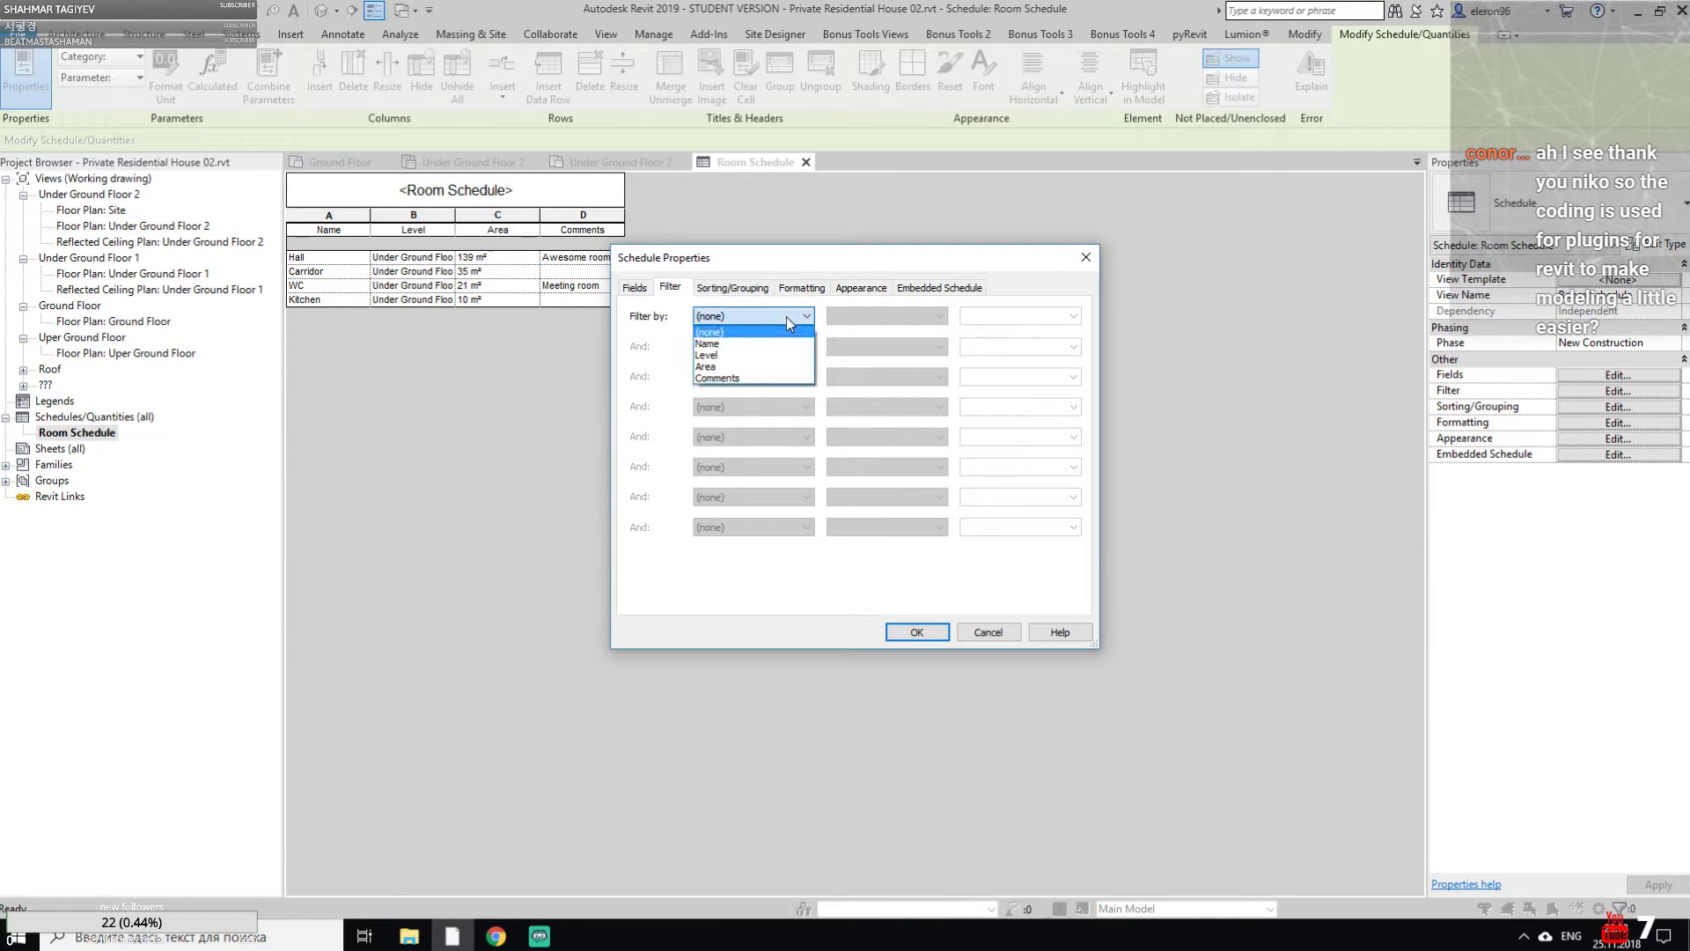
click(752, 378)
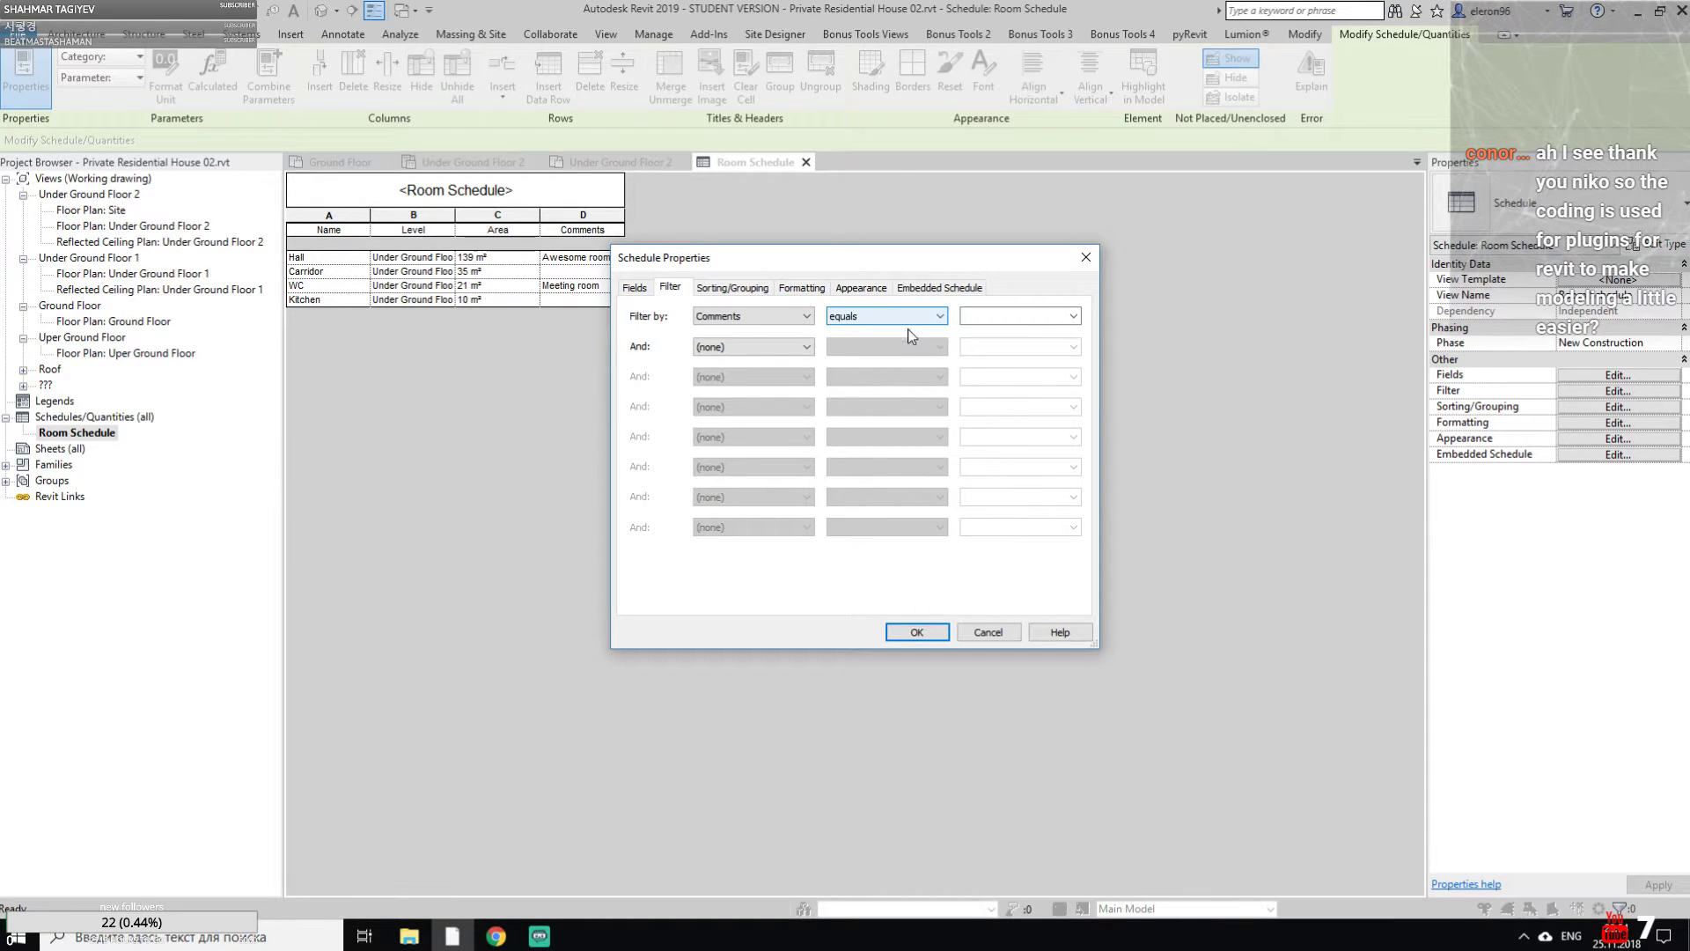
click(1073, 317)
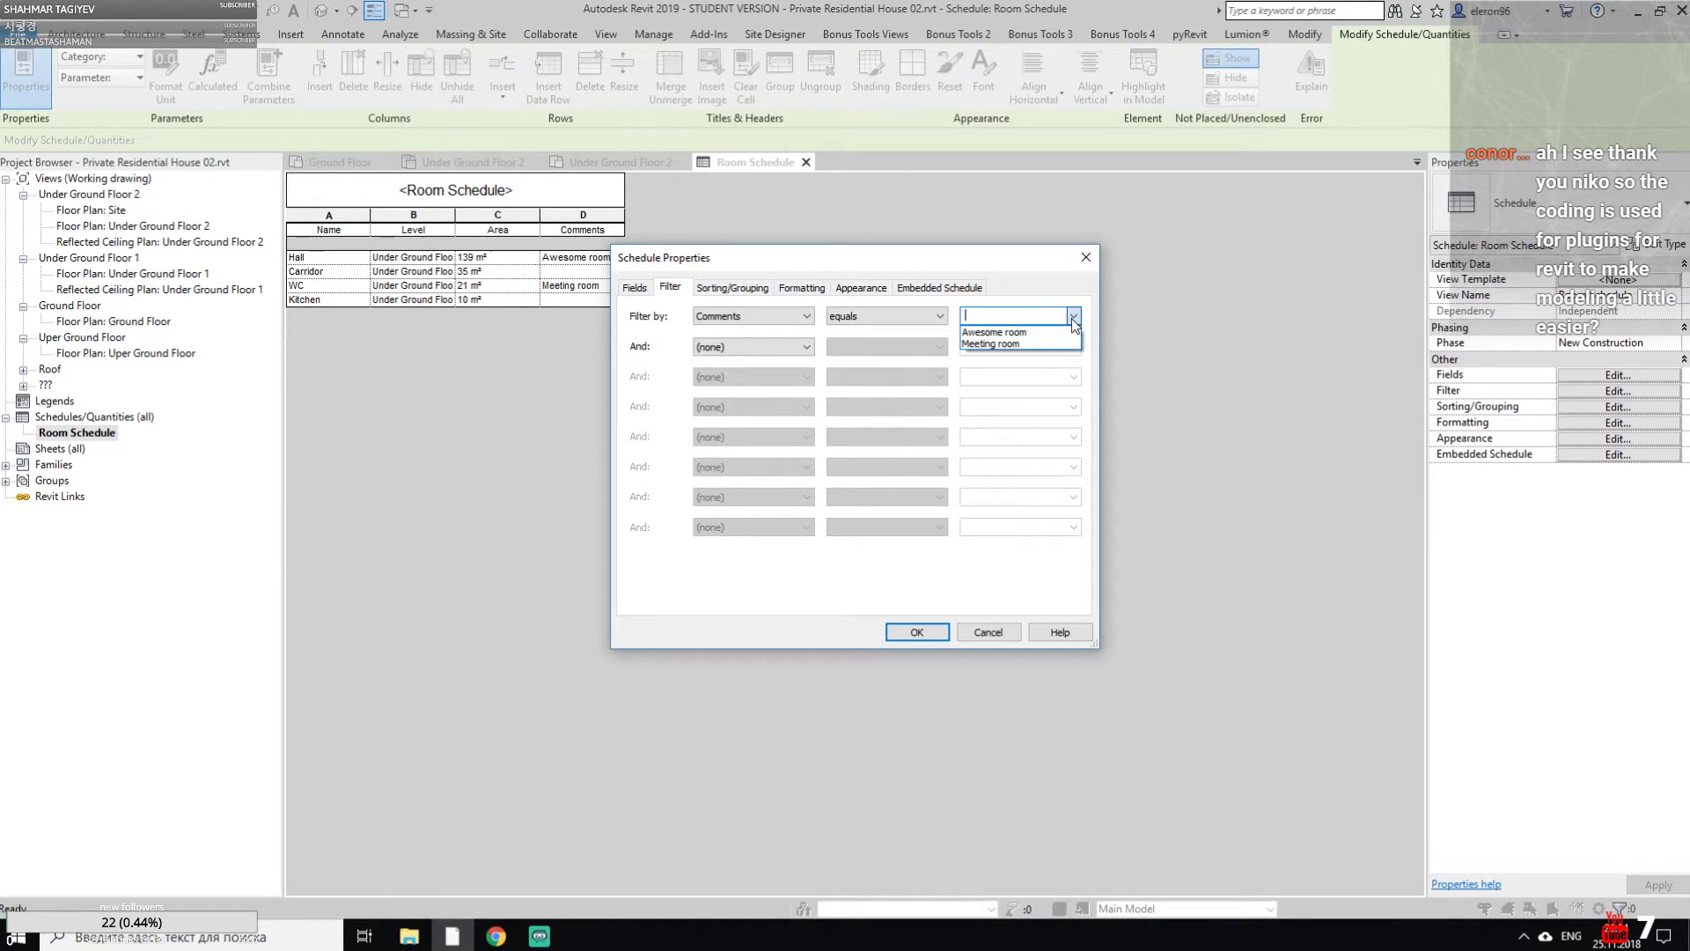
click(1012, 344)
click(917, 633)
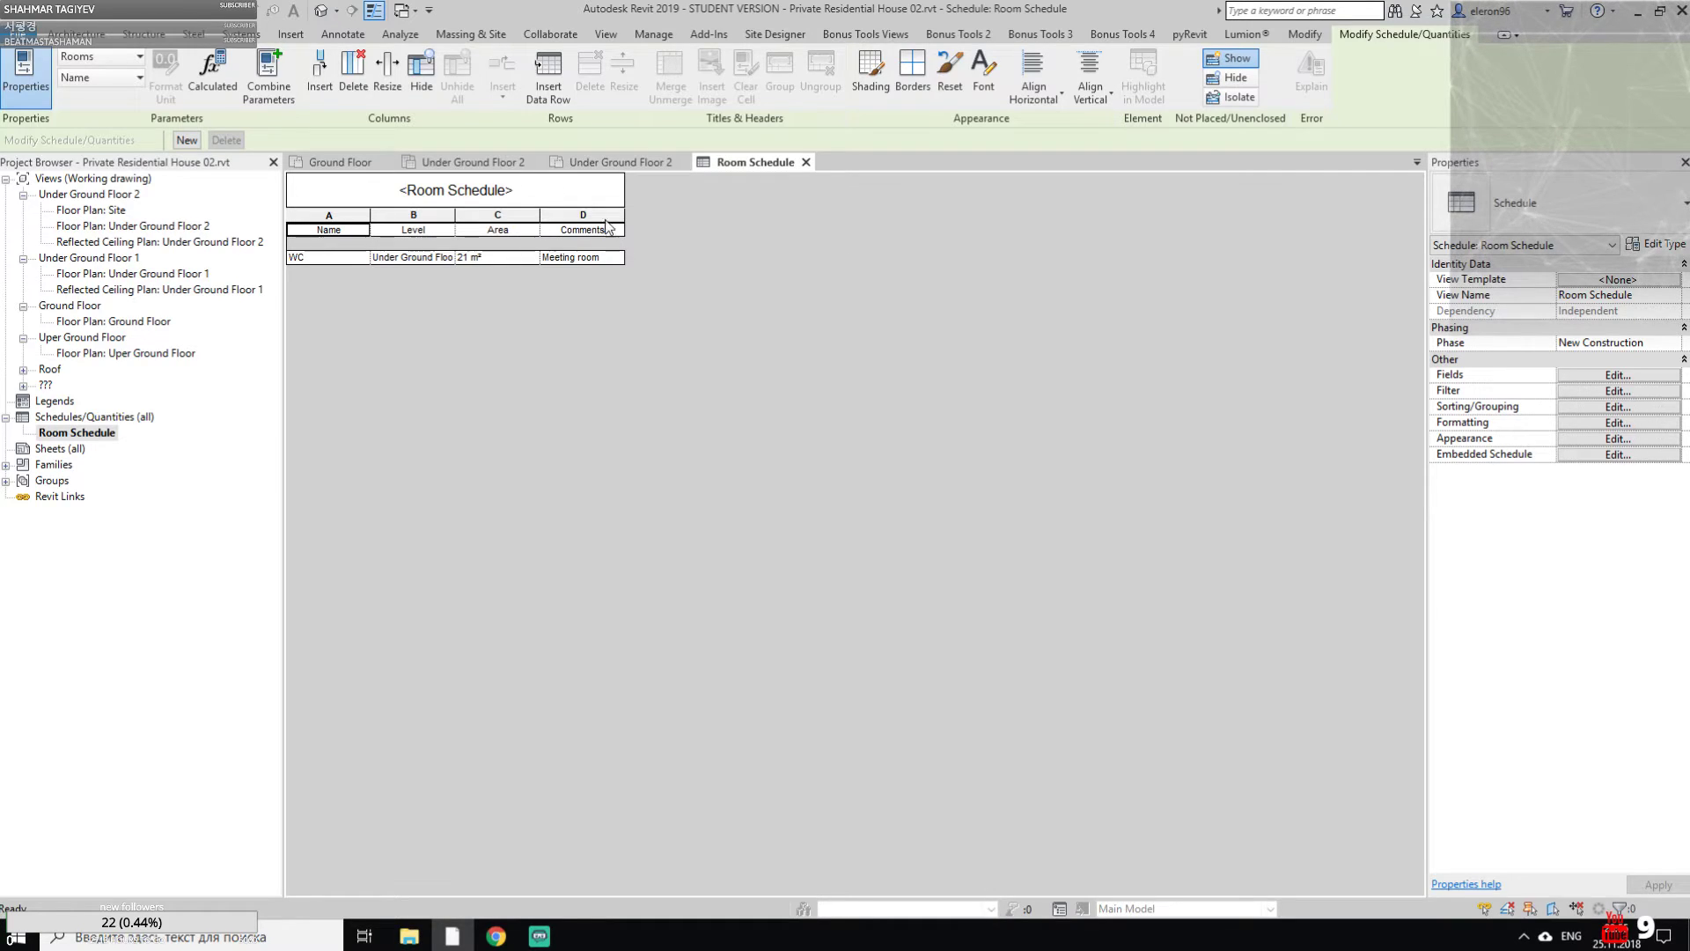
Change the WC room's comment in the schedule to Block 1
click(587, 258)
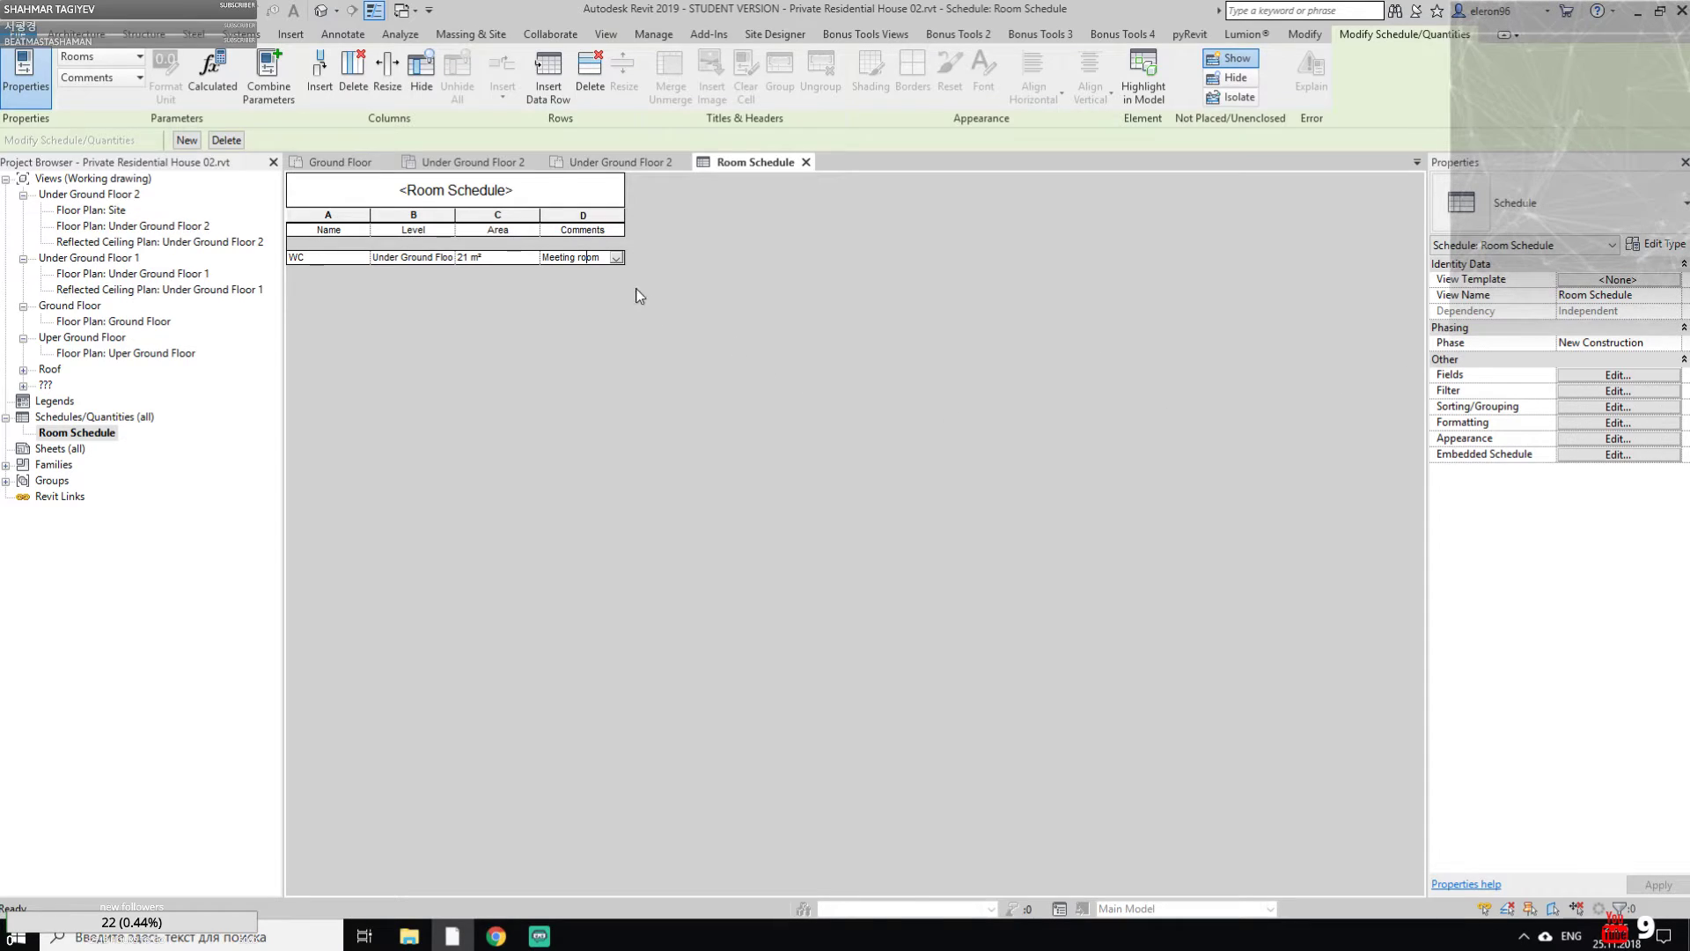
drag(601, 257, 518, 259)
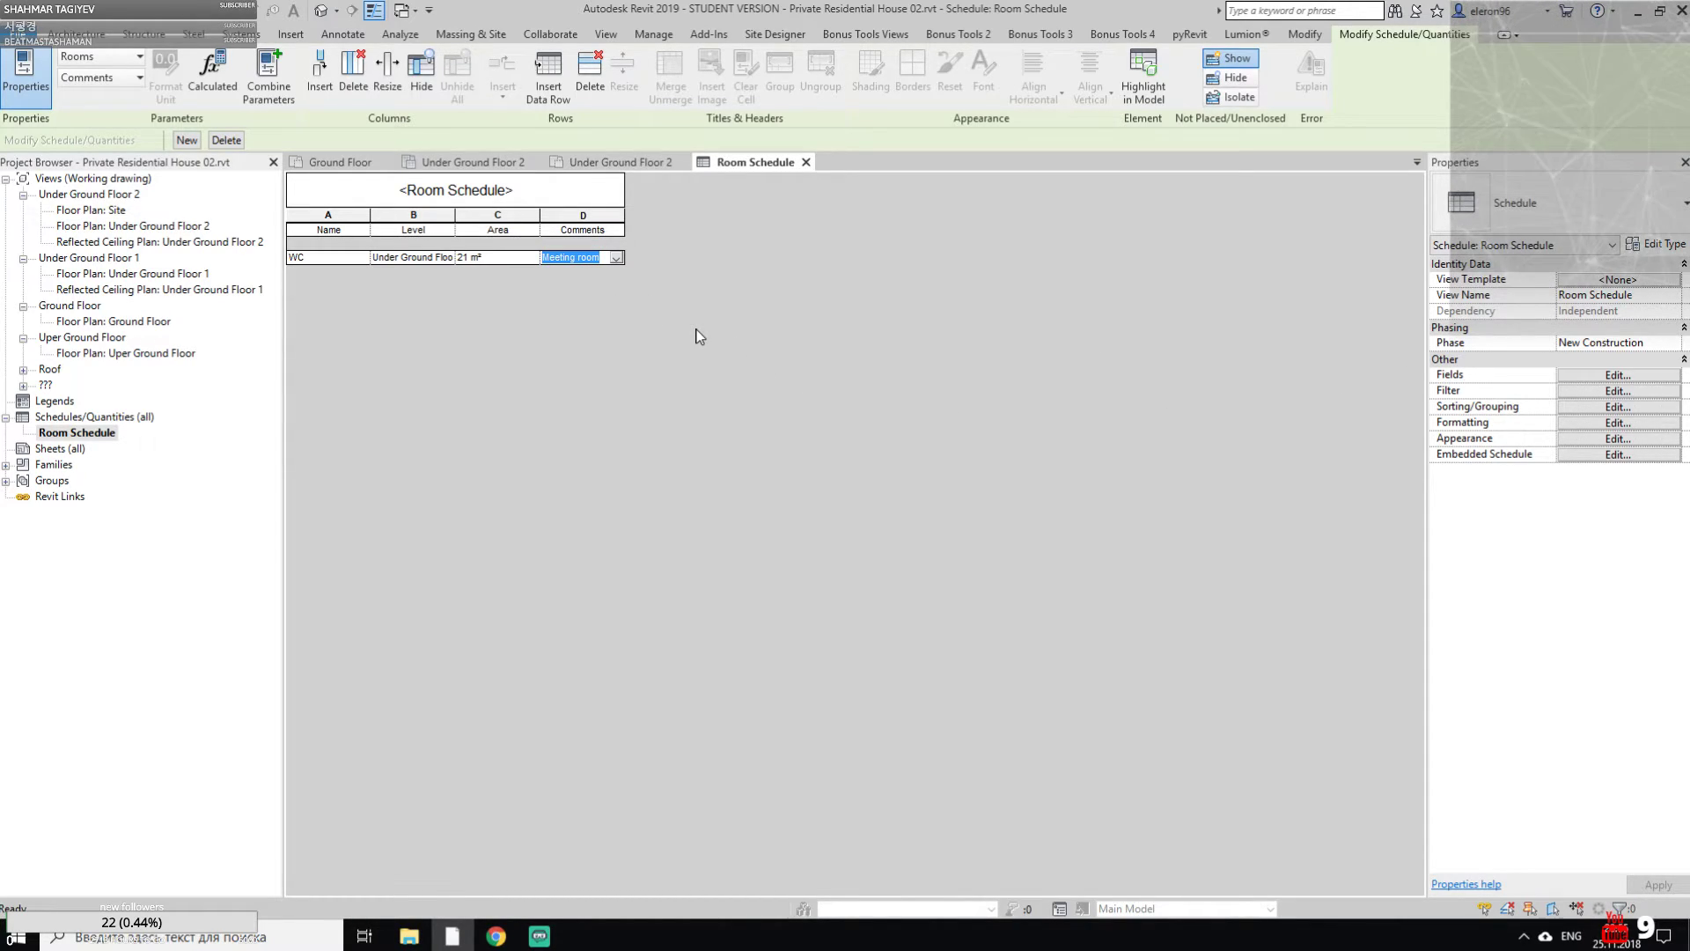
text(Block)
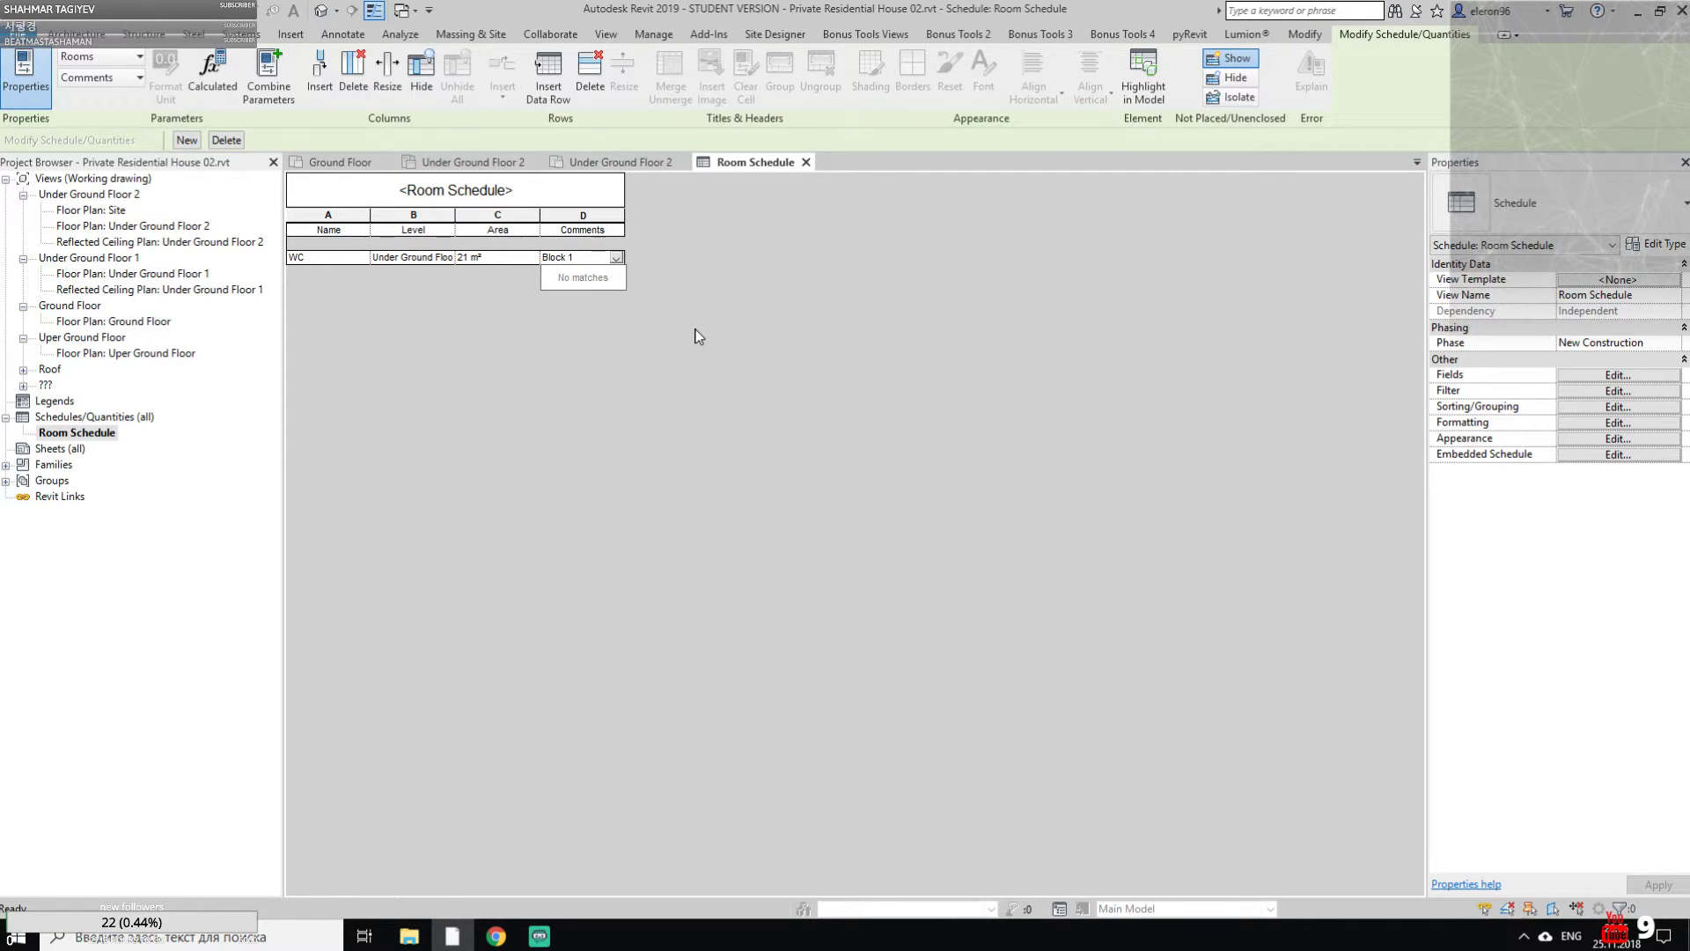
text( 1)
key(Return)
Change the schedule's Comments filter value to Block 1
click(1584, 390)
click(1073, 315)
click(1003, 331)
click(915, 632)
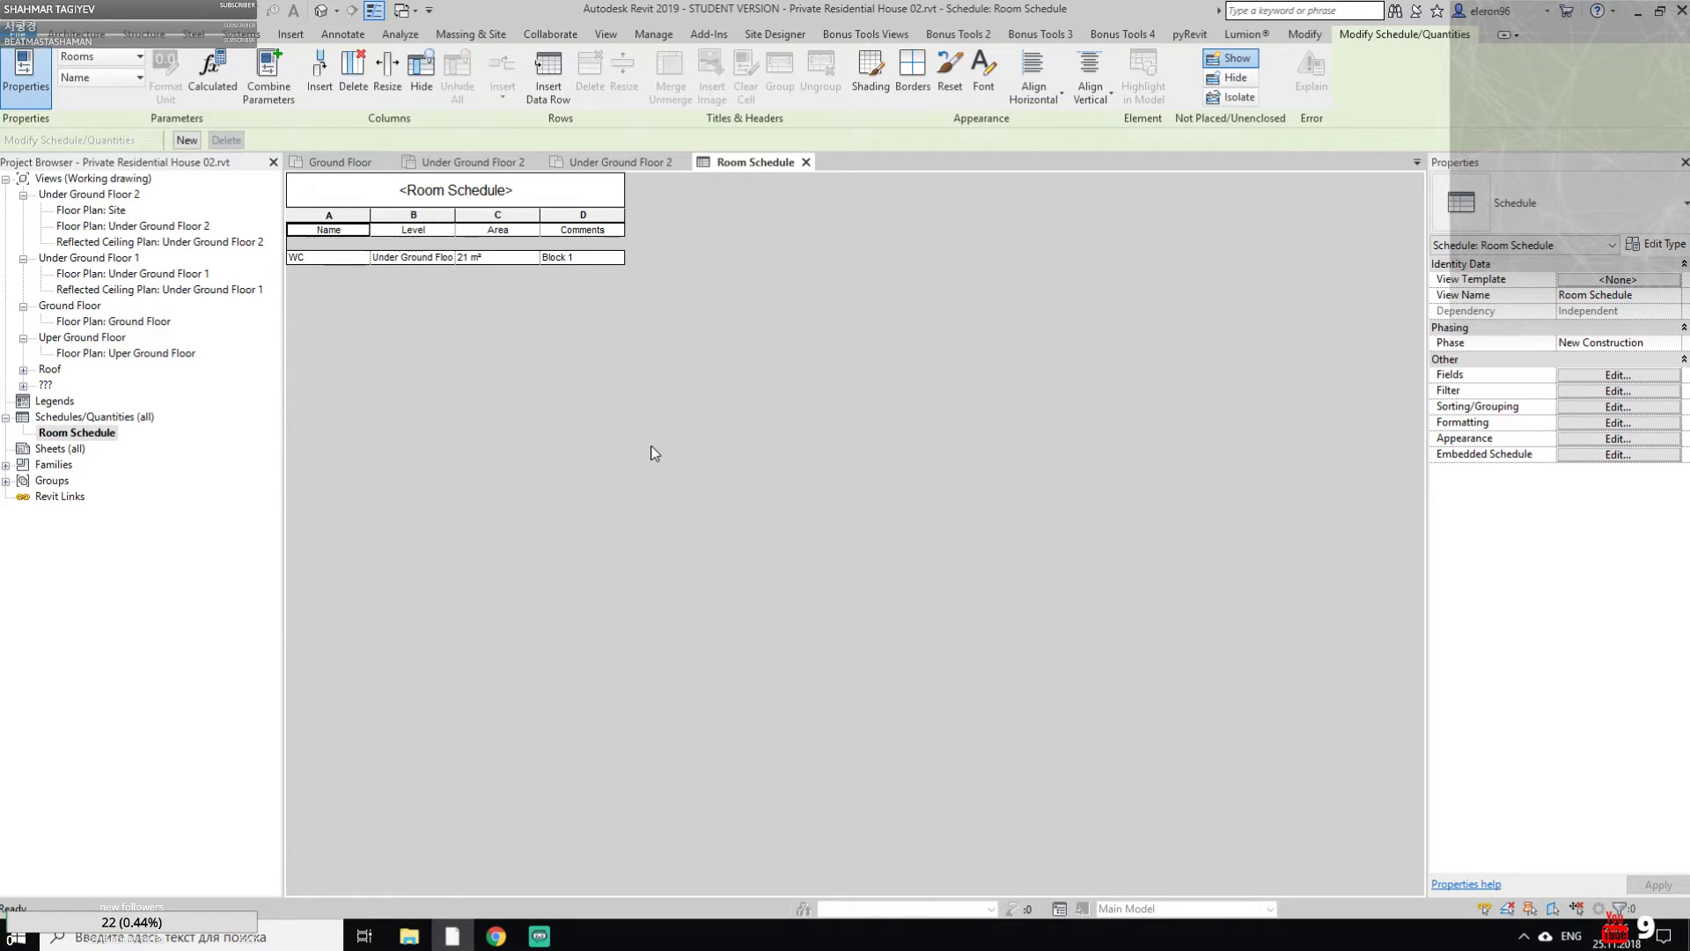
In the Under Ground Floor 2 floor plan, set the Hall room's comment to Block 1
click(621, 162)
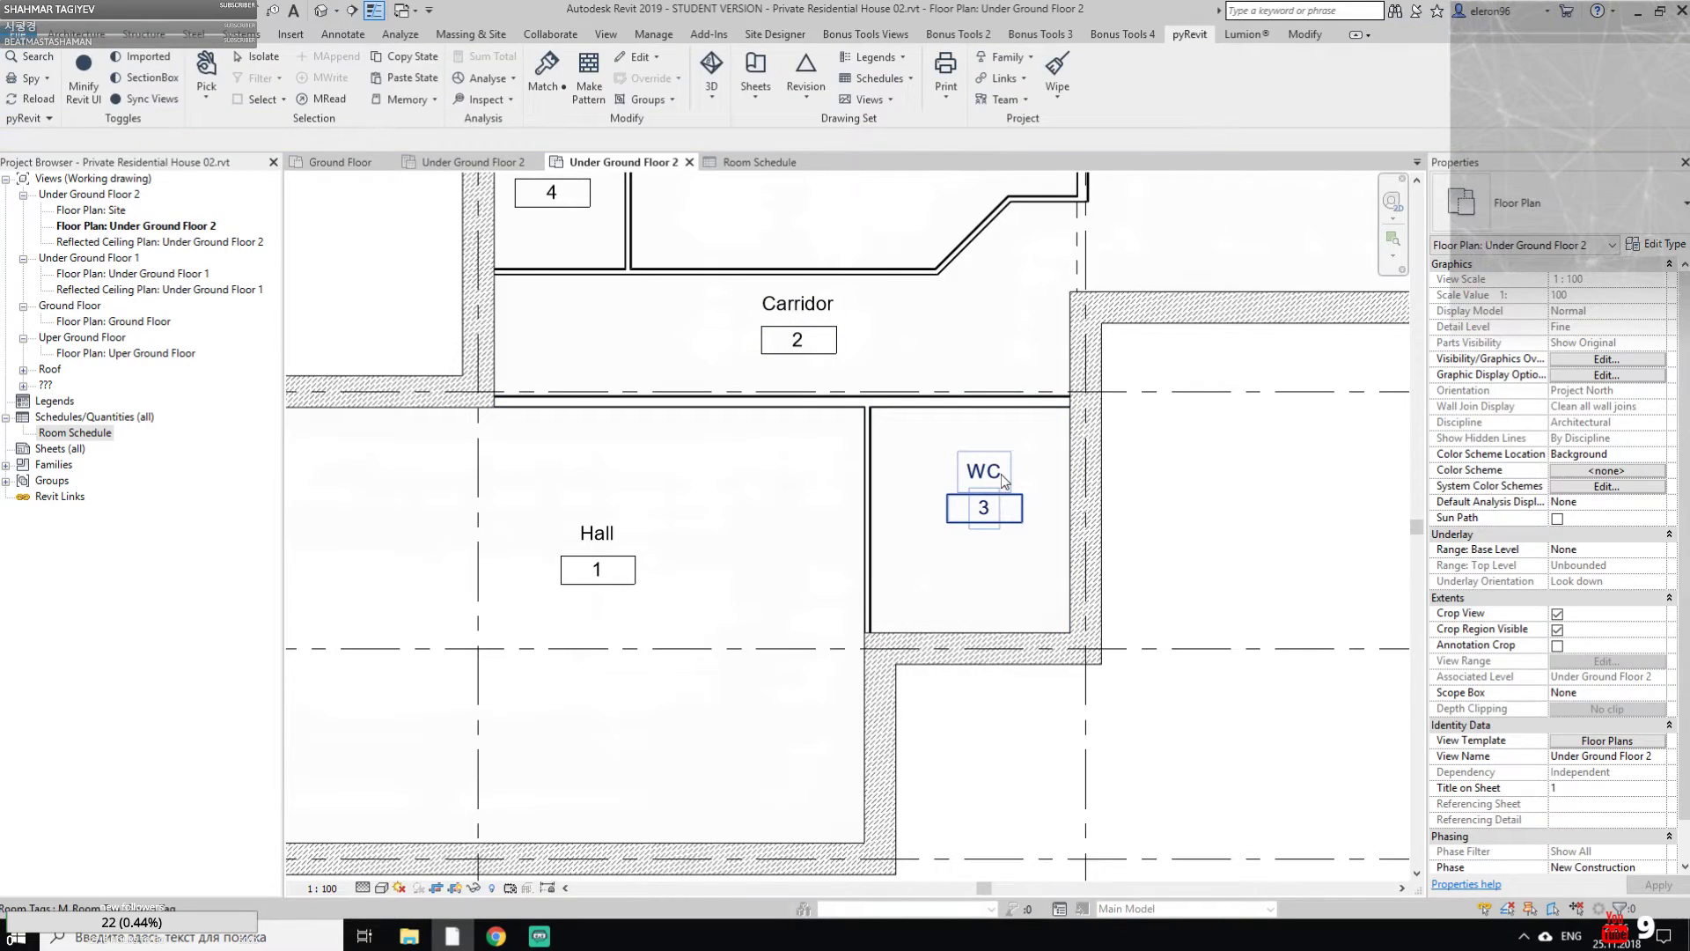
click(1024, 514)
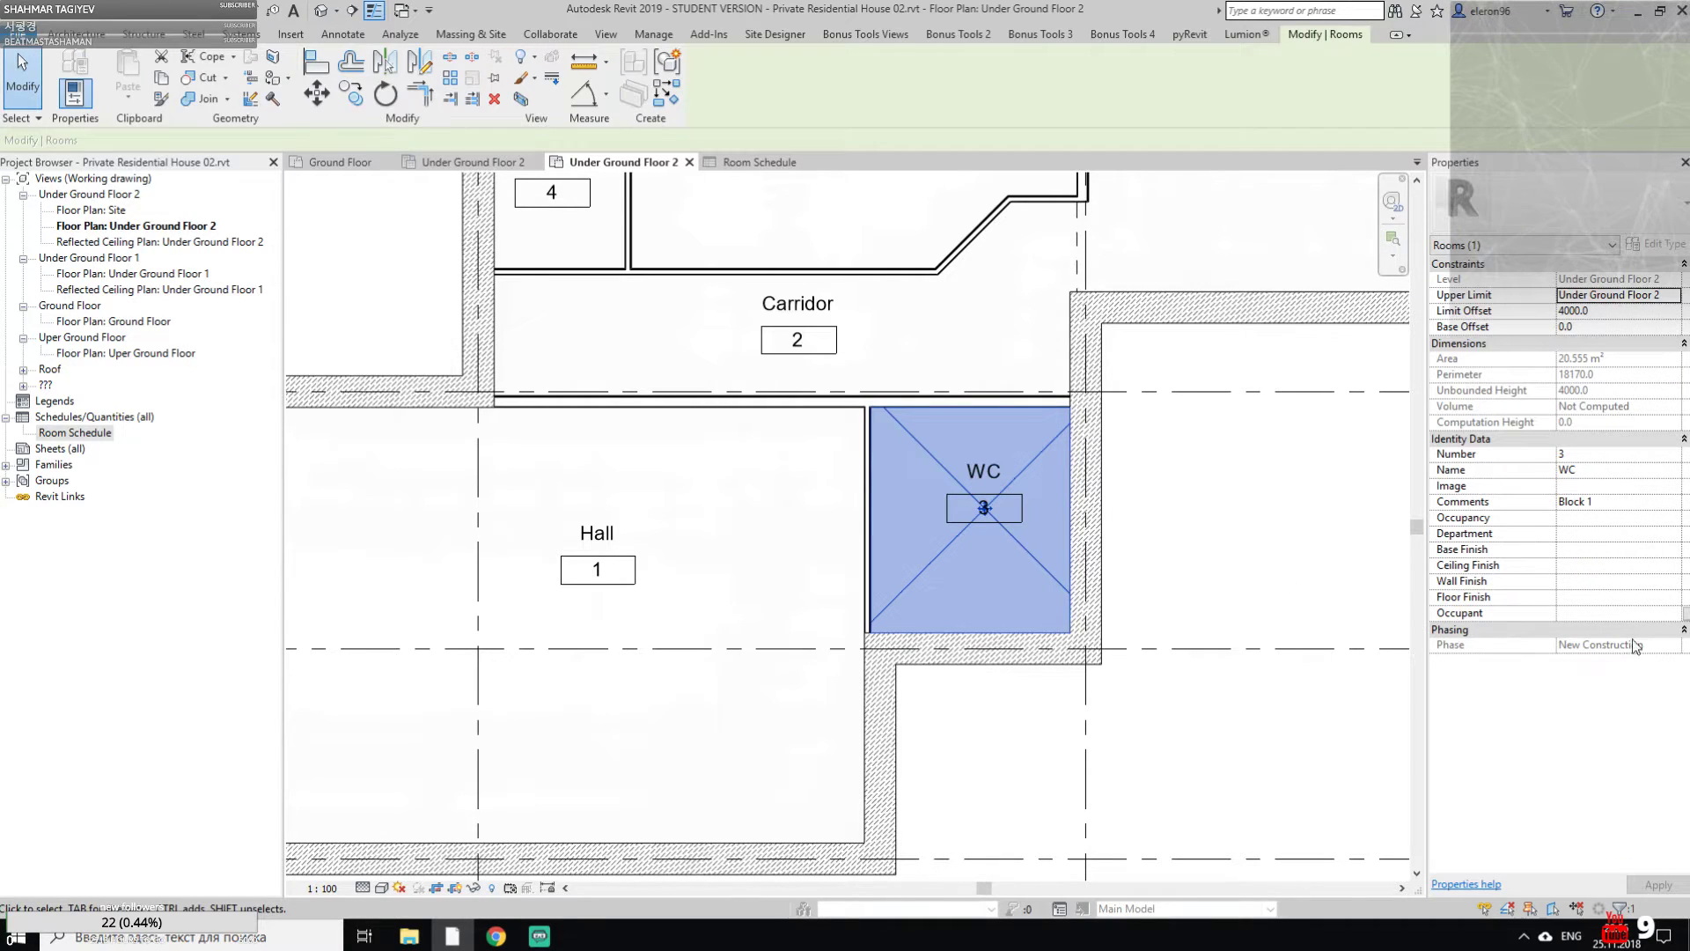
click(609, 572)
click(607, 574)
click(1620, 501)
click(1673, 502)
click(1569, 547)
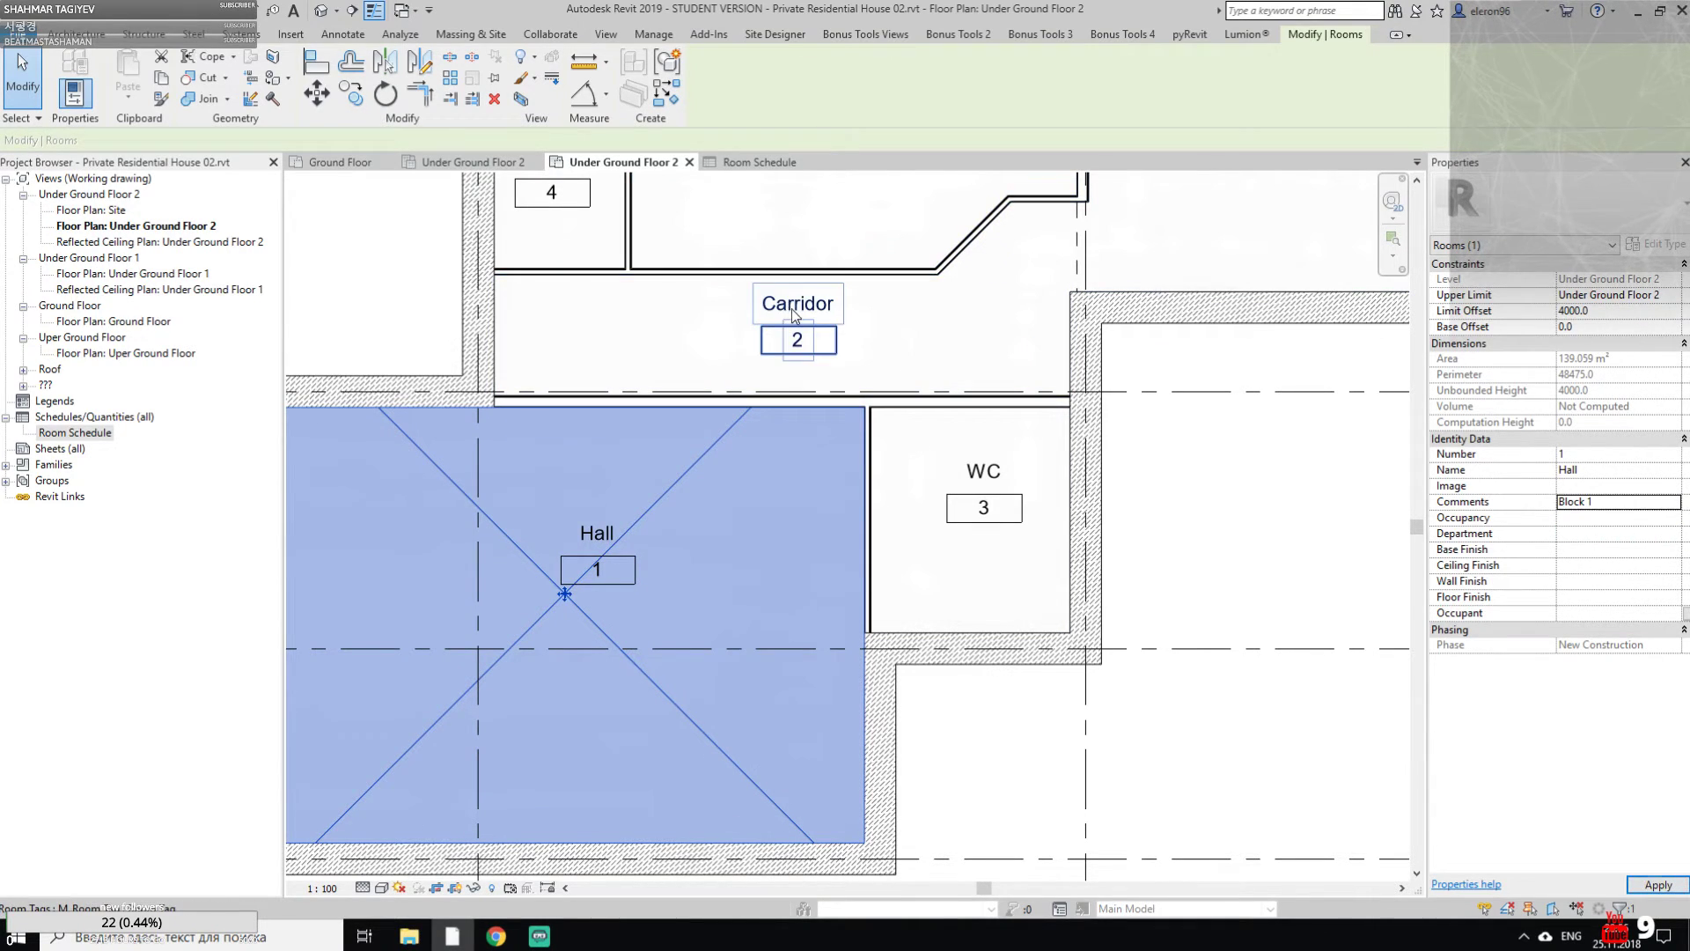
Set the Carridor room's comment to Block 1 in the floor plan
click(795, 314)
click(795, 314)
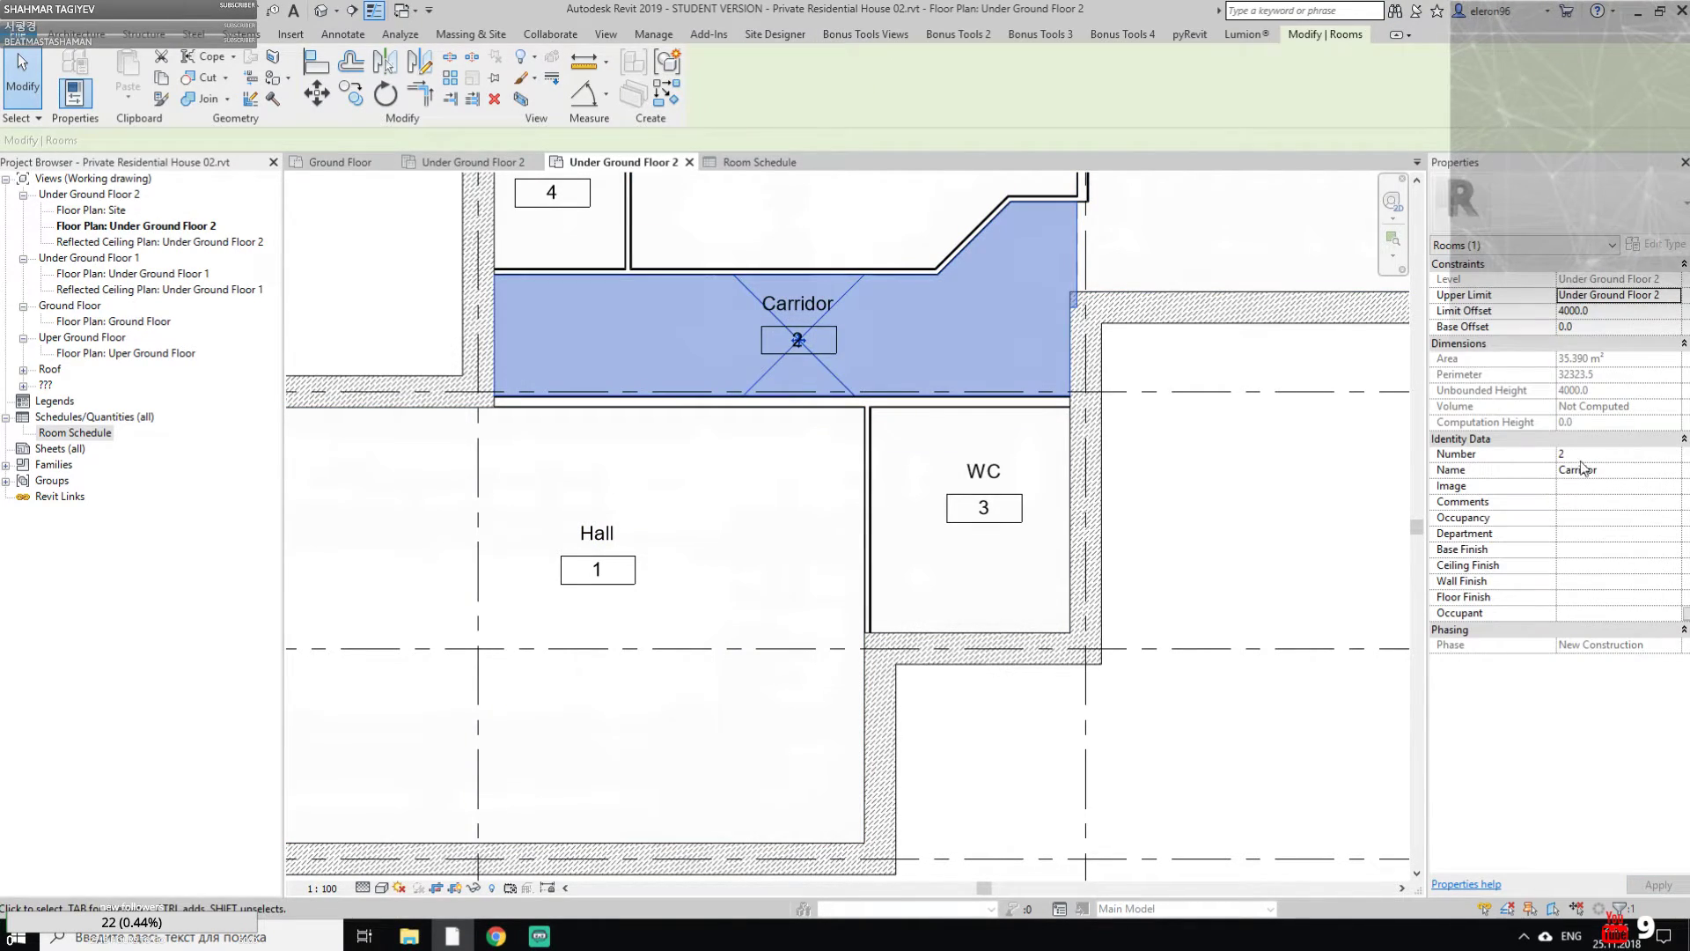
click(1672, 469)
click(1672, 469)
click(1620, 502)
click(1620, 502)
click(1673, 502)
click(1568, 518)
click(1285, 457)
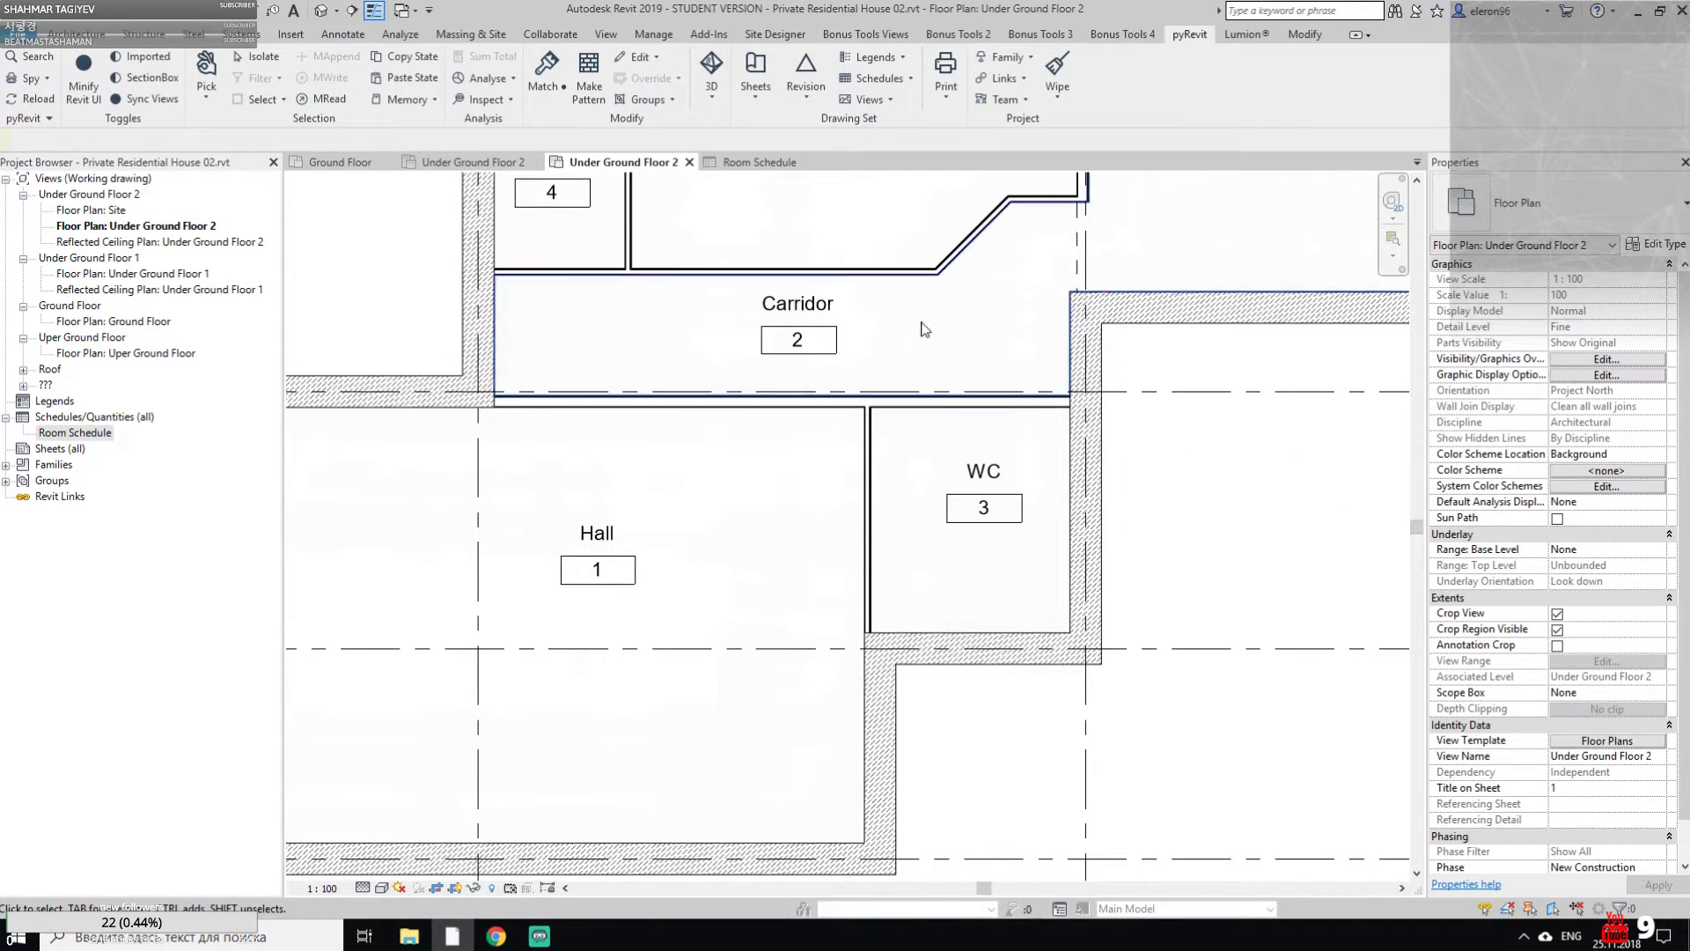
Return to the Room Schedule and set its Comments filter back to none
click(789, 162)
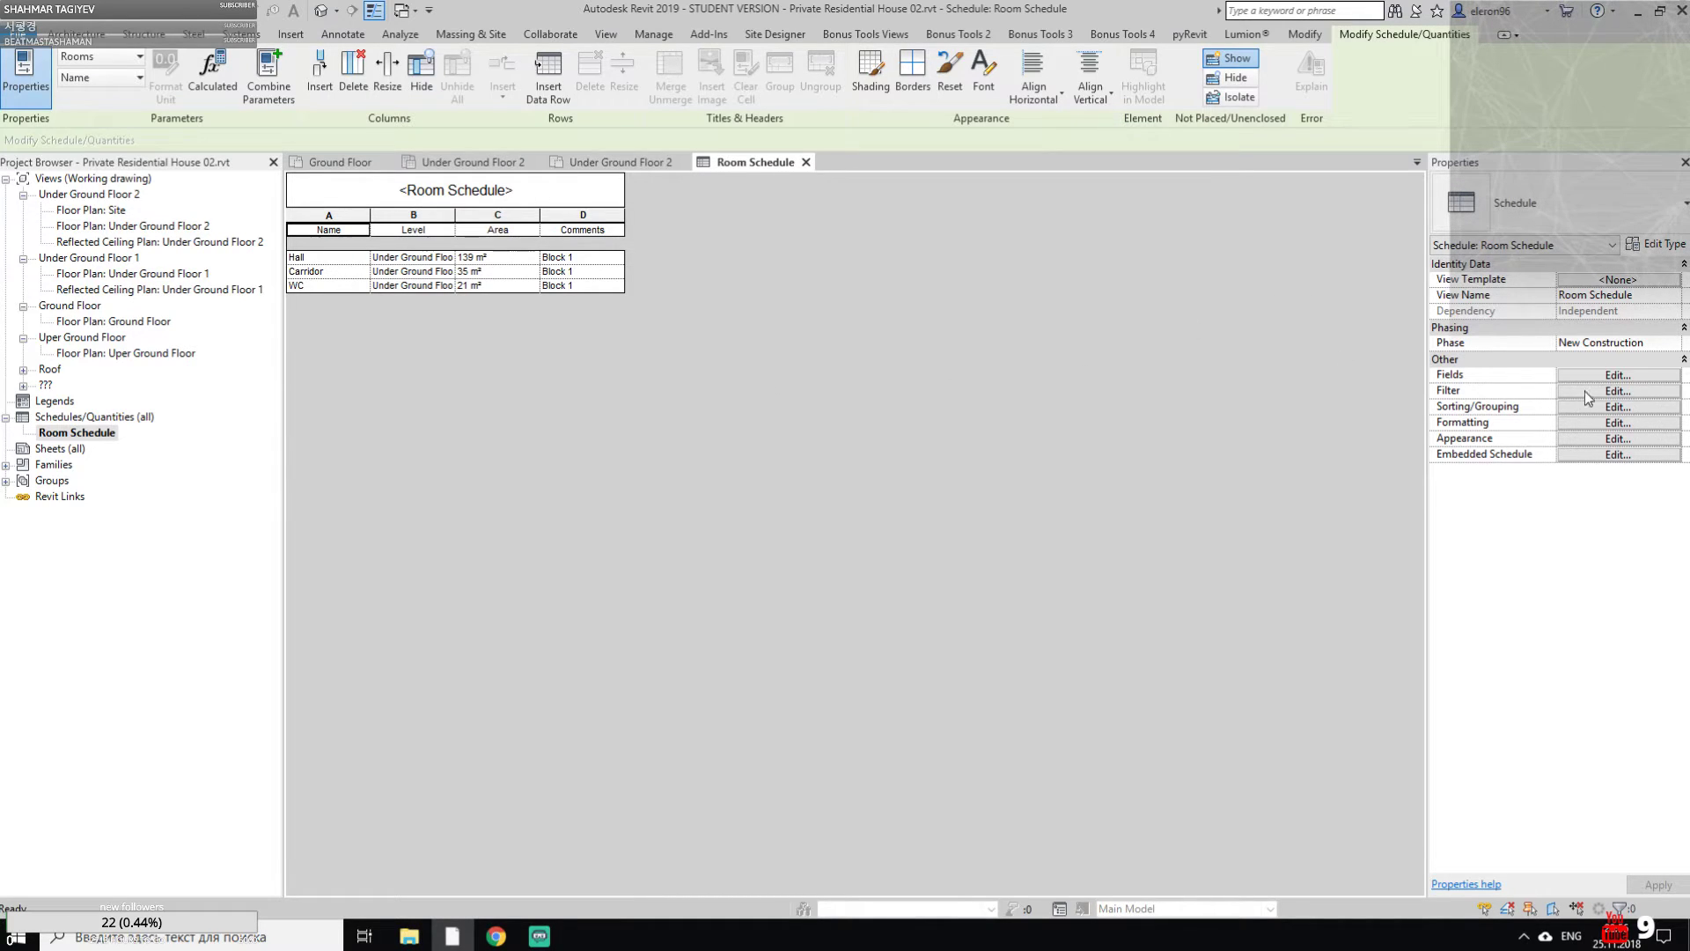
click(1618, 391)
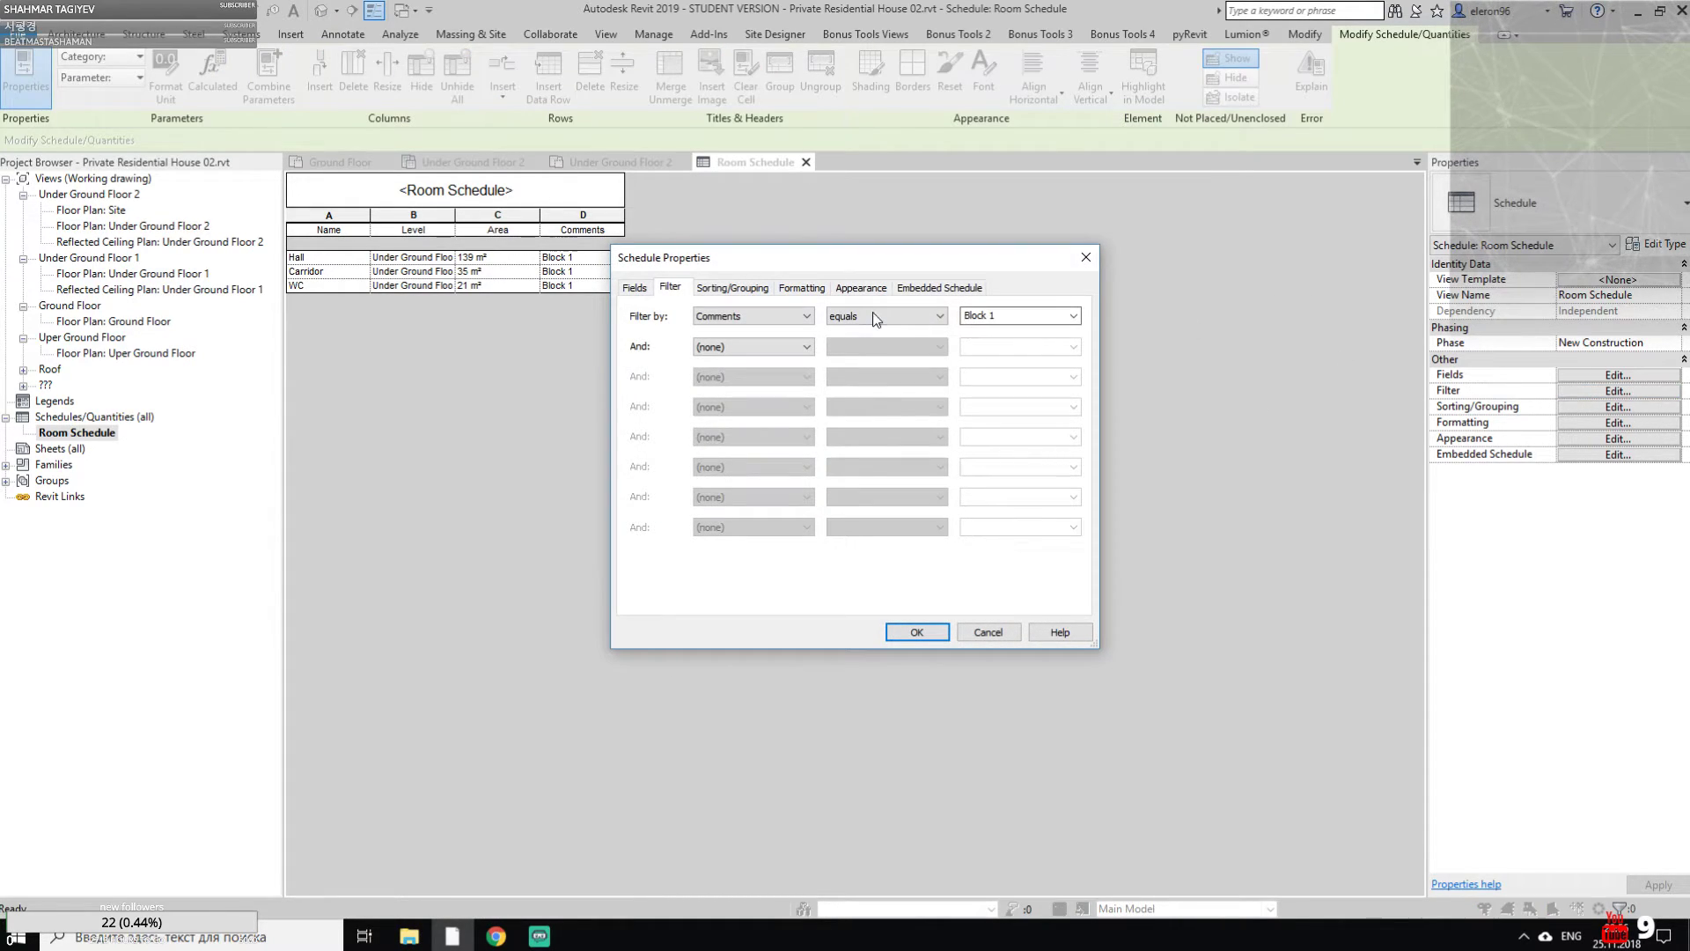
click(780, 317)
click(760, 332)
Sort the room schedule by Comments in ascending order with a header for each group
click(732, 287)
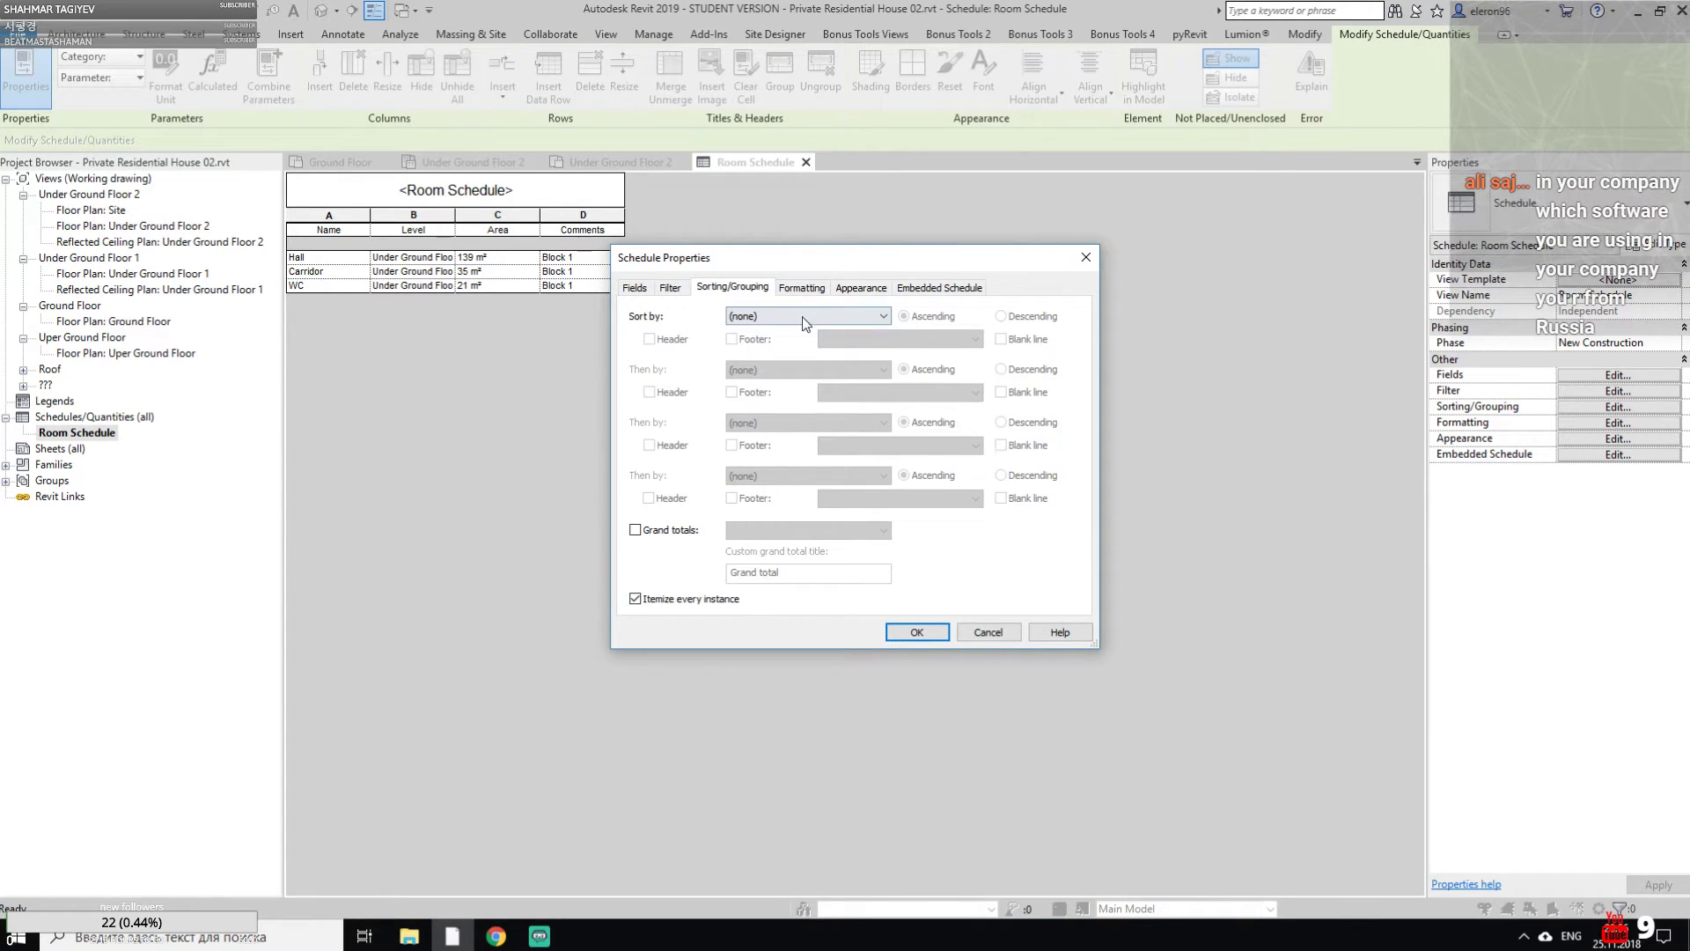
click(800, 319)
click(750, 378)
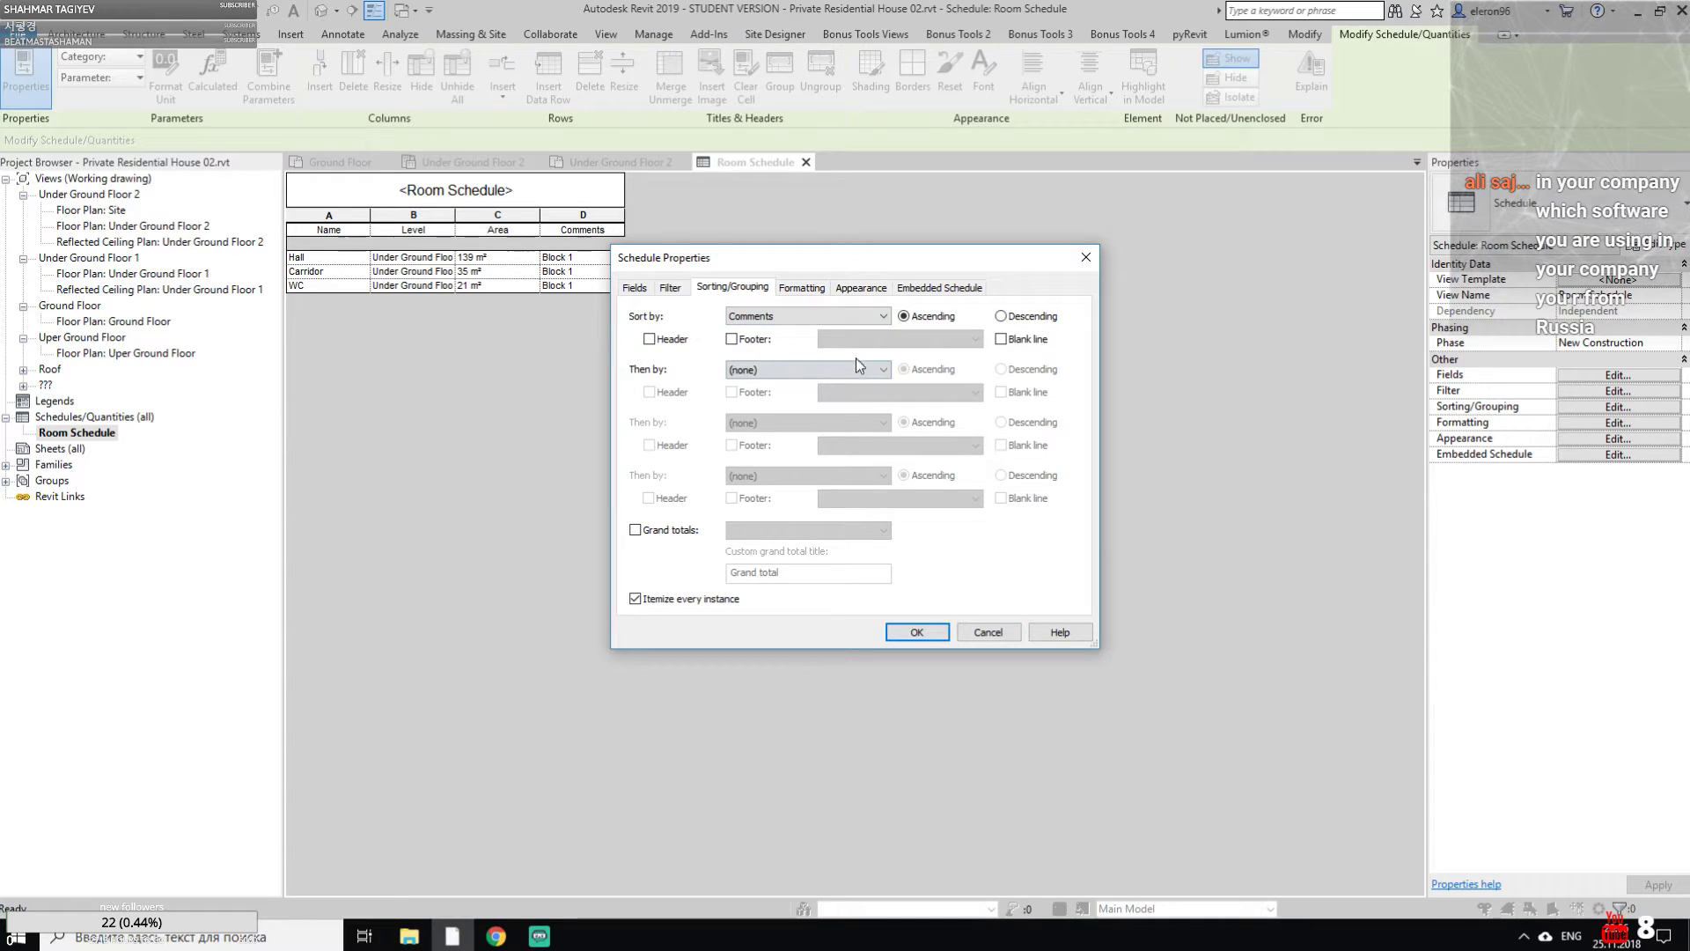
click(649, 340)
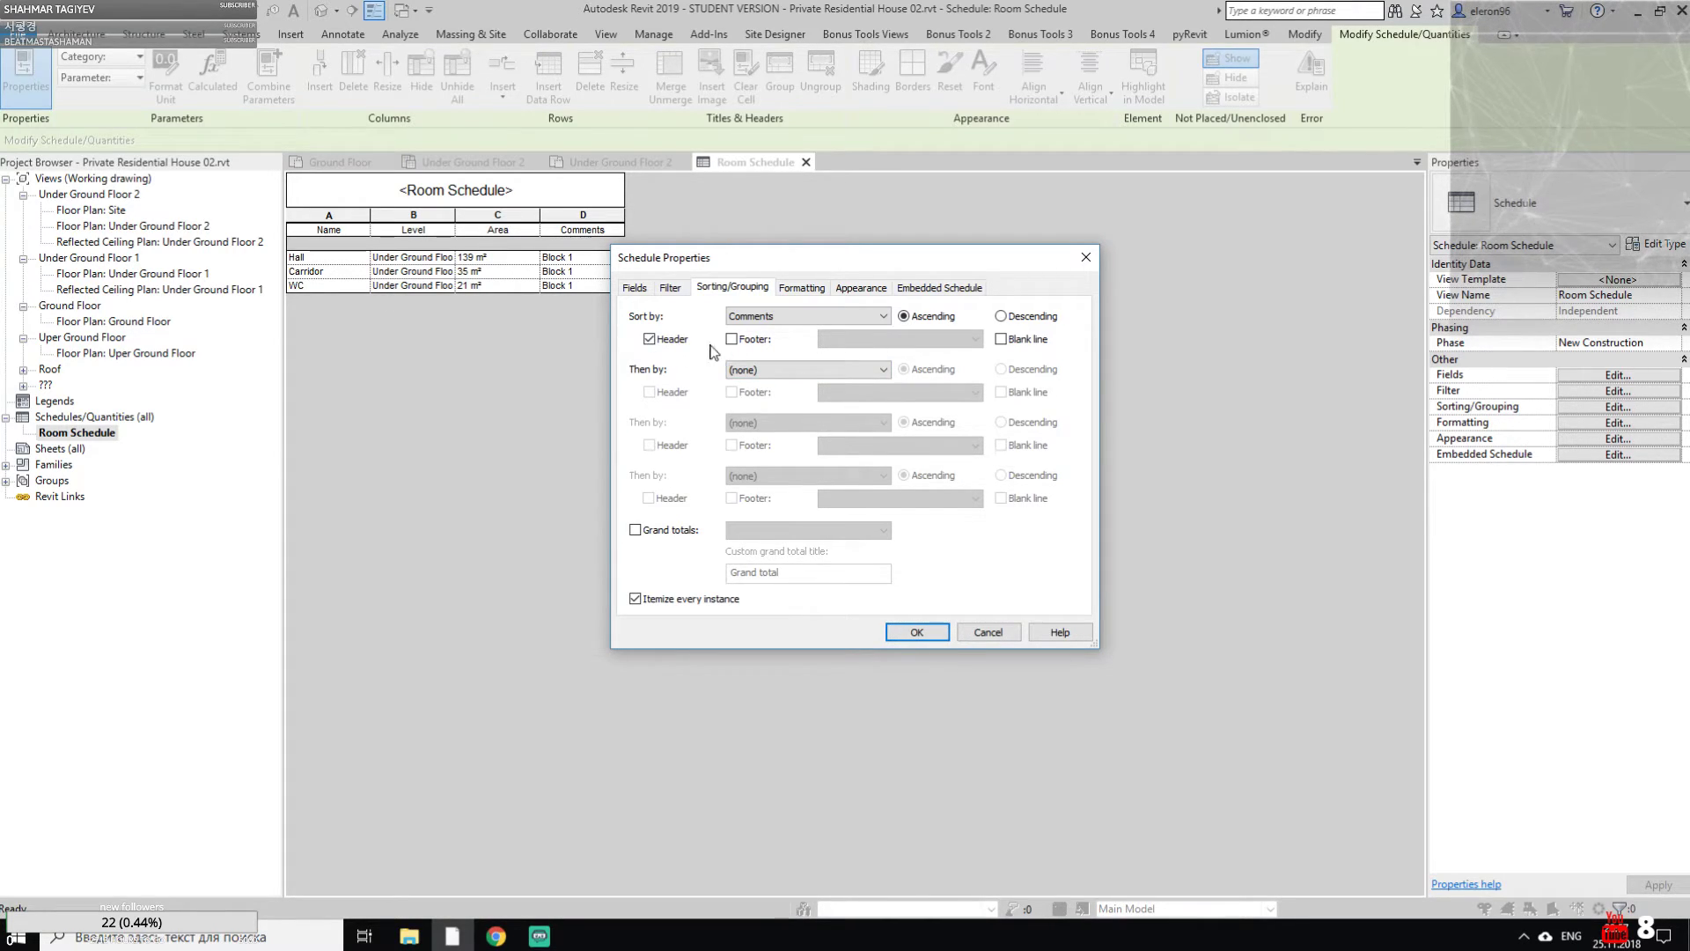
click(912, 634)
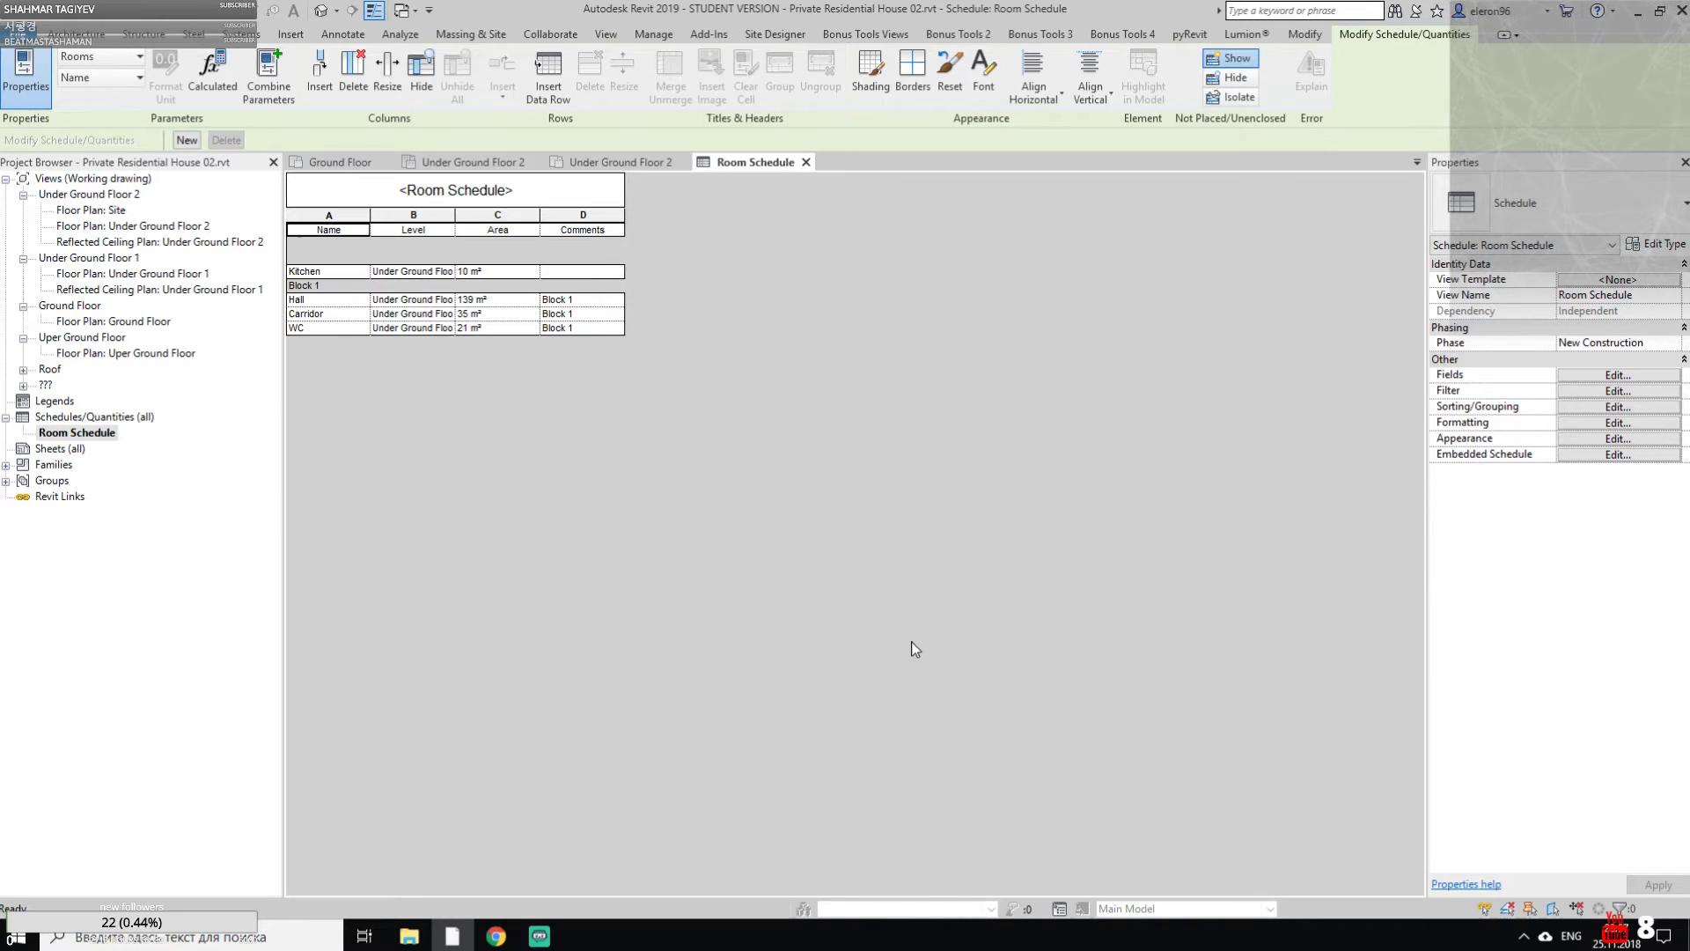
Set the Kitchen room's comment in the schedule to Block 2
click(563, 272)
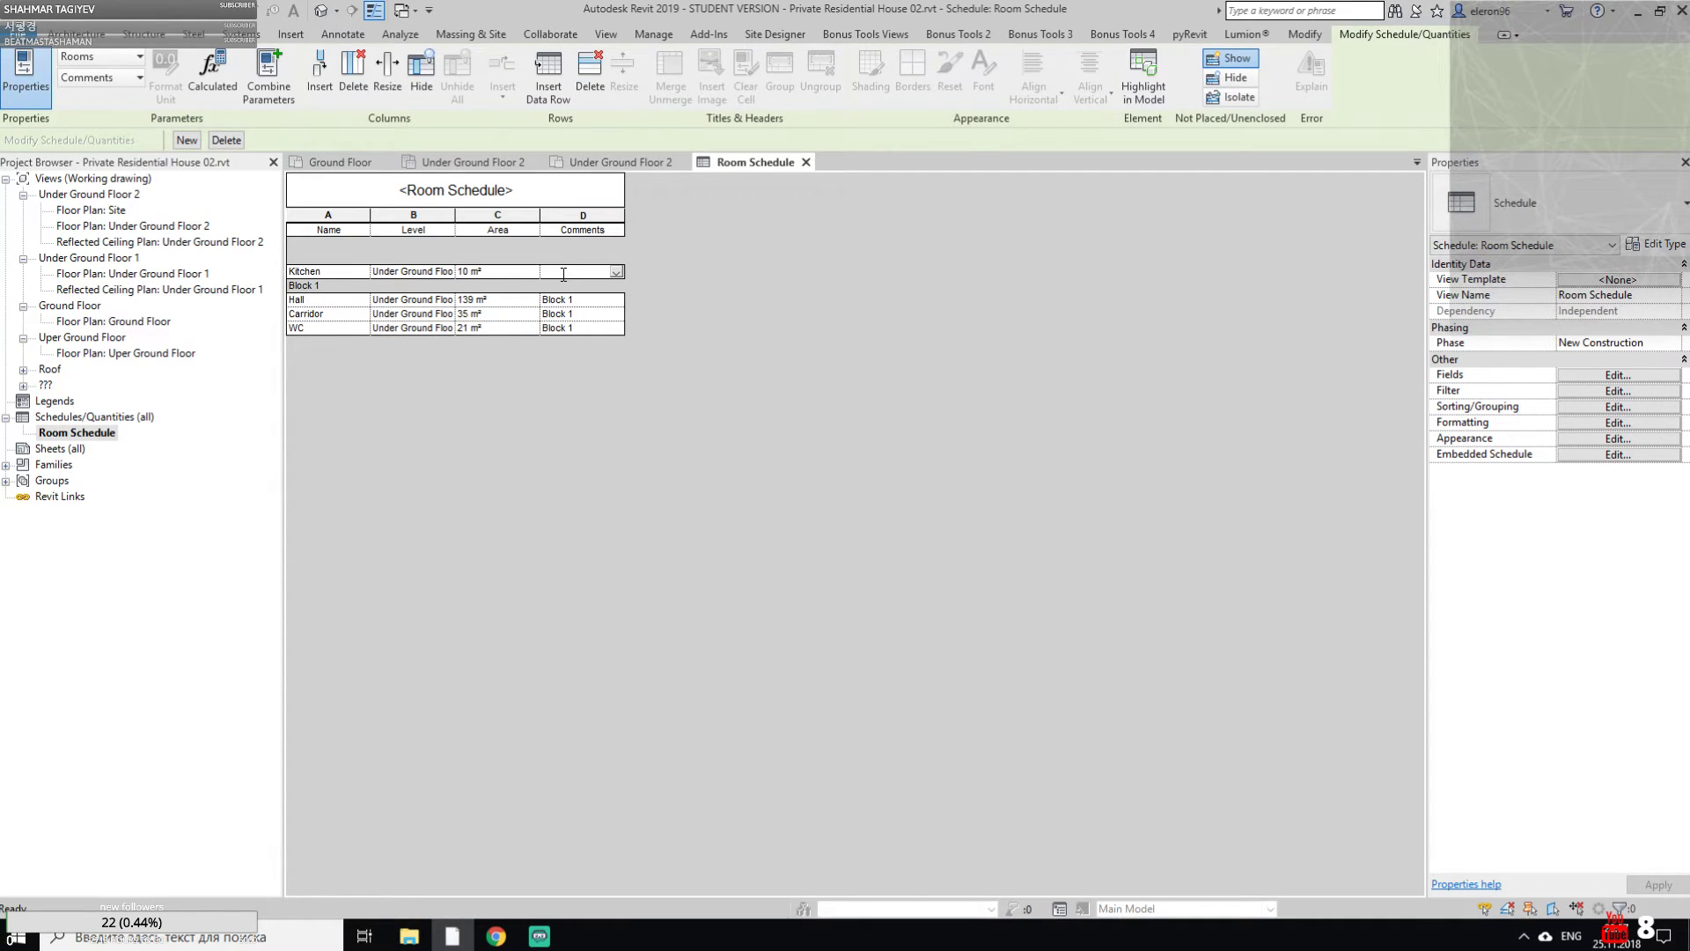
text(Block 2)
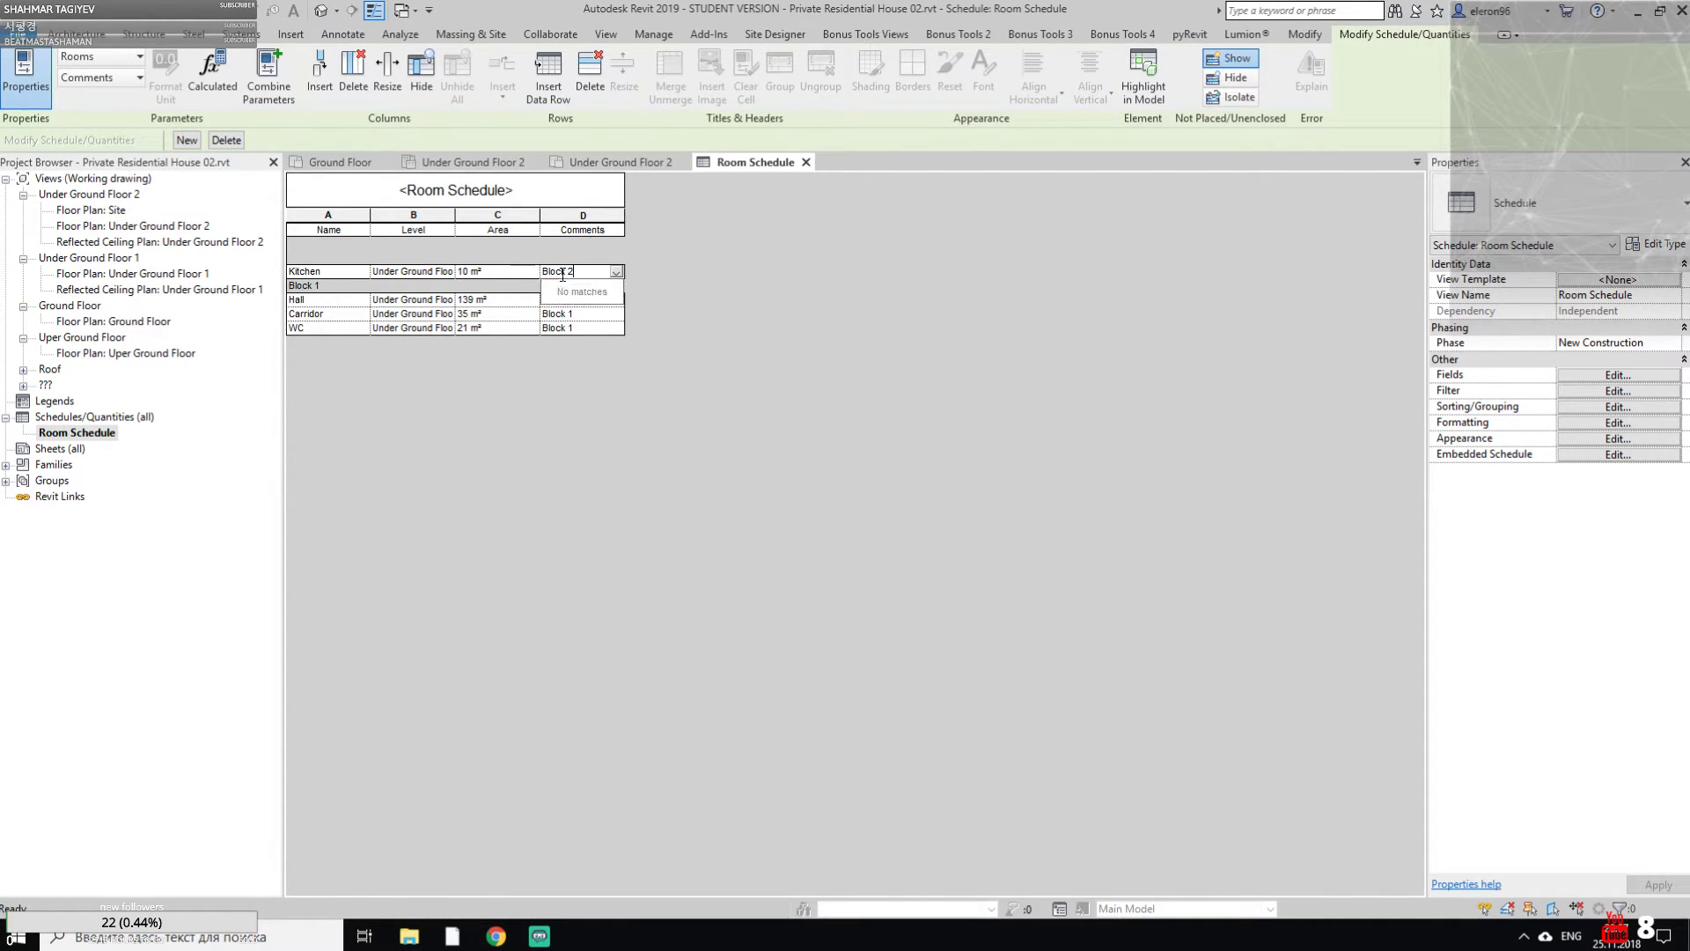
key(Return)
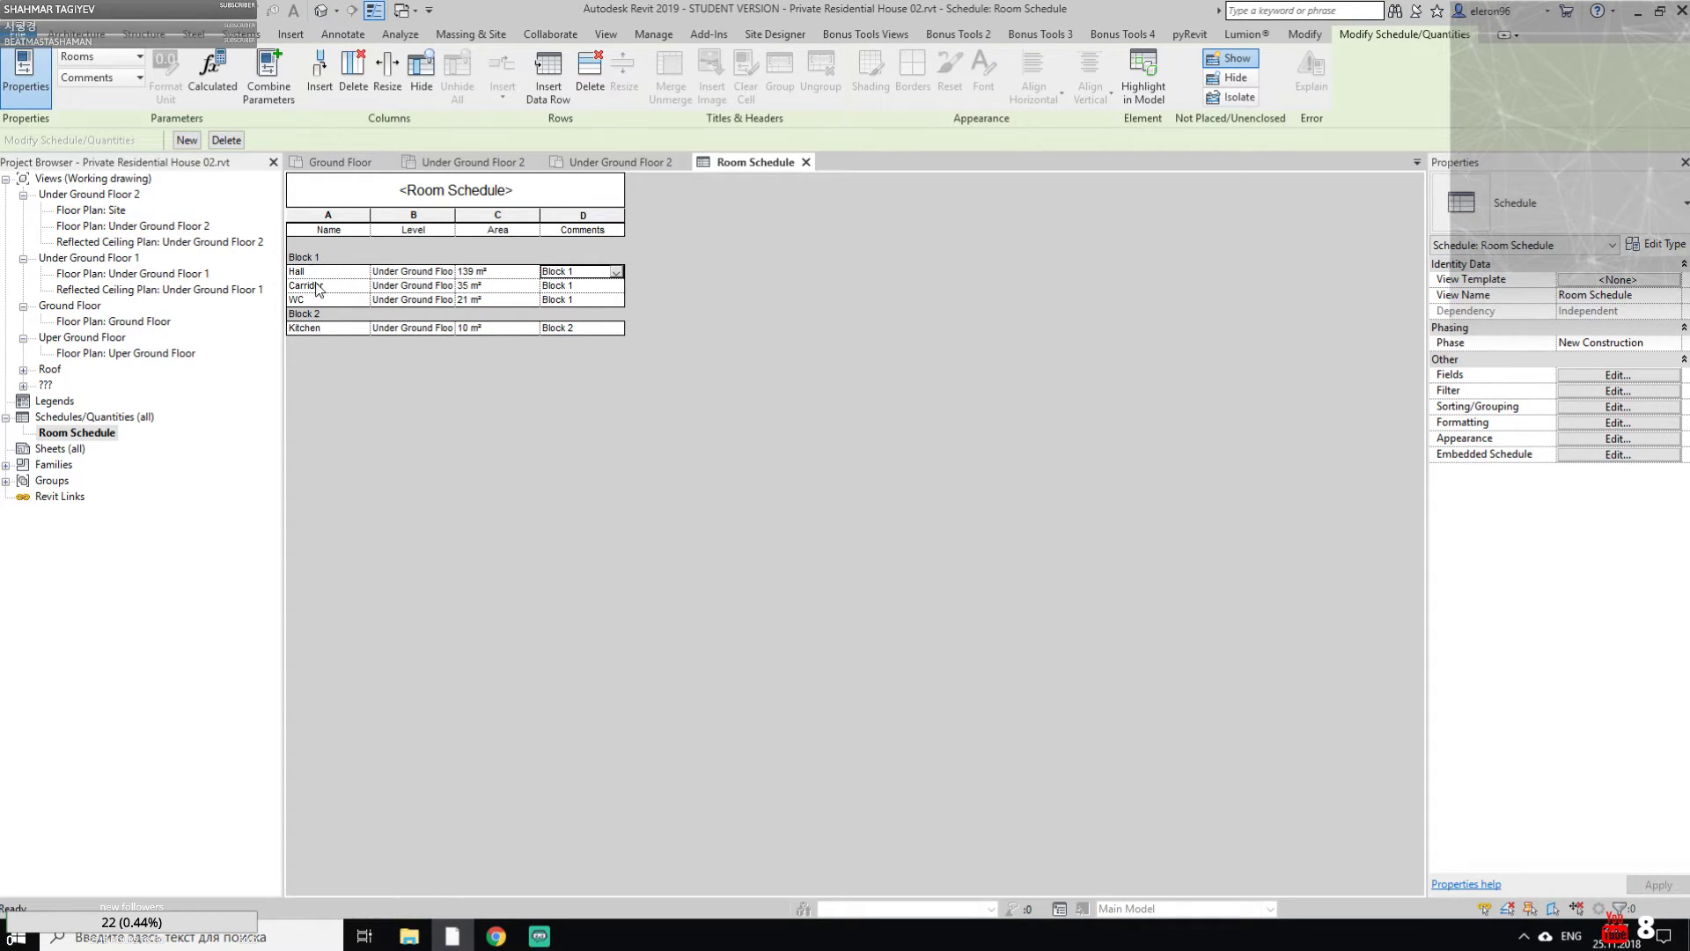
Check the room names listed under each block heading in the schedule
click(342, 274)
click(341, 288)
click(334, 300)
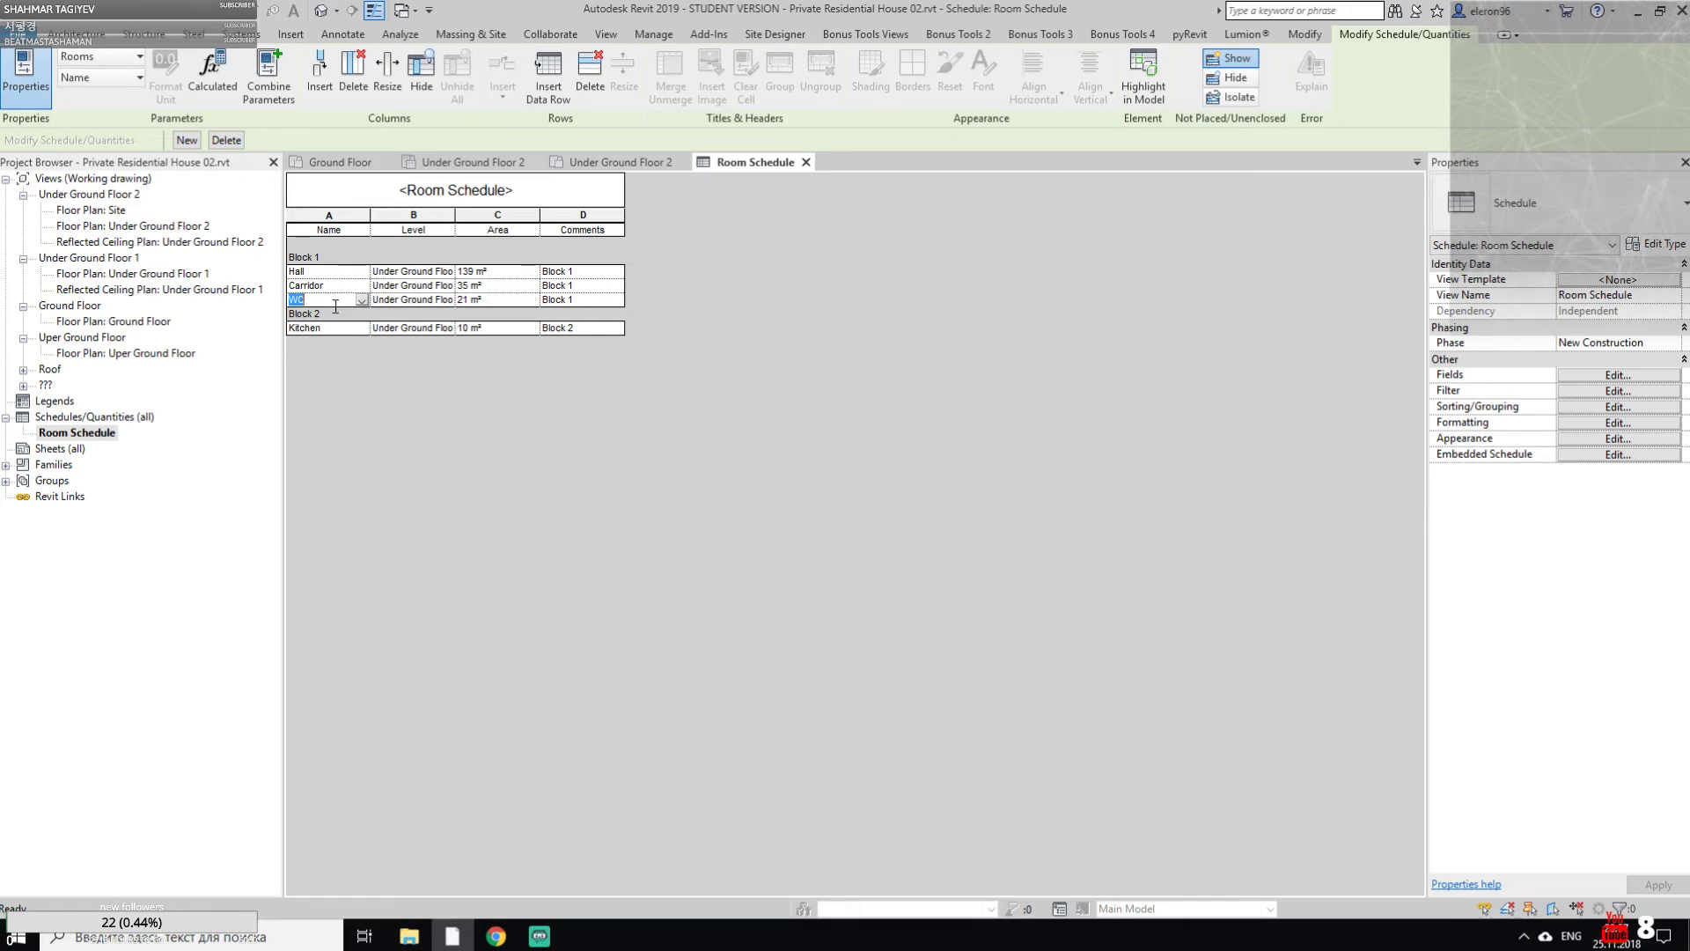
click(338, 329)
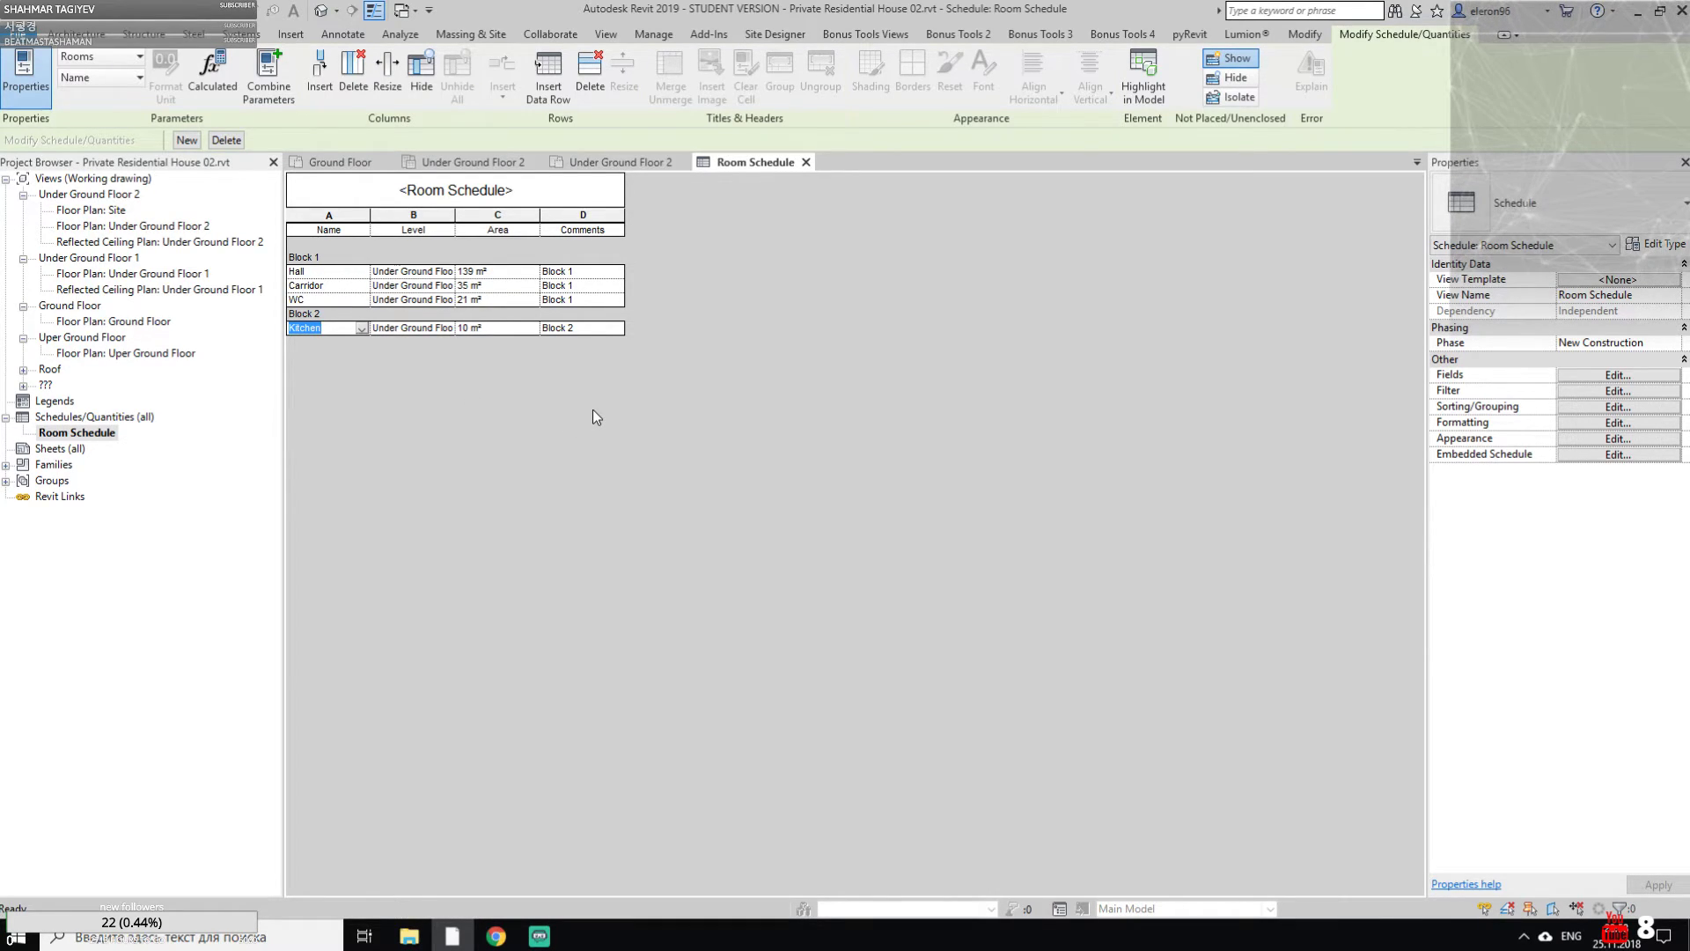
Delete the Hall room's tag in the Under Ground Floor 2 floor plan
click(472, 165)
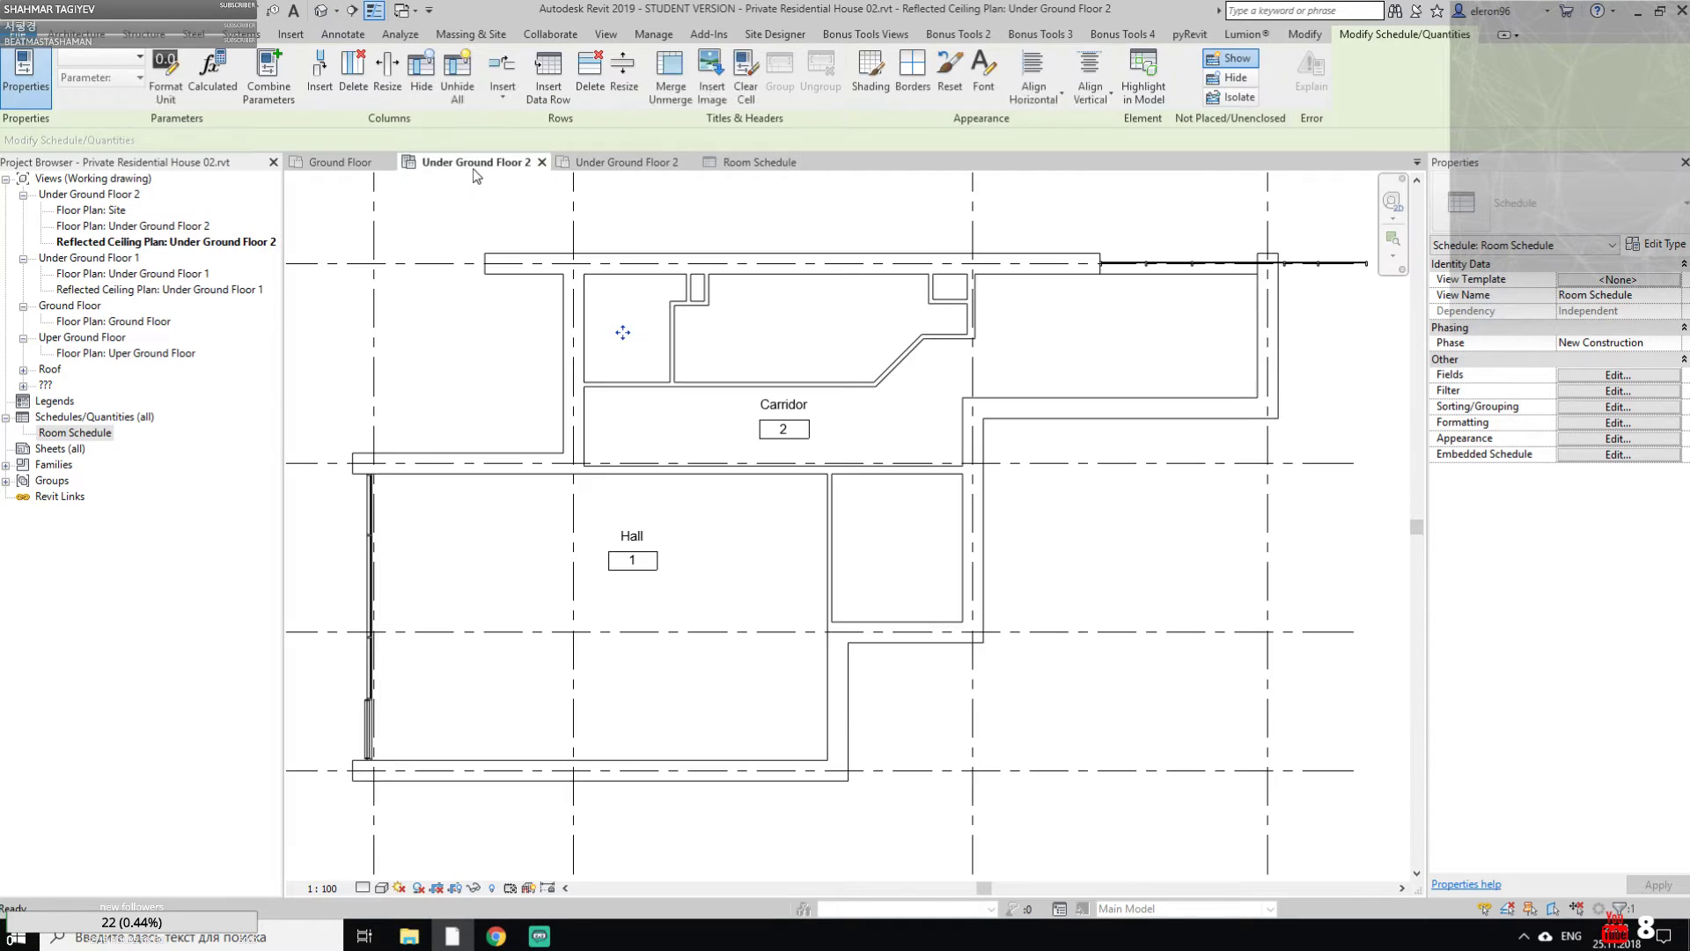
click(440, 335)
click(627, 162)
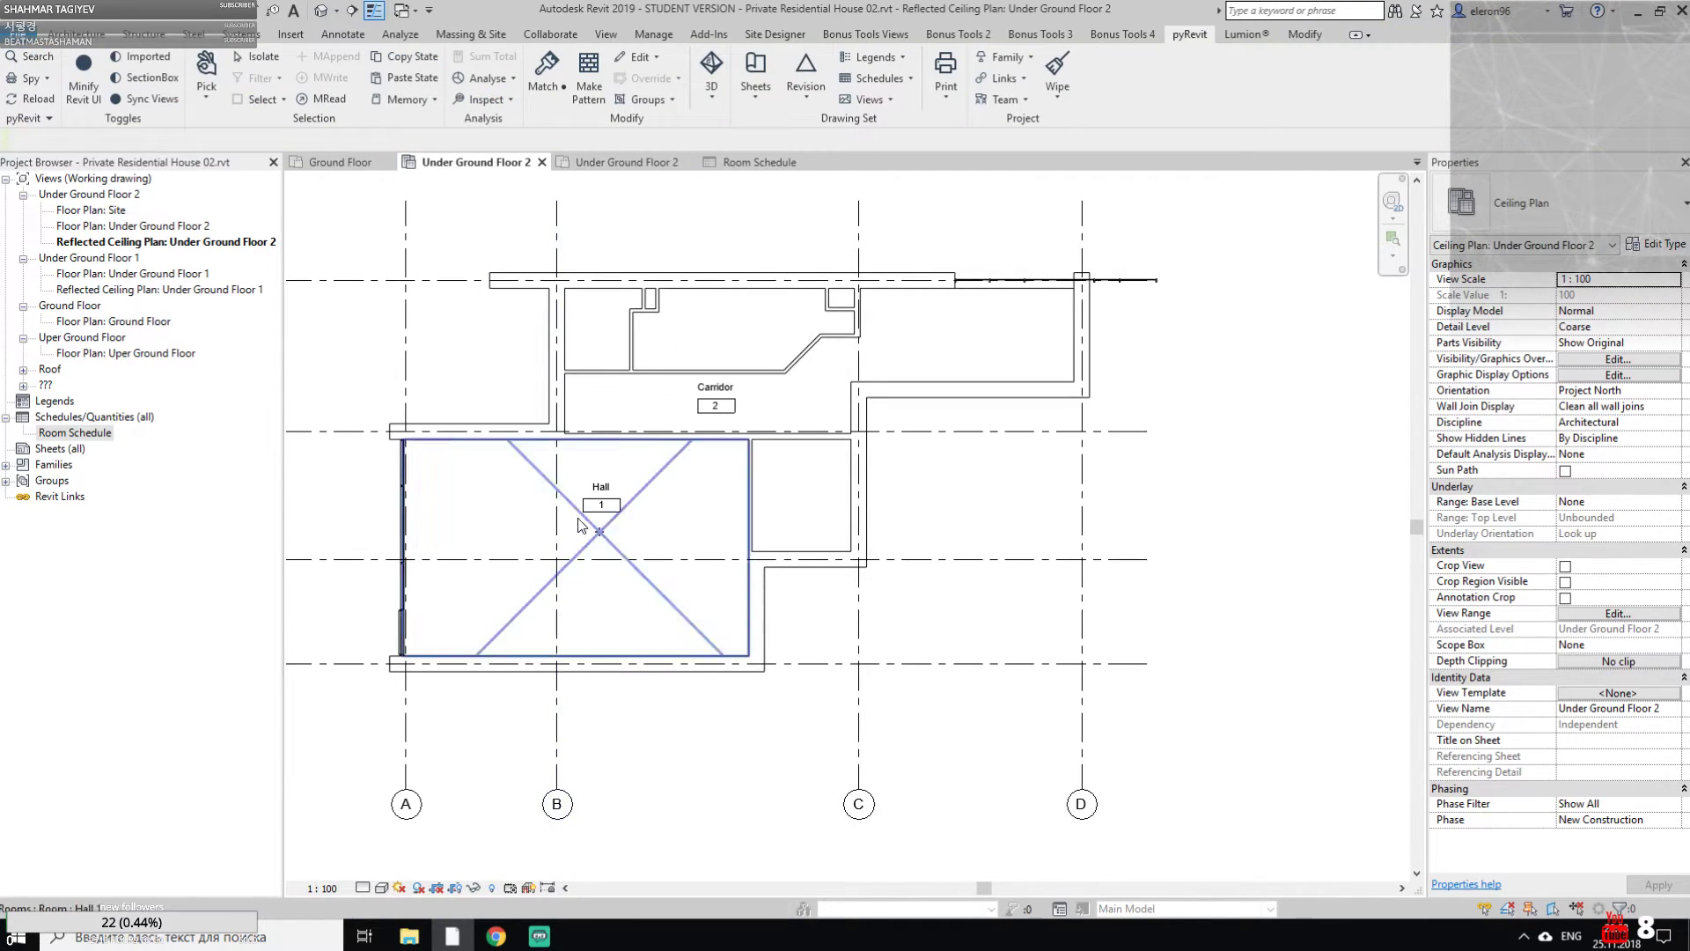
scroll(614, 191, up, 3)
scroll(995, 373, down, 3)
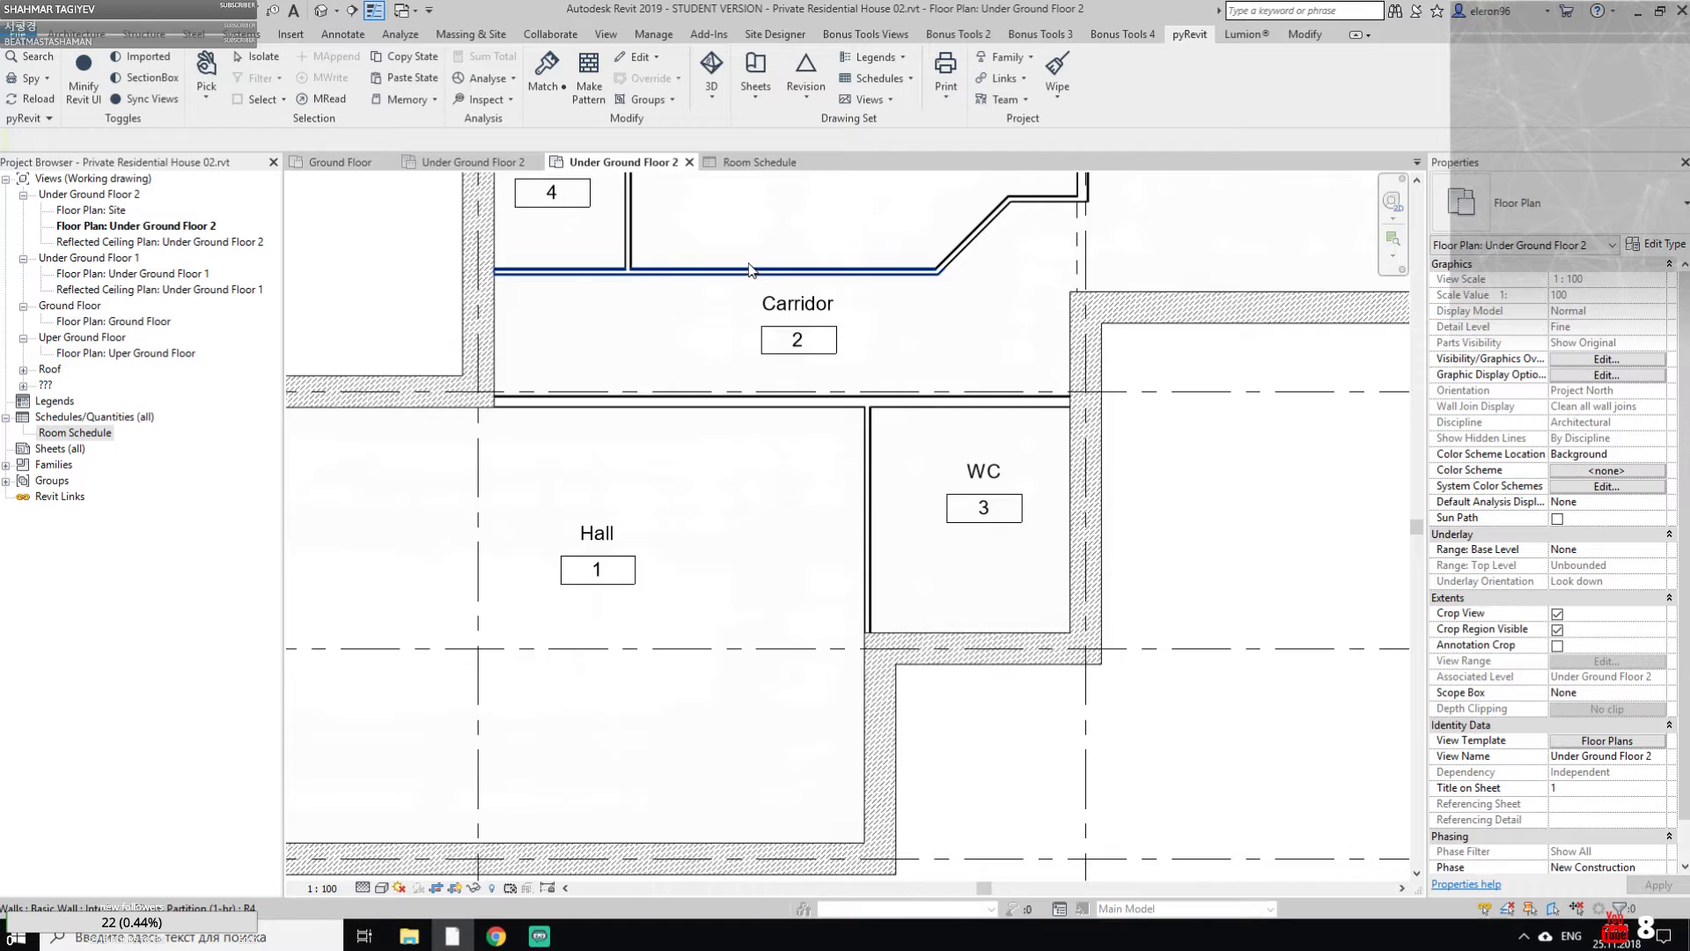
key(Delete)
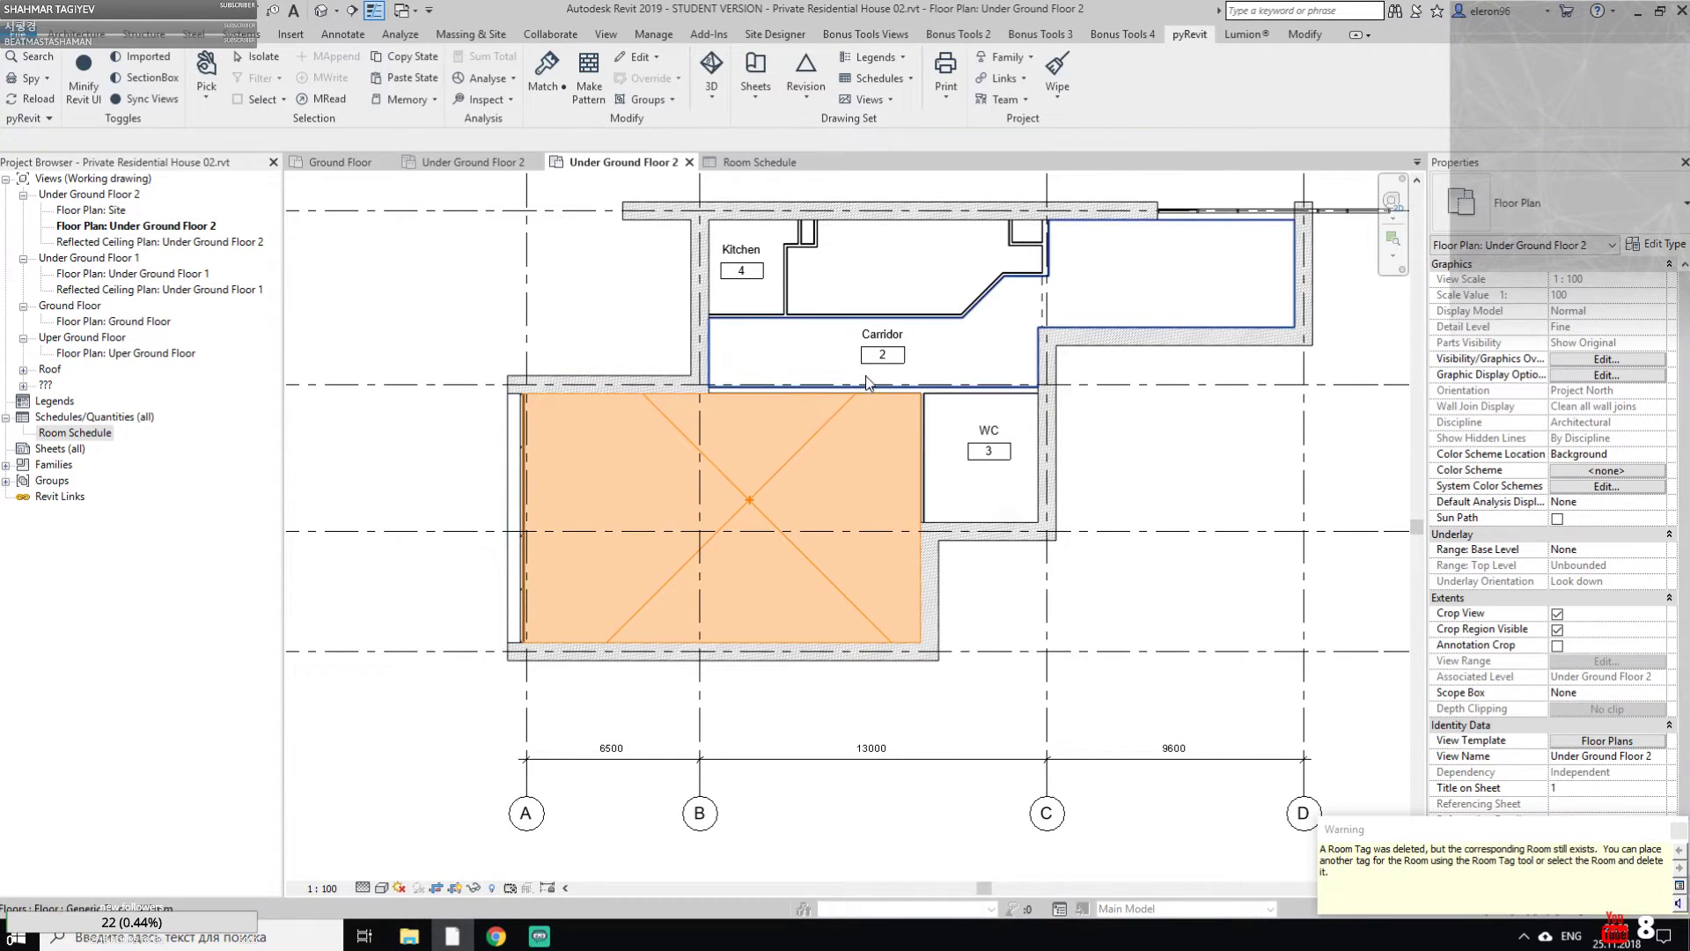
Delete the remaining Carridor, WC and Kitchen room tags from the Under Ground Floor 2 floor plan
key(Delete)
click(741, 260)
key(Delete)
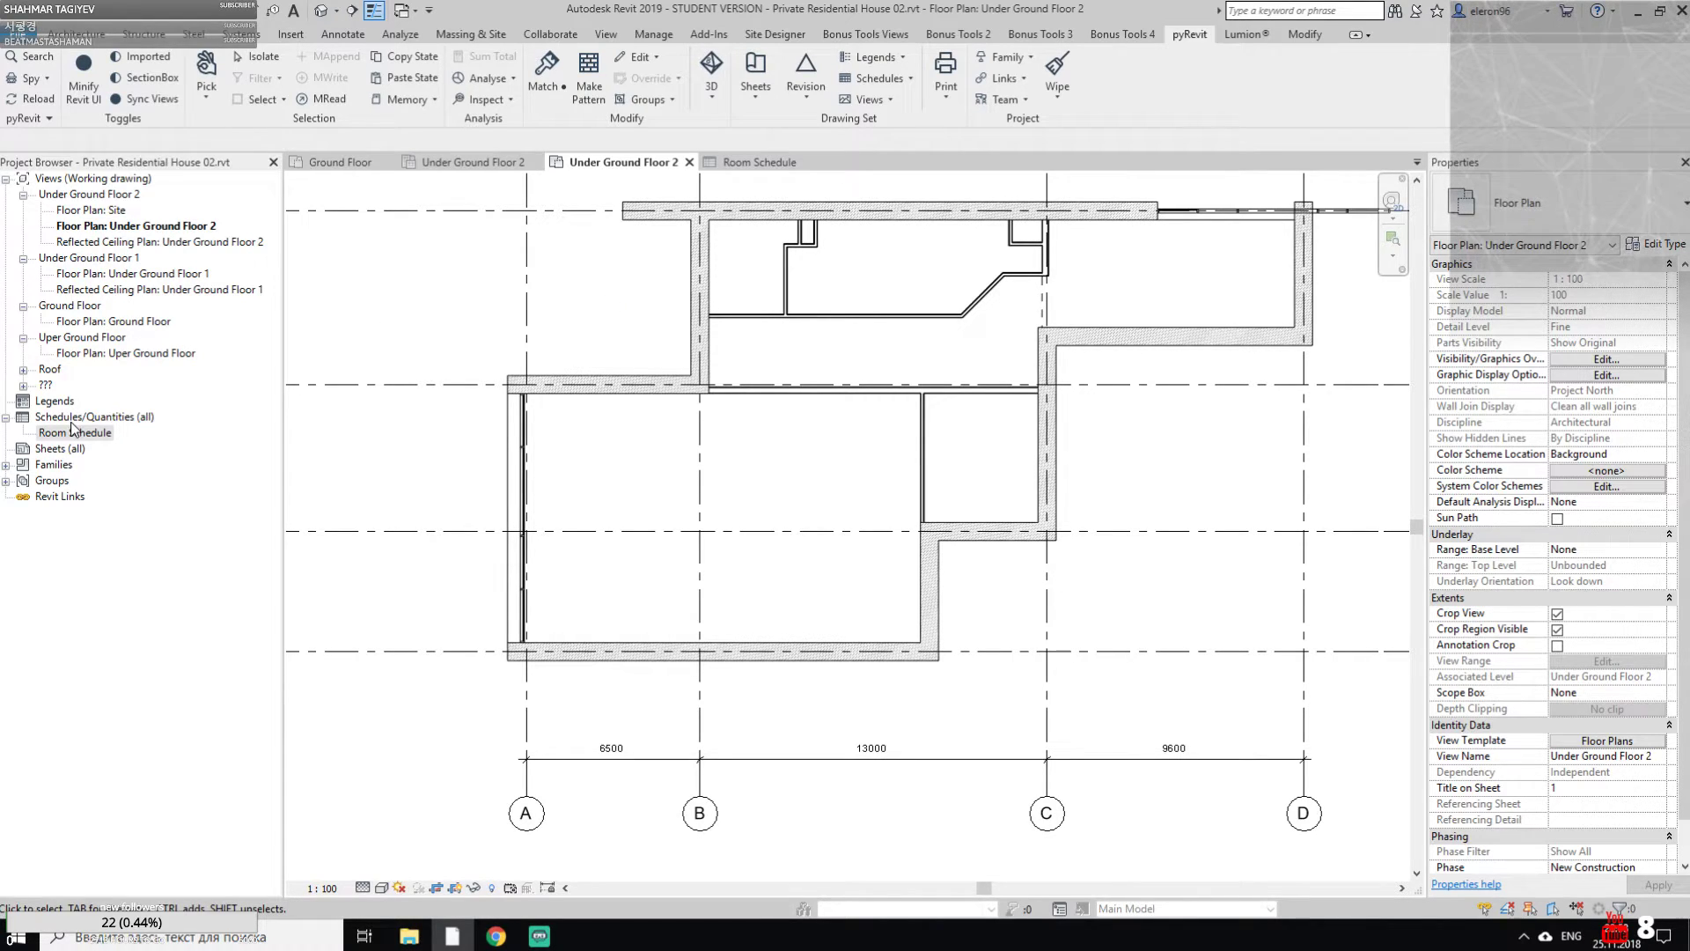
Create a second building component schedule for the Rooms category in the New Construction phase
right_click(105, 417)
click(153, 431)
drag(821, 406, 835, 467)
click(727, 511)
scroll(717, 528, down, 2)
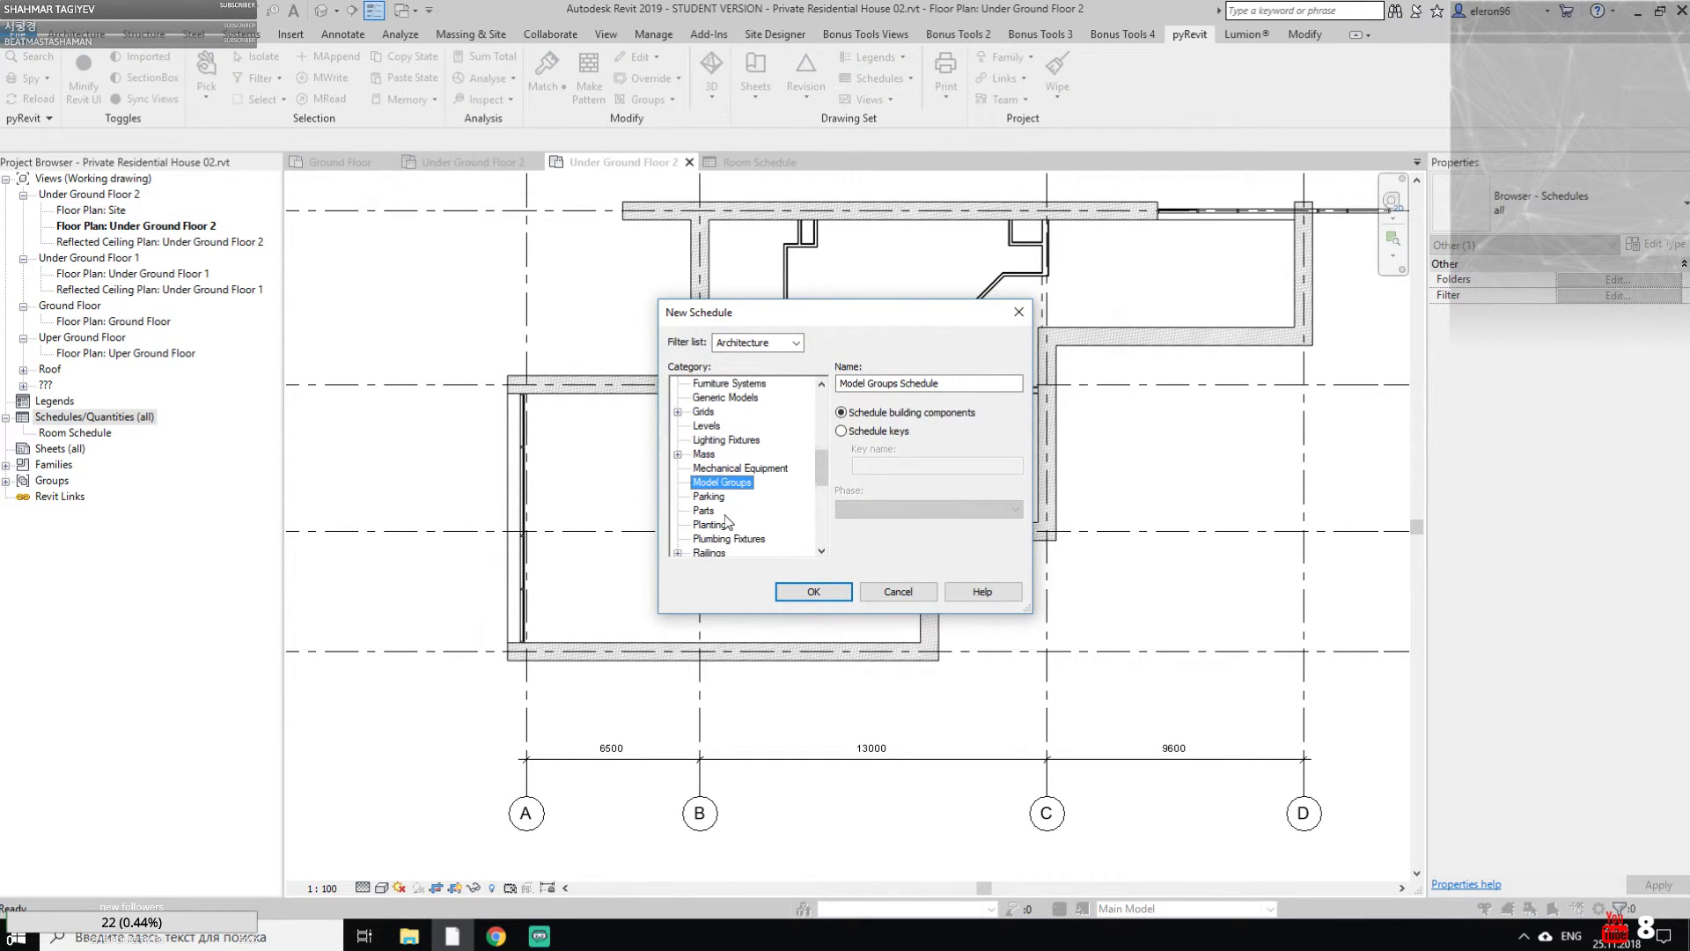
click(710, 538)
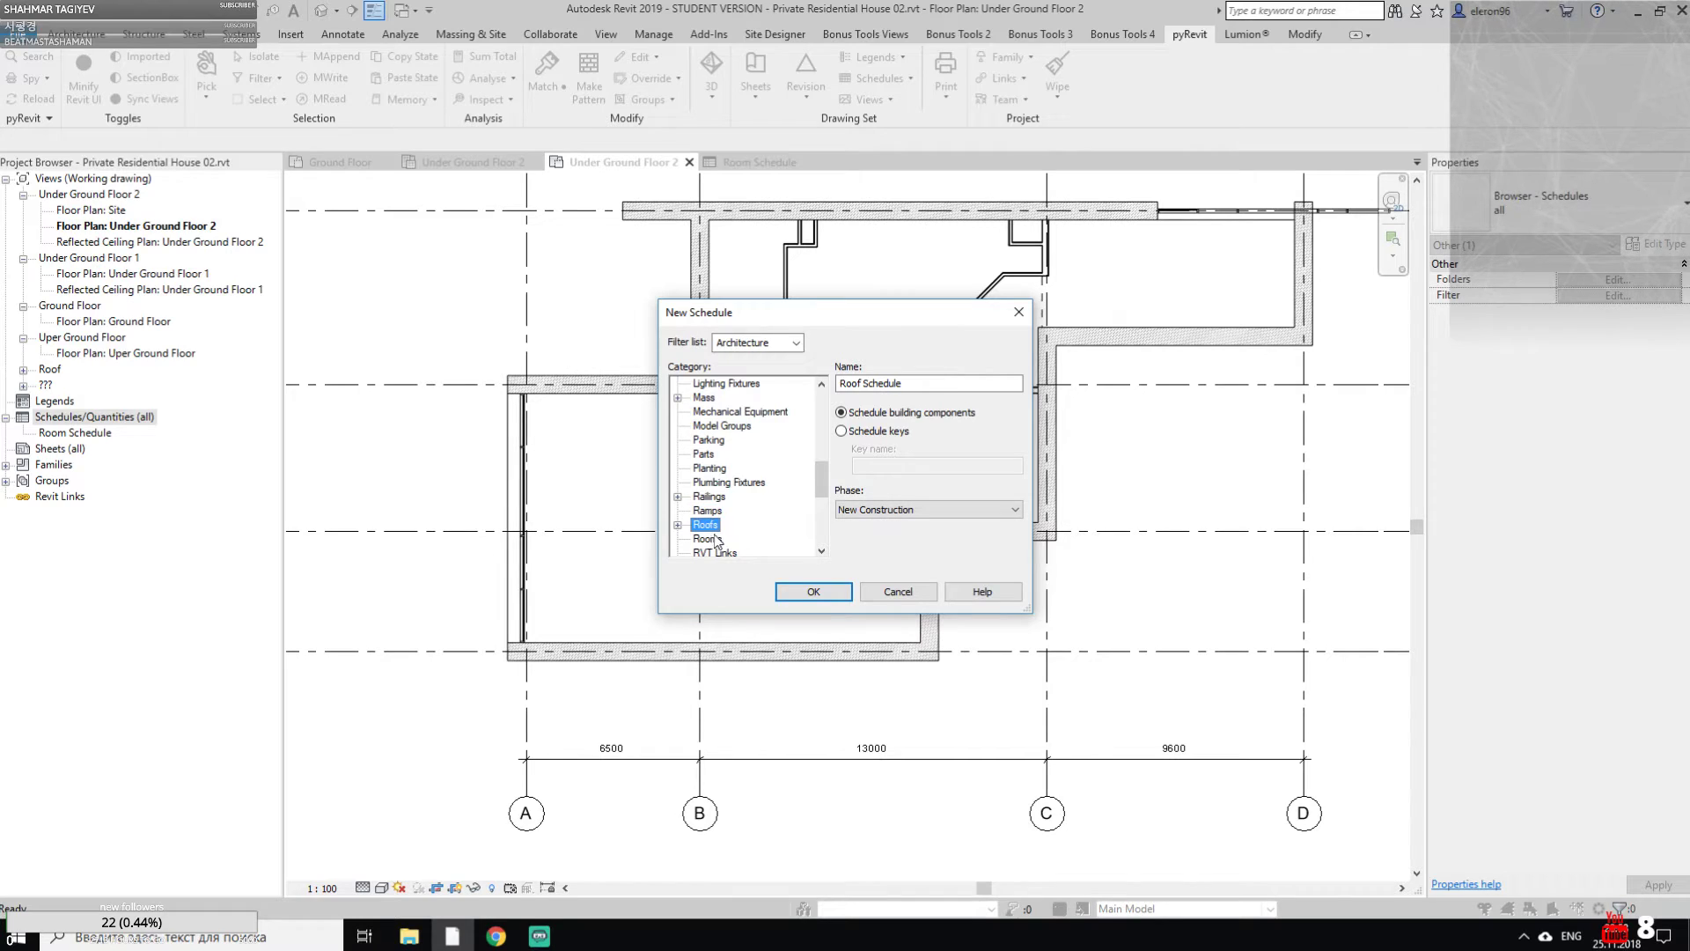
scroll(713, 538, down, 1)
click(814, 591)
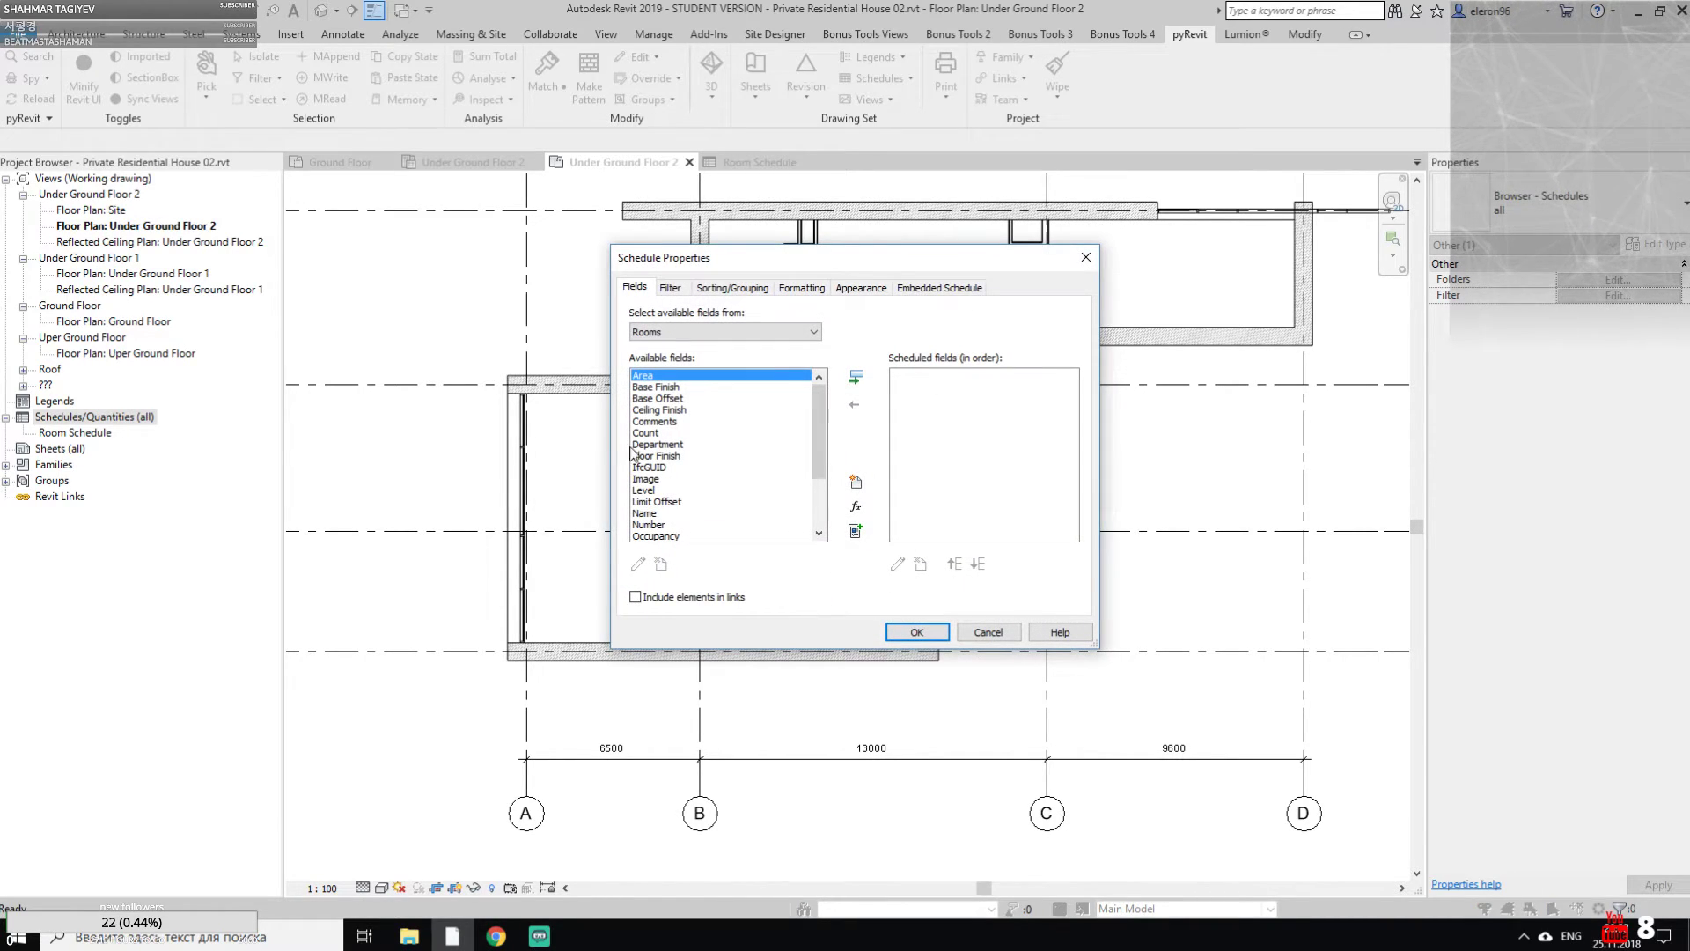
Add the Name and Area fields to the new room schedule, with Name placed before Area
click(661, 480)
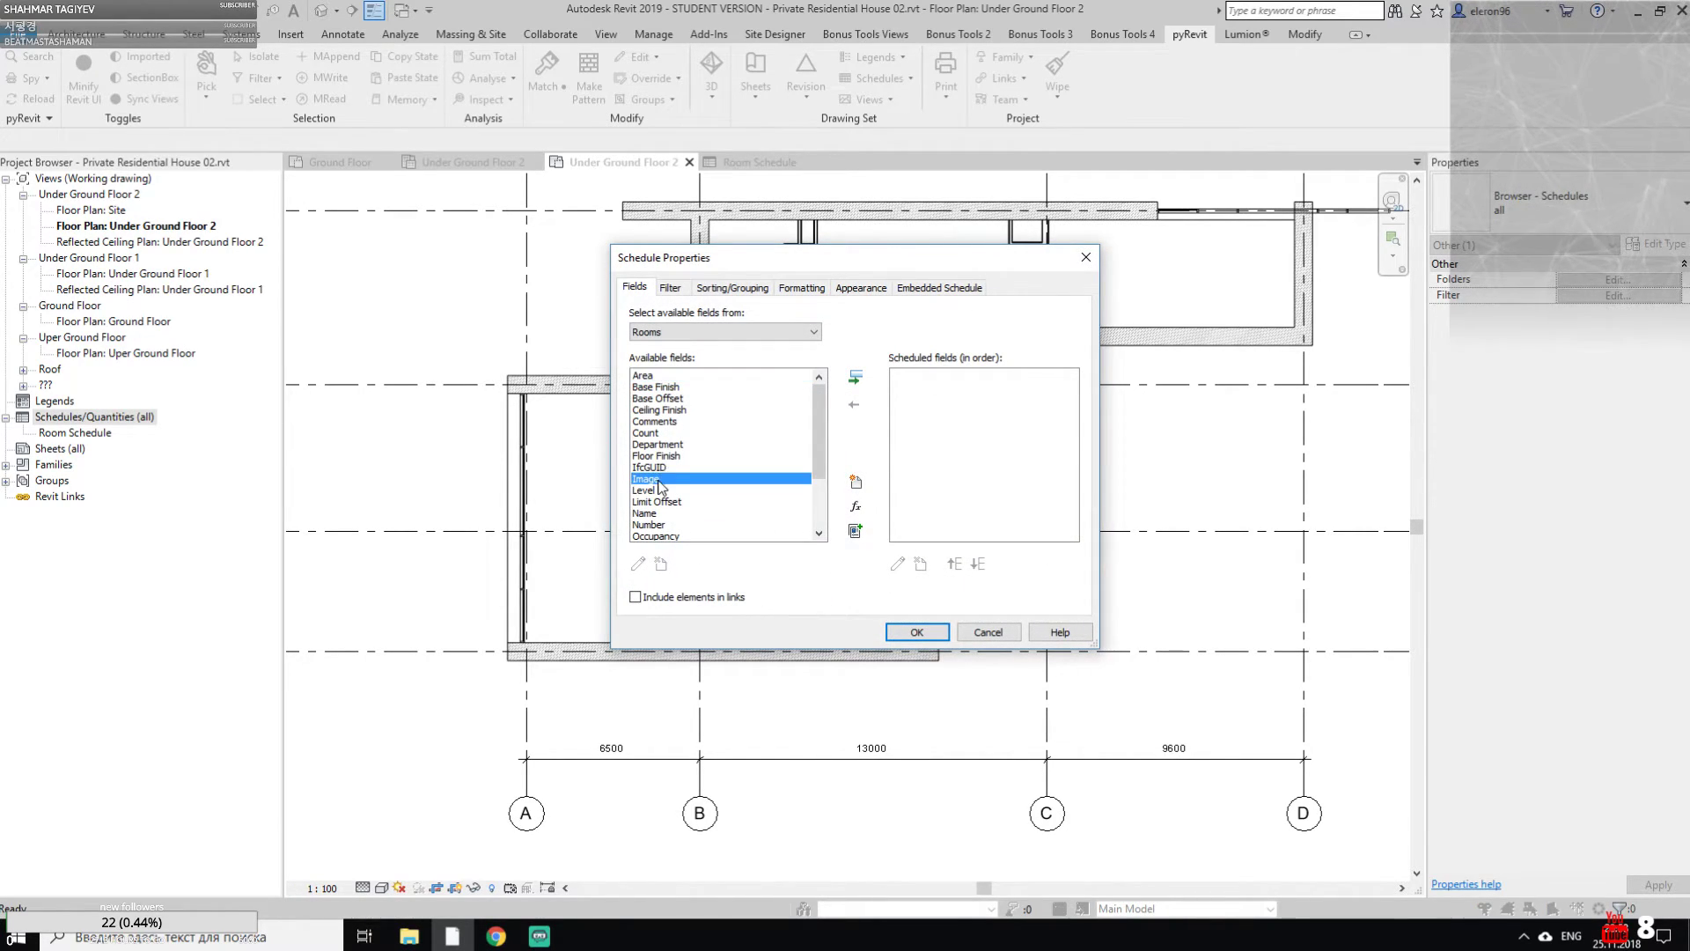
click(667, 377)
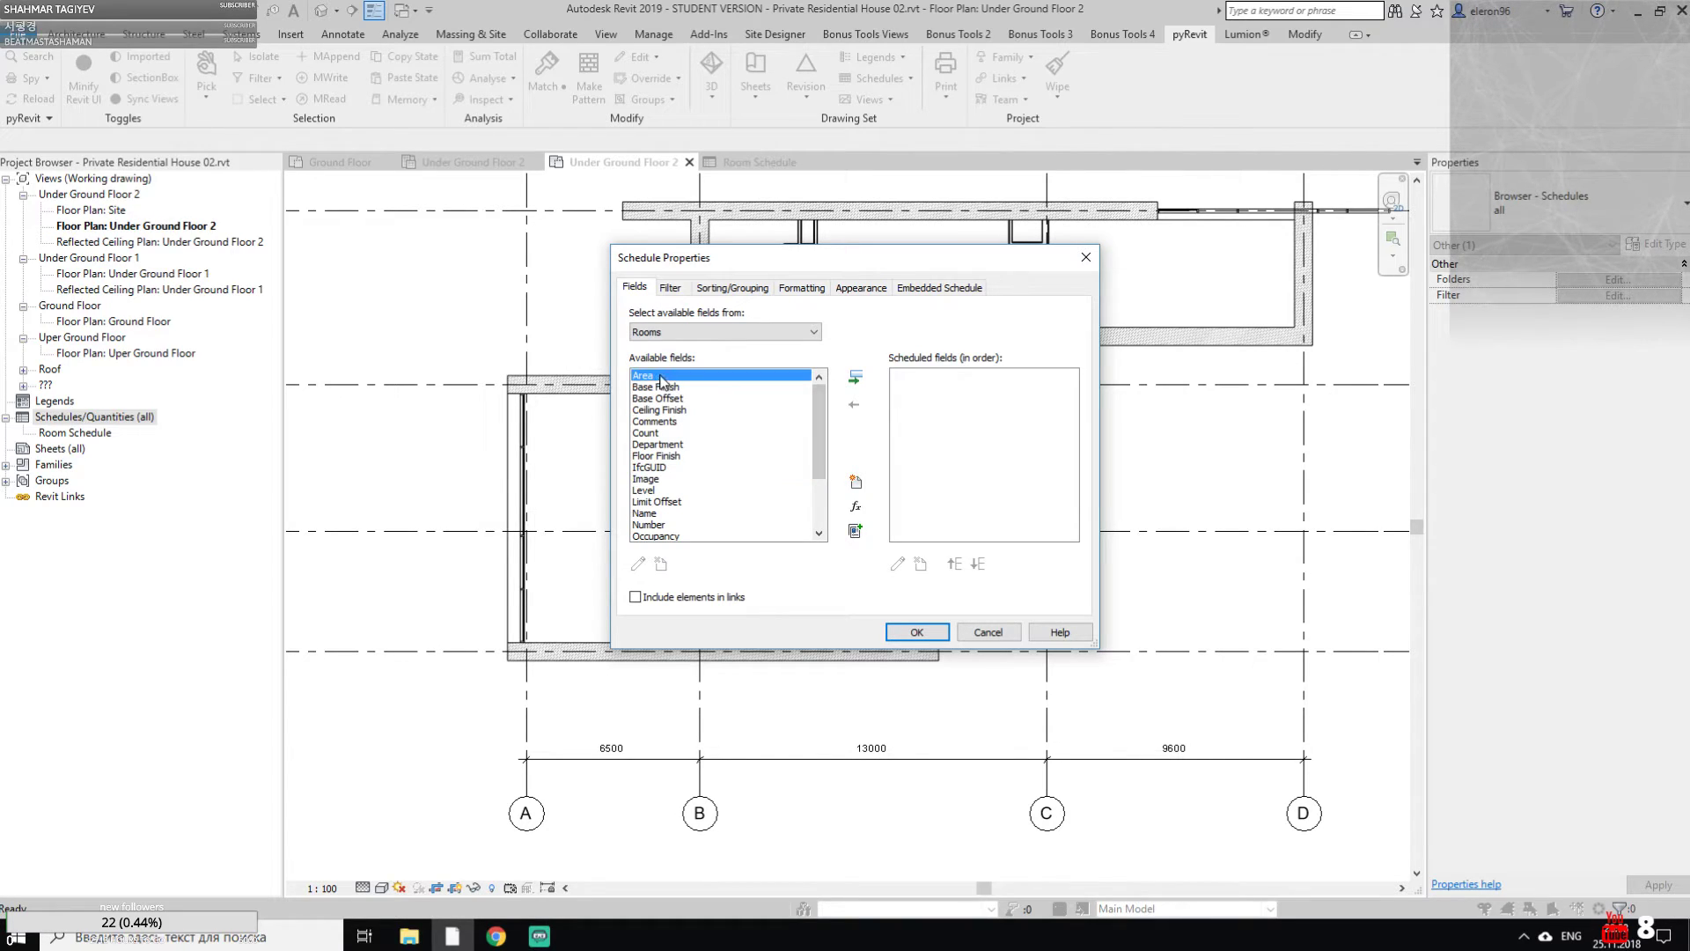
click(853, 378)
click(656, 514)
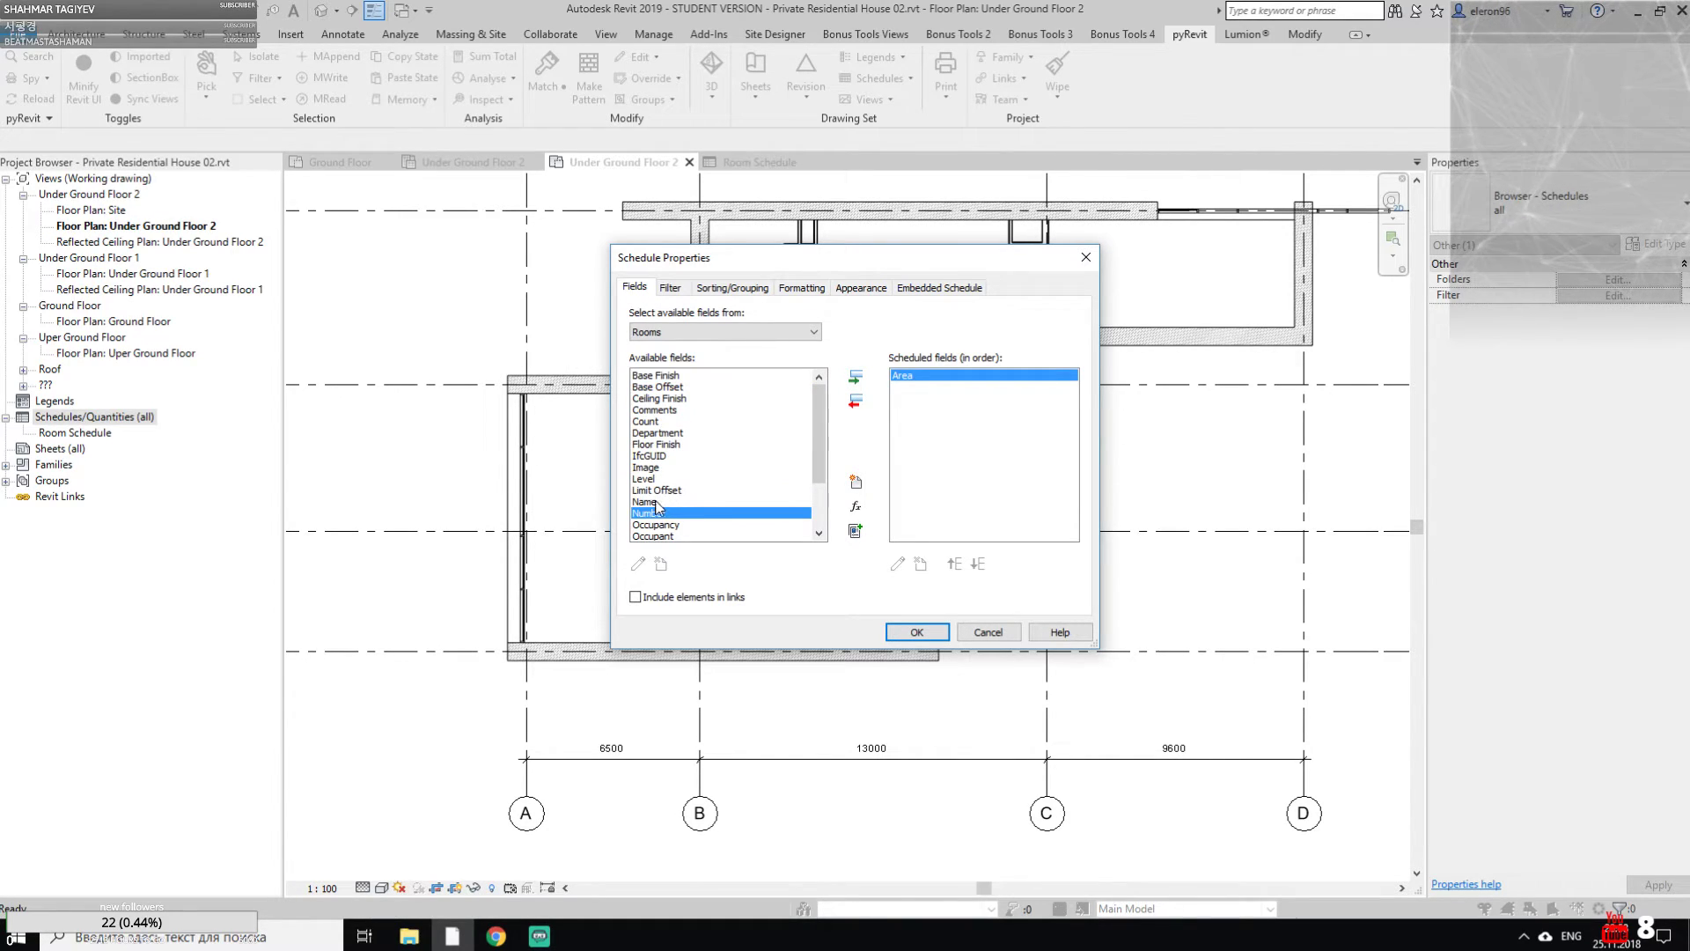
click(656, 501)
click(854, 379)
click(954, 563)
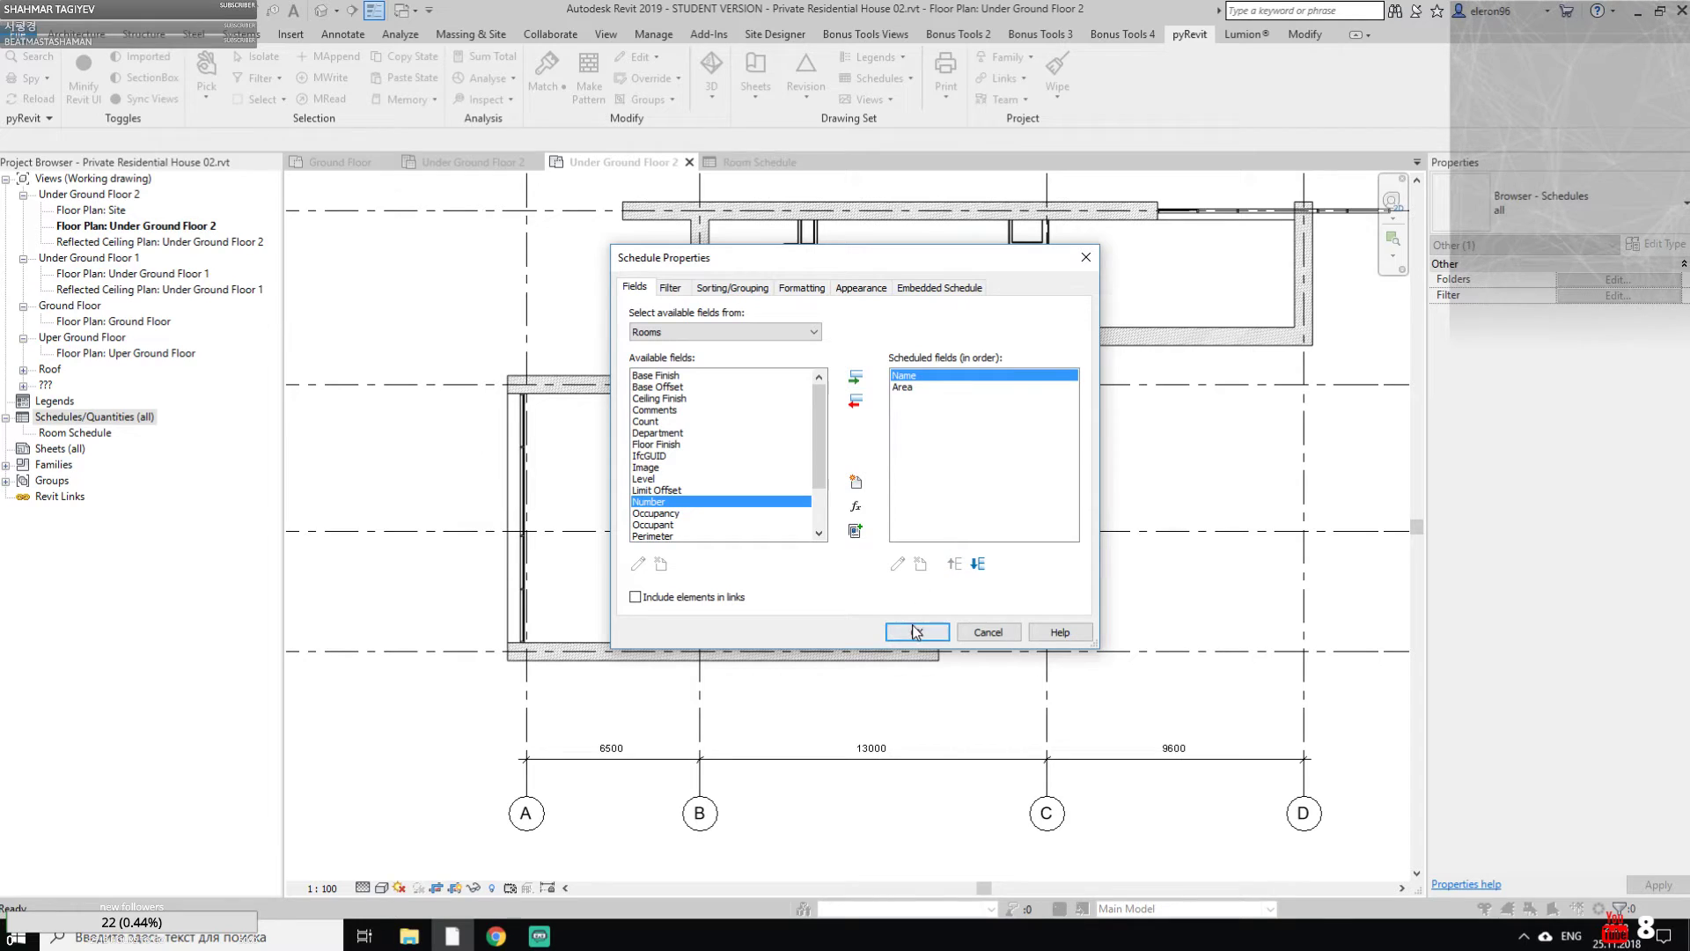
click(916, 632)
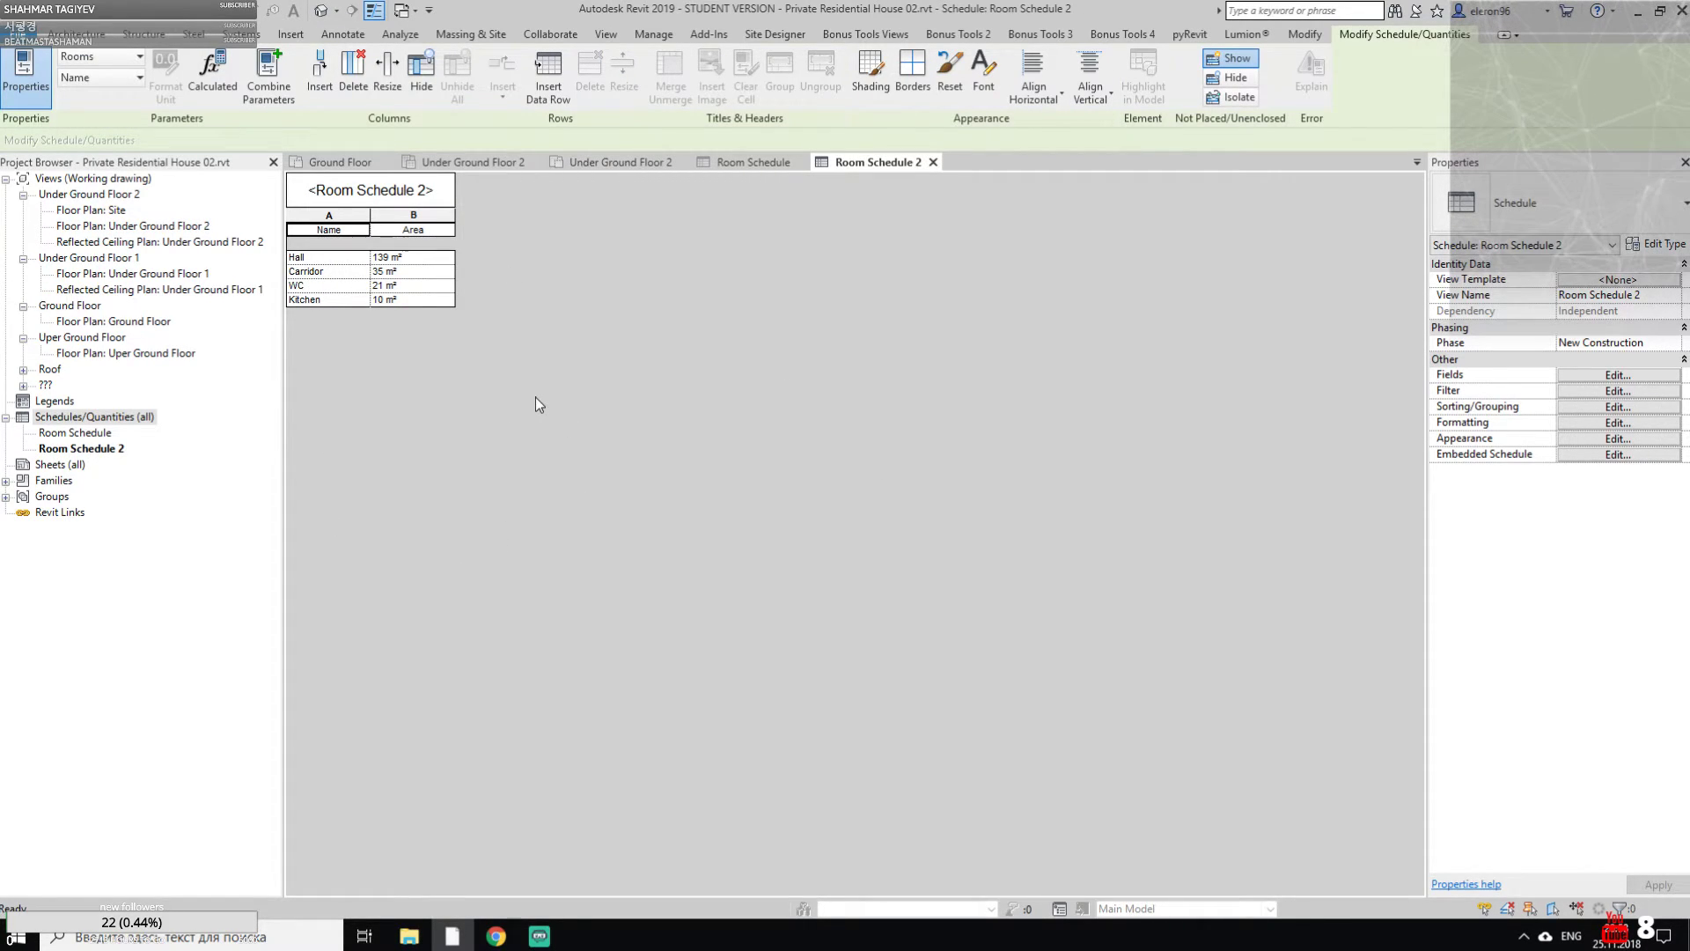
Try deleting the Name column with all four room names selected in the second schedule, and undo it
click(353, 258)
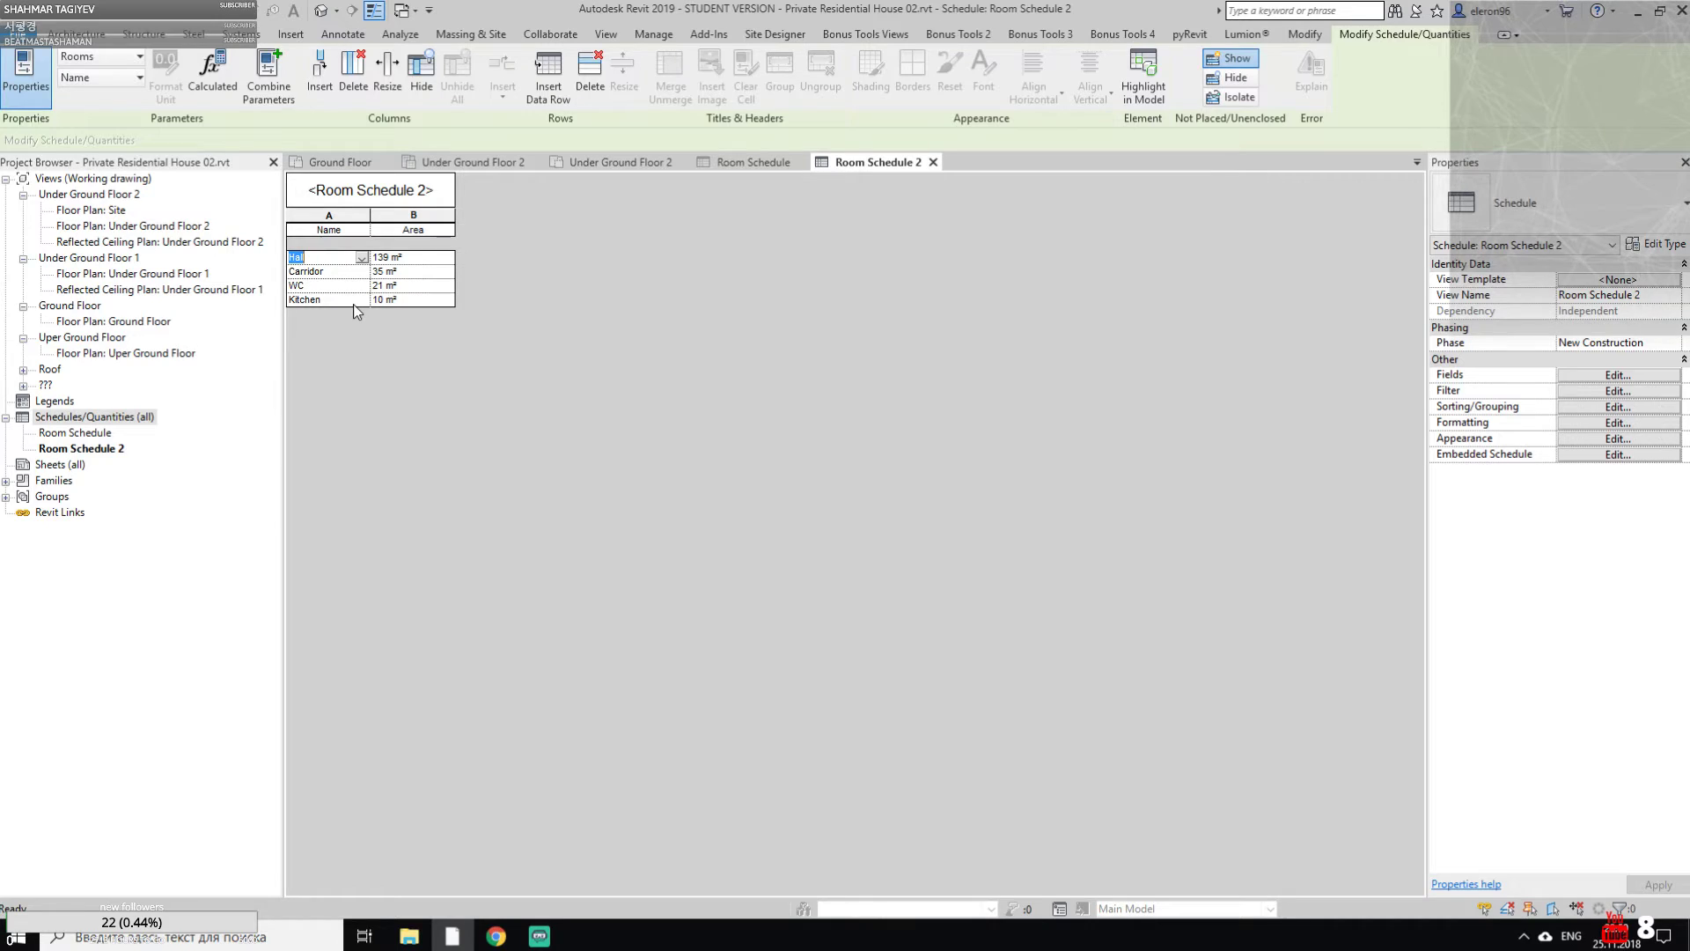
shift+click(353, 300)
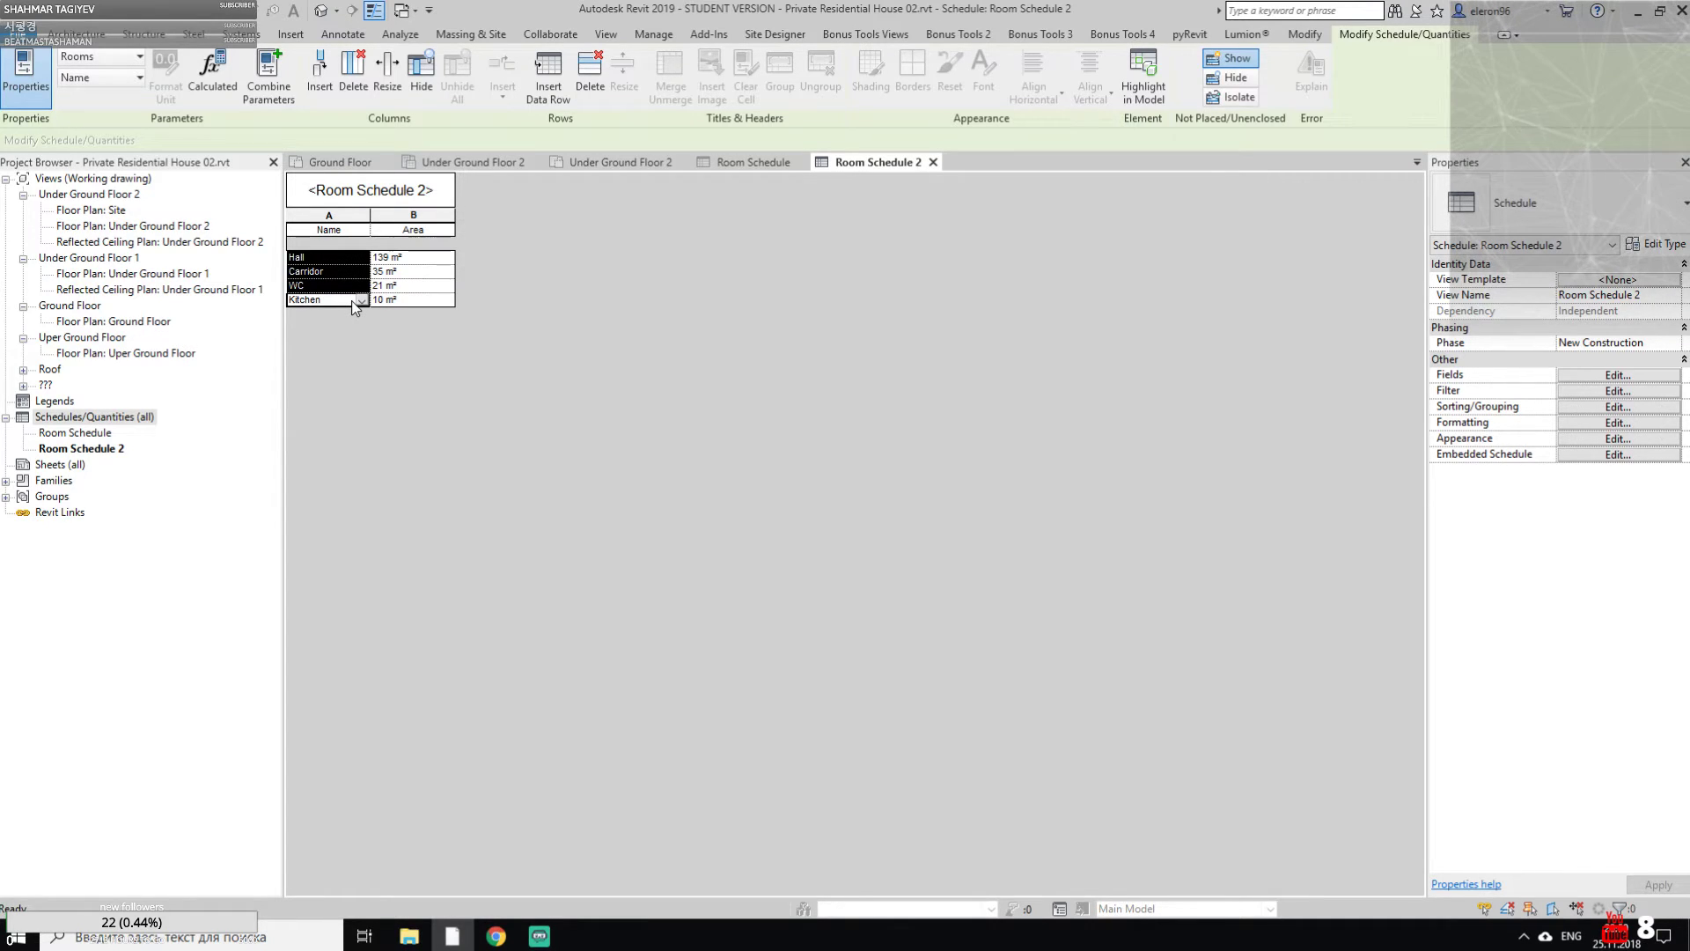
right_click(353, 302)
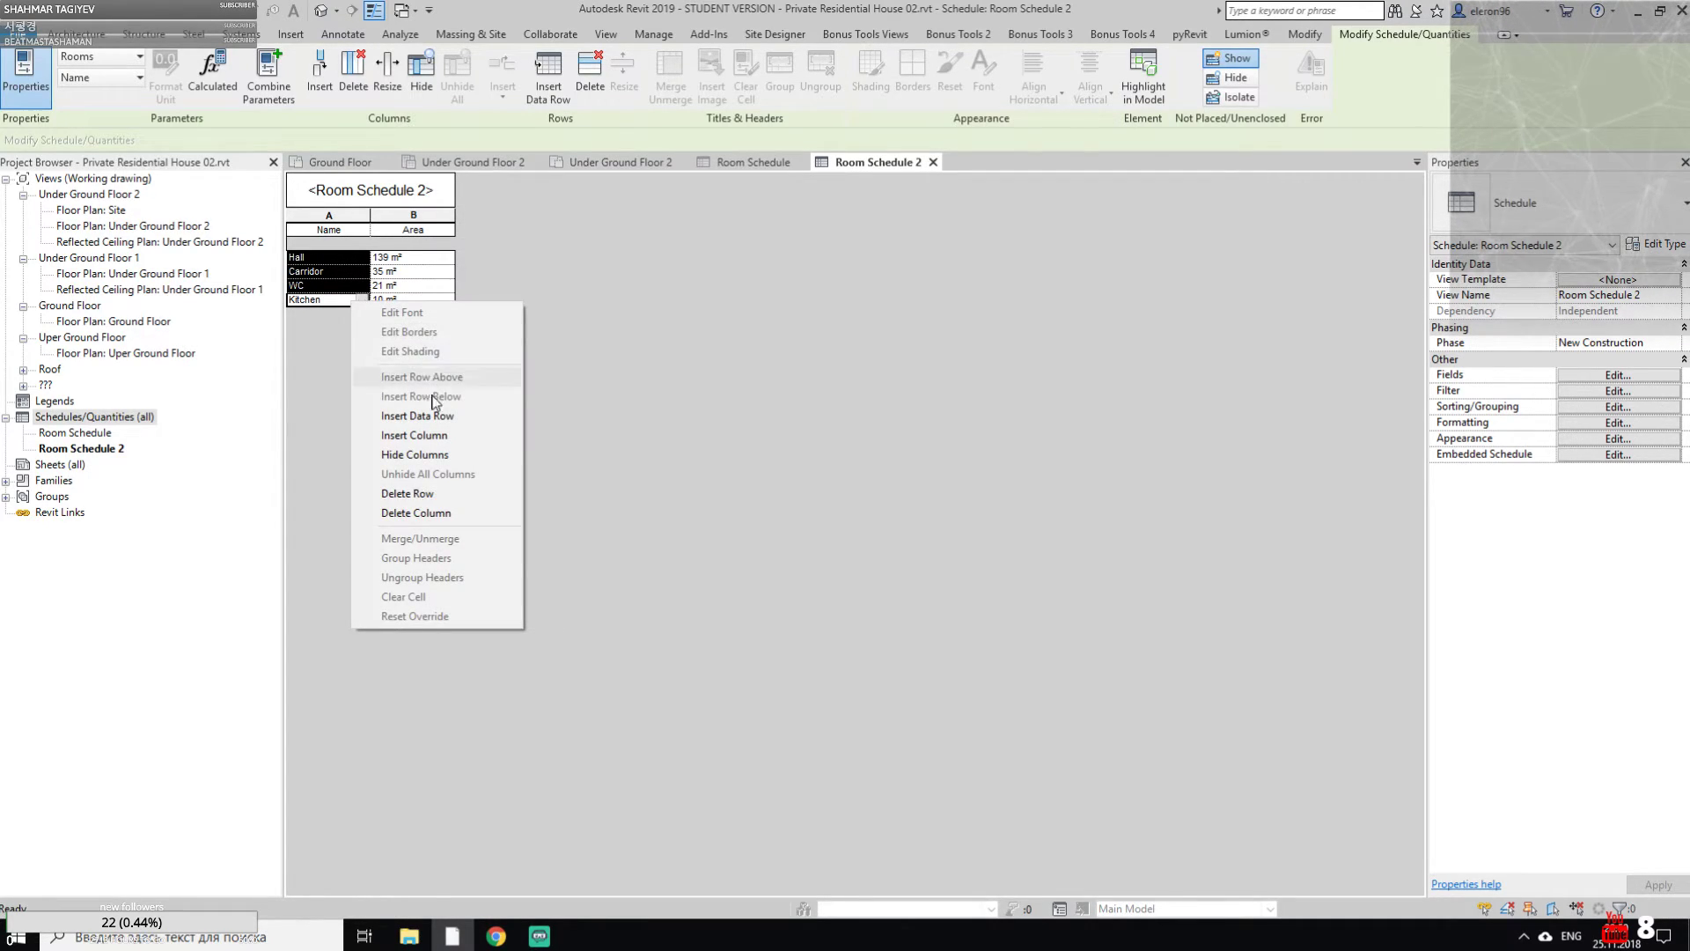
click(466, 514)
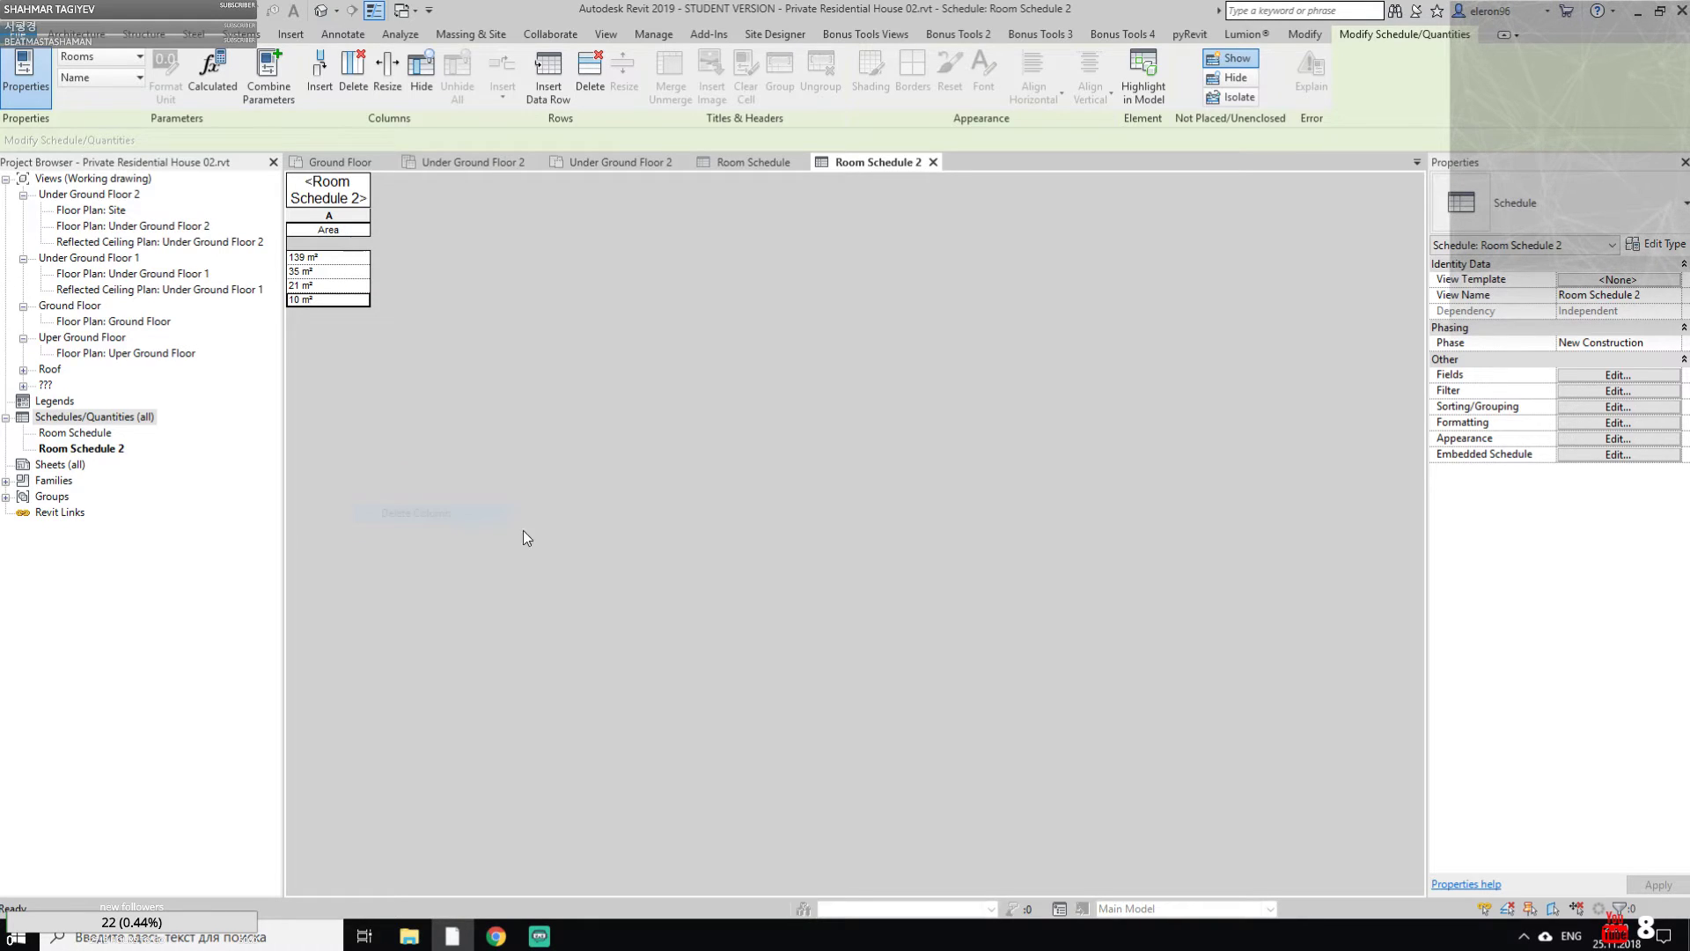
key(ctrl+z)
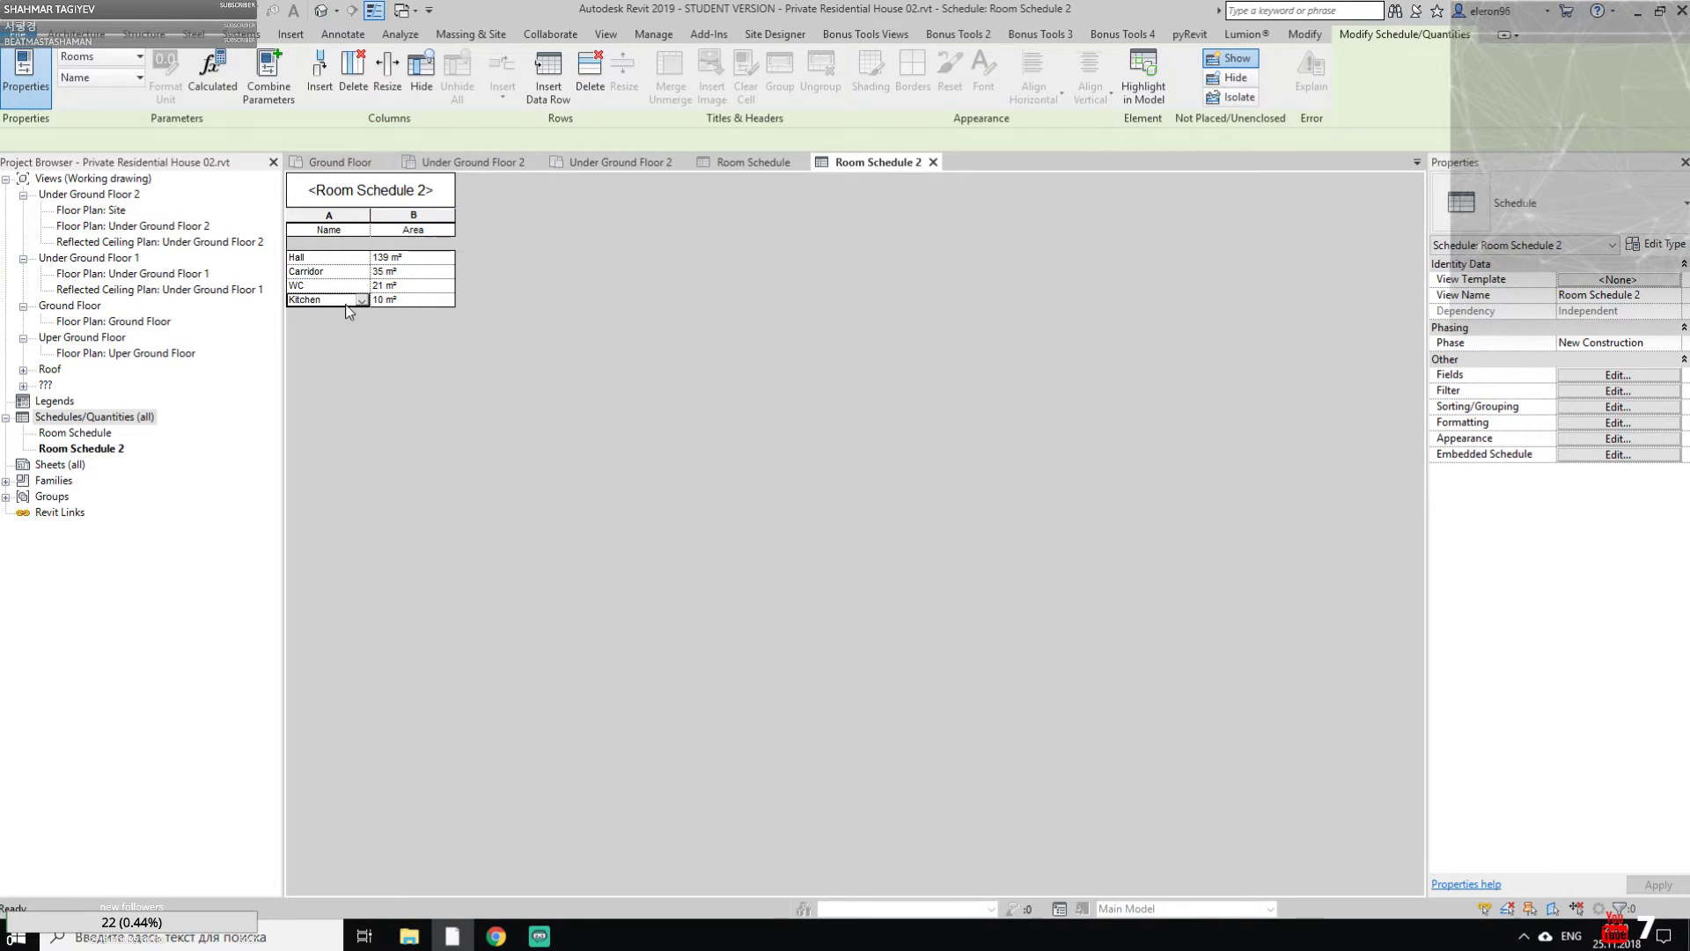
Delete the rows of all four rooms in the second schedule, removing the rooms from the project
shift+click(343, 301)
right_click(340, 303)
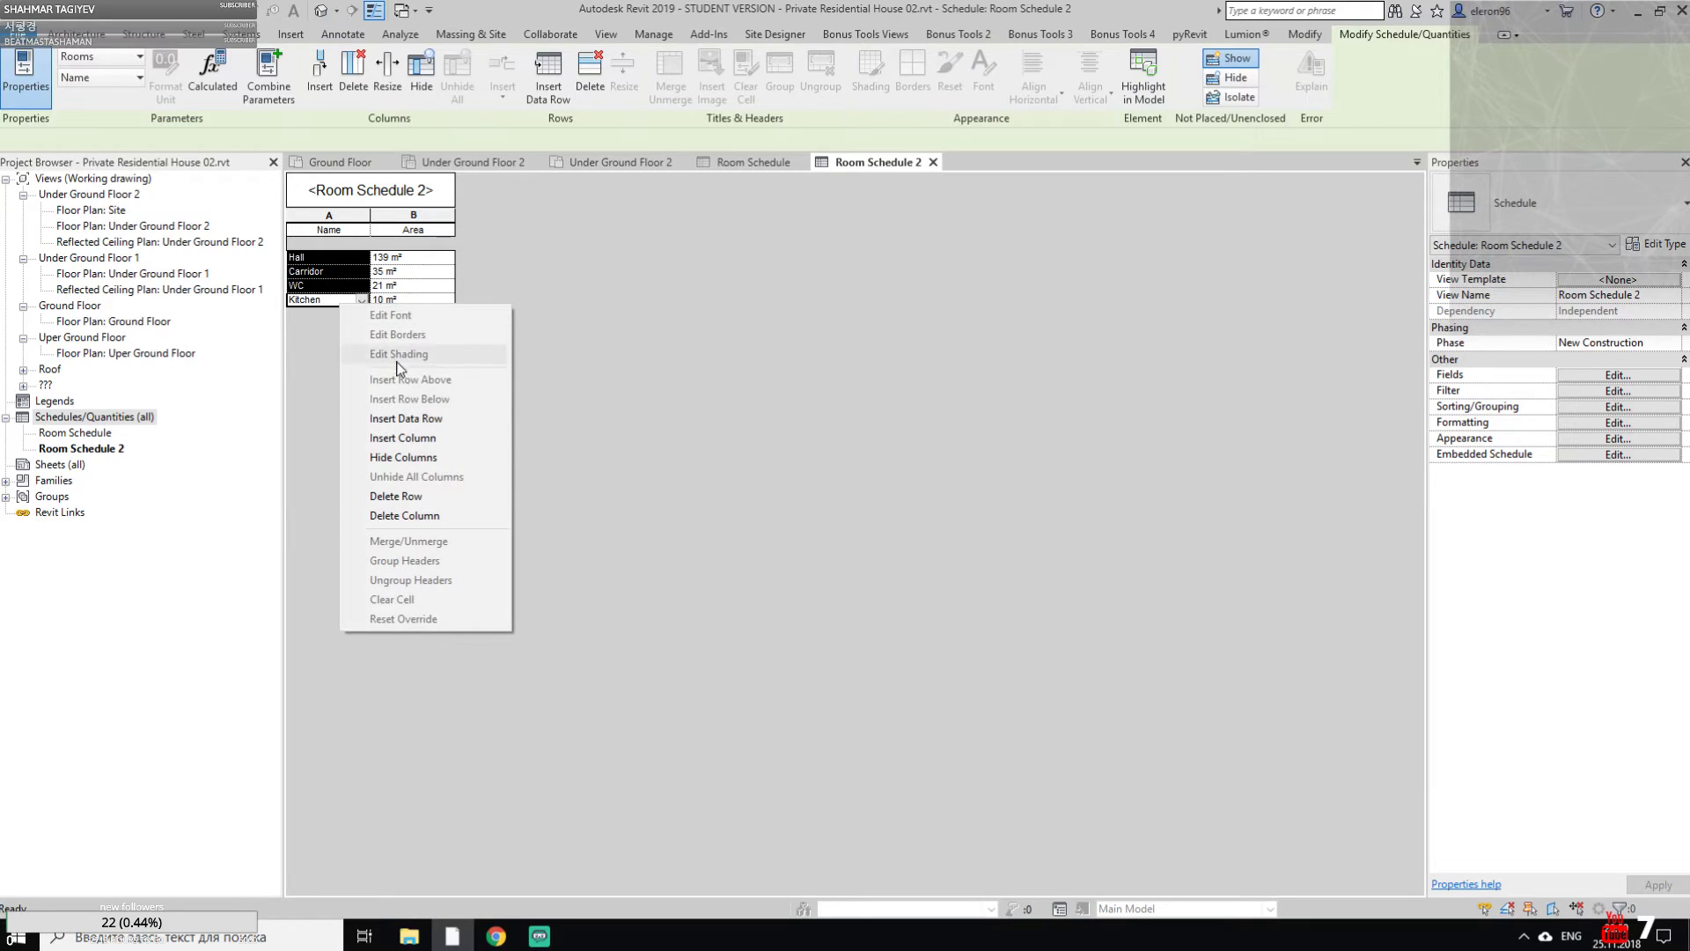
click(397, 498)
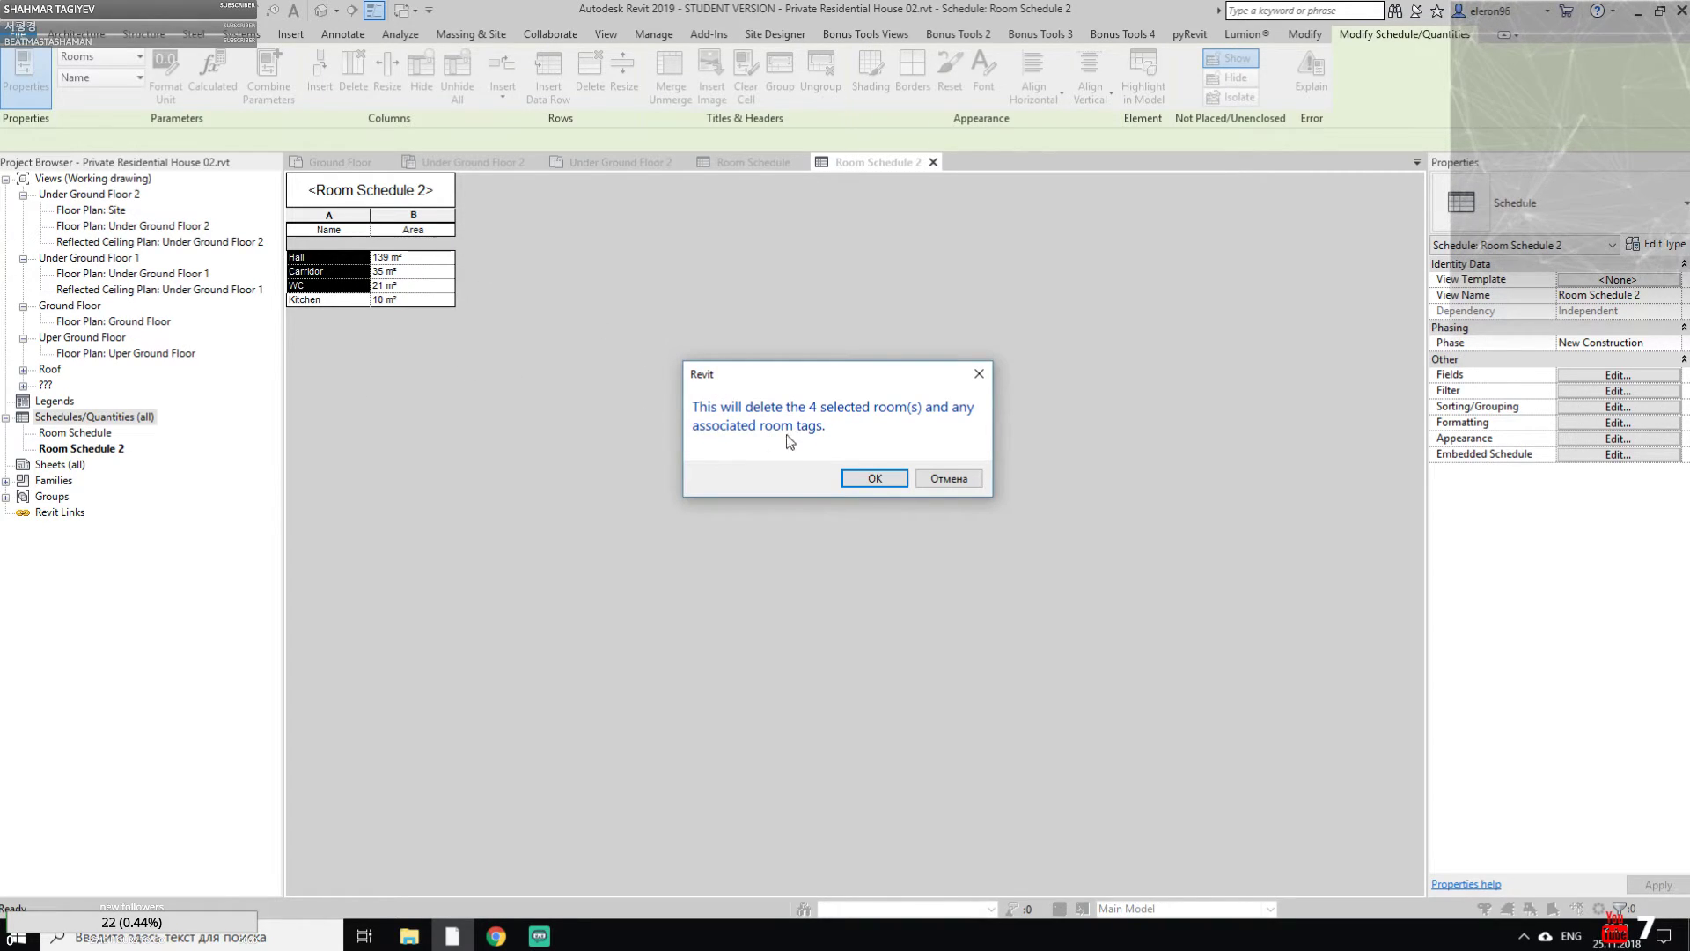
click(870, 482)
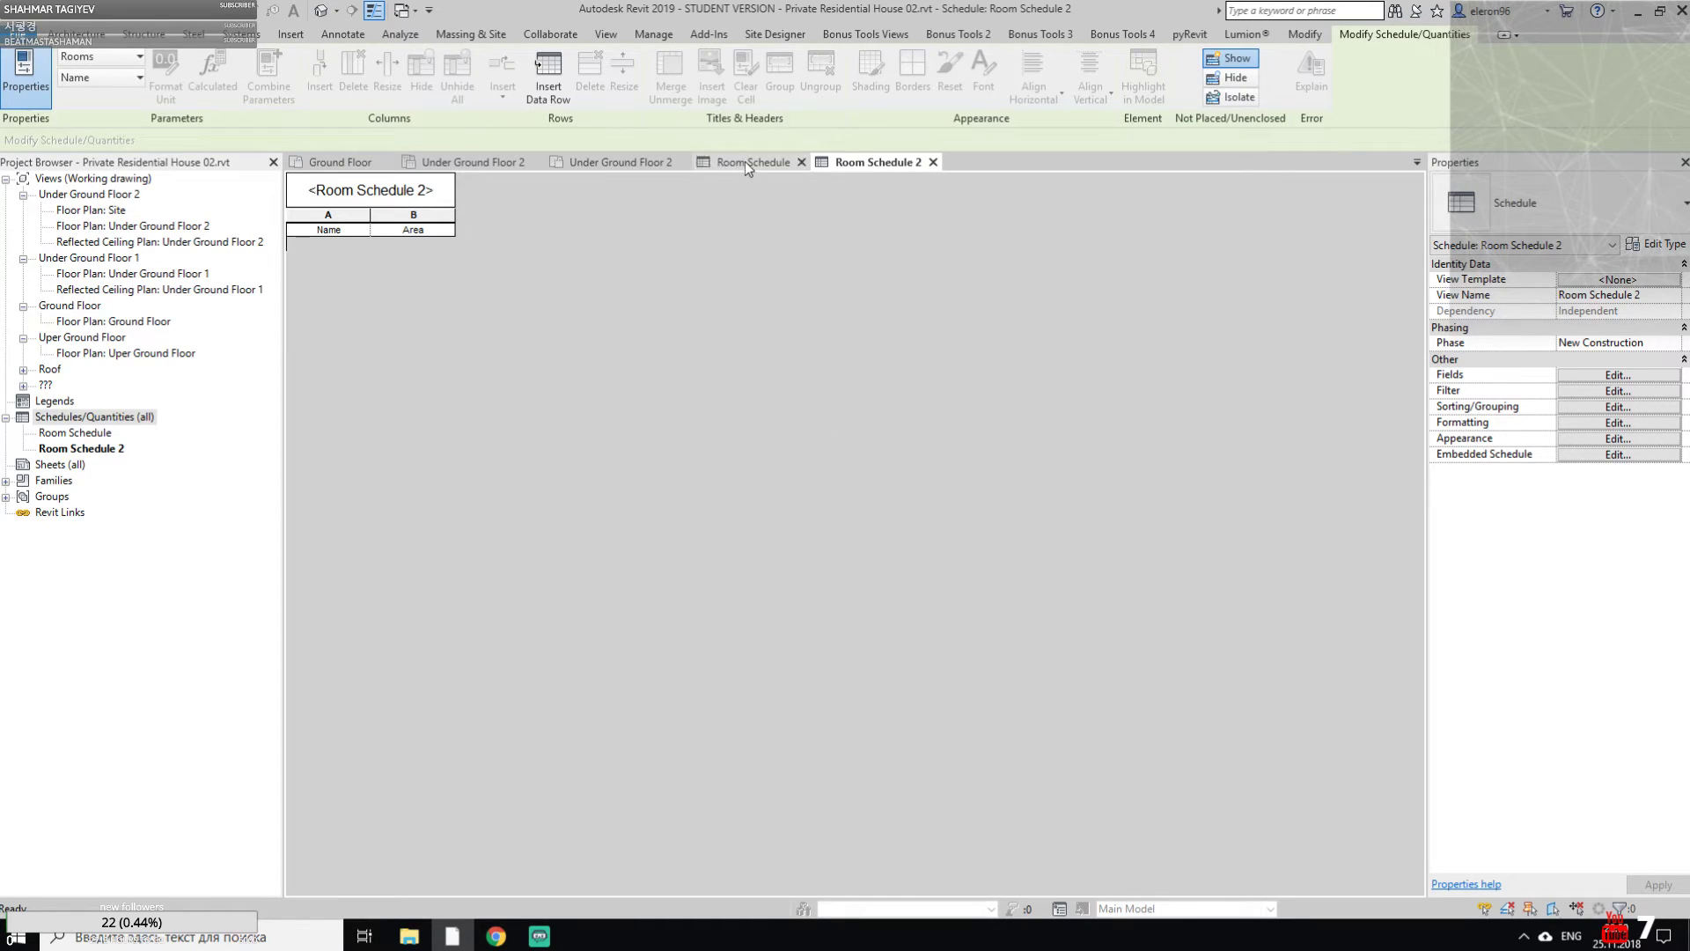
In the Under Ground Floor 2 plan, undo back to before the second schedule was created and delete the restored Kitchen tag
click(595, 169)
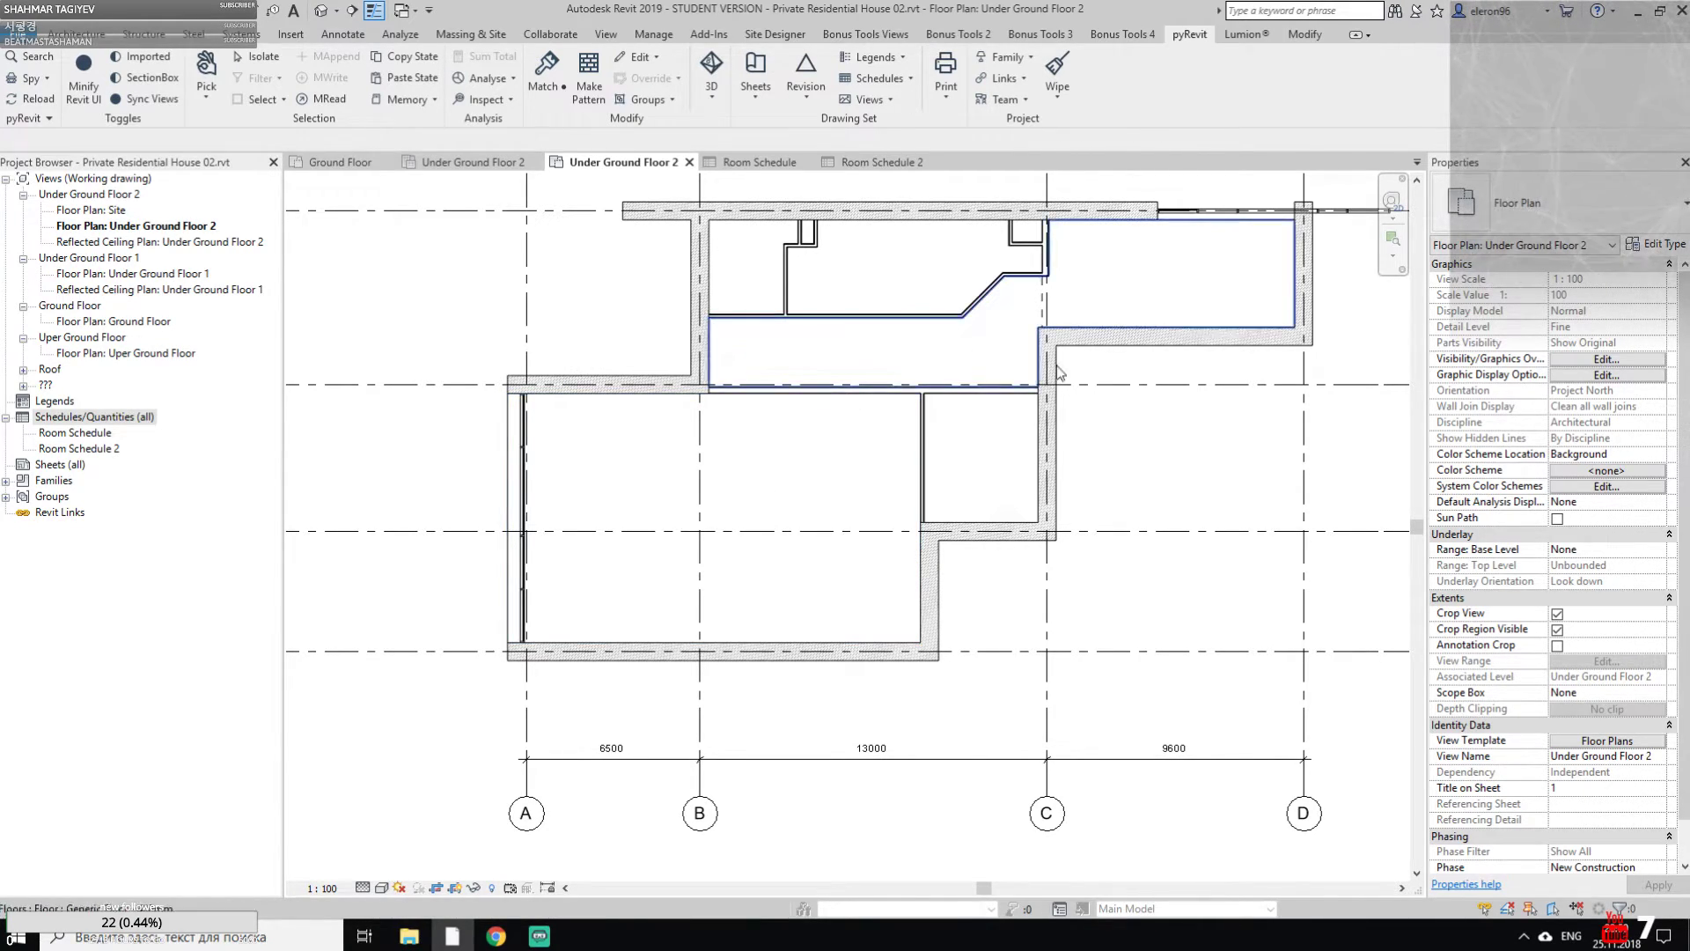
key(ctrl+z)
key(ctrl+z)
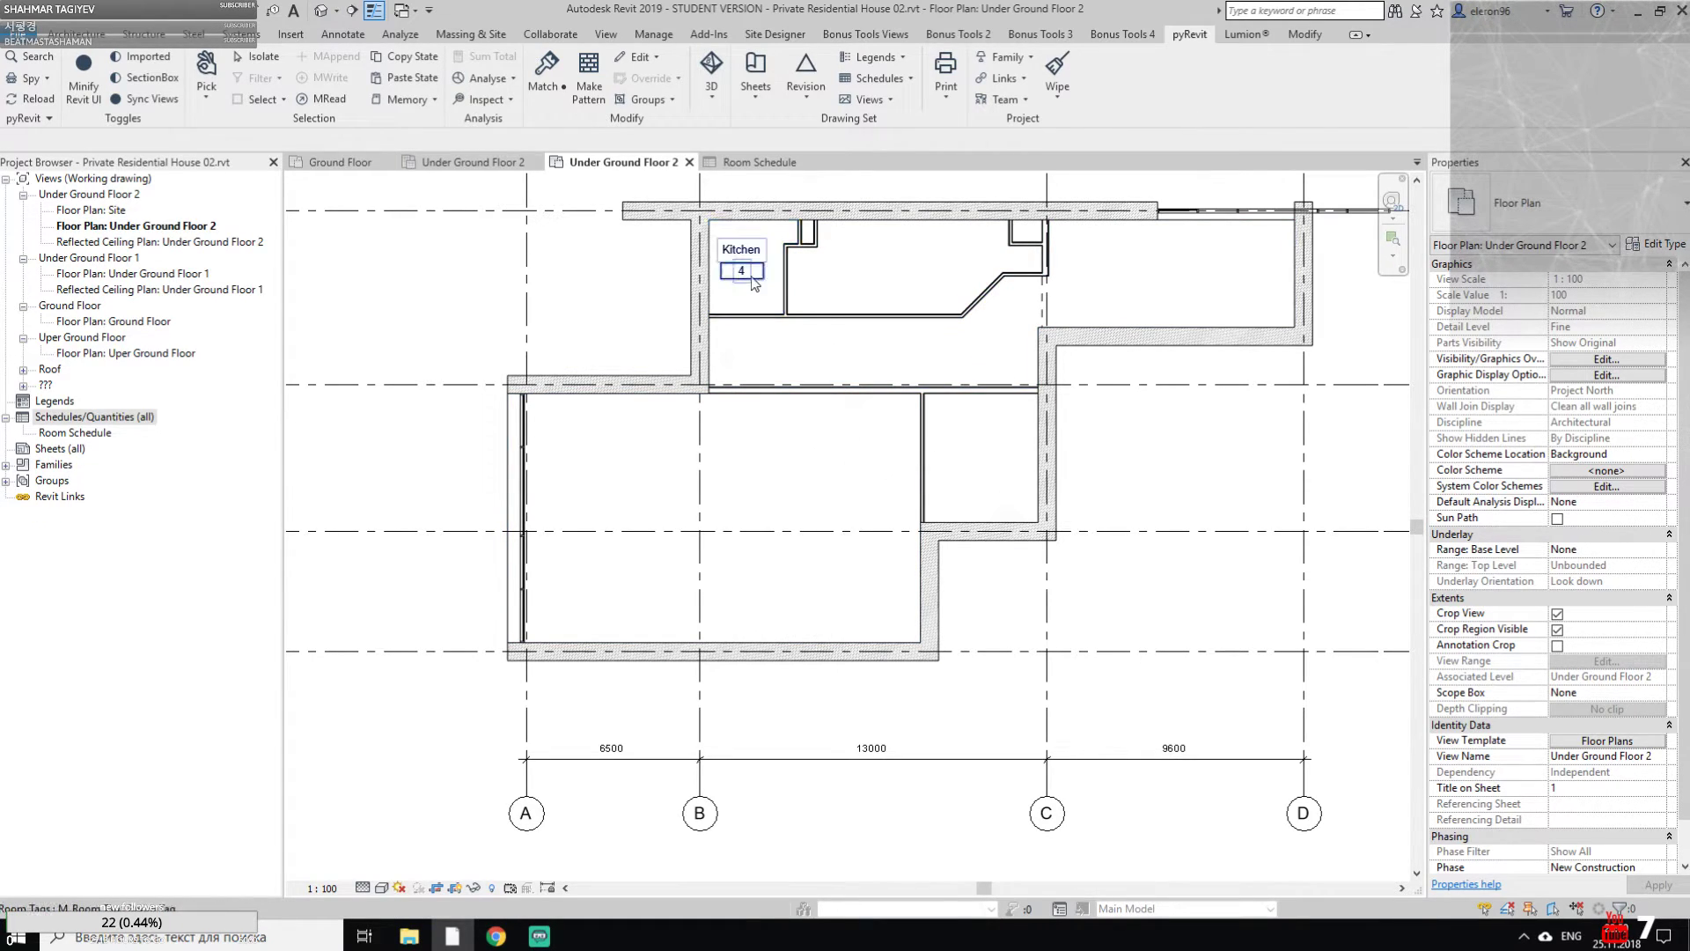
click(752, 280)
key(Delete)
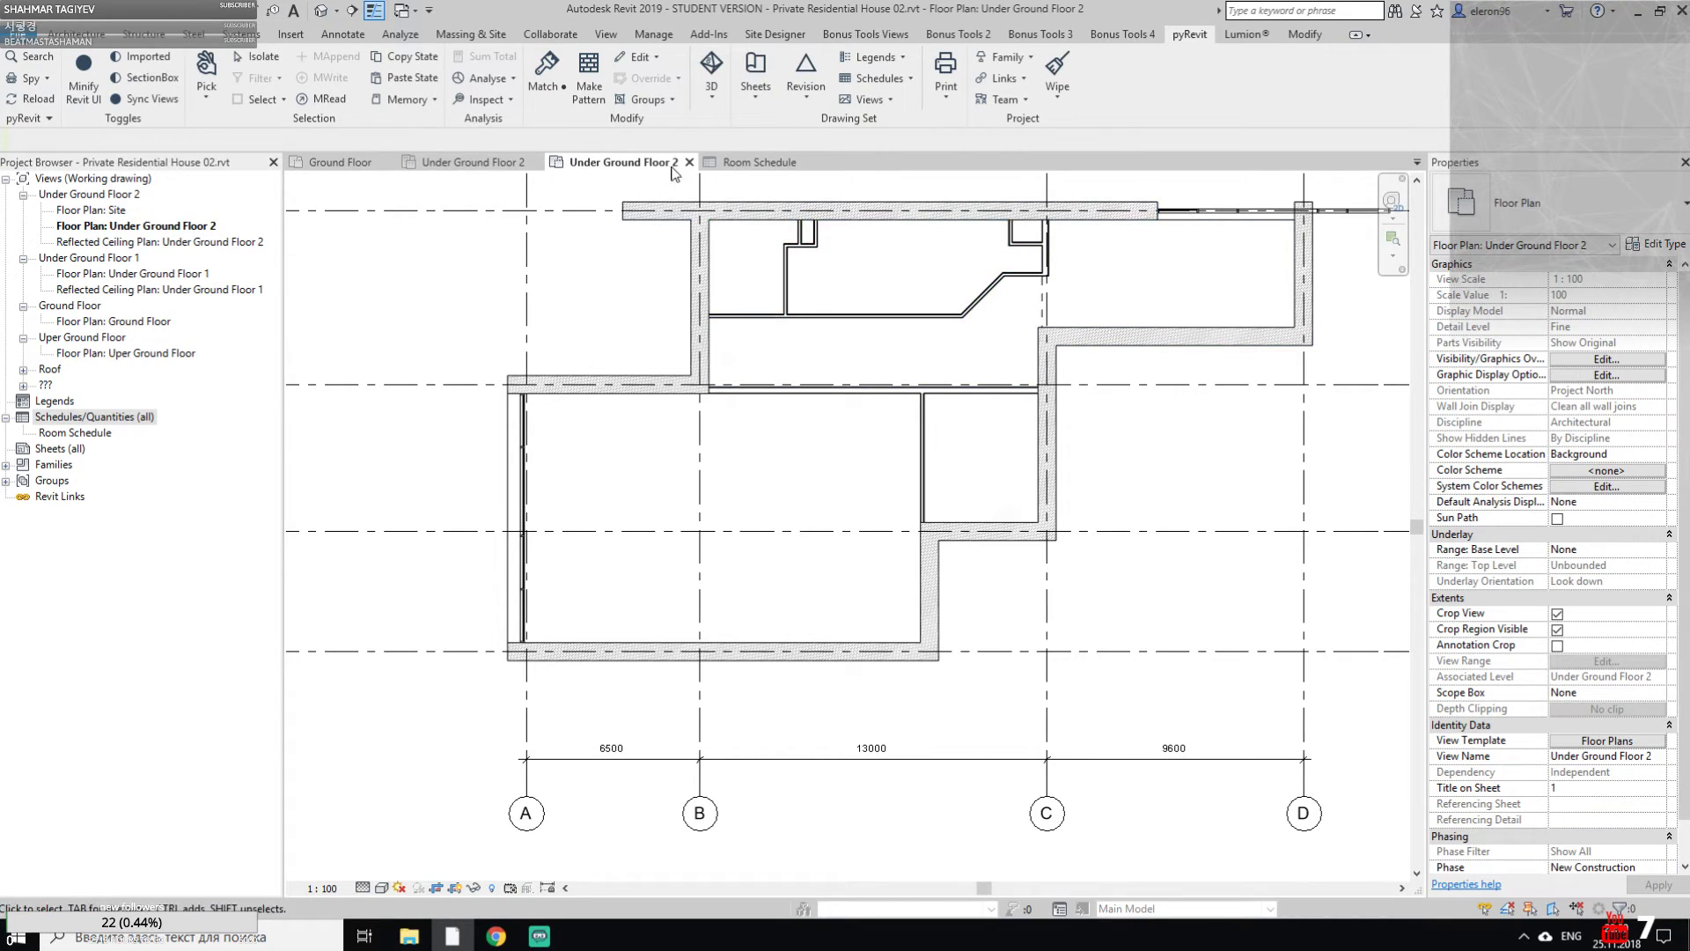
Rename the Hall under Block 1 in the Room Schedule to Big Room
click(748, 166)
click(335, 271)
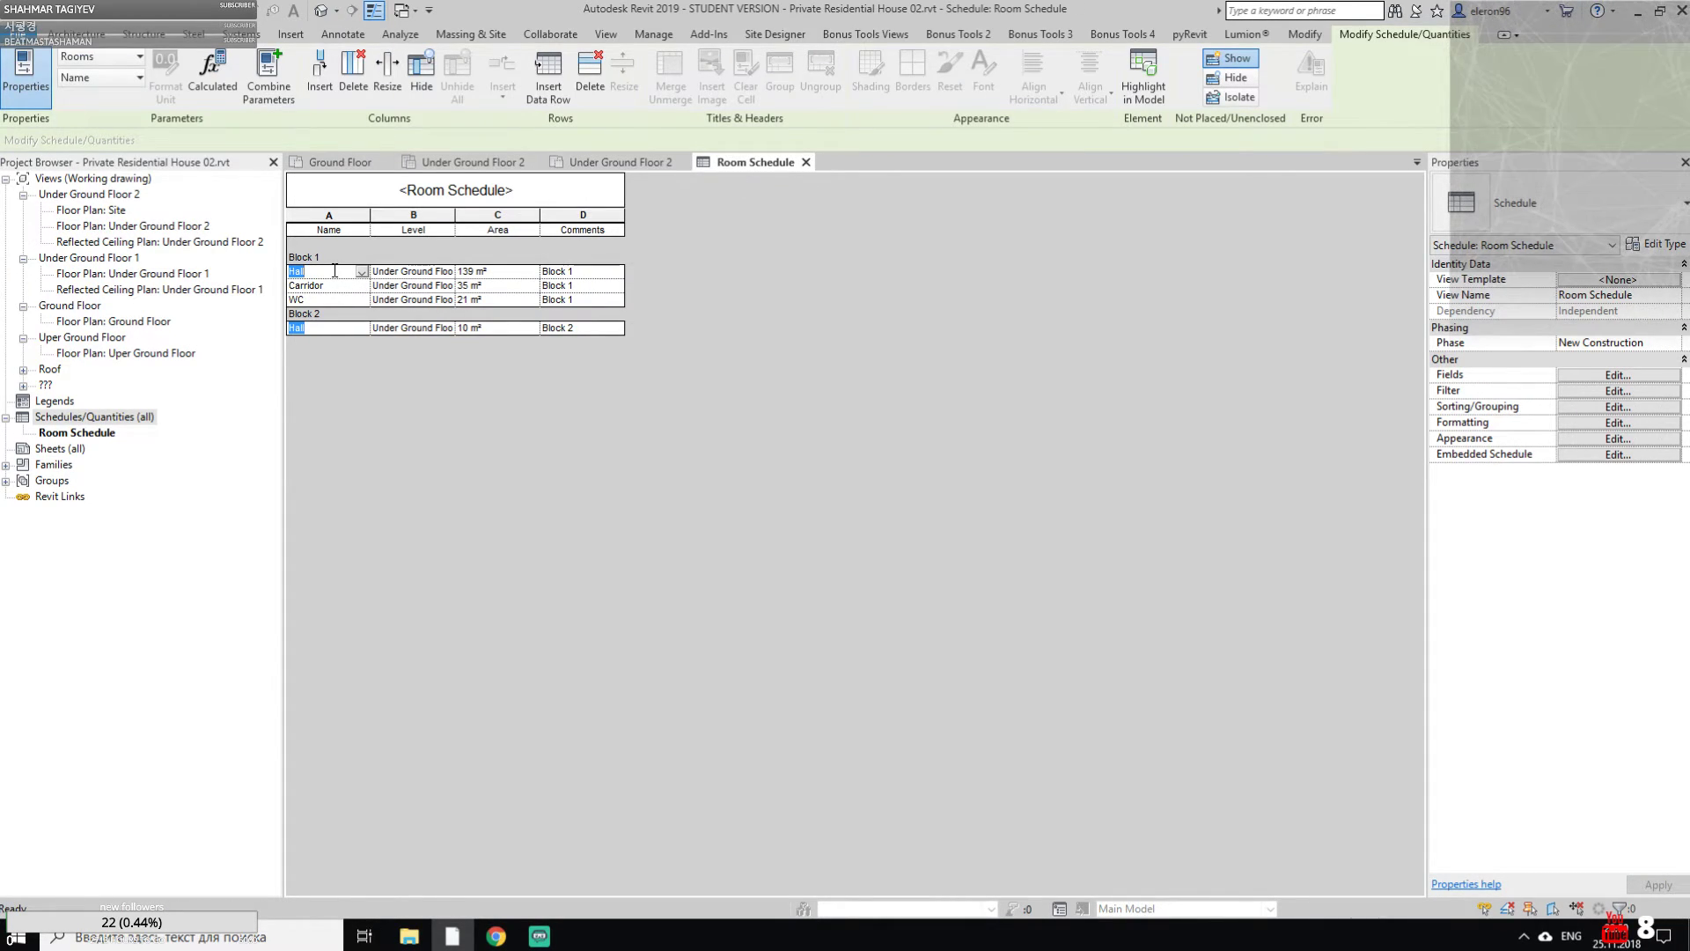
key(BackSpace)
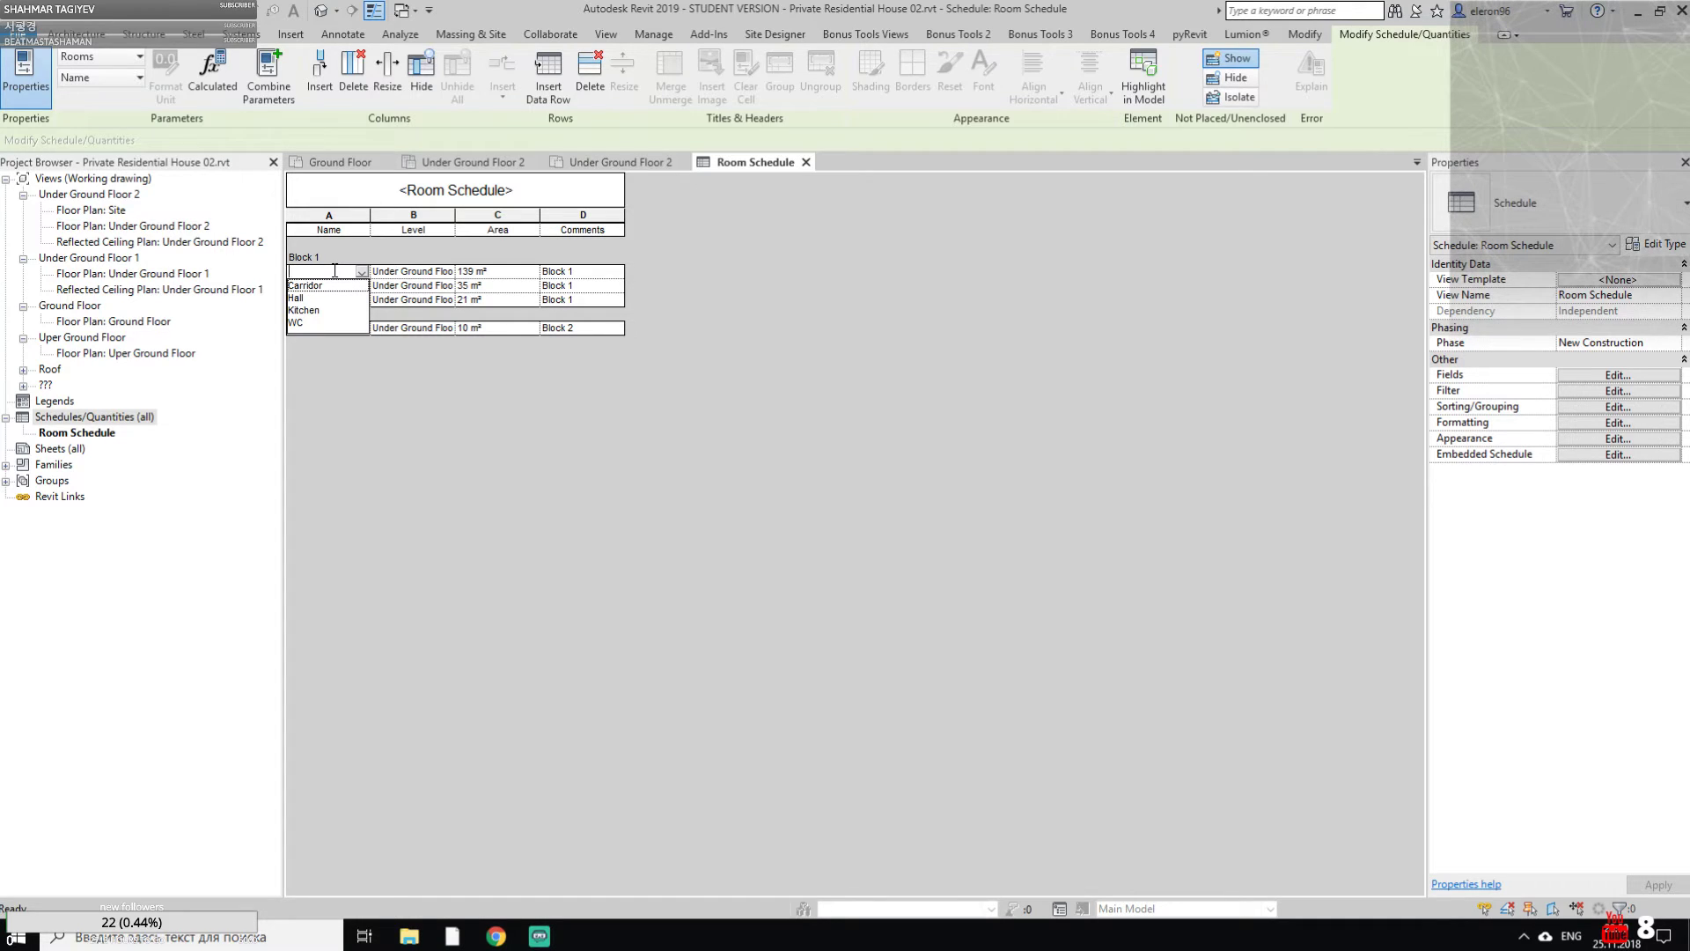
text(Big Room)
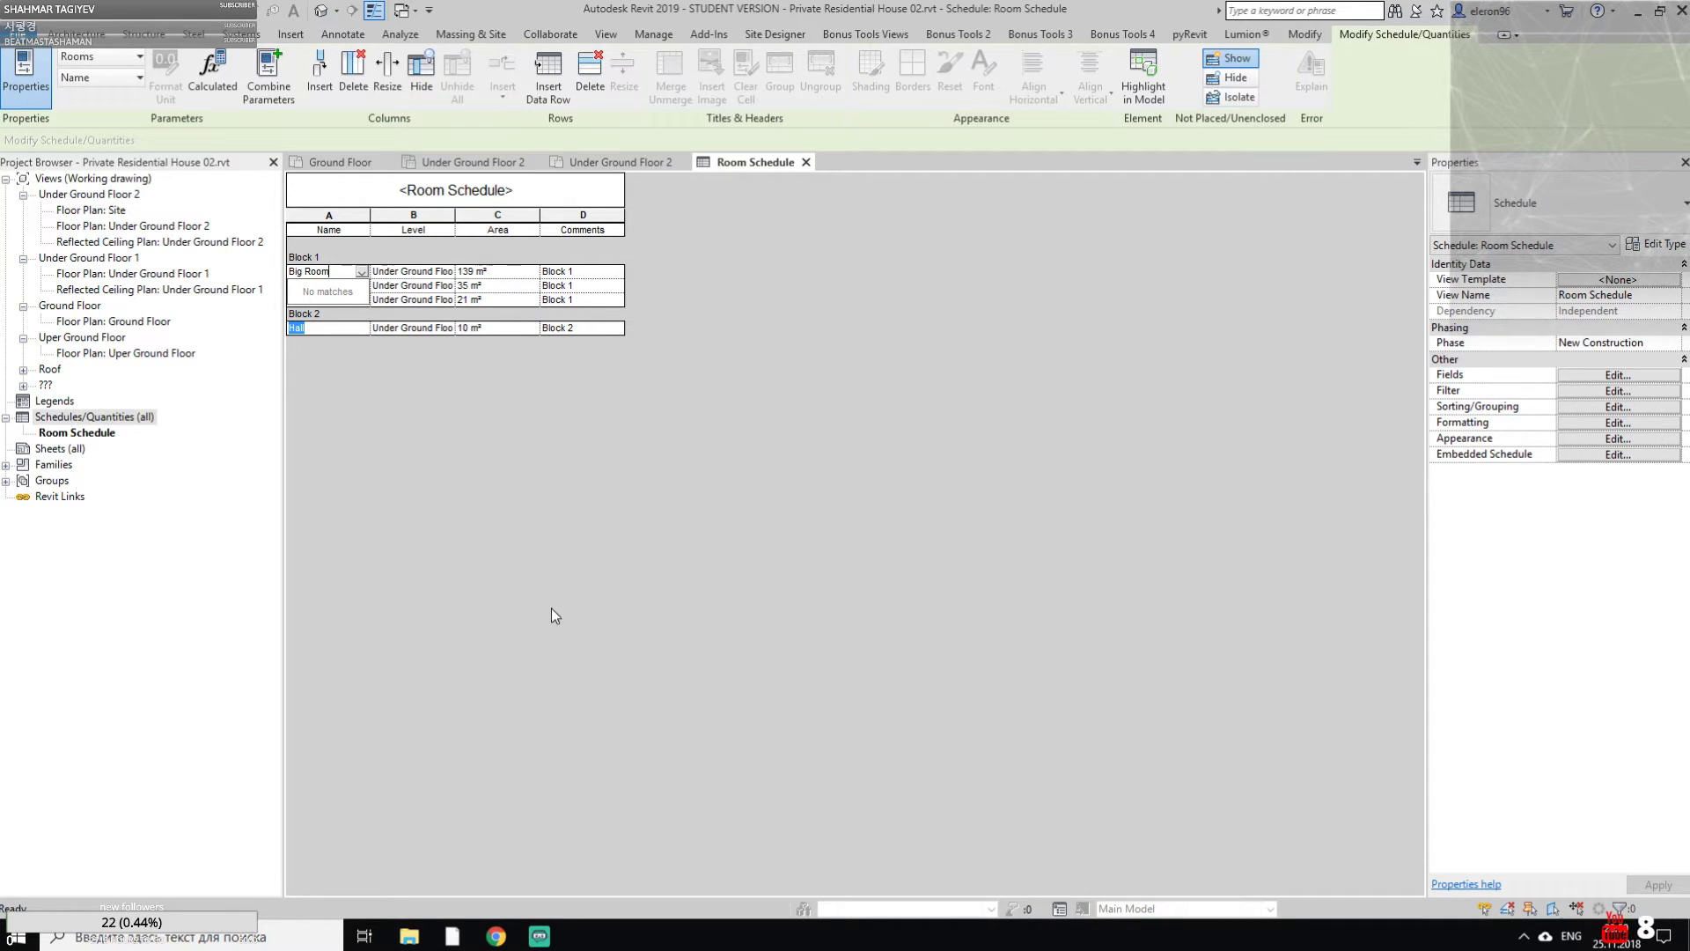
click(606, 623)
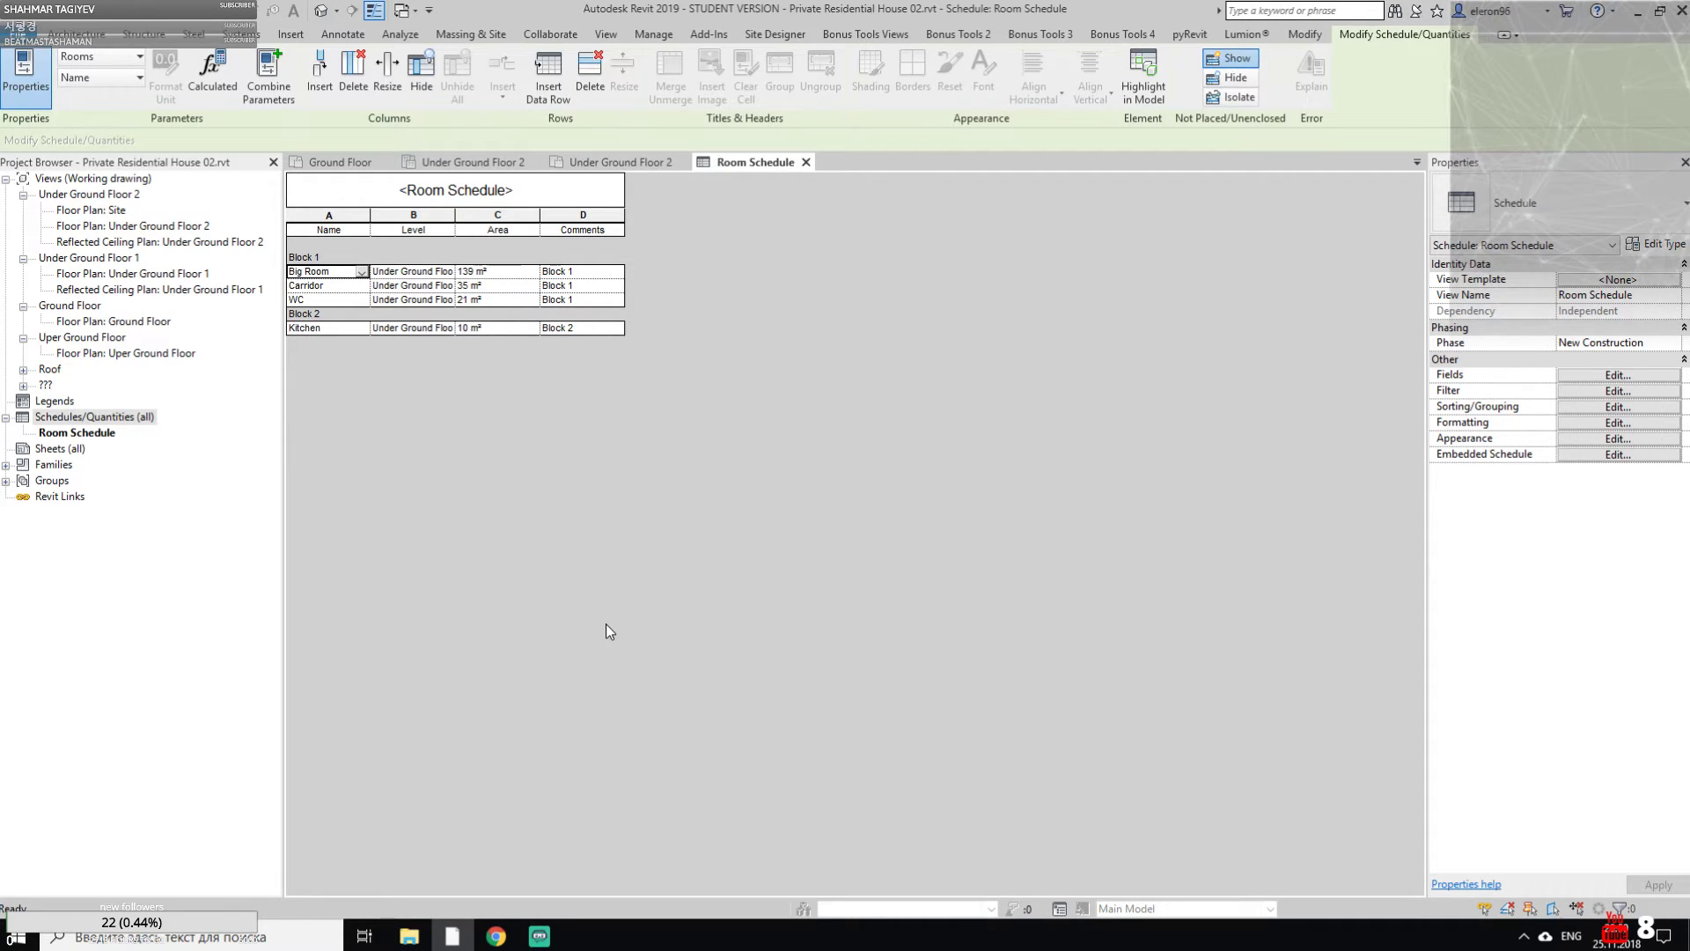
Tag the Big Room, WC, Carridor and Kitchen rooms in the Under Ground Floor 2 floor plan with Tag Room
click(620, 163)
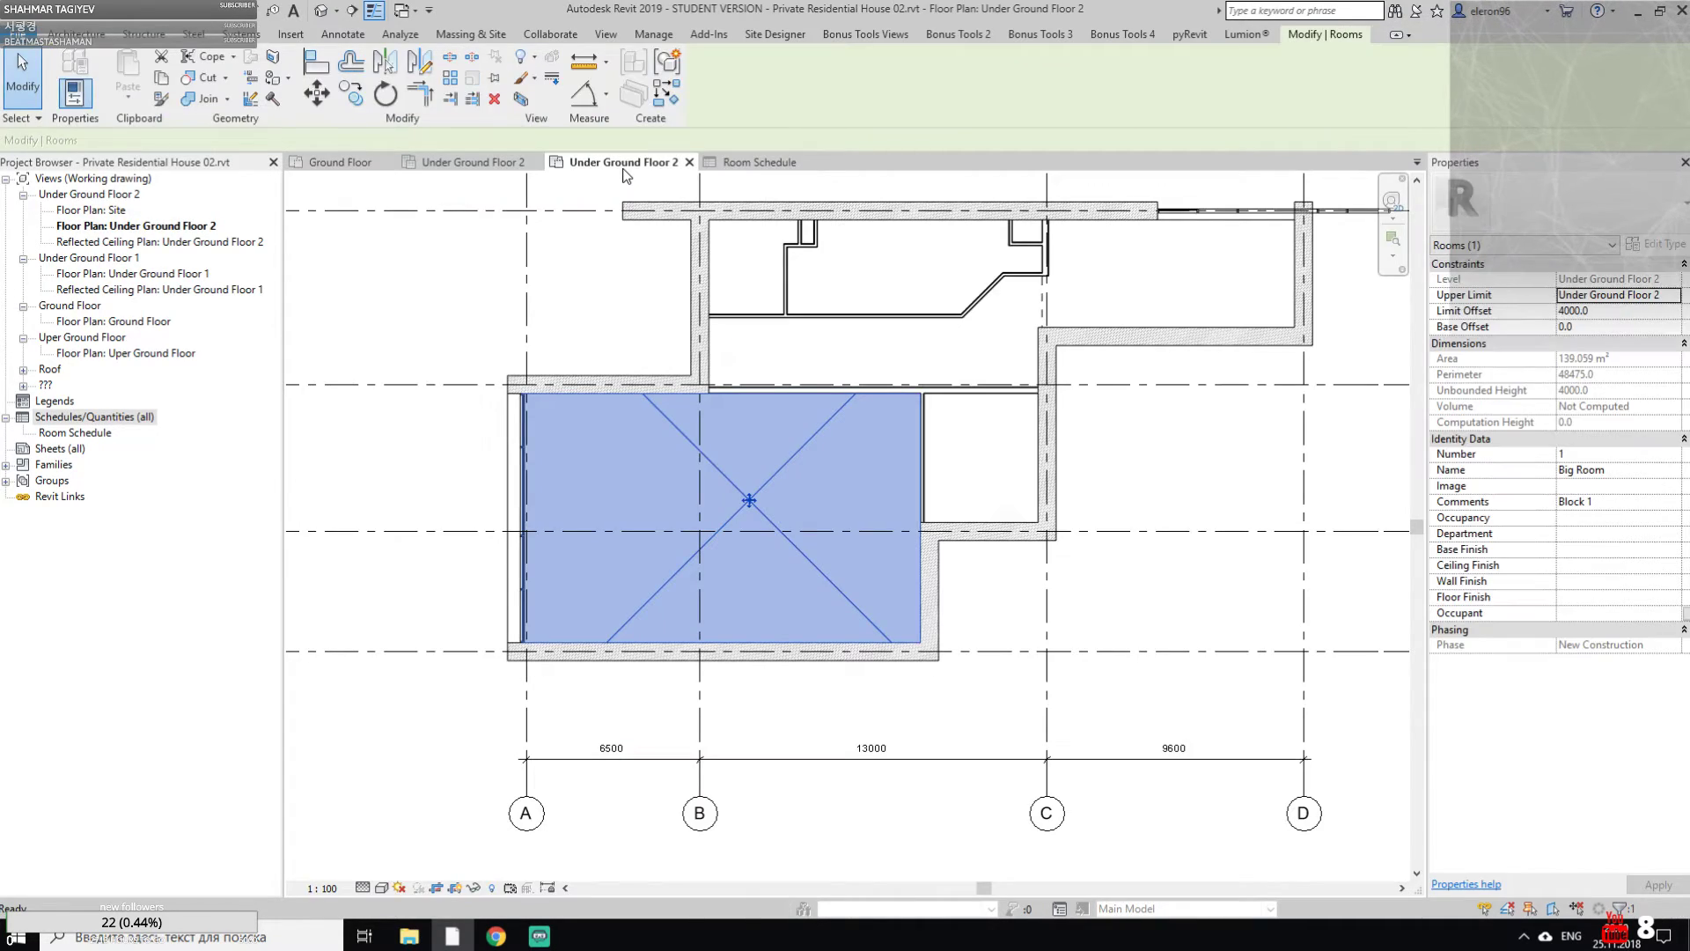
click(76, 33)
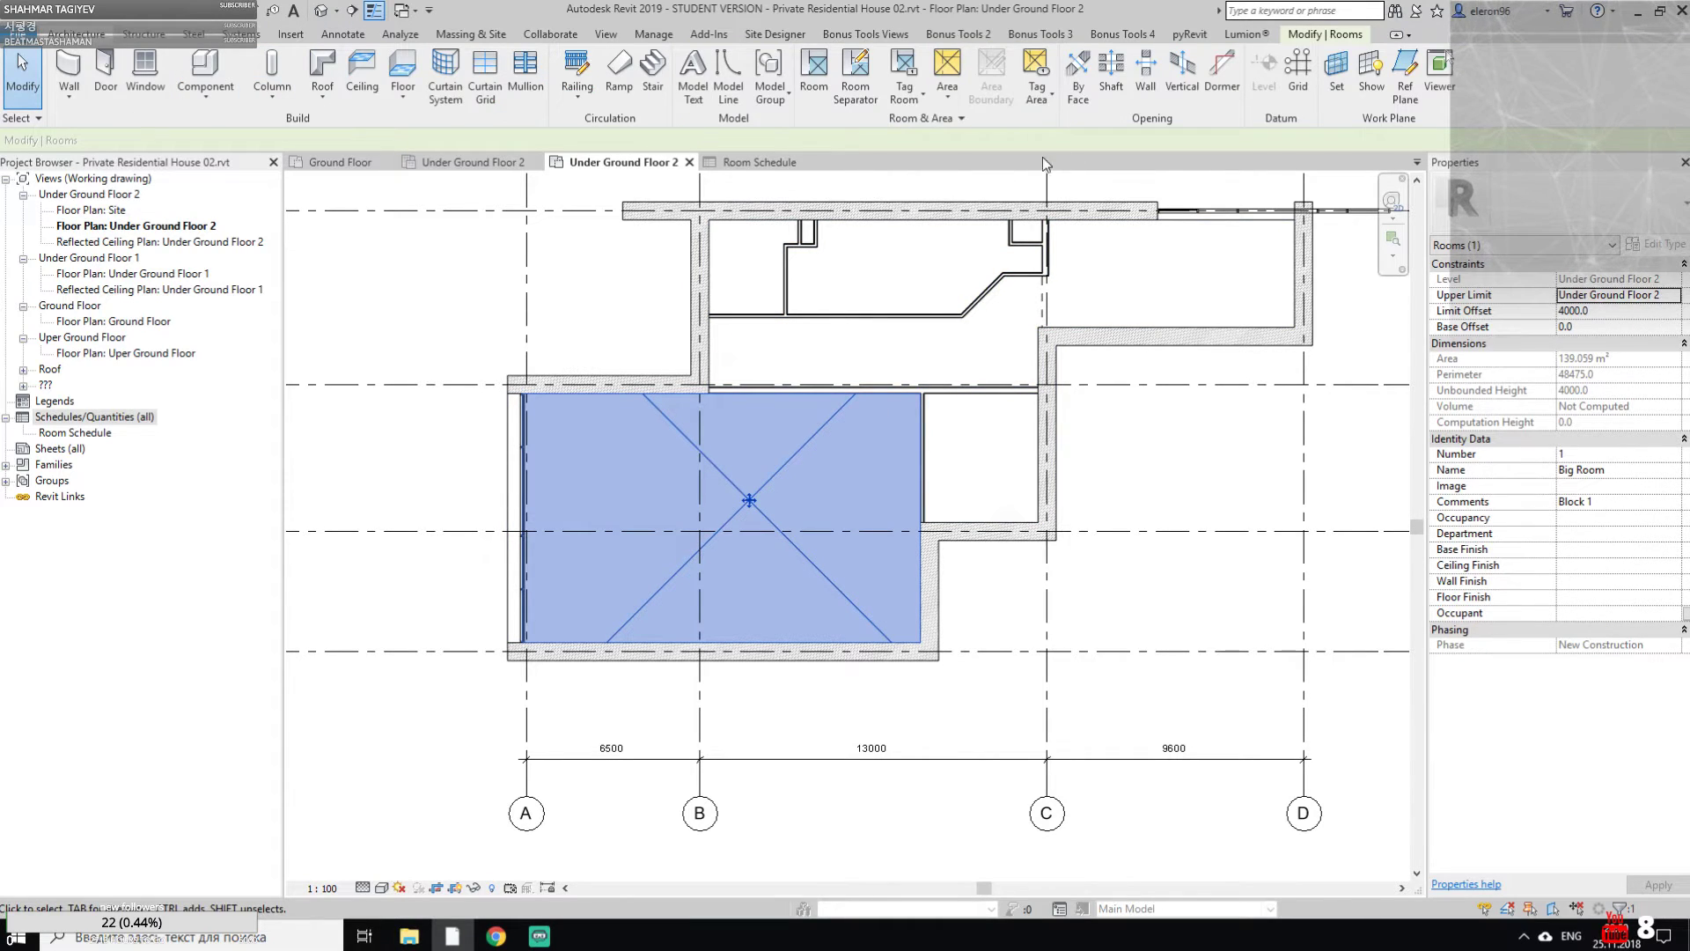
click(859, 57)
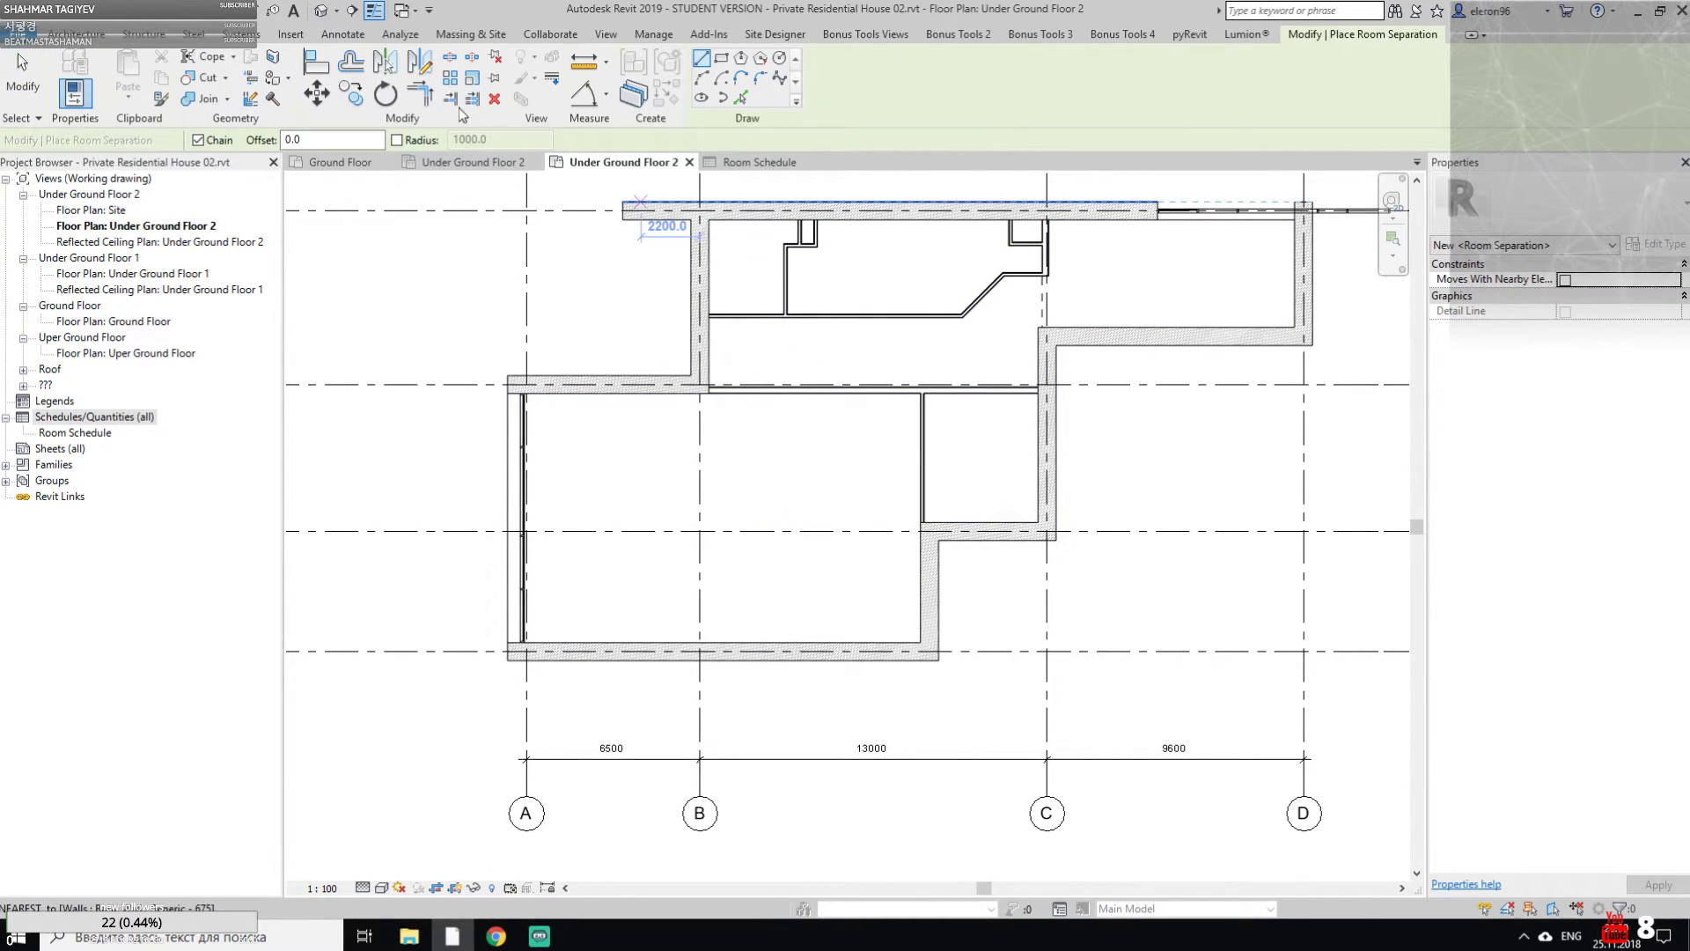
click(77, 33)
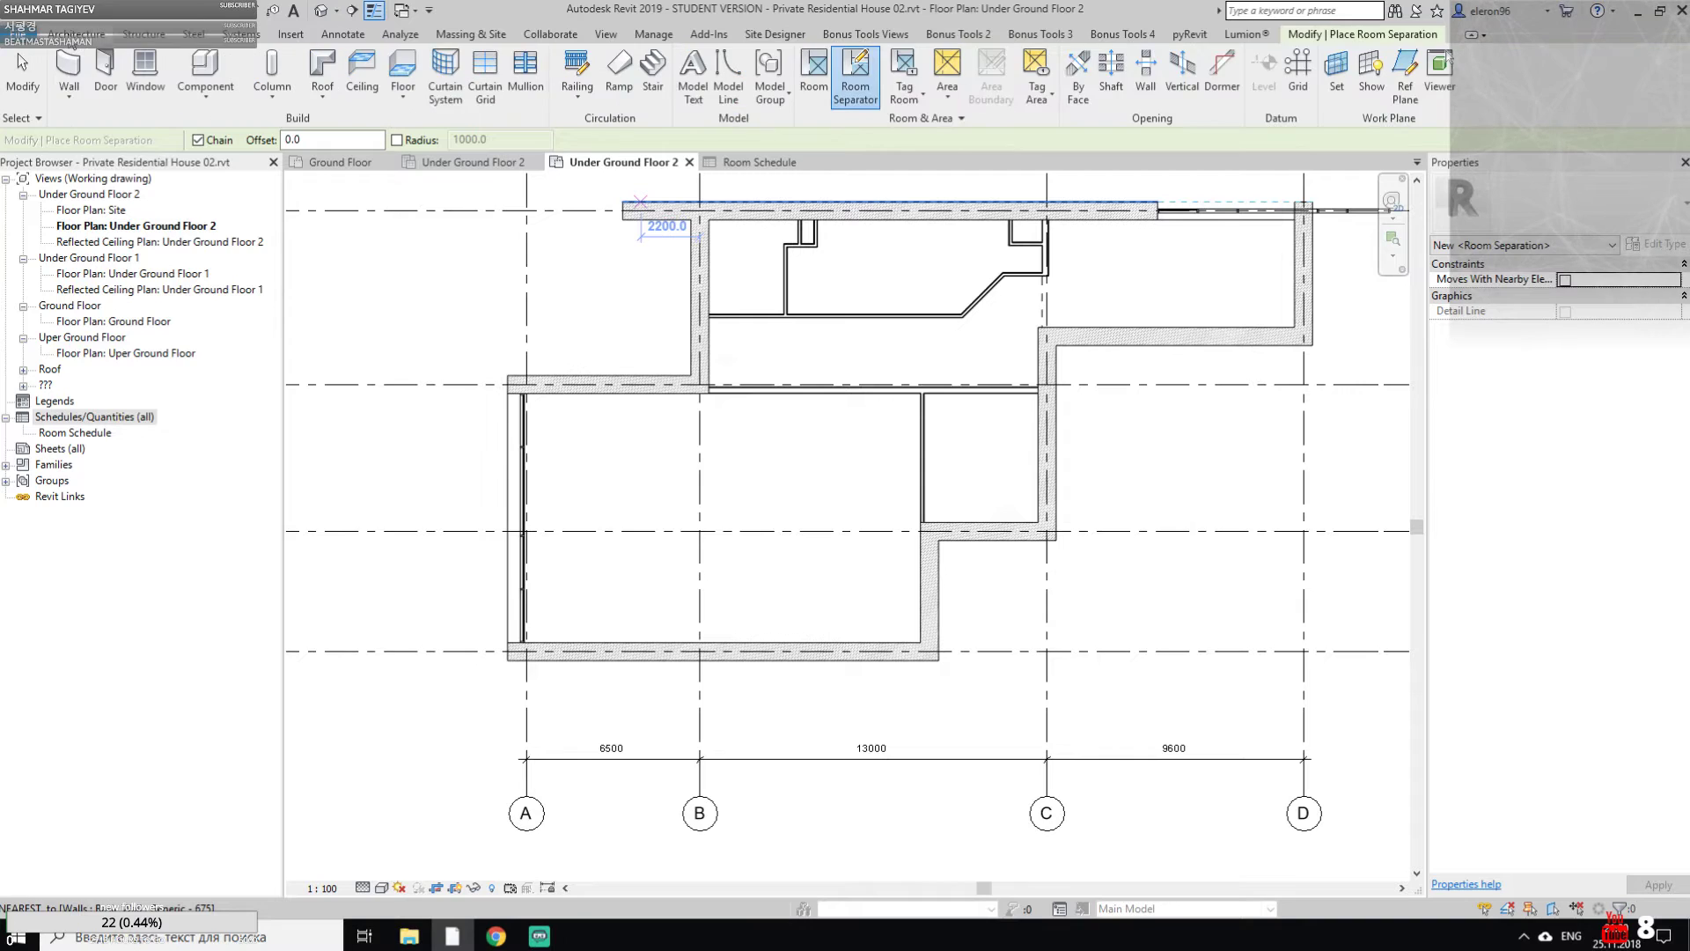
click(905, 75)
click(749, 479)
click(987, 455)
click(893, 325)
click(753, 270)
key(Escape)
key(Escape)
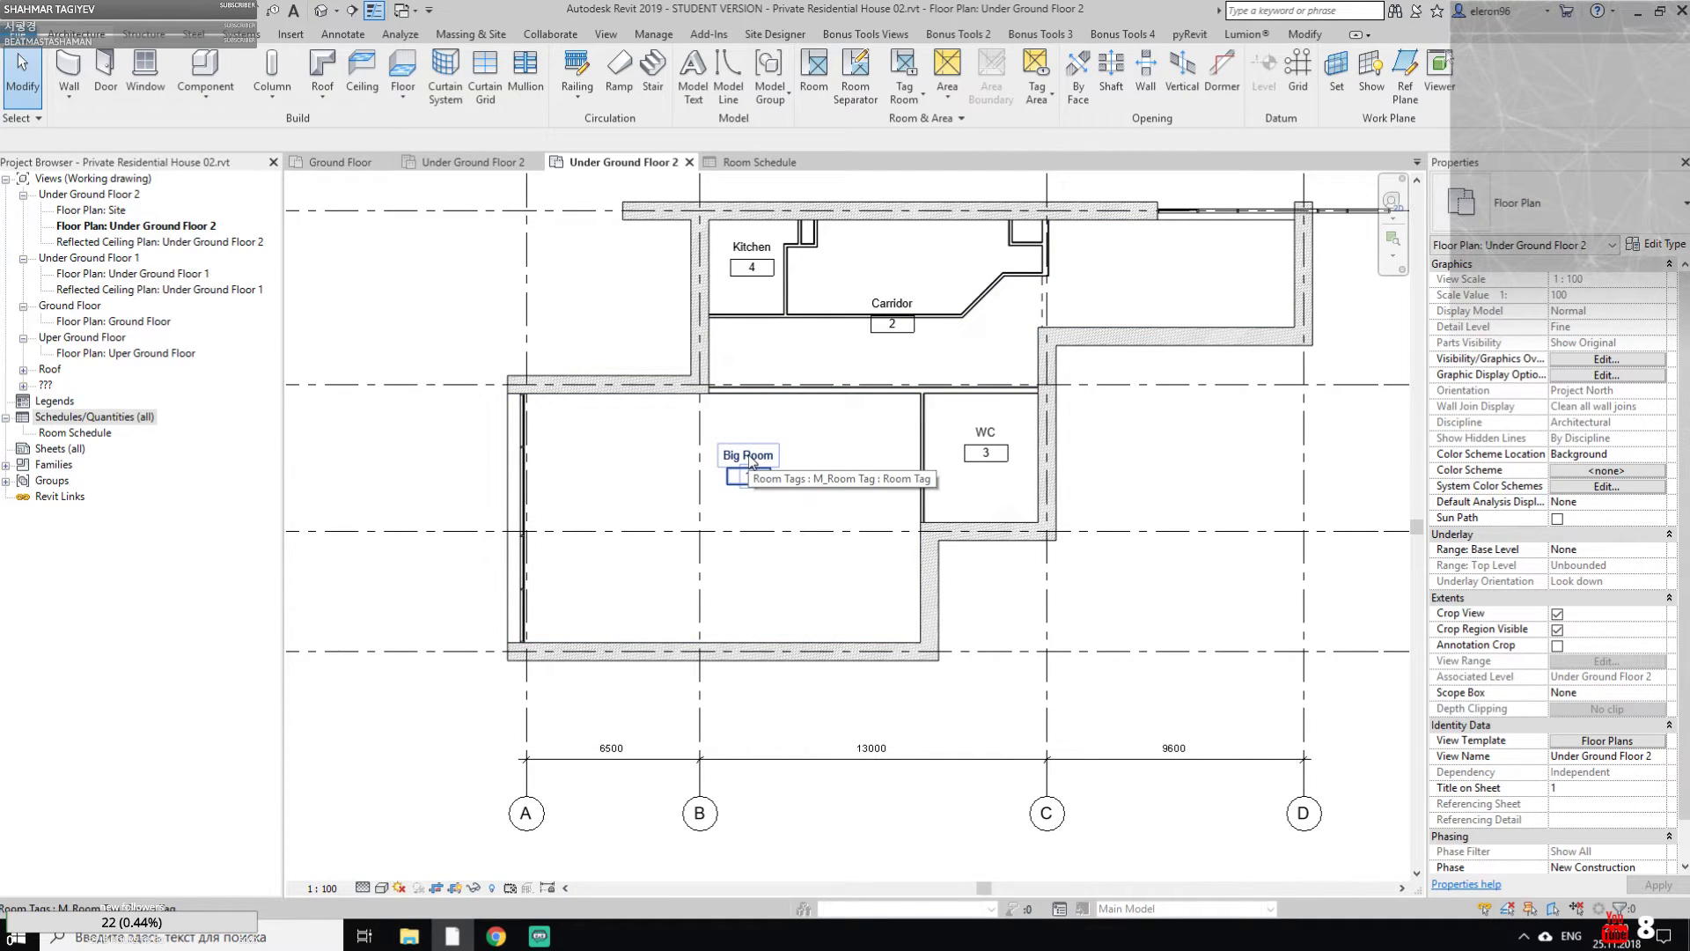
Move the Carridor room tag down off the partition wall into the middle of the corridor
click(907, 320)
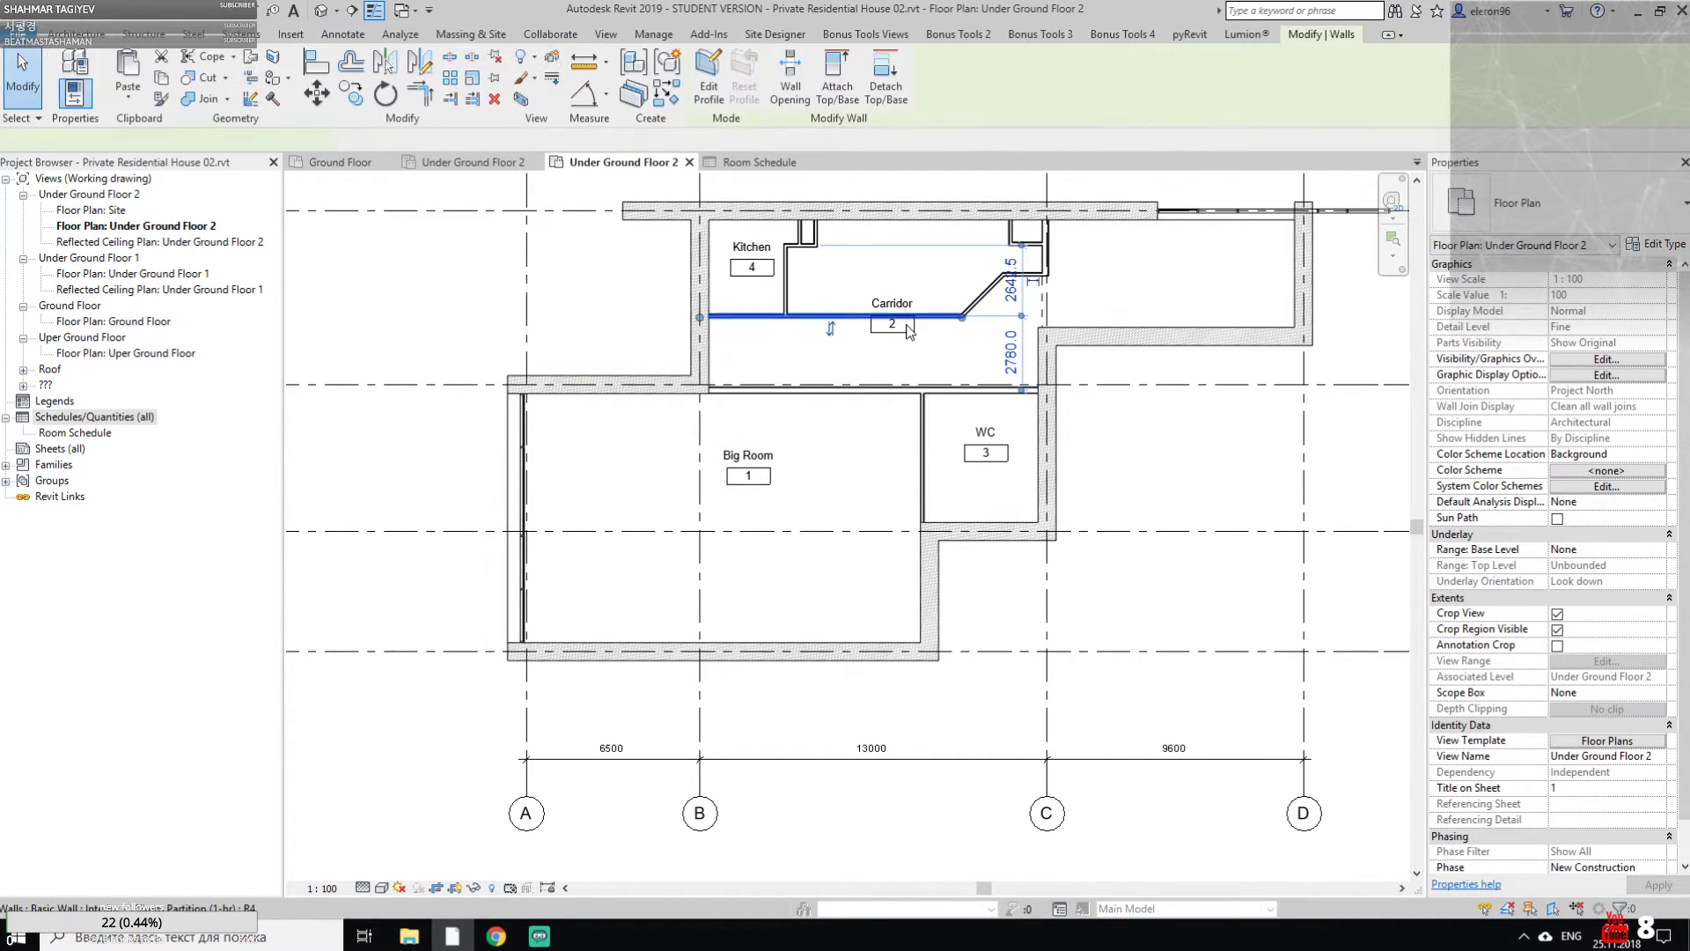
key(Escape)
click(907, 328)
drag(911, 334, 917, 356)
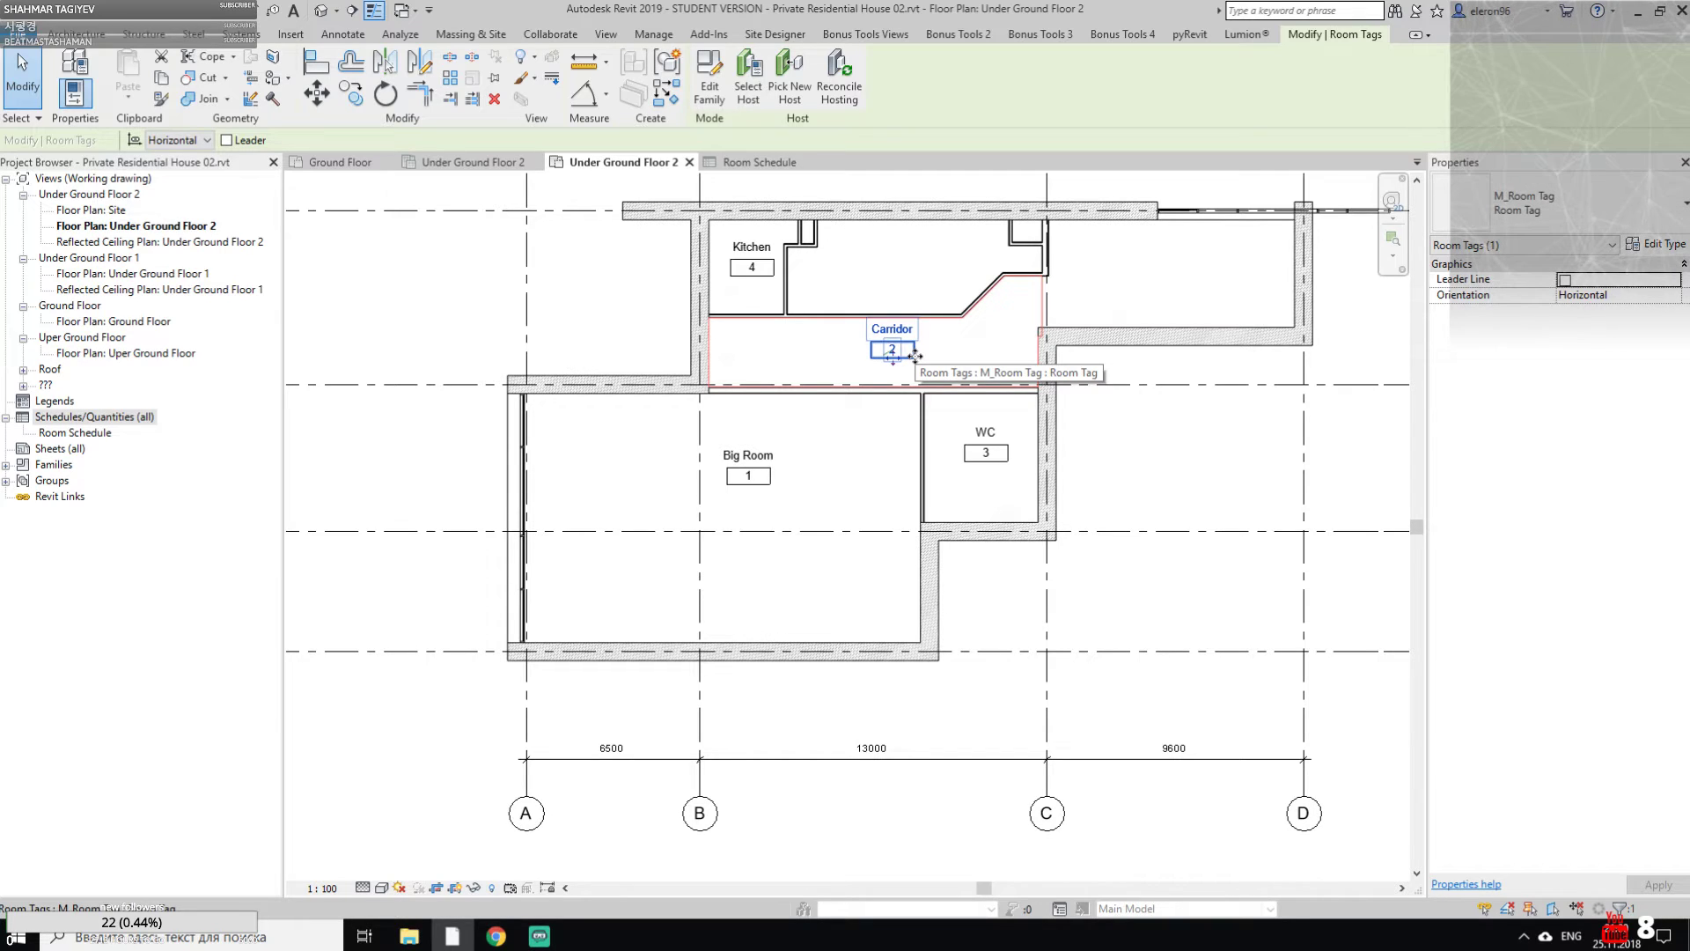
key(Escape)
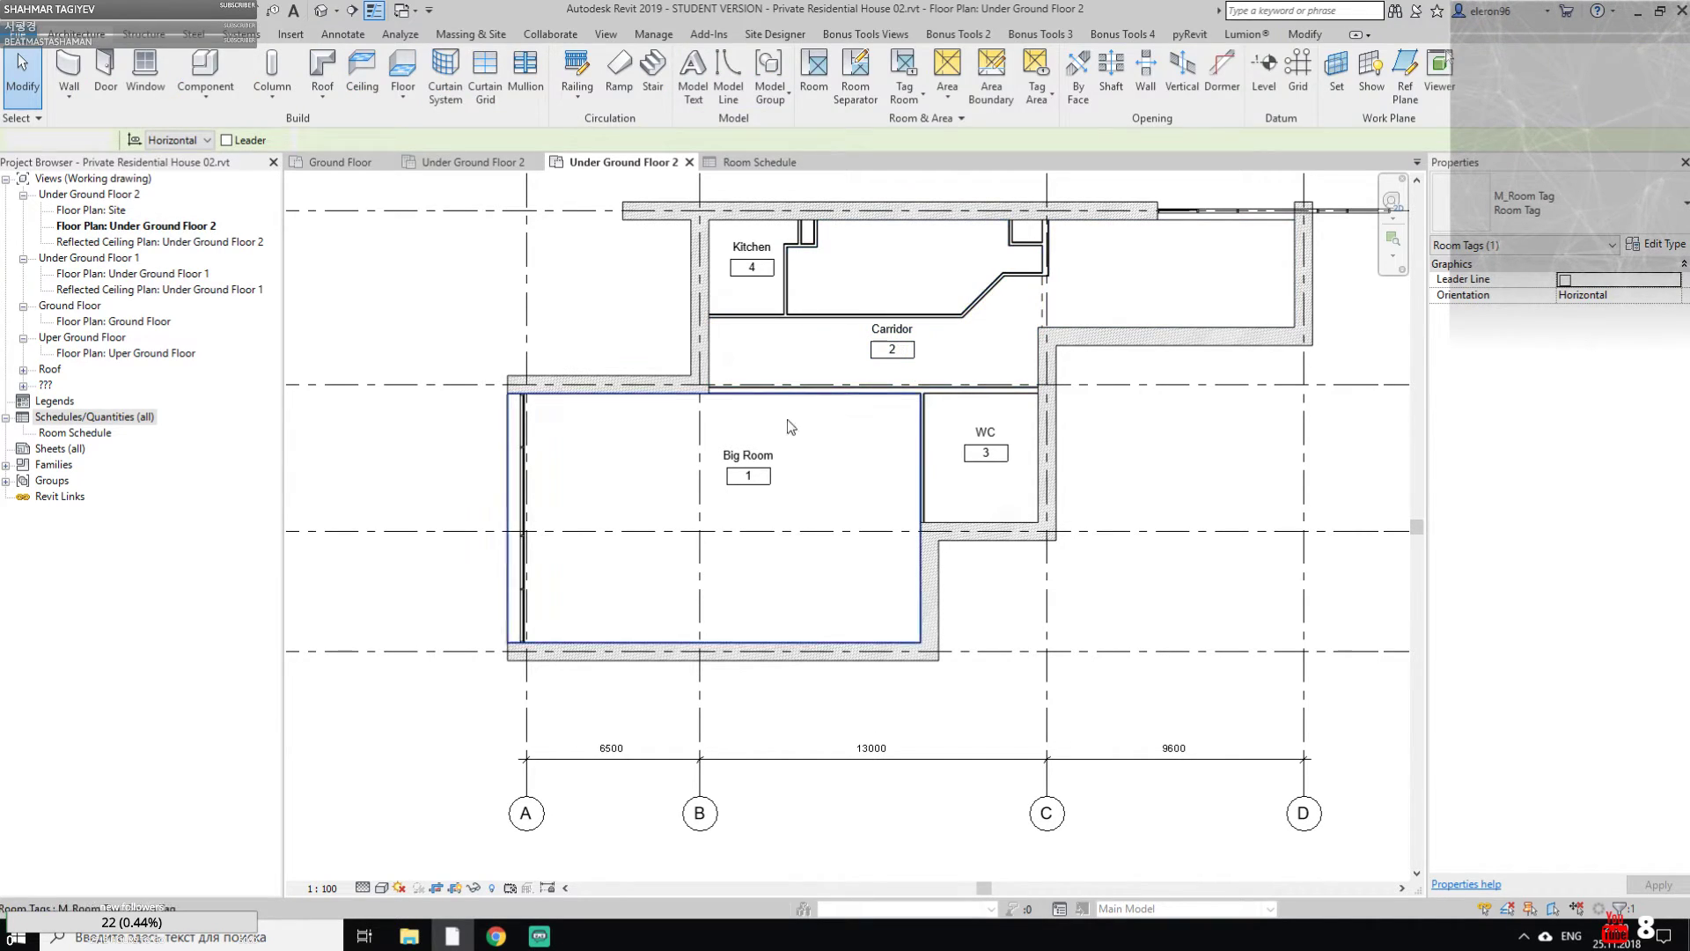
Rename the Big Room under Block 1 in the Room Schedule to Master room
double_click(762, 455)
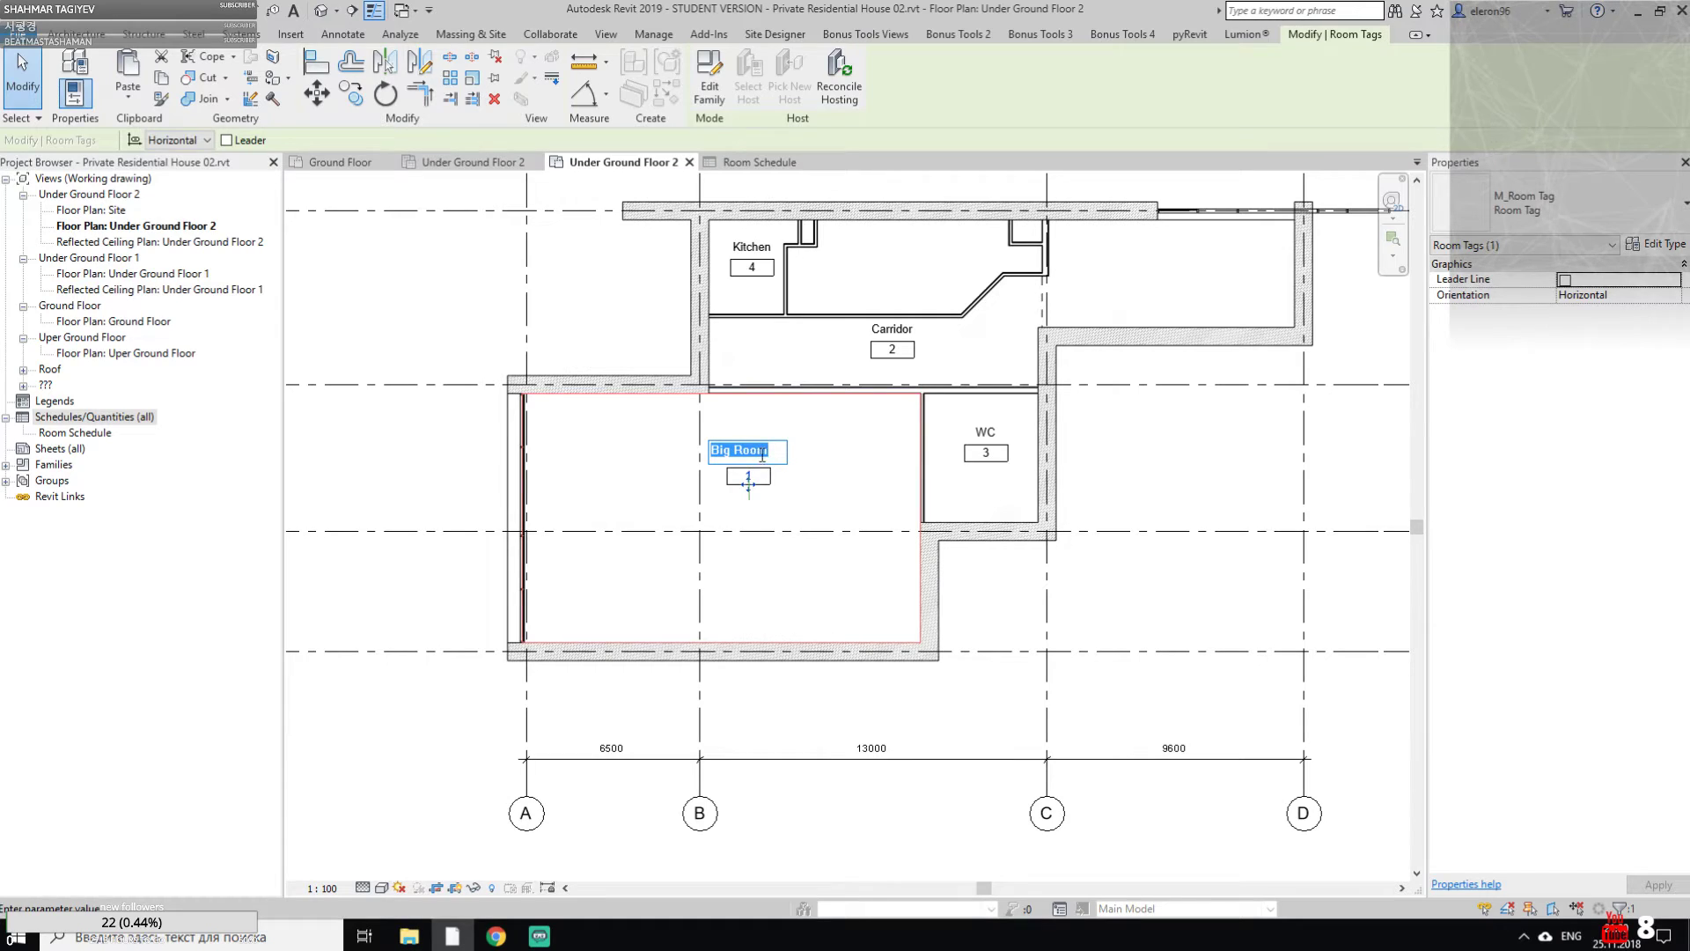
click(759, 162)
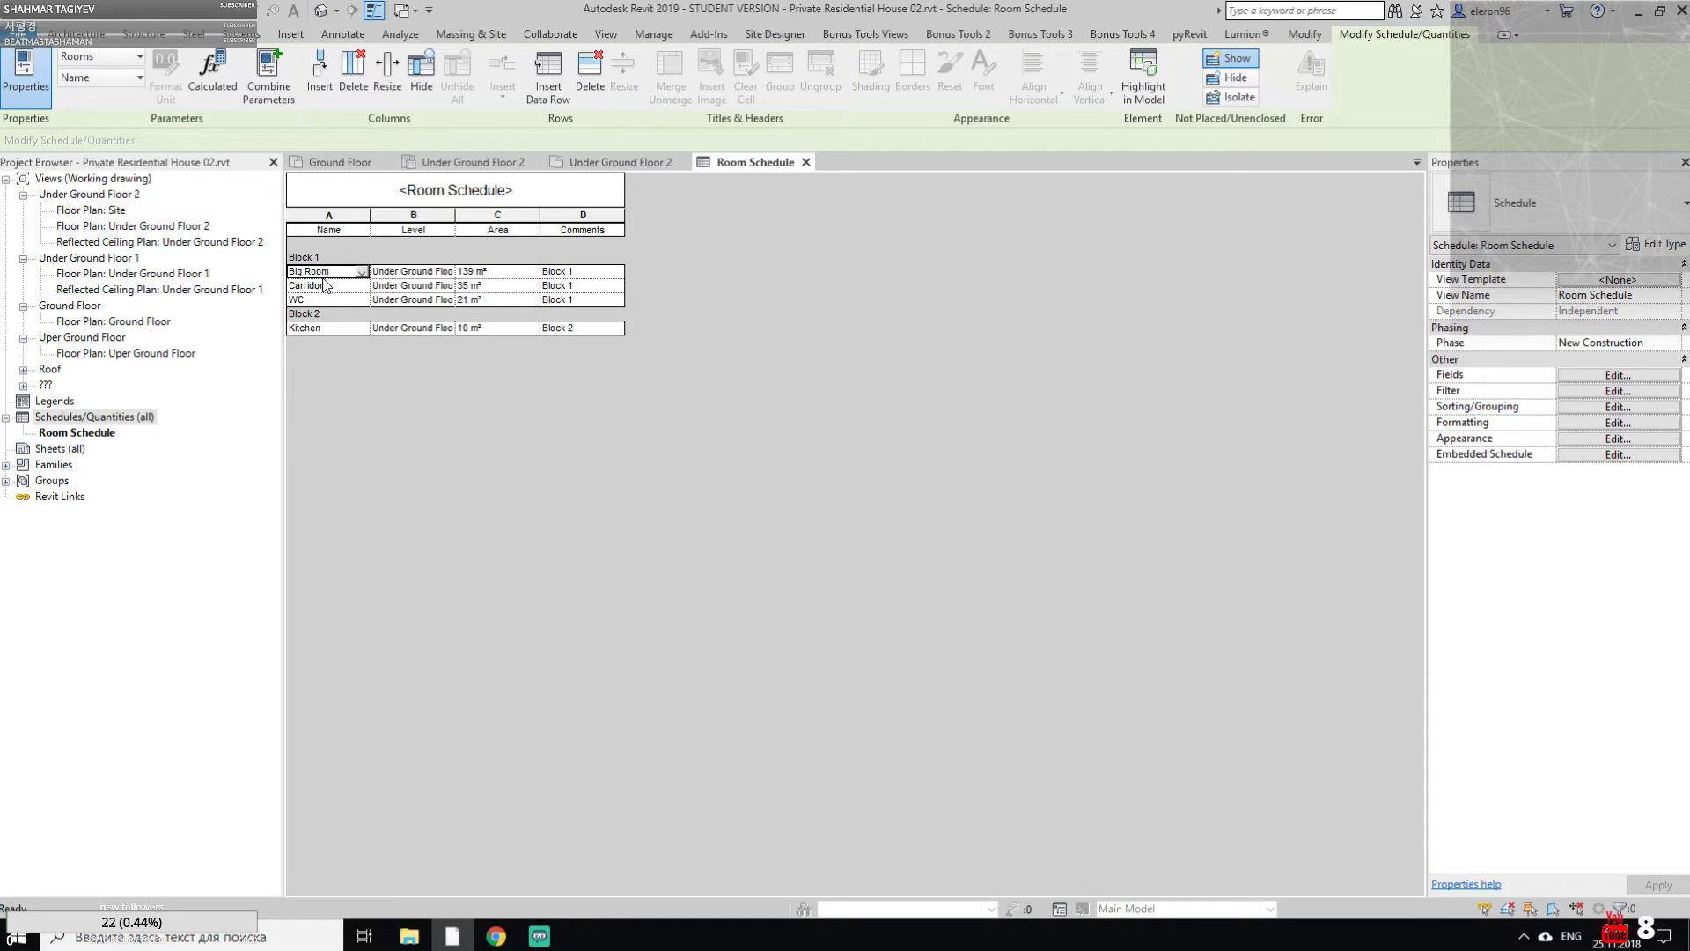
drag(332, 271, 236, 274)
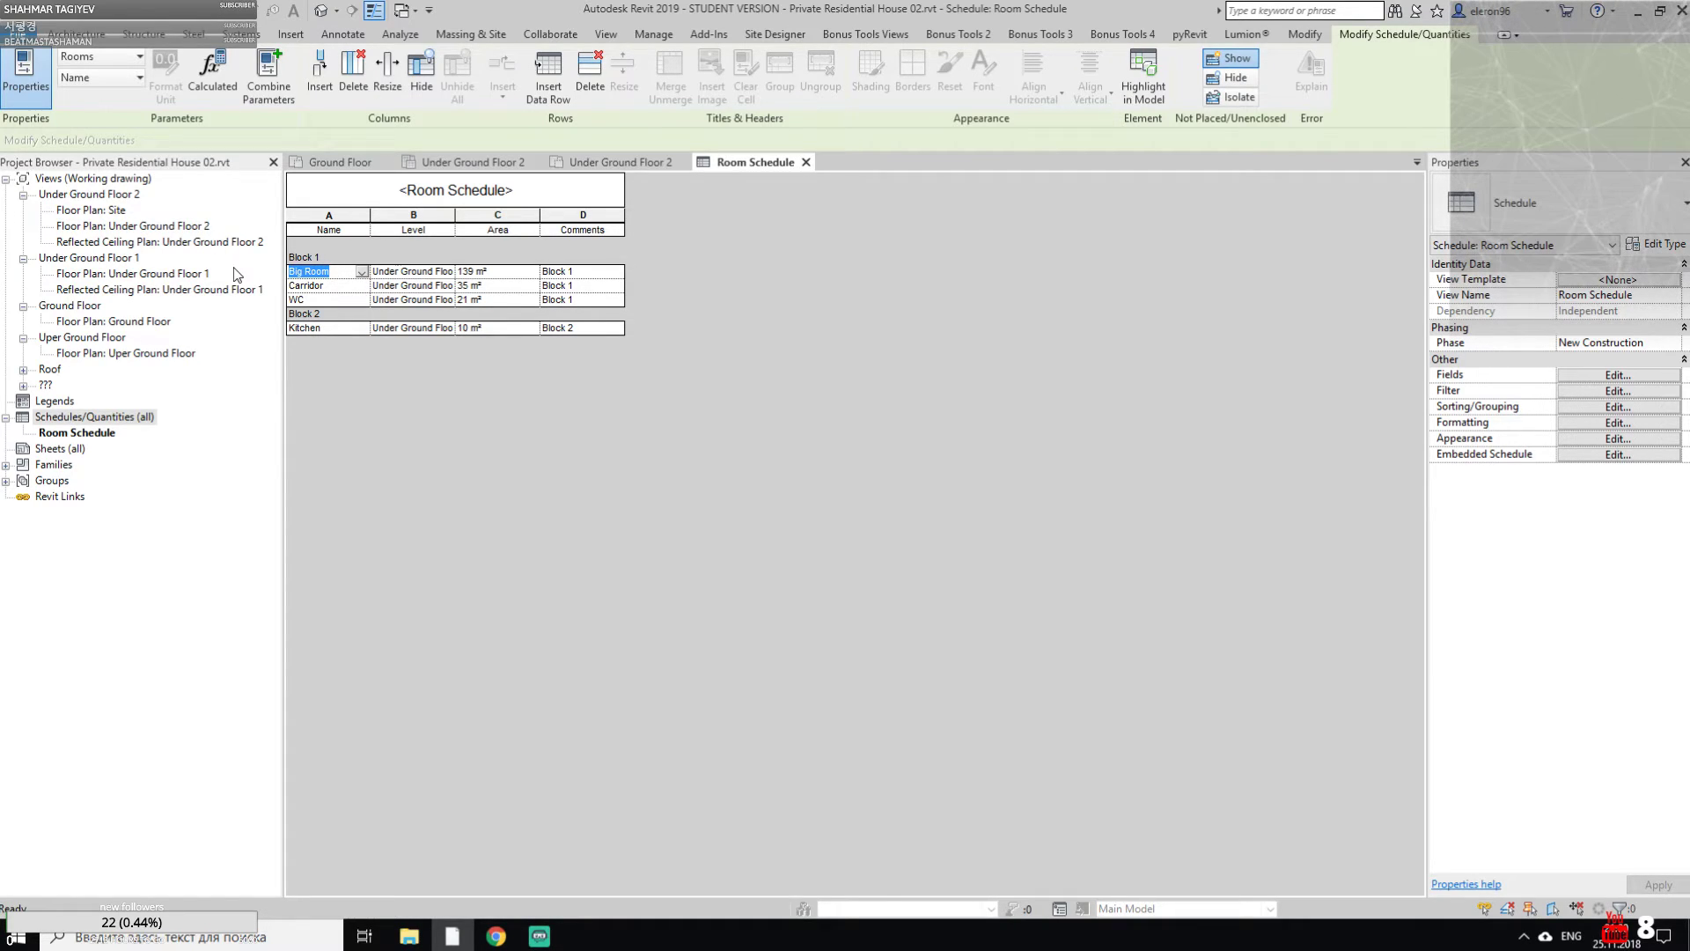
text(Master)
key(Return)
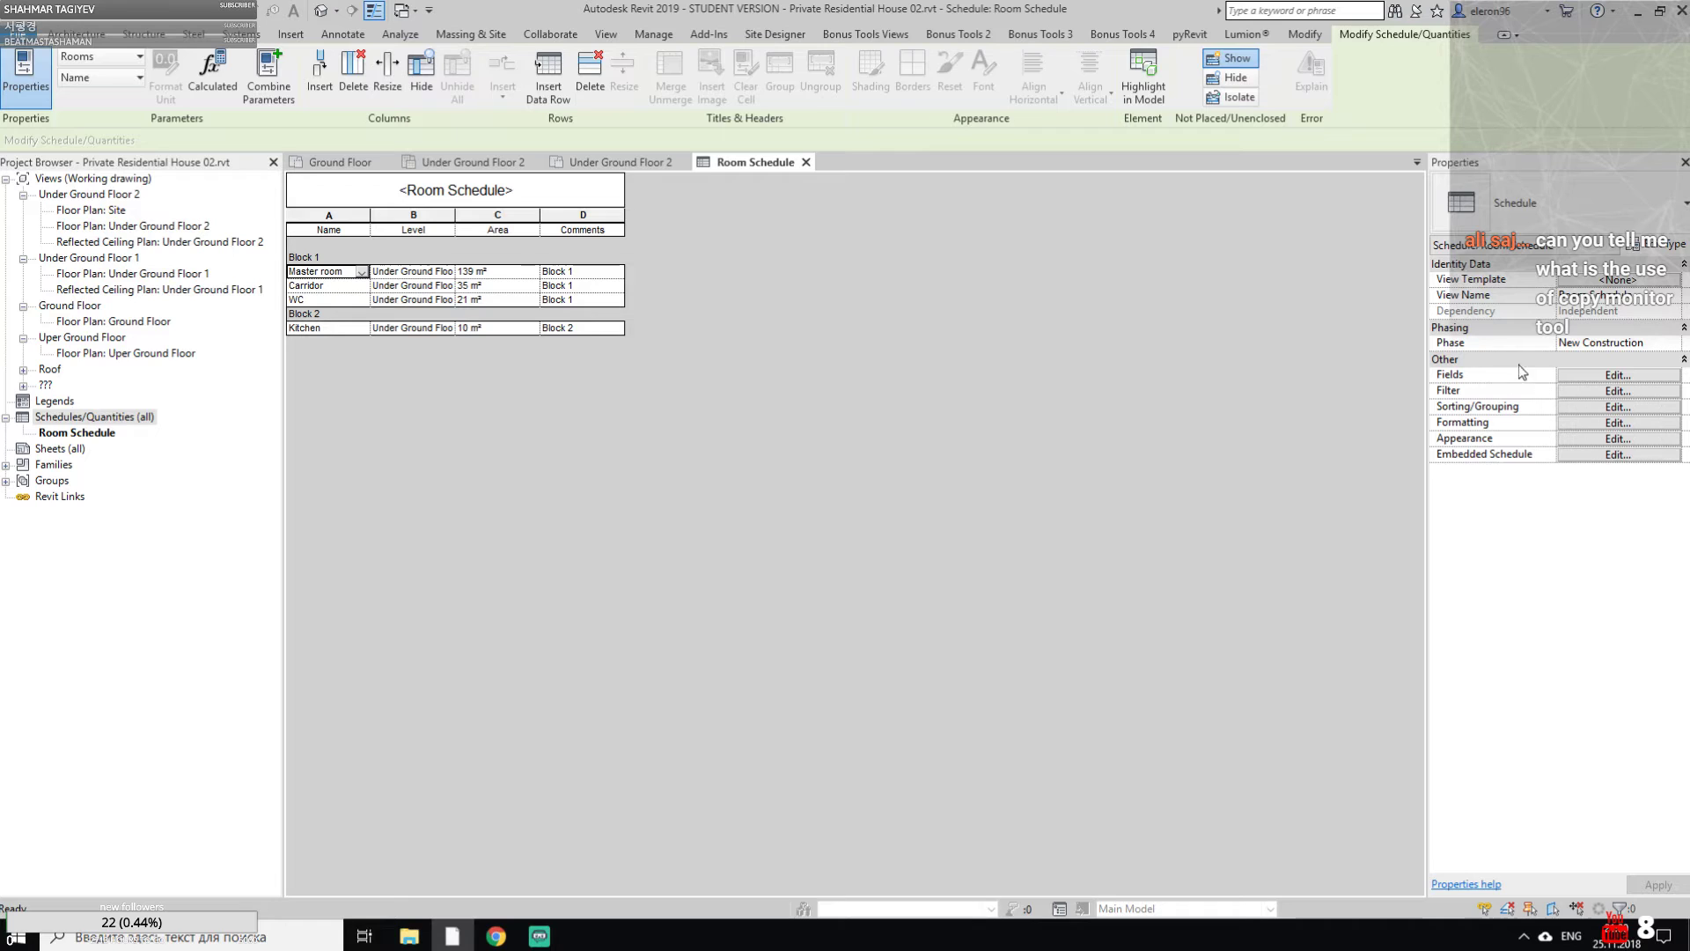
Turn off the header for the Comments sort level in the Room Schedule's sorting and grouping settings
click(1618, 391)
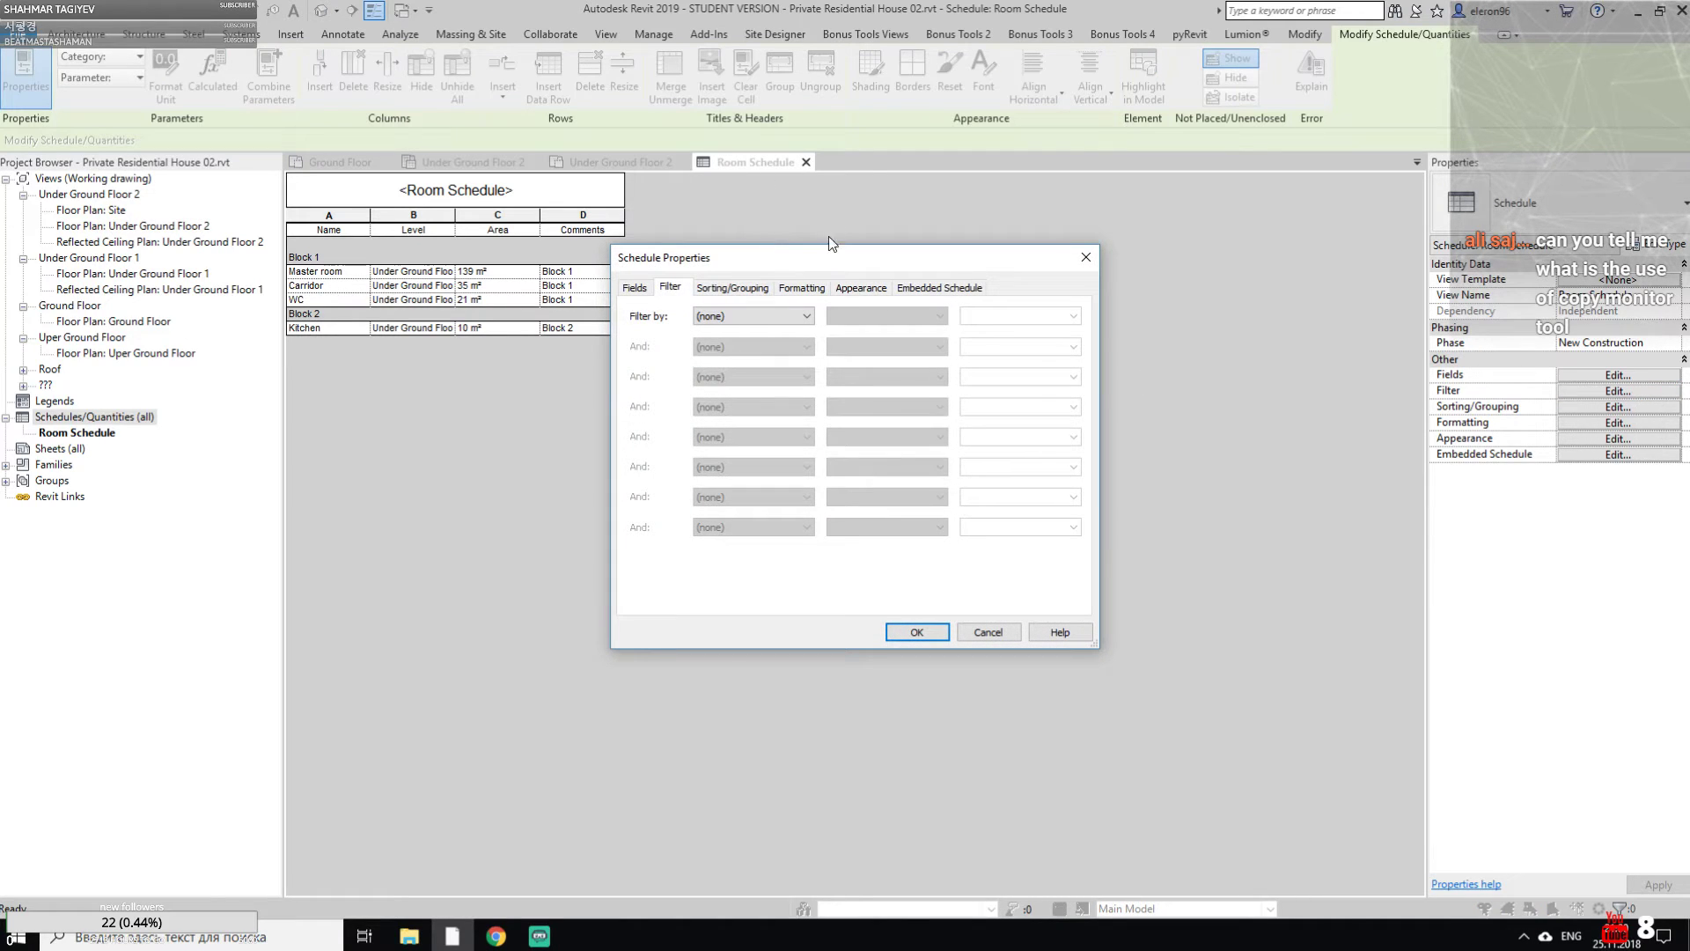
click(733, 288)
click(802, 287)
click(732, 288)
click(649, 341)
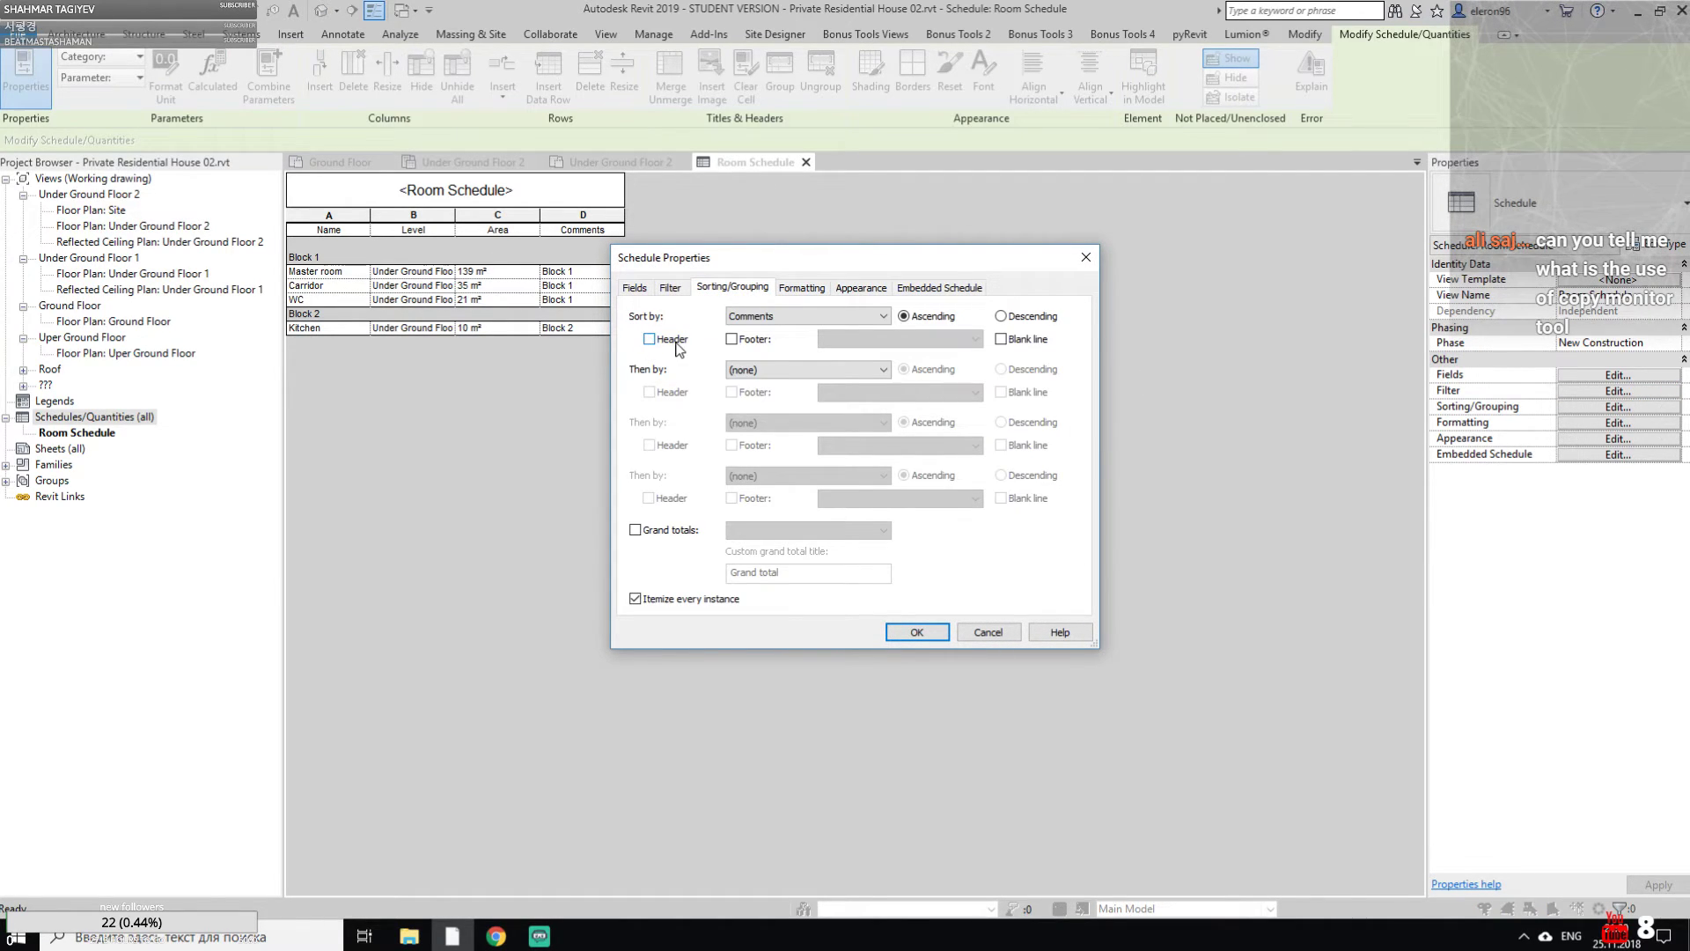
Review the Room Schedule's filter, fields, sorting, formatting, appearance and embedded schedule settings
click(670, 288)
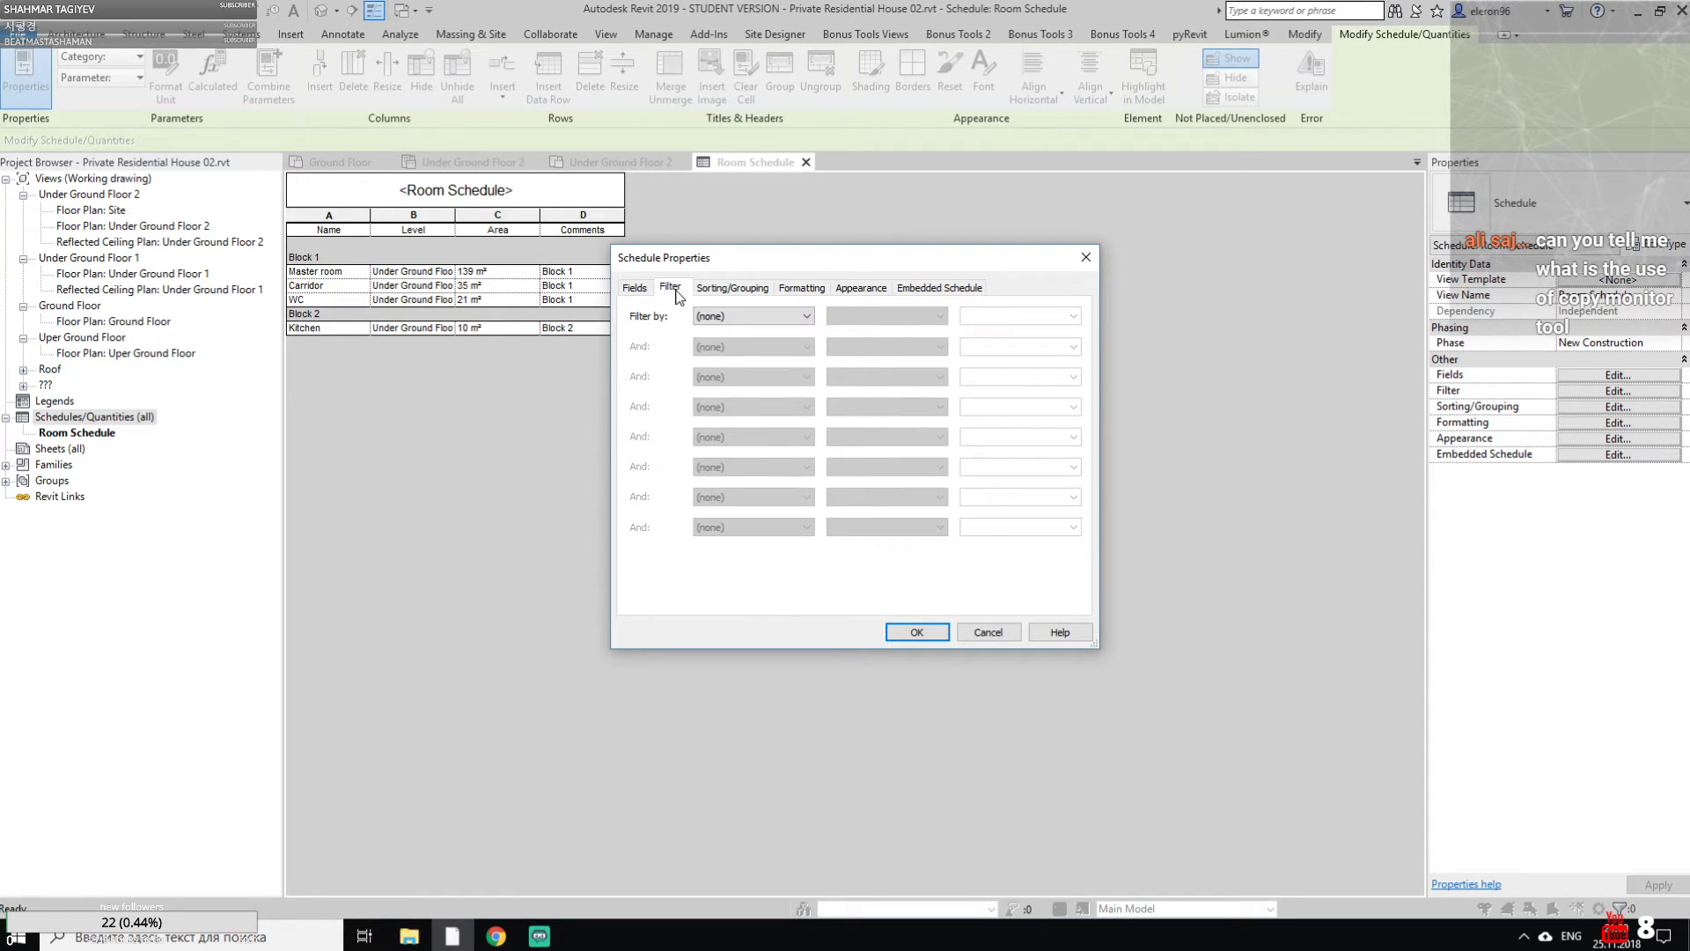
click(635, 288)
click(731, 288)
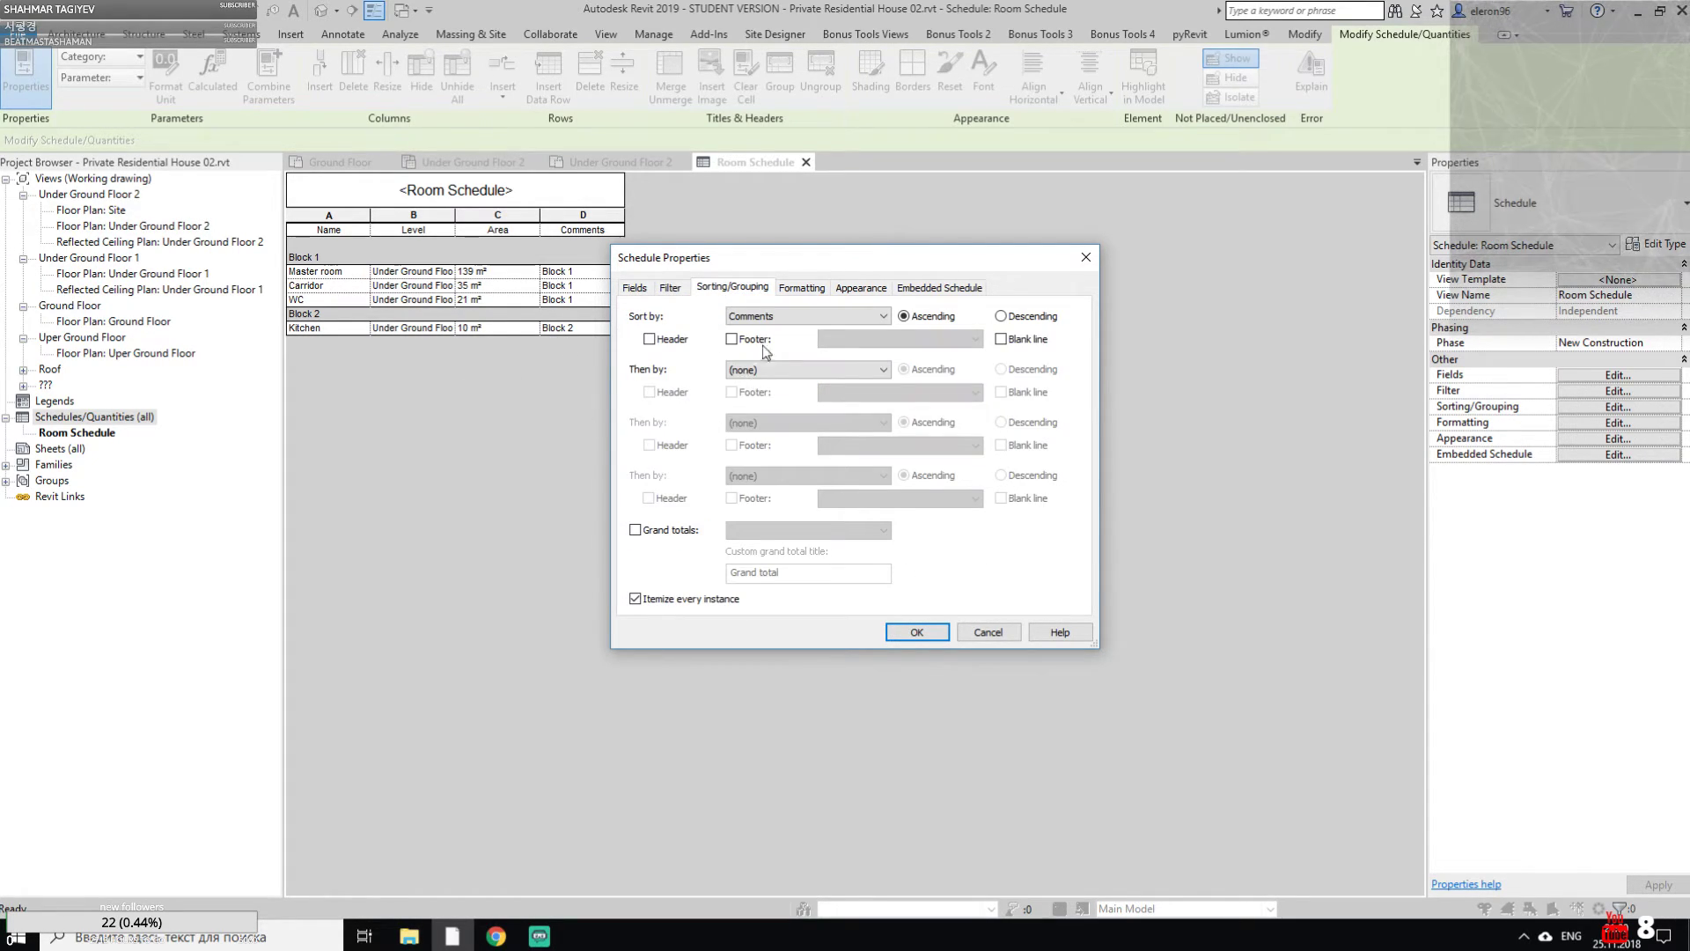
click(802, 288)
click(861, 289)
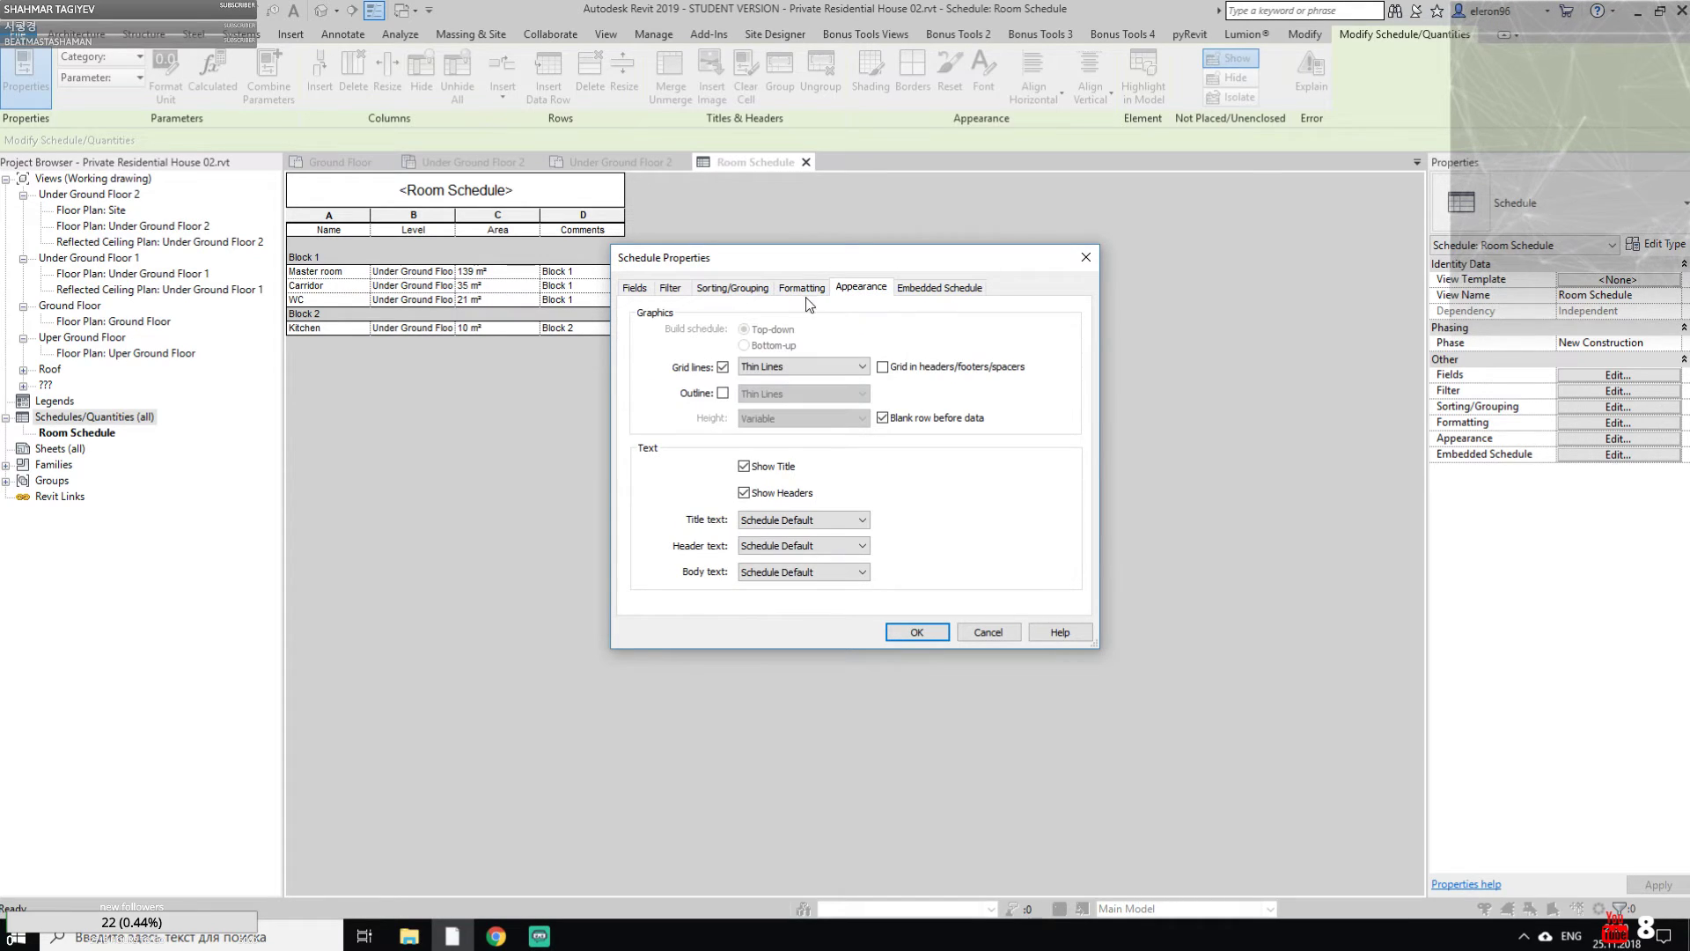
click(936, 291)
Sort the Room Schedule by Area and enable grand totals with the Totals only option
click(731, 290)
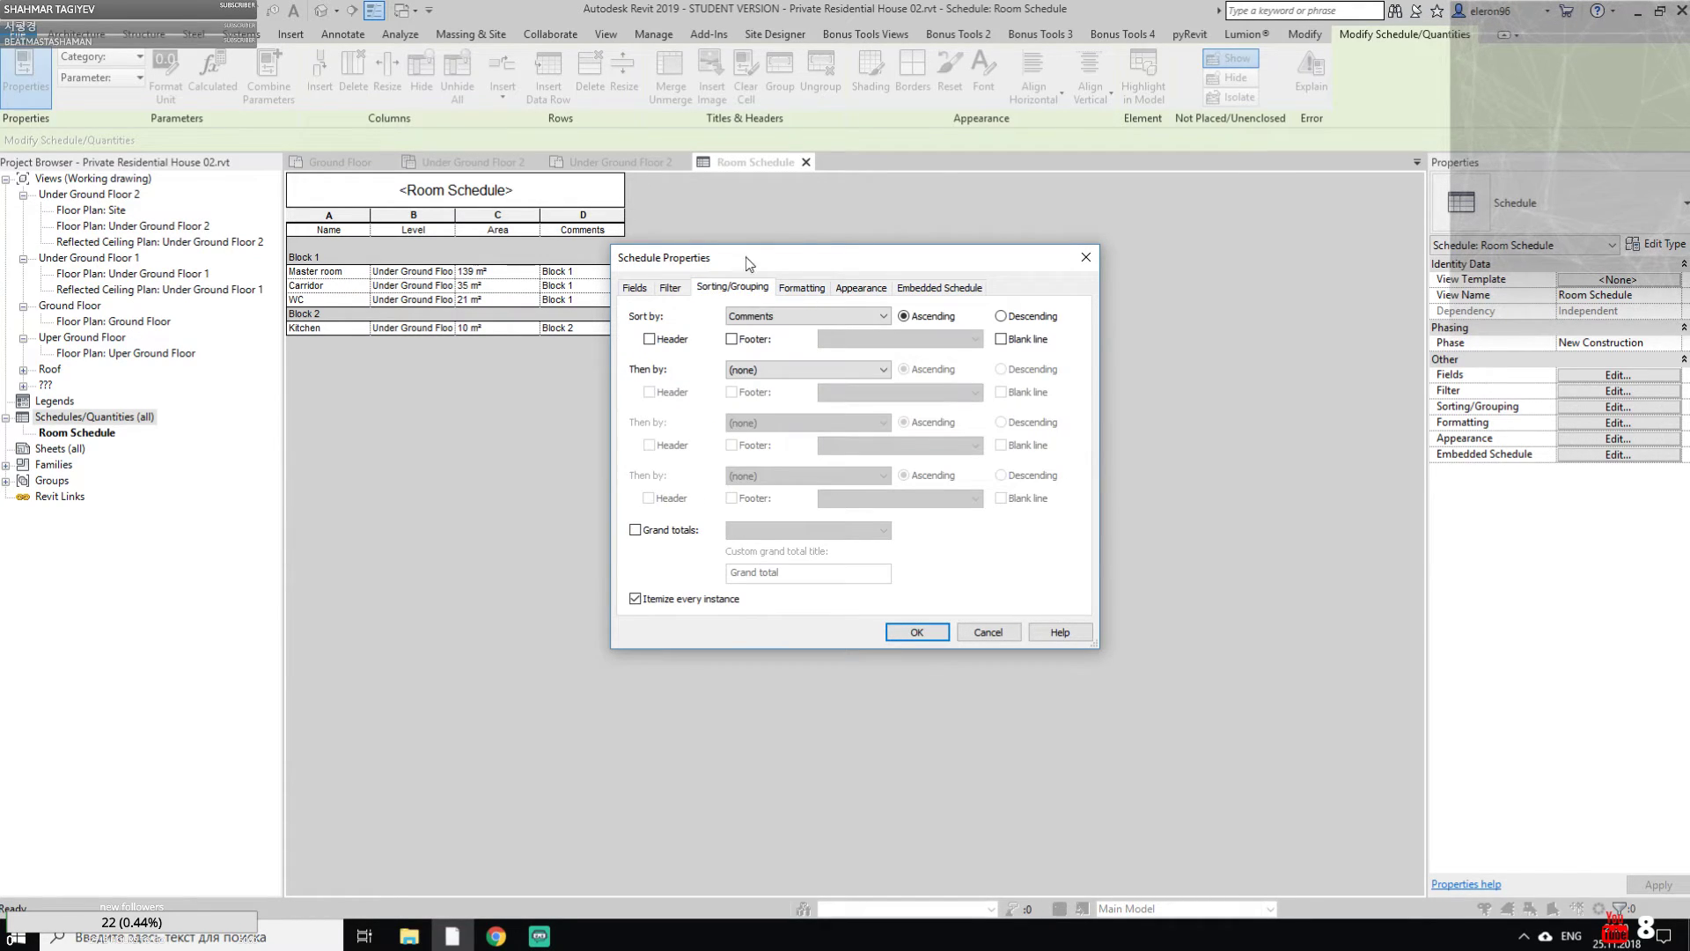
click(804, 319)
click(786, 378)
click(635, 529)
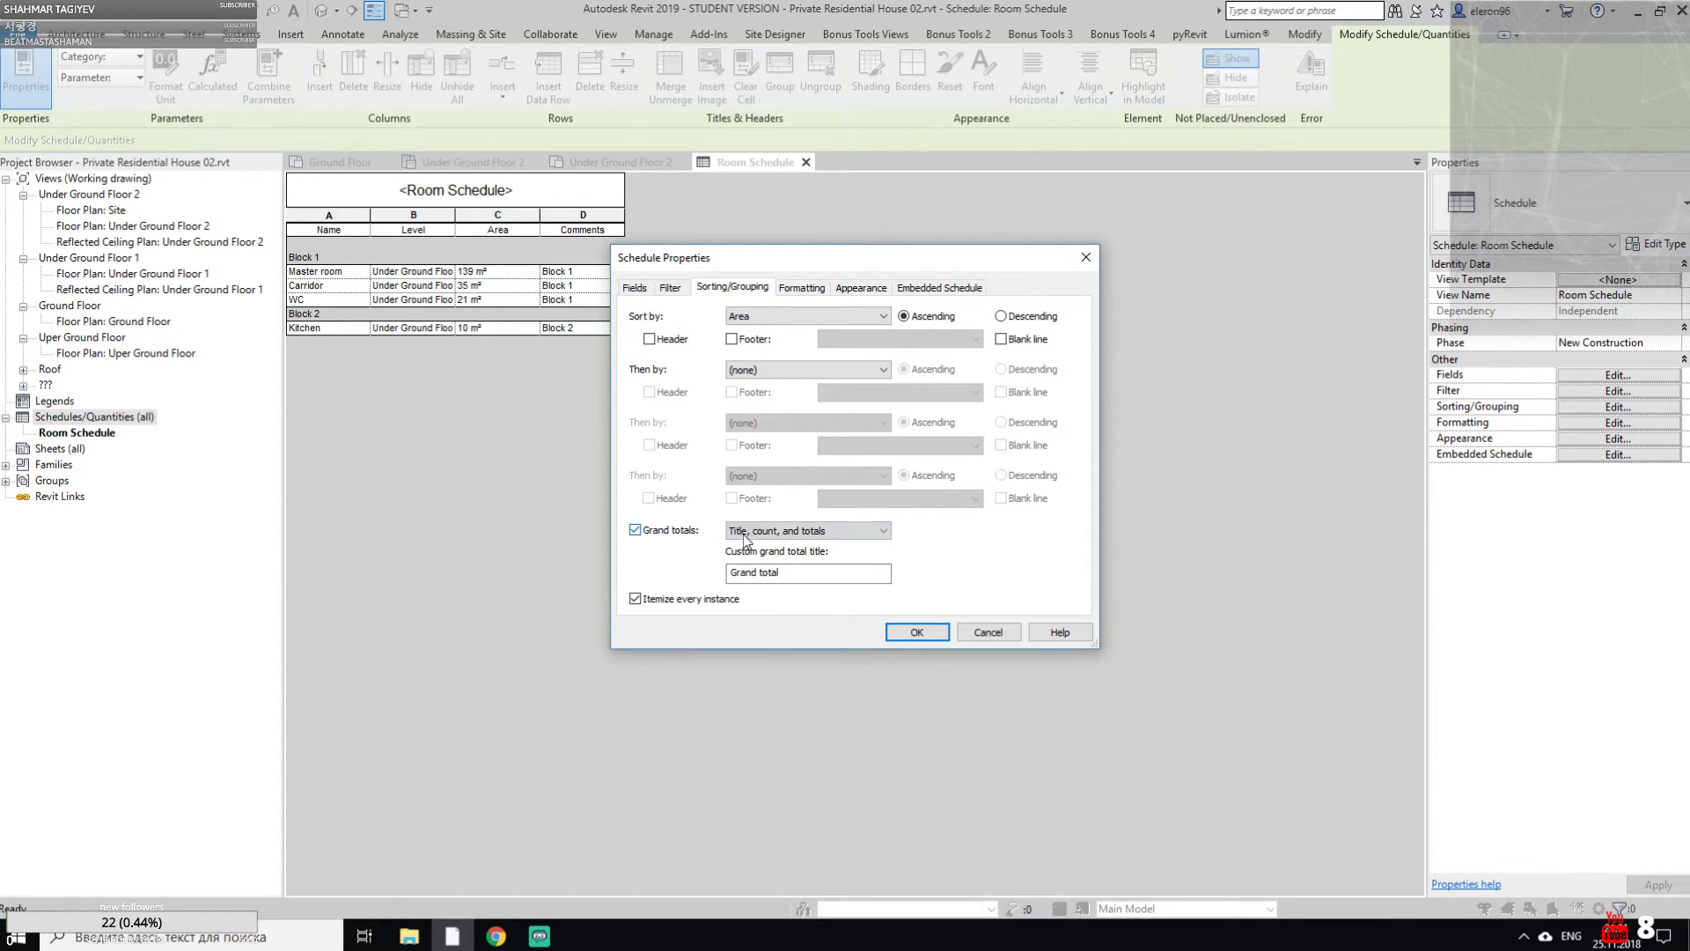
click(825, 535)
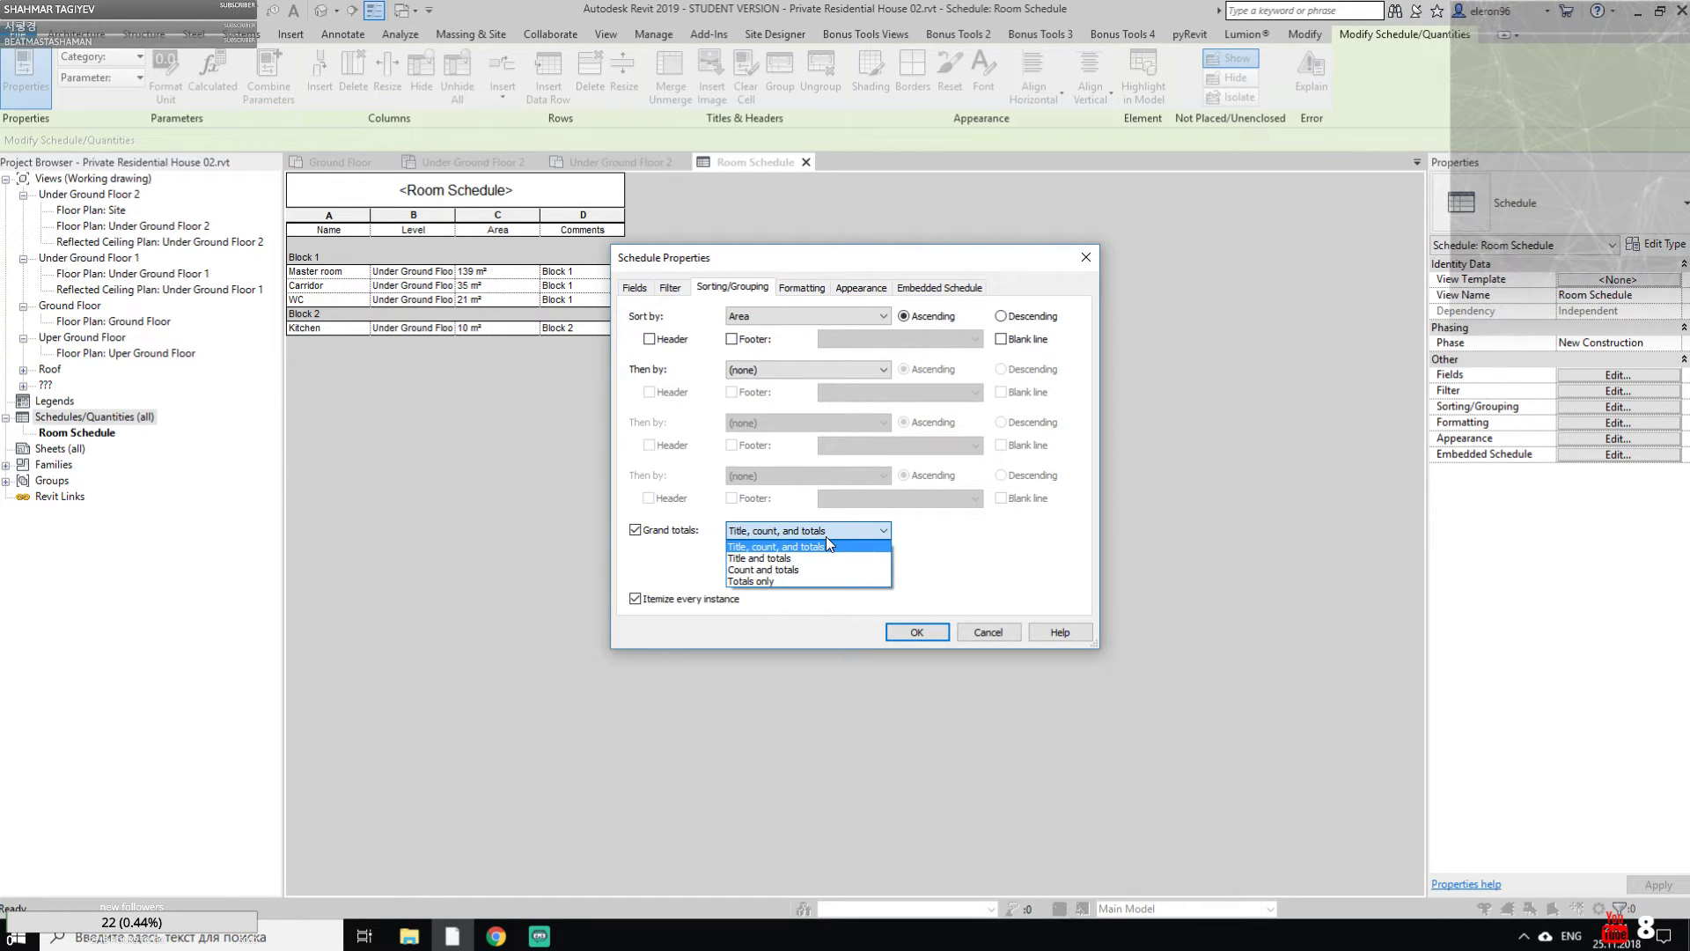
click(763, 586)
click(902, 630)
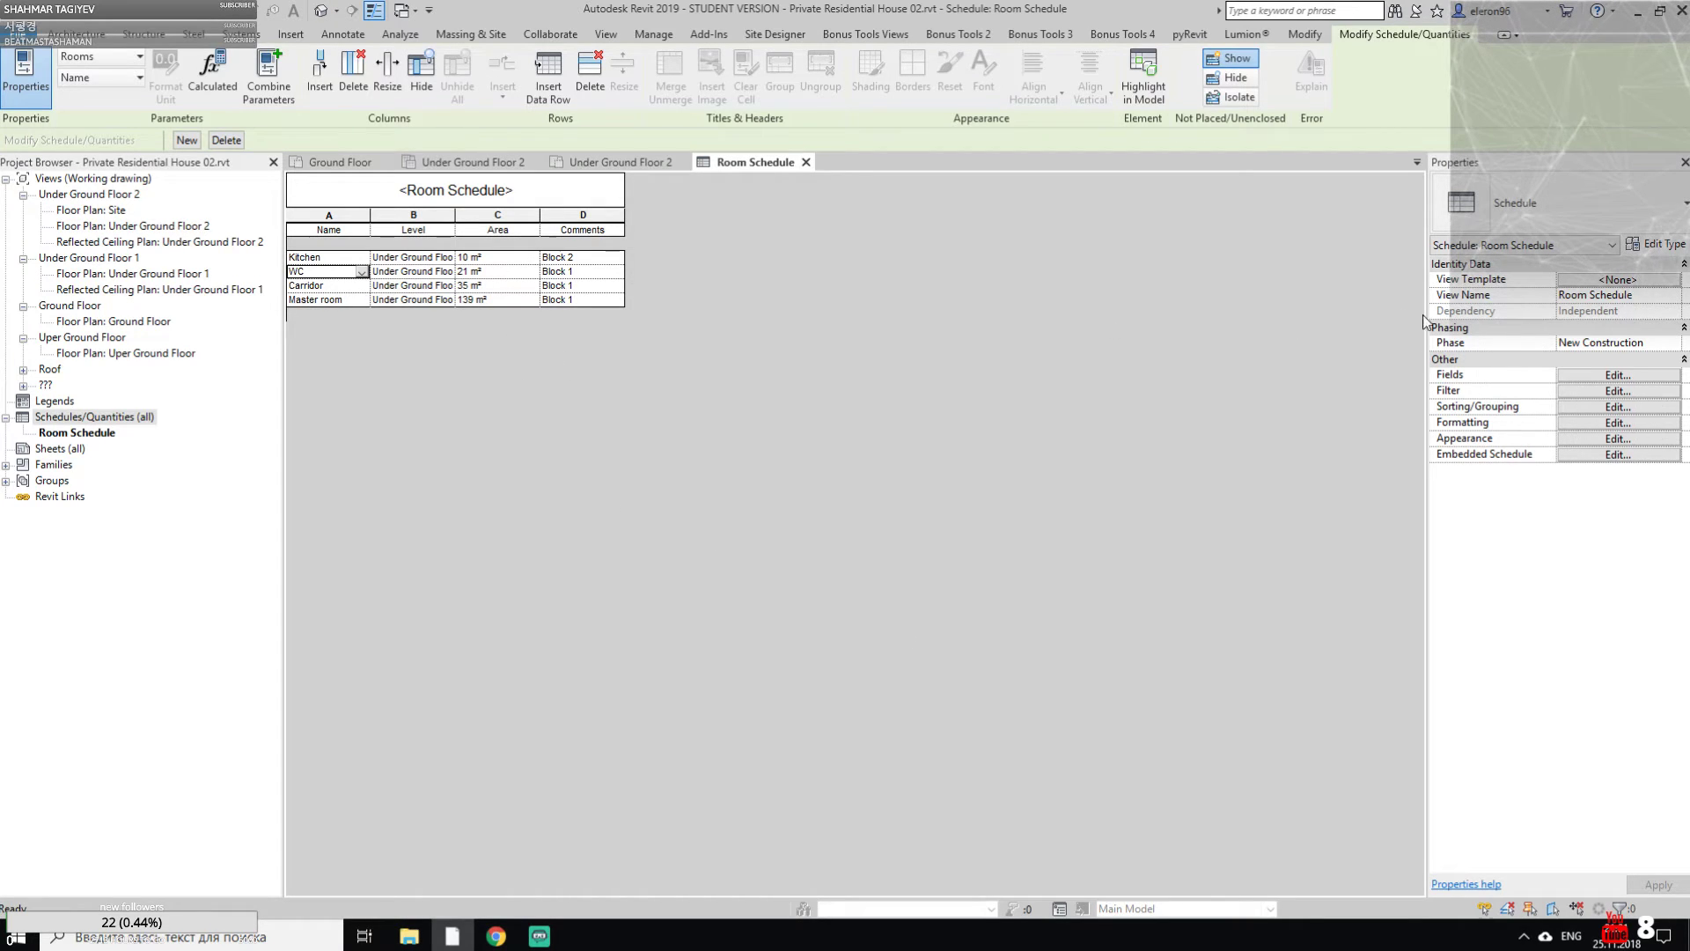
Turn off itemizing every instance in the Room Schedule's sorting and grouping settings
click(1591, 375)
click(762, 289)
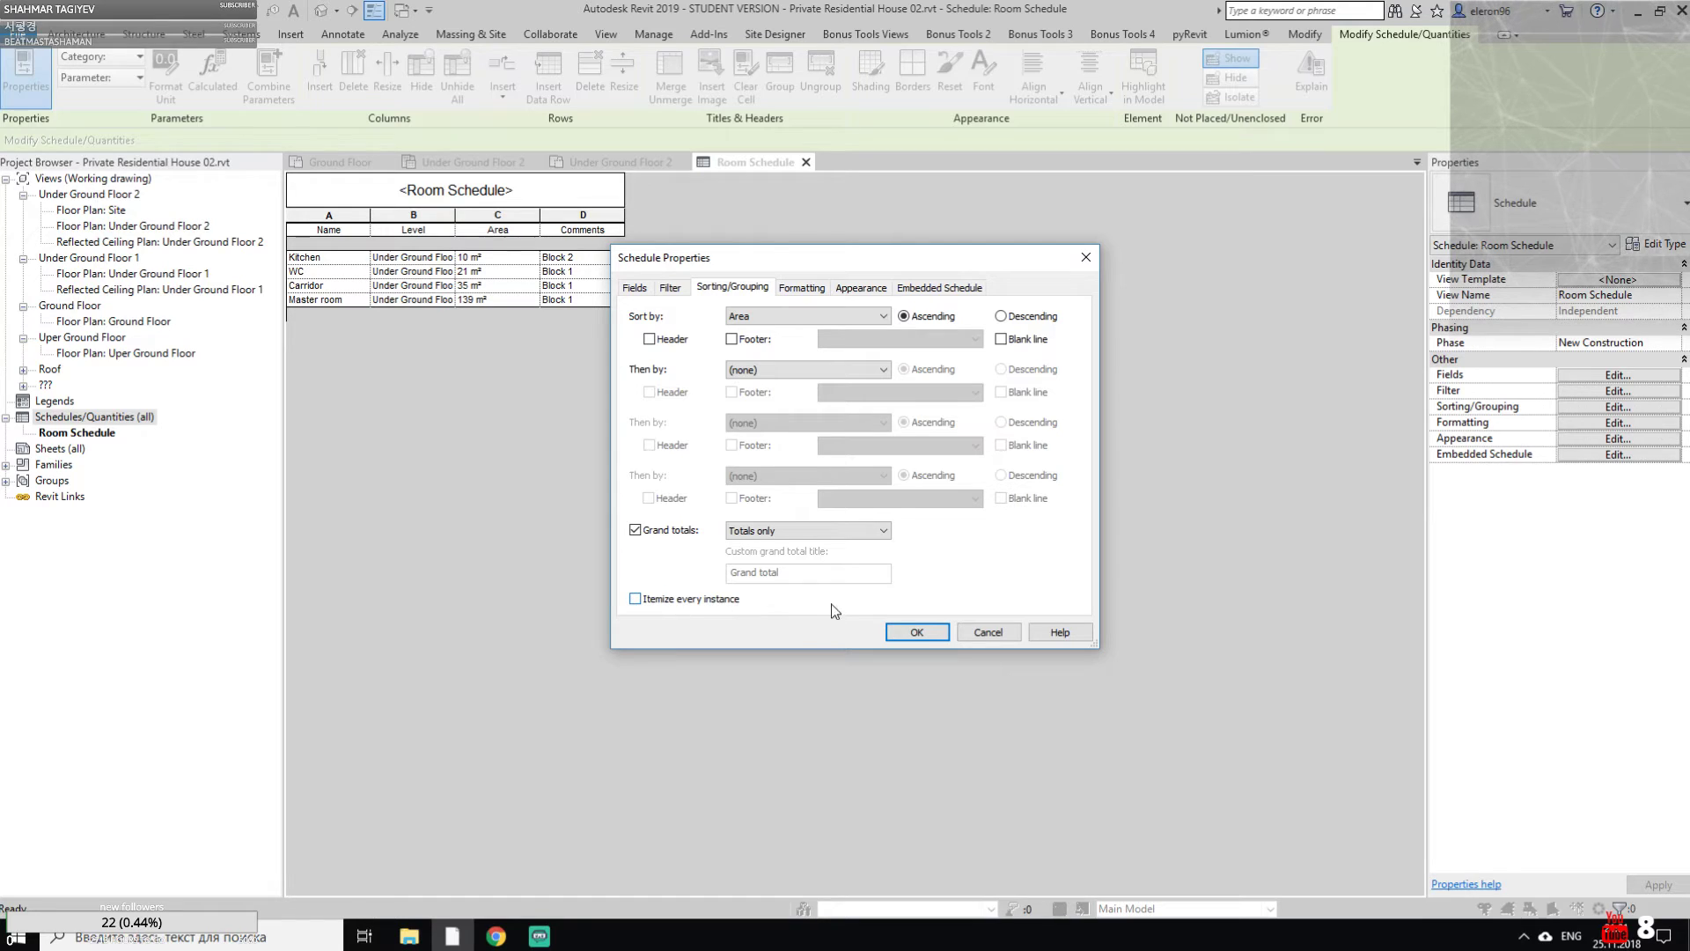
click(988, 633)
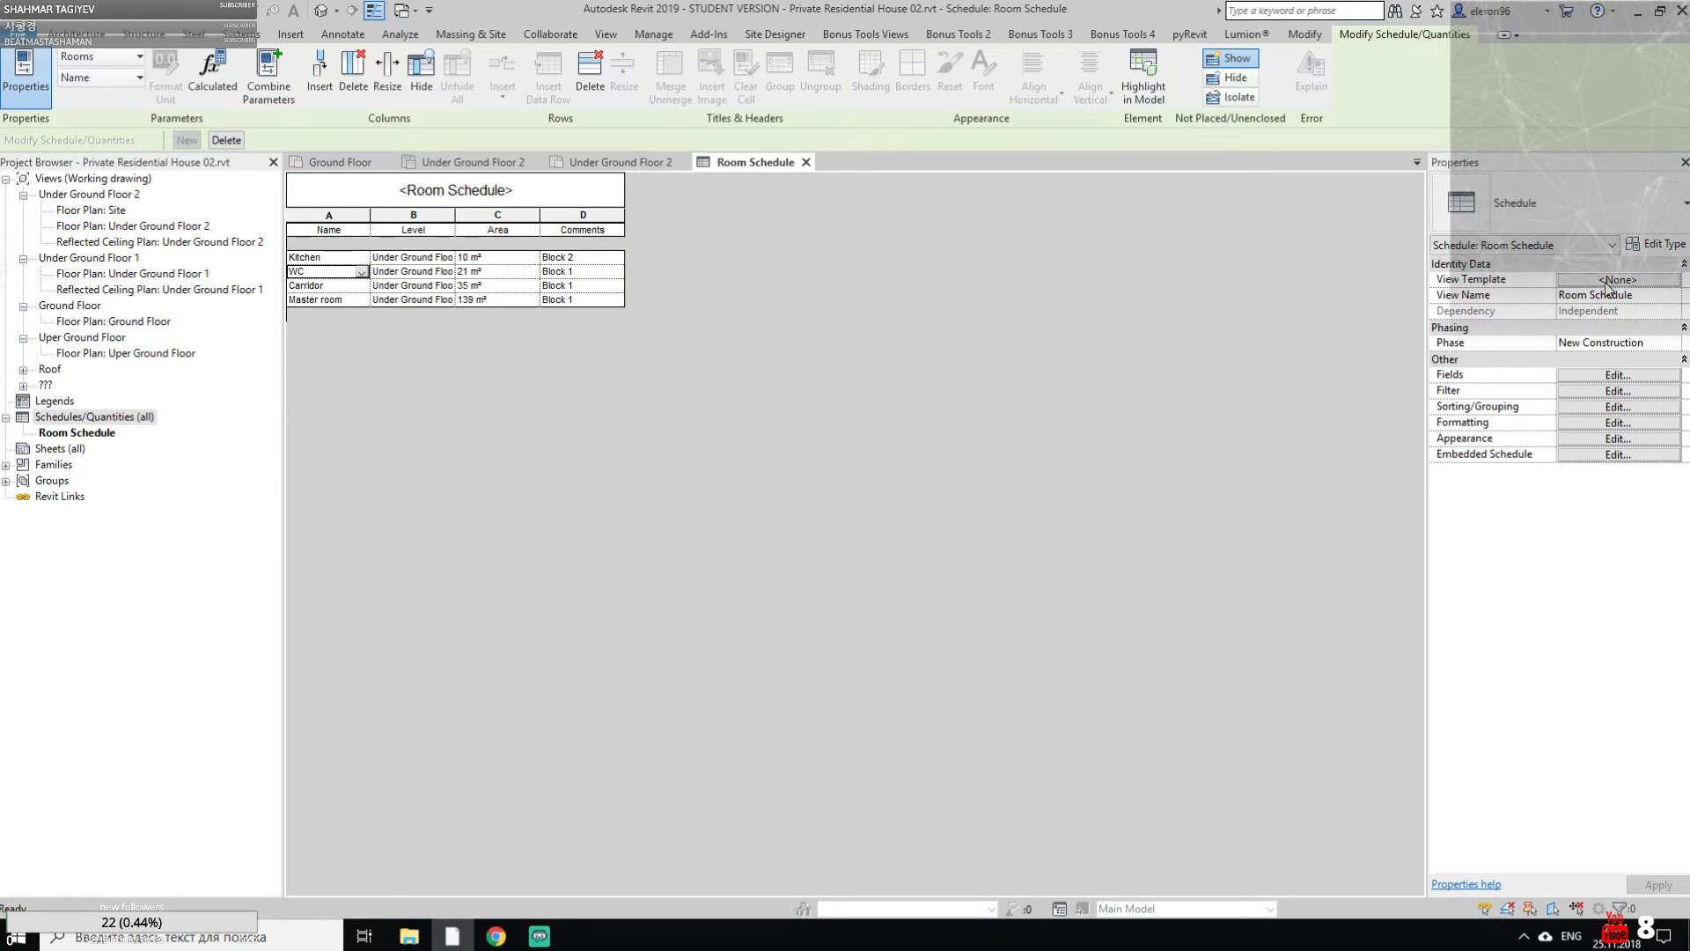
Set the Room Schedule's grand totals to Count and totals
click(1618, 374)
click(741, 290)
click(796, 530)
click(795, 582)
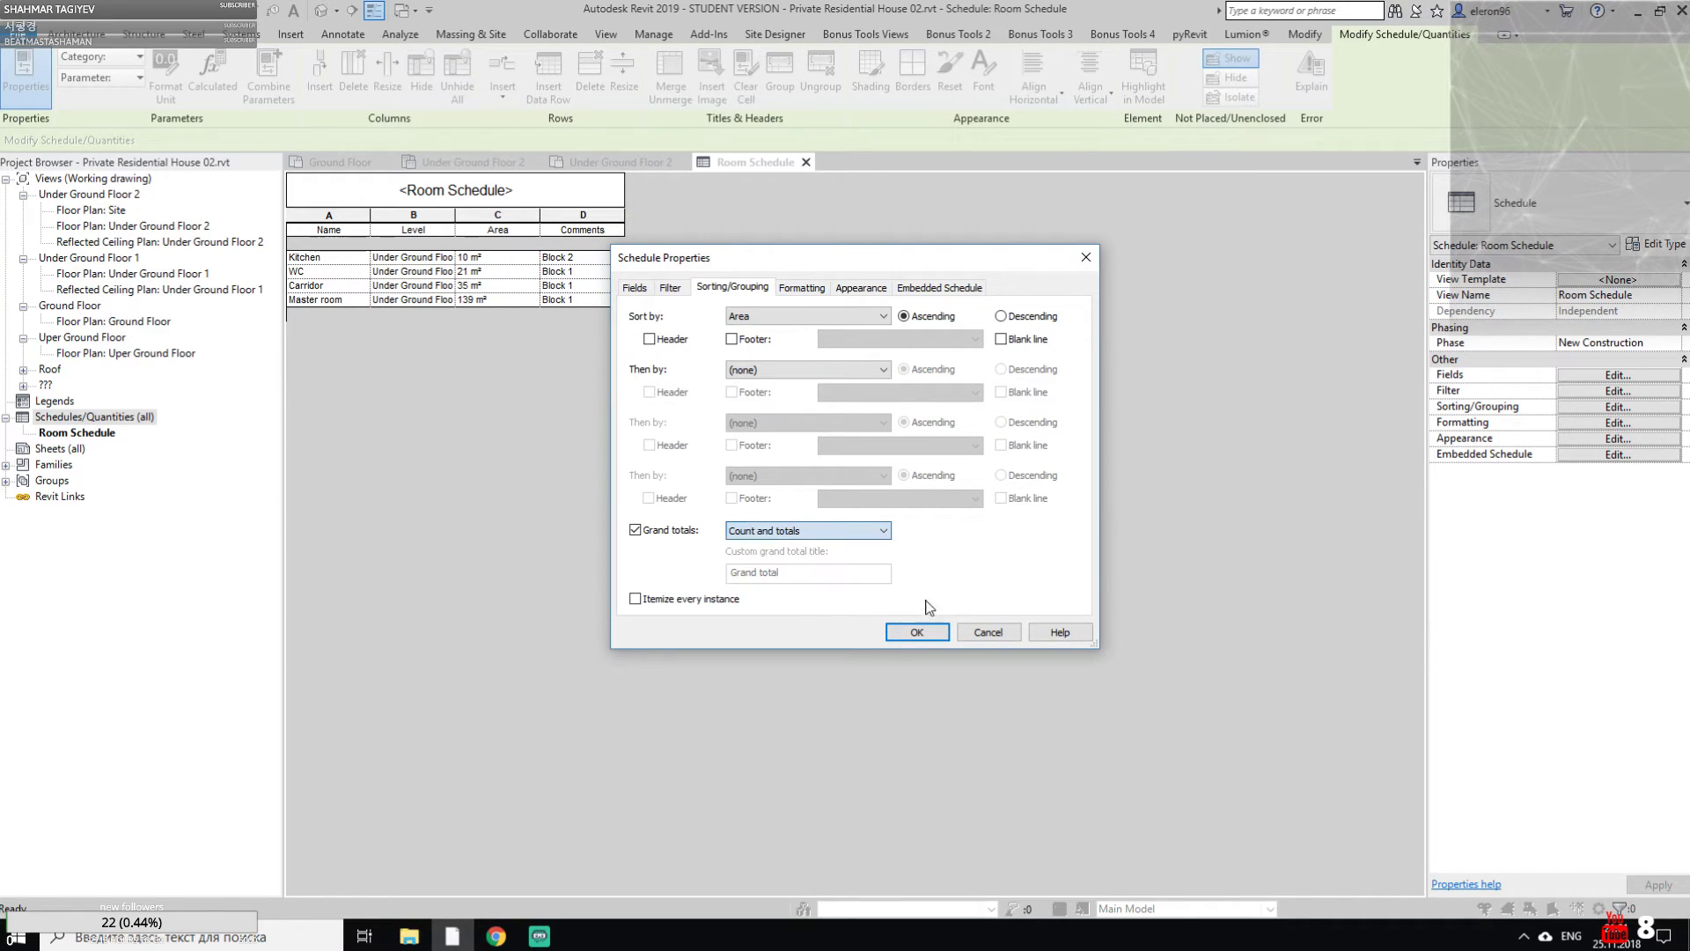
click(916, 632)
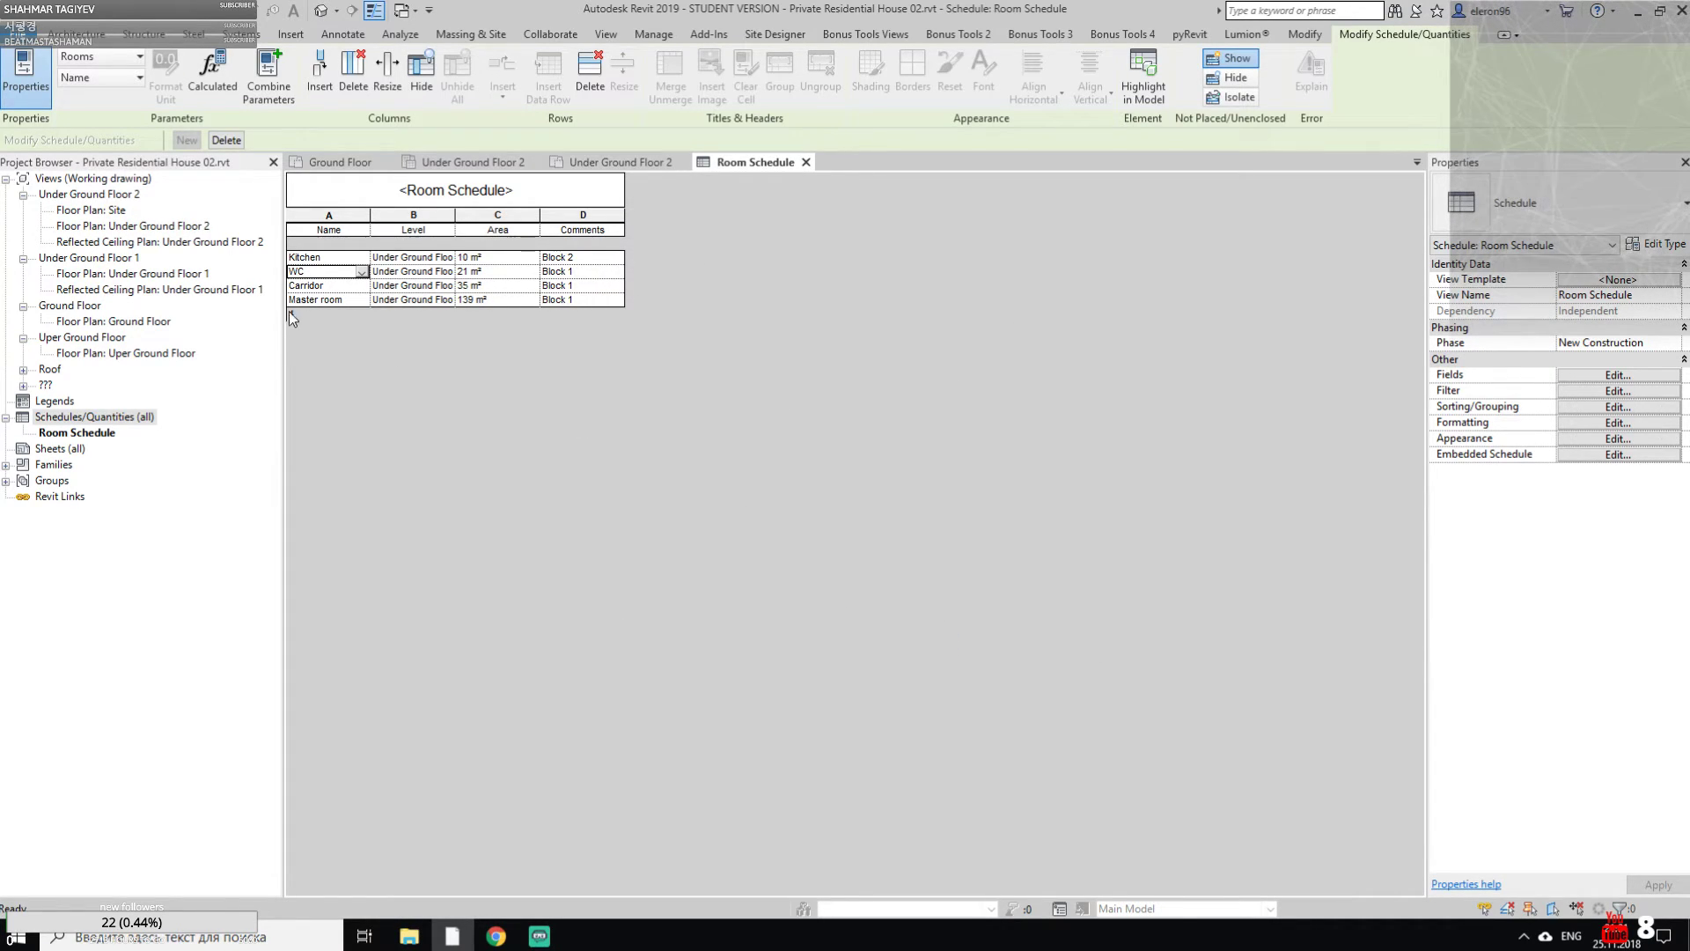
Set the Room Schedule's grand totals to Title, count, and totals
click(1590, 374)
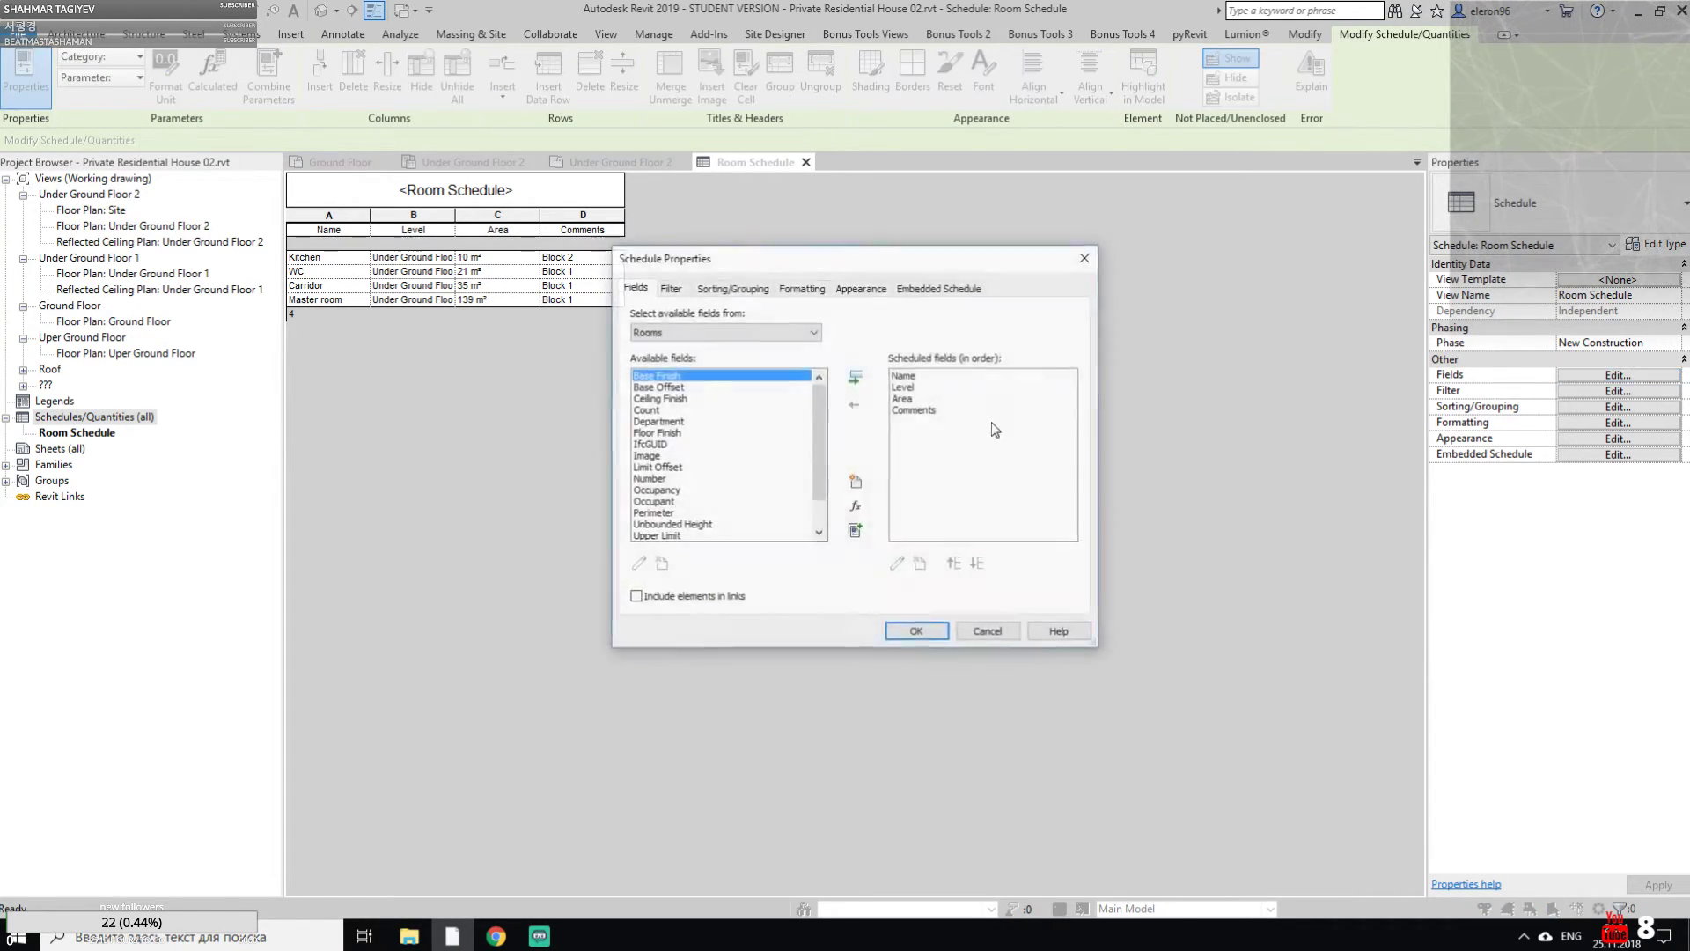
click(759, 291)
click(796, 531)
click(784, 558)
click(917, 632)
click(479, 299)
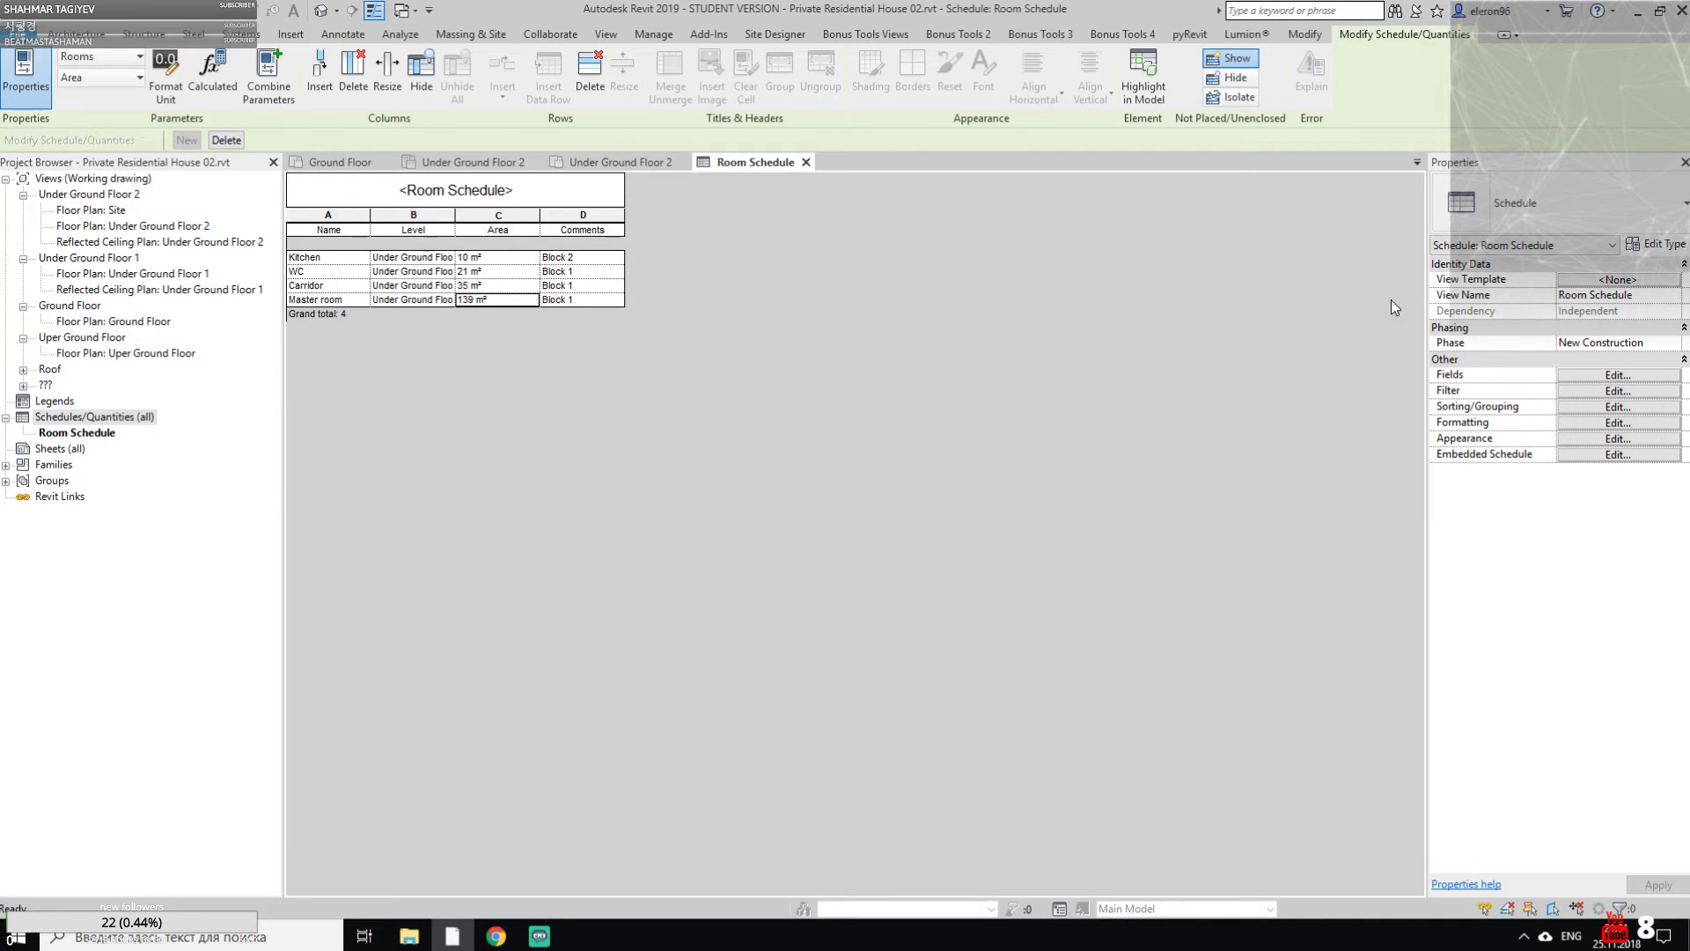
Add a header and a Title, count, and totals footer to the Area sort level of the Room Schedule
click(1615, 375)
click(749, 288)
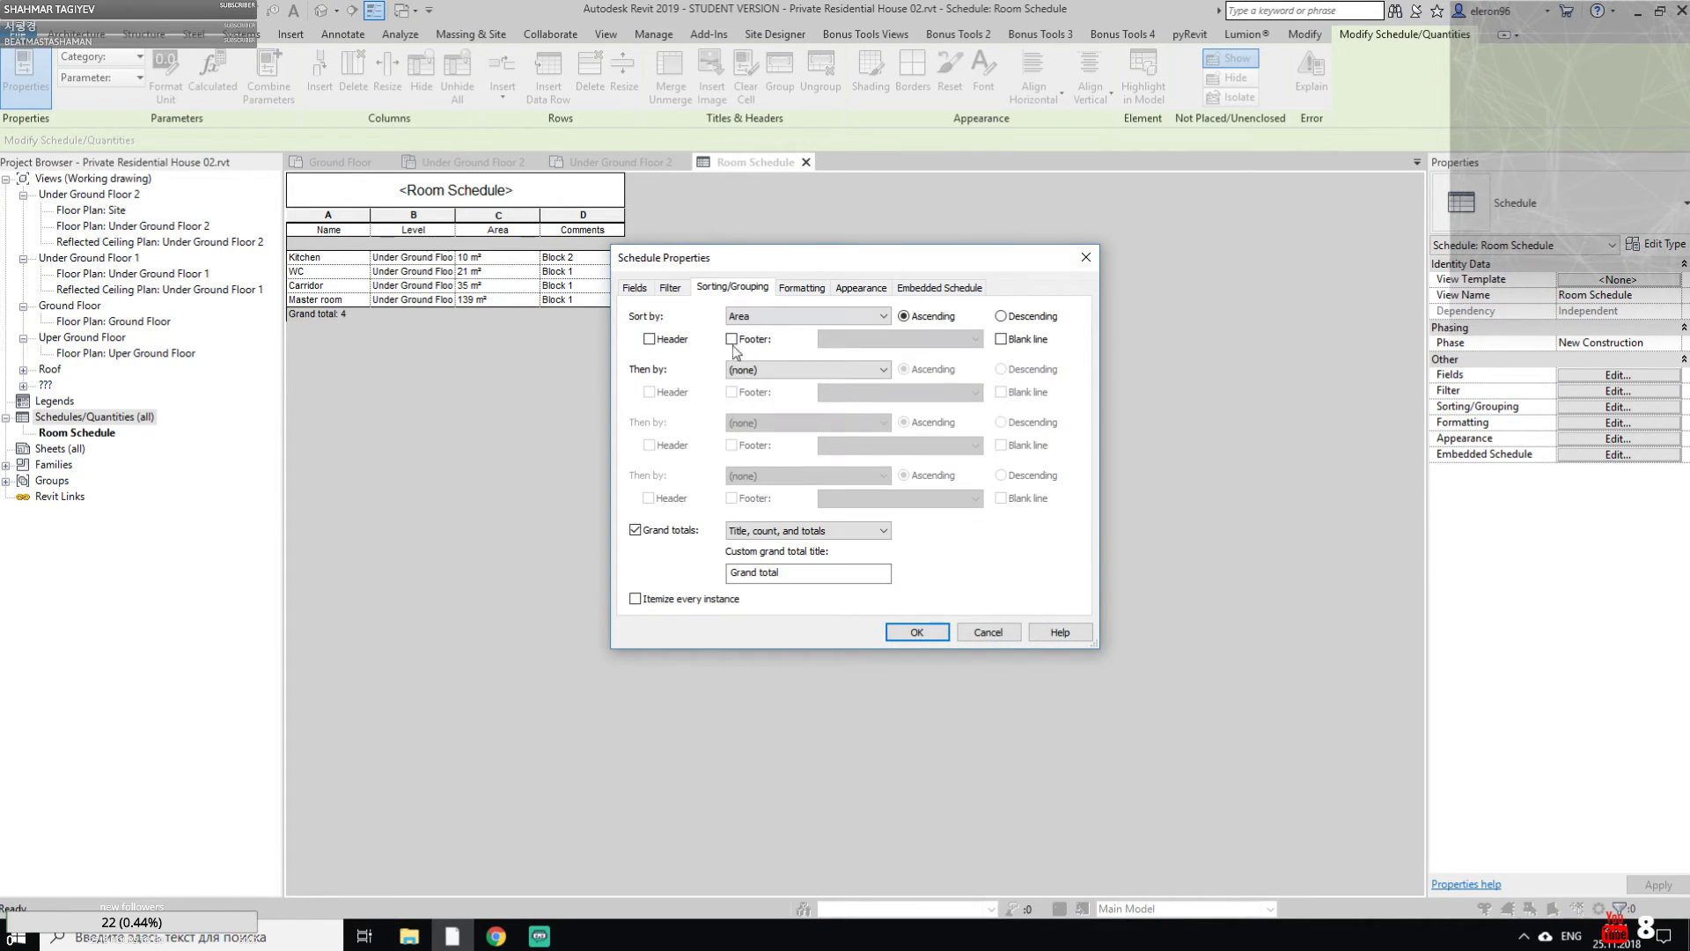
click(733, 340)
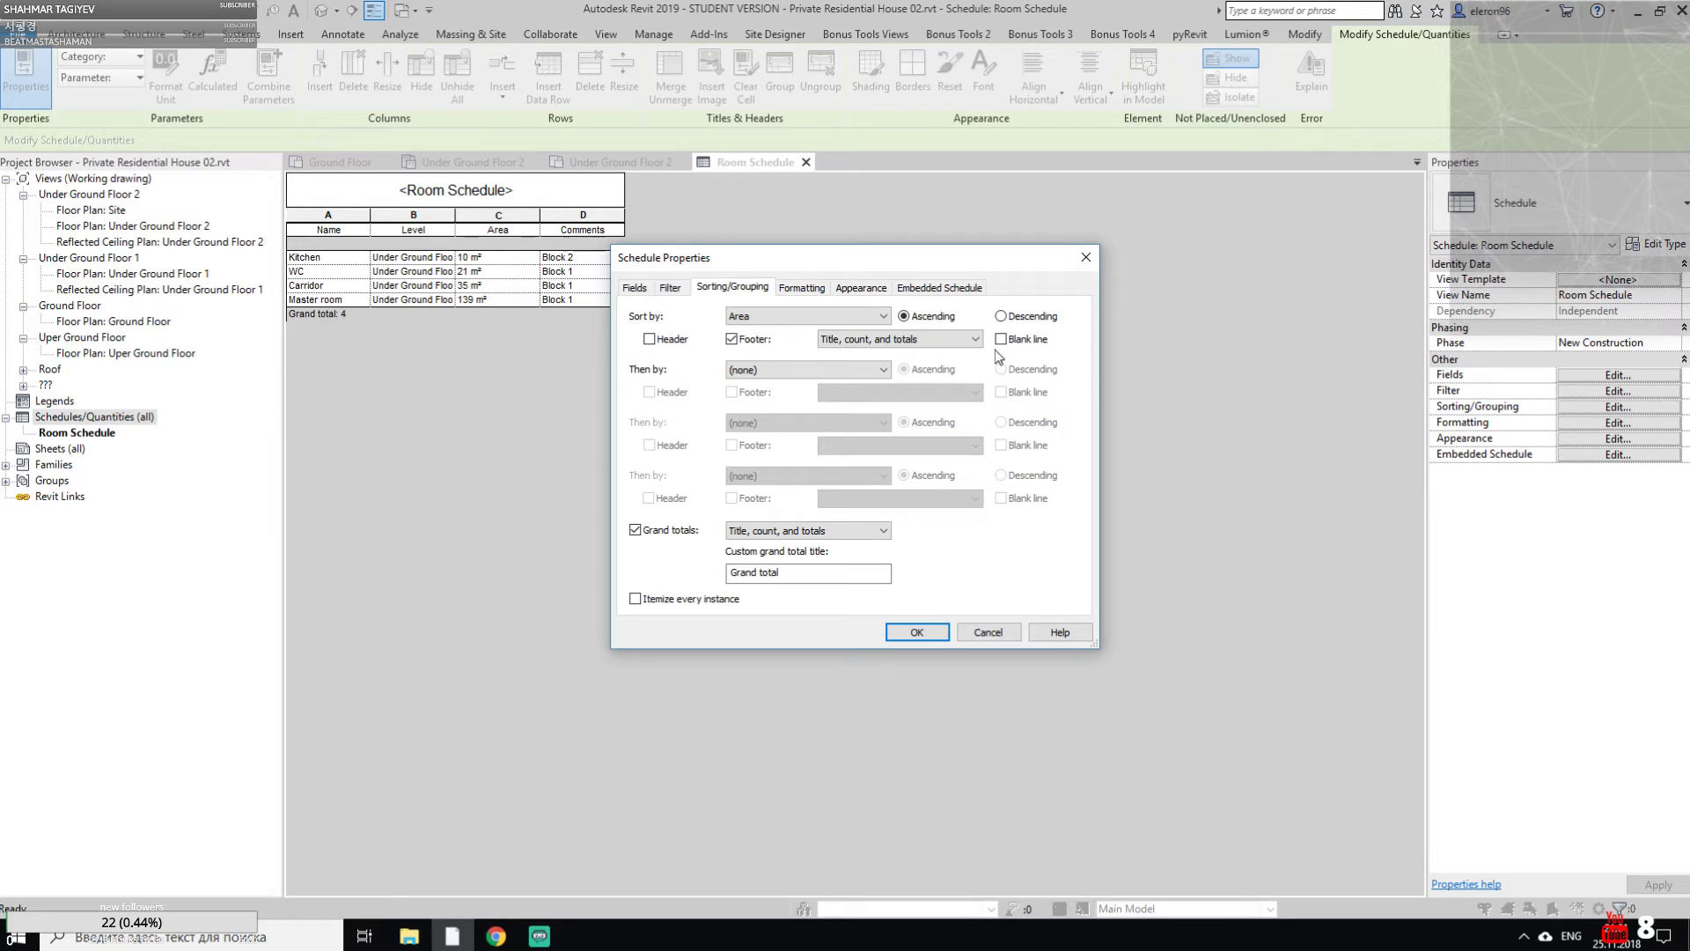
click(649, 340)
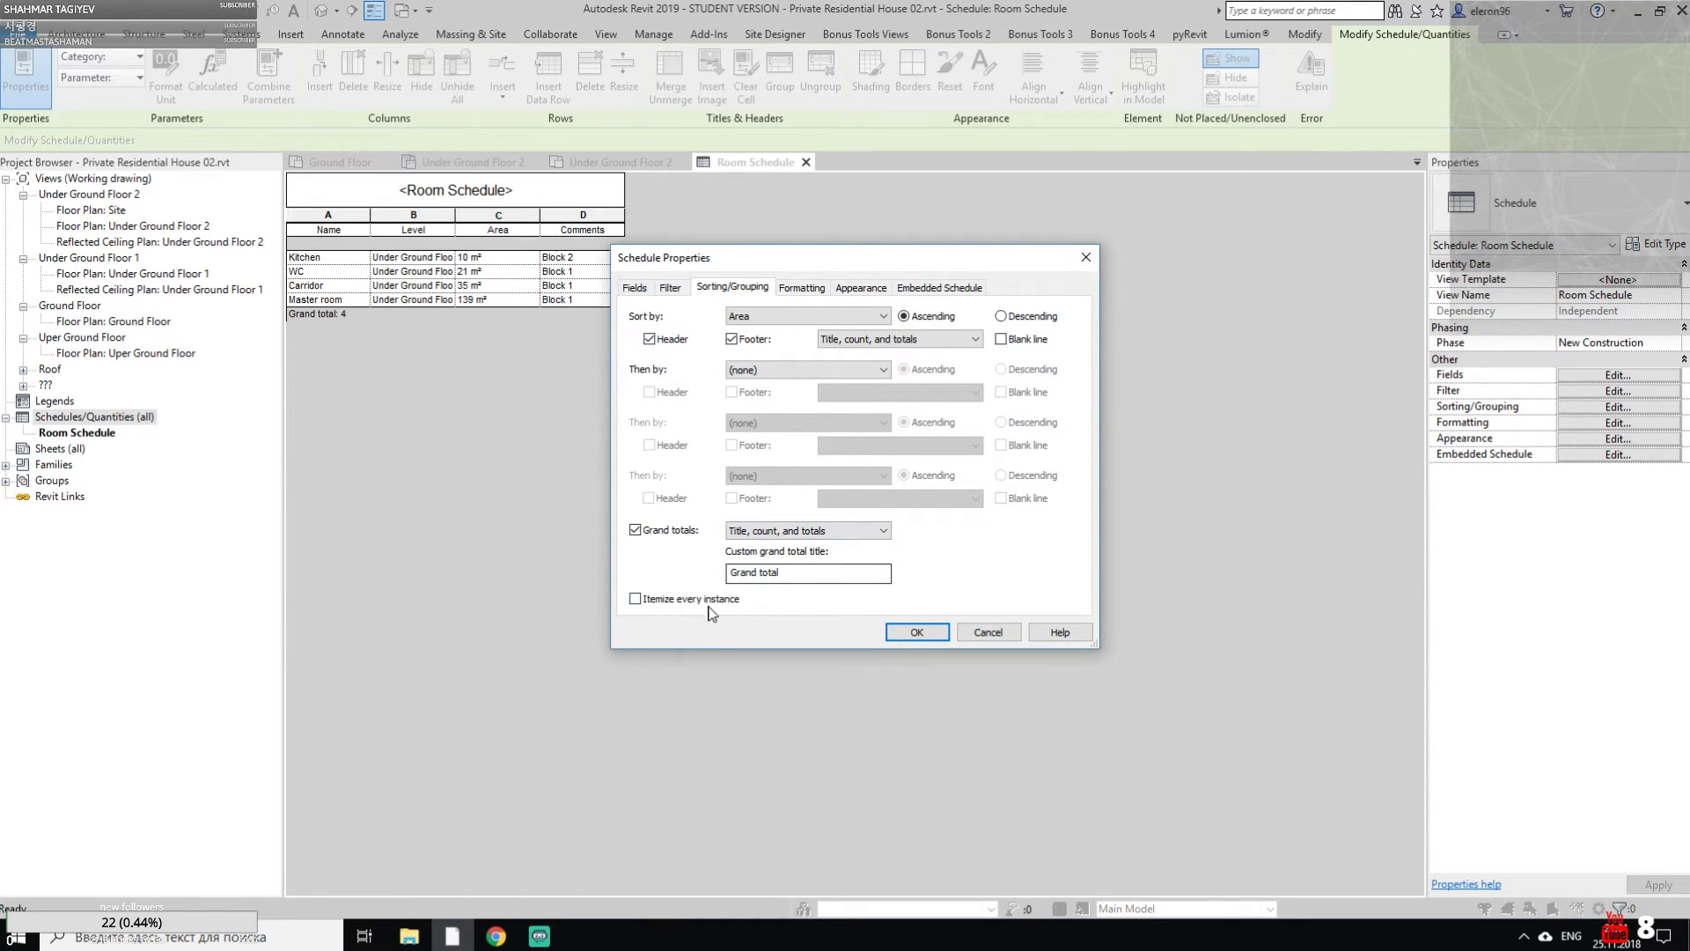
click(675, 605)
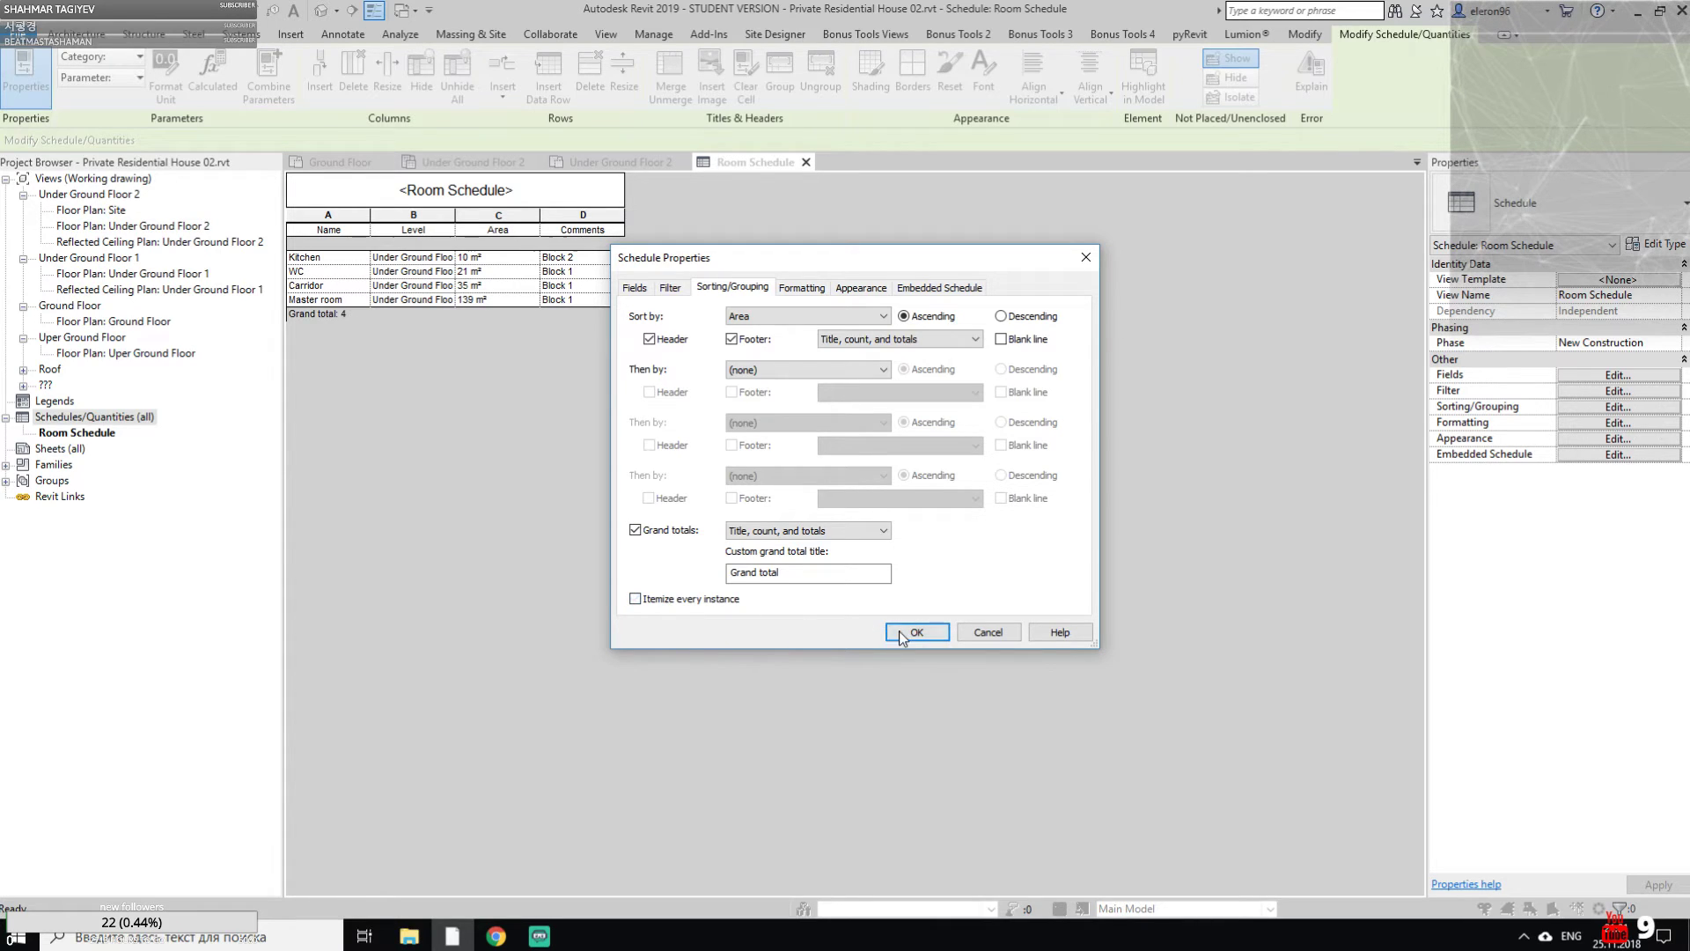
click(903, 632)
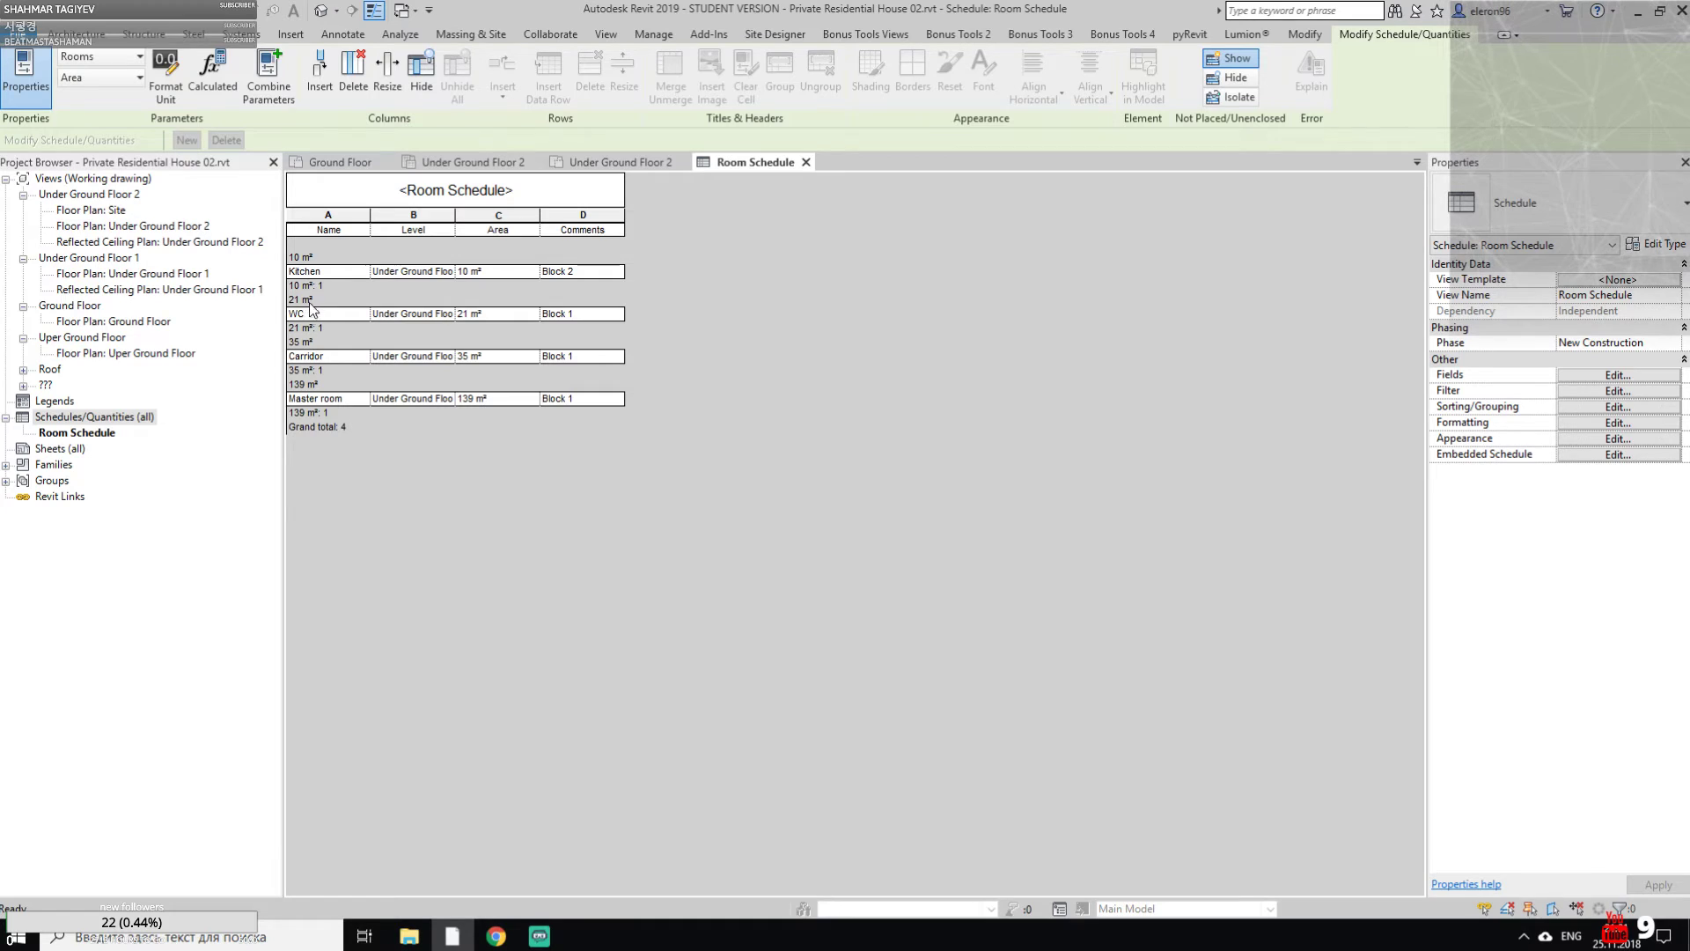
Remove the header from the Area sort level of the Room Schedule while keeping its footer
click(1618, 374)
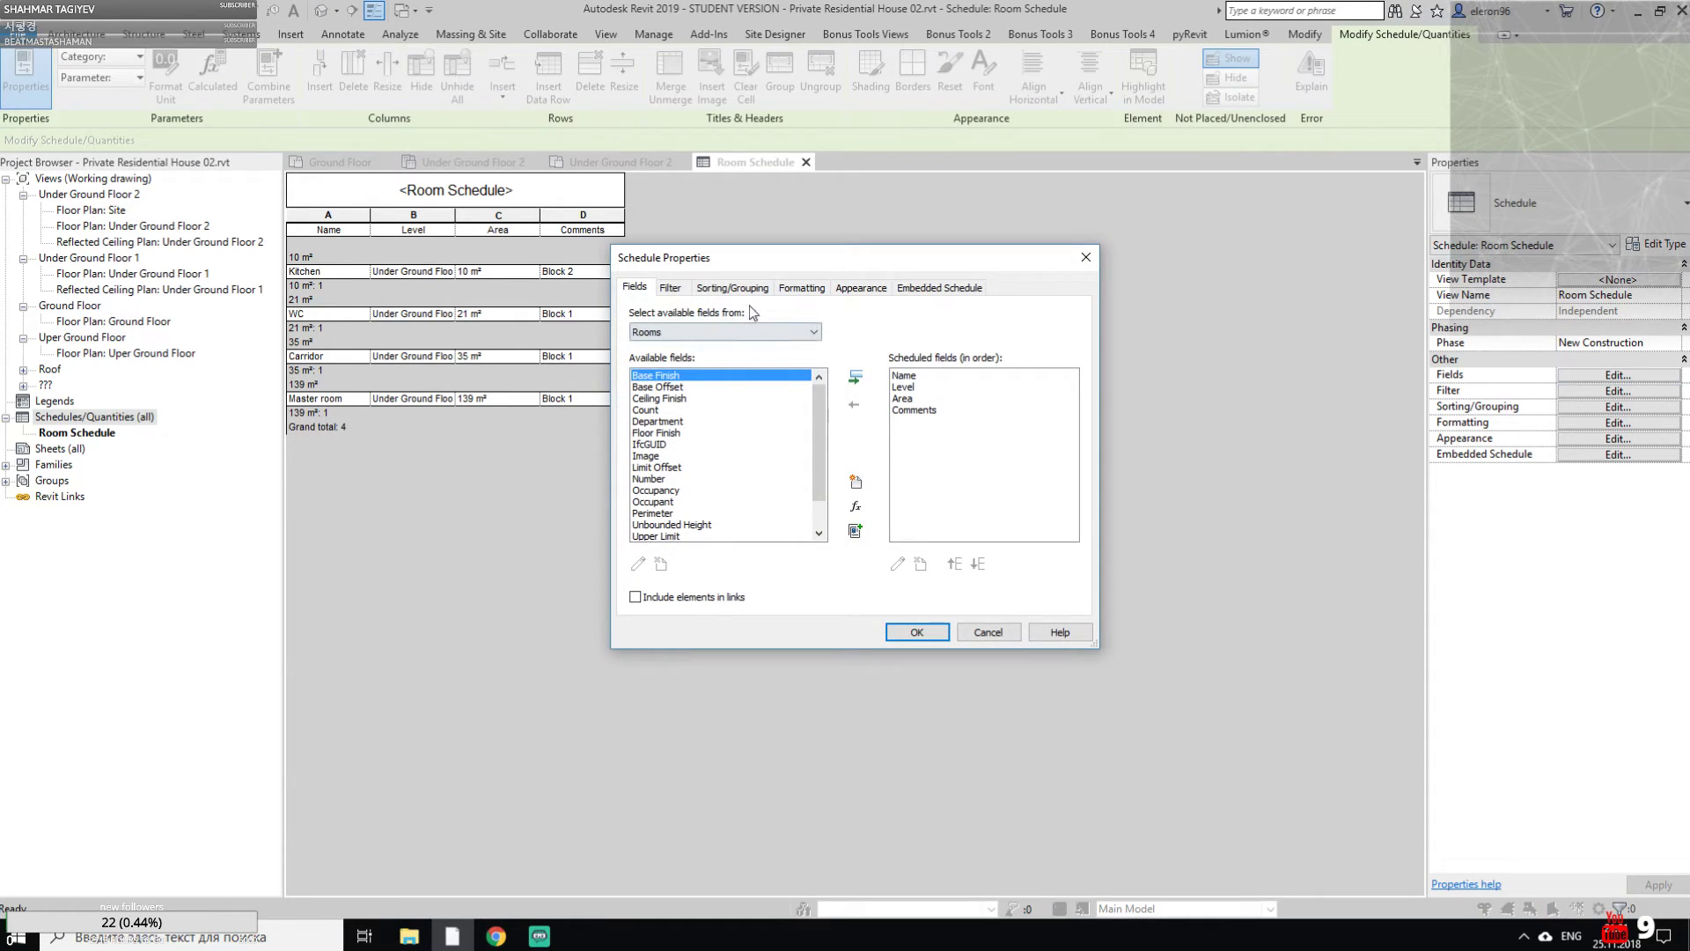
click(732, 286)
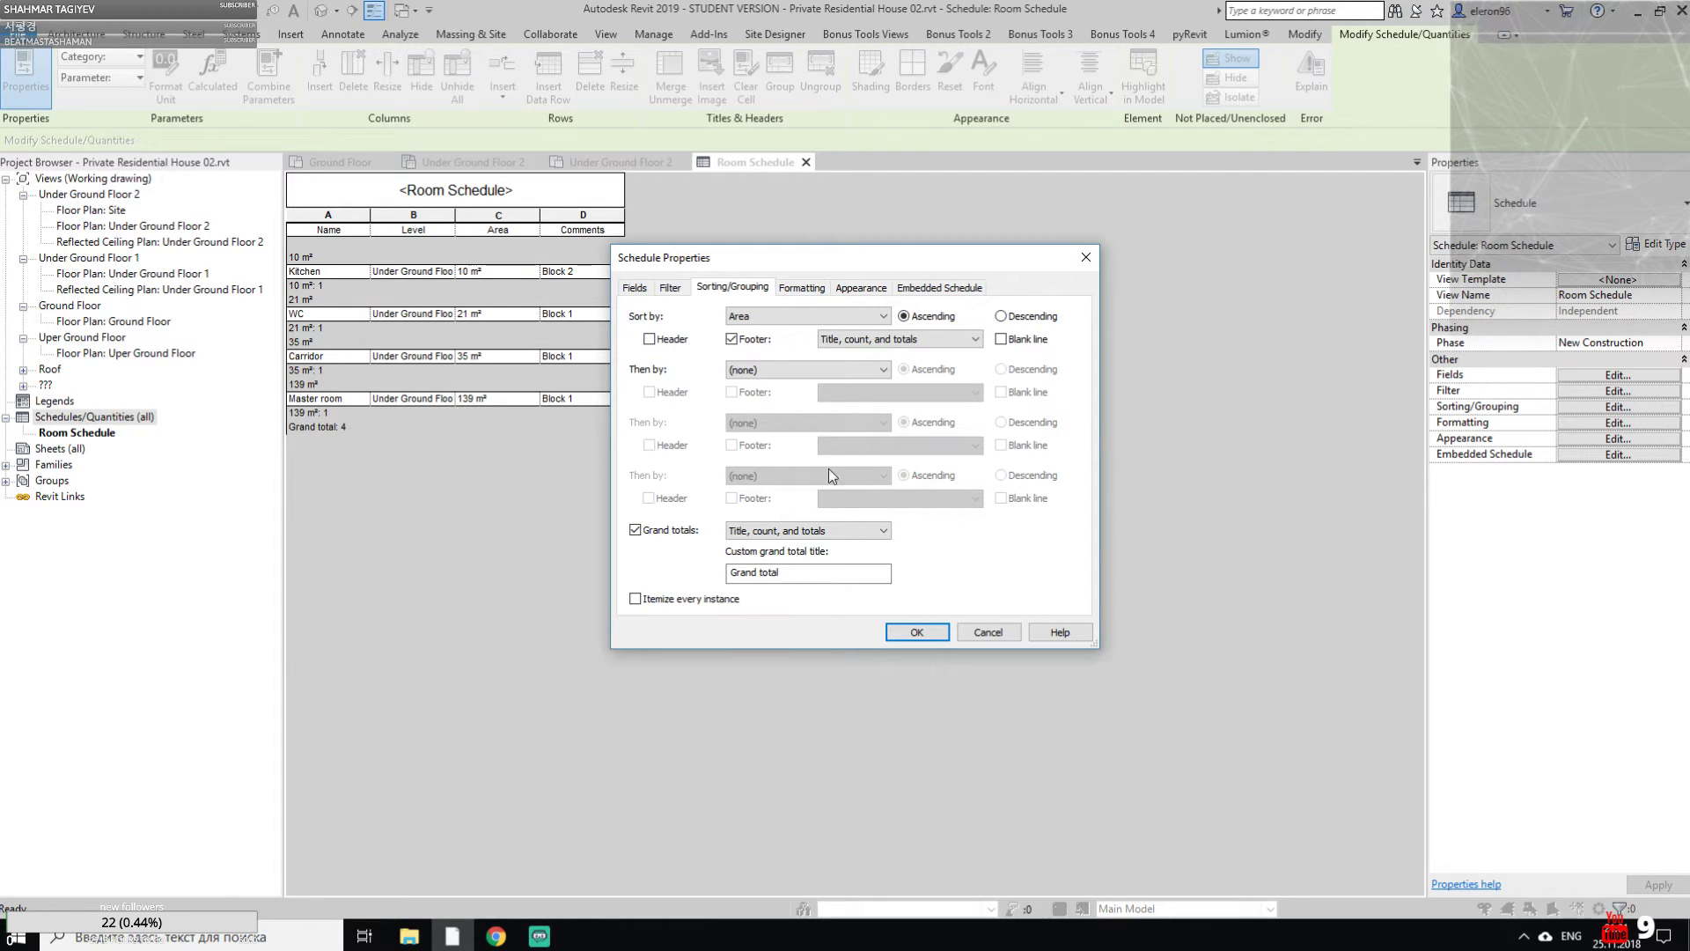
click(918, 630)
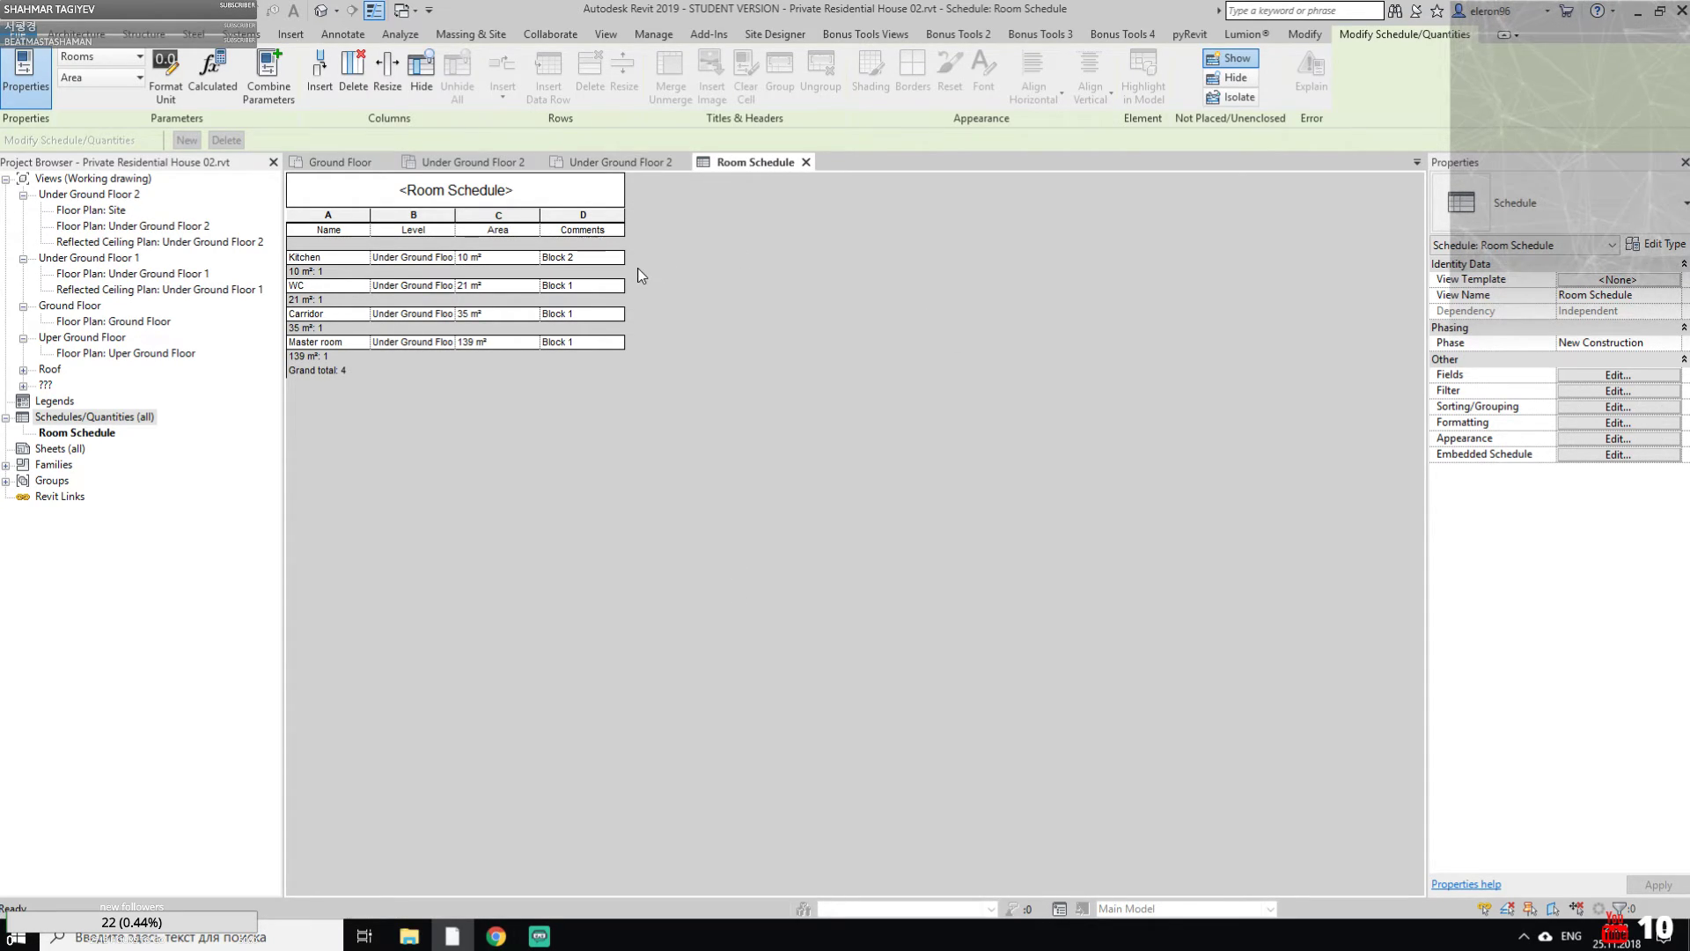
Change the schedule's title from Room Schedule to Awesome rooms
click(462, 188)
drag(497, 192, 336, 191)
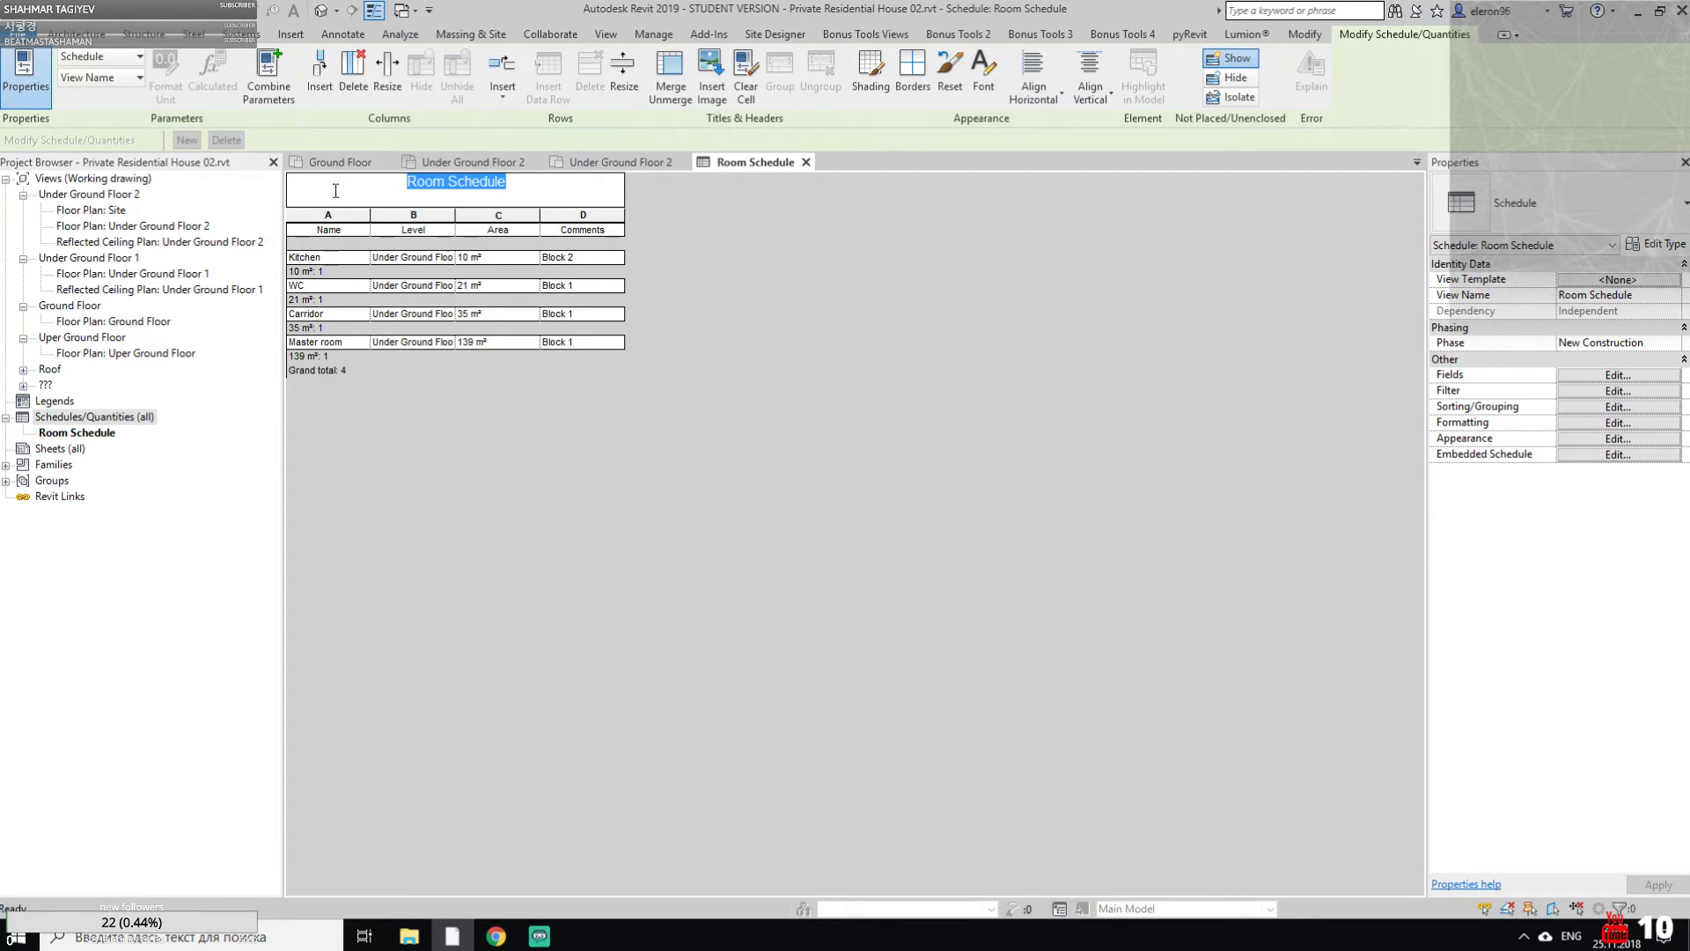
text(Aw)
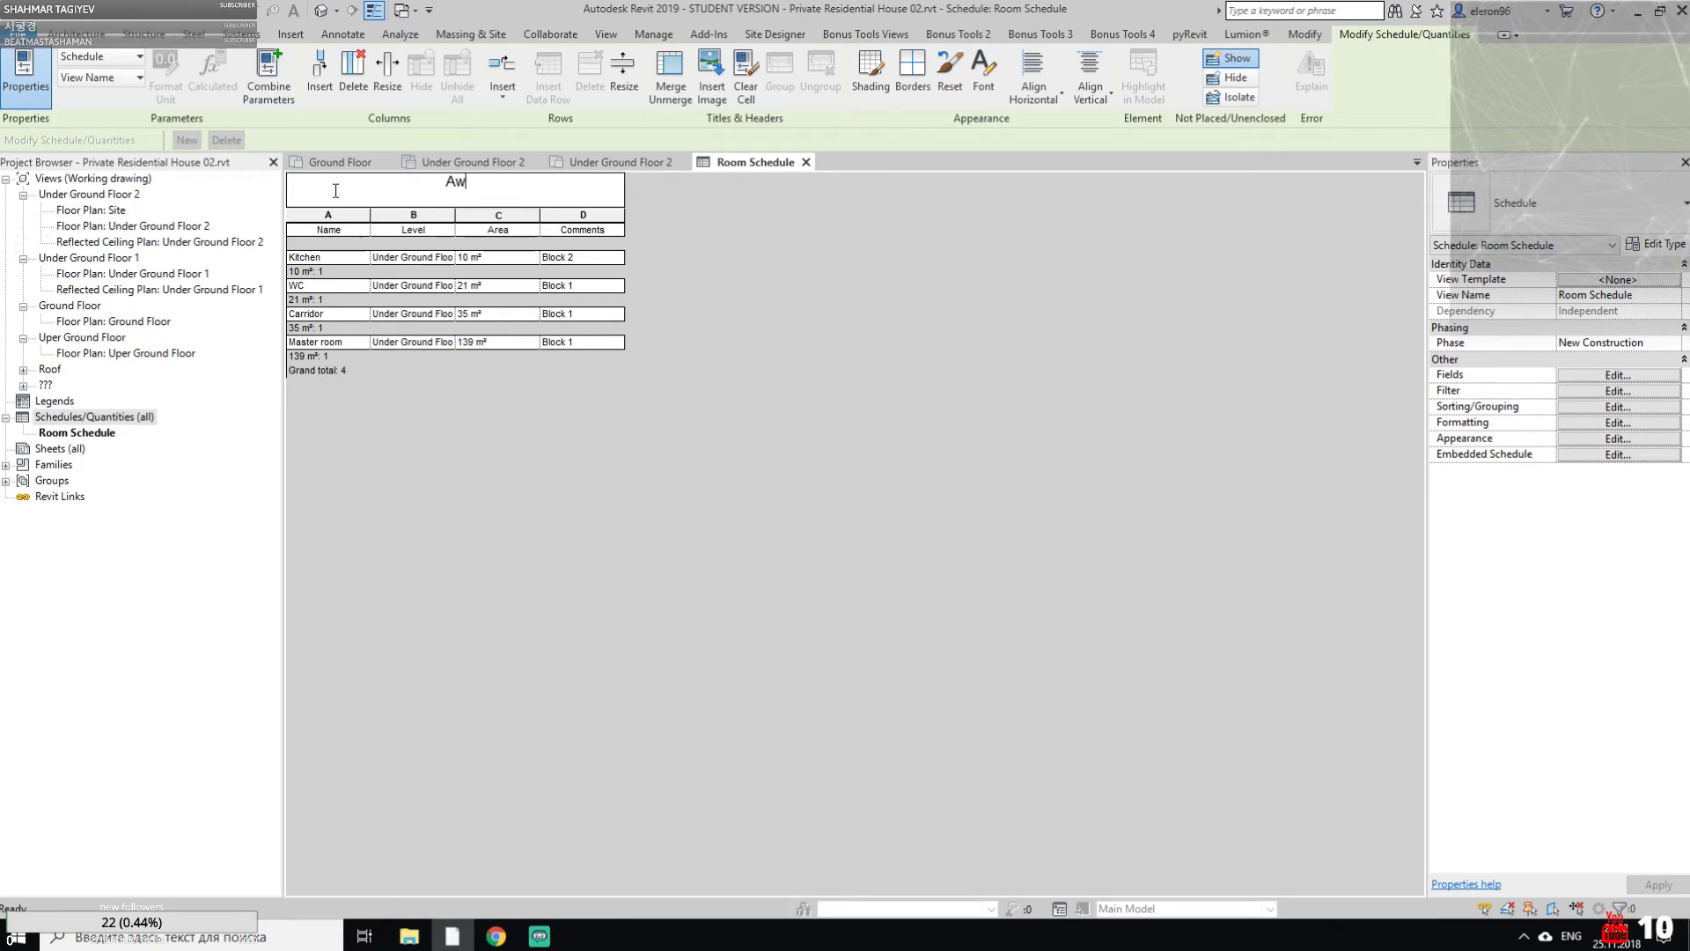
text(esome rooms)
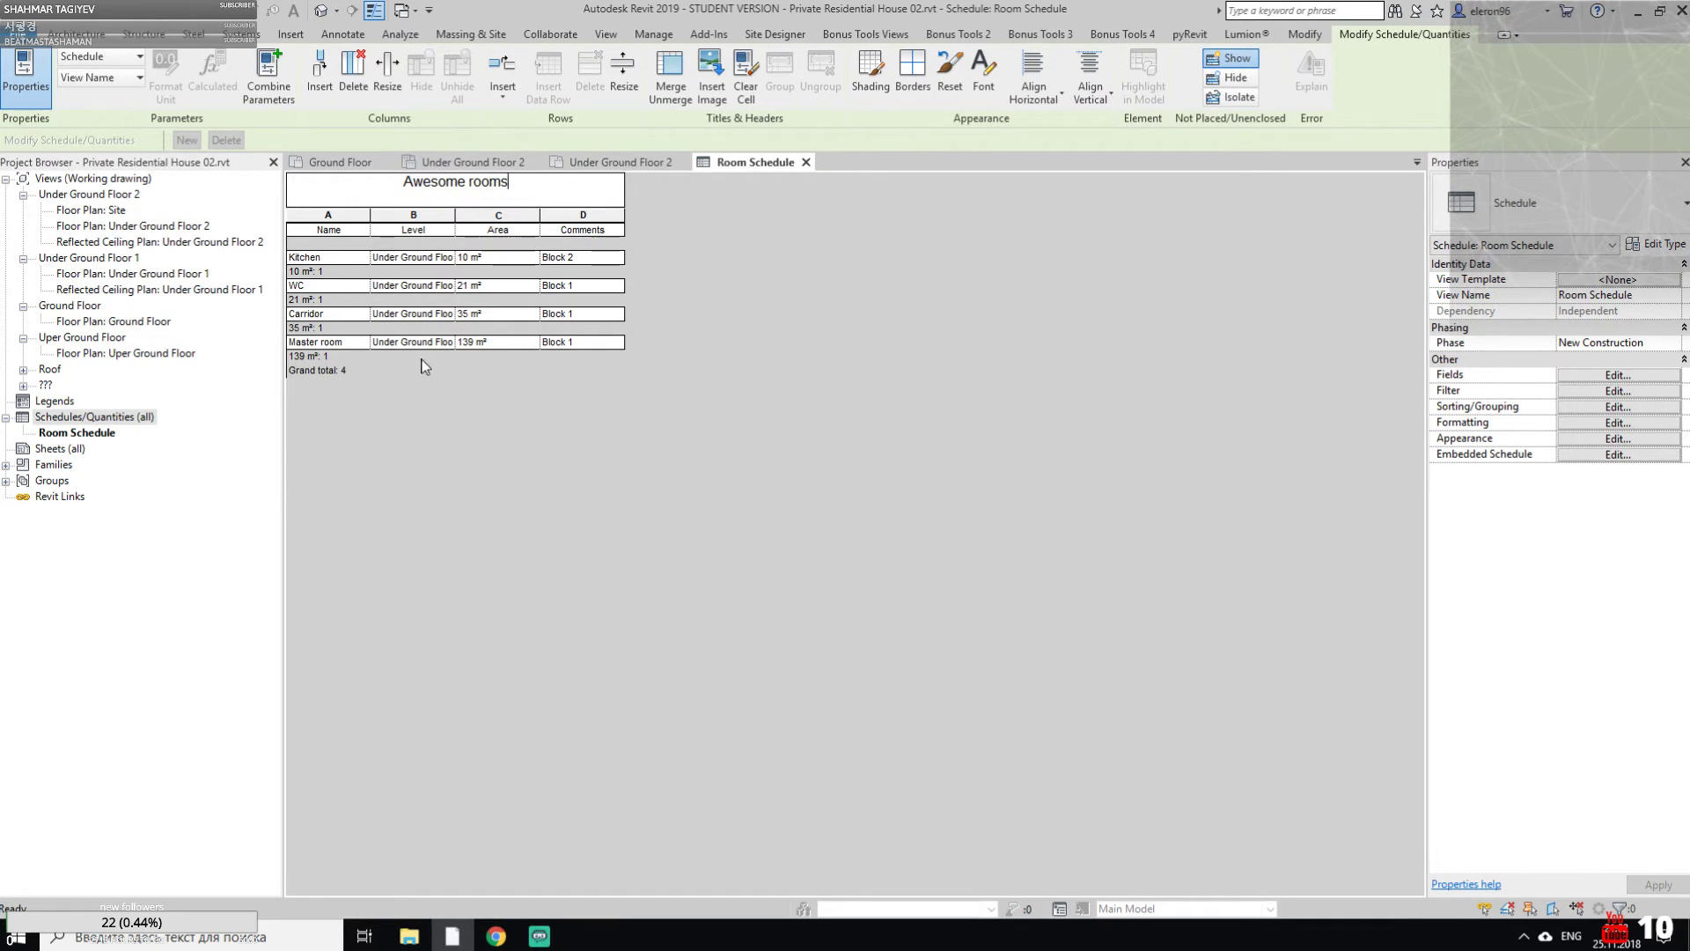
click(451, 451)
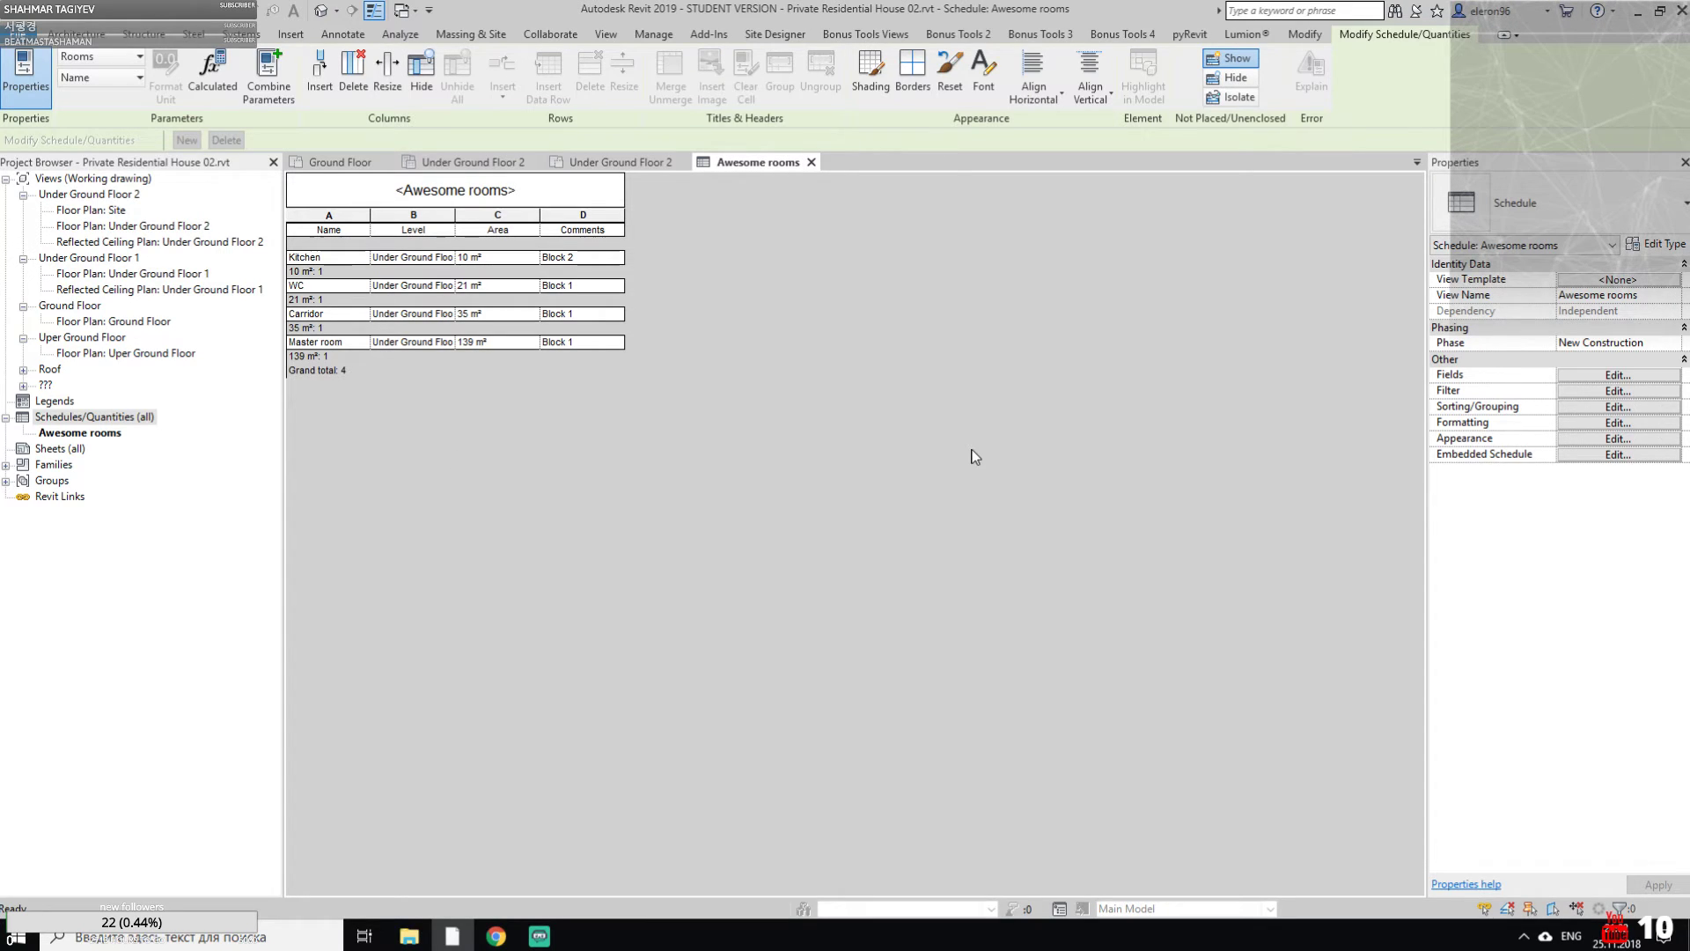
Create a new sheet with the A0 metric titleblock
right_click(52, 451)
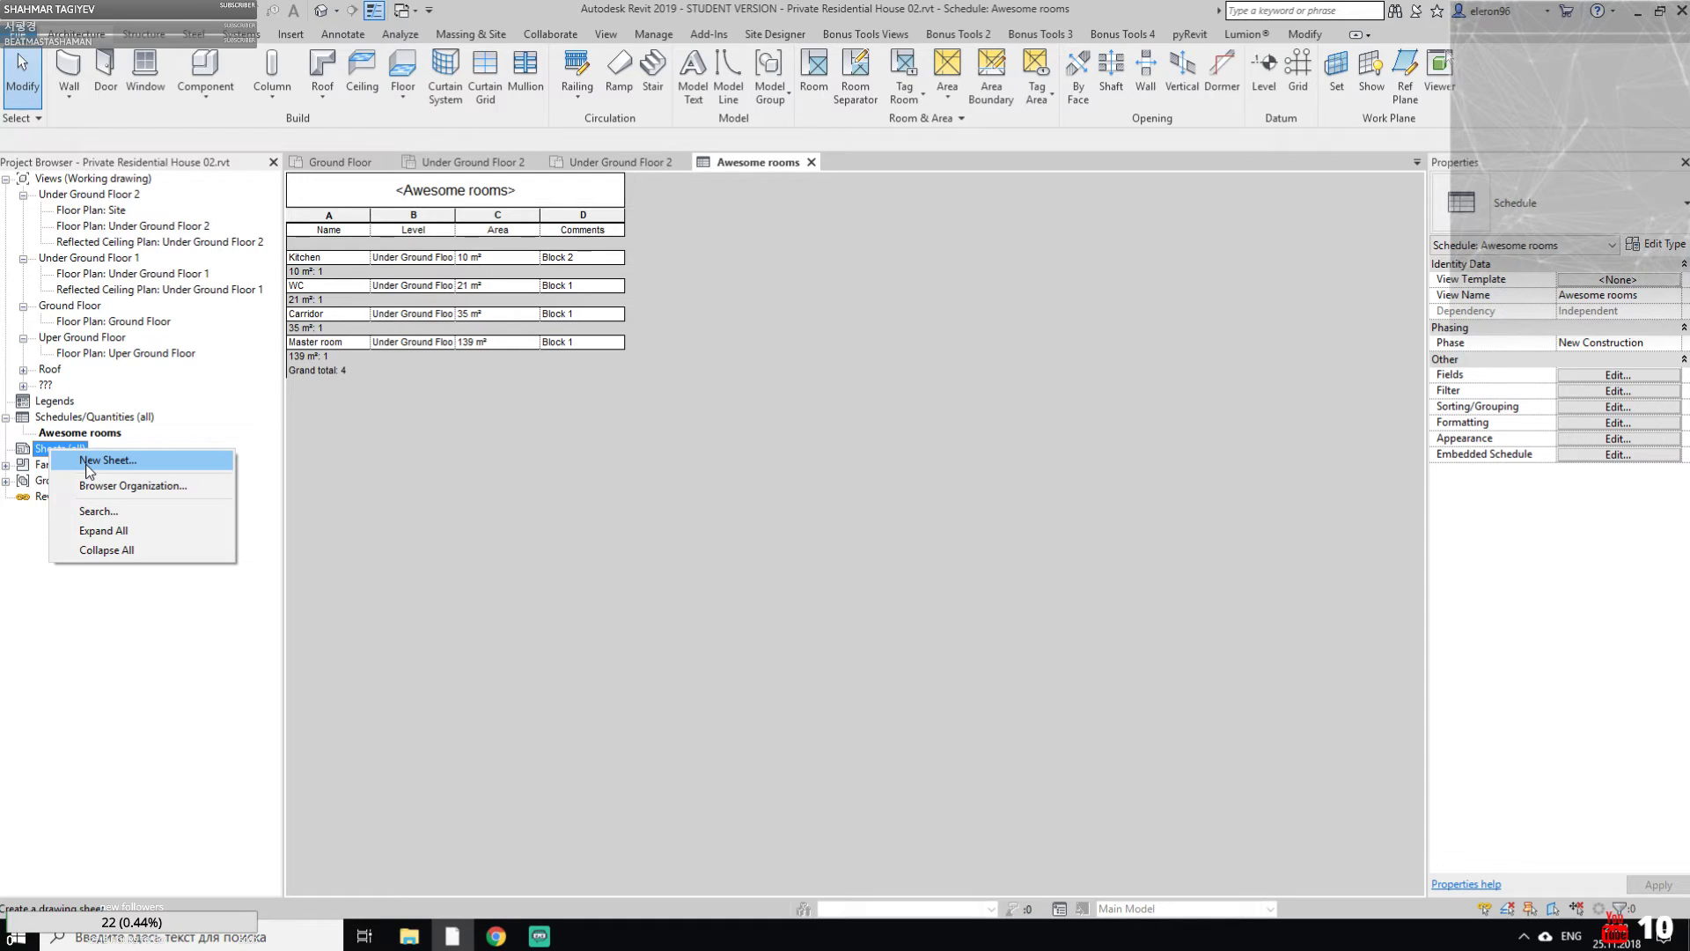
click(81, 461)
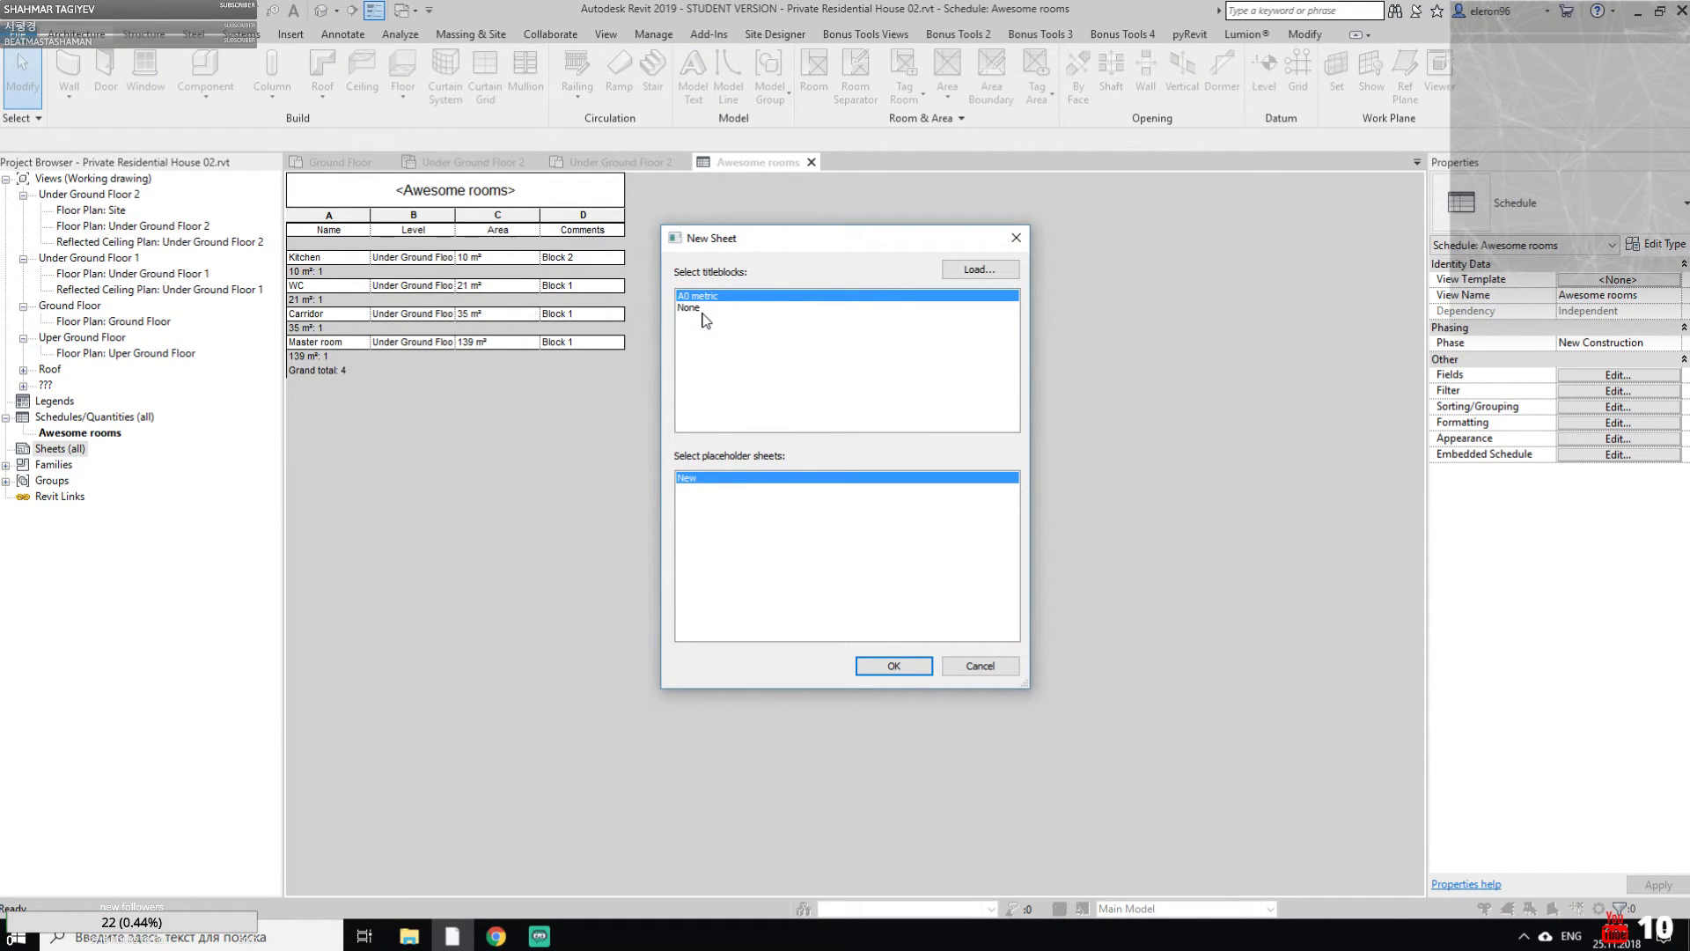
click(895, 663)
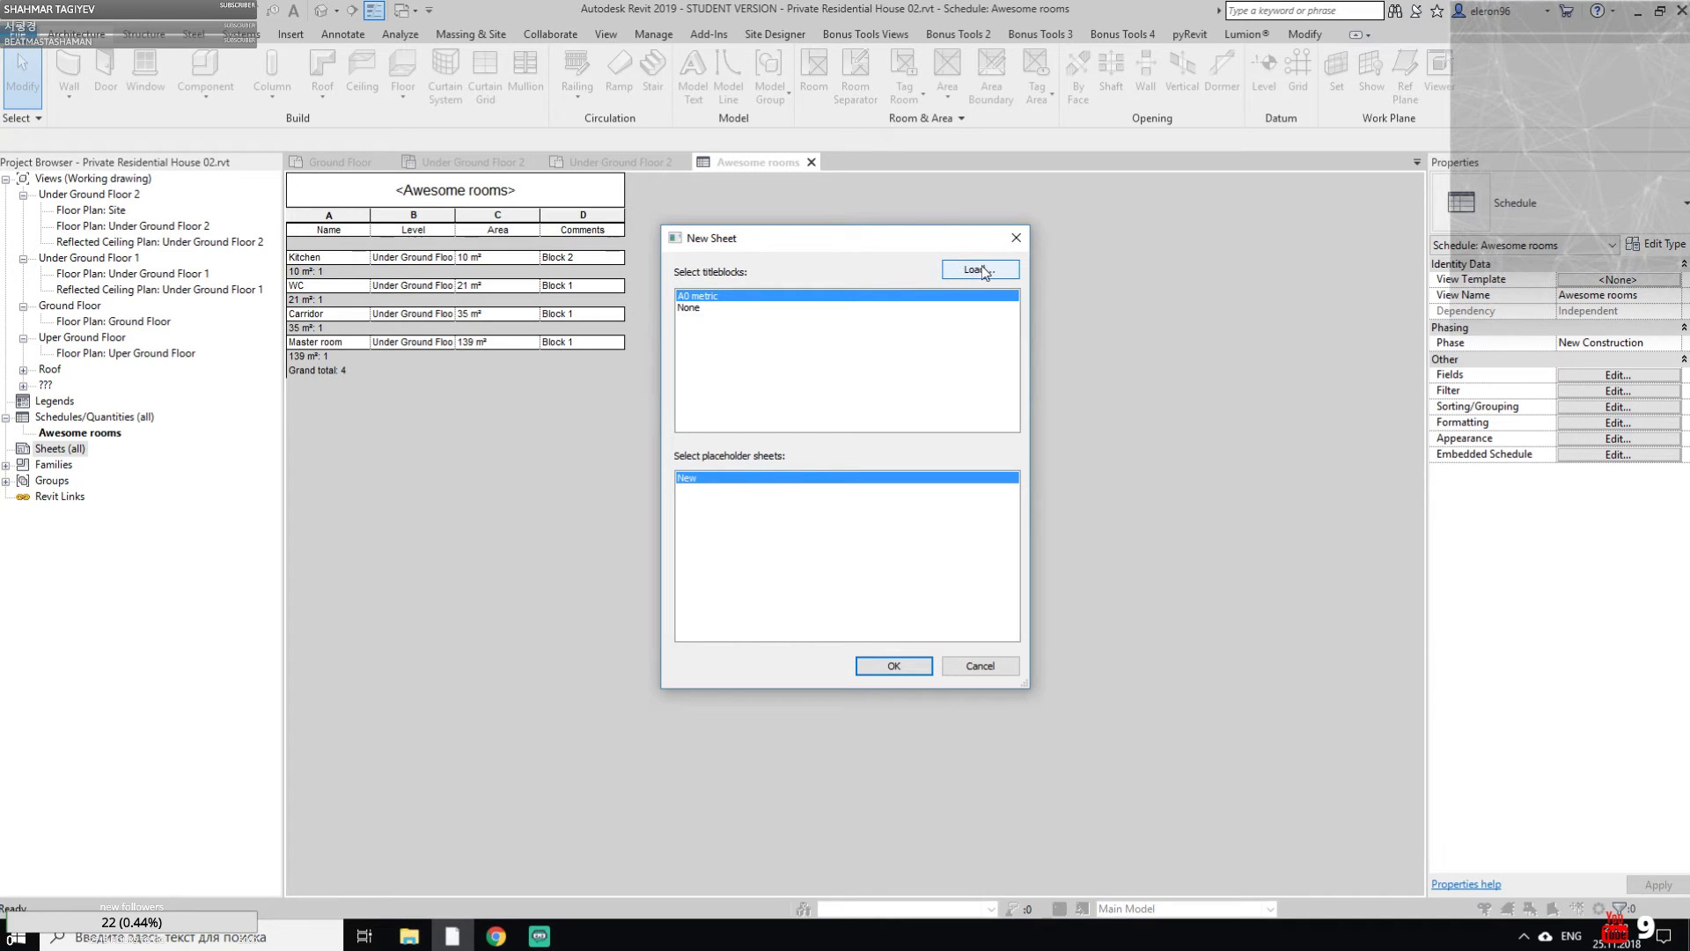
click(907, 673)
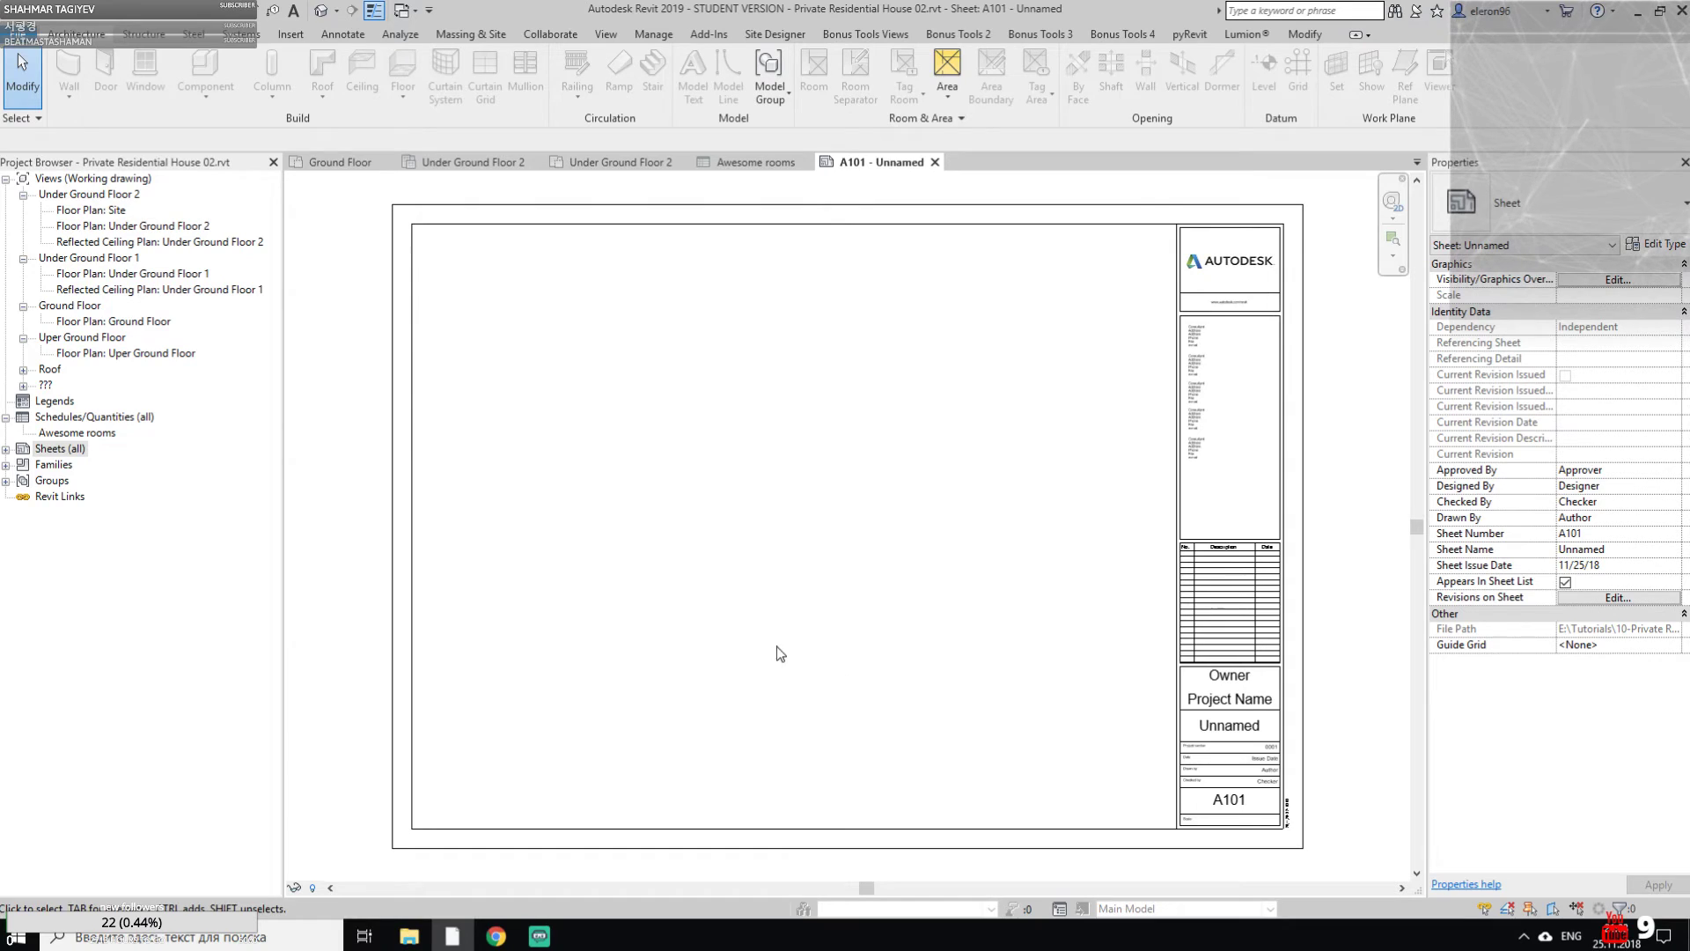
Place the Awesome rooms schedule inside the upper-left corner of the A101 sheet's titleblock frame
click(55, 432)
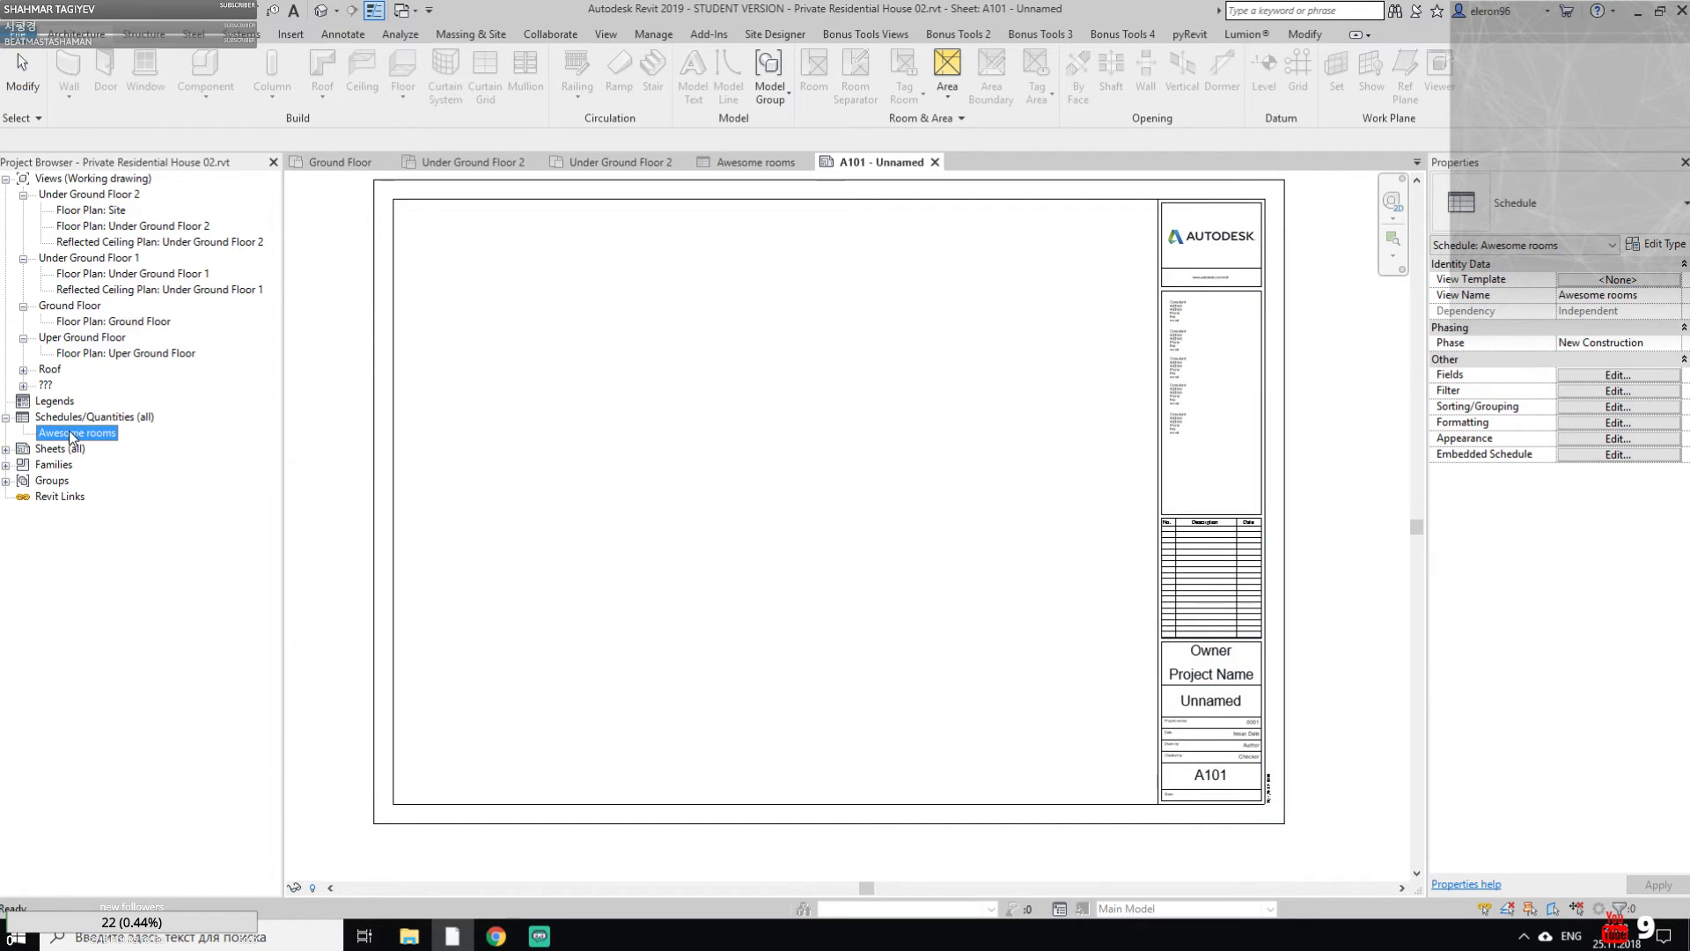
drag(55, 433, 464, 264)
click(465, 265)
scroll(875, 573, up, 3)
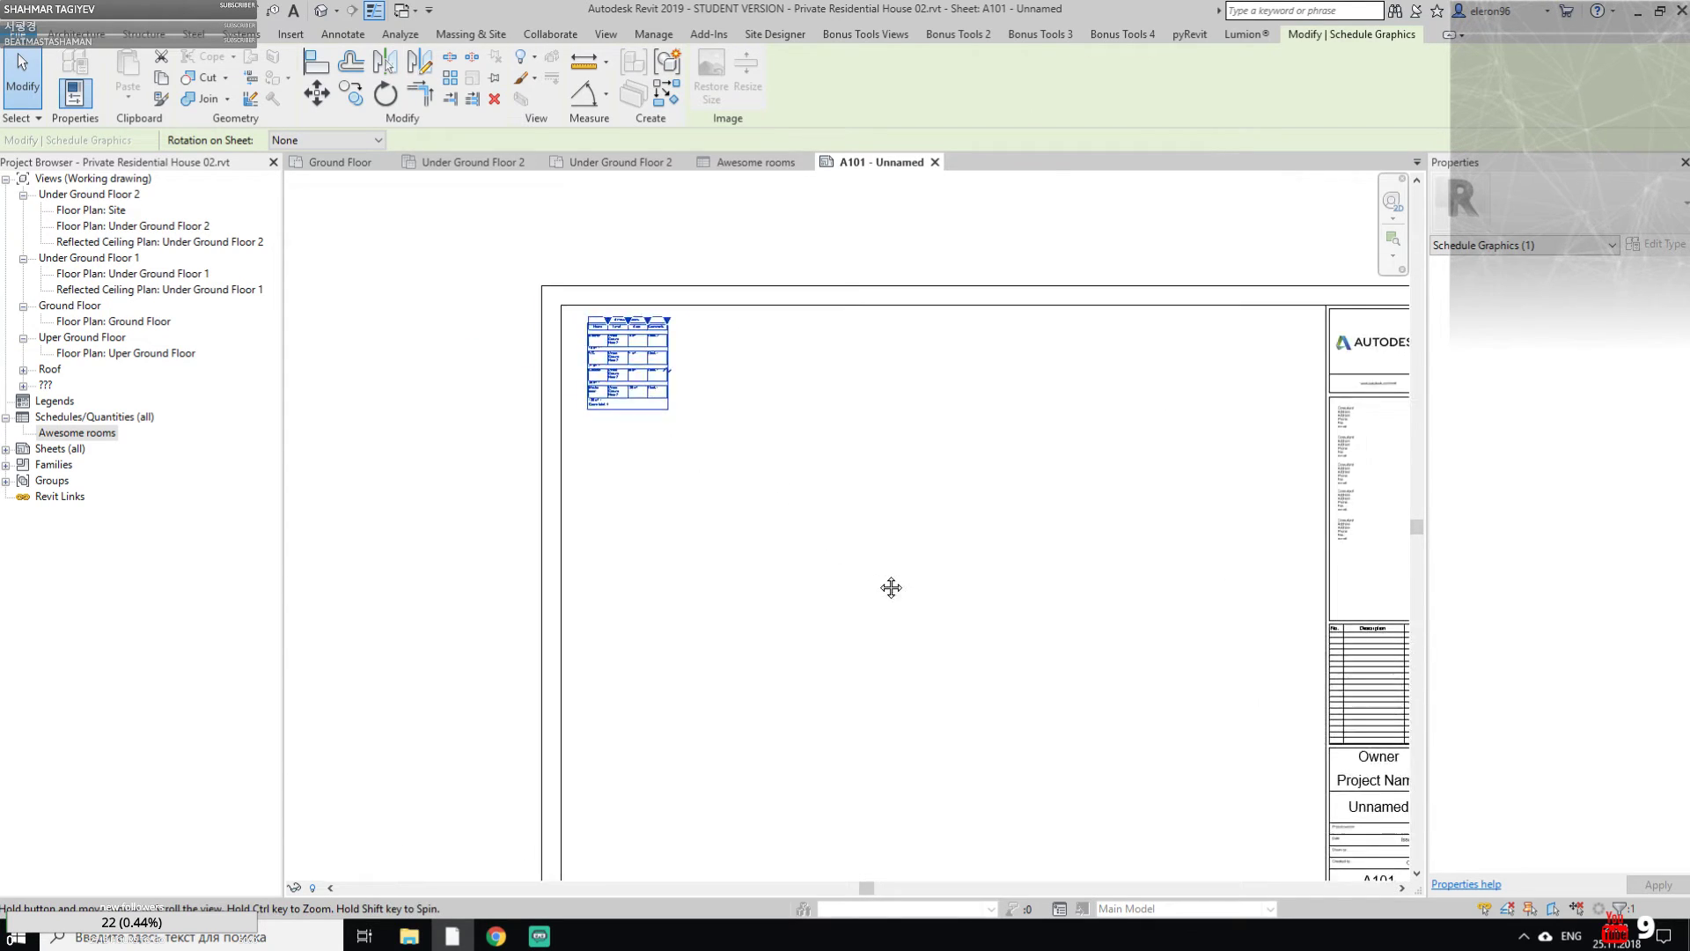
scroll(729, 405, up, 5)
key(Escape)
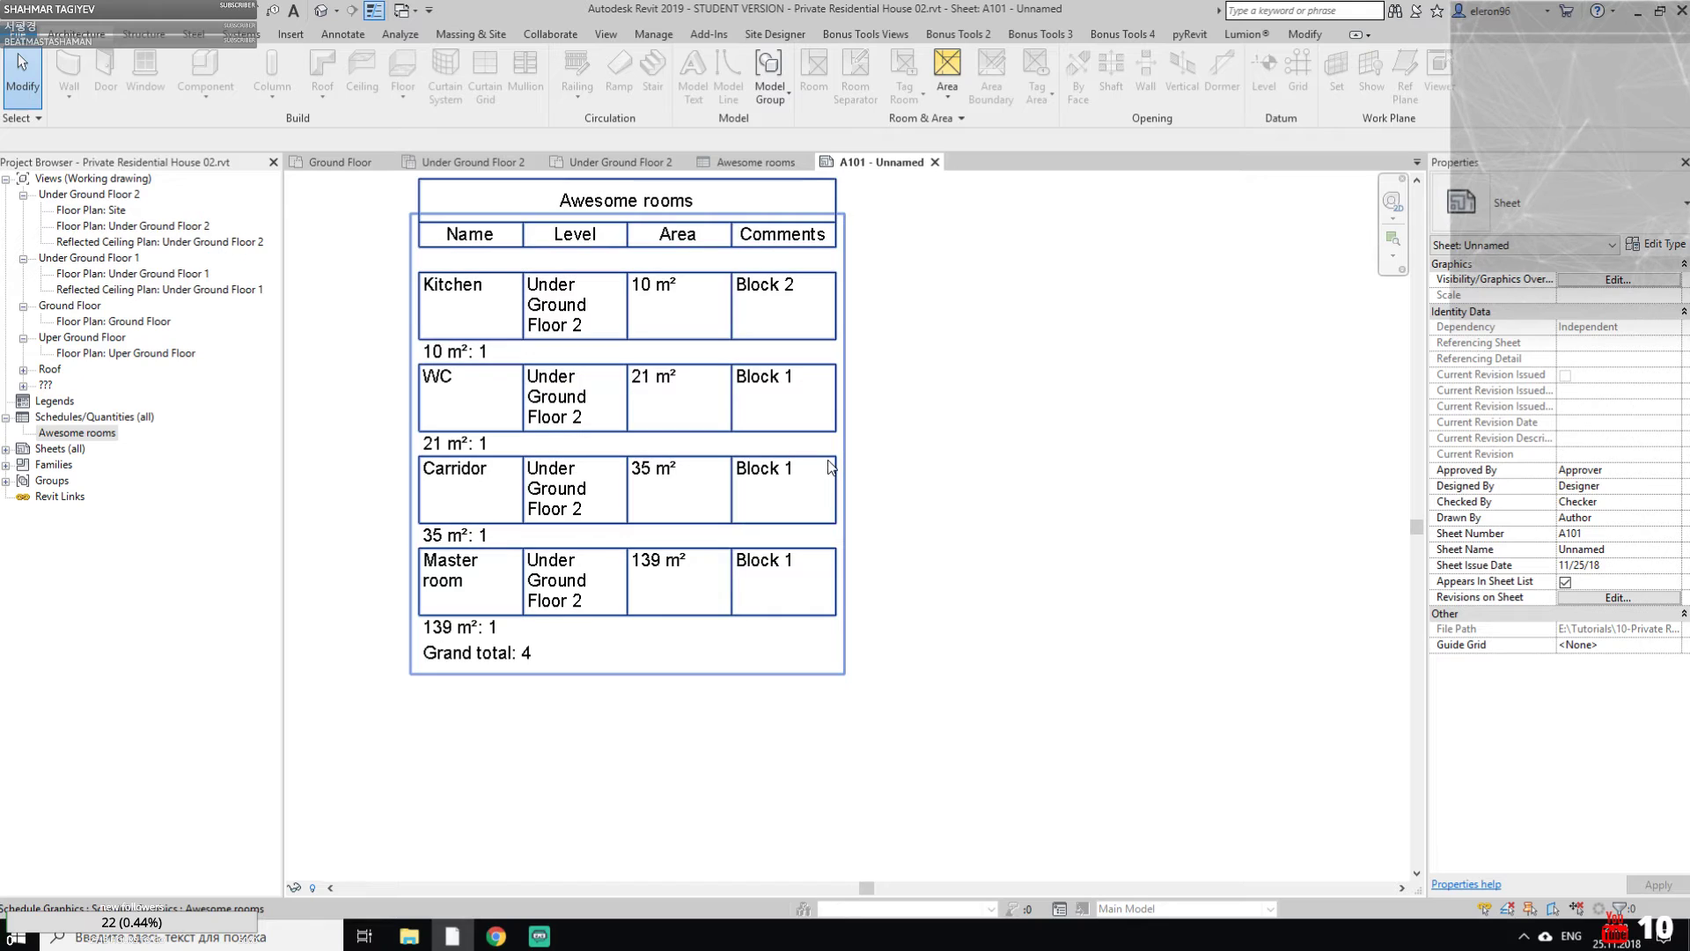
middle_drag(766, 498, 784, 572)
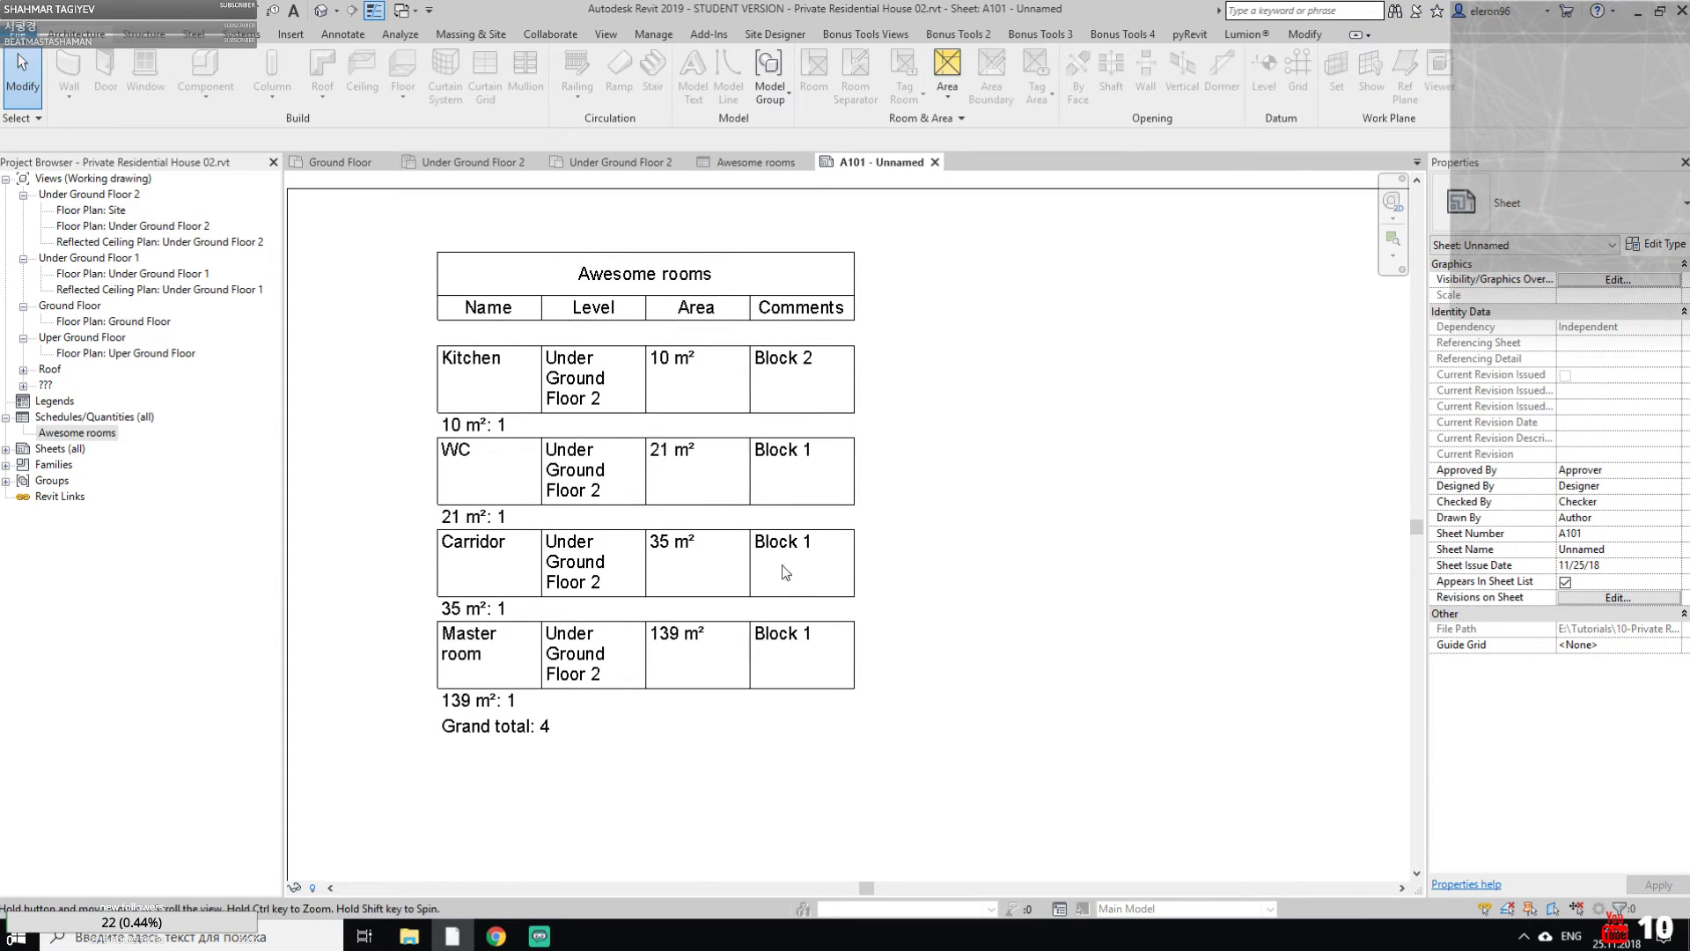
Open the Awesome rooms schedule from the sheet, followed by the Under Ground Floor 2 reflected ceiling plan
double_click(476, 462)
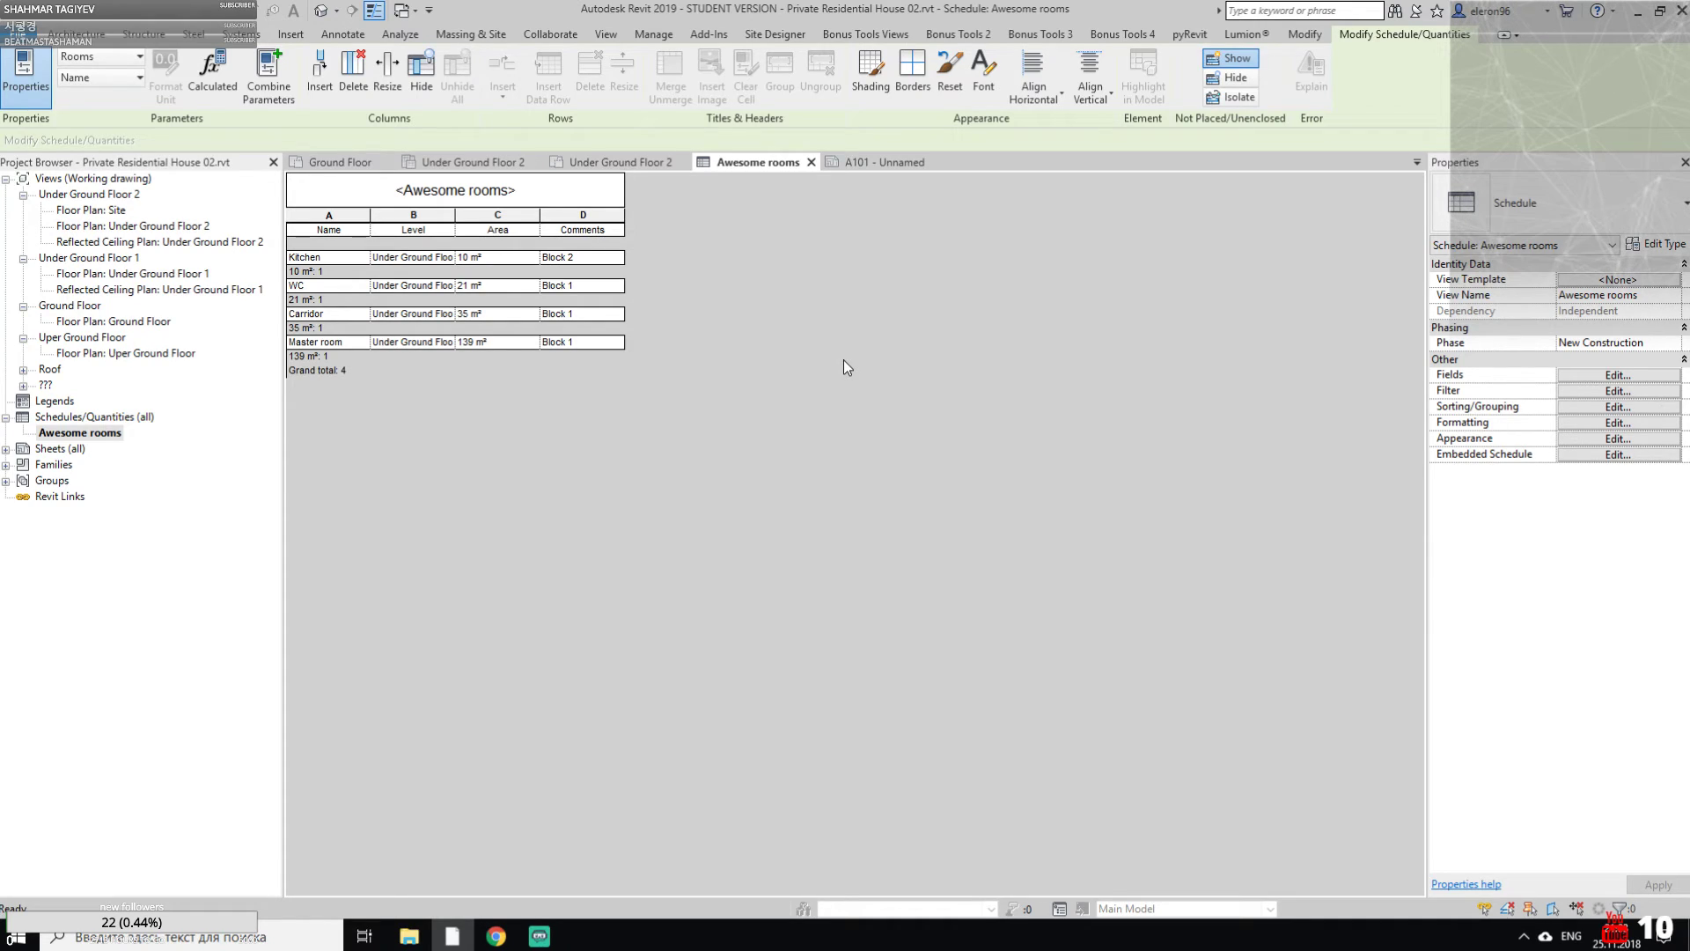
double_click(114, 242)
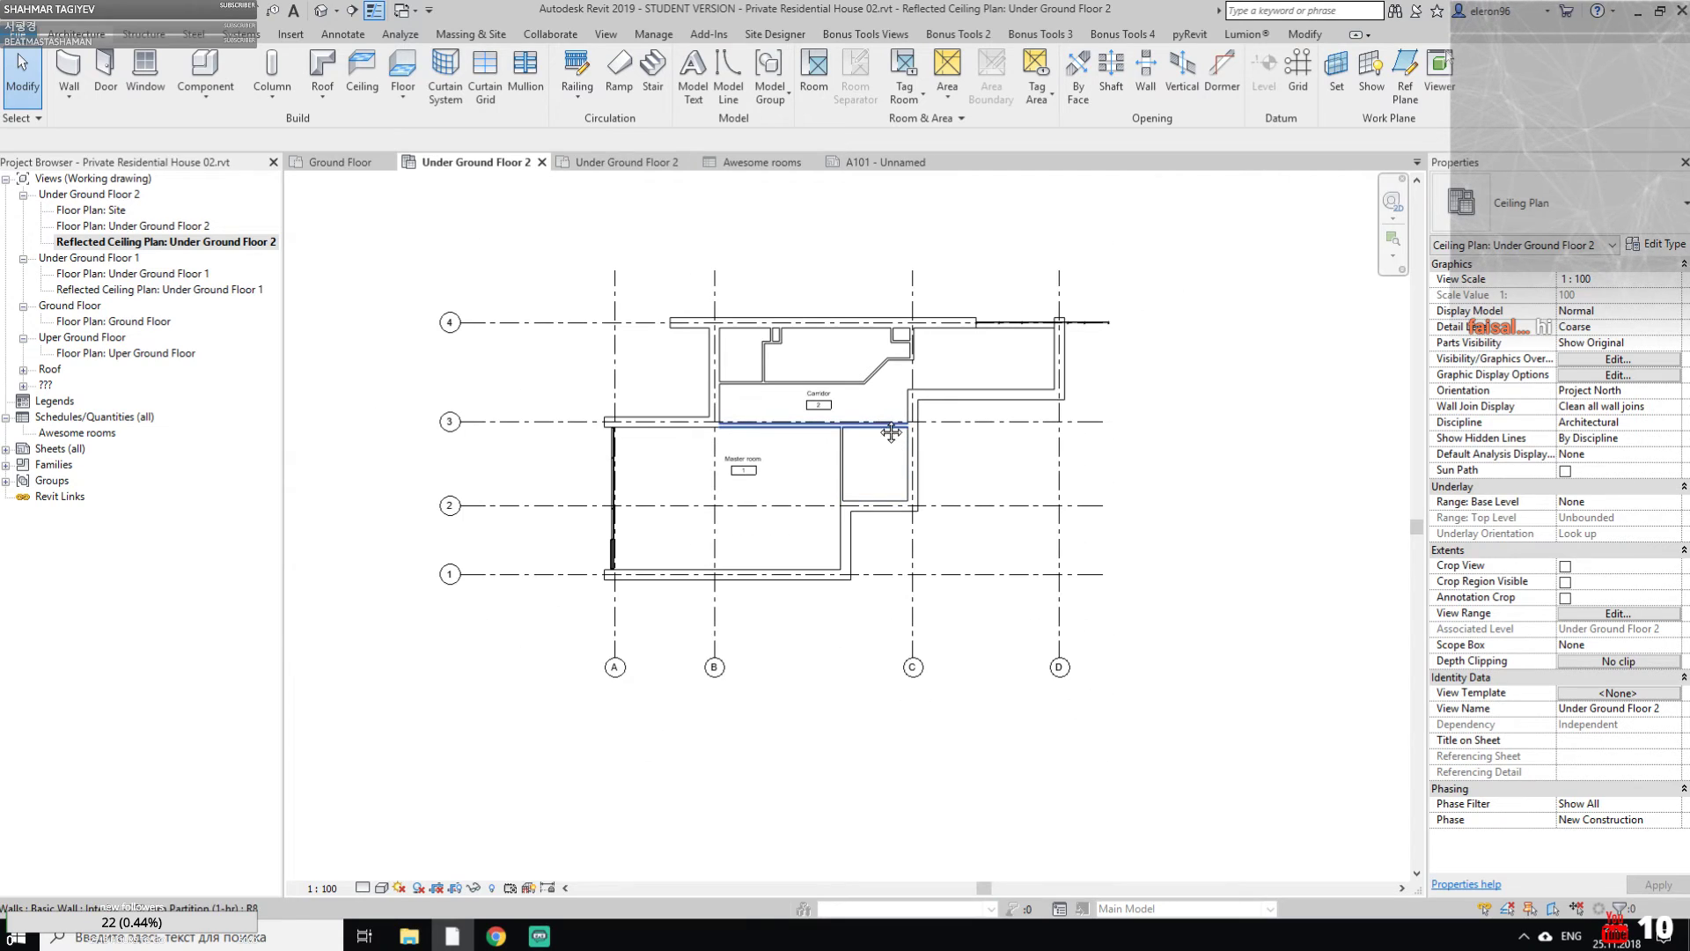
scroll(900, 436, up, 2)
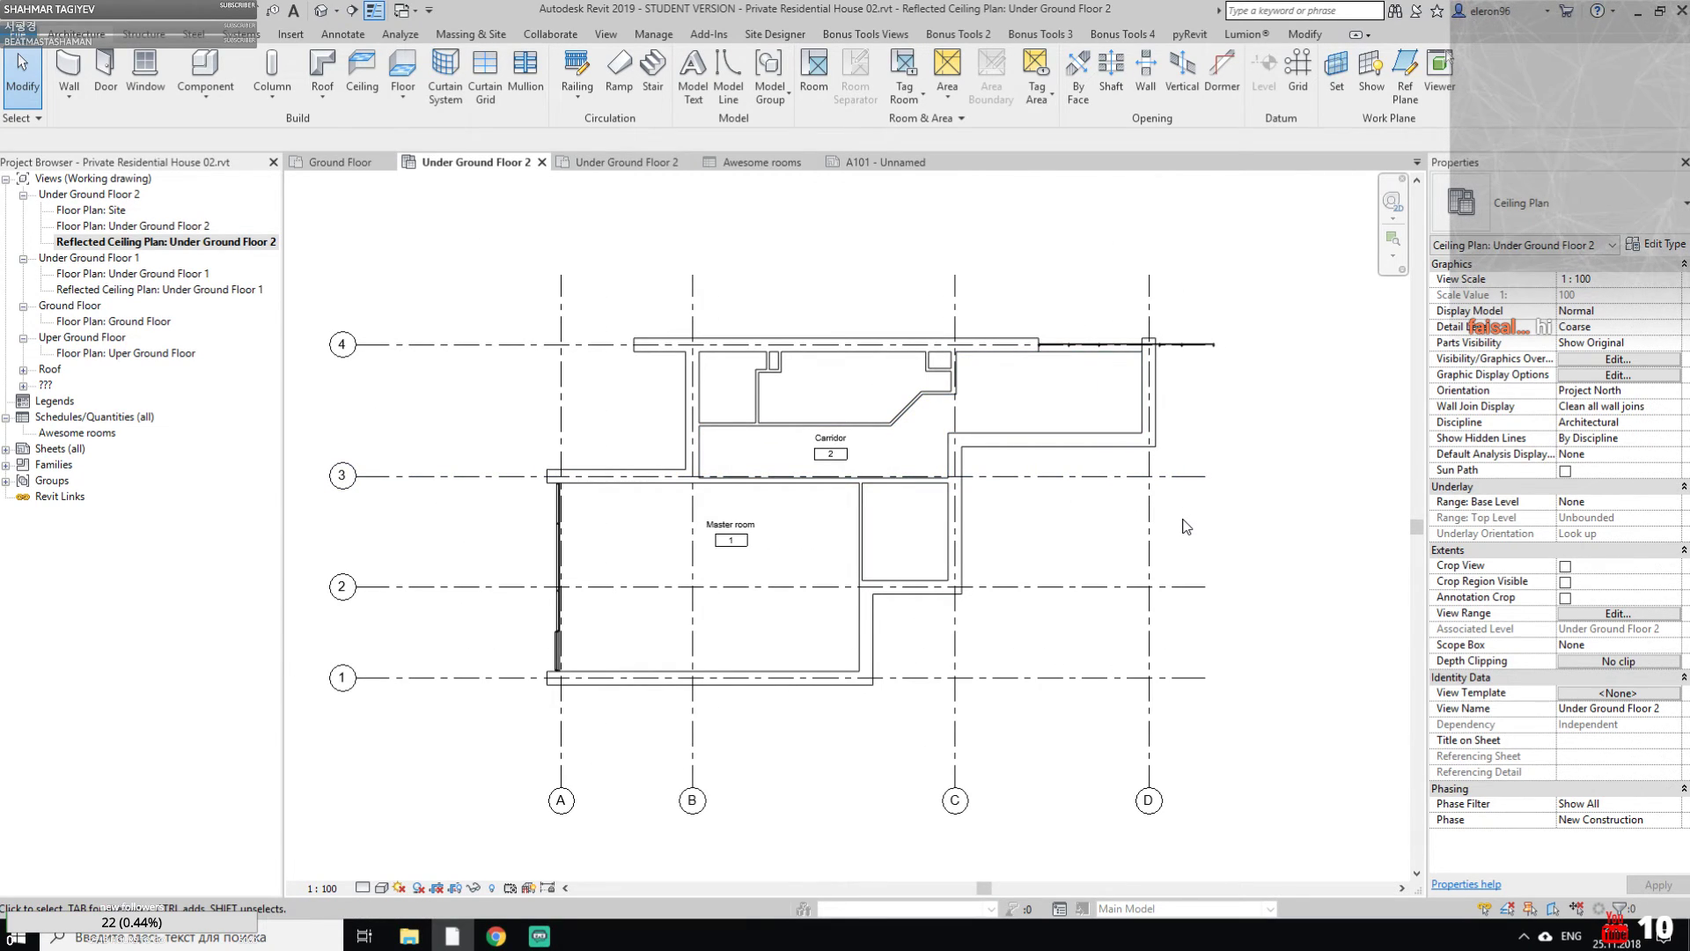
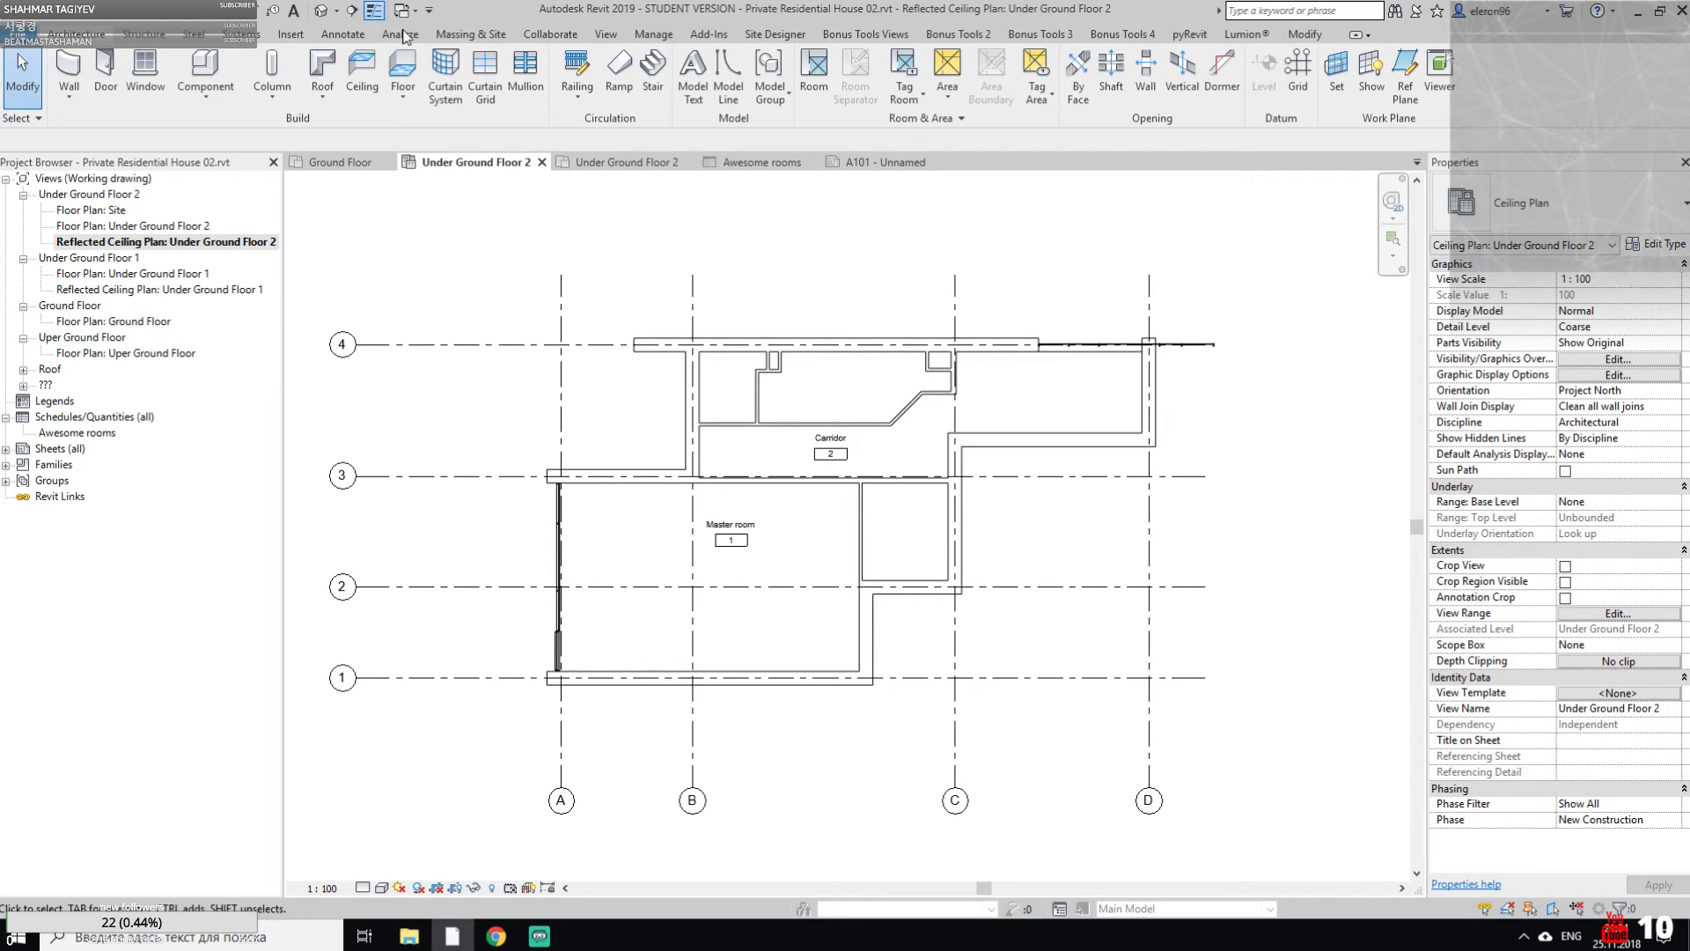
click(17, 34)
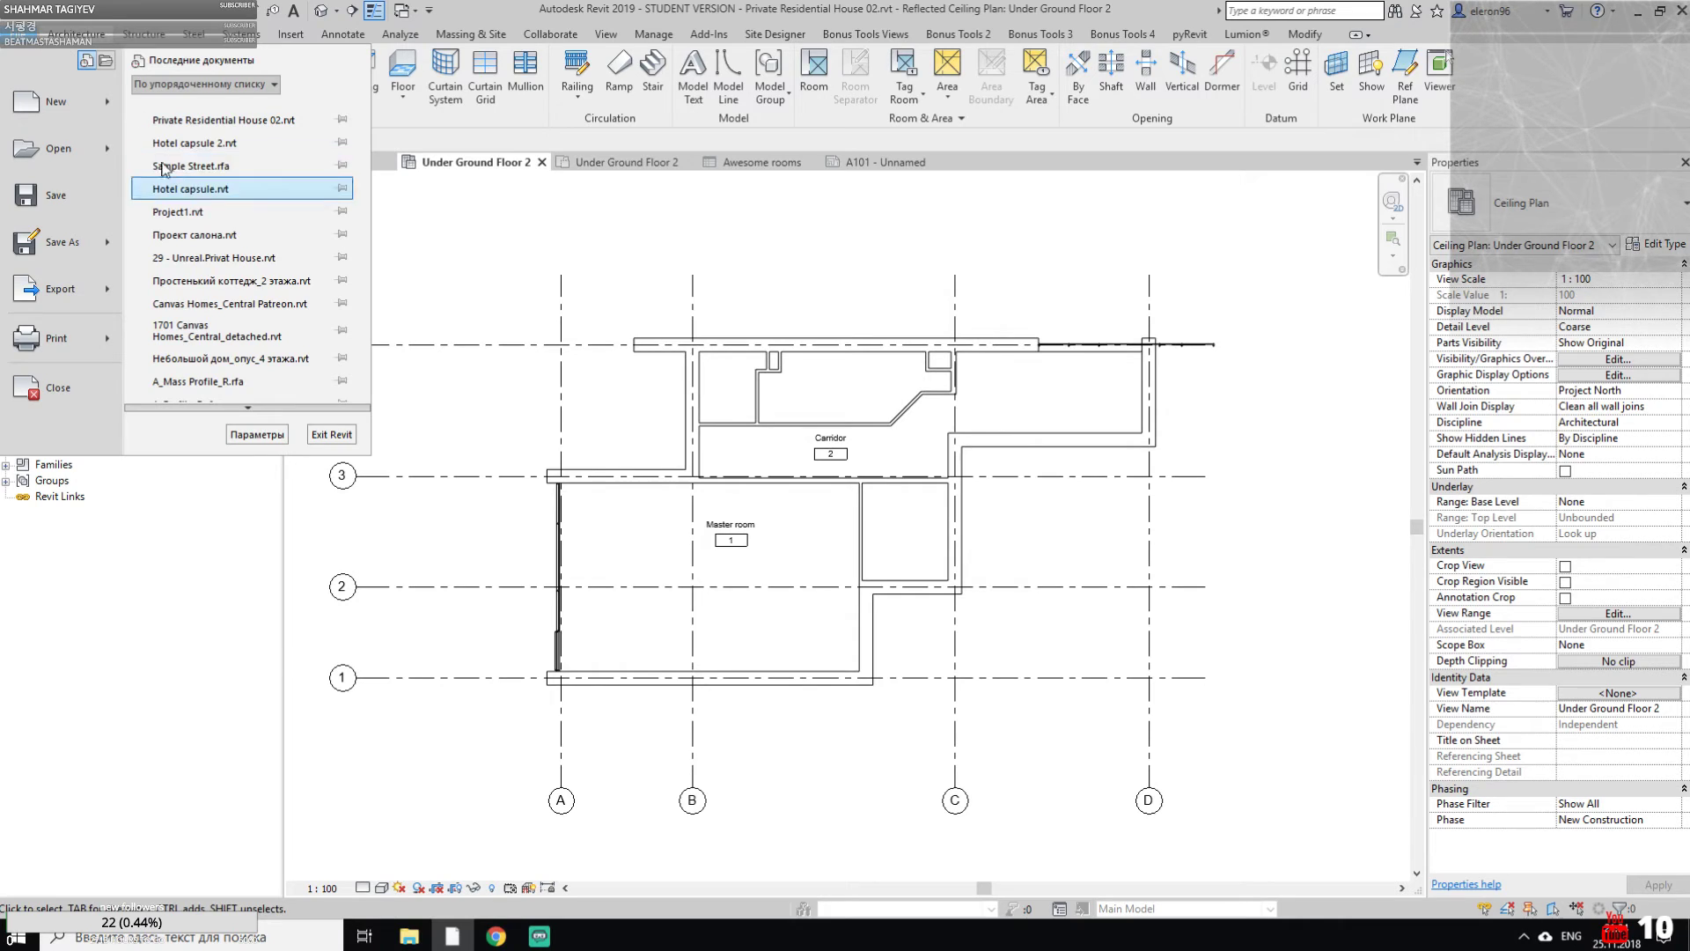
click(975, 230)
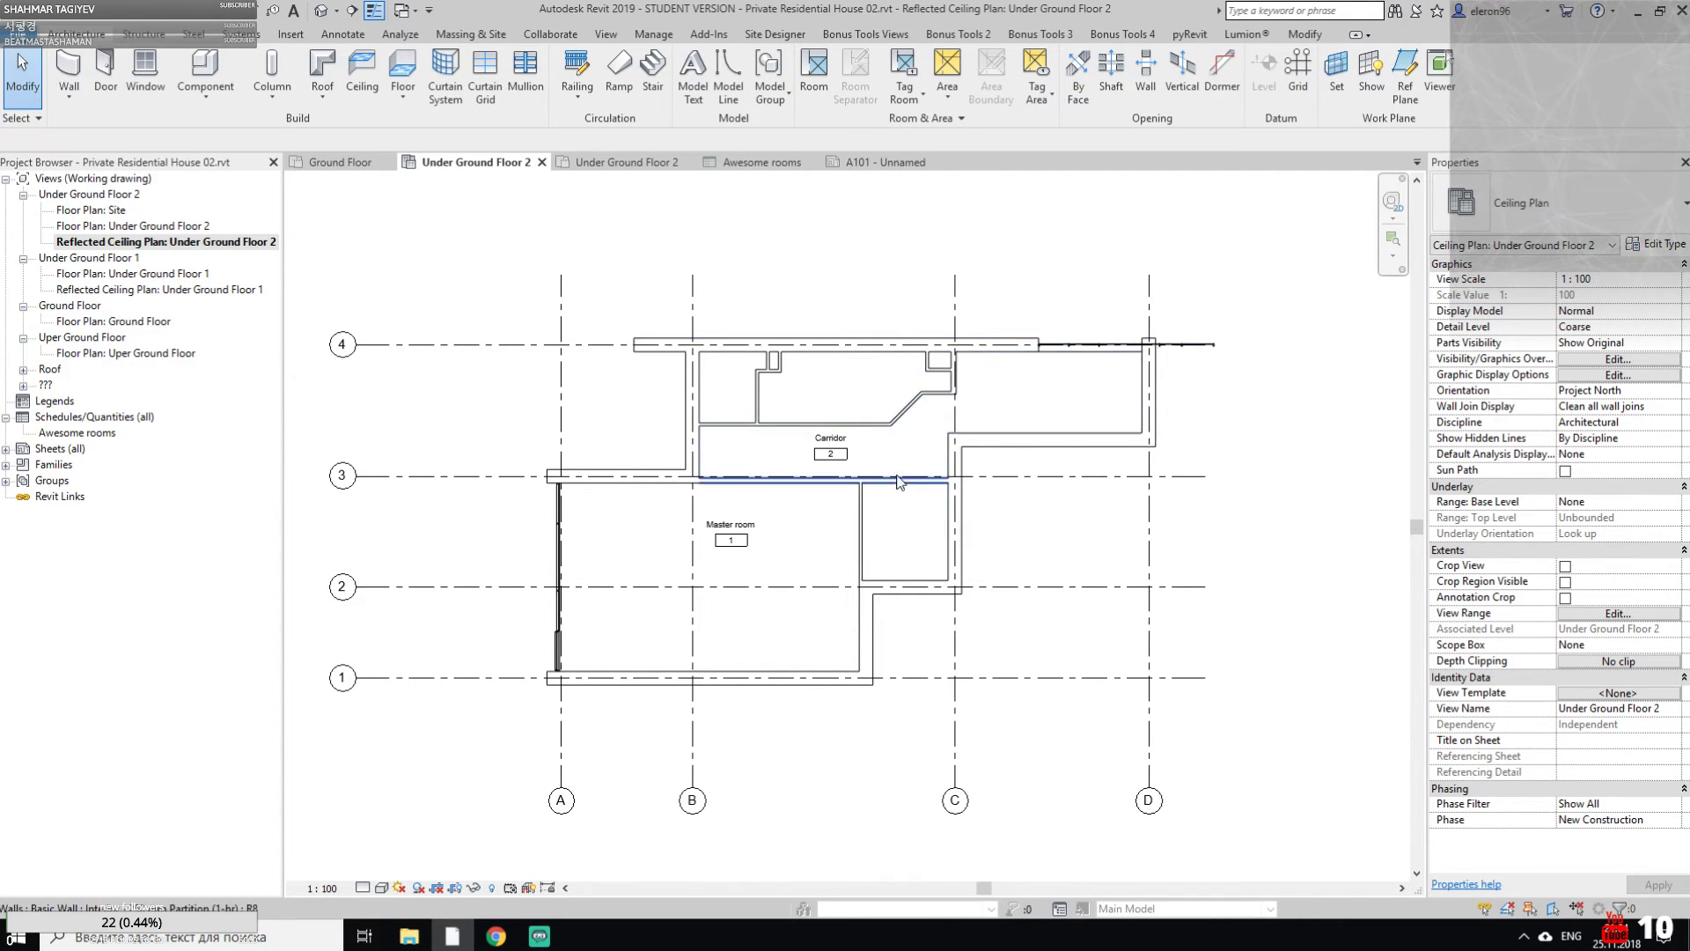
middle_drag(785, 582, 759, 486)
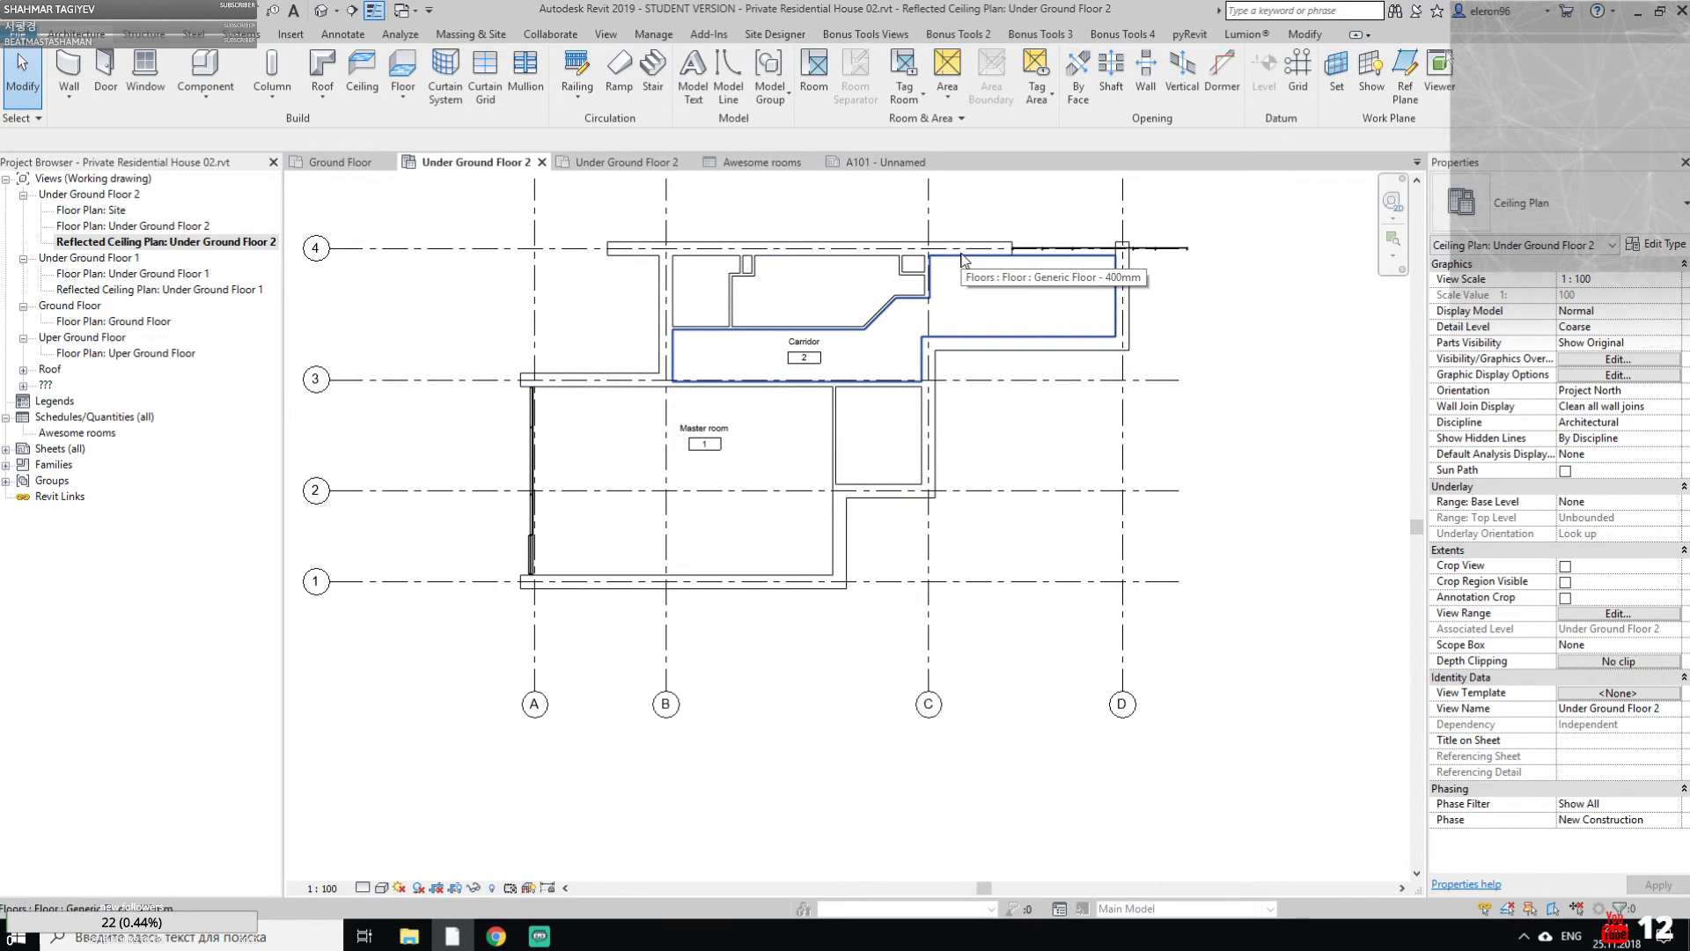
middle_drag(973, 333, 1006, 420)
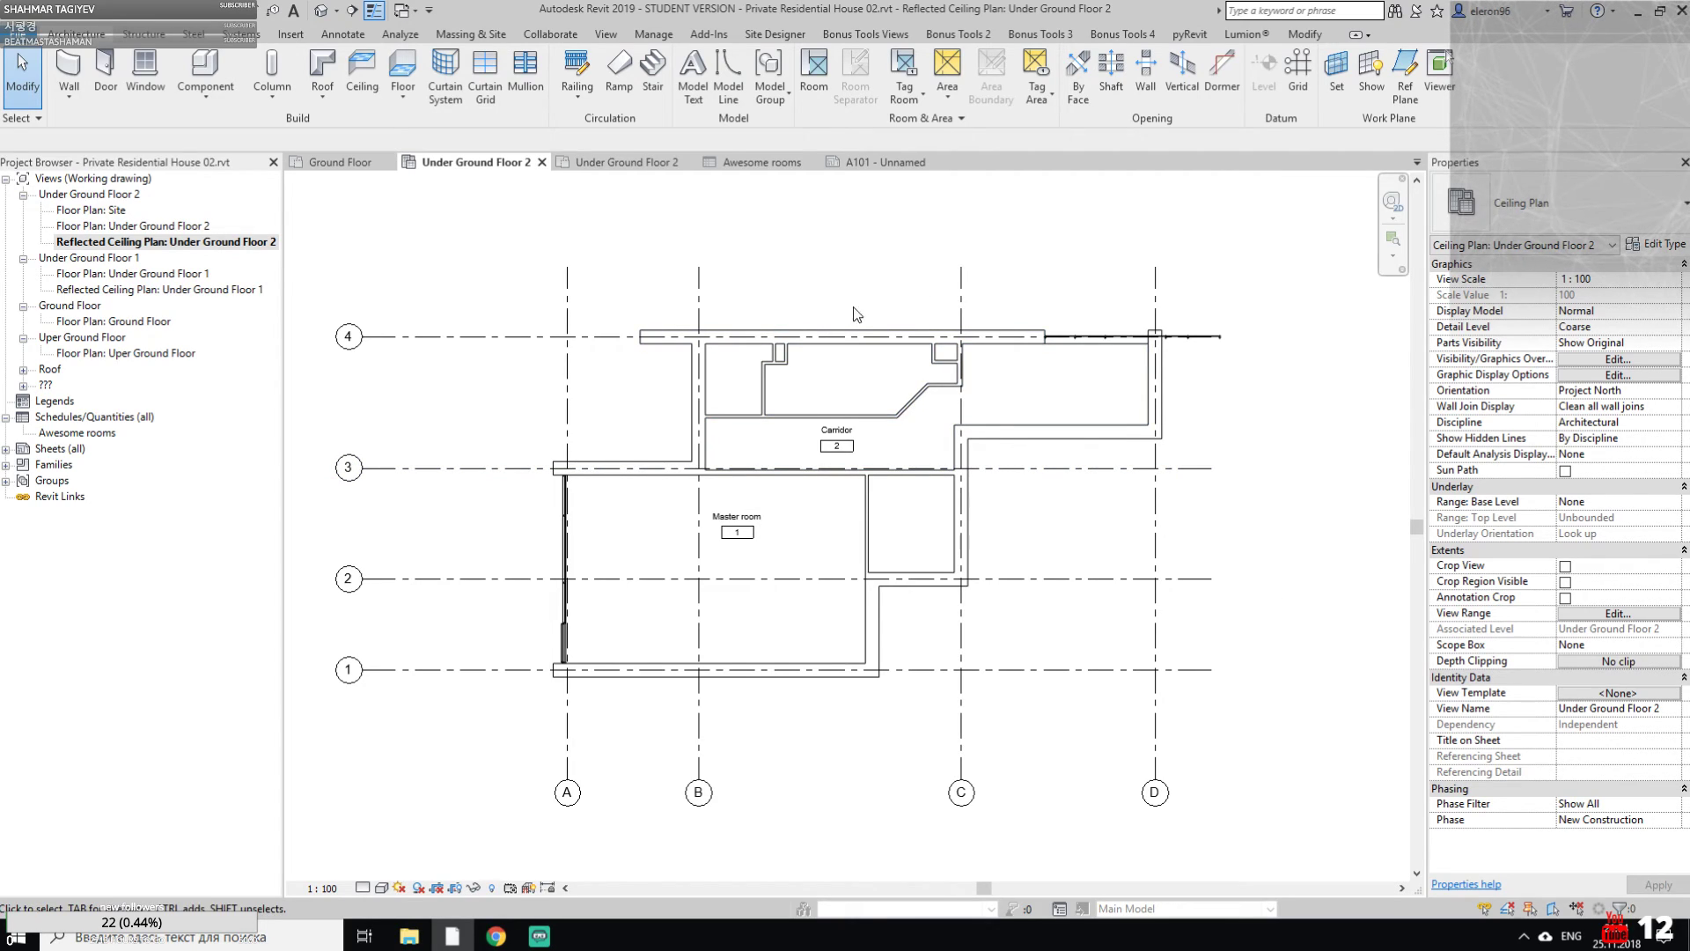
Open the recent project 29 - Unreal.Privat House.rvt and view its section
click(17, 34)
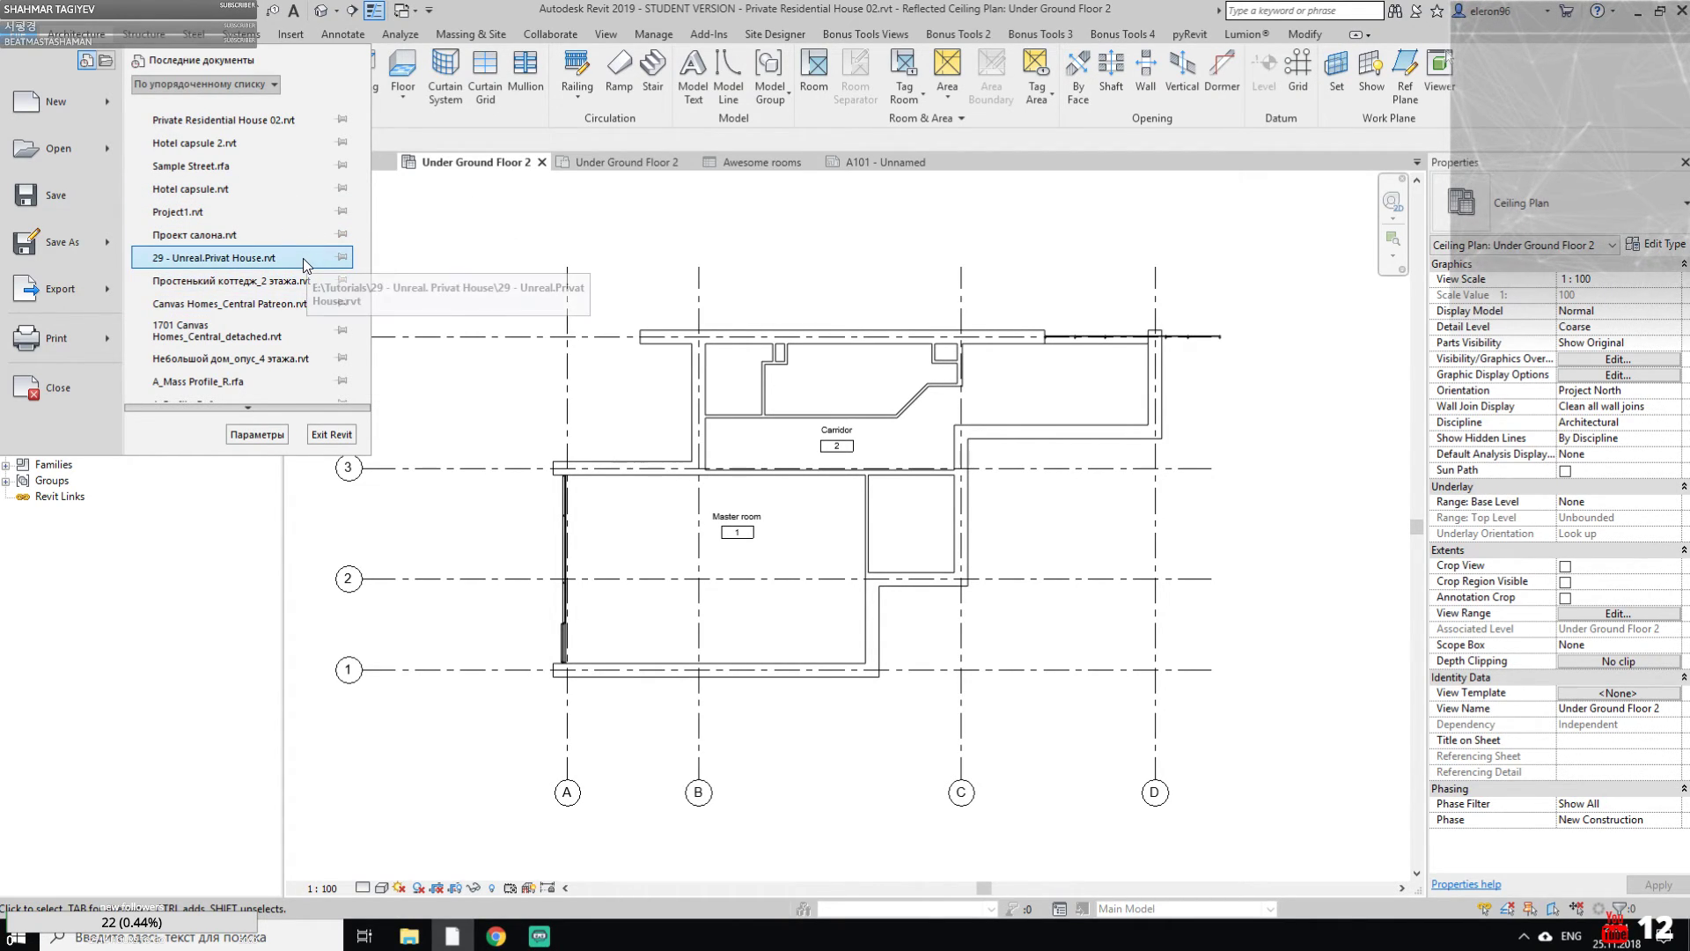
key(Escape)
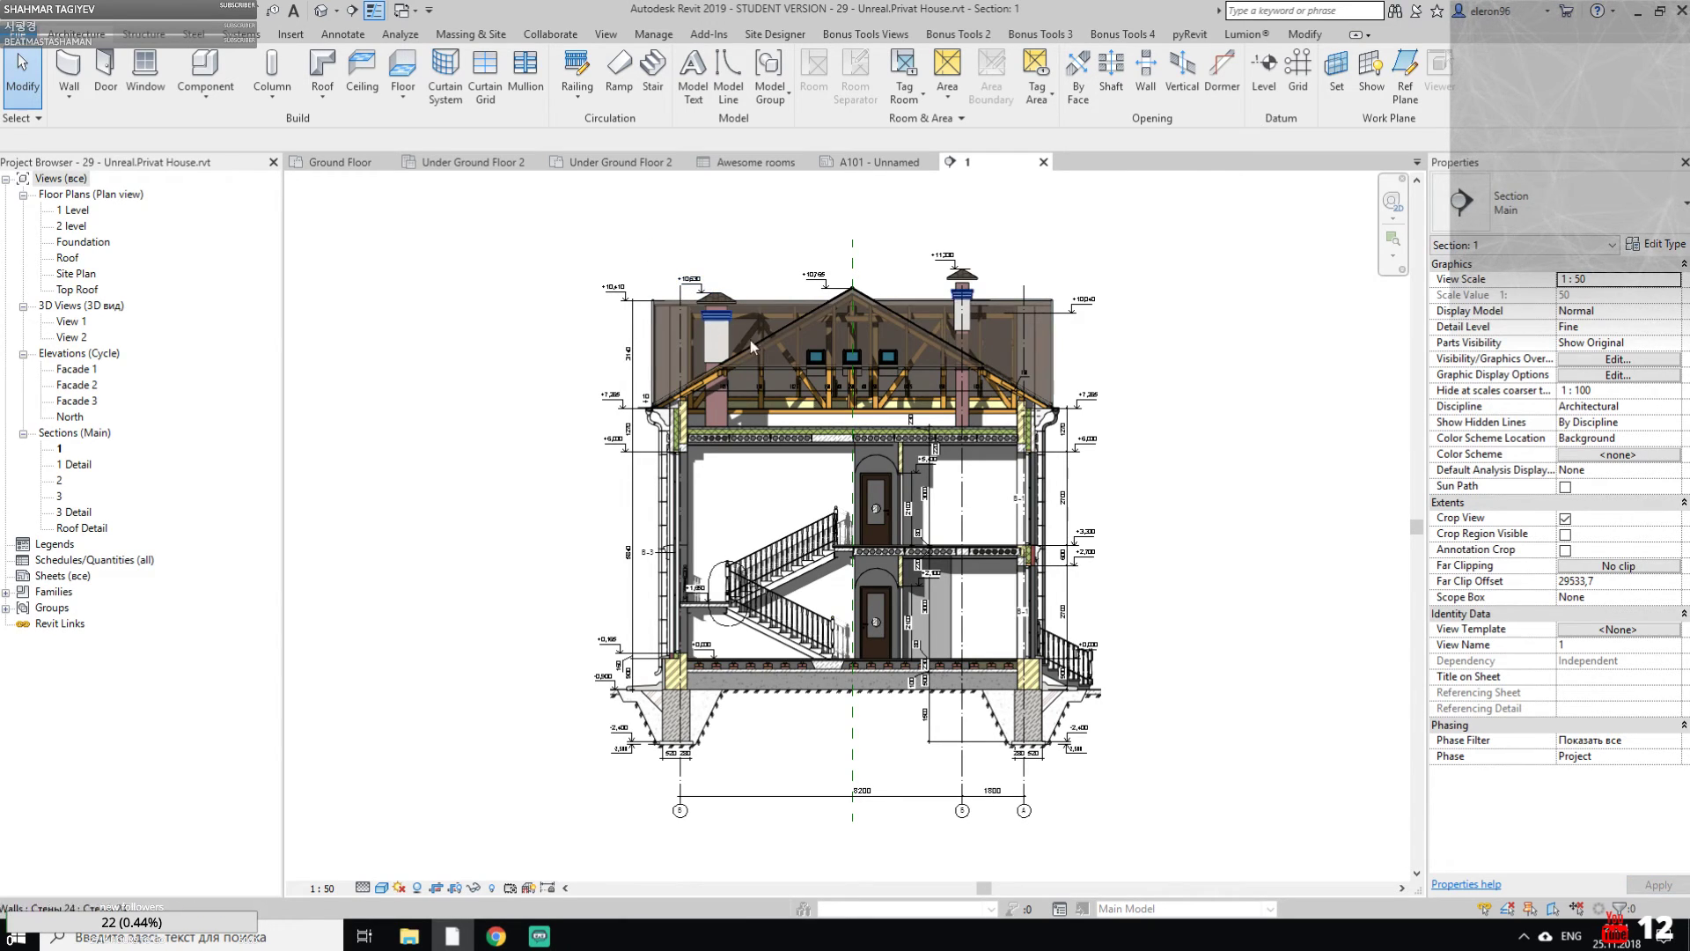
middle_drag(1205, 484, 1221, 482)
scroll(834, 444, up, 3)
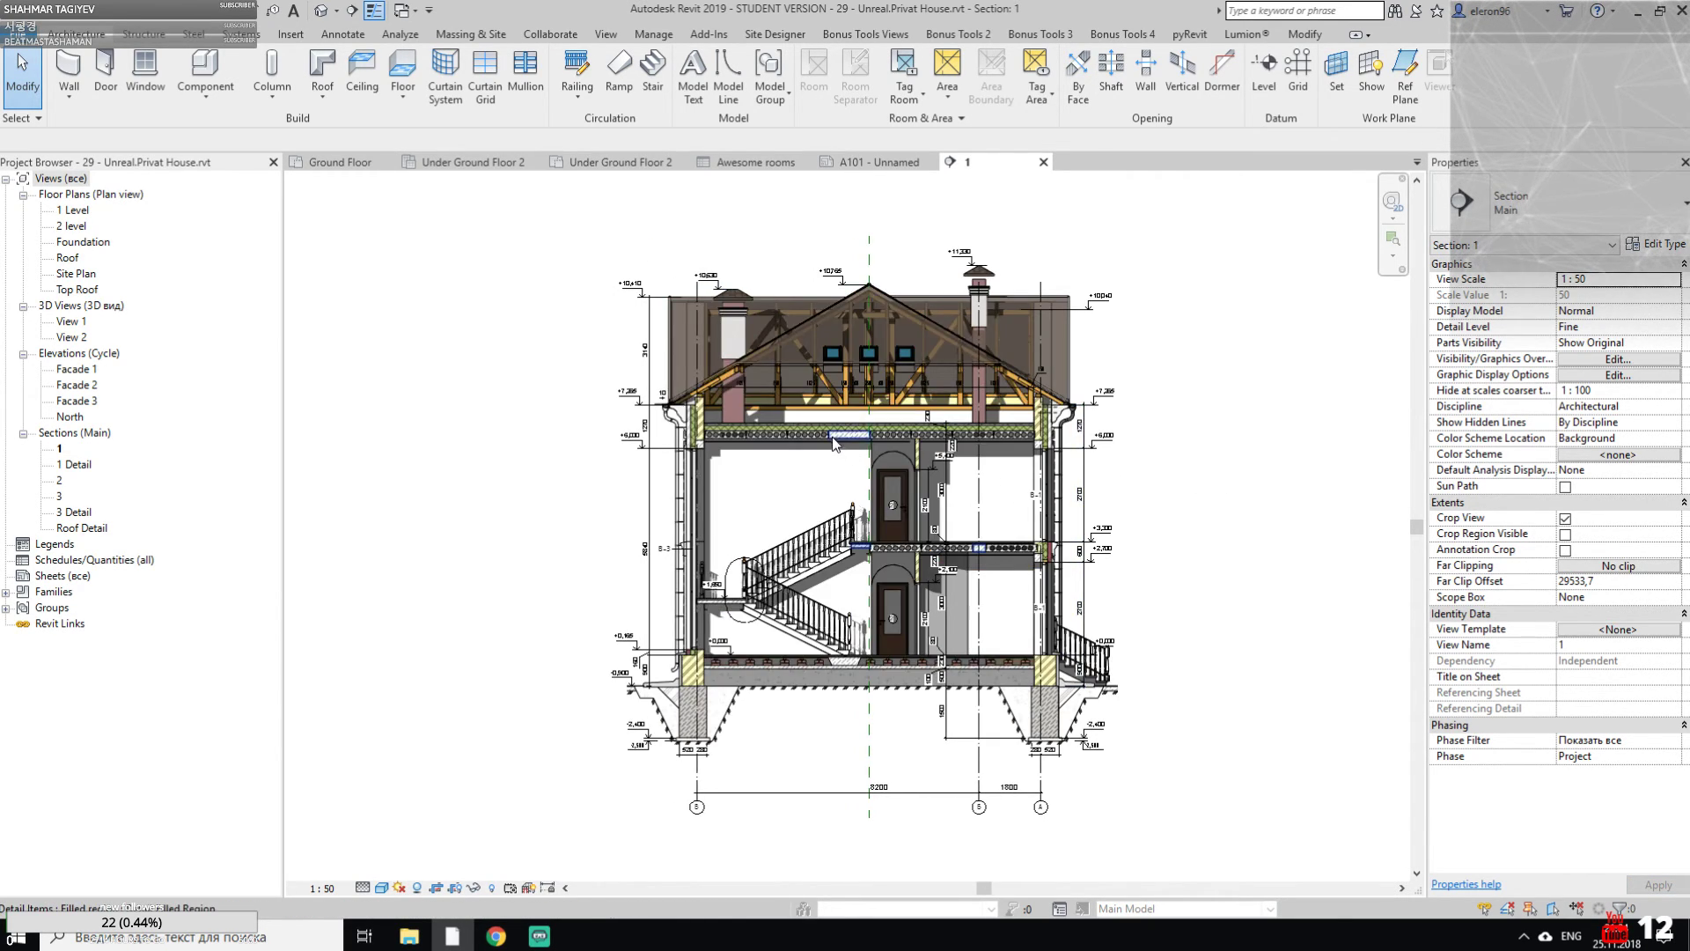
Open the 1 Level floor plan of the private house project to view its room tags and areas
click(75, 212)
double_click(75, 211)
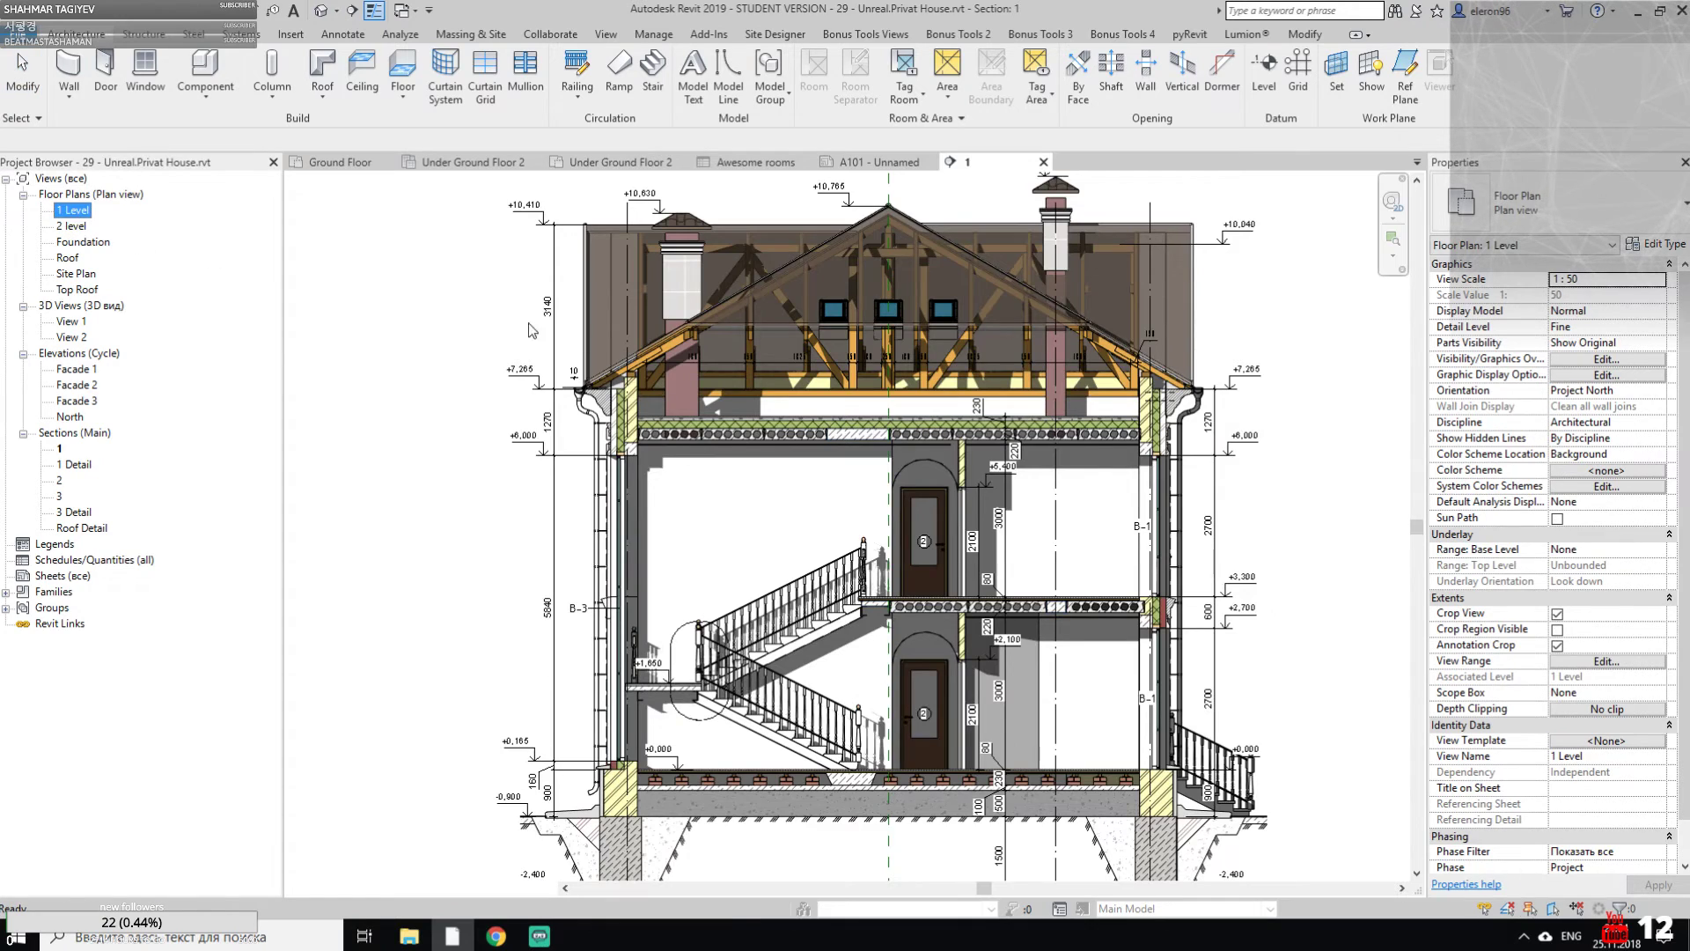
scroll(869, 449, up, 2)
middle_drag(1021, 556, 1019, 469)
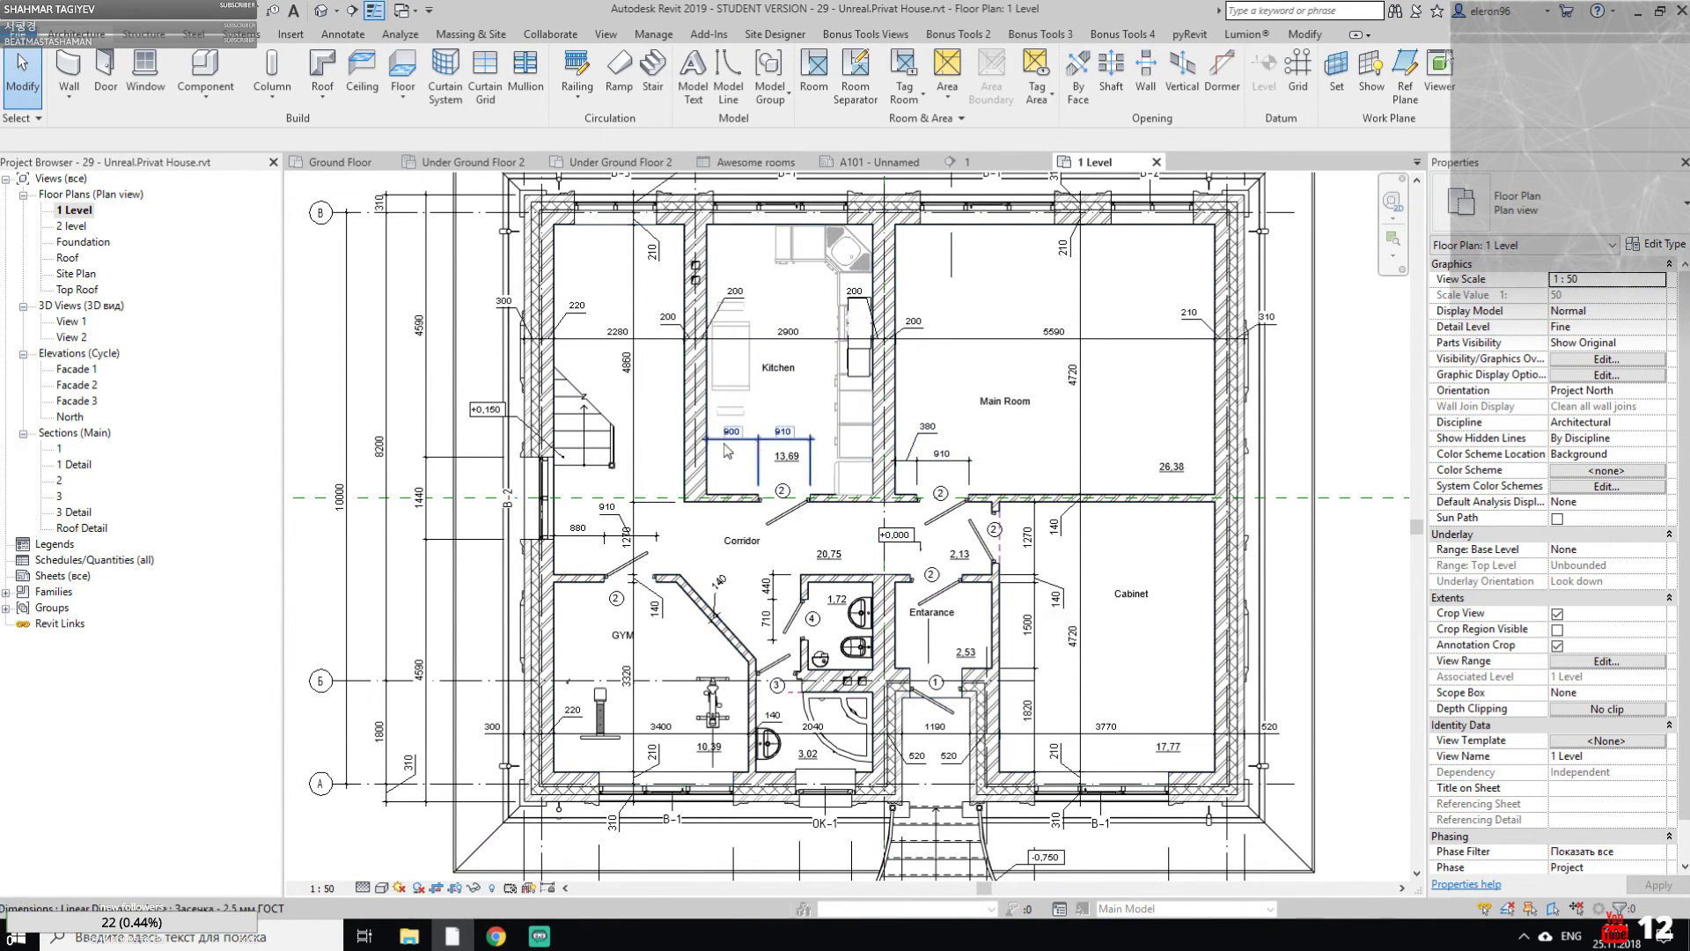
Switch to Chrome to view the Gumroad store's house models, and return to the floor plan in Revit
click(495, 939)
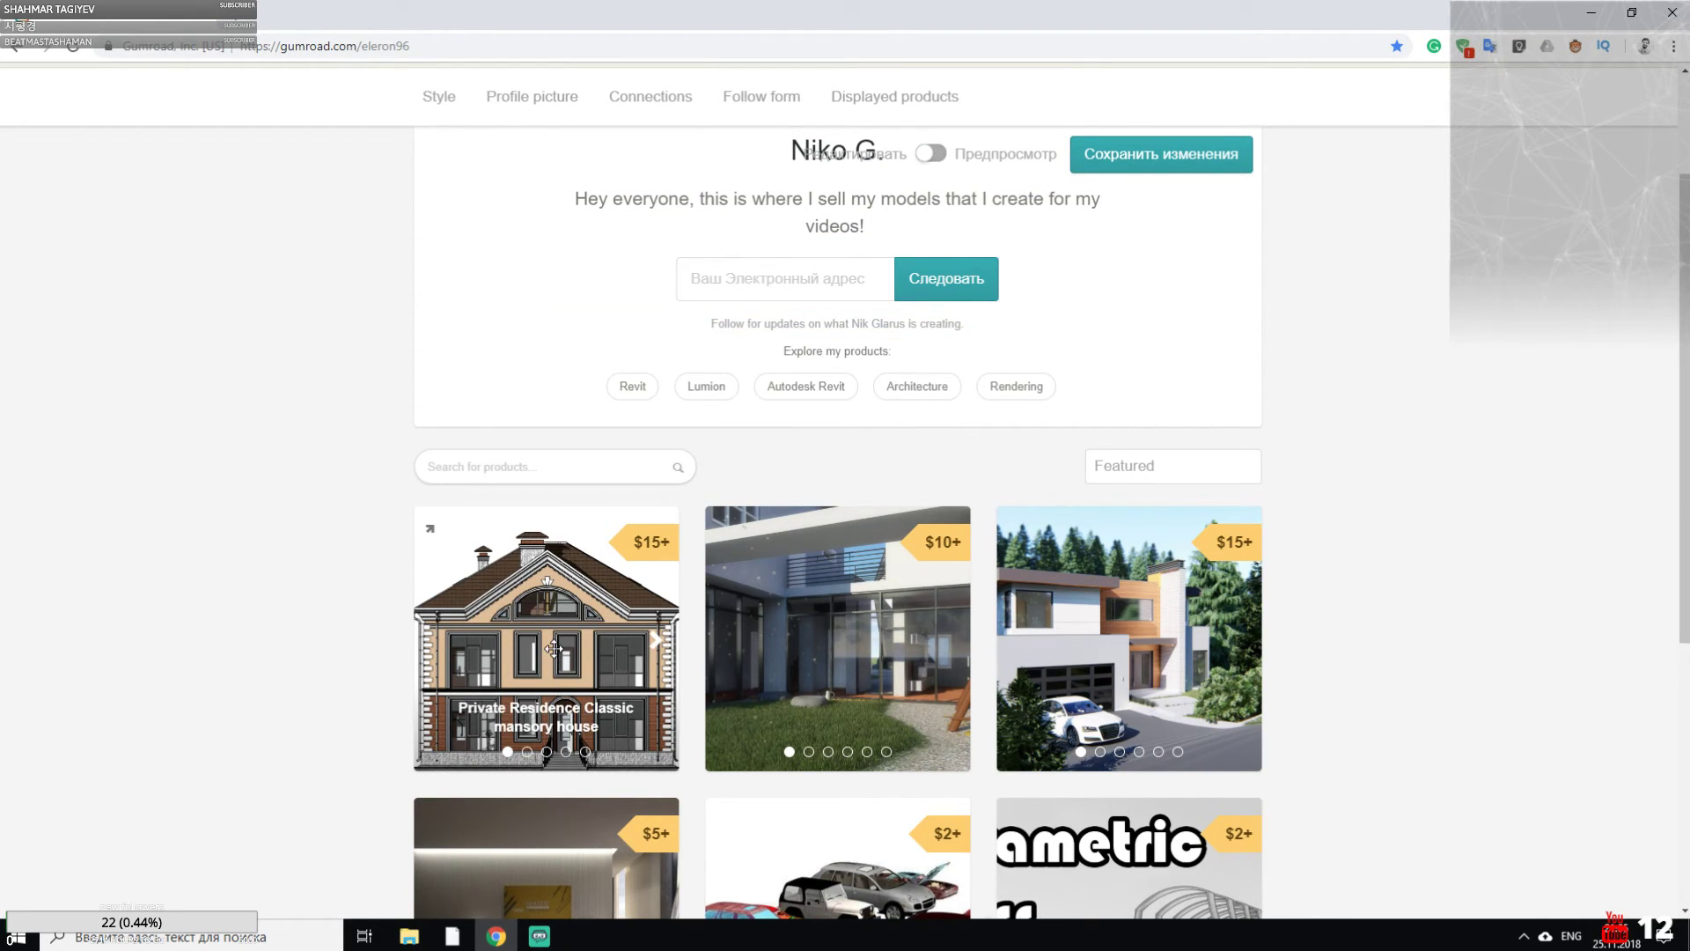
click(497, 938)
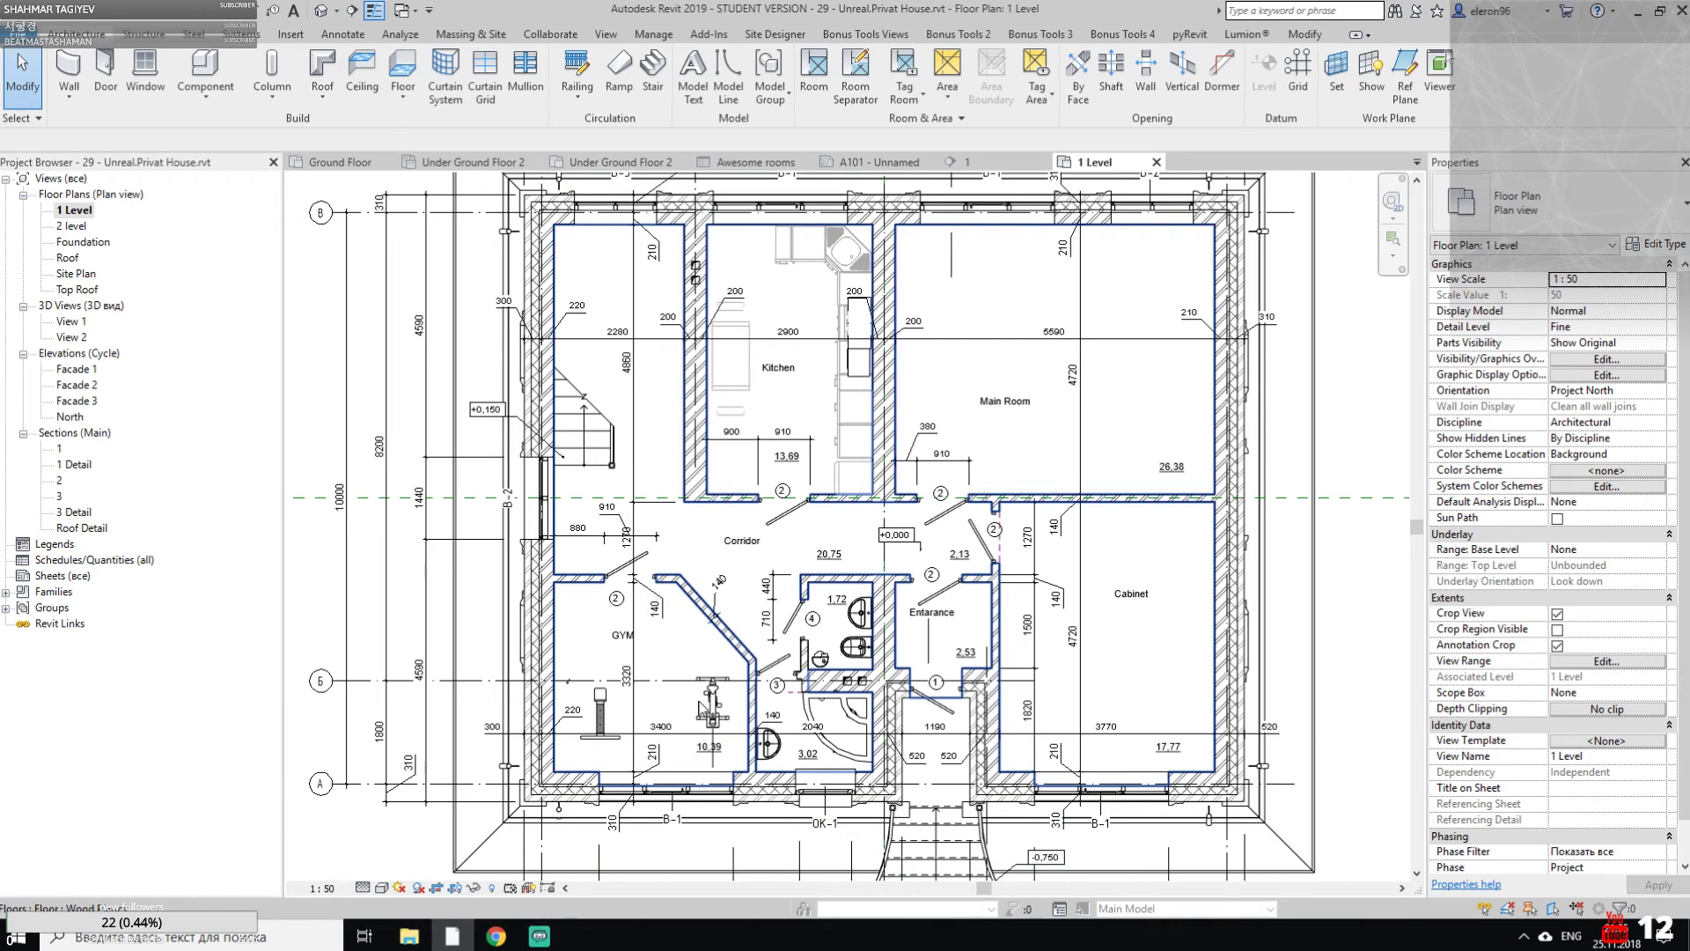
mouse_move(879, 610)
middle_down()
mouse_move(687, 601)
mouse_move(730, 569)
middle_up()
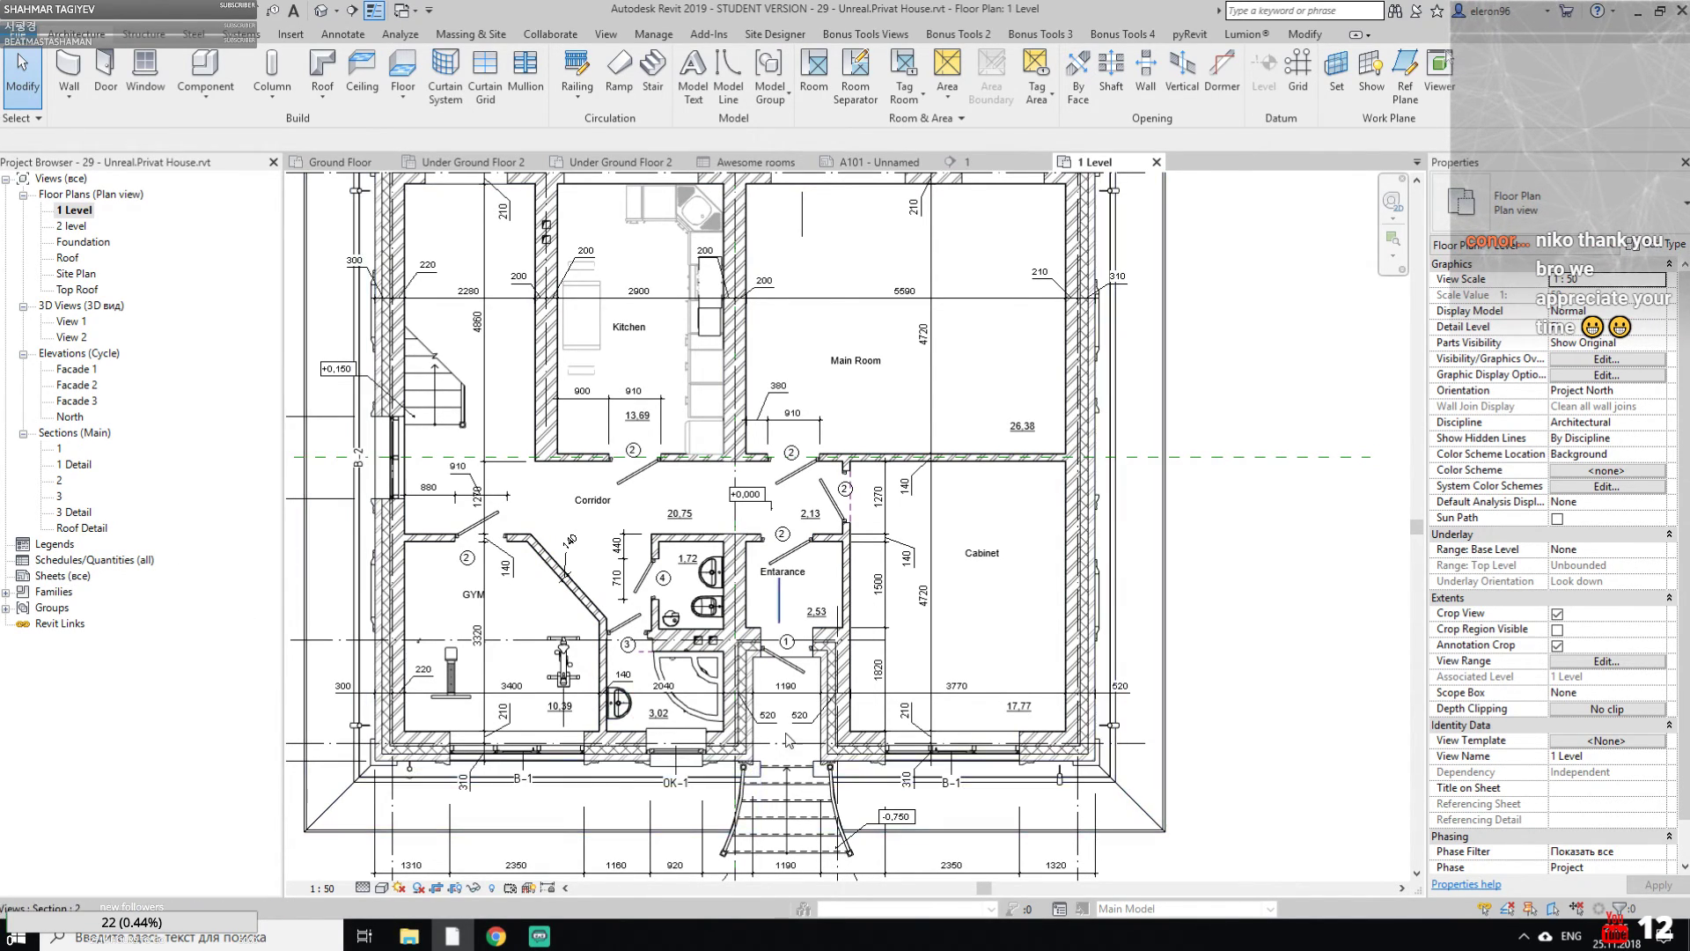
middle_drag(792, 716, 851, 626)
mouse_move(754, 238)
middle_down()
mouse_move(808, 417)
mouse_move(867, 512)
mouse_move(857, 442)
middle_up()
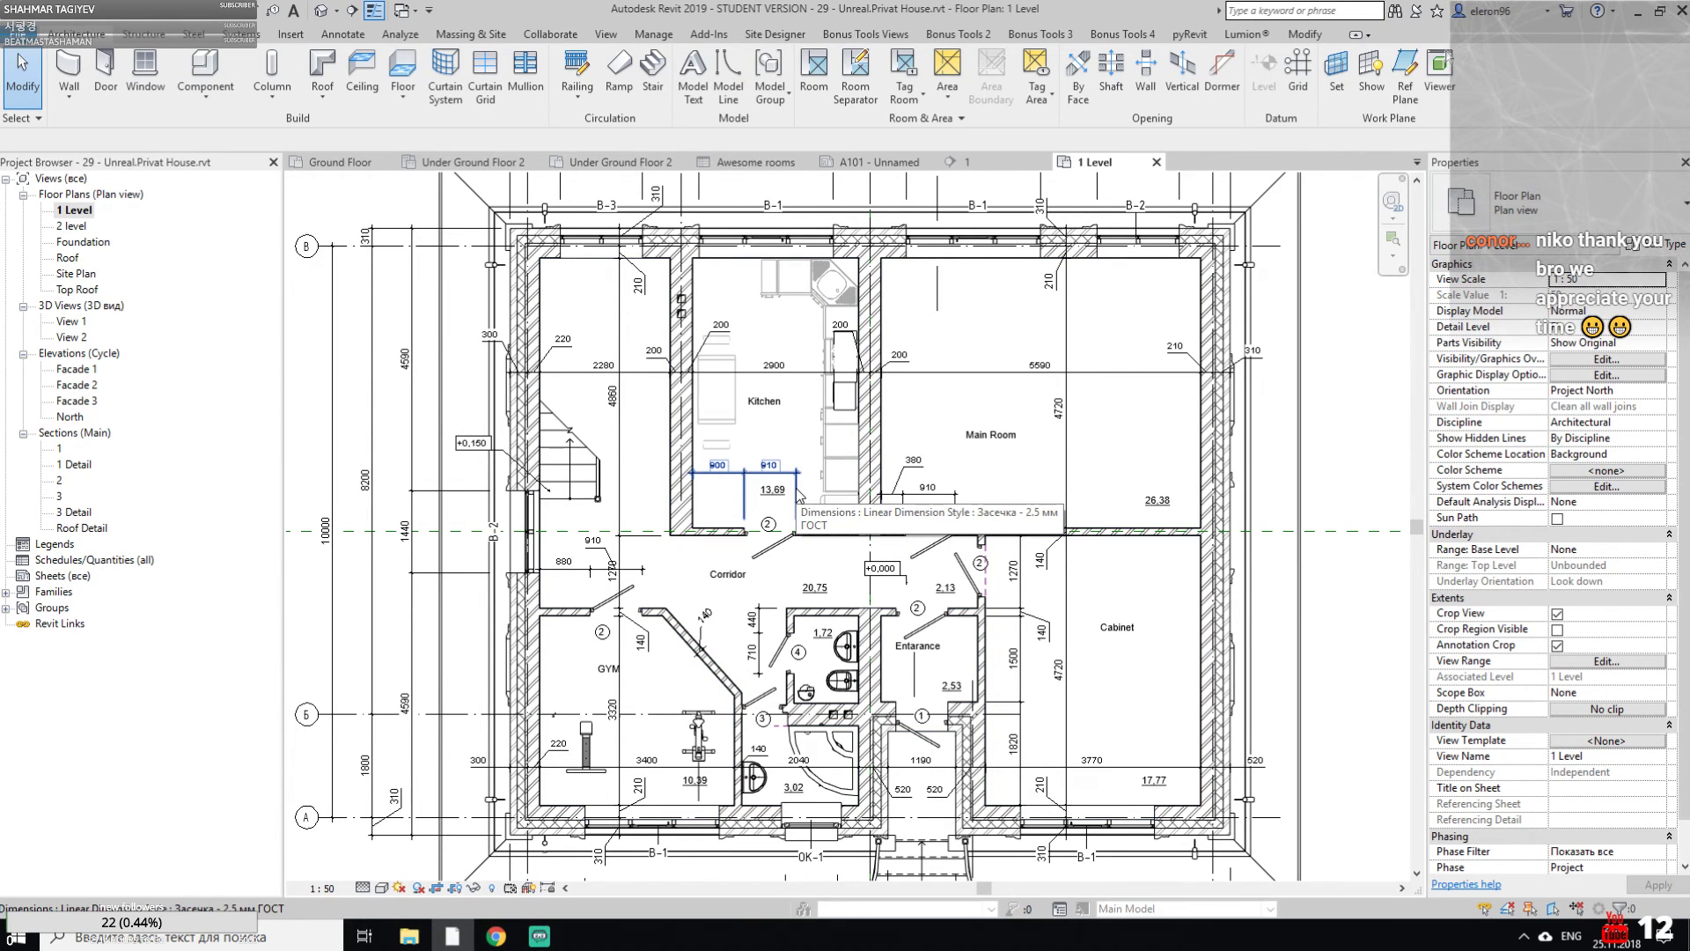
scroll(819, 537, down, 3)
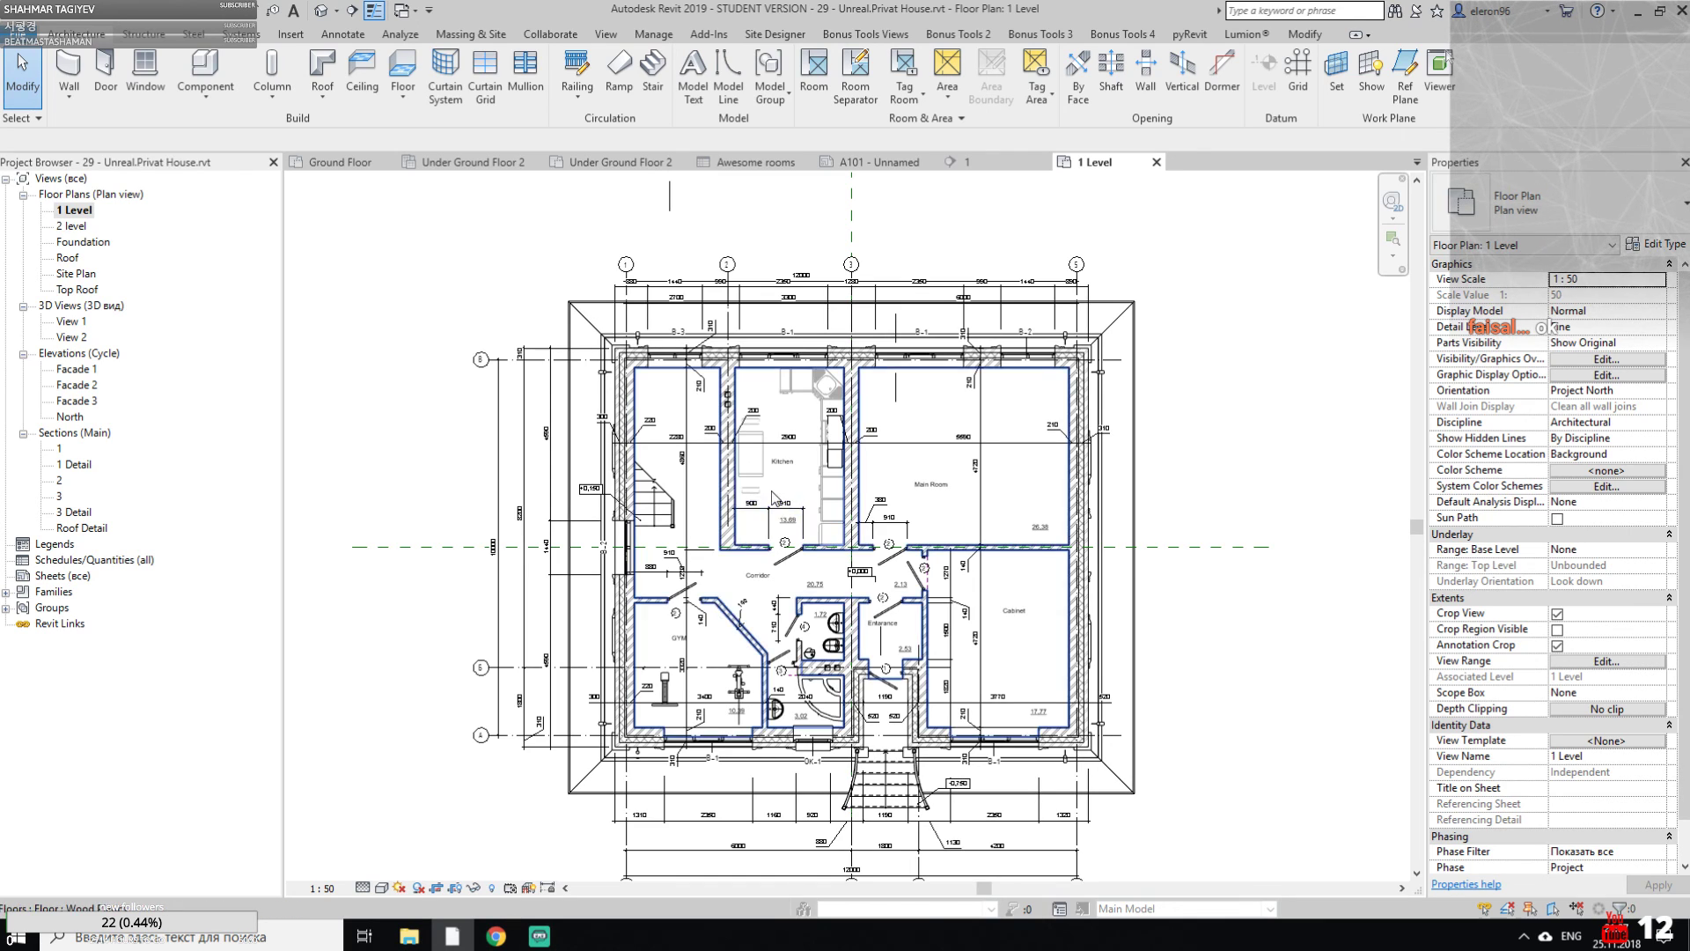
click(528, 935)
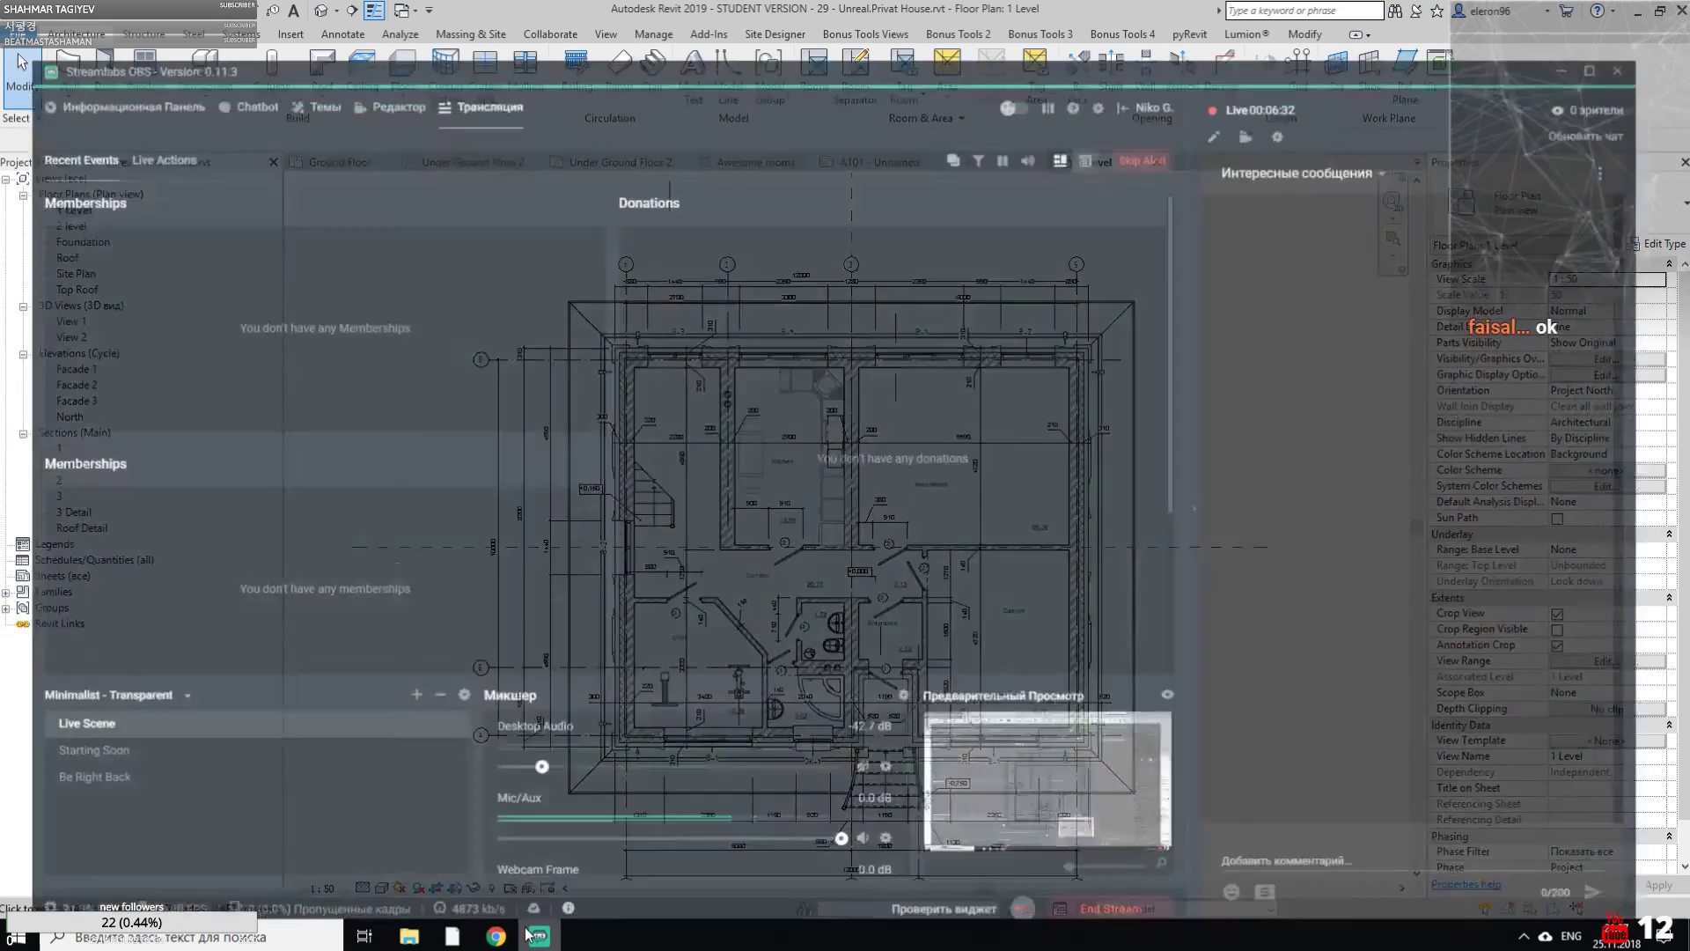